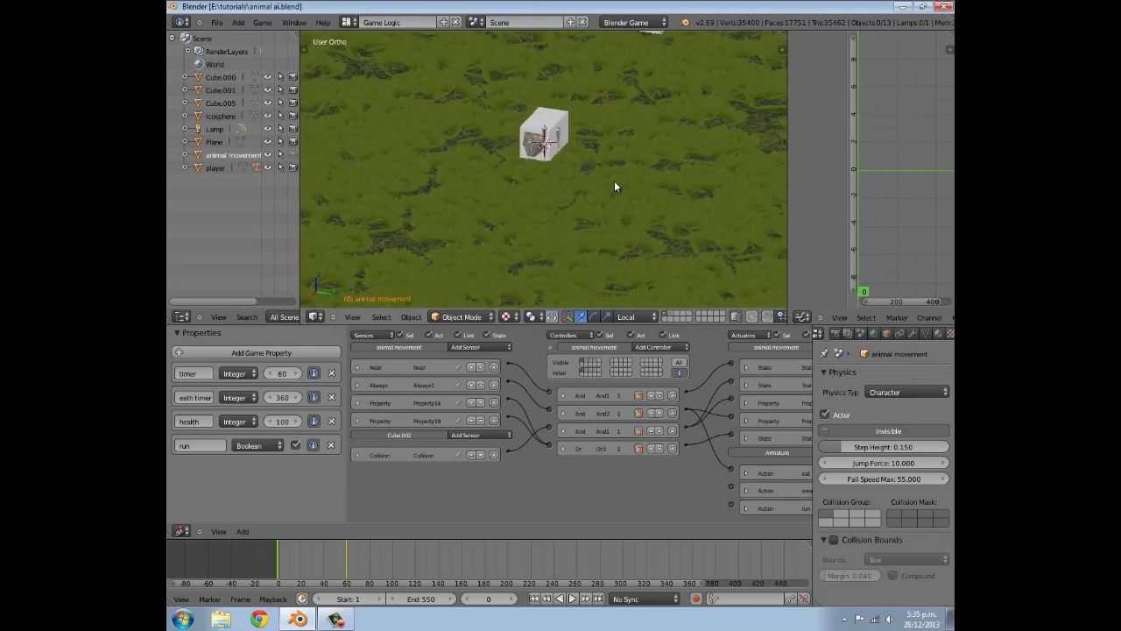
Play-test the animal AI game from the camera view in an enlarged viewport, moving the player around the animal and shooting at it
key("p")
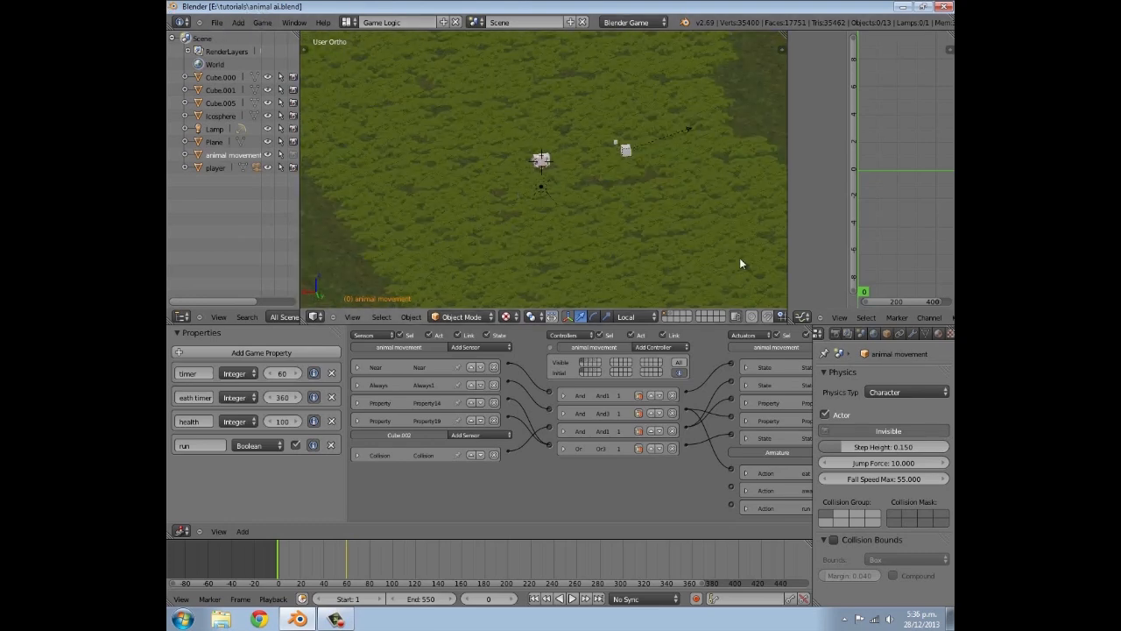
key("Escape")
key("KP_0")
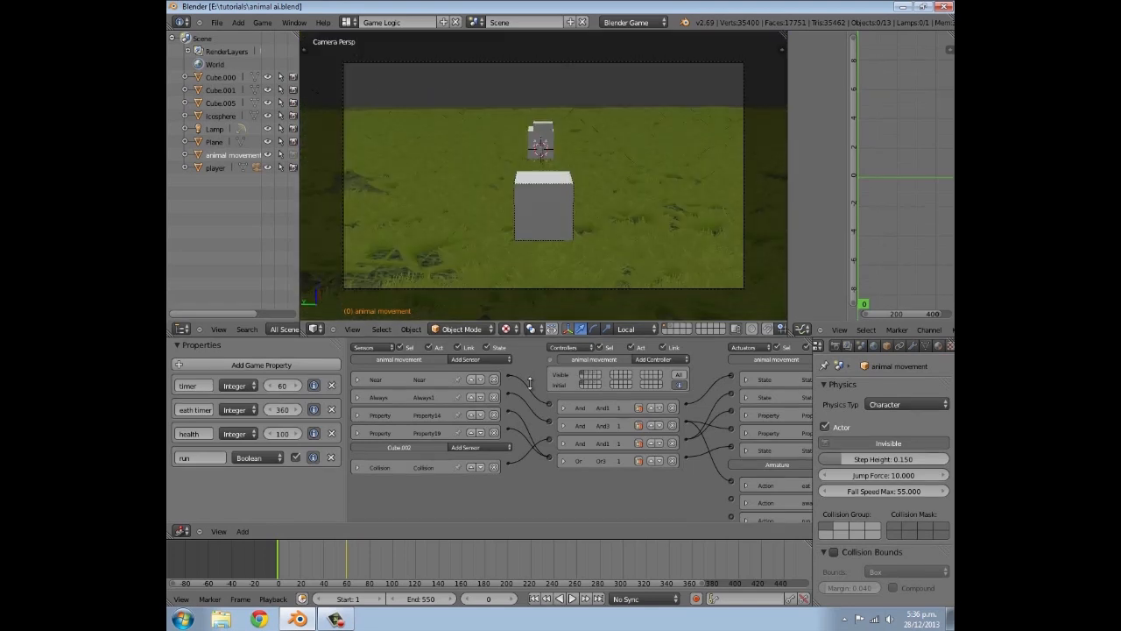
left_click_drag(523, 324, 526, 463)
key("p")
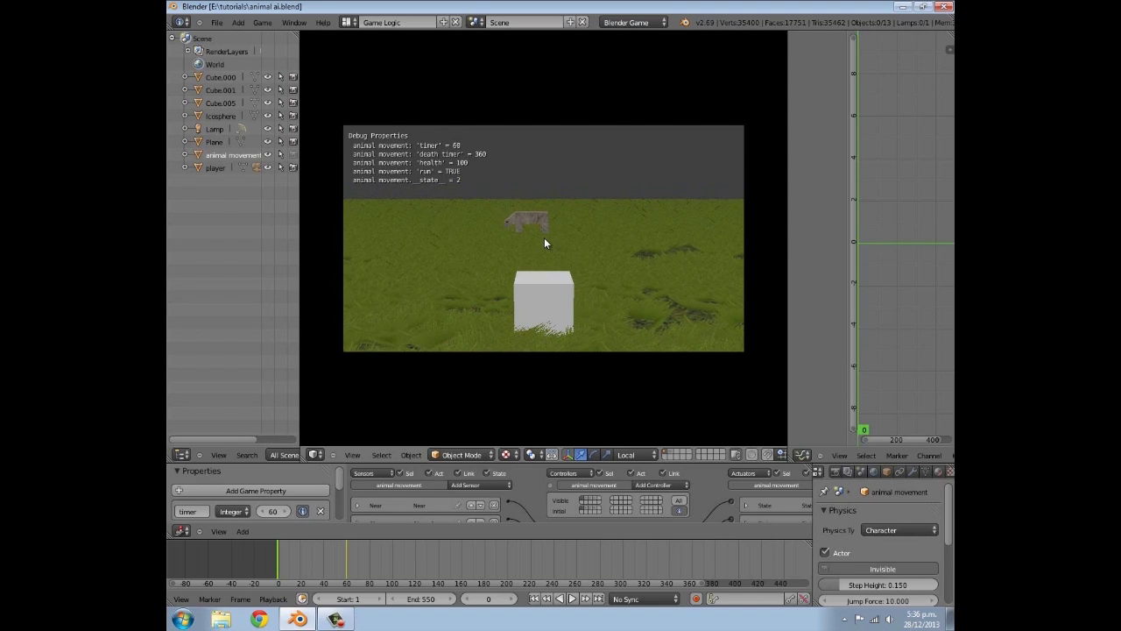
key("w")
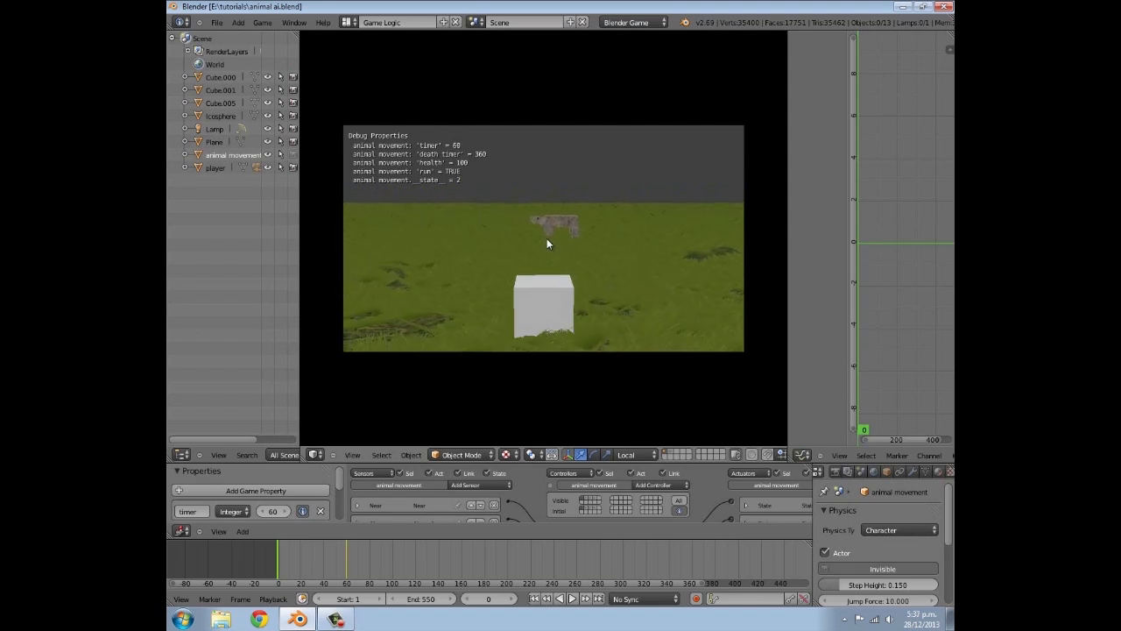
key("w")
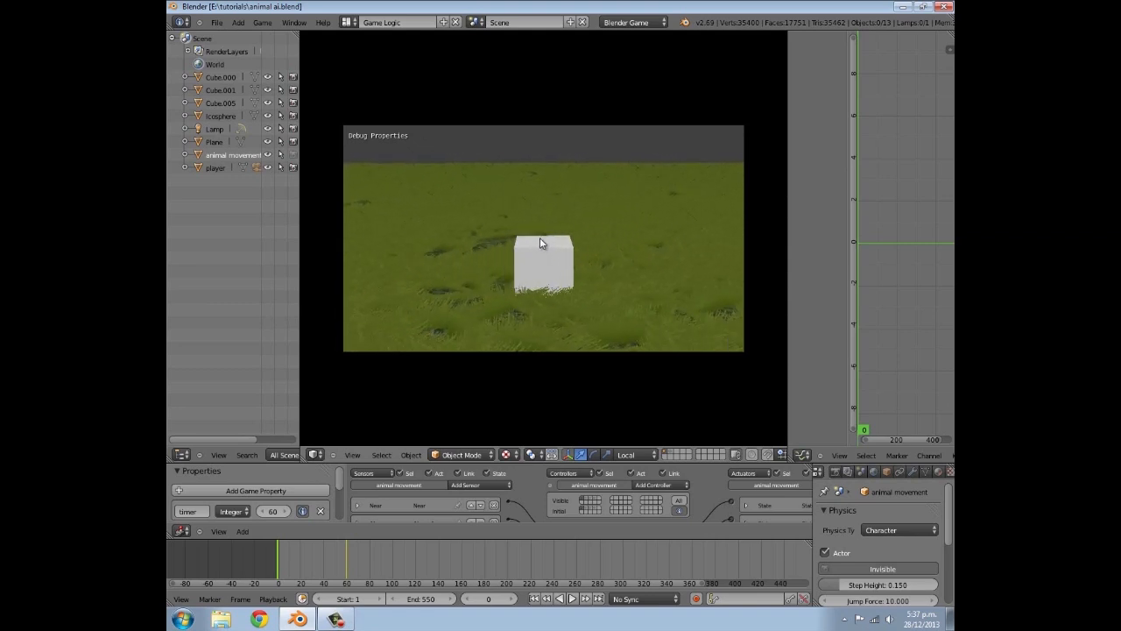
key("Escape")
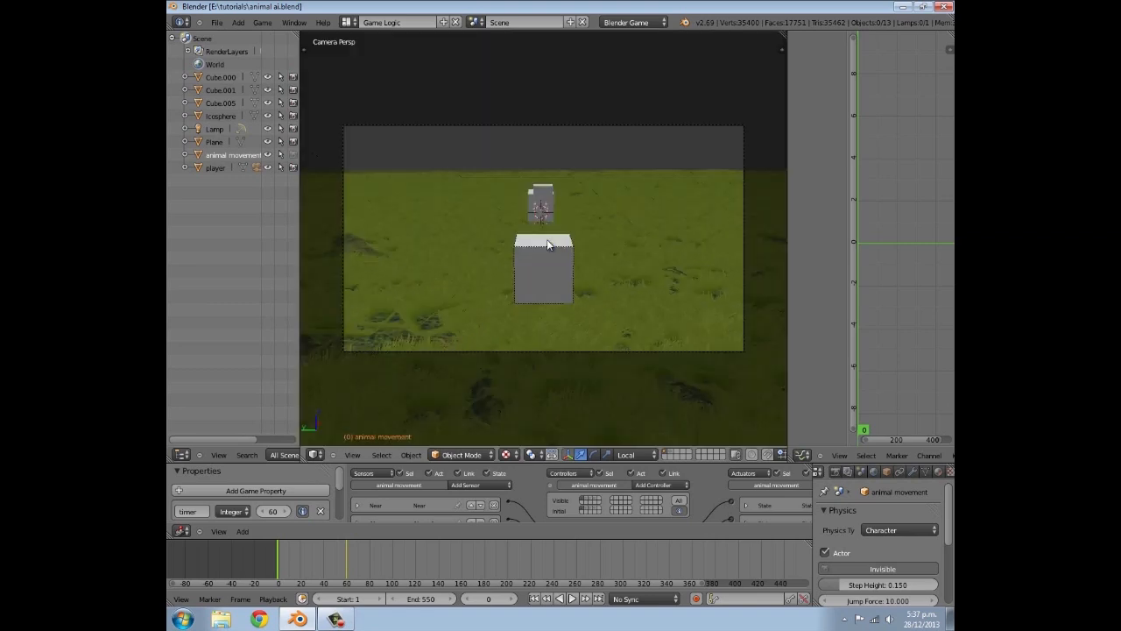
key("p")
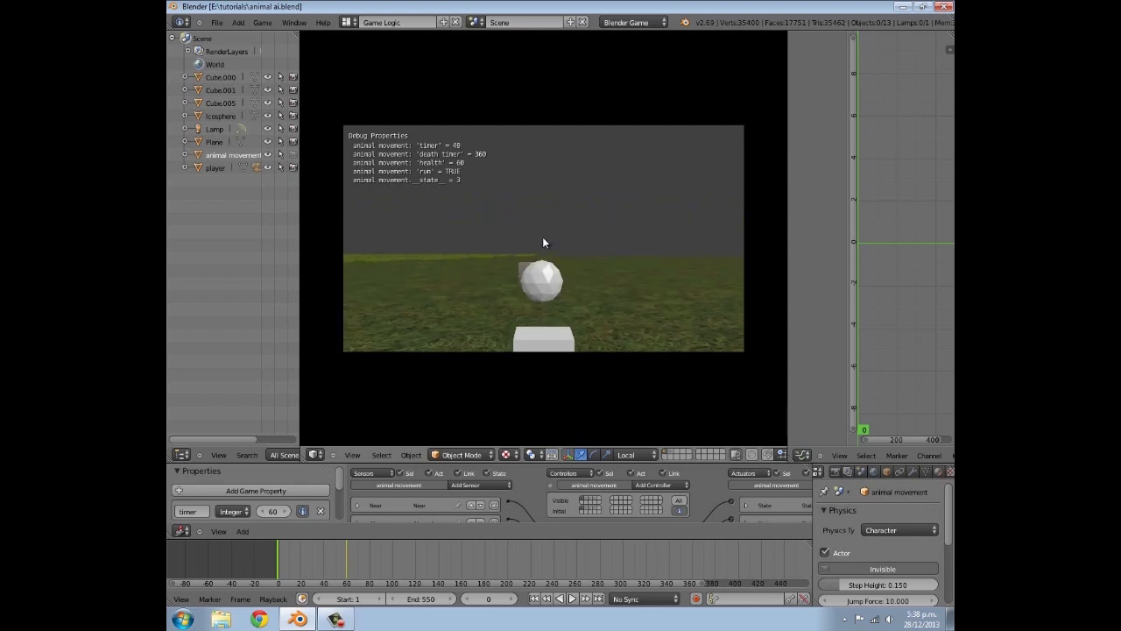
key("Escape")
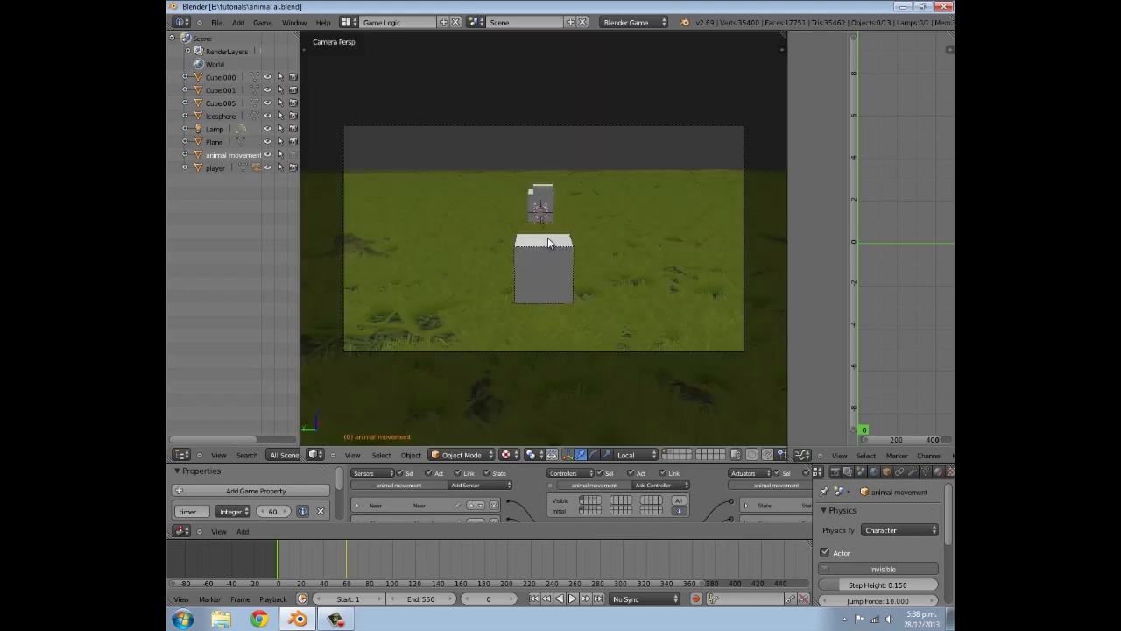
Leave the camera view and hide the Cube.005 grass object
key("KP_0")
scroll(419, 252, "down", 4)
middle_click_drag(419, 254, 530, 263)
scroll(530, 263, "up", 4)
key("z")
mouse_move(441, 272)
middle_mouse_down()
mouse_move(446, 253)
mouse_move(487, 247)
middle_mouse_up()
key("z")
right_click(508, 280)
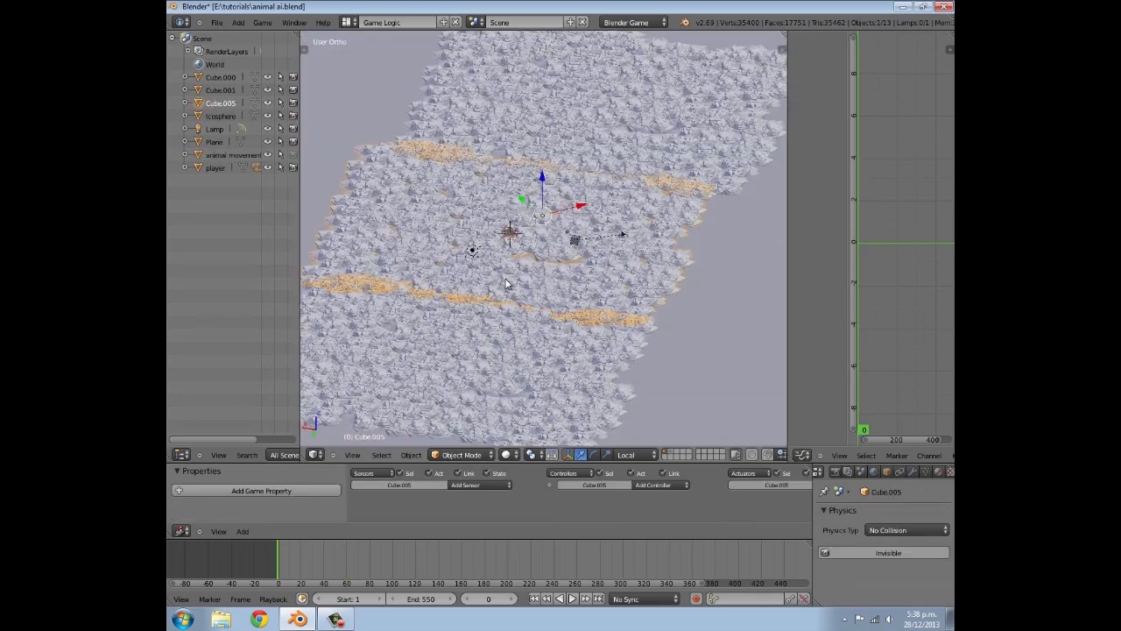
key("h")
Box-select the animal with all its parts and duplicate it along the X axis
scroll(505, 284, "up", 8)
key("z")
key("b")
left_click_drag(359, 171, 429, 238)
scroll(399, 219, "down", 2)
scroll(444, 239, "down", 3)
middle_click_drag(444, 239, 559, 285)
scroll(634, 275, "up", 3)
key("shift+d")
key("x")
left_click(618, 298)
Duplicate the pair of animals along the Y axis to form a group of six, then deselect everything
key("g")
key("y")
left_click(571, 332)
key("shift+d")
key("x")
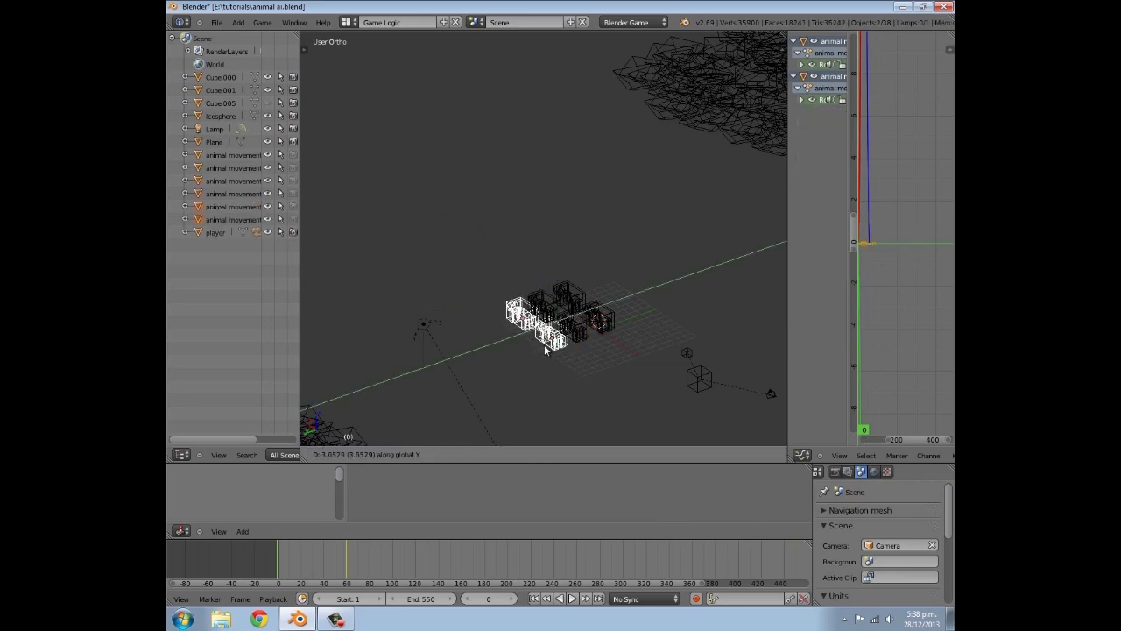
left_click(541, 350)
key("z")
key("a")
middle_click_drag(586, 340, 601, 335)
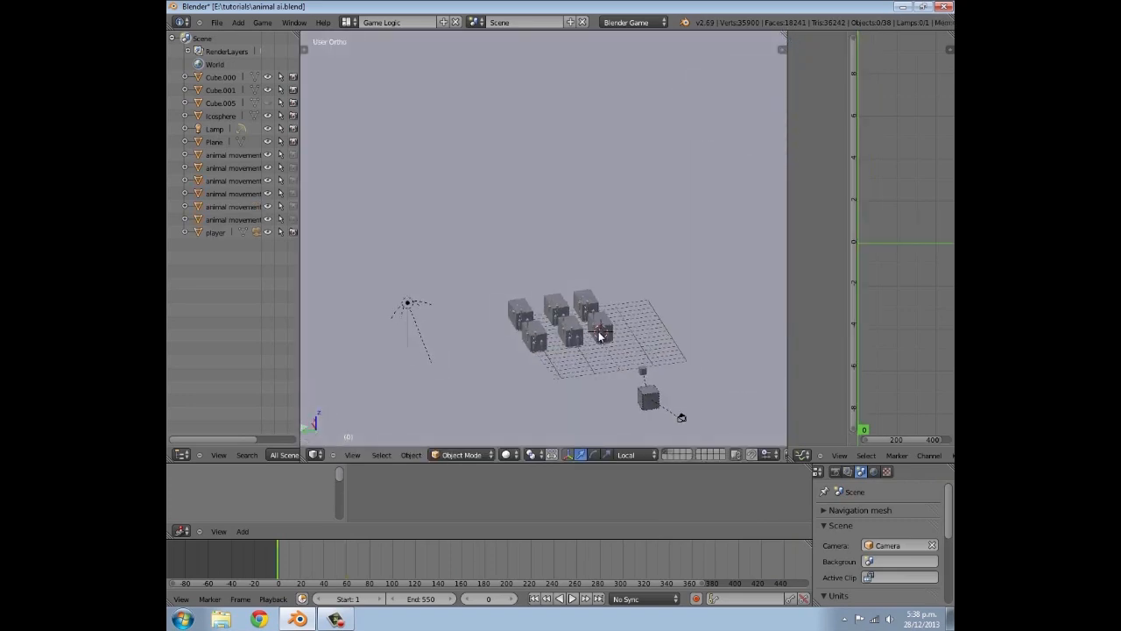
Restore textured shading and play-test the herd of six animals from the camera view
key("alt+z")
key("p")
key("Escape")
key("KP_0")
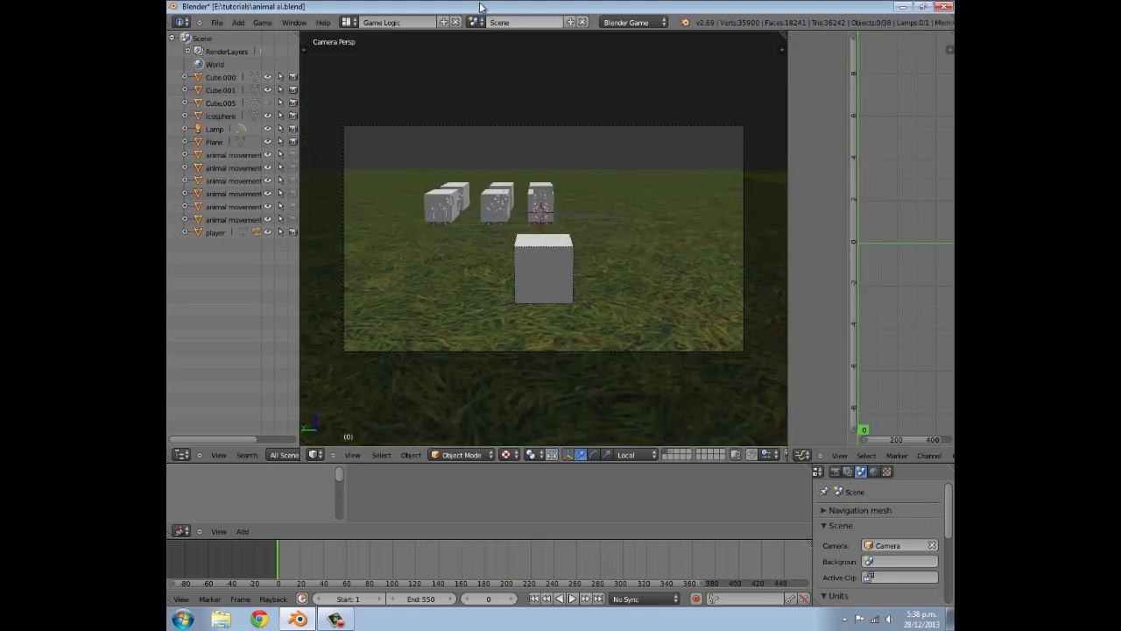
key("p")
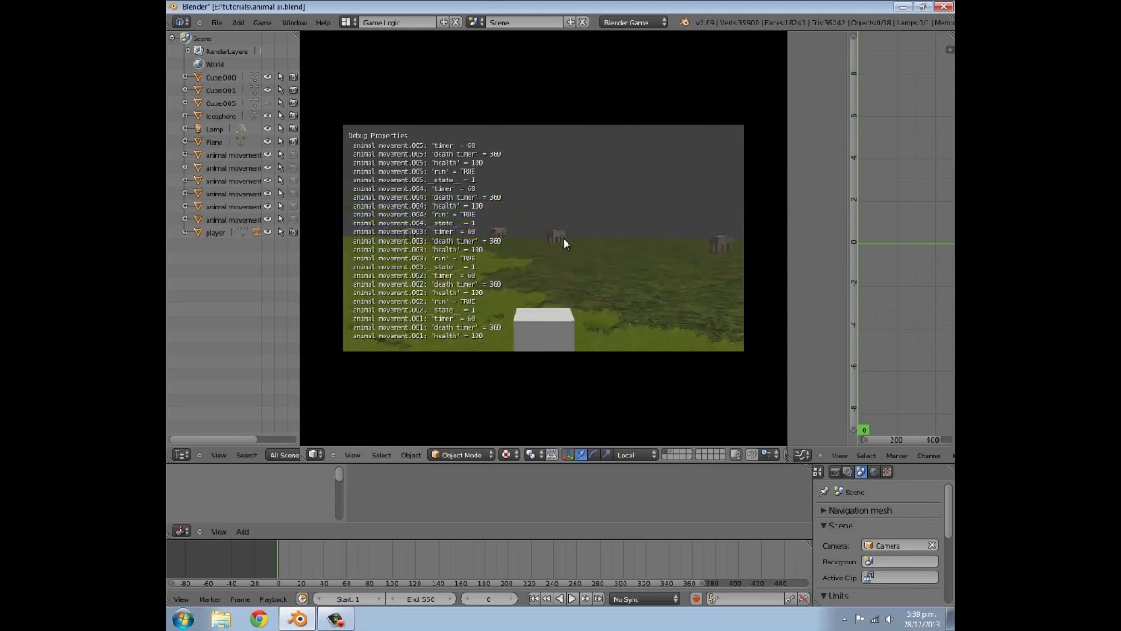
key("Escape")
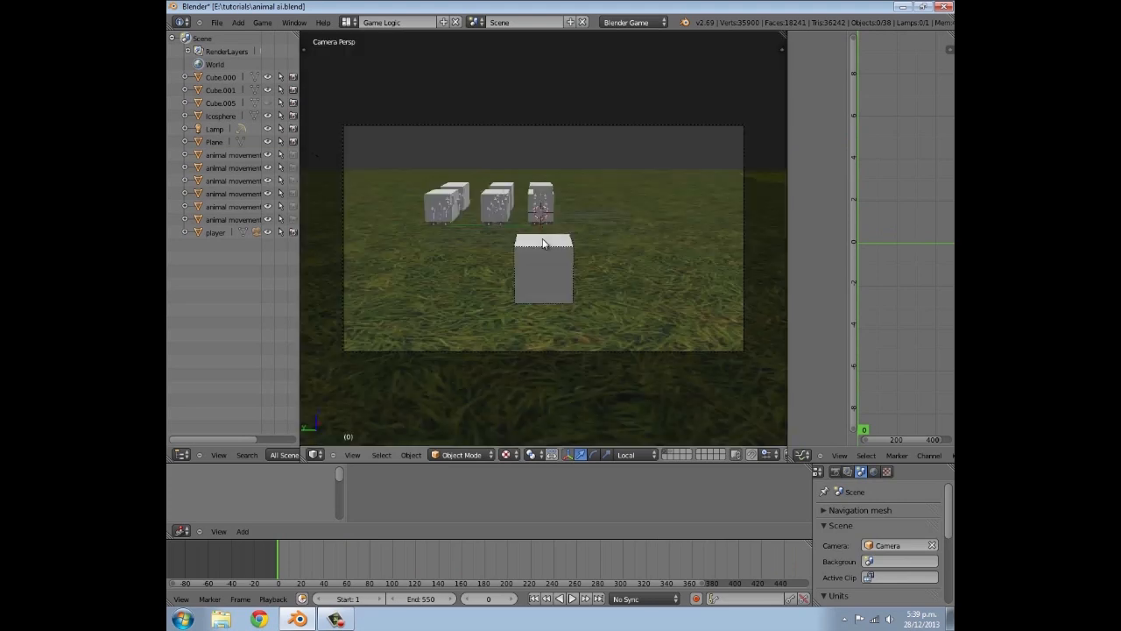
Start a new default file
middle_click_drag(545, 233, 580, 300)
scroll(536, 256, "down", 6)
scroll(532, 266, "up", 11)
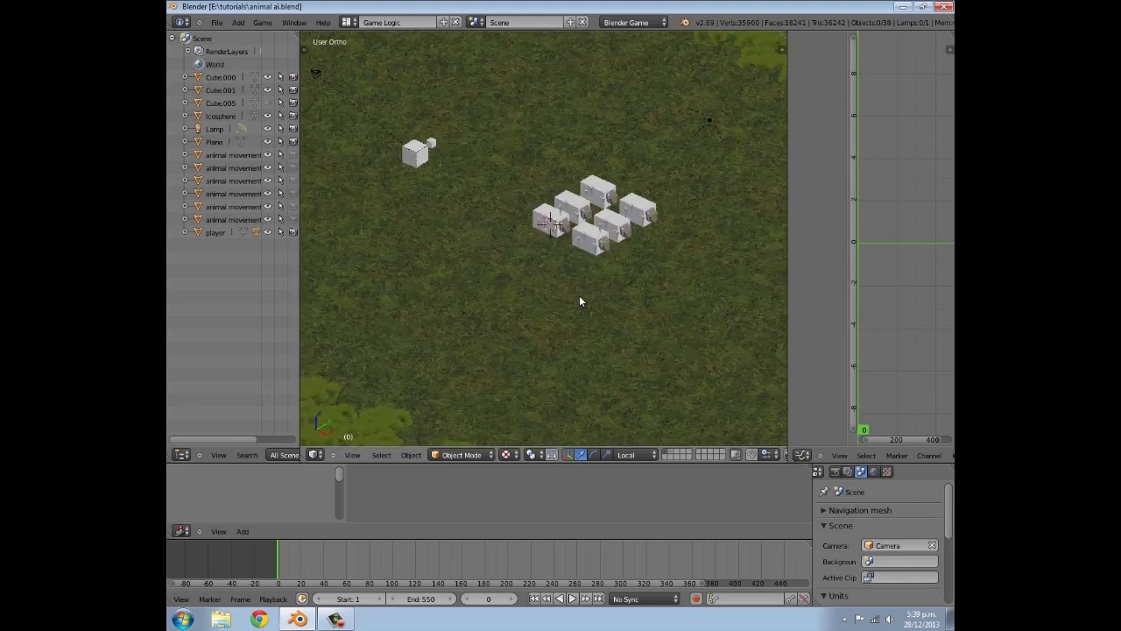
left_click(216, 22)
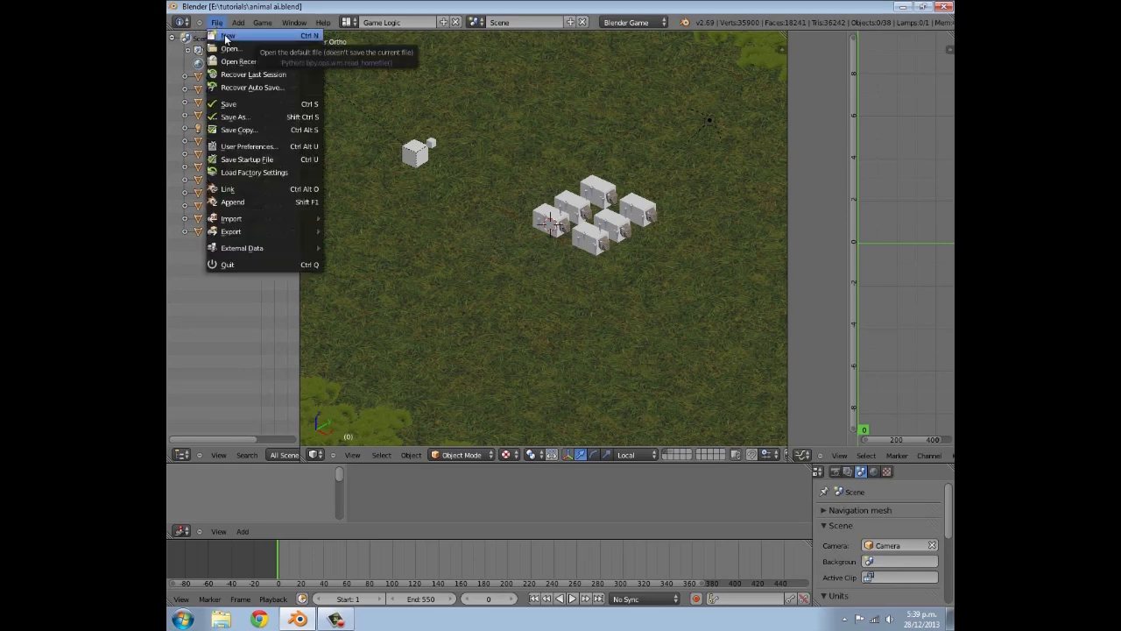
left_click(226, 37)
left_click(226, 40)
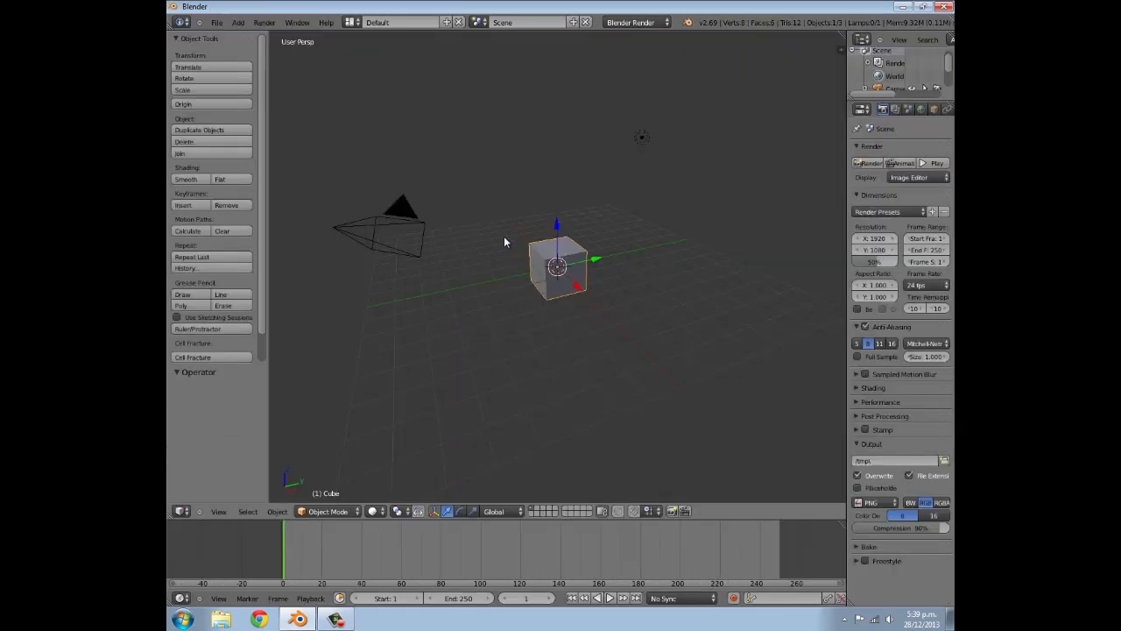
Switch the engine to Blender Game with GLSL shading and an animation frame rate of 60
middle_click_drag(394, 237, 554, 272)
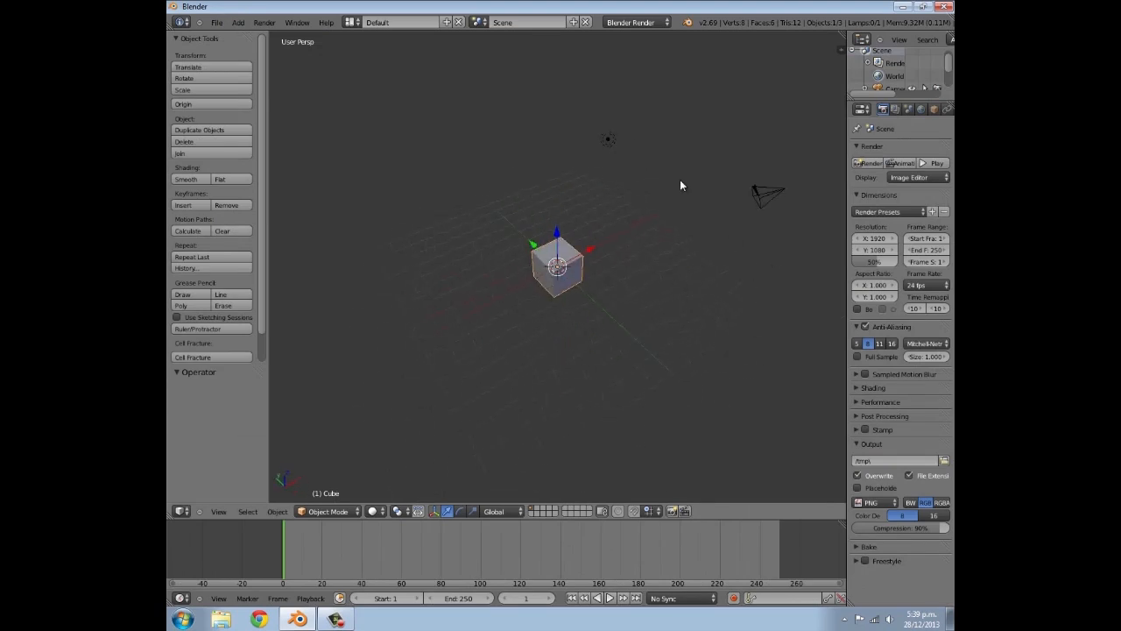
left_click(626, 22)
left_click(640, 50)
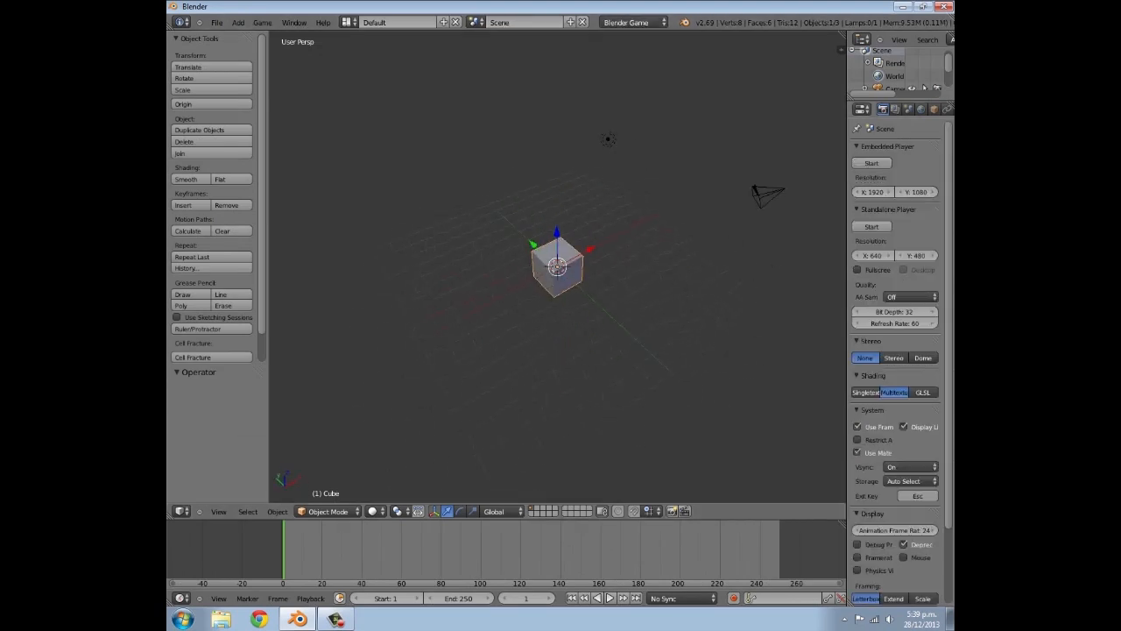
left_click(923, 391)
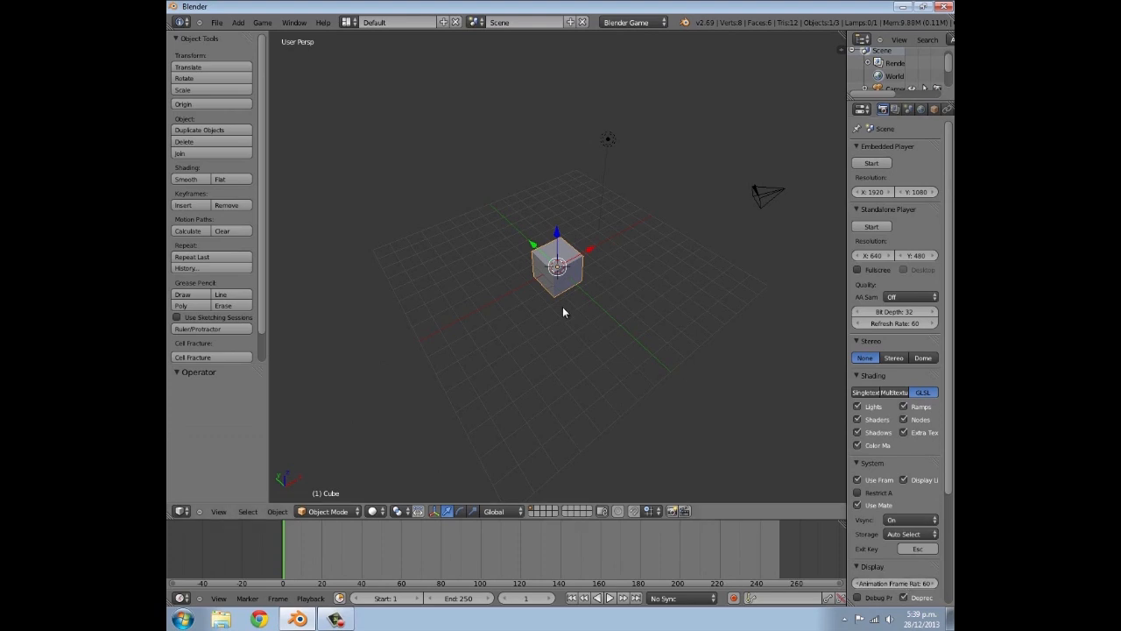
Start the Screencast Keys display in the 3D viewport
key("n")
left_click(784, 492)
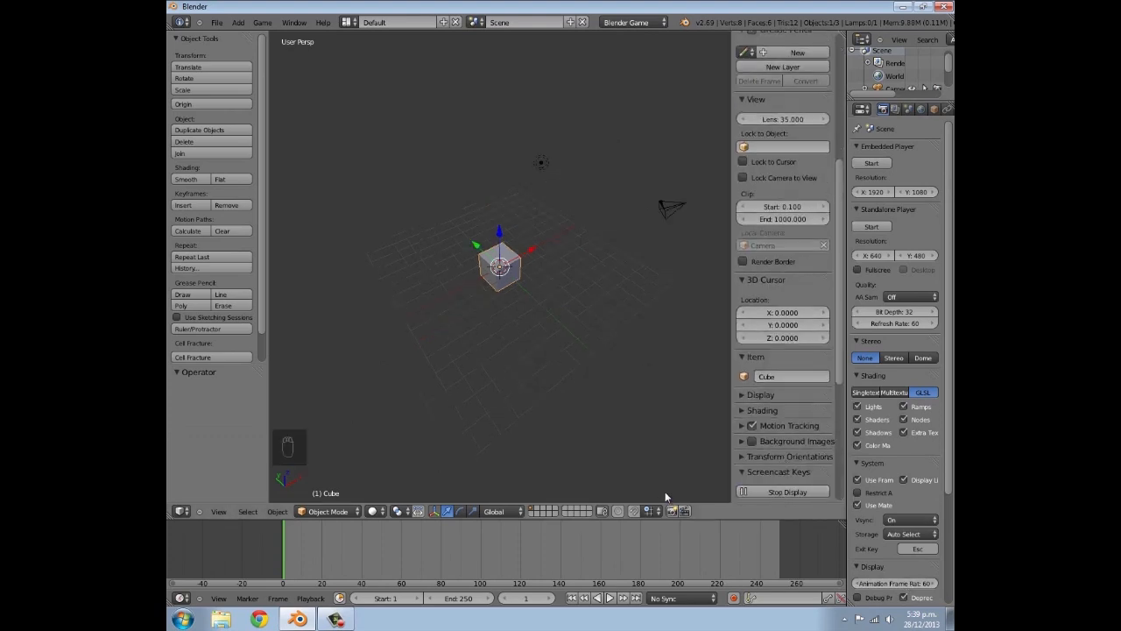
key("n")
Delete the default cube
middle_click_drag(450, 77, 399, 72)
scroll(321, 483, "down", 4)
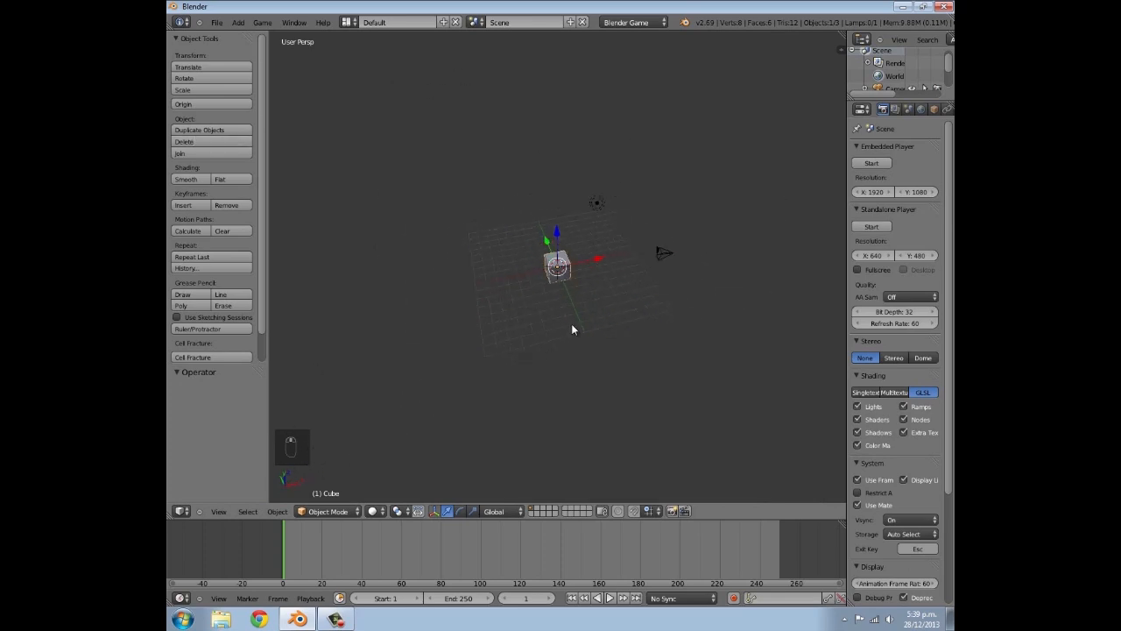
scroll(561, 326, "up", 5)
middle_click_drag(548, 321, 710, 270)
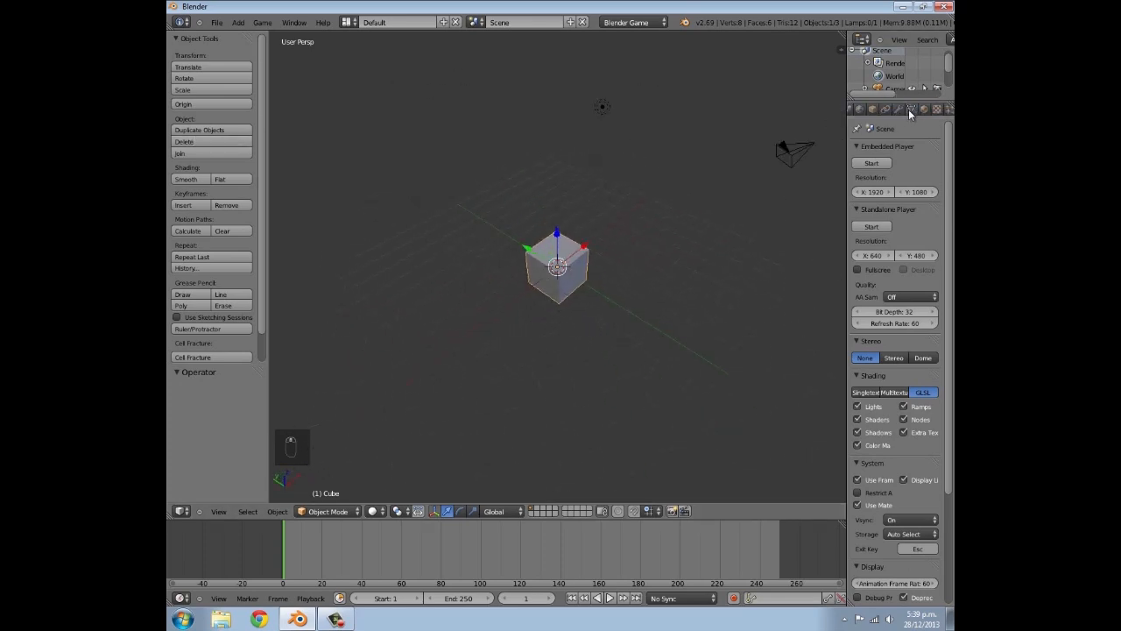
middle_click_drag(735, 269, 633, 272)
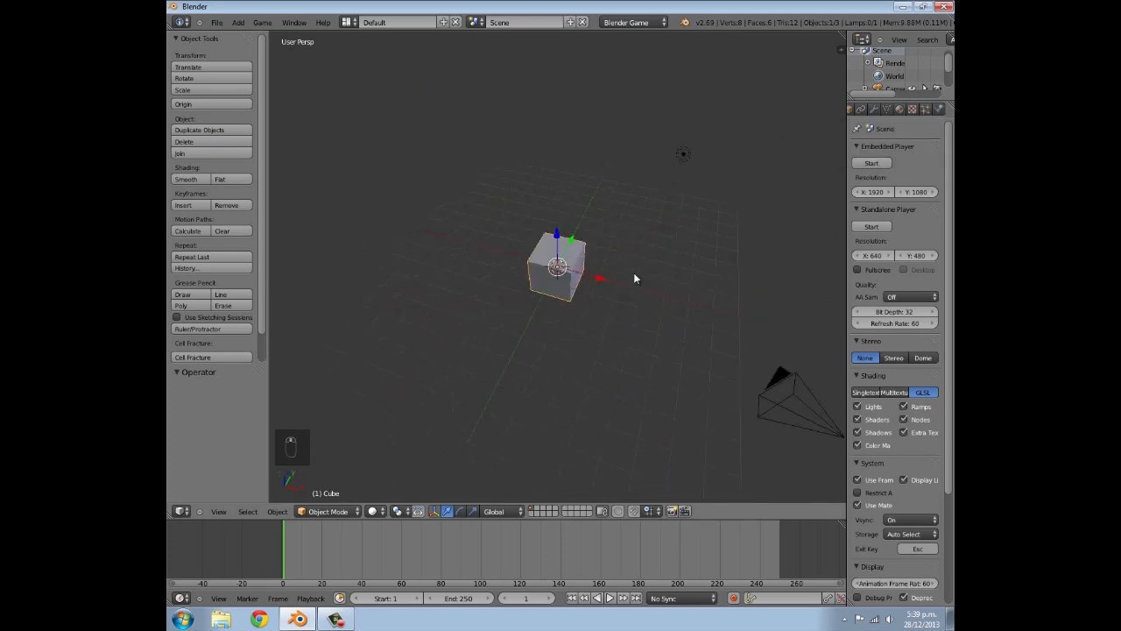
key("x")
left_click(613, 274)
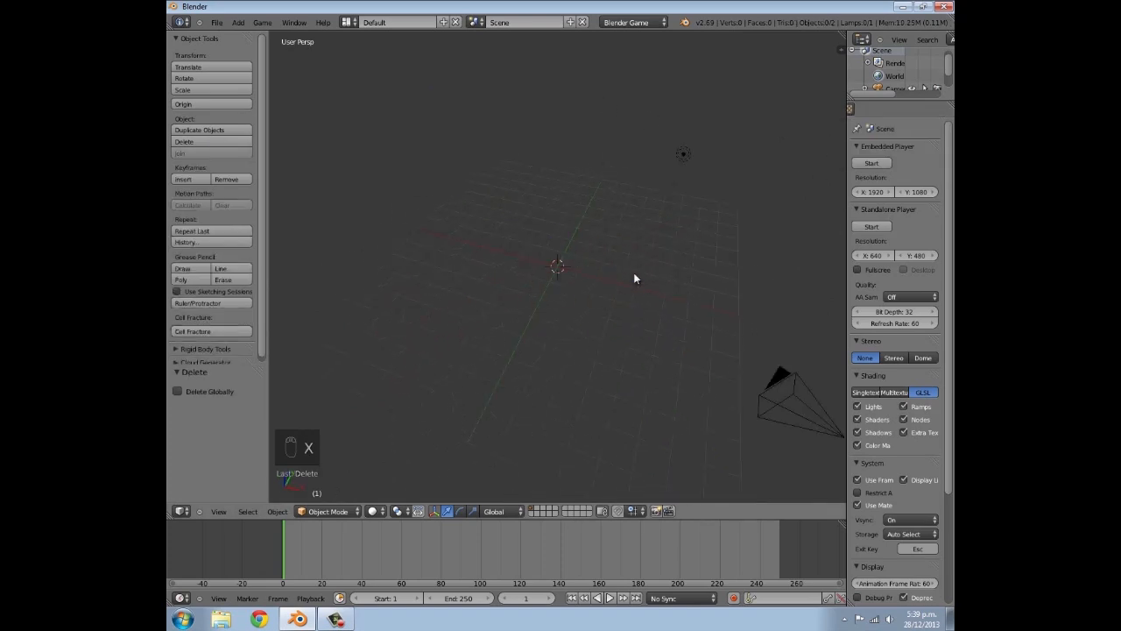
Add a plane at the origin and scale it up uniformly to about 43.6 as the ground
key("shift+a")
mouse_move(595, 274)
left_click(636, 277)
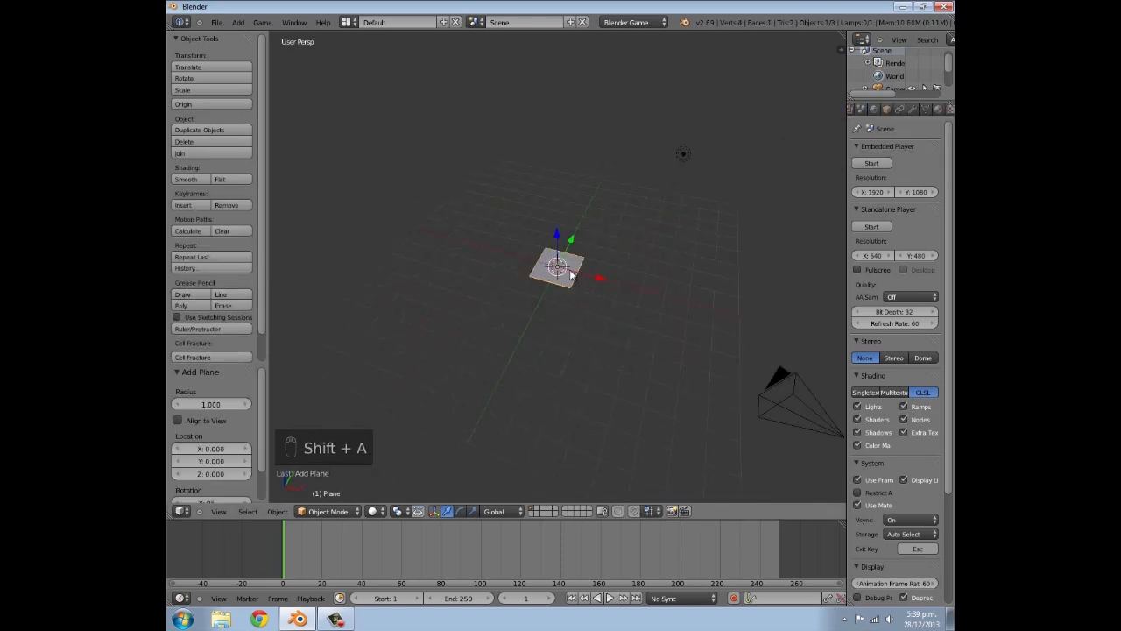
key("s")
left_click(825, 254)
key("s")
left_click(783, 240)
Rename the plane object as floor
scroll(665, 278, "down", 9)
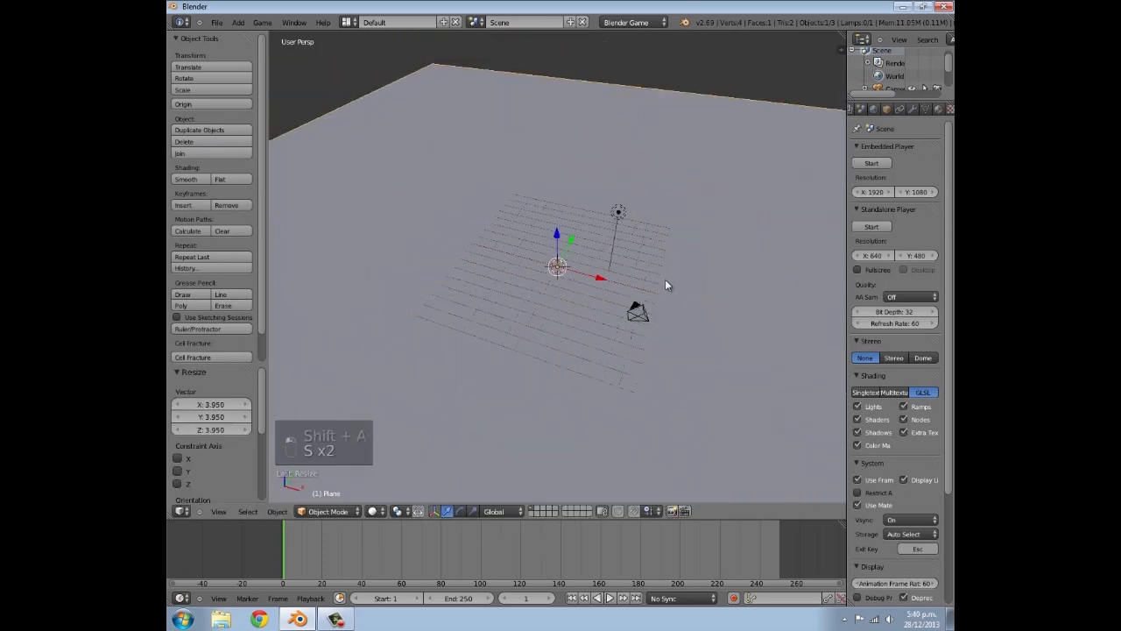
middle_click_drag(497, 332, 920, 83)
left_click(886, 108)
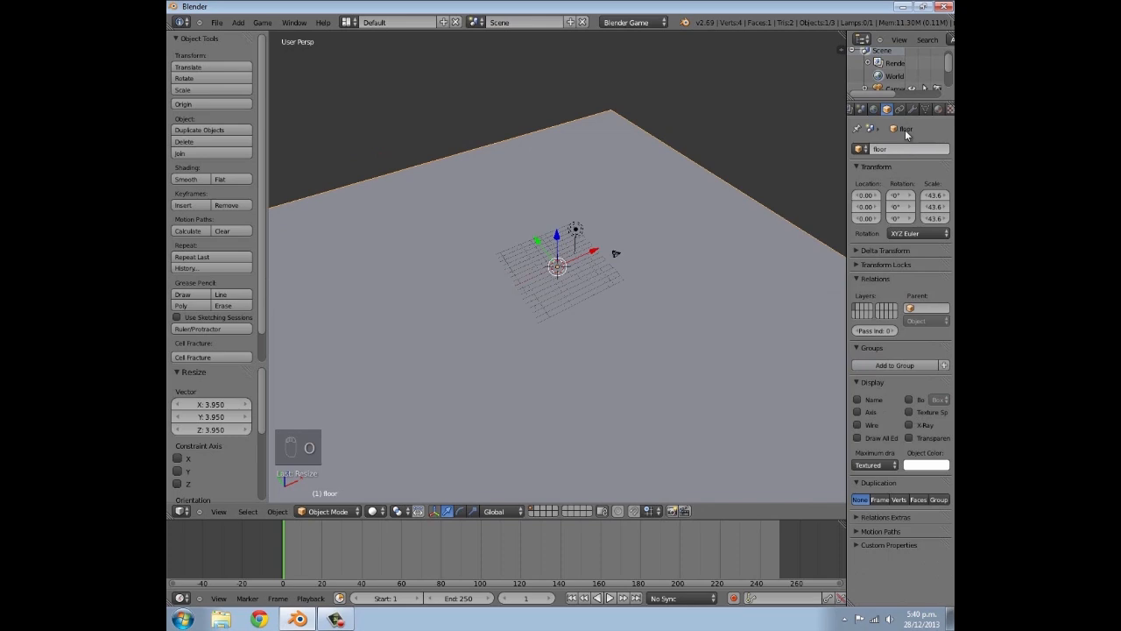
Add a new material to the floor and turn off its backface culling
left_click(935, 110)
left_click(898, 188)
scroll(884, 274, "down", 2)
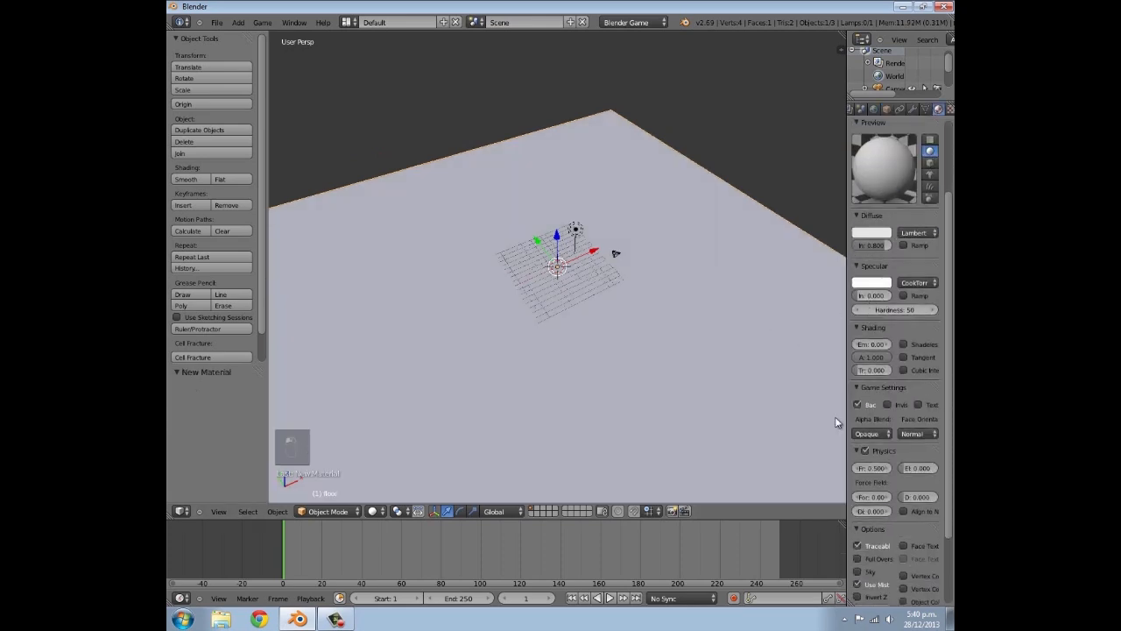
left_click(858, 405)
scroll(889, 489, "down", 2)
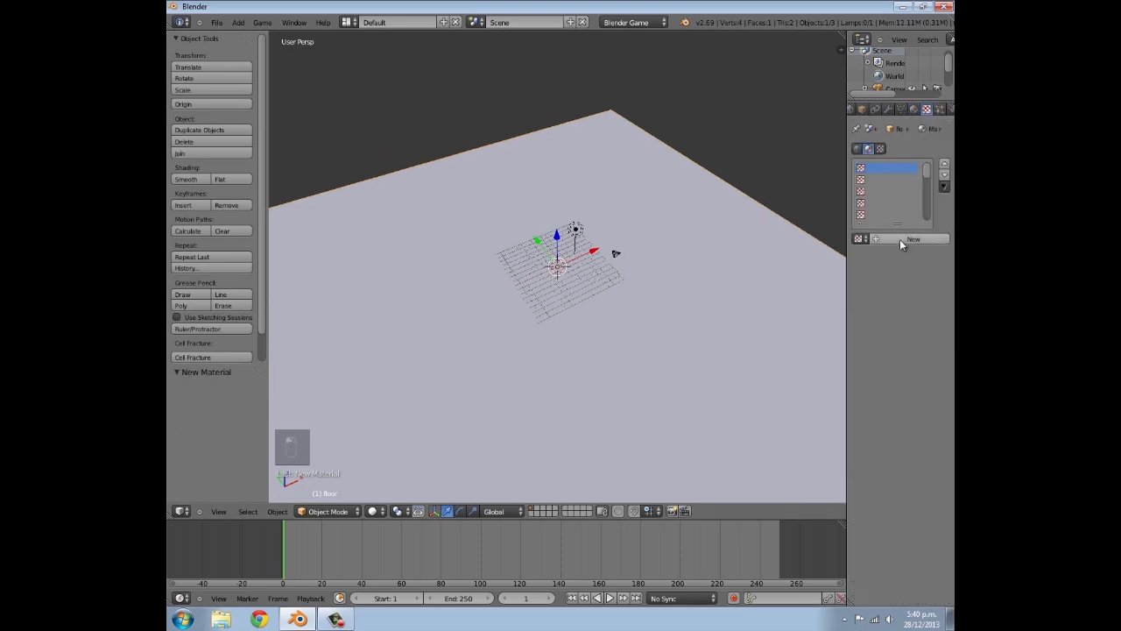
Add a new Image or Movie texture to the floor material and set its mapping coordinates to UV
left_click(900, 241)
left_click(902, 248)
left_click(897, 194)
scroll(903, 366, "down", 3)
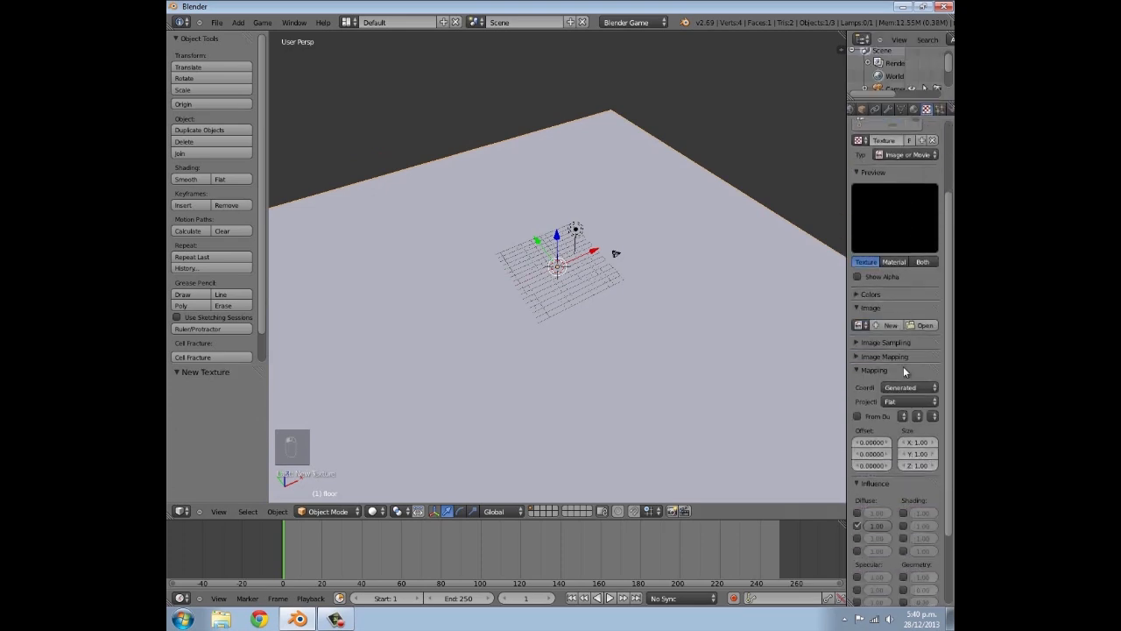
scroll(904, 367, "down", 2)
left_click(909, 313)
left_click(916, 259)
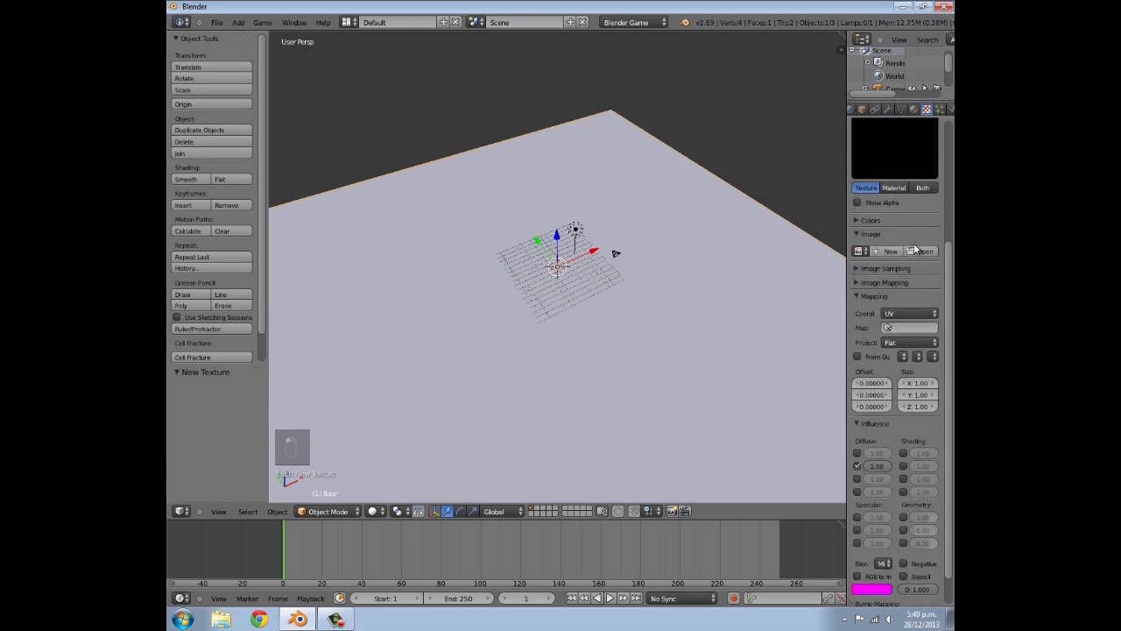
Load Grass0130_2_Sdark.jpg from the Downloads folder as the floor texture's image
left_click(920, 250)
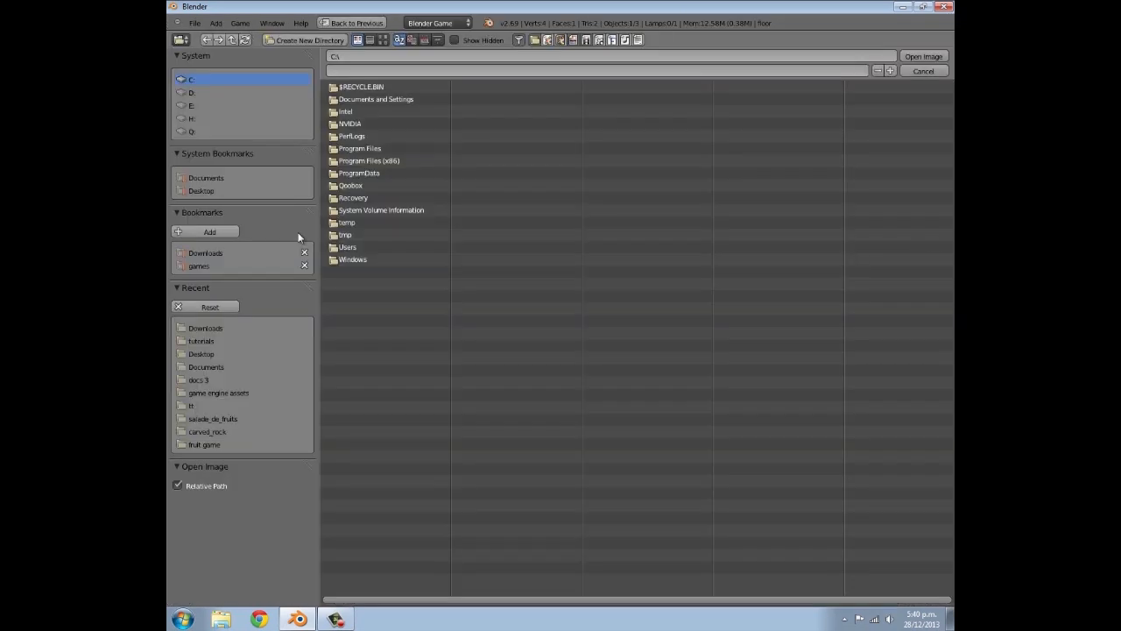
left_click(203, 252)
left_click(383, 39)
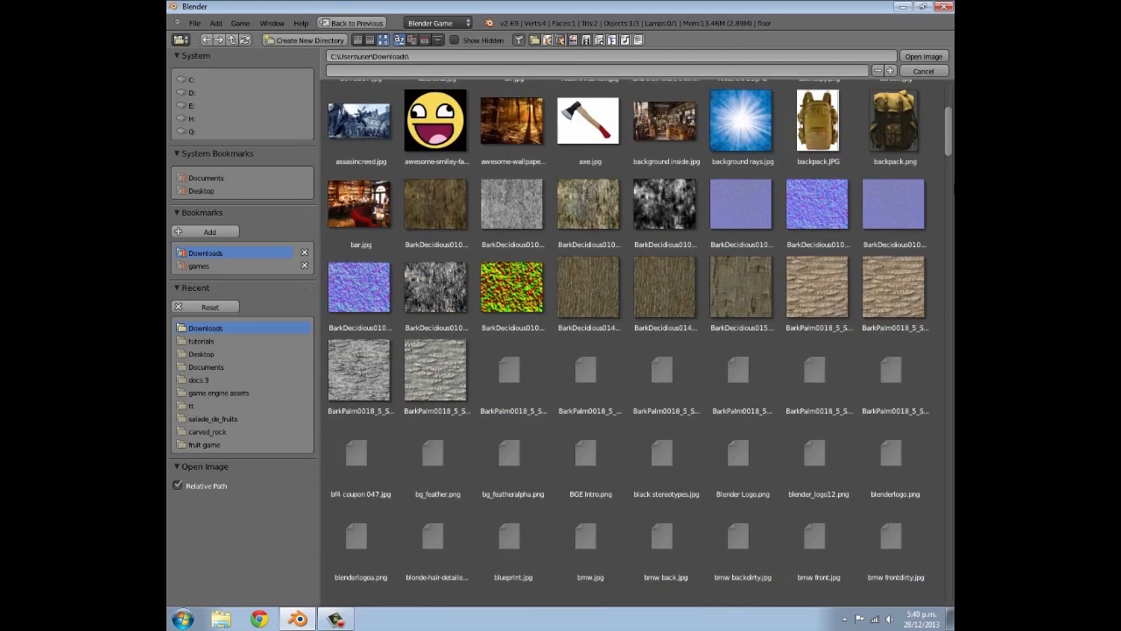
scroll(584, 550, "down", 20)
scroll(583, 550, "down", 10)
left_click(892, 250)
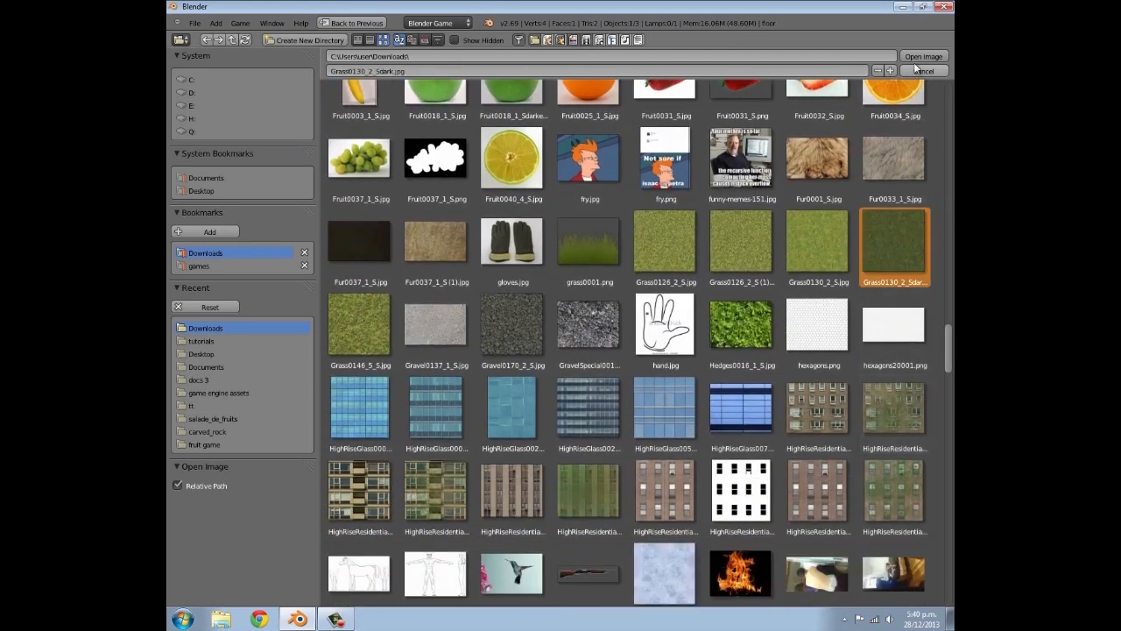
left_click(922, 56)
Switch the 3D view's shading to Textured to preview the floor
scroll(588, 277, "down", 3)
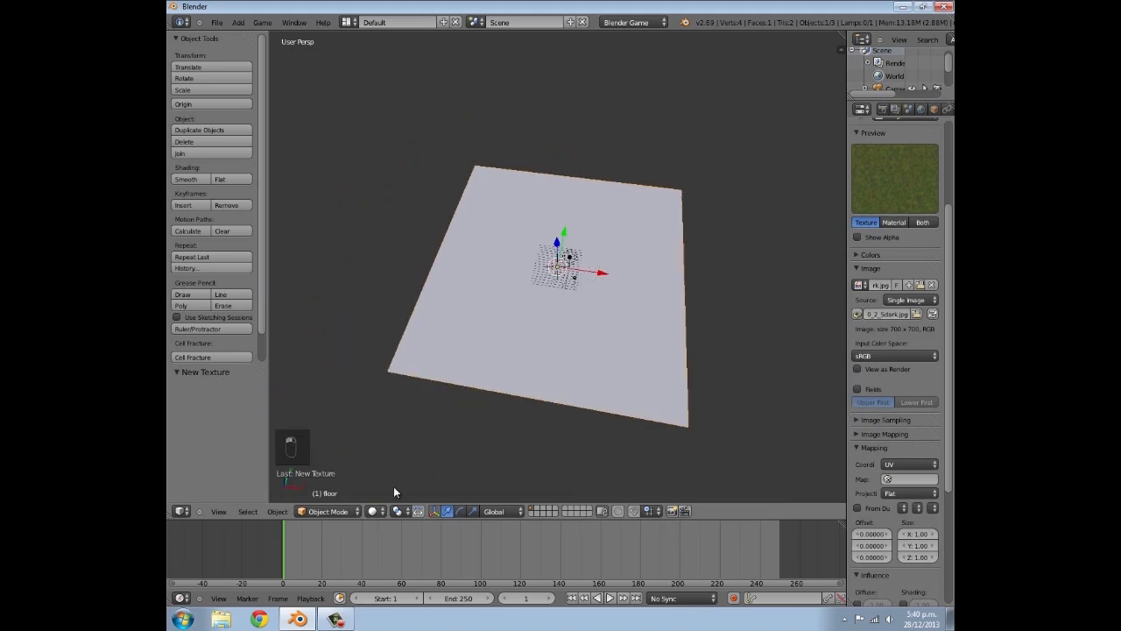
left_click(373, 511)
left_click(404, 454)
scroll(545, 307, "up", 3)
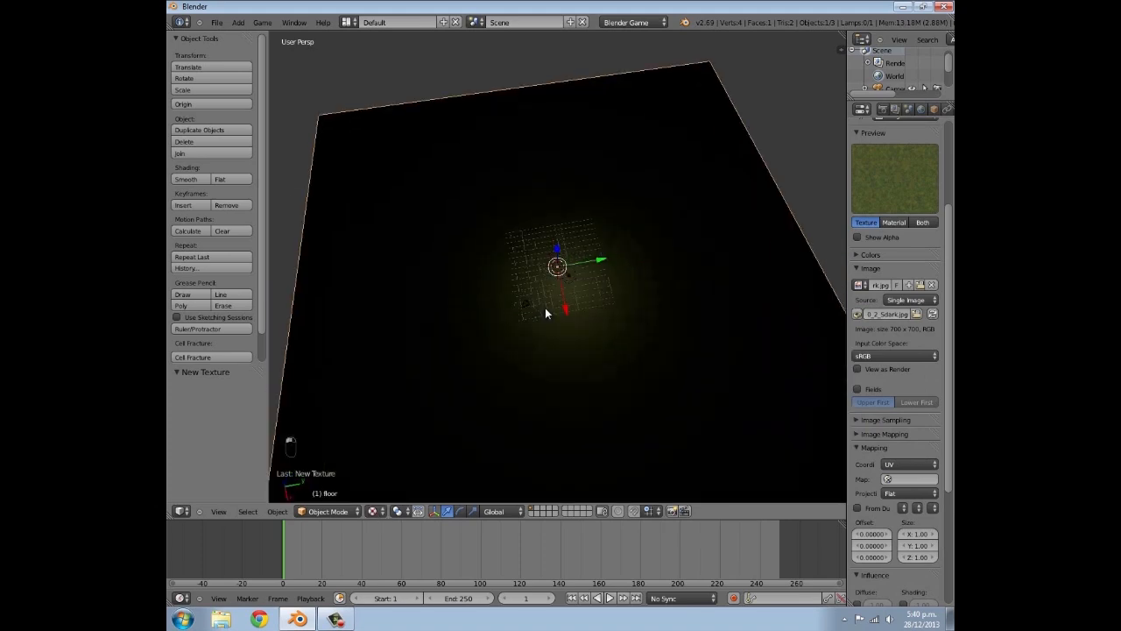
scroll(576, 280, "up", 1)
Change the scene's lamp to the Hemi type
right_click(571, 277)
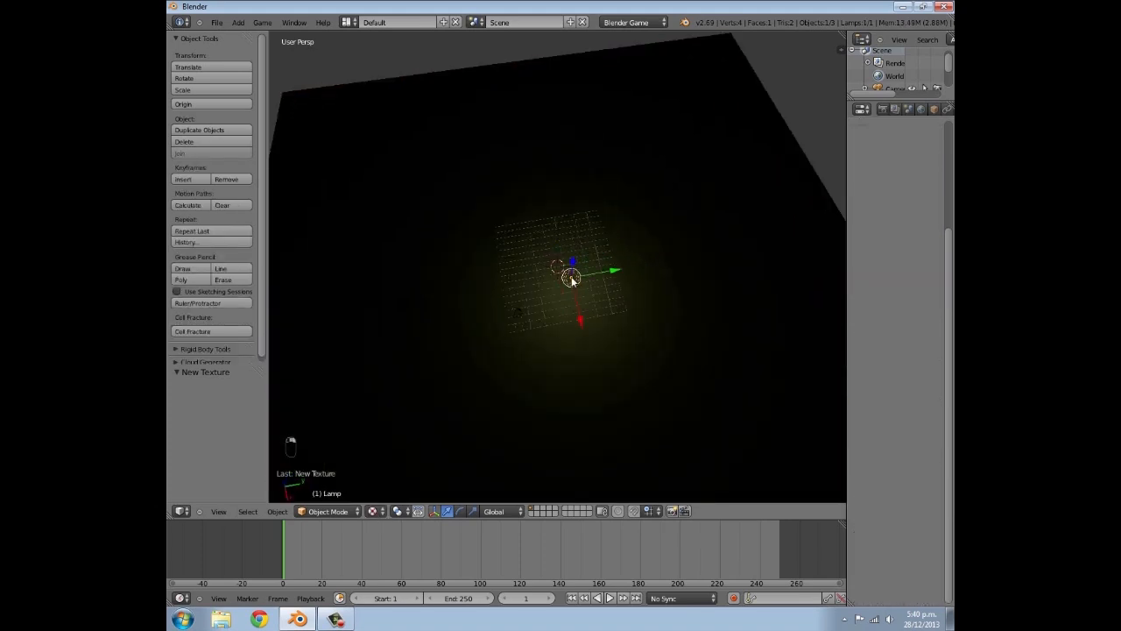
left_click(911, 109)
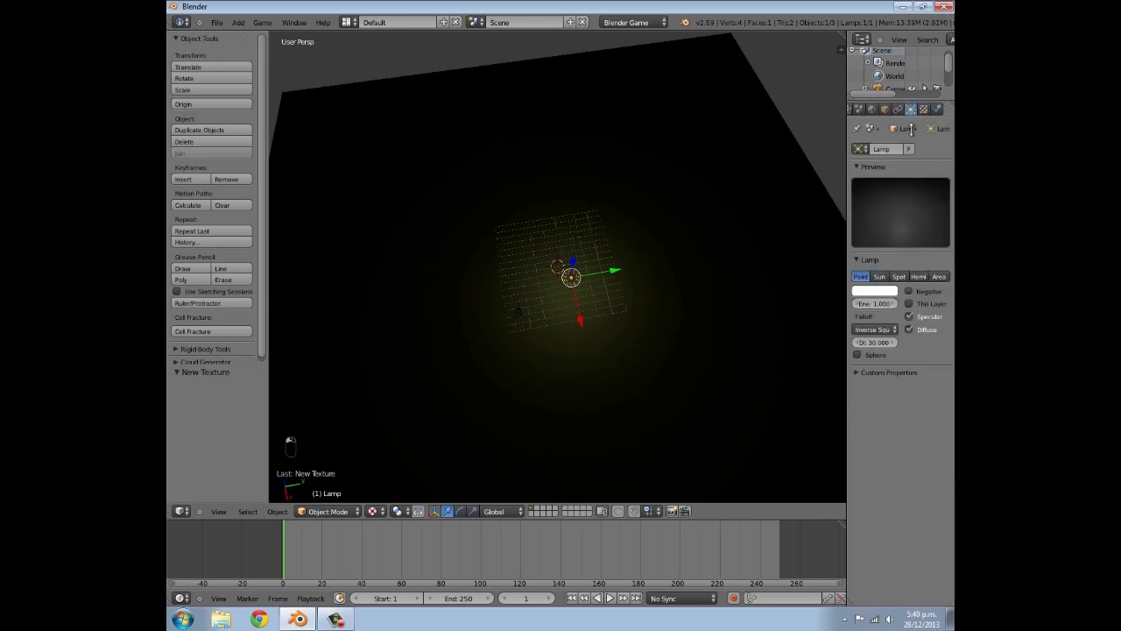
left_click(918, 277)
scroll(583, 333, "down", 3)
mouse_move(549, 320)
middle_mouse_down()
mouse_move(661, 283)
mouse_move(546, 303)
middle_mouse_up()
Unwrap the floor's UVs with the Unwrap method and return to Object Mode
right_click(551, 310)
middle_click_drag(434, 325, 456, 308)
key("Tab")
key("u")
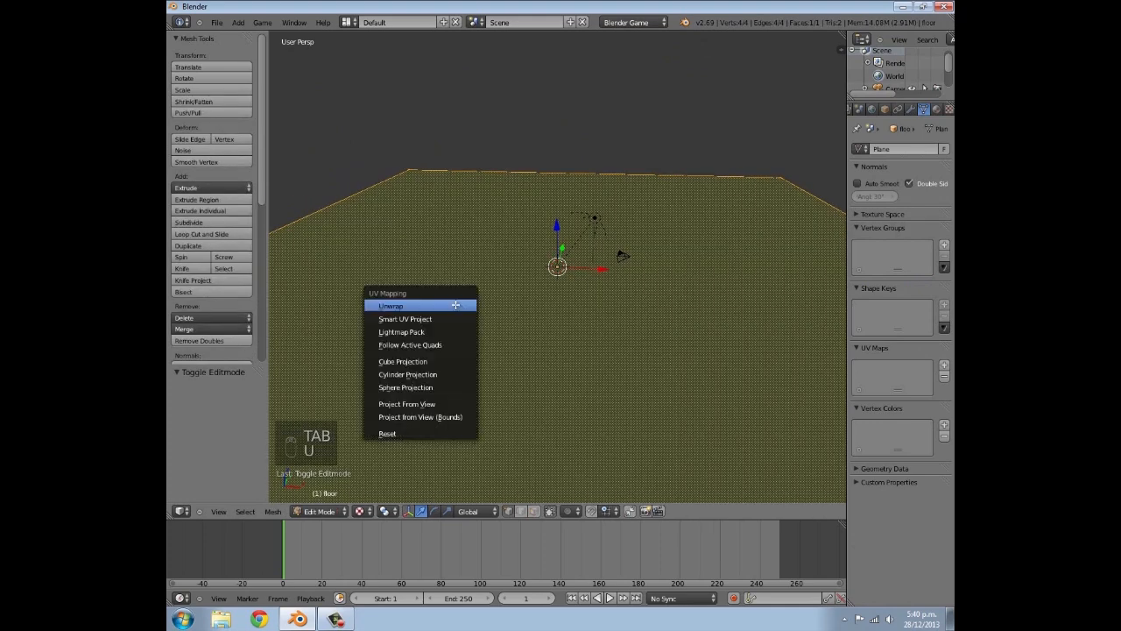
left_click(455, 304)
key("Tab")
mouse_move(511, 318)
middle_mouse_down()
mouse_move(482, 333)
mouse_move(514, 336)
middle_mouse_up()
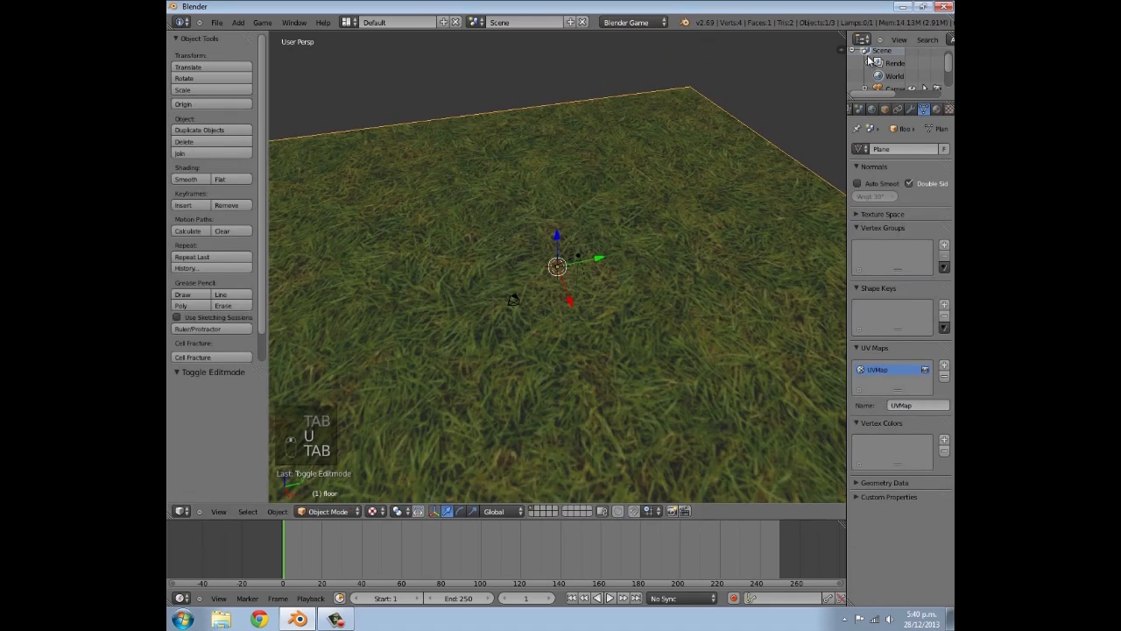
Split the 3D view in two vertically and make the second area a UV/Image Editor
left_click_drag(840, 37, 555, 98)
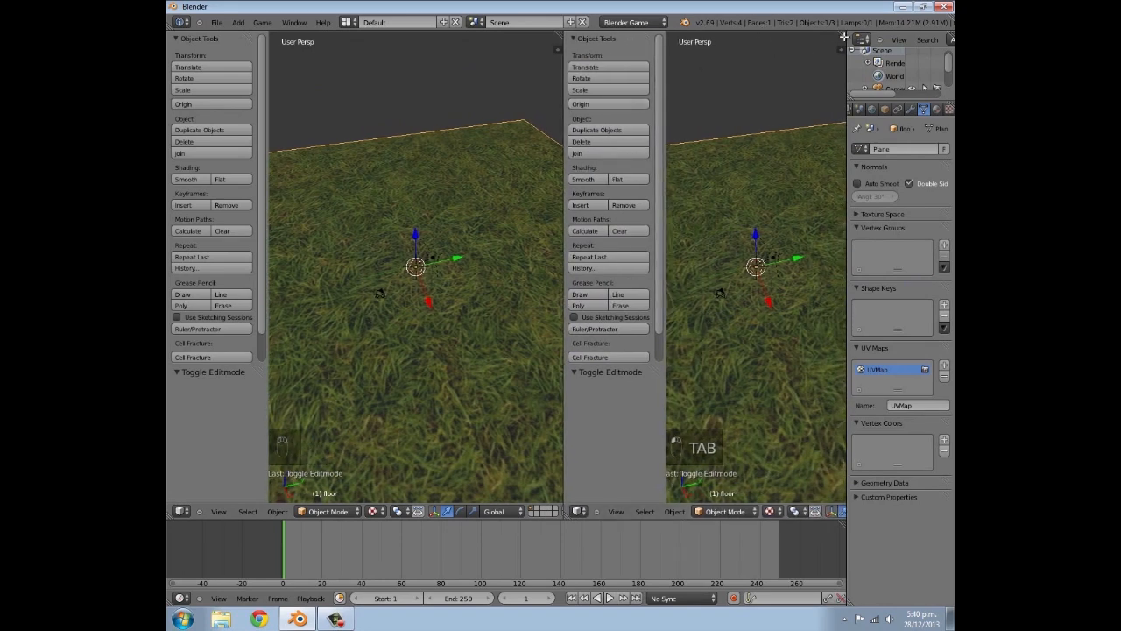
left_click(579, 510)
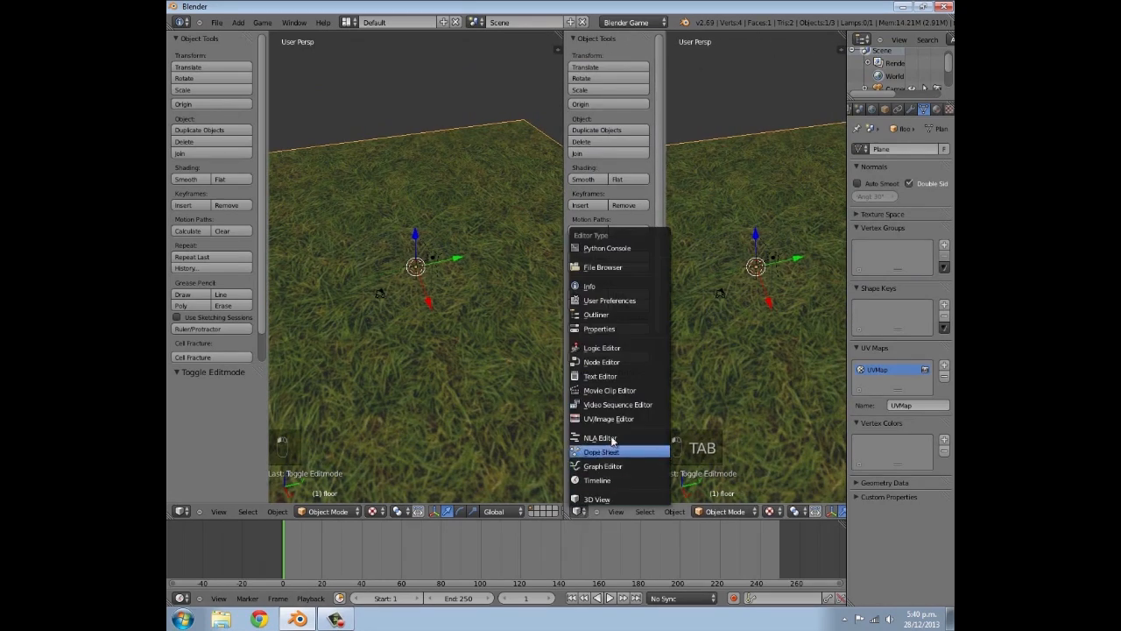
left_click(615, 420)
left_click(670, 511)
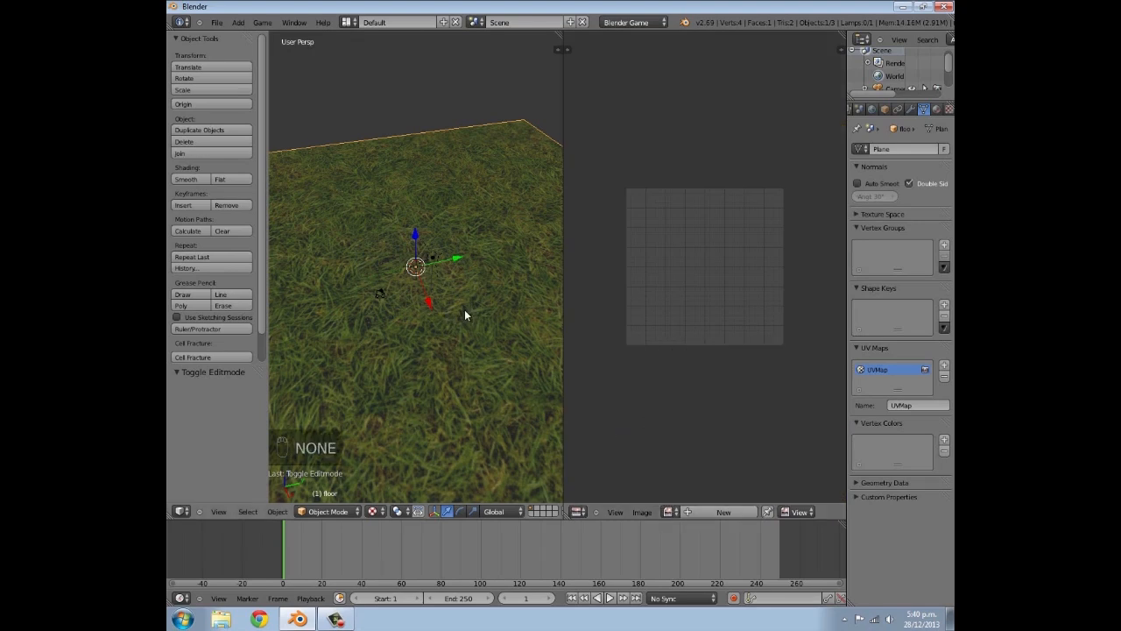
Put the floor in Edit Mode and assign Grass0130_2_Sdark.jpg to its UV layout
key("Tab")
left_click(720, 512)
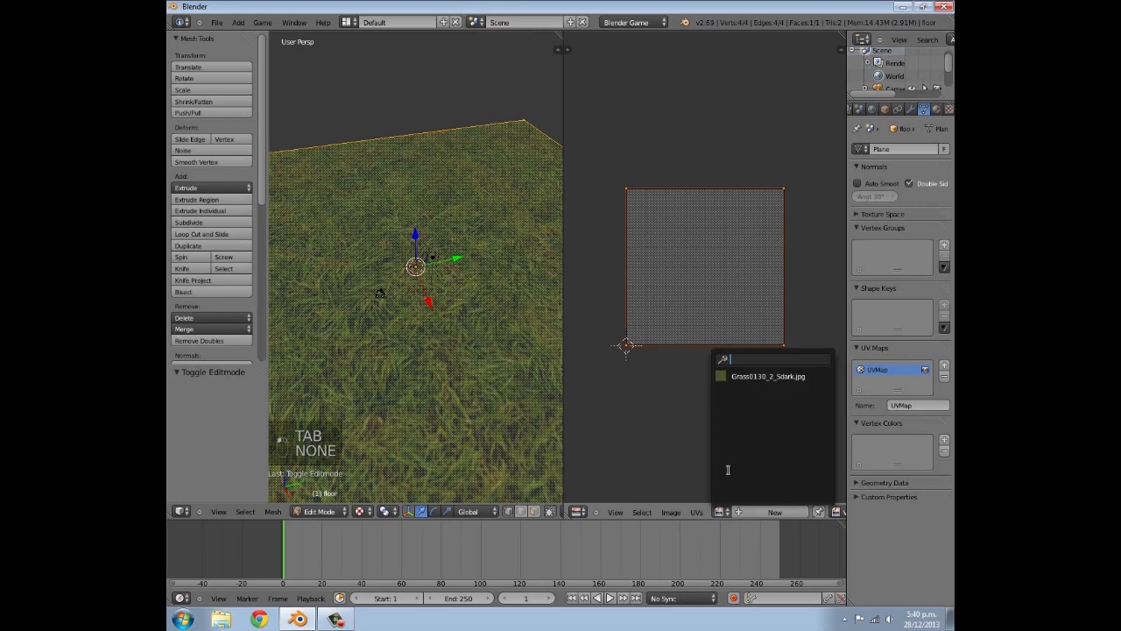
left_click(741, 377)
Scale the floor's UVs up several times beyond the image so the grass tiles more finely, and return to Object Mode
scroll(706, 342, "down", 5)
key("s")
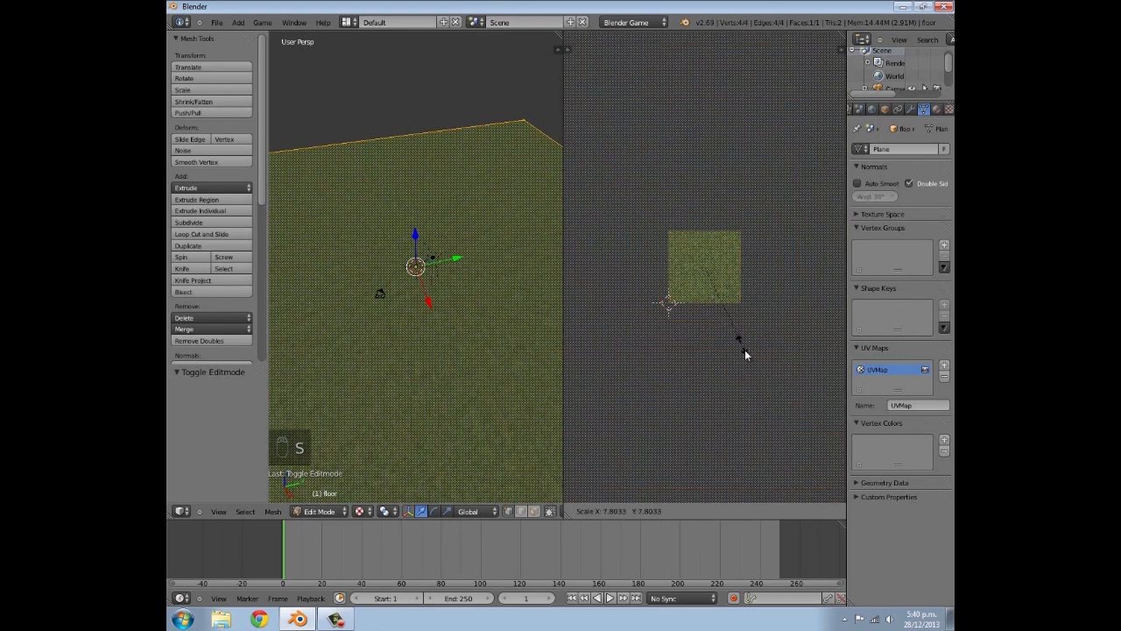
left_click(757, 381)
key("Tab")
scroll(384, 342, "up", 5)
Select the lamp and move it about 6.18 units along X
middle_click_drag(383, 342, 445, 228)
right_click(445, 228)
left_click(542, 249)
scroll(525, 263, "down", 5)
middle_click_drag(526, 262, 520, 281)
left_click_drag(512, 277, 525, 279)
scroll(492, 289, "up", 3)
scroll(493, 288, "down", 3)
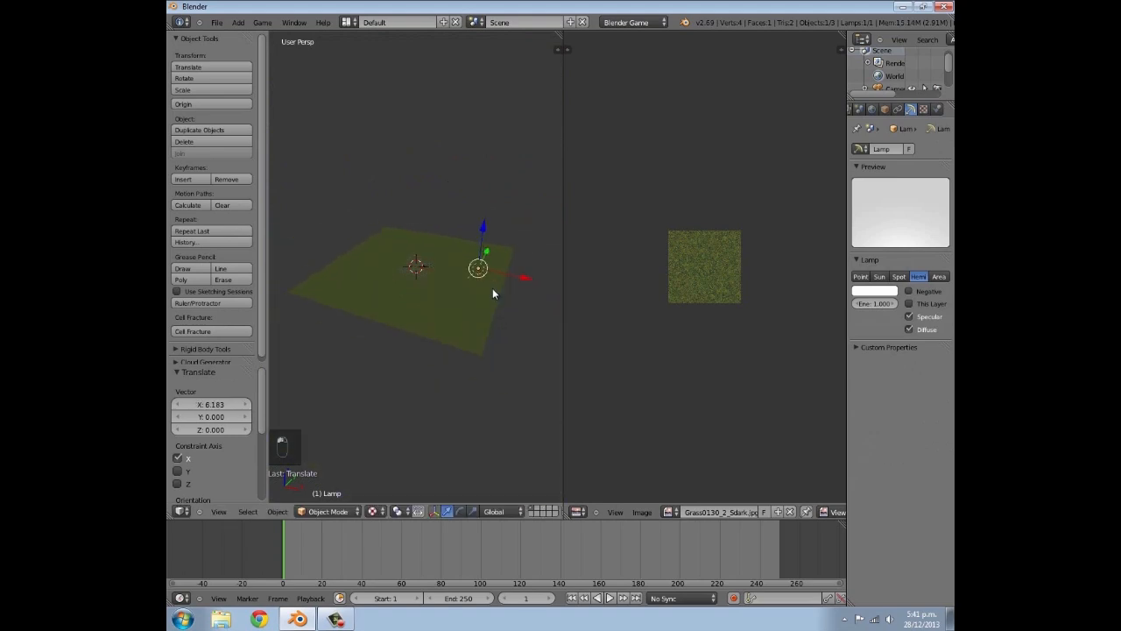
Move the lamp about 33.5 units along Y toward the floor's far edge
key("g")
key("y")
left_click(515, 266)
scroll(468, 308, "up", 5)
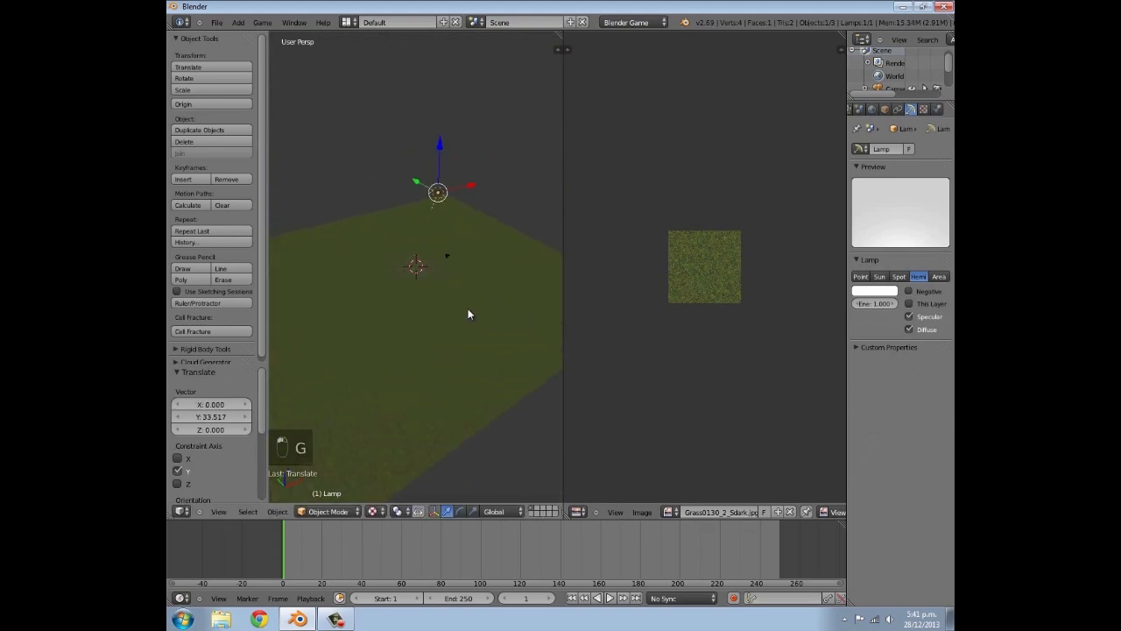
Hide the camera and join the UV/Image Editor area back into the 3D view
right_click(482, 247)
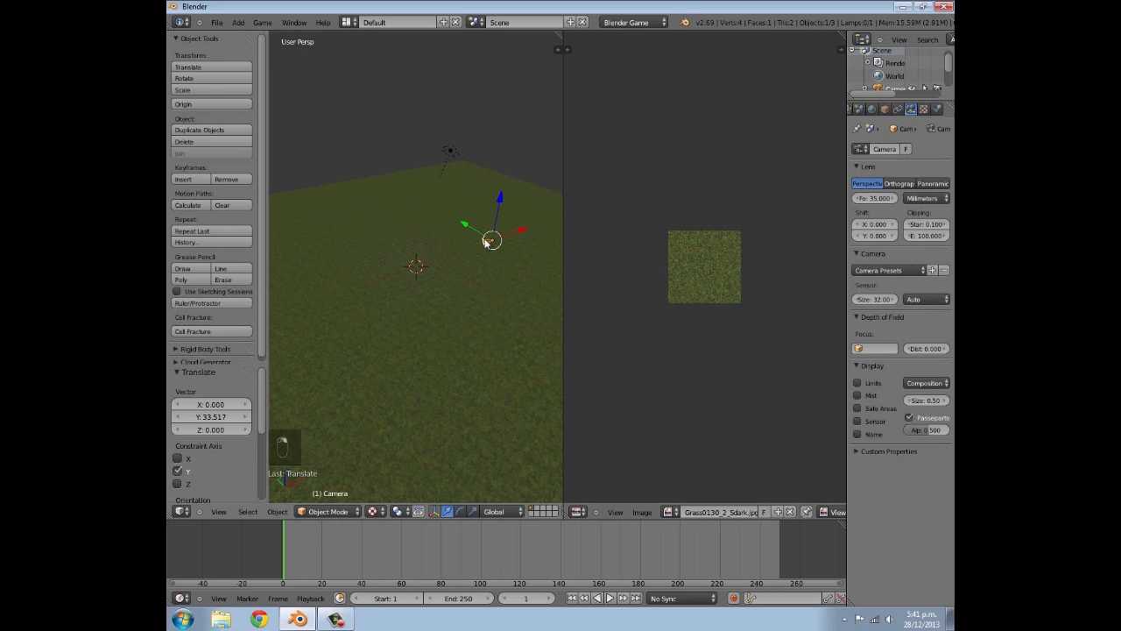
key("h")
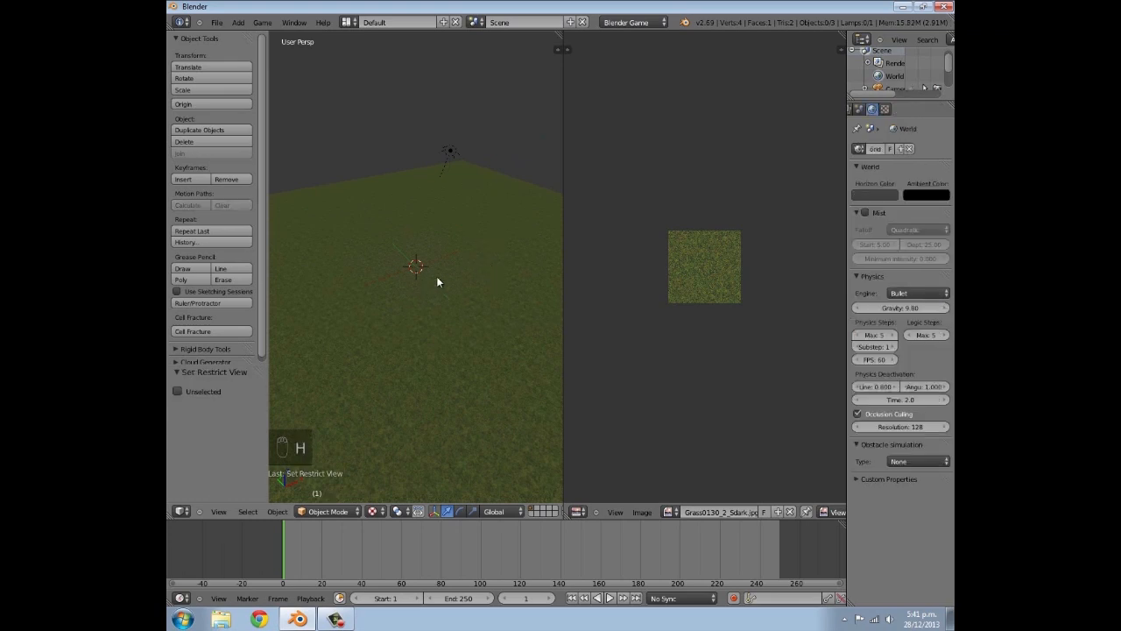
left_click_drag(568, 35, 641, 140)
middle_click_drag(641, 140, 587, 233)
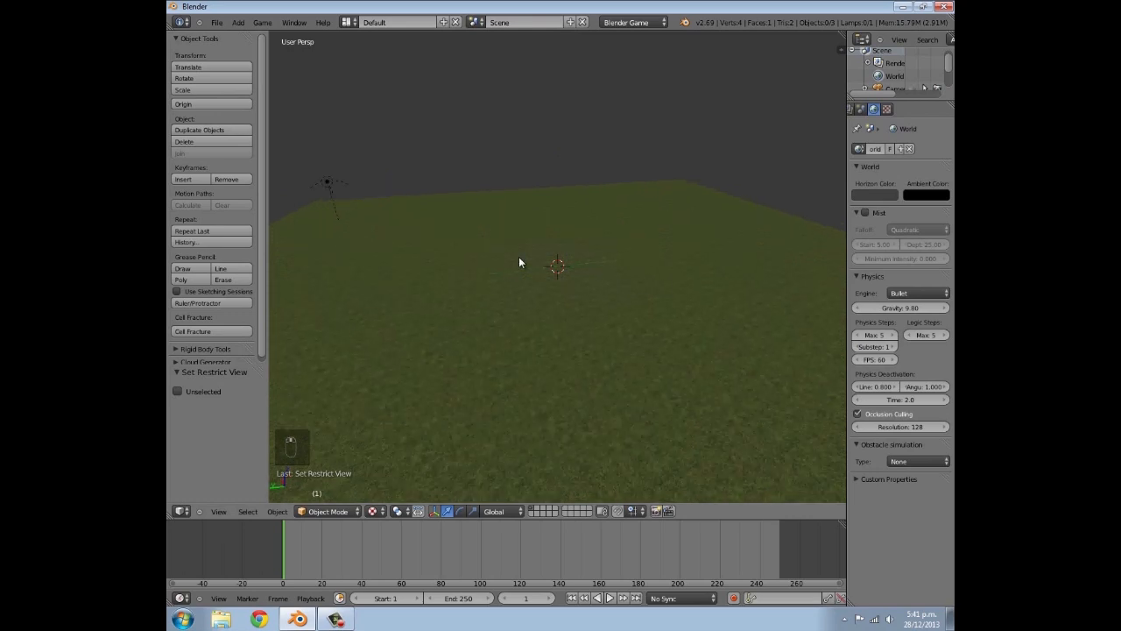
Add a cube at the origin in front orthographic view and raise it about 2.04 units along Z
key("KP_1")
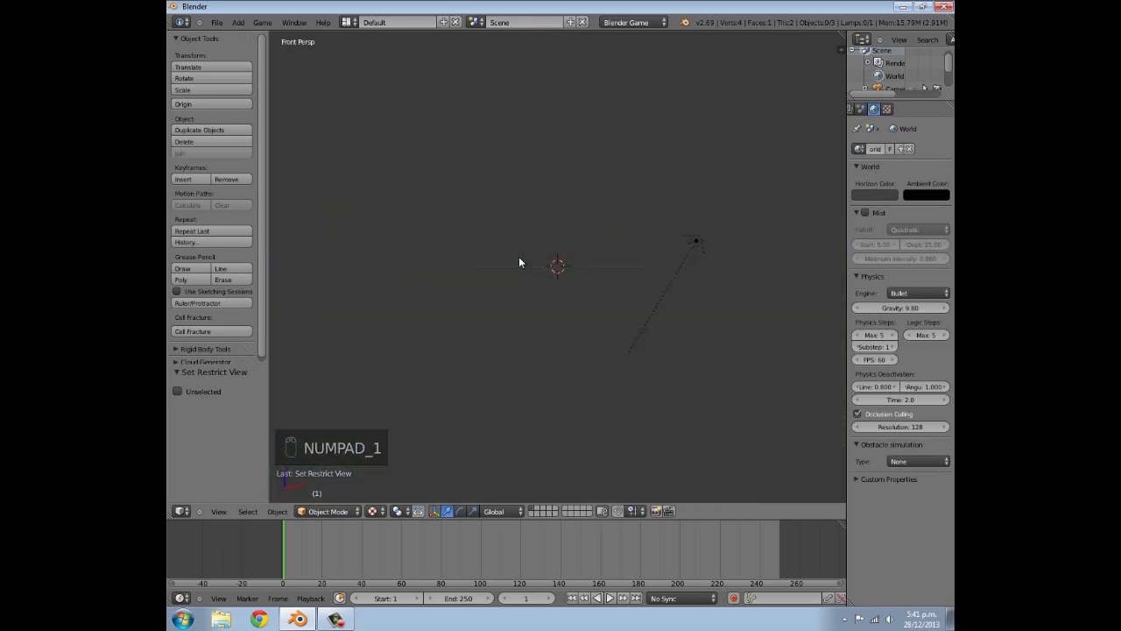
key("KP_5")
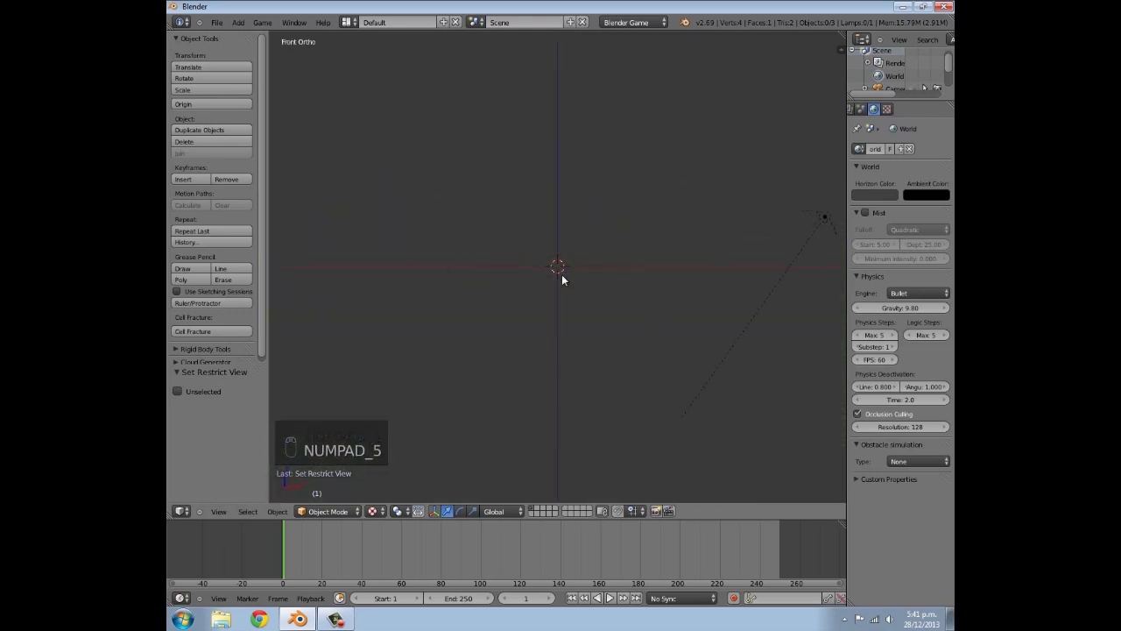
key("shift+a")
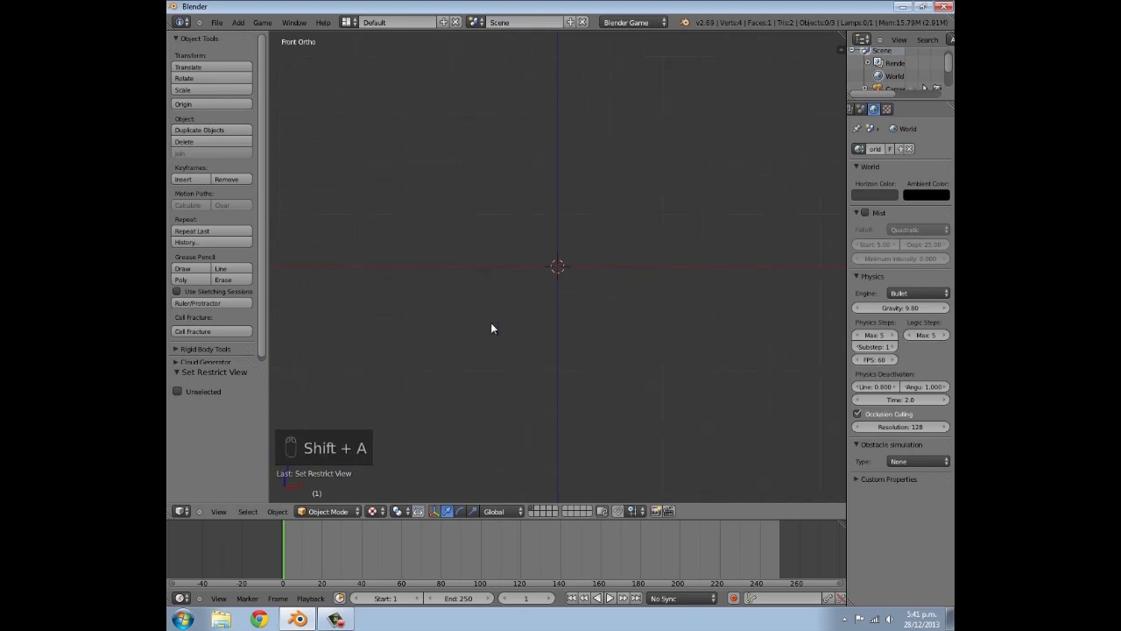
key("shift+a")
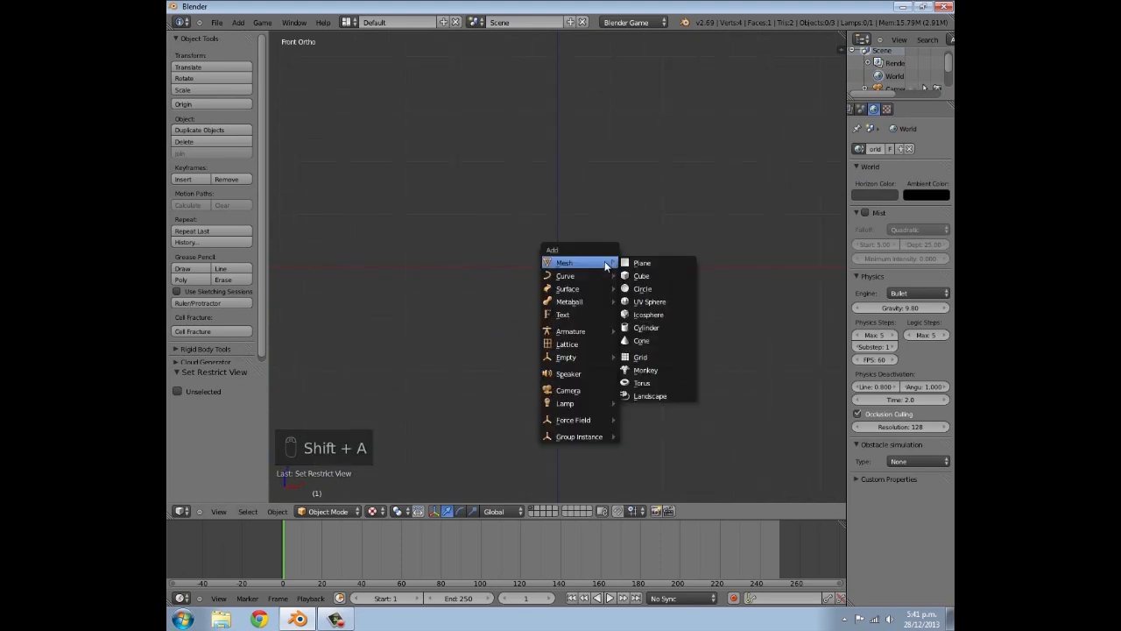
left_click(654, 277)
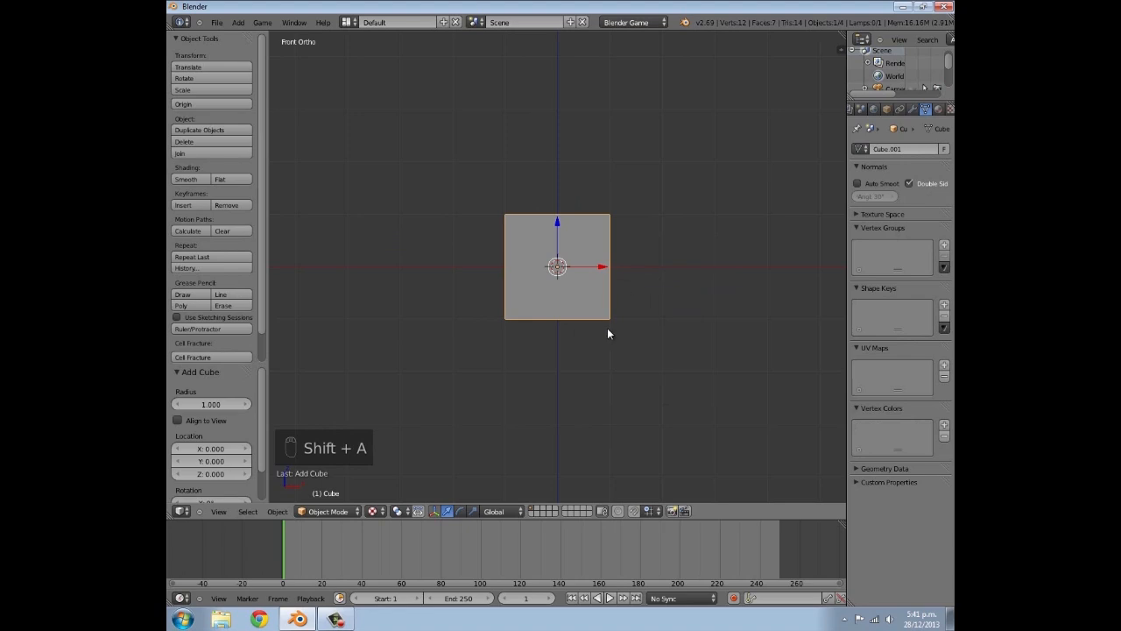
key("g")
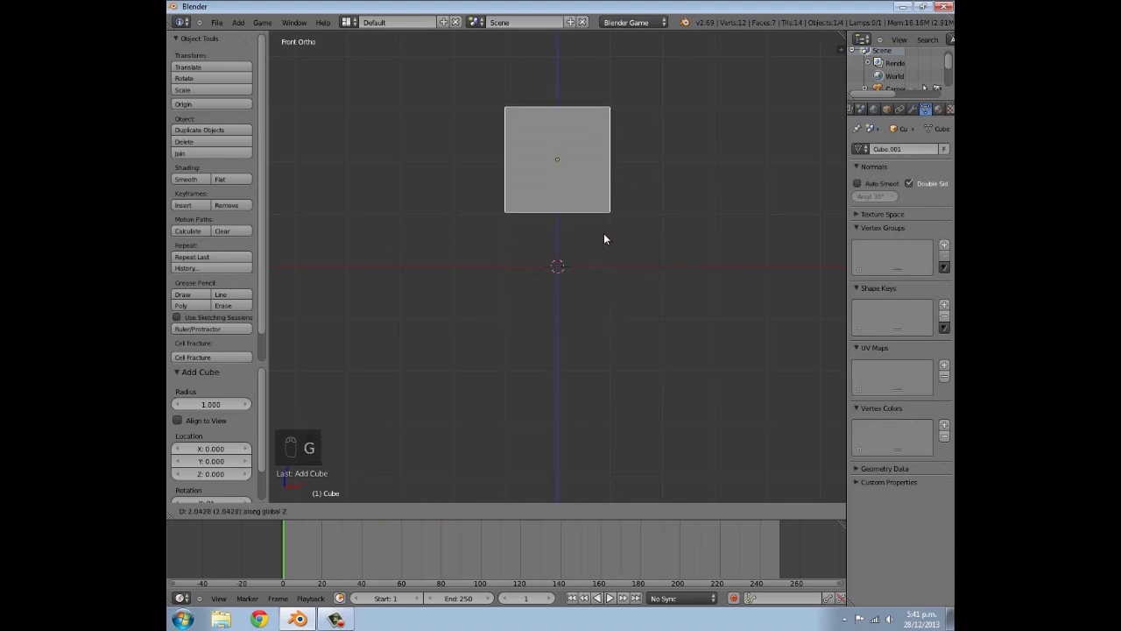
left_click(604, 235)
Scale the cube by about 2.13 along X and about 0.74 along Z to form a long, flat box
key("s")
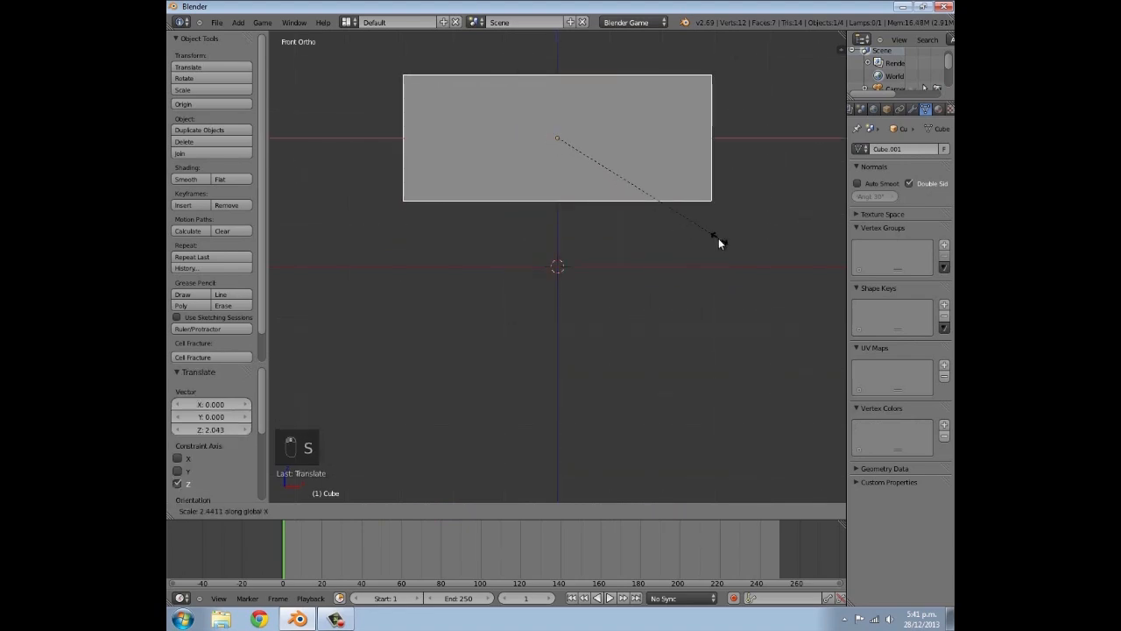
left_click(694, 232)
scroll(668, 244, "up", 2)
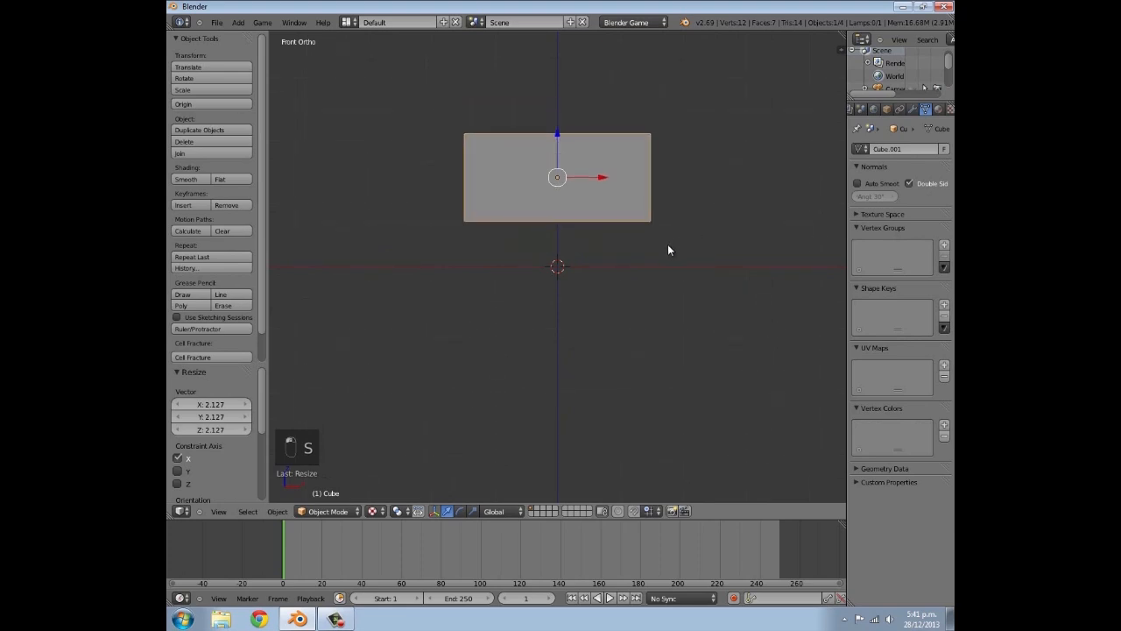
middle_click_drag(668, 243, 690, 307, "shift")
middle_click_drag(524, 298, 596, 323)
key("s")
key("z")
left_click(578, 302)
scroll(550, 306, "down", 4)
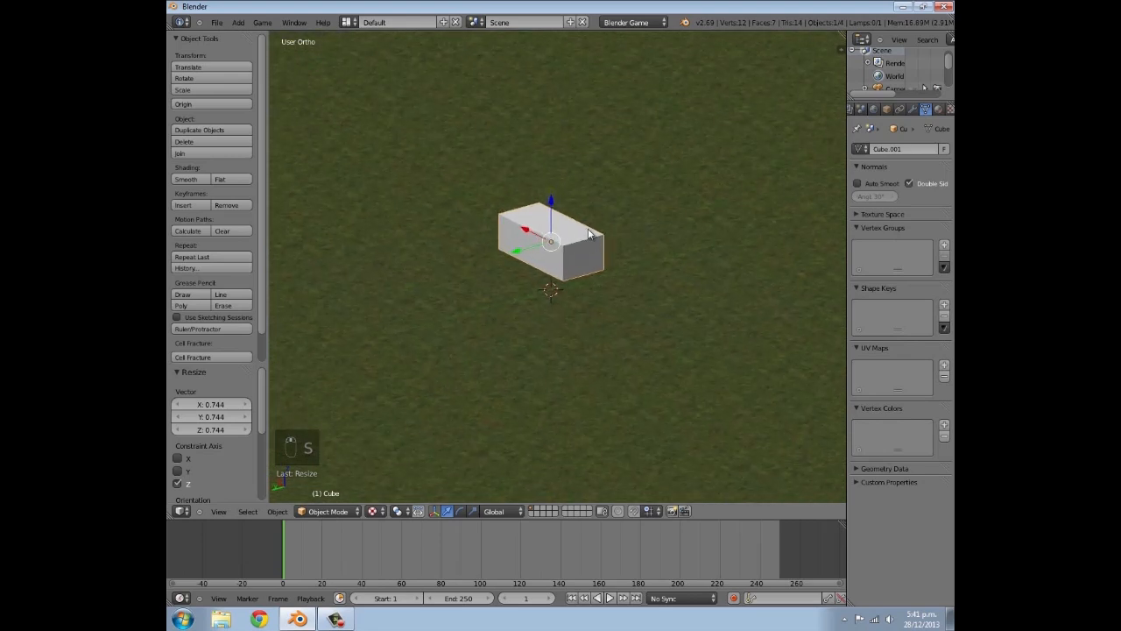
mouse_move(492, 285)
middle_mouse_down()
mouse_move(548, 295)
mouse_move(528, 290)
mouse_move(616, 283)
mouse_move(417, 285)
mouse_move(555, 283)
mouse_move(492, 283)
middle_mouse_up()
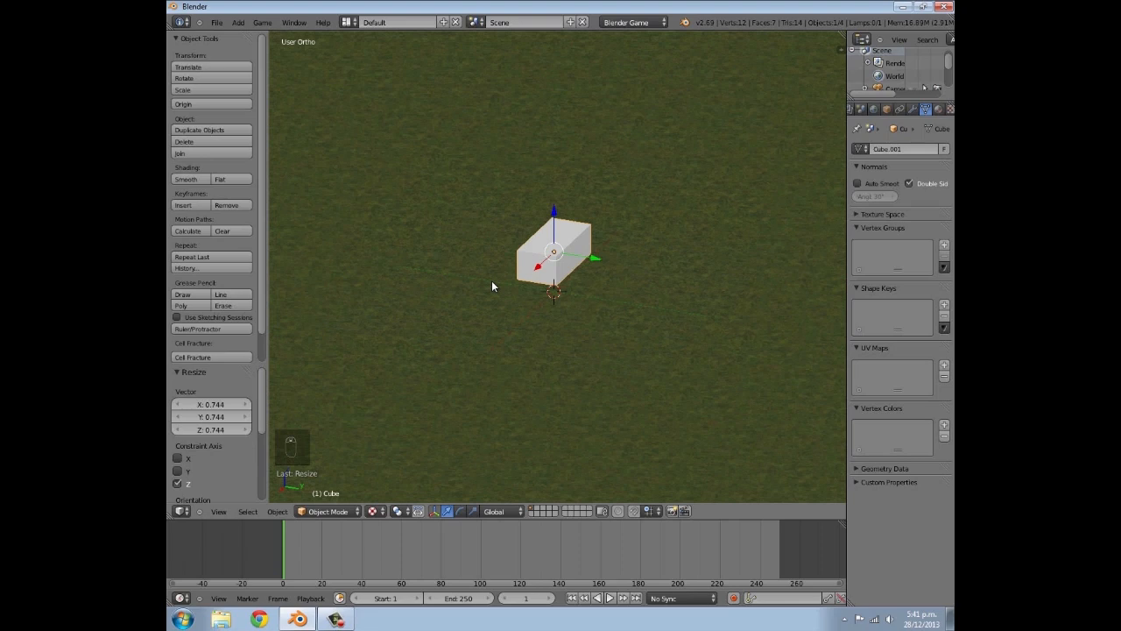
Raise the box a further 0.225 units or so along Z
key("KP_1")
scroll(491, 287, "up", 4)
key("g")
left_click(601, 273)
scroll(601, 273, "down", 3)
middle_click_drag(621, 276, 520, 312)
scroll(520, 312, "up", 3)
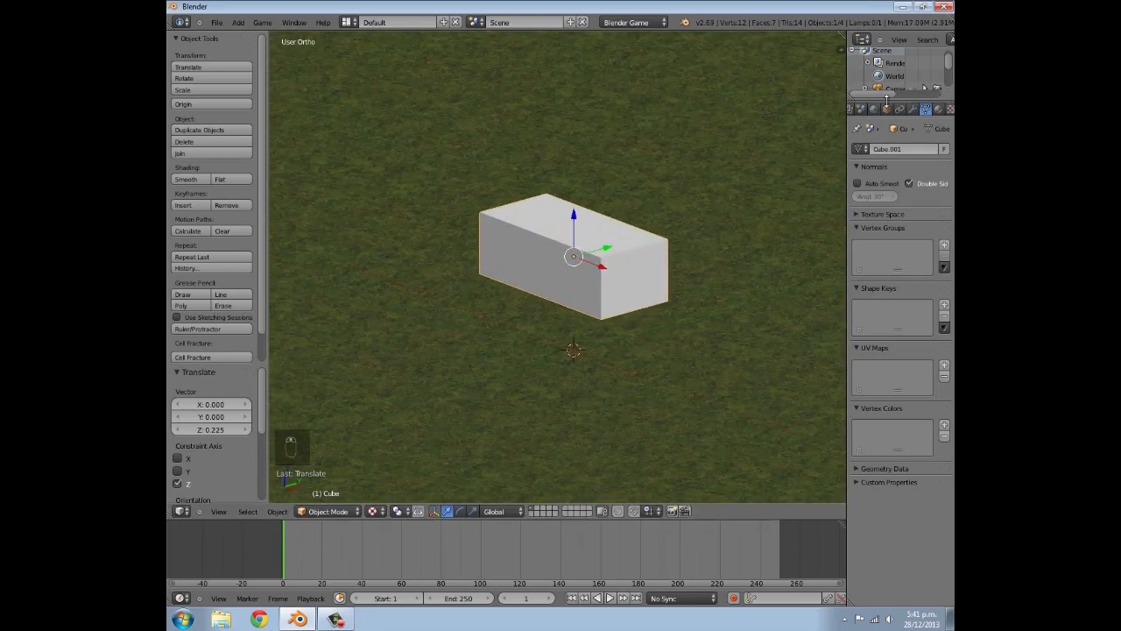
Rename the box object as body
left_click(888, 109)
left_click(894, 147)
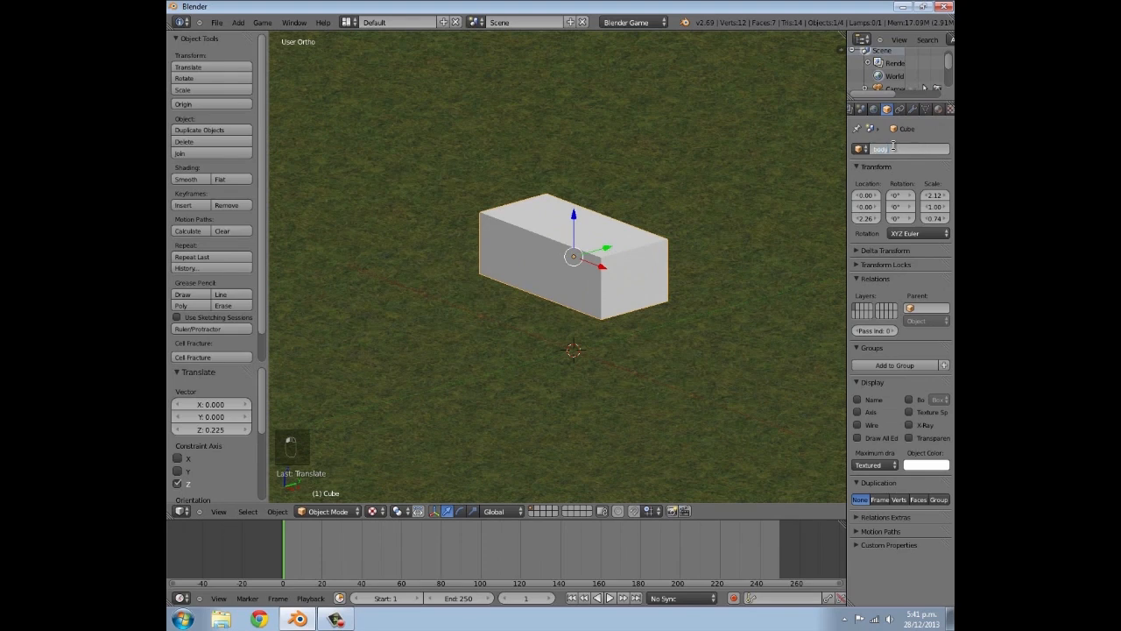
key("Return")
Add a cube at the origin in front orthographic view and scale it to about 0.363 on X and Y only
key("KP_1")
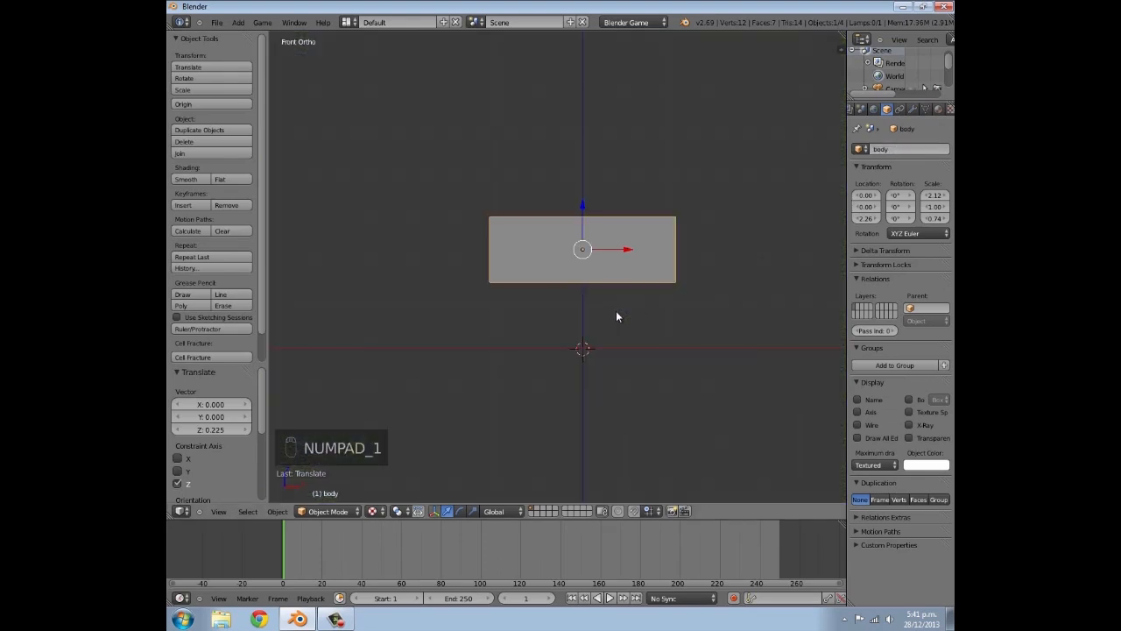
scroll(617, 317, "up", 2)
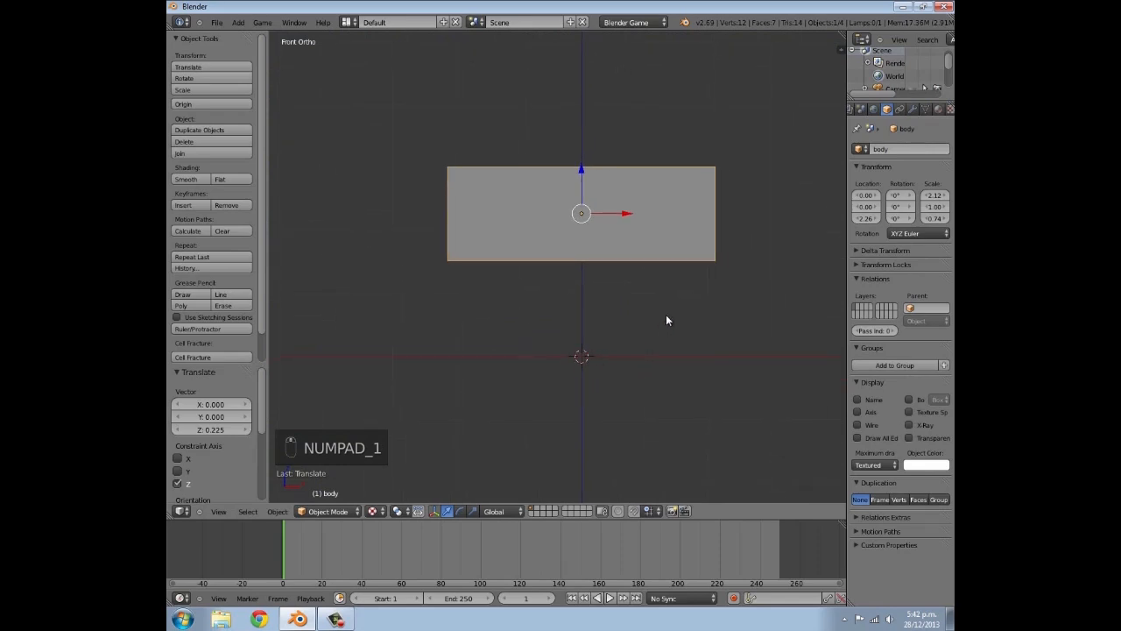
key("shift+a")
mouse_move(667, 317)
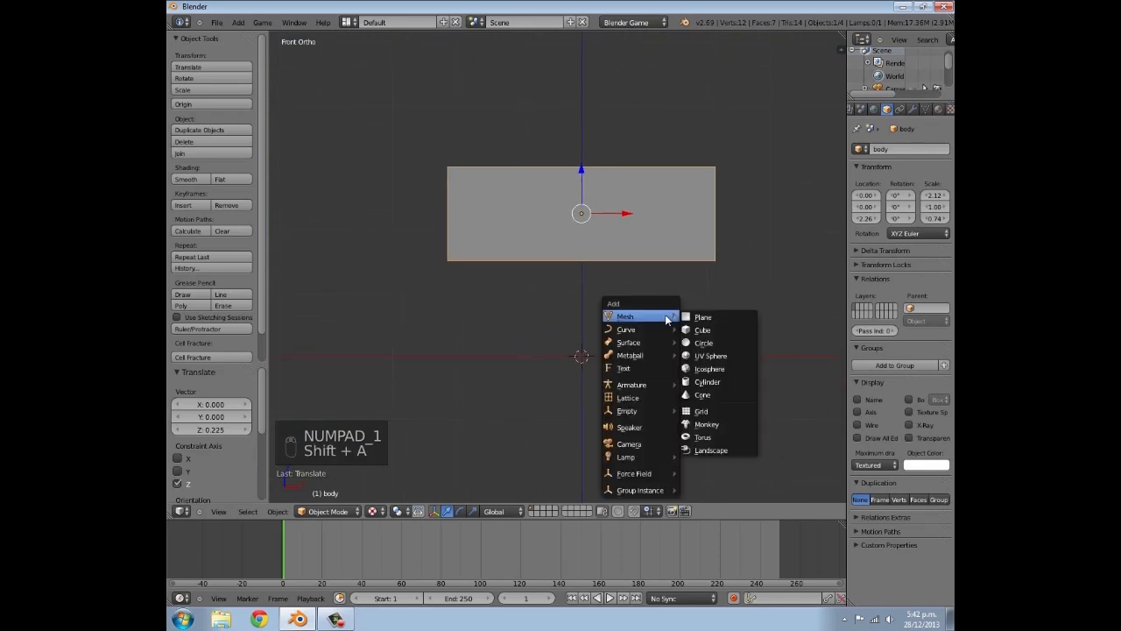
left_click(714, 329)
key("s")
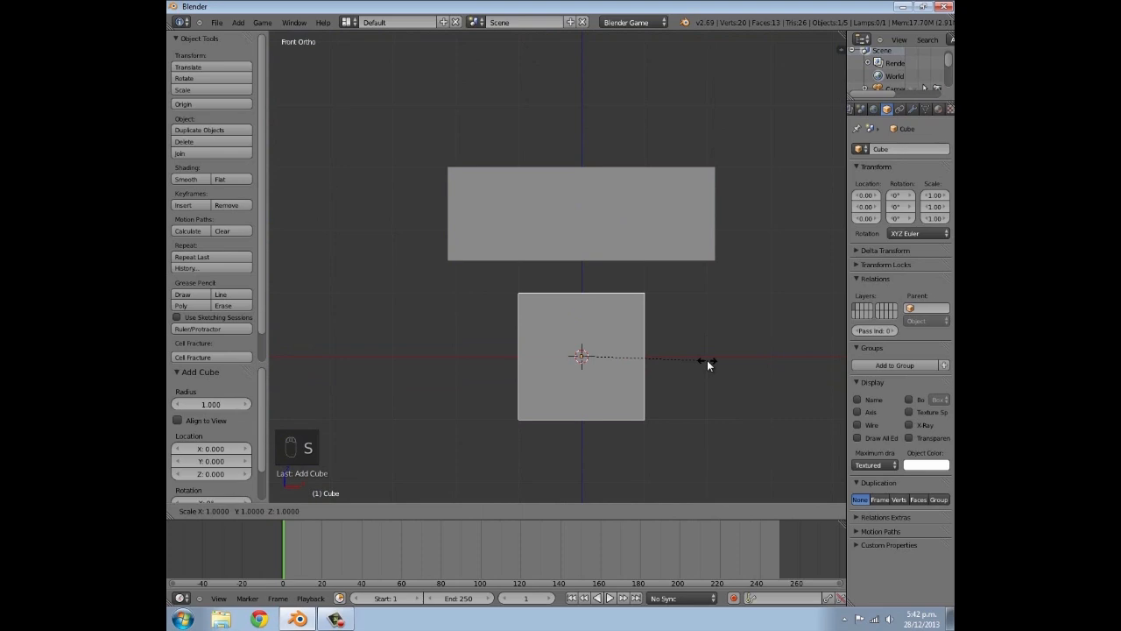
key("shift+z")
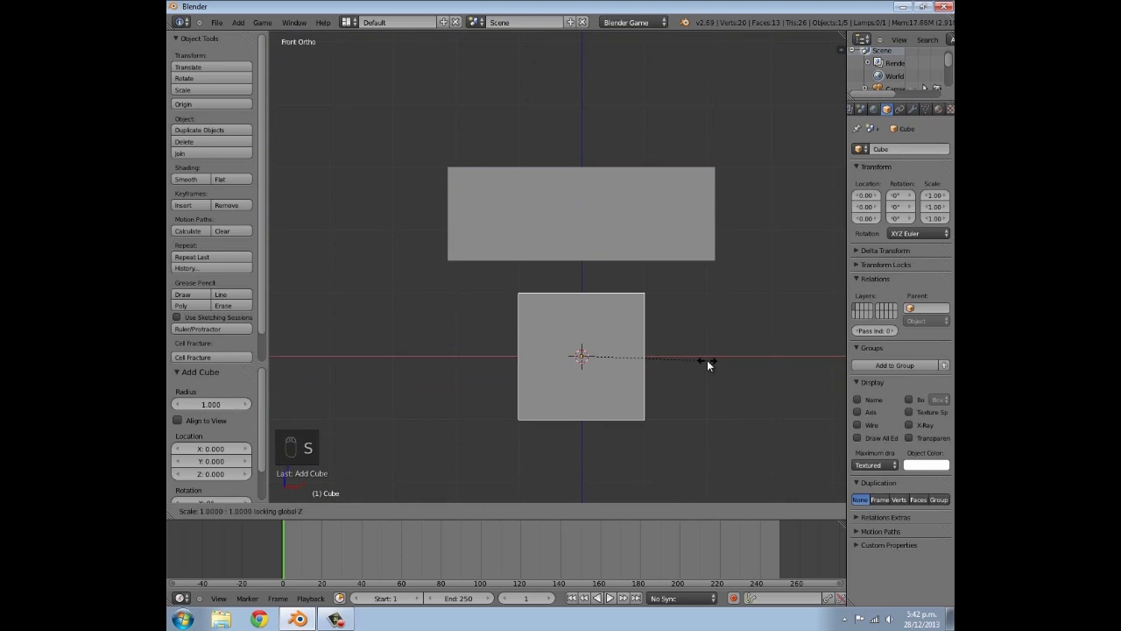
left_click(625, 368)
Move the narrow box about -1.74 units along X and 0.53 along Z under the body's end, then shorten it along Z
key("g")
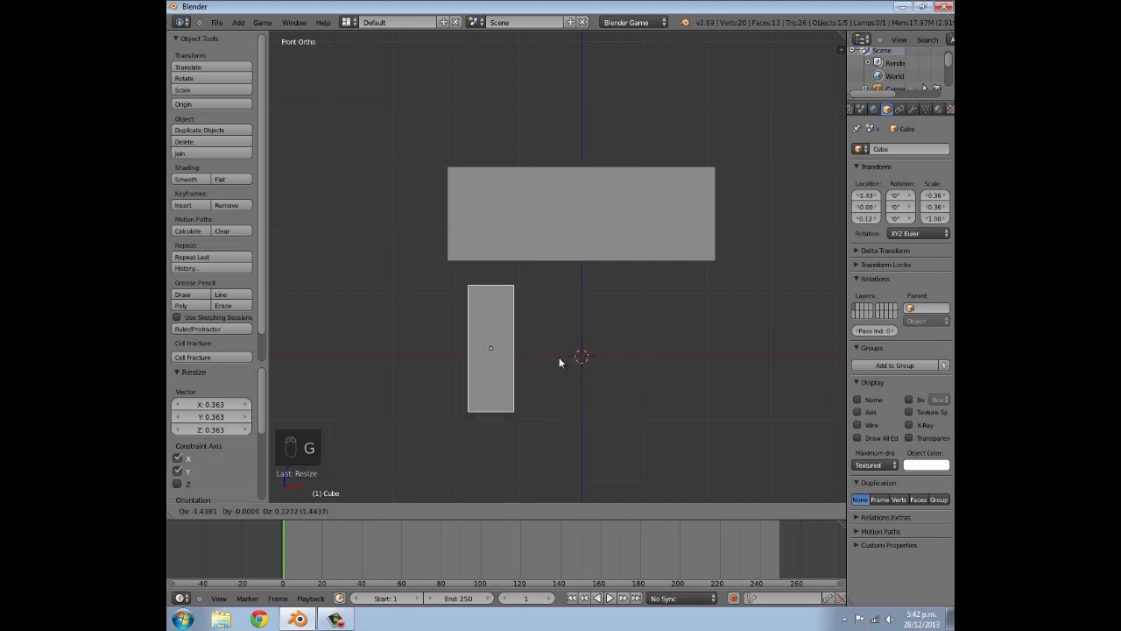
left_click(540, 337)
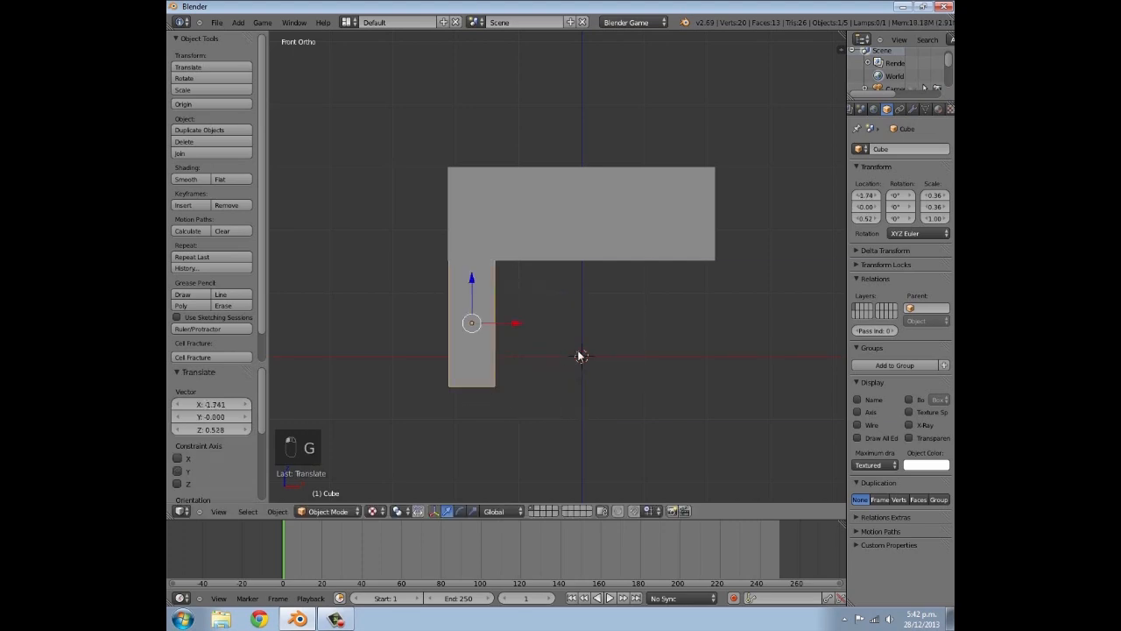
key("s")
key("z")
left_click(563, 348)
Adjust the leg to a Z scale of about 0.76 and raise it to about Z 0.75, between the body and the ground
key("g")
key("z")
left_click(559, 338)
key("s")
key("z")
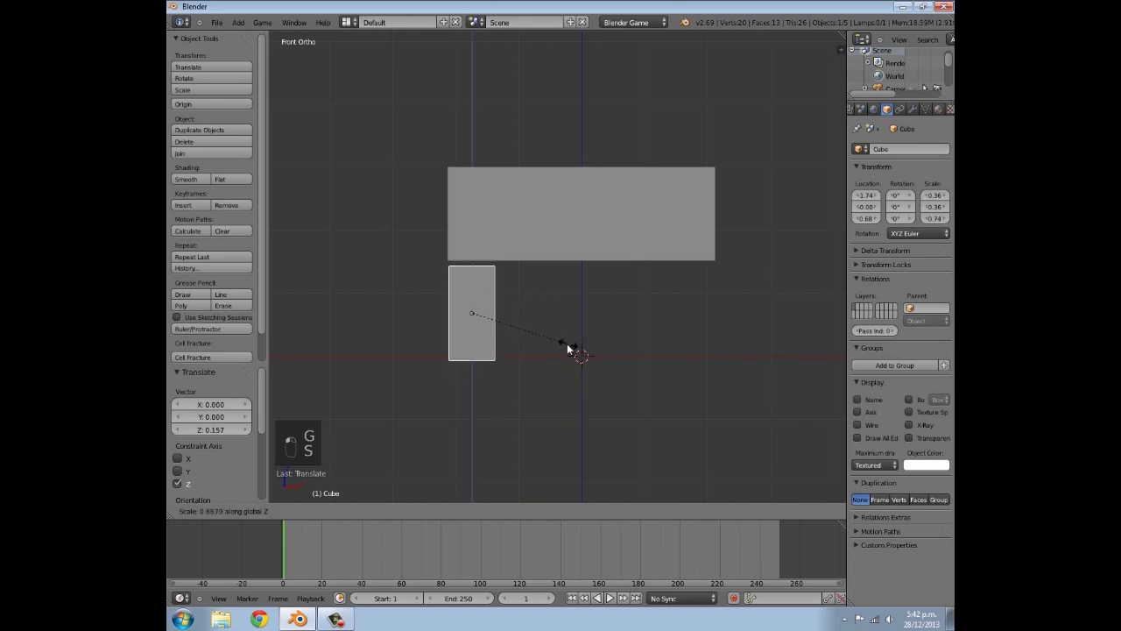
left_click(571, 343)
key("g")
key("z")
left_click(571, 339)
Move the leg about 0.625 units along Y toward the side of the body
middle_click_drag(571, 340, 606, 366)
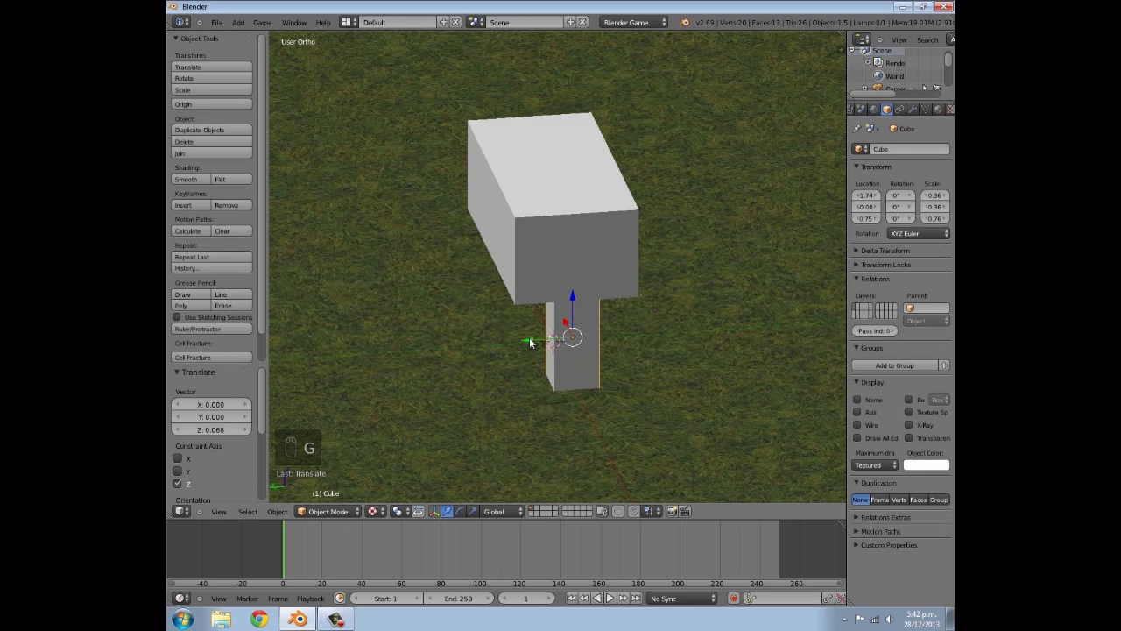
key("y")
left_click(490, 347)
Duplicate the leg about -1.223 units along Y to the opposite side of the body
middle_click_drag(491, 348, 571, 343)
key("shift+d")
key("y")
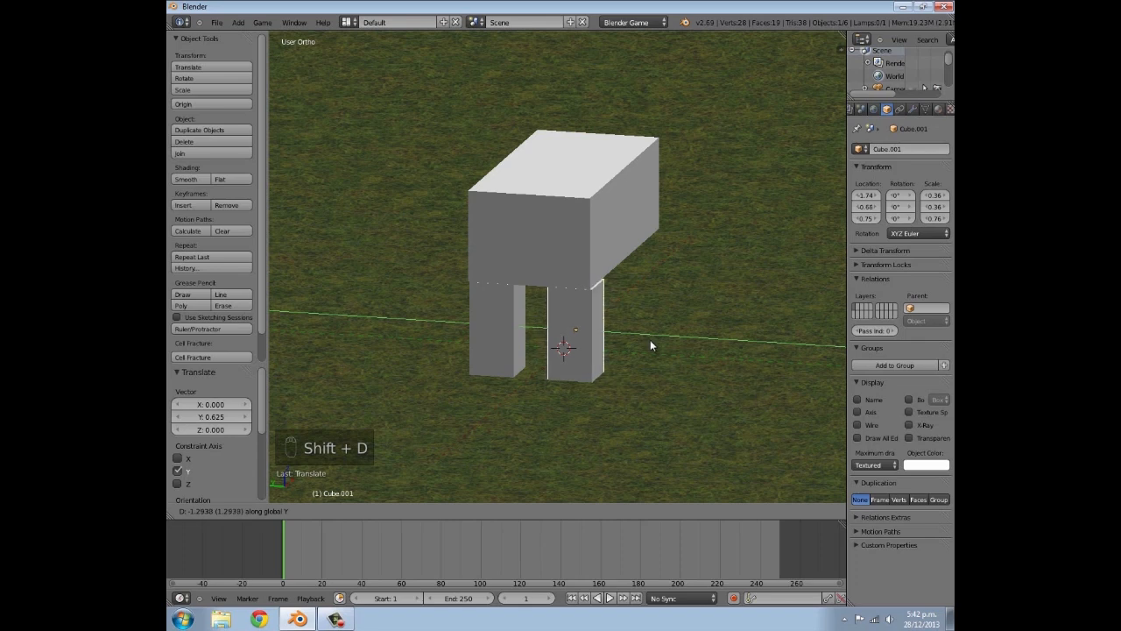
left_click(651, 340)
Select both legs and duplicate them about 3.486 units along X to the other end of the body
middle_click_drag(650, 340, 466, 334)
right_click(445, 308, "shift")
key("shift+d")
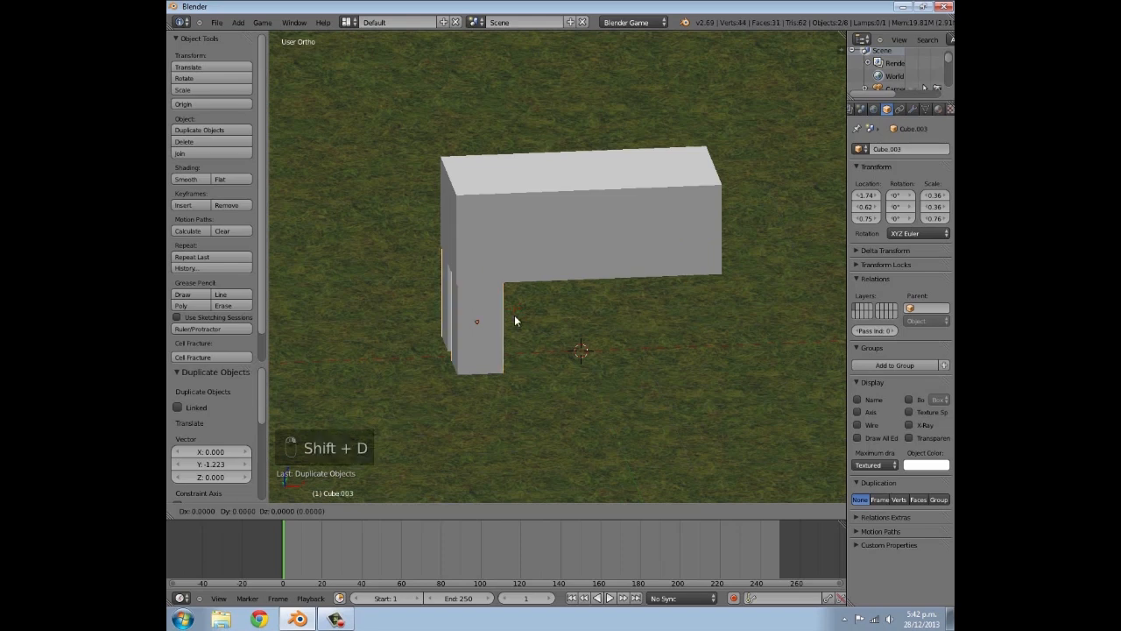
left_click(733, 331)
middle_click_drag(733, 330, 595, 316)
scroll(650, 332, "down", 2)
middle_click_drag(651, 337, 515, 294)
scroll(628, 296, "up", 3)
middle_click_drag(628, 295, 540, 281)
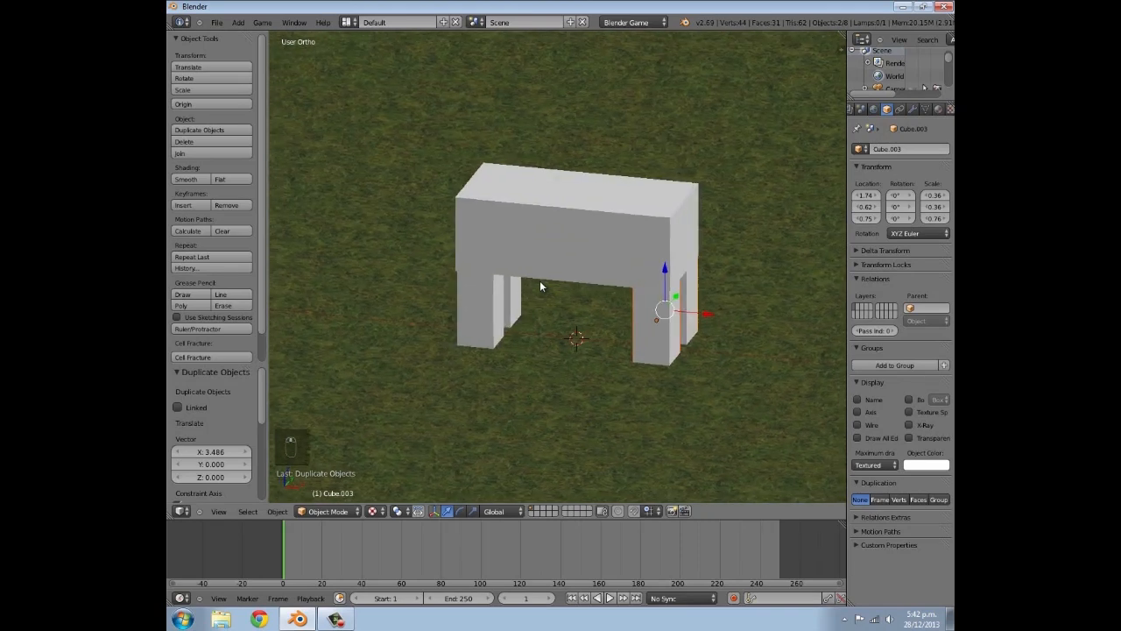
right_click(496, 300)
right_click(652, 311, "shift")
right_click(480, 321, "shift")
key("a")
Select the body and enter edit mode on it in front orthographic wireframe view
right_click(506, 270)
middle_click_drag(628, 288, 595, 286)
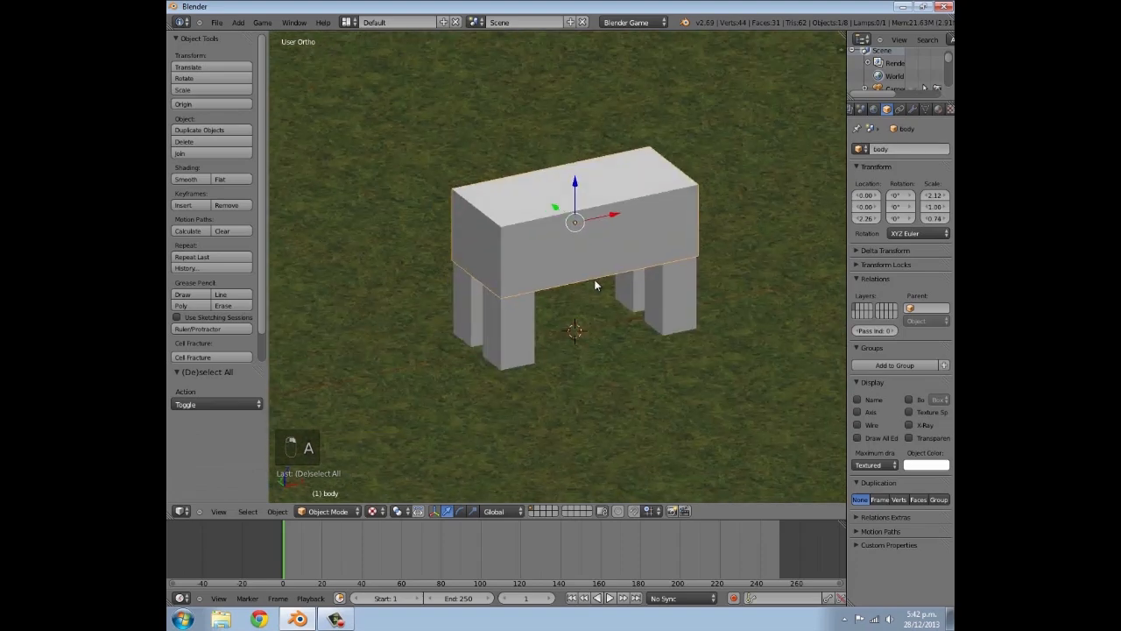
middle_click_drag(665, 239, 589, 244)
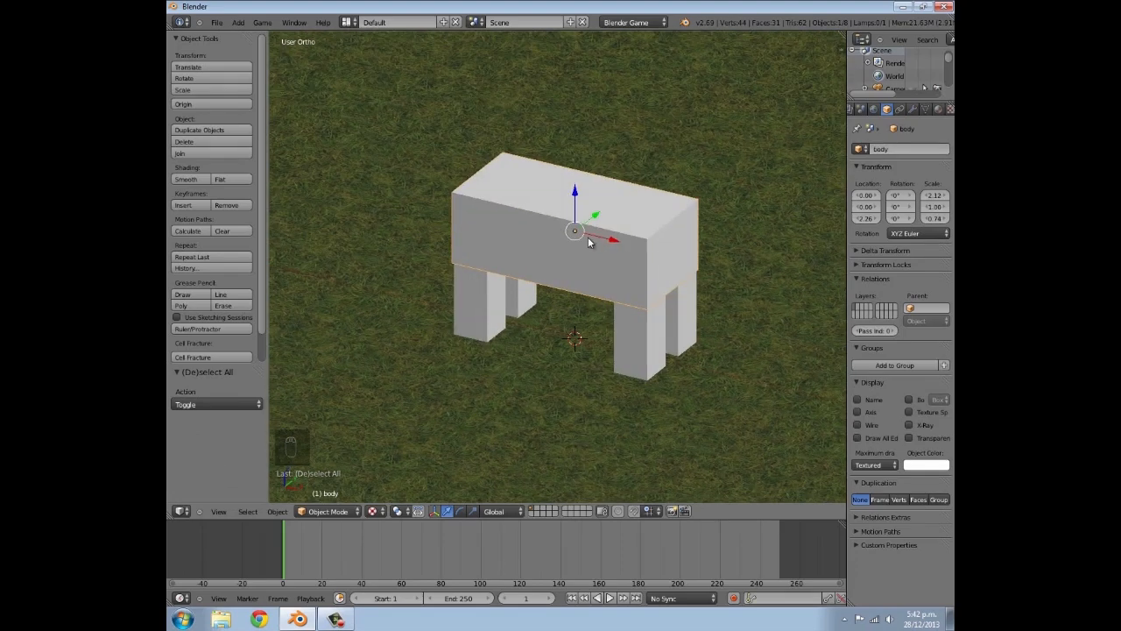
key("KP_1")
key("Tab")
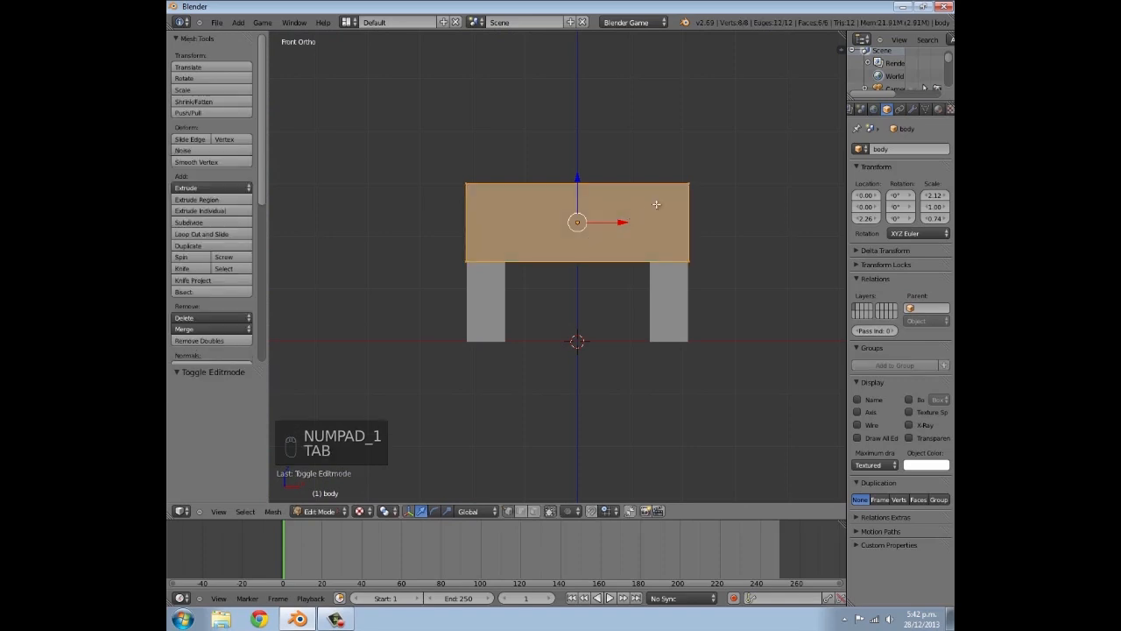
middle_click_drag(646, 211, 526, 226, "shift")
scroll(563, 258, "up", 2)
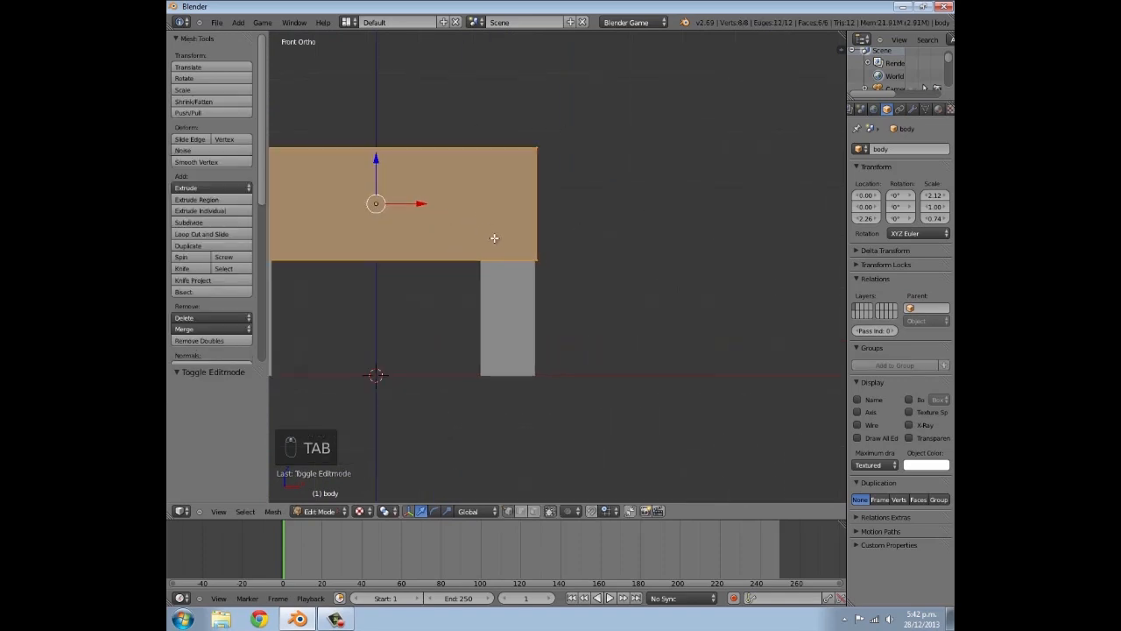
key("z")
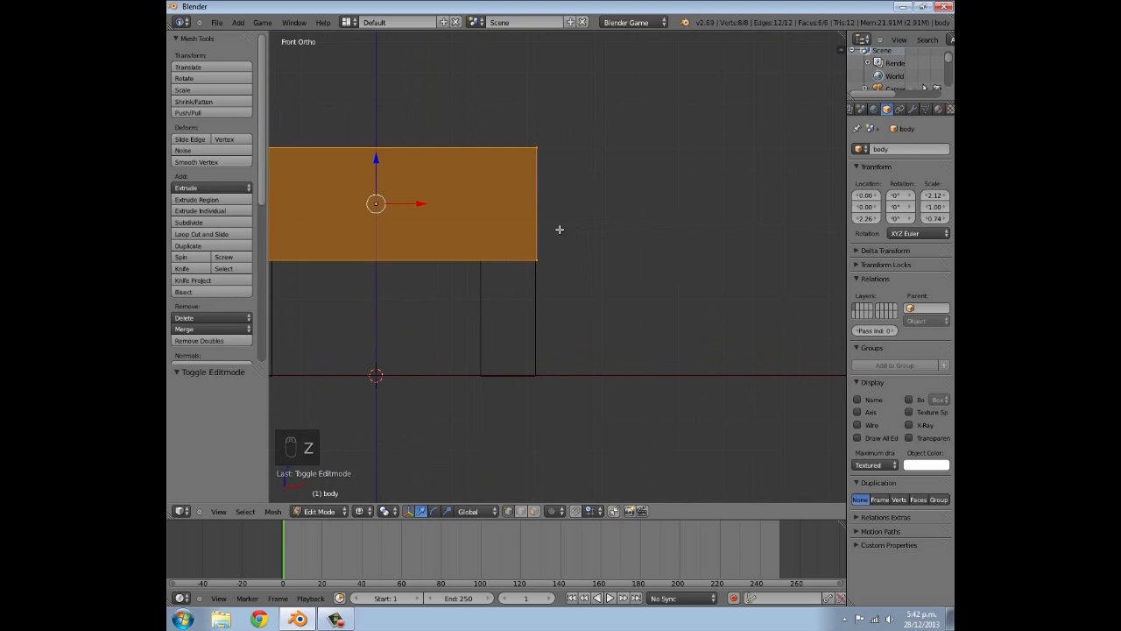
Select only the vertices at the body's positive X end and extrude that face about 0.693 units along X
key("a")
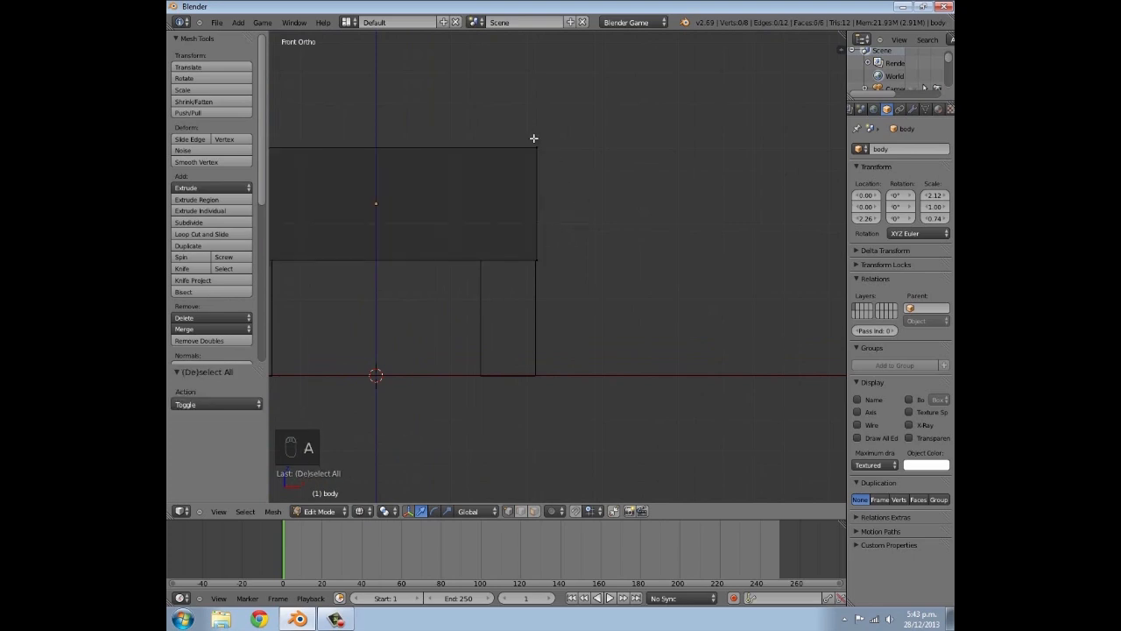
key("b")
left_click_drag(527, 135, 559, 291)
mouse_move(580, 174)
middle_mouse_down()
mouse_move(600, 166)
mouse_move(575, 189)
middle_mouse_up()
key("KP_1")
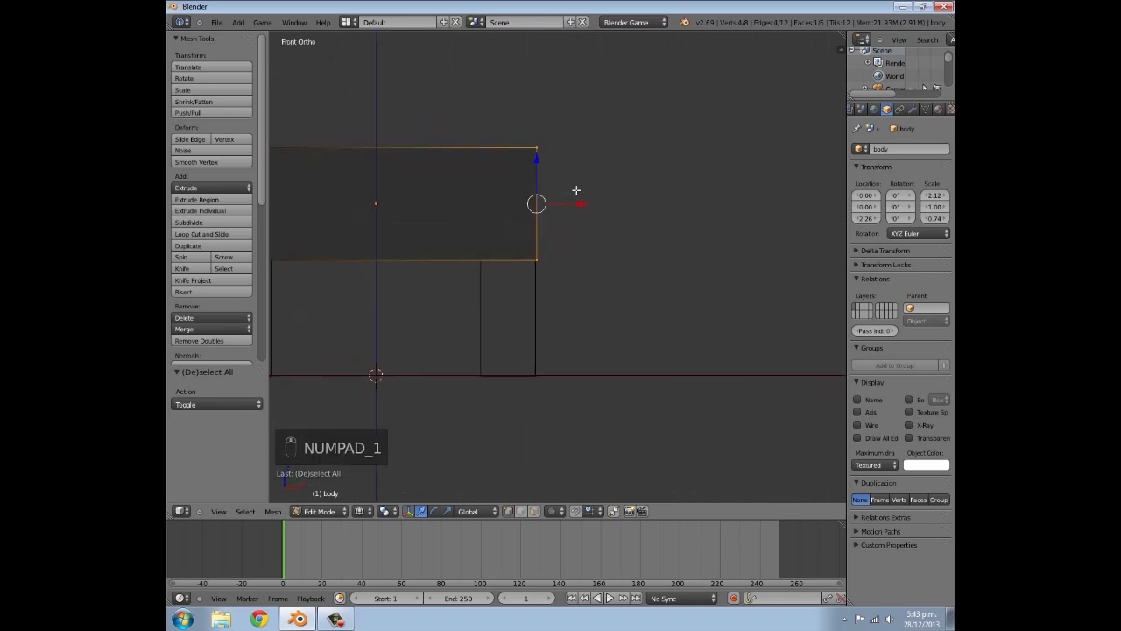
key("e")
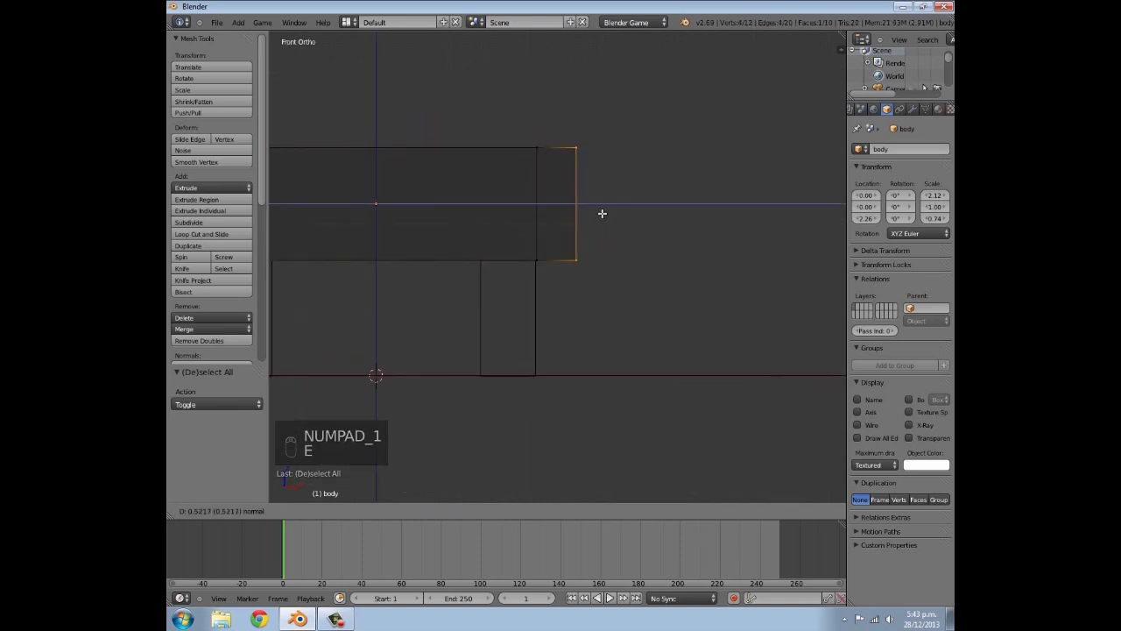
left_click(606, 213)
Scale the extruded end face to about 0.491 and move it about 0.2 units back toward the body
key("s")
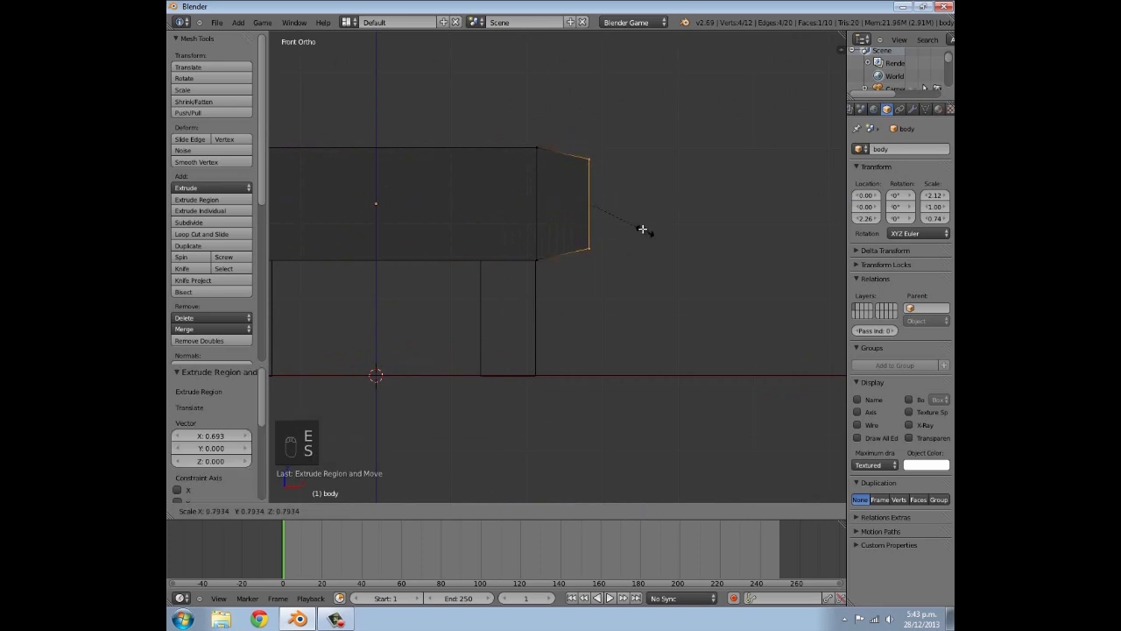
left_click(624, 218)
middle_click_drag(639, 219, 595, 228, "shift")
key("g")
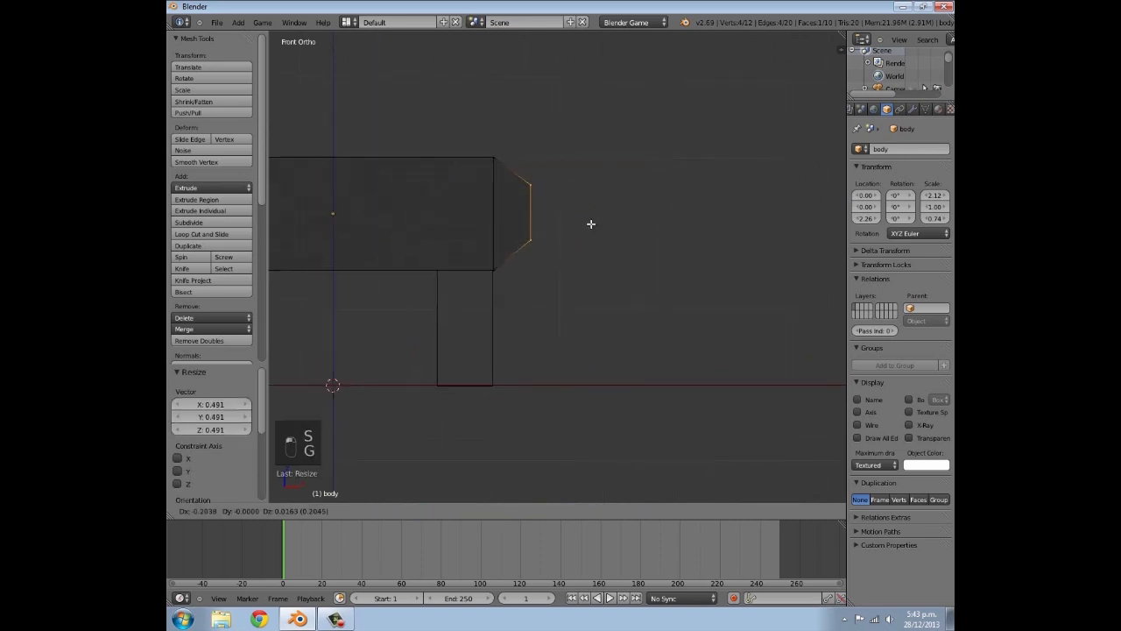
left_click(590, 225)
Extrude a second neck section from the end face, shift it about -0.243 X and -0.294 Z, and rotate it about 39.8°
key("e")
left_click(639, 220)
scroll(552, 214, "up", 2)
key("g")
left_click(579, 228)
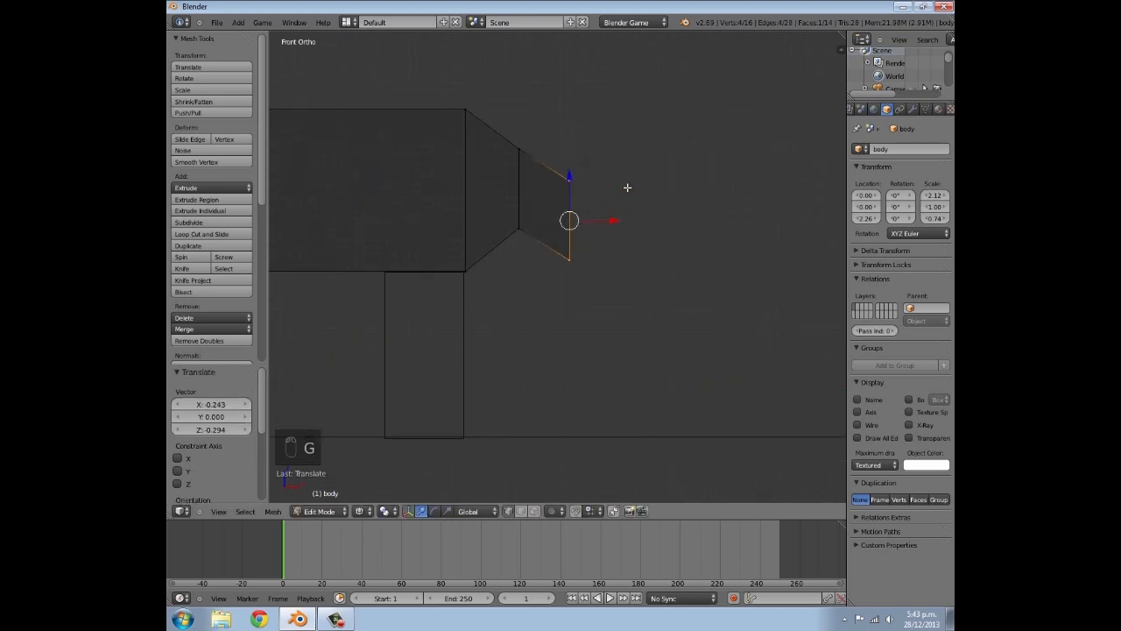
key("r")
left_click(657, 217)
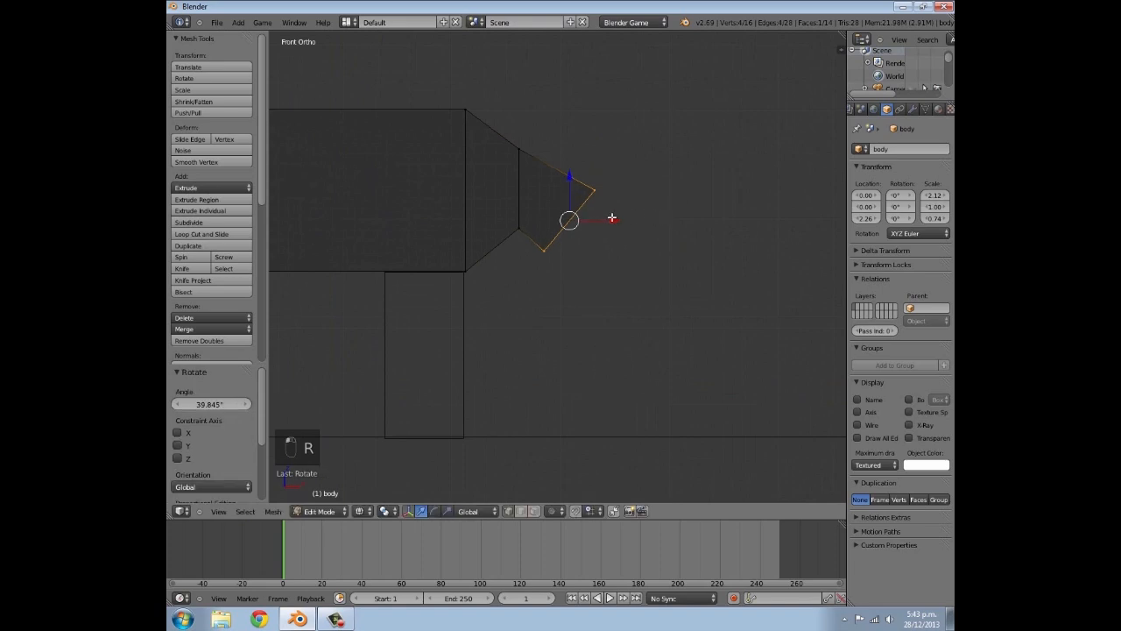
Slant the first neck ring by moving its upper vertices outward and its lower vertices downward
key("a")
key("b")
left_click_drag(516, 132, 531, 165)
key("g")
left_click(550, 165)
key("a")
key("b")
left_click_drag(508, 221, 527, 238)
key("g")
left_click(521, 254)
Select the tilted end face of the neck and extrude another short section from it
middle_click_drag(561, 246, 516, 237, "shift")
key("a")
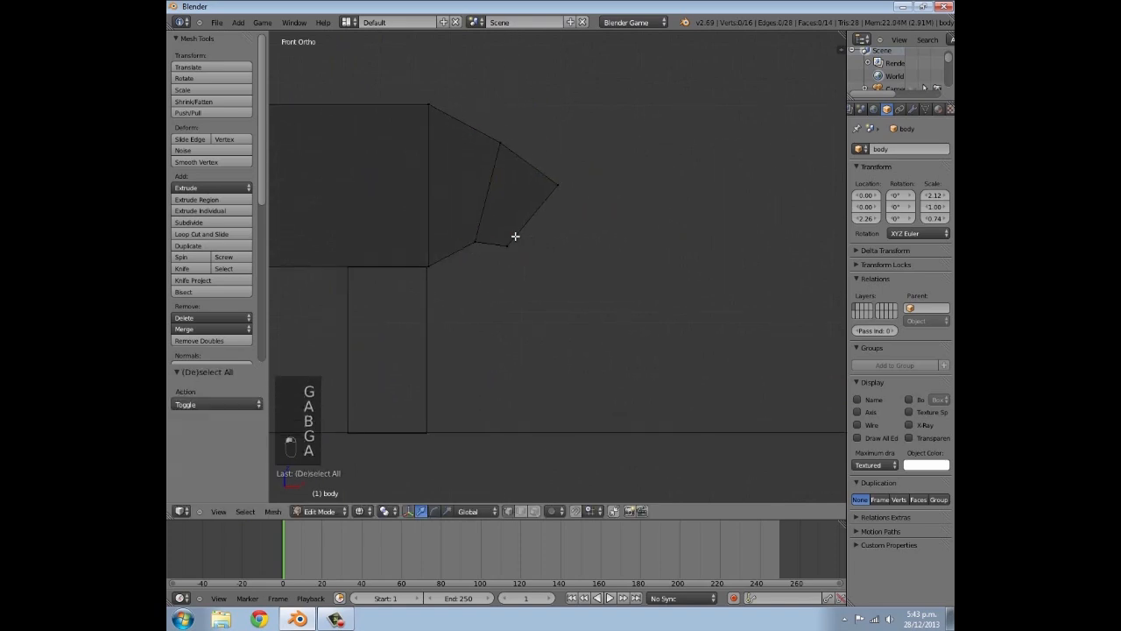
key("b")
left_click_drag(505, 253, 595, 217)
key("b")
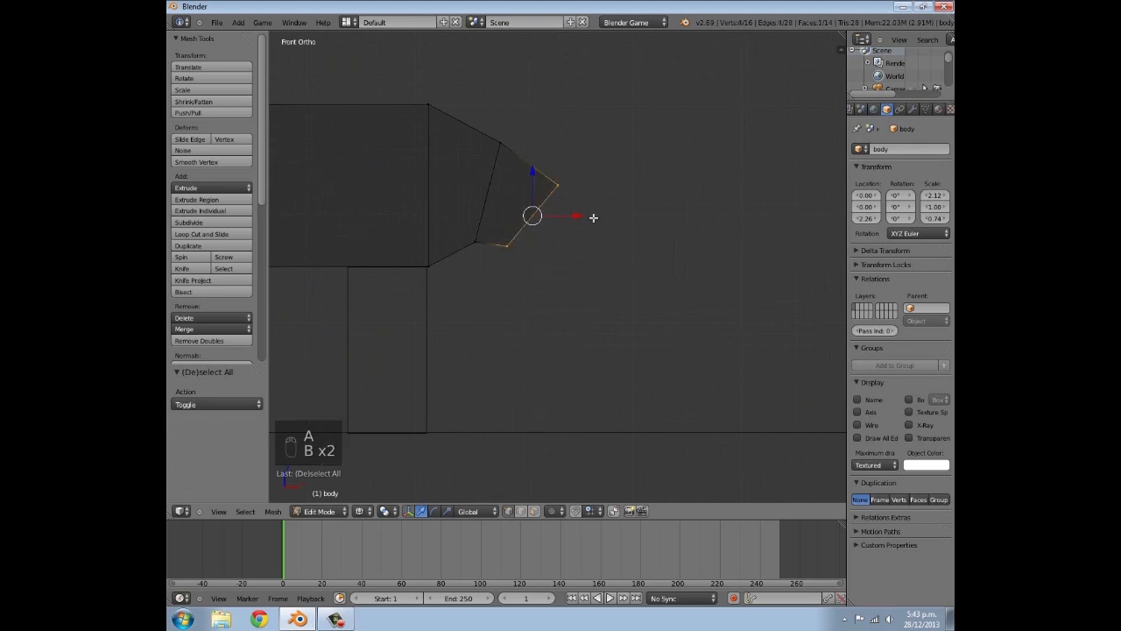
middle_click_drag(563, 256, 520, 199, "shift")
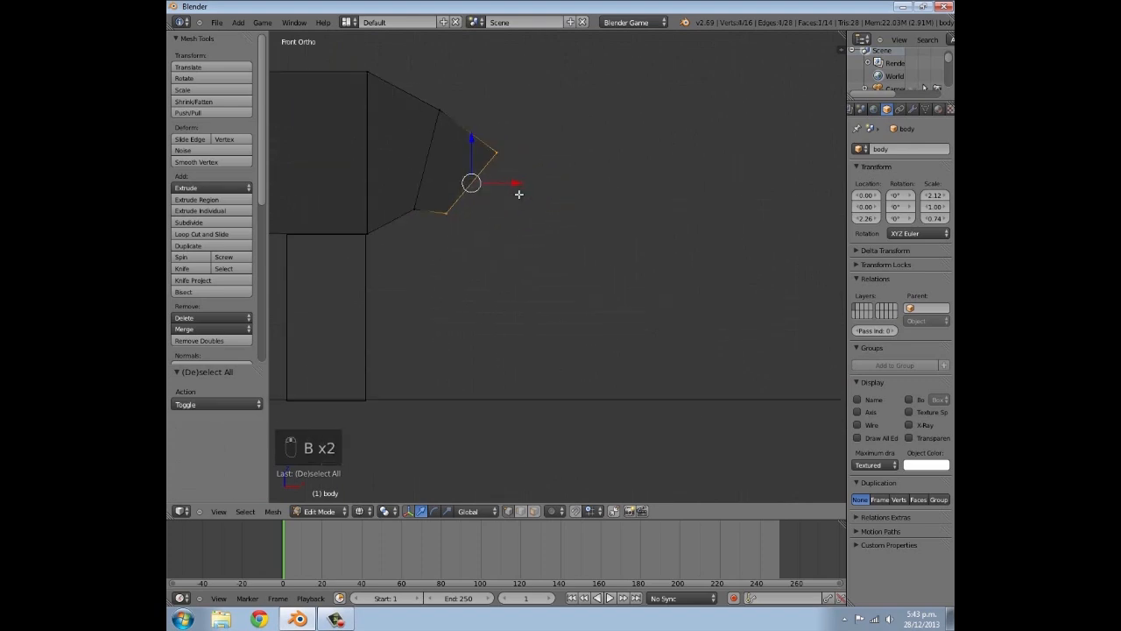
key("e")
left_click(535, 200)
Reposition the new section's upper vertices, then move its lower vertices about -0.164 along X and -0.102 along Z
key("a")
key("b")
left_click_drag(514, 163, 539, 181)
key("g")
left_click(549, 178)
key("a")
key("b")
left_click_drag(462, 216, 476, 248)
key("g")
left_click(466, 254)
Extrude the neck's end face about 0.720 along X and -0.713 along Z, then scale it down to form a tapered head
key("b")
left_click_drag(521, 149, 551, 191)
key("e")
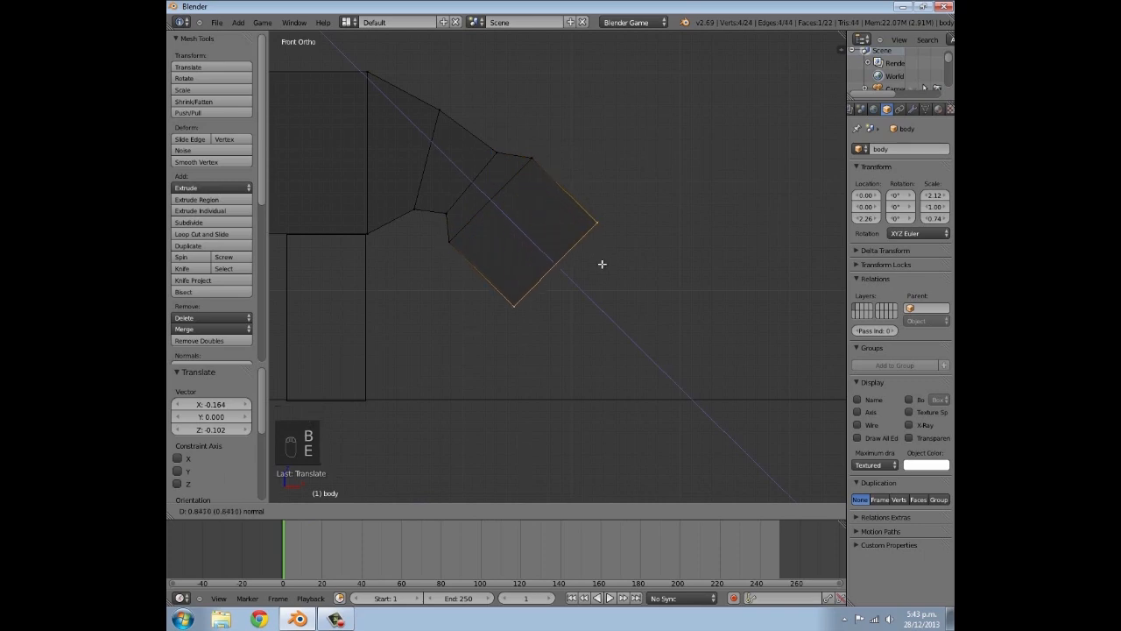
left_click(615, 270)
key("s")
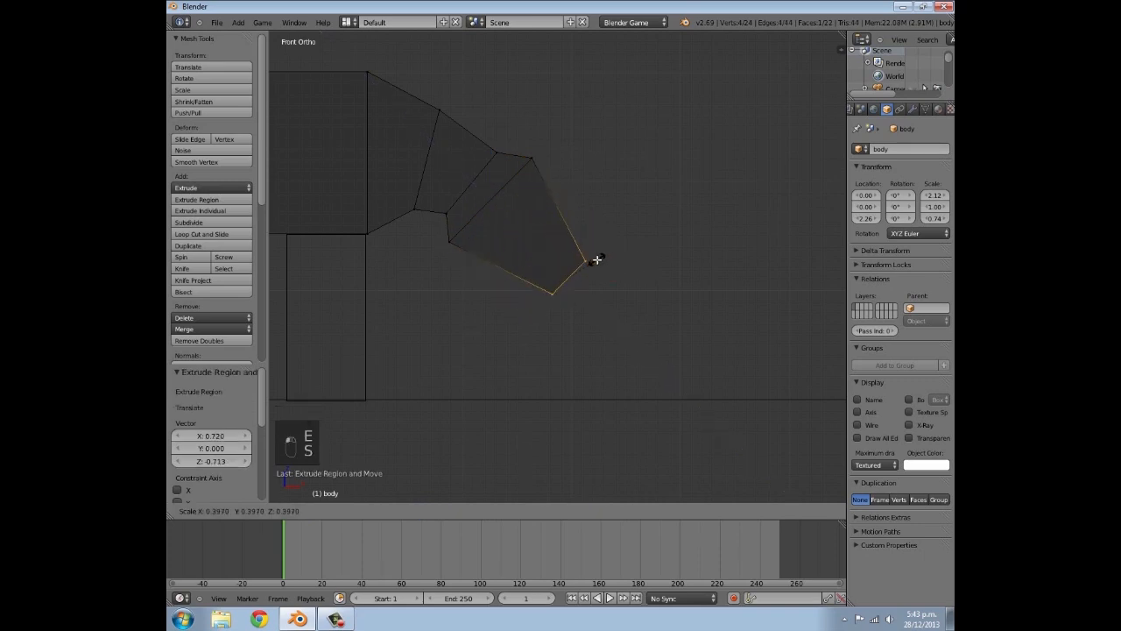
left_click(594, 265)
Select the vertices of both middle neck rings and move them about -0.22 units along X and 0.07 along Z
scroll(550, 240, "down", 2)
scroll(554, 231, "down", 4)
scroll(549, 249, "up", 4)
middle_click_drag(540, 248, 605, 302, "shift")
scroll(619, 298, "up", 3)
key("a")
key("b")
left_click_drag(491, 119, 574, 189)
key("b")
key("b")
left_click_drag(496, 245, 519, 263)
key("b")
left_click_drag(463, 233, 483, 264)
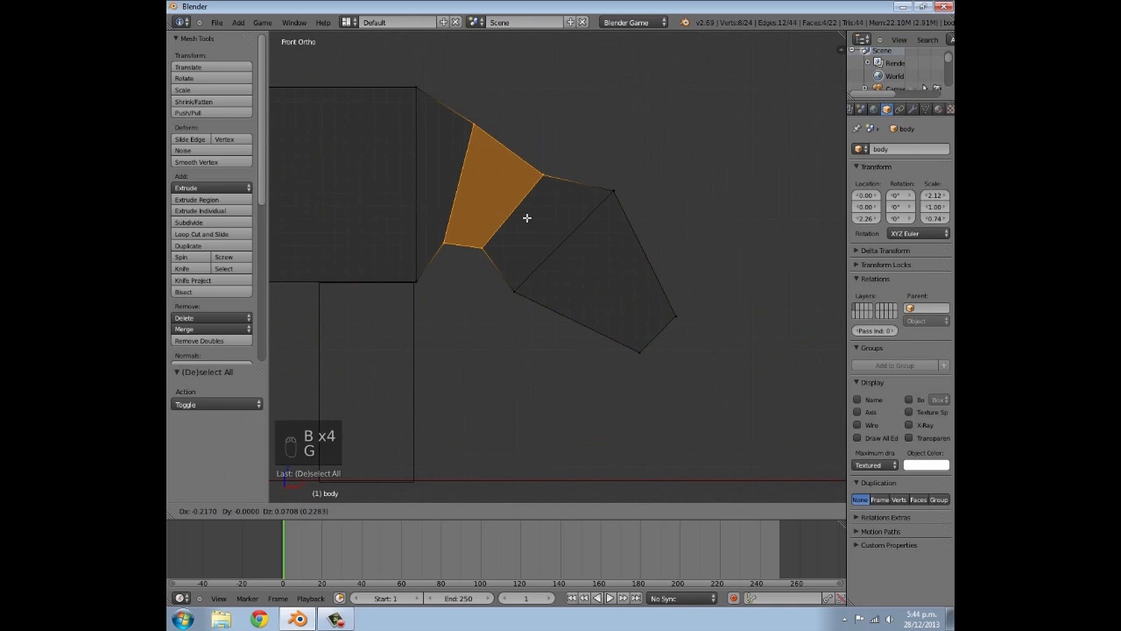
left_click(529, 218)
Reposition the upper vertices of the second neck ring, just behind the head, and return to object mode
key("a")
key("b")
left_click_drag(537, 164, 556, 185)
key("g")
left_click(548, 175)
key("a")
key("b")
right_click(581, 226)
key("Tab")
scroll(614, 271, "down", 5)
right_click(551, 302)
key("KP_1")
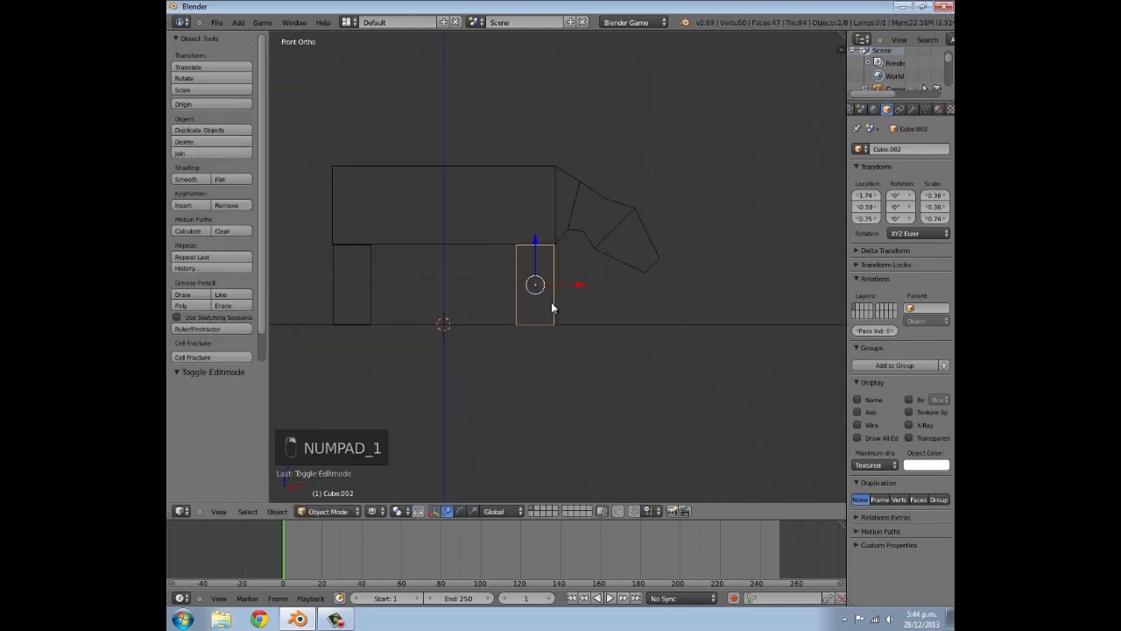
key("a")
middle_click_drag(564, 302, 621, 307)
key("KP_1")
Select all four legs and scale them by about 1.238 along Z
right_click(553, 293)
key("b")
left_click_drag(312, 262, 588, 295)
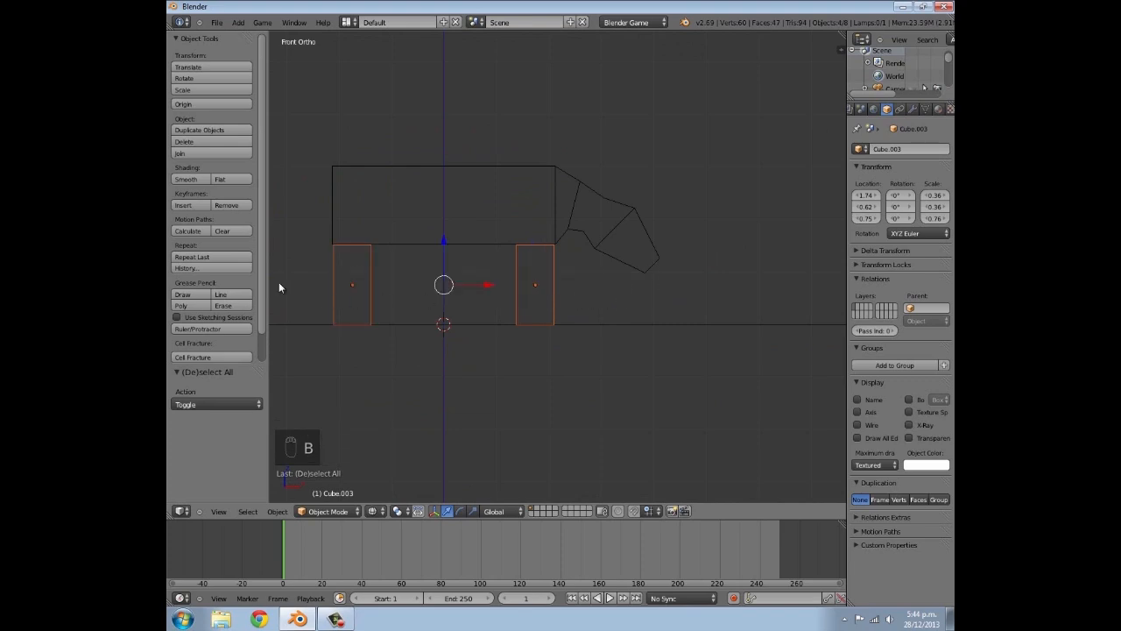
middle_click_drag(568, 264, 551, 288)
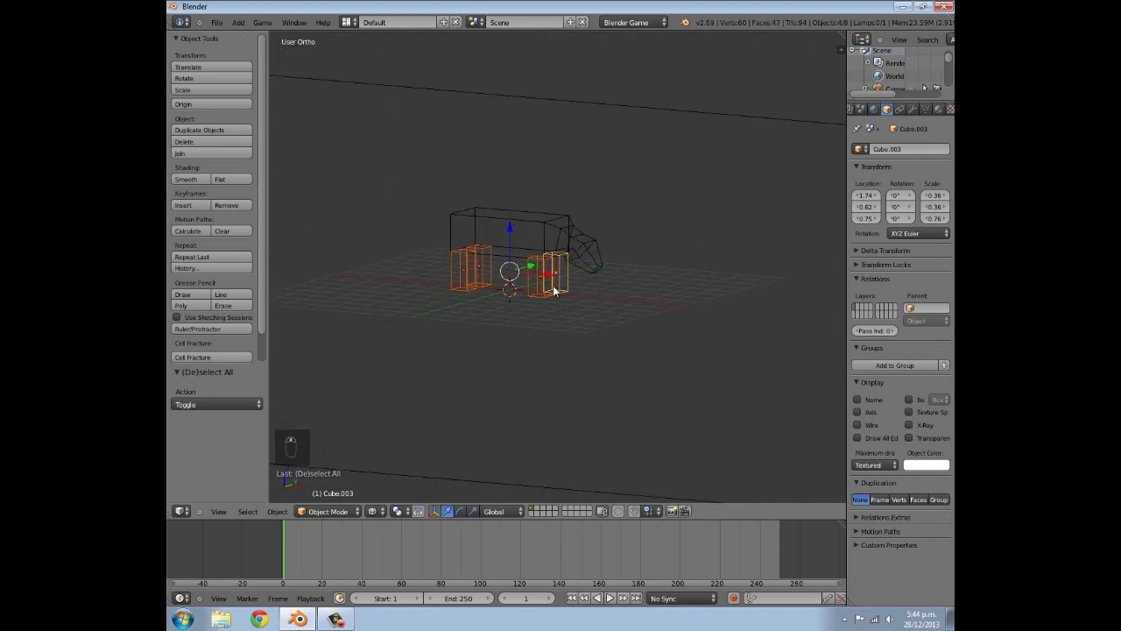
key("s")
key("z")
left_click(564, 295)
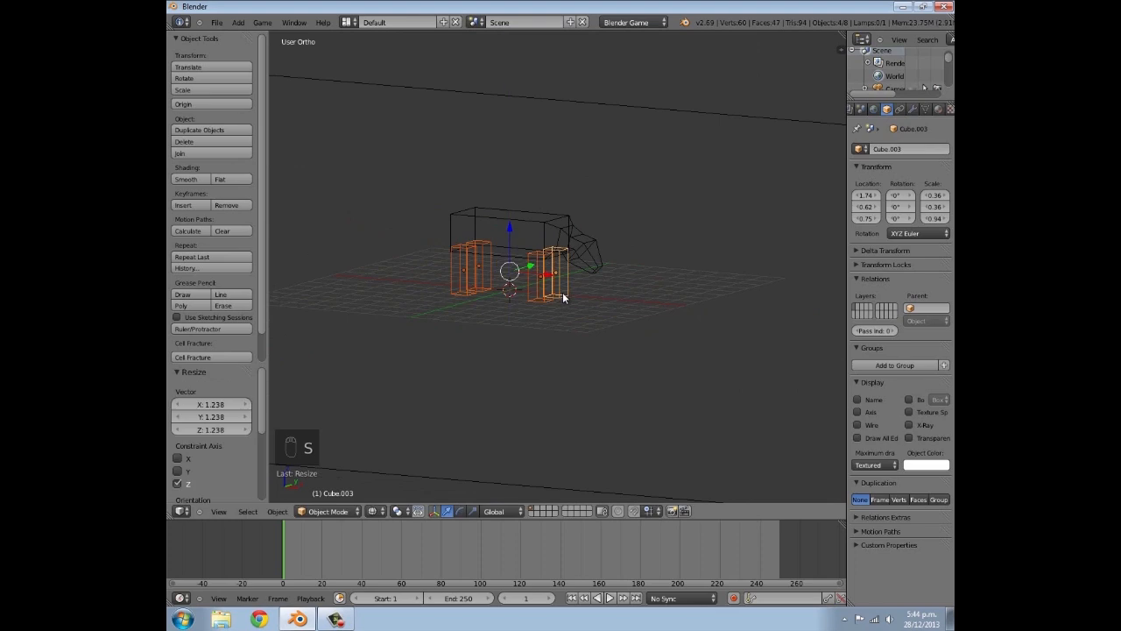
scroll(552, 297, "down", 3)
key("KP_1")
scroll(543, 304, "up", 4)
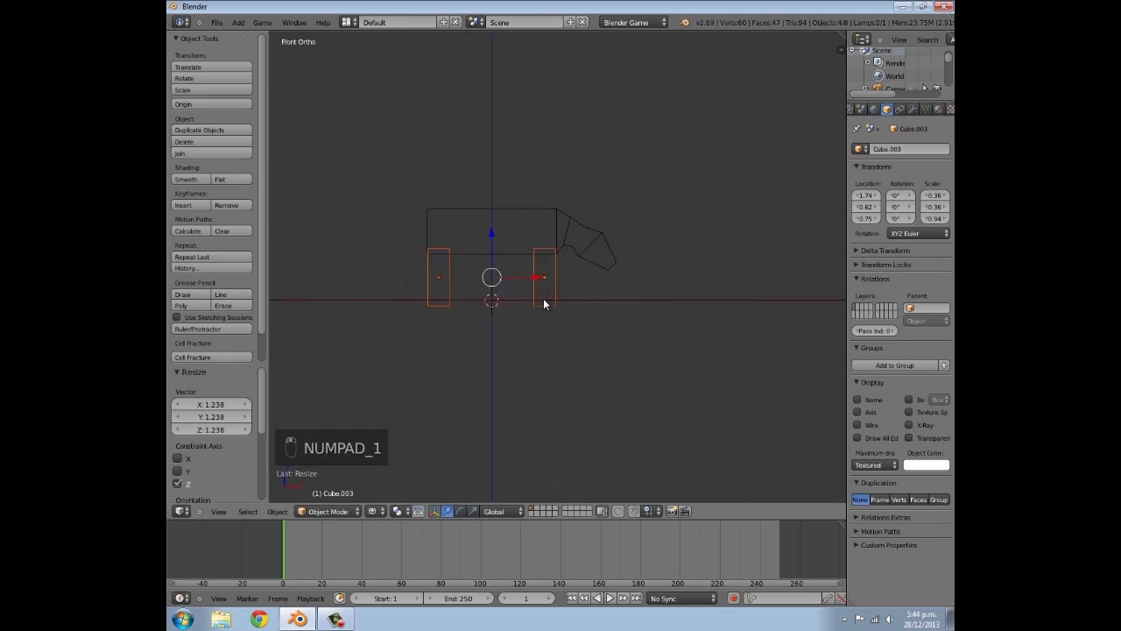
Move the four legs down 0.15 along Z, then raise them together with the body by about 0.4 along Z so they stand on the floor
key("g")
key("z")
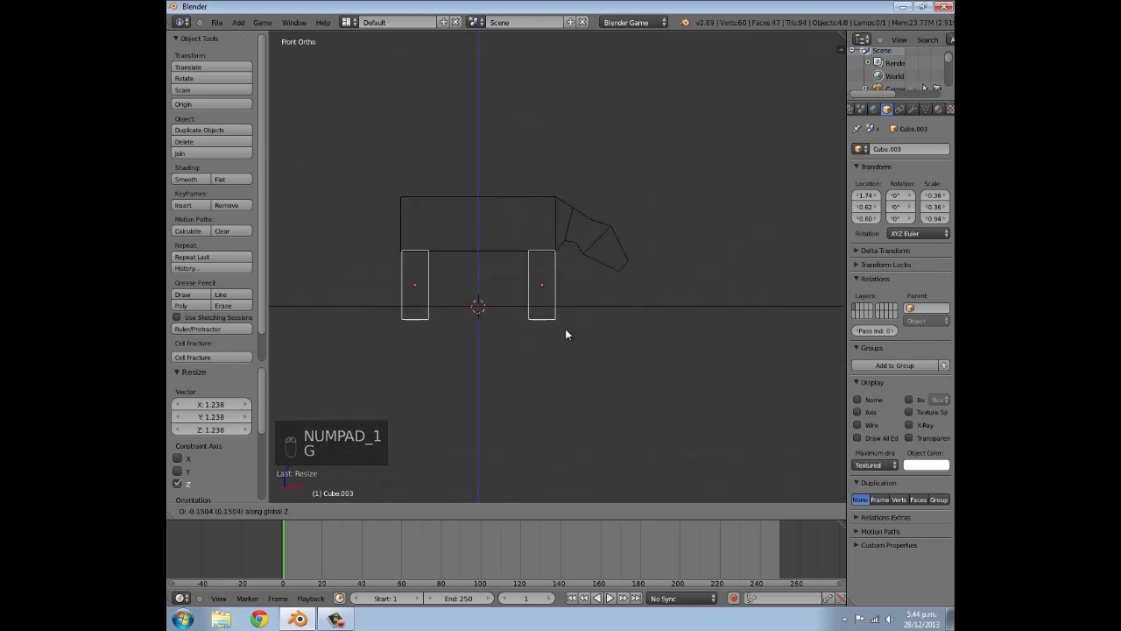
left_click(568, 326)
right_click(574, 238, "shift")
key("g")
key("z")
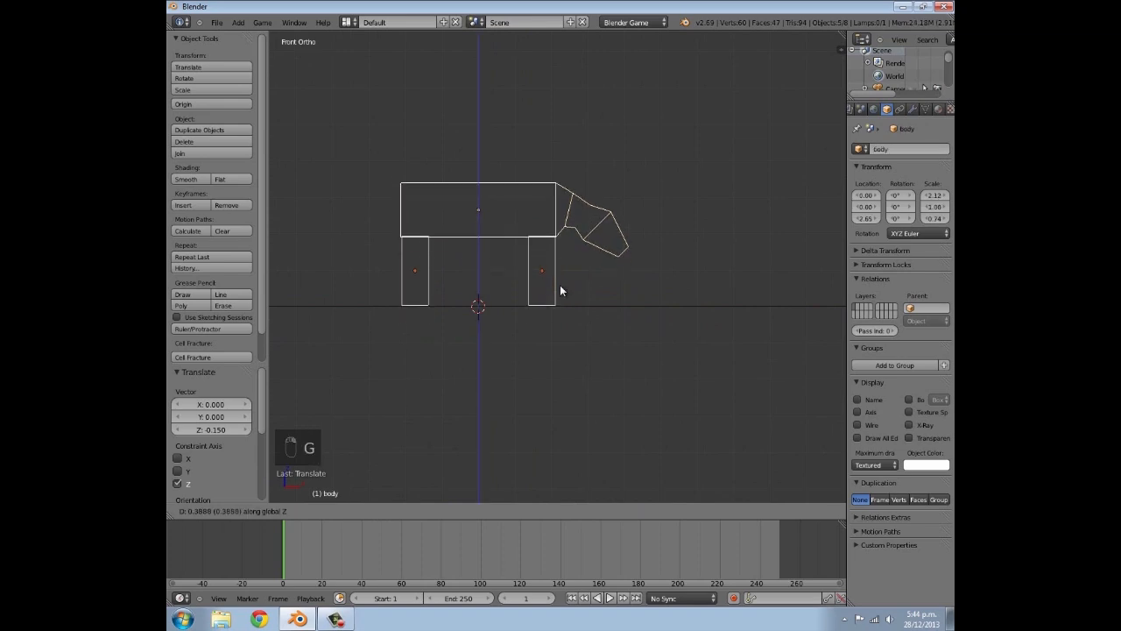
left_click(558, 295)
Select all four legs and the body in solid view and join them into one object with the body as the active object
key("a")
mouse_move(557, 295)
middle_mouse_down()
mouse_move(555, 323)
mouse_move(710, 306)
mouse_move(571, 307)
middle_mouse_up()
key("z")
right_click(565, 302)
right_click(522, 289, "shift")
right_click(415, 292, "shift")
right_click(387, 284, "shift")
right_click(457, 218, "shift")
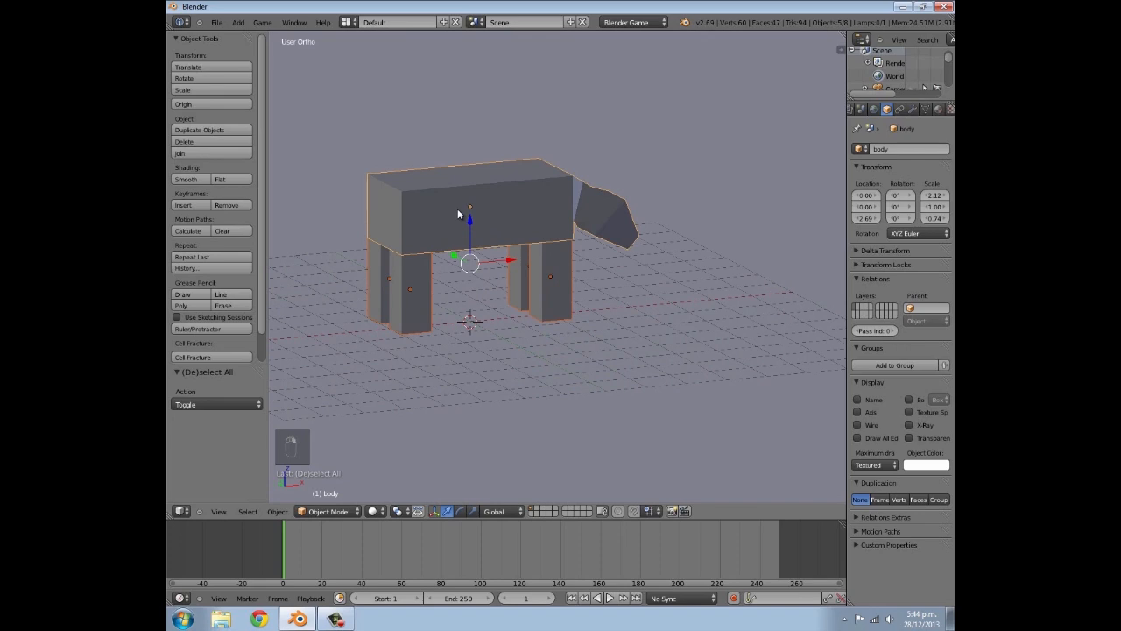
key("ctrl+j")
key("a")
middle_click_drag(558, 254, 523, 263)
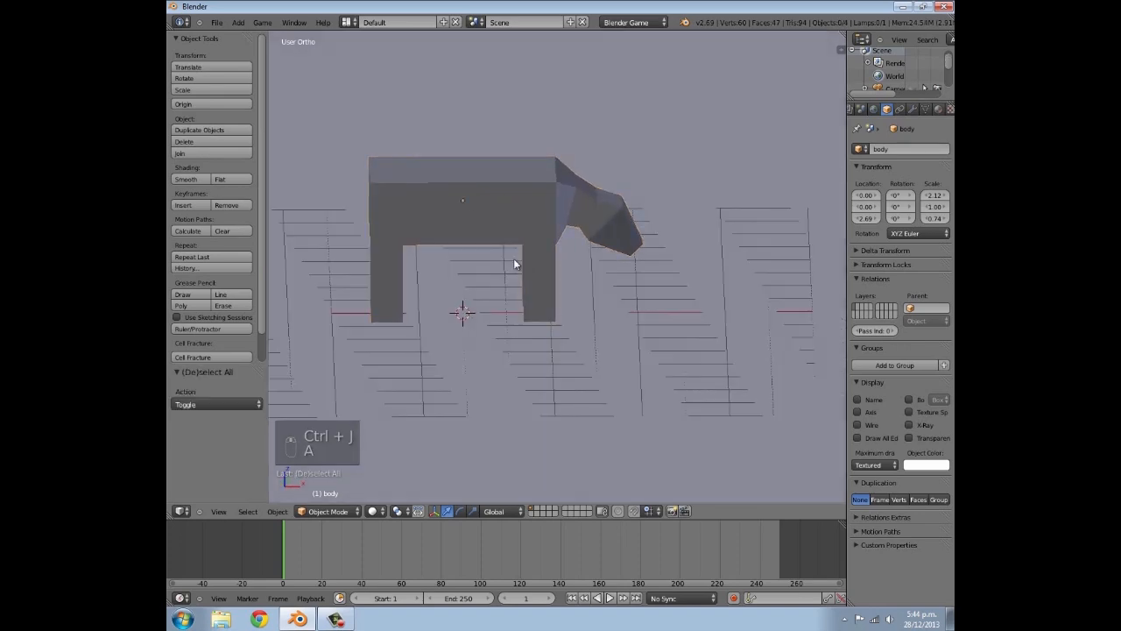
Snap the 3D cursor to the joined animal's origin and add a single-bone armature there
right_click(526, 229)
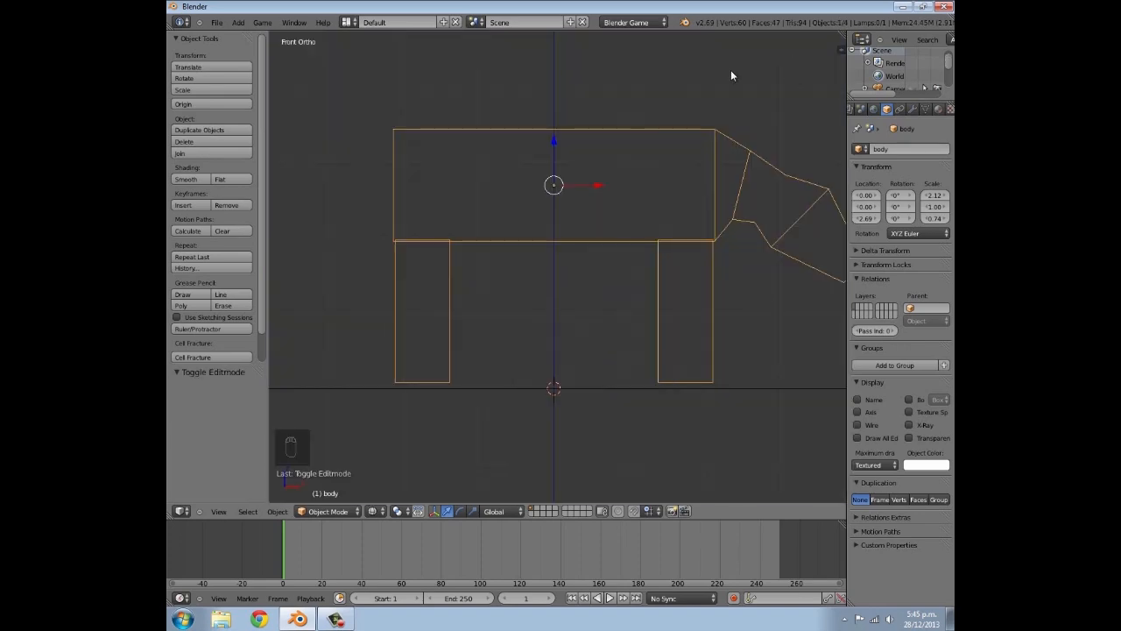
key("shift+s")
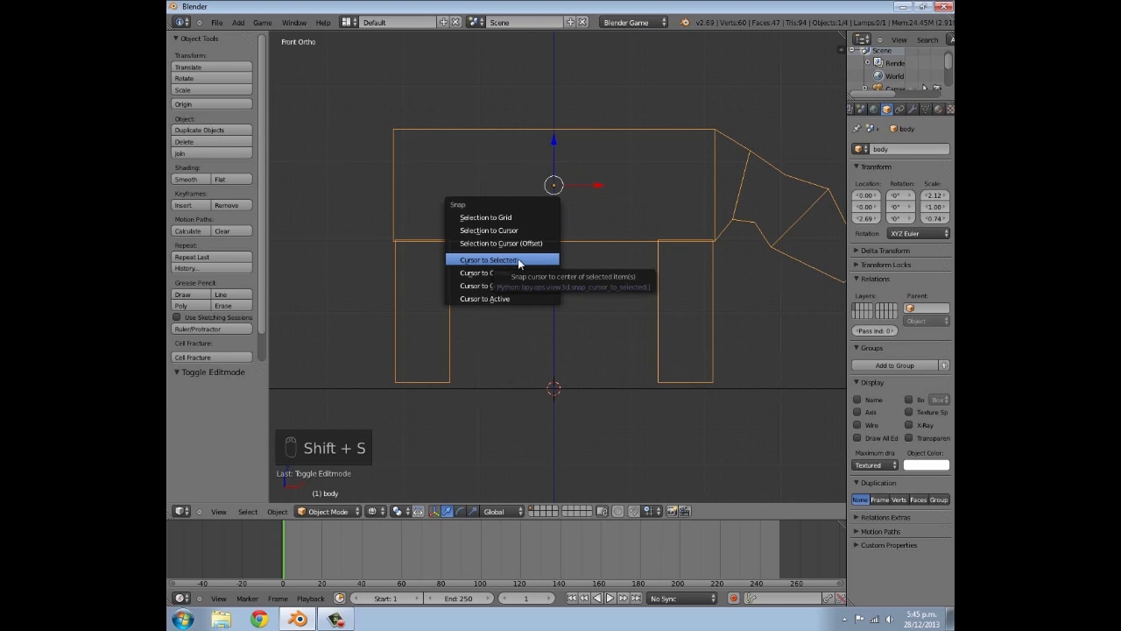
left_click(513, 259)
key("shift+a")
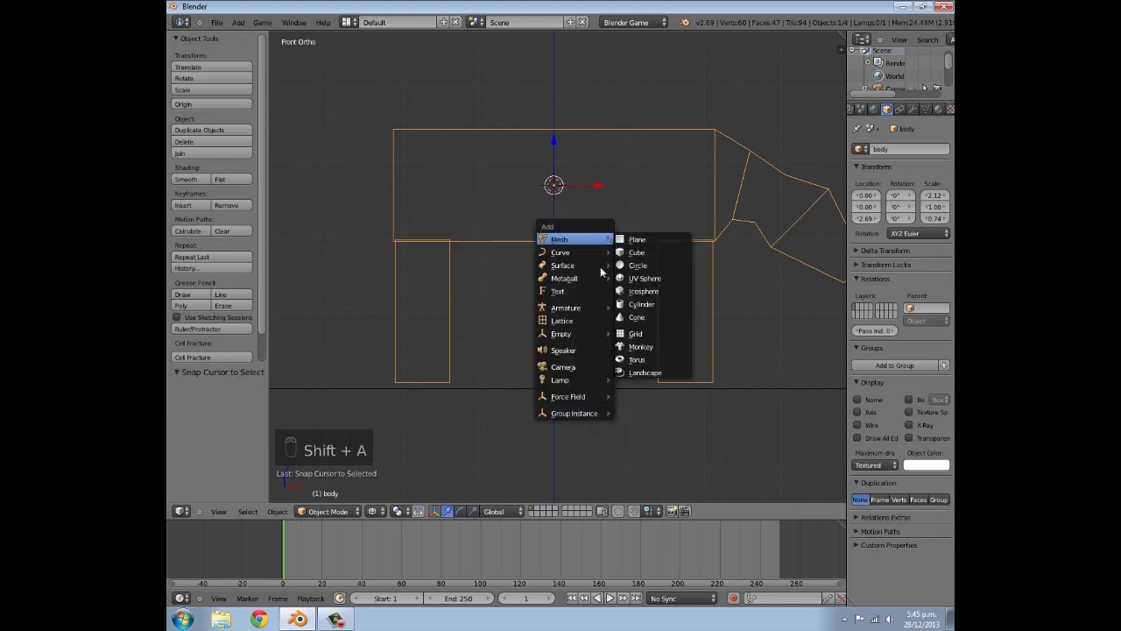
mouse_move(580, 311)
left_click(660, 311)
Rotate the armature 90° in the front view so its bone points along the body towards the head
scroll(584, 297, "up", 3)
scroll(567, 225, "down", 1)
middle_click_drag(583, 225, 544, 216, "shift")
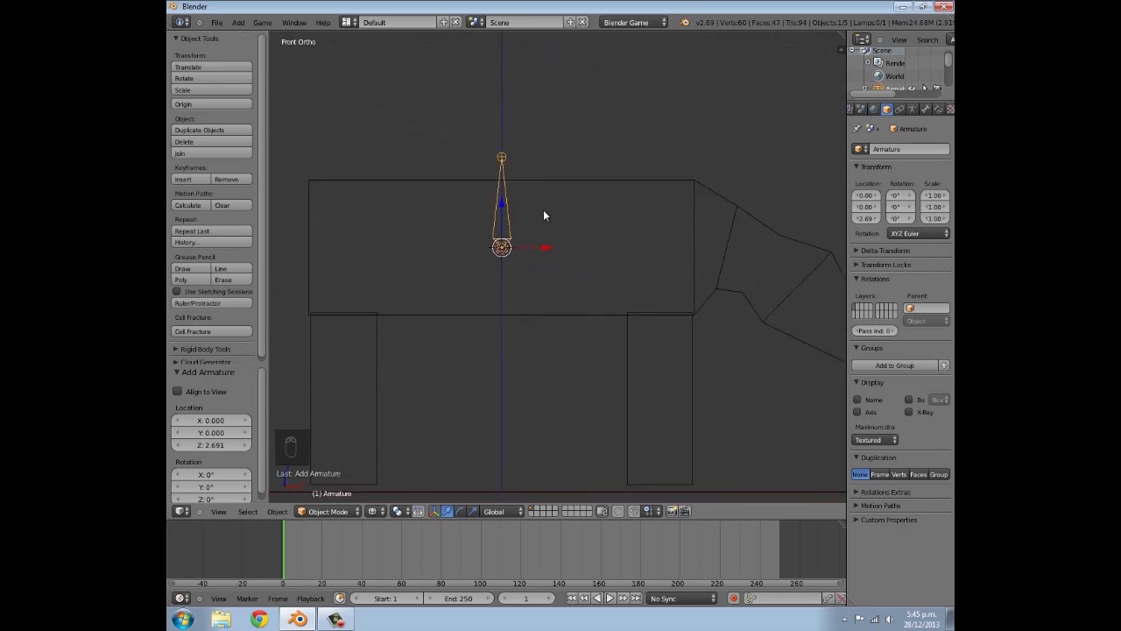
type("r90")
key("Return")
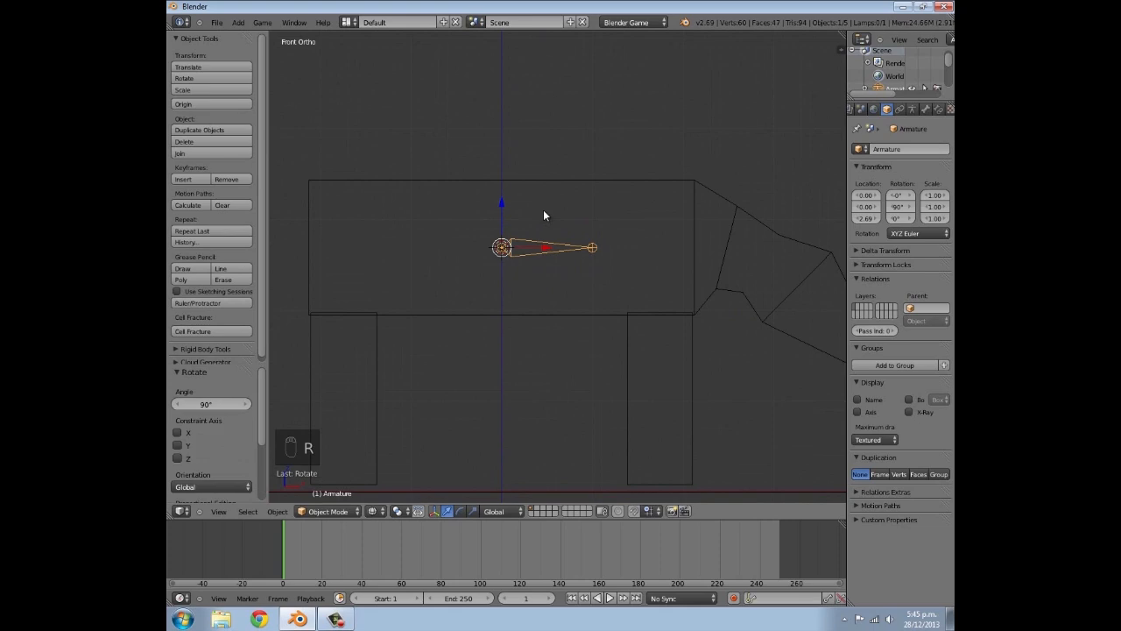
In edit mode, move the bone's root joint -2.119 along X to the rear end of the body
key("Tab")
right_click(500, 247)
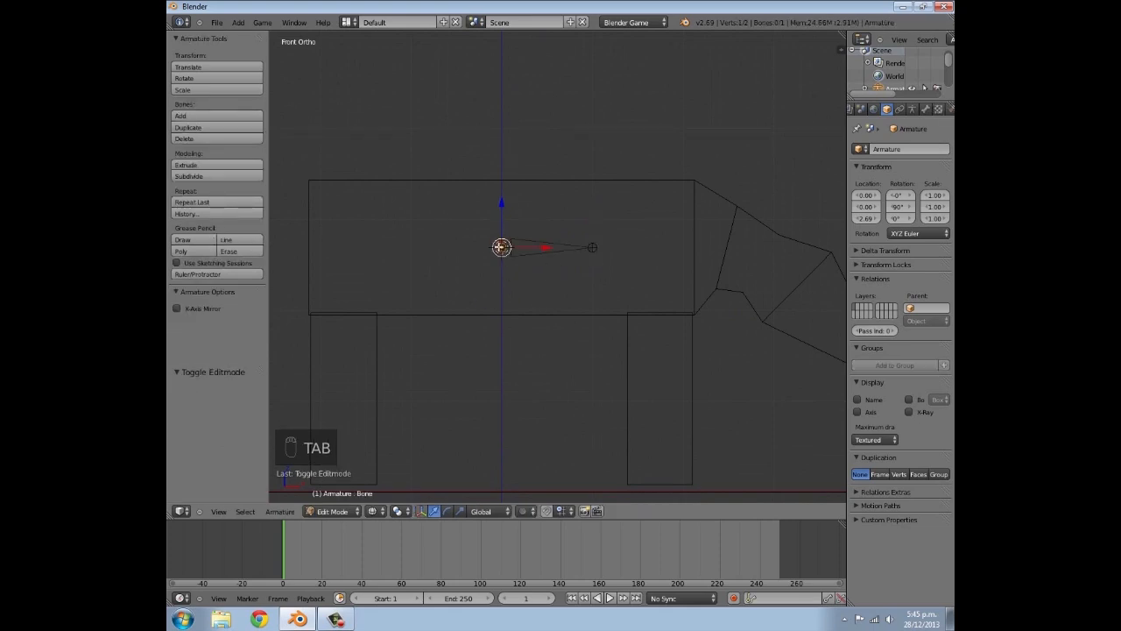
key("e")
key("x")
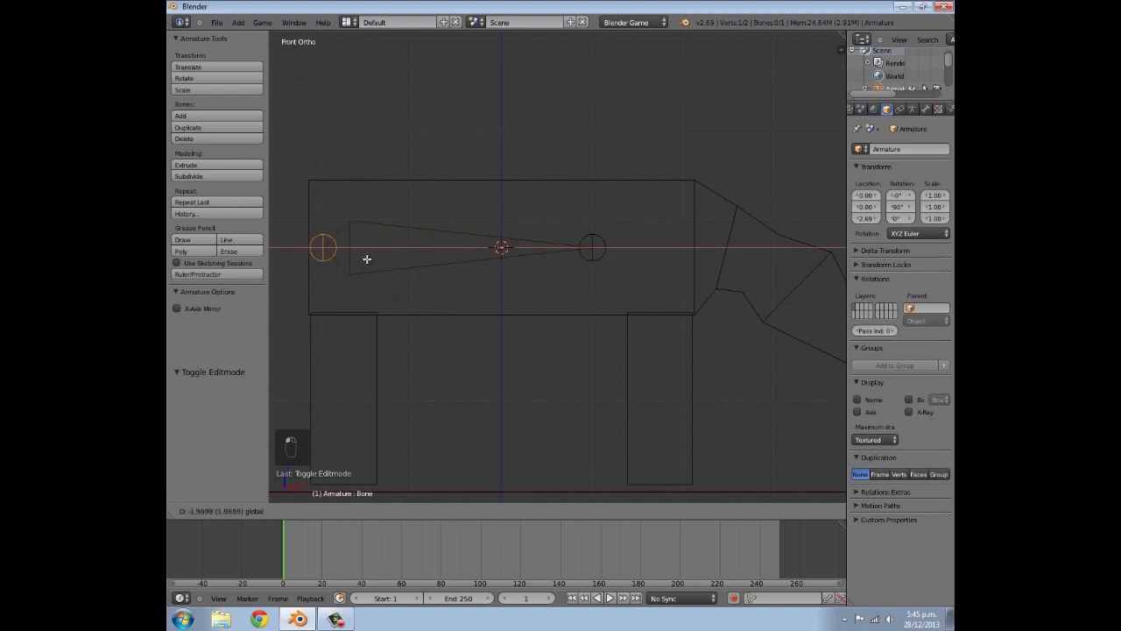
left_click(355, 261)
Move the bone's tip joint 1.128 along X to the front end of the body
middle_click_drag(613, 245, 525, 245, "shift")
right_click(502, 245)
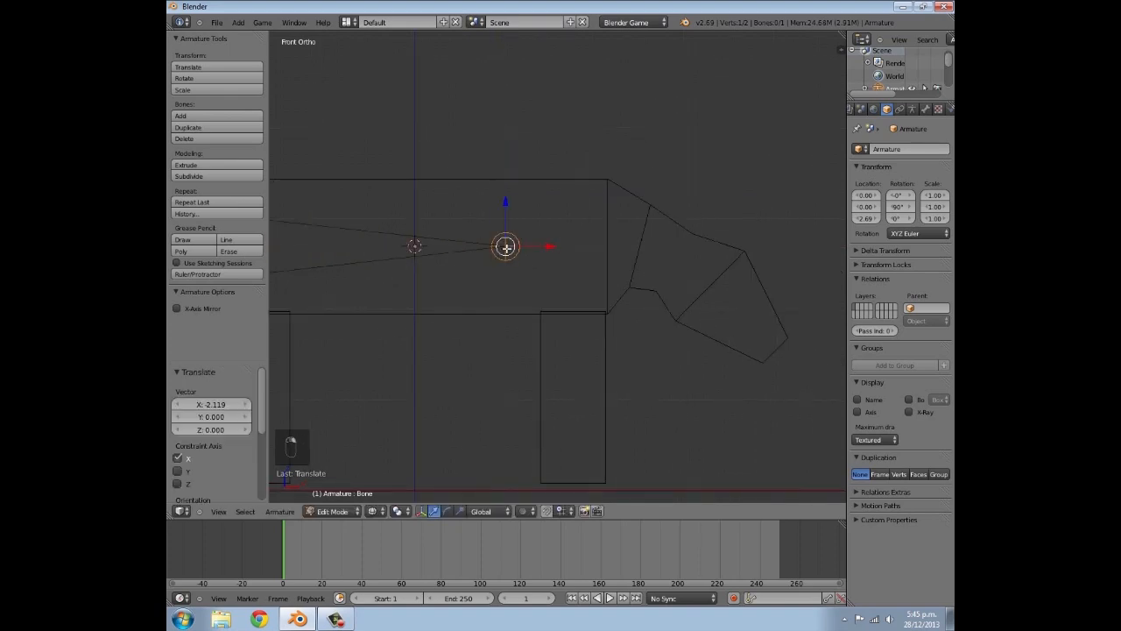
left_click_drag(554, 245, 651, 250)
scroll(638, 248, "down", 6)
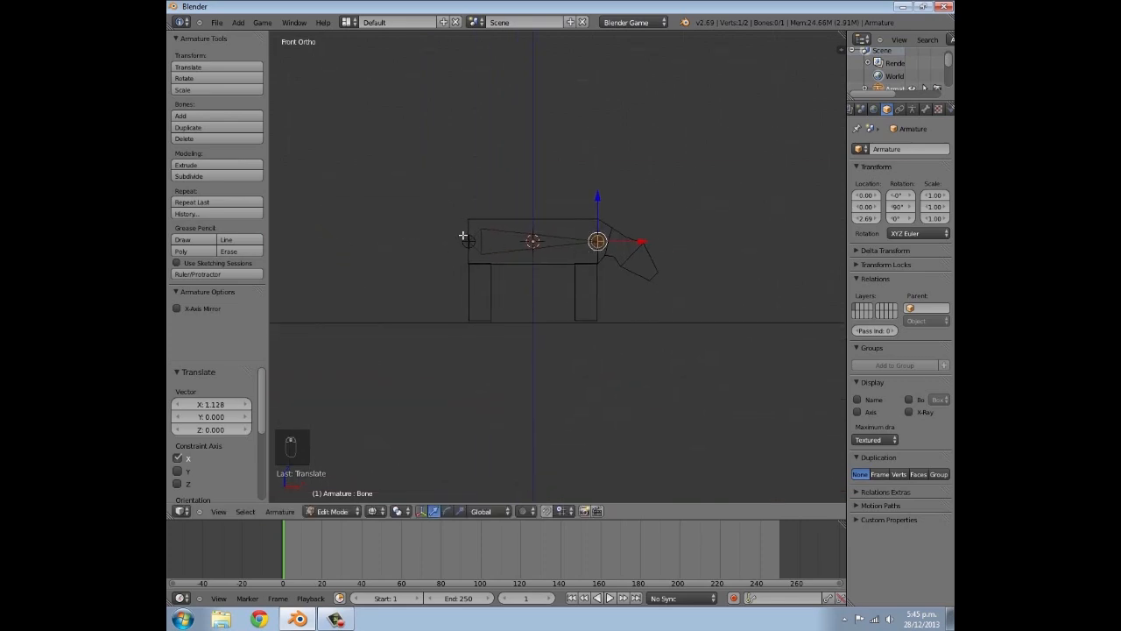
right_click(471, 239)
Extrude three chained bones from the body bone's front tip through the neck, the first about 0.35 along X, ending at the tip of the head
right_click(592, 239)
scroll(581, 306, "up", 4)
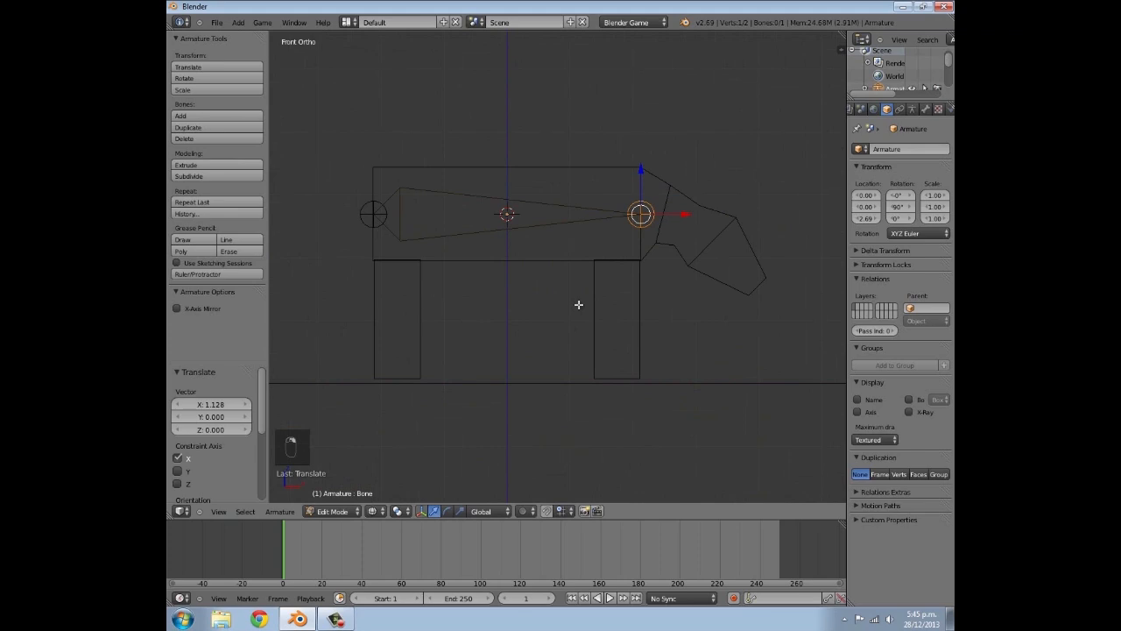
middle_click_drag(486, 227, 468, 268)
key("KP_1")
scroll(468, 268, "up", 5)
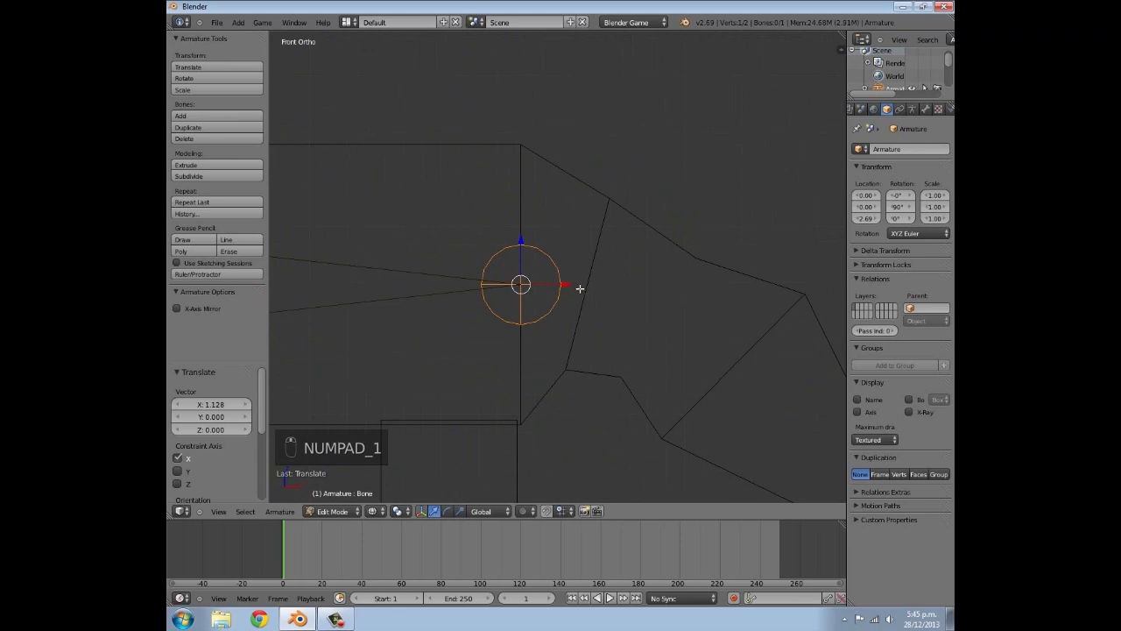
key("e")
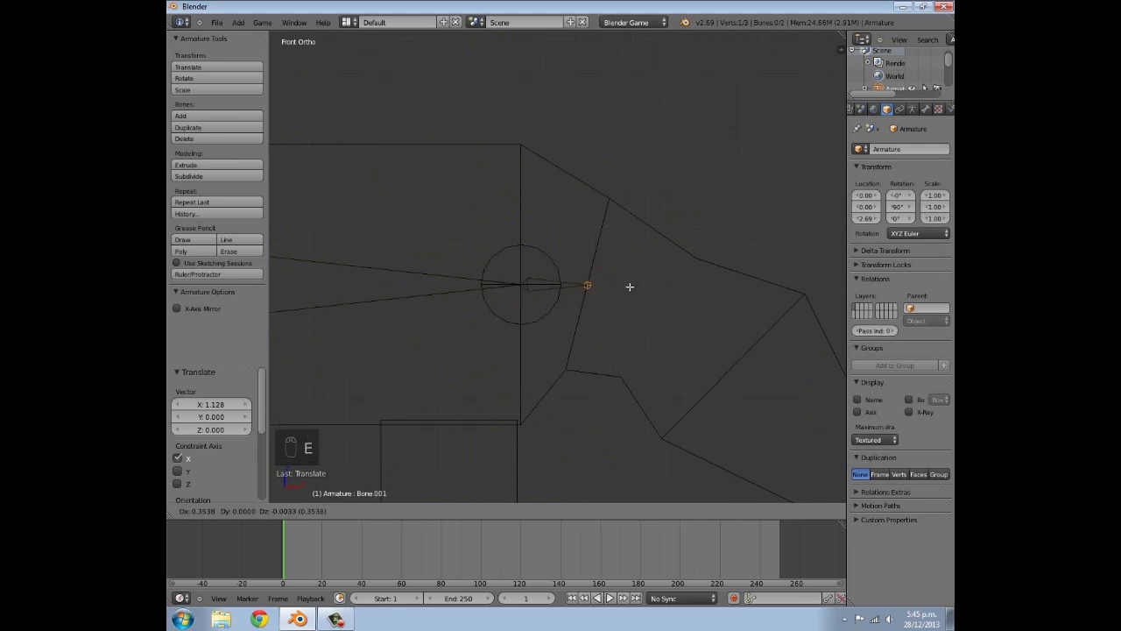
left_click(629, 290)
key("e")
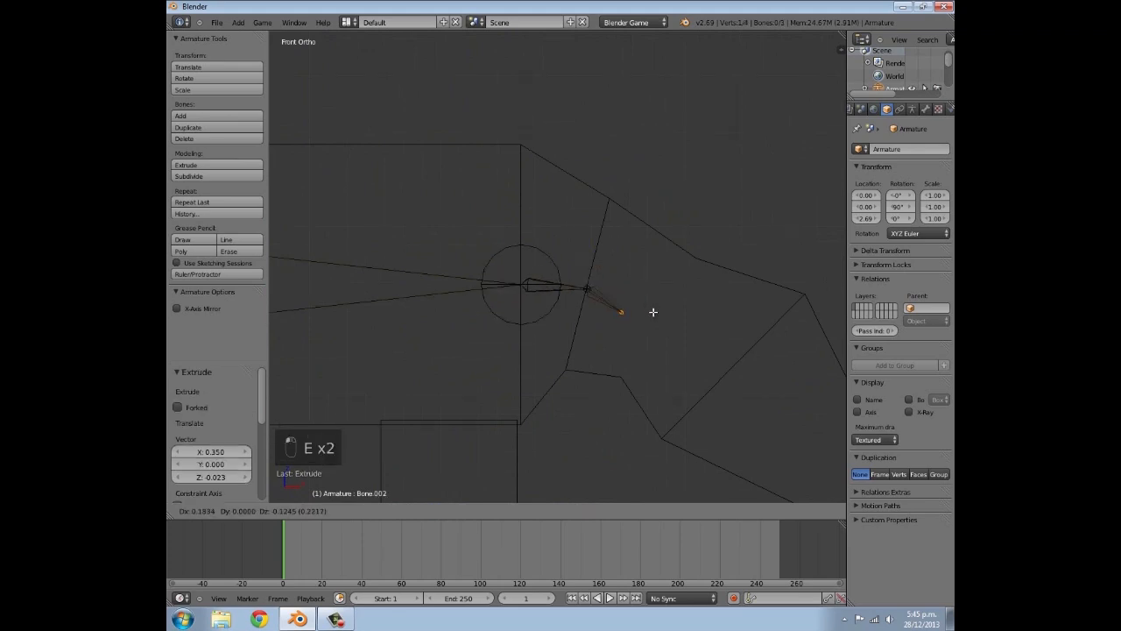
left_click(686, 324)
middle_click_drag(697, 328, 575, 270, "shift")
key("e")
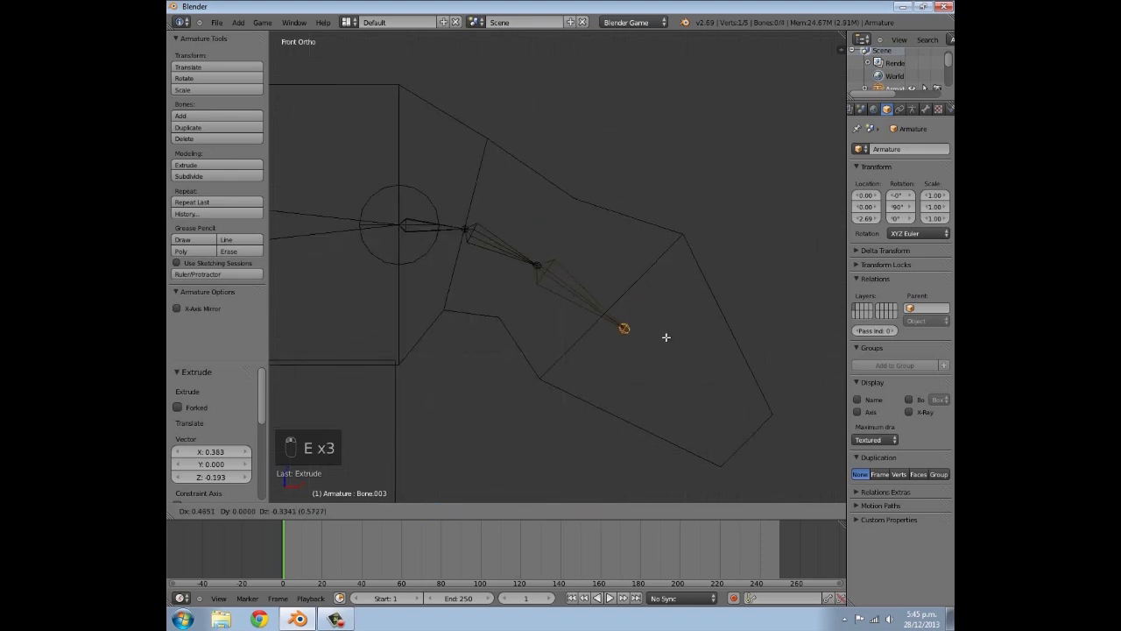
left_click(785, 448)
Examine the joints of the neck chain and the body bone by selecting them one after another
right_click(537, 265)
right_click(473, 229)
right_click(401, 222)
right_click(434, 227)
key("a")
middle_click_drag(440, 238, 573, 233, "shift")
right_click(429, 237)
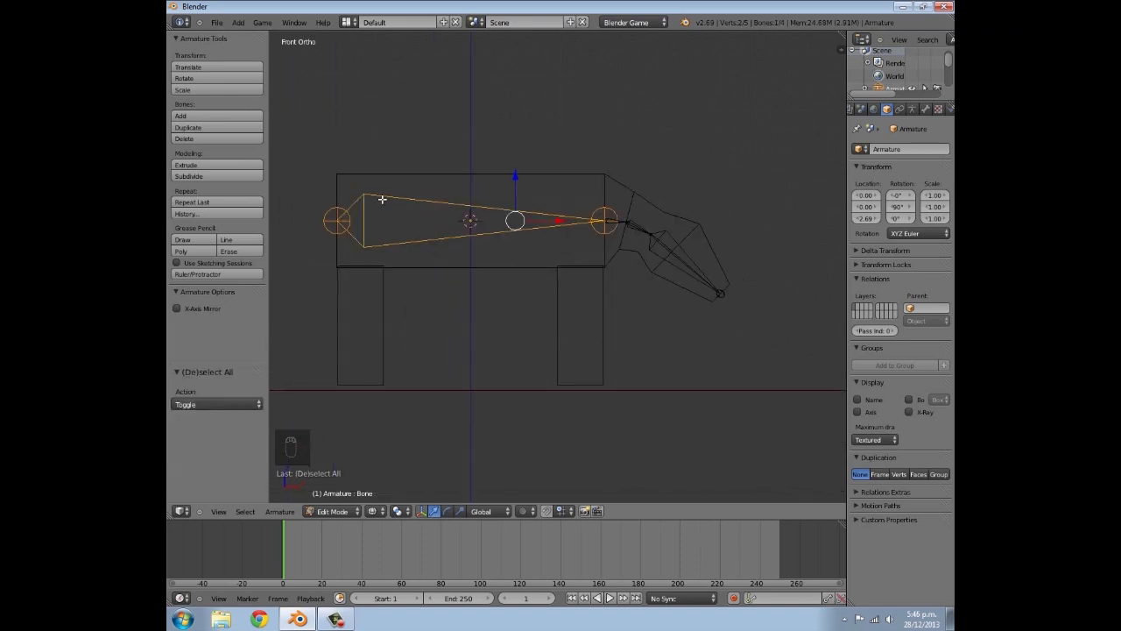
right_click(339, 220)
Duplicate the body bone about 0.87 below the original and scale the copy to about 0.455
right_click(395, 243)
key("shift+d")
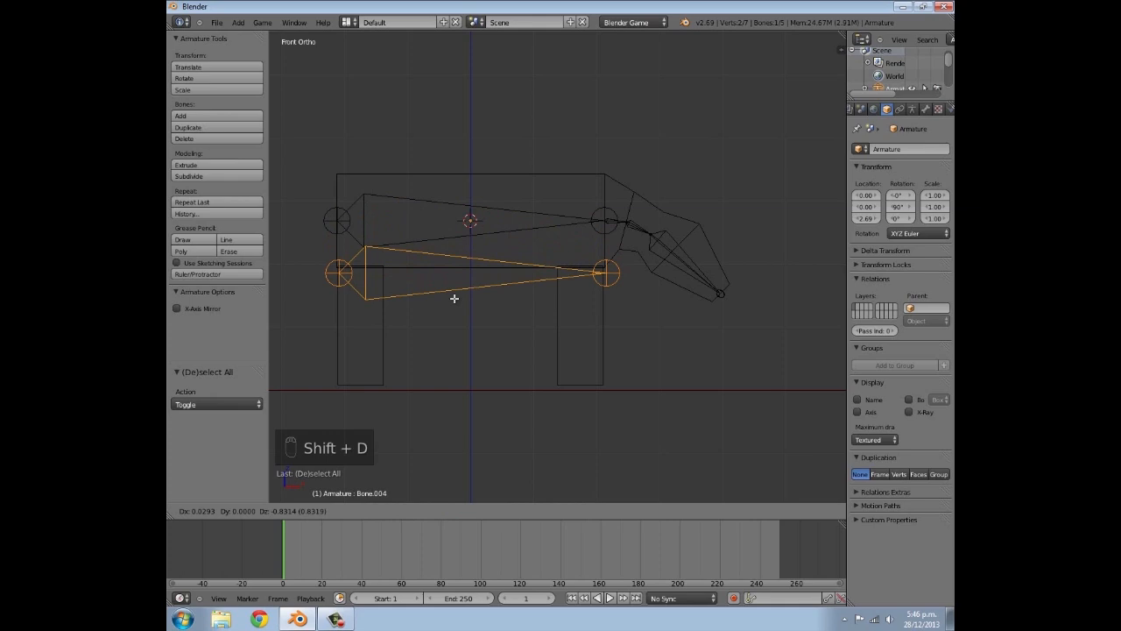
left_click(454, 298)
middle_click_drag(572, 278, 593, 306)
key("s")
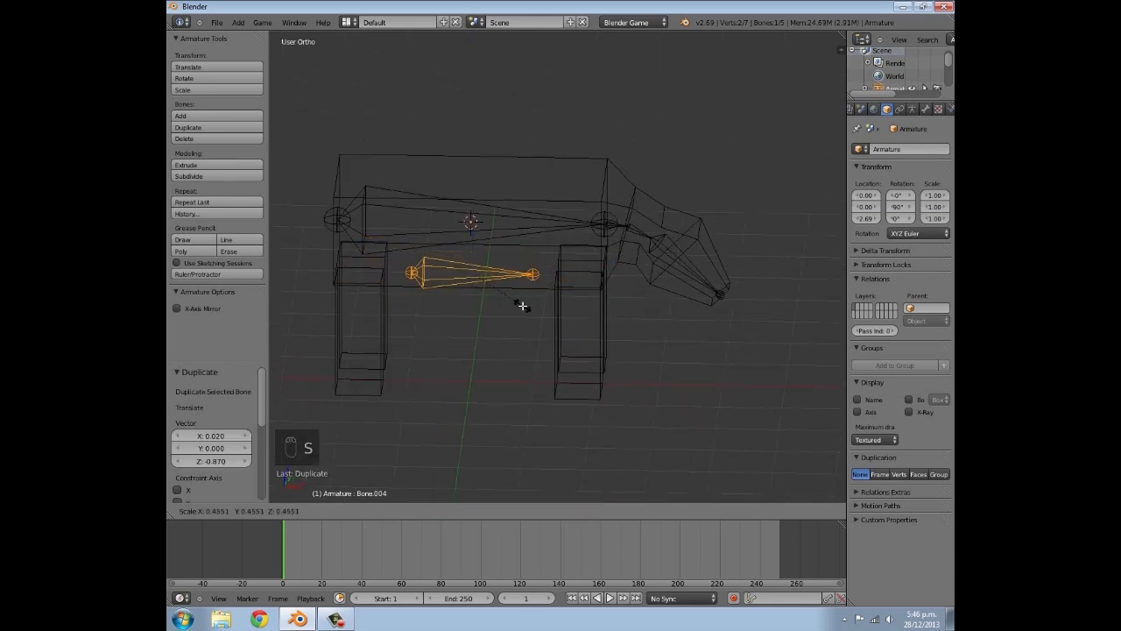
left_click(523, 306)
Rotate the duplicated bone 90° about Y and move it about 1.73 along X and -0.815 along Z into line with the front legs
type("ry90")
key("Return")
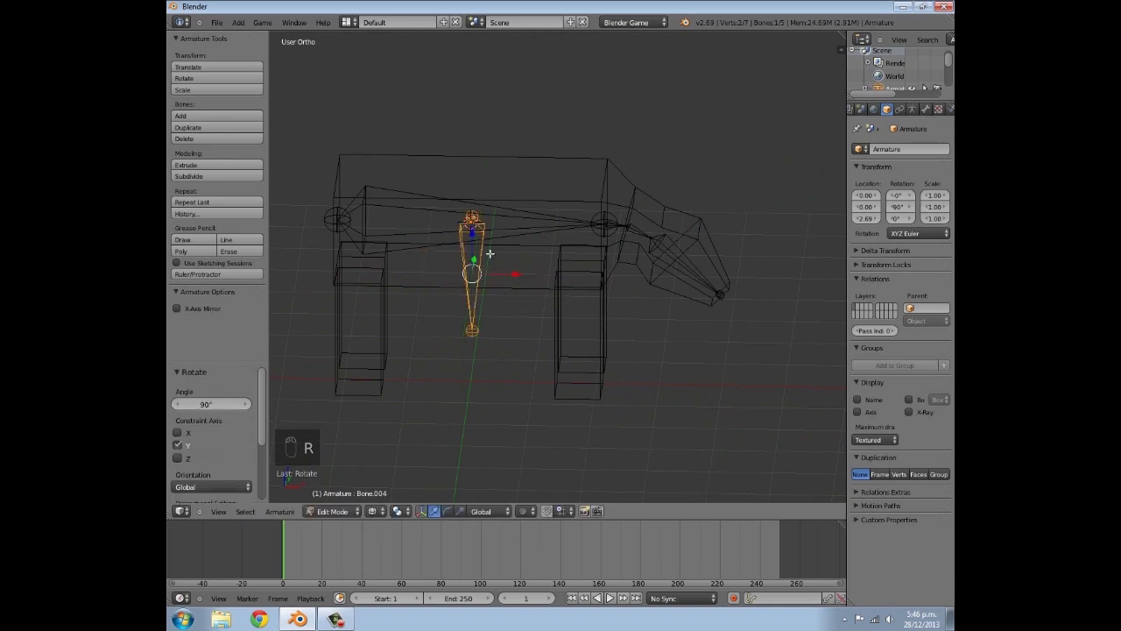
key("g")
key("x")
left_click(618, 287)
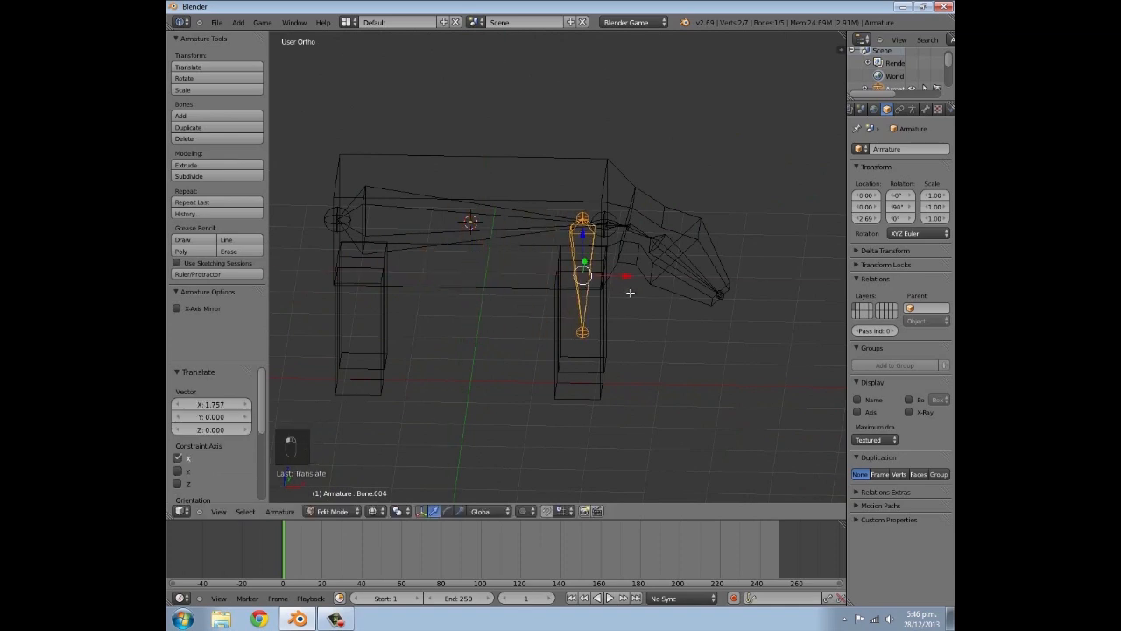
key("KP_1")
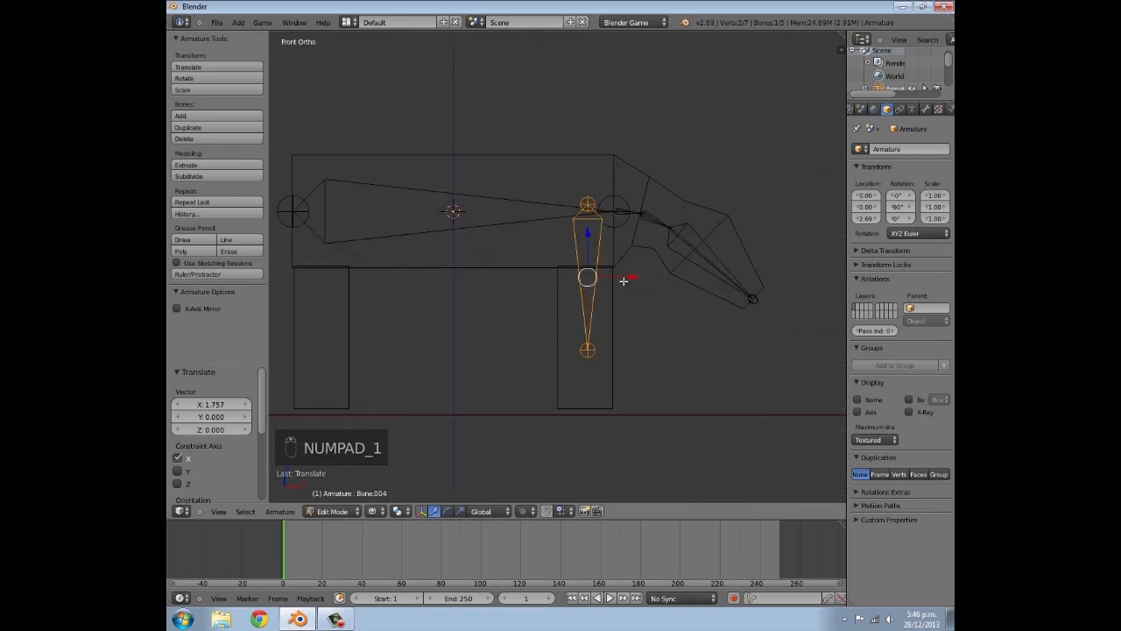
key("g")
left_click(632, 325)
Raise the leg bone's lower joint 0.038 and its upper joint 0.005 along Z to fit the leg's height
scroll(629, 400, "up", 3)
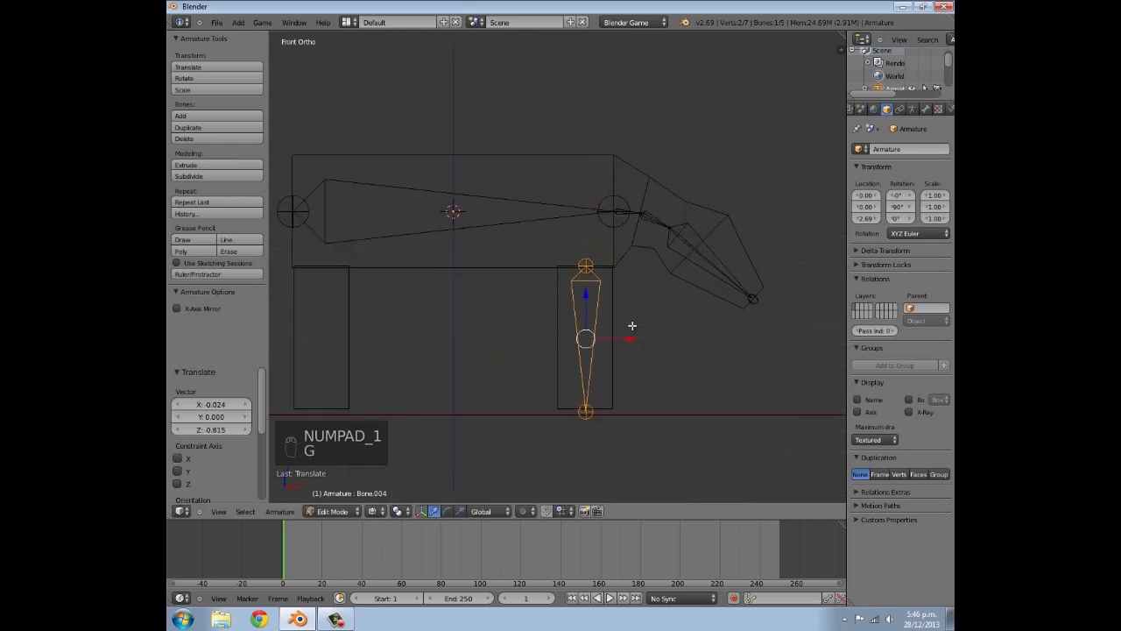
right_click(560, 423)
key("z")
left_click(551, 370)
right_click(555, 163)
key("g")
key("z")
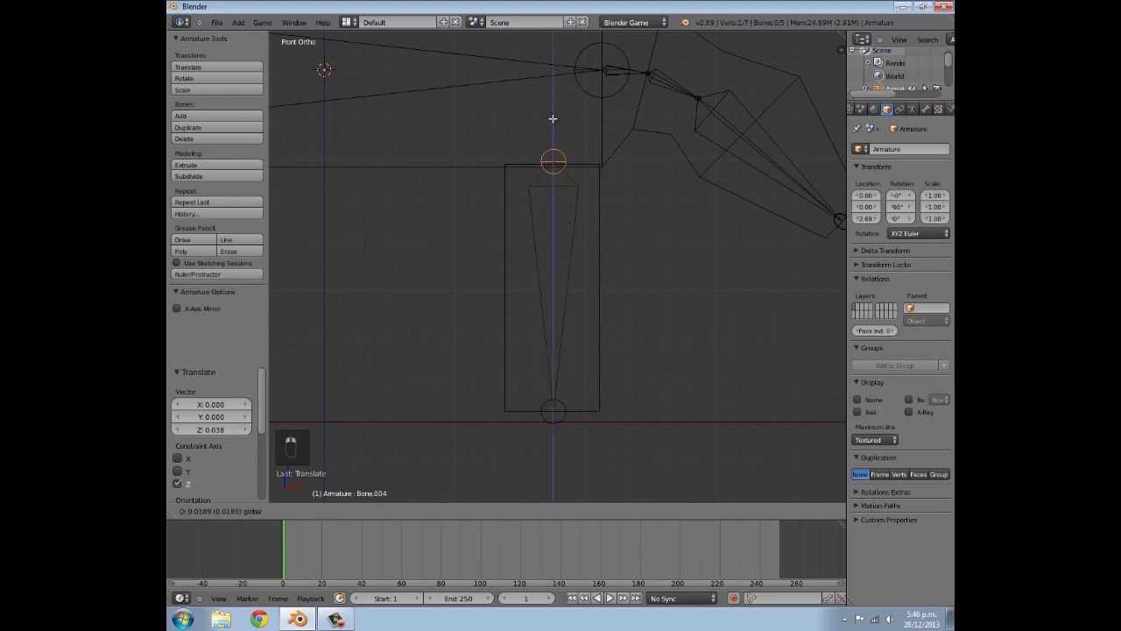
left_click(553, 119)
Move the leg bone 0.665 along Y into one front leg and place a duplicate -1.259 along Y in the opposite front leg
key("KP_3")
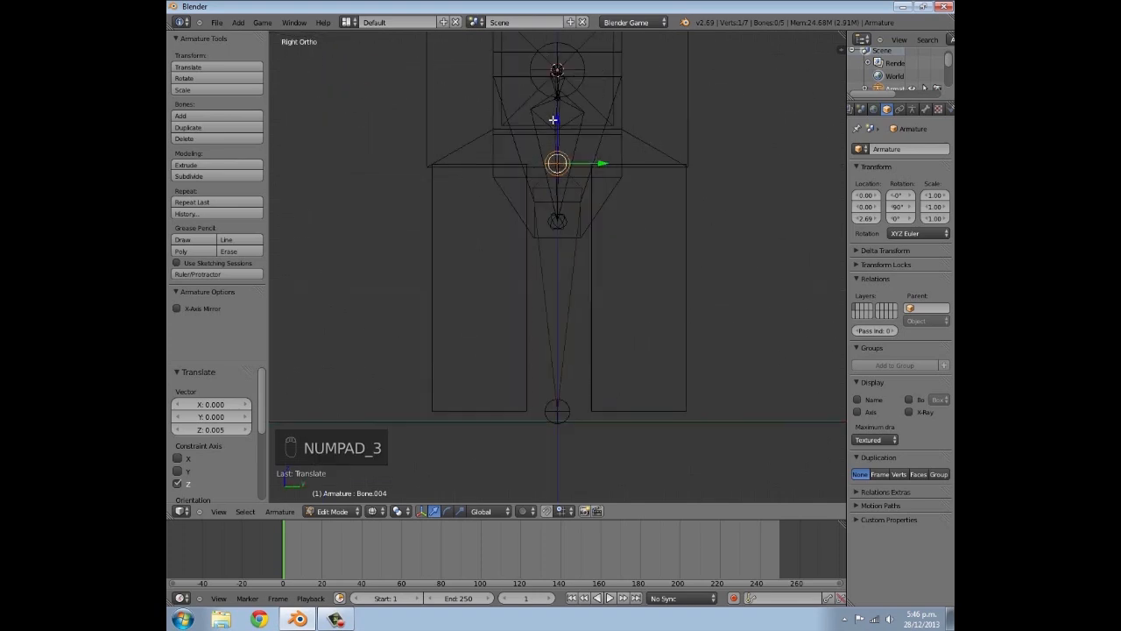
right_click(580, 186)
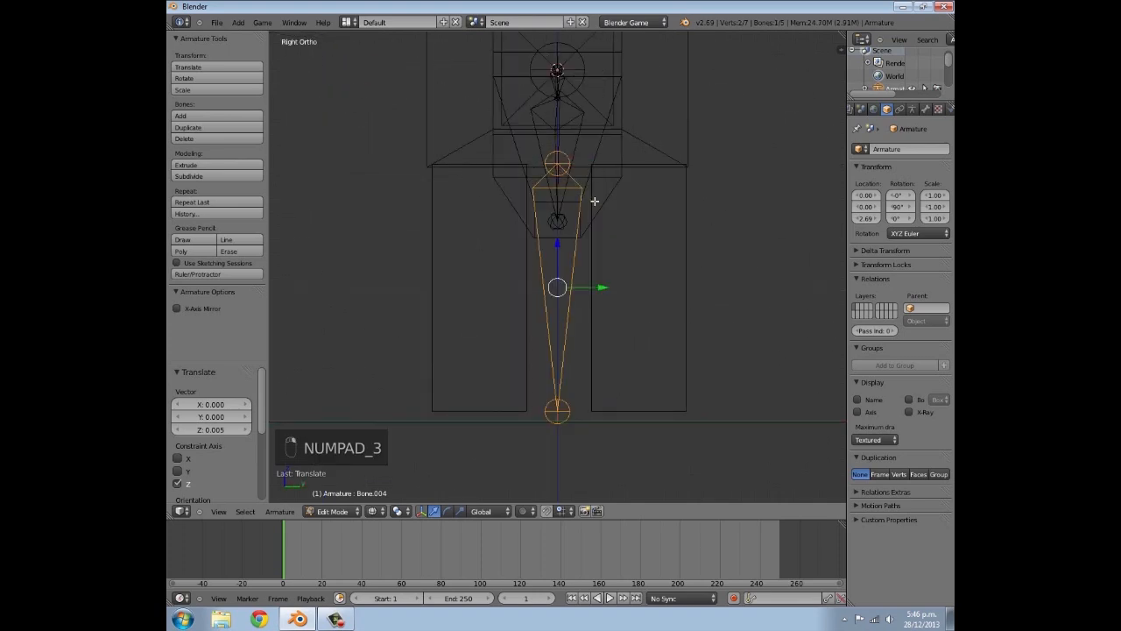
left_click_drag(609, 284, 690, 285)
key("shift+d")
key("y")
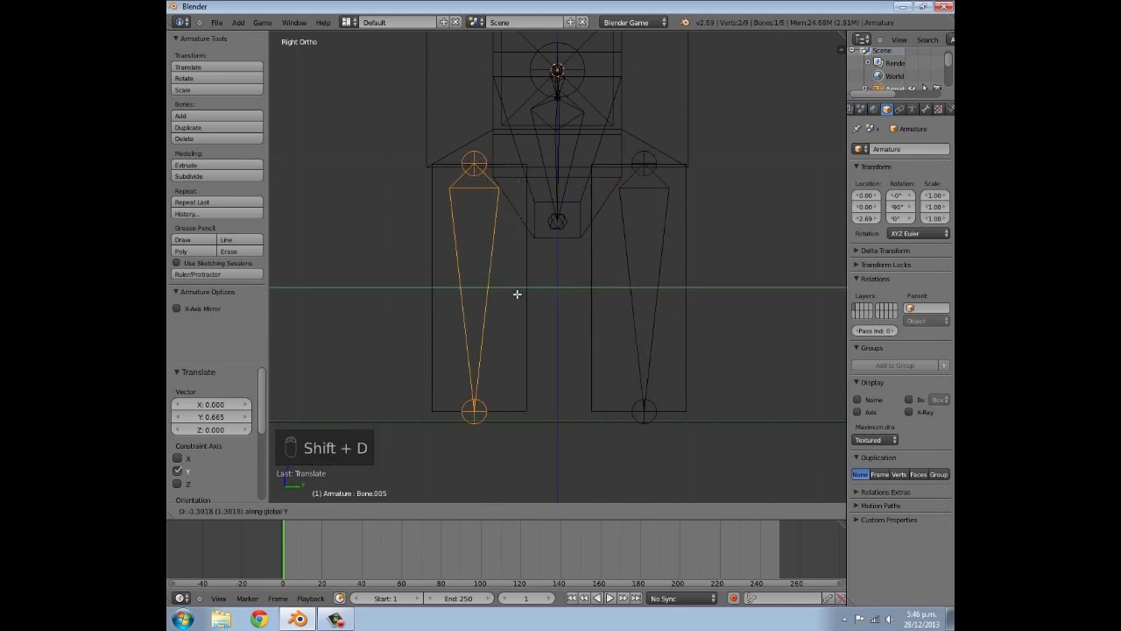
left_click(517, 294)
Shift the original front leg bone -0.042 along Y to centre it in its leg
right_click(654, 278)
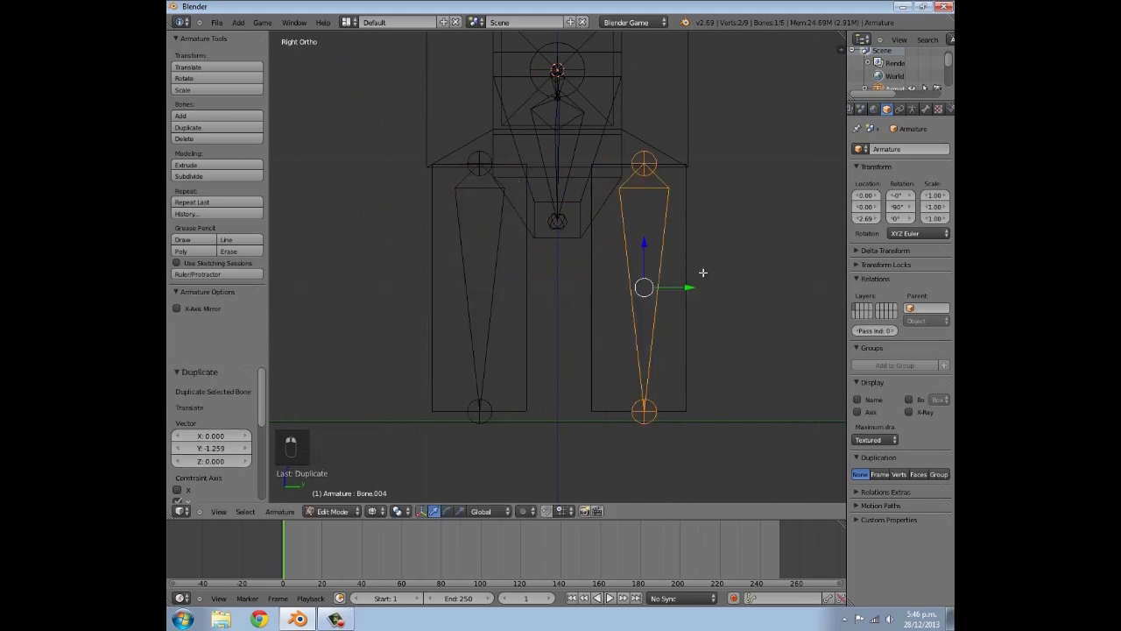
key("g")
key("y")
left_click(687, 290)
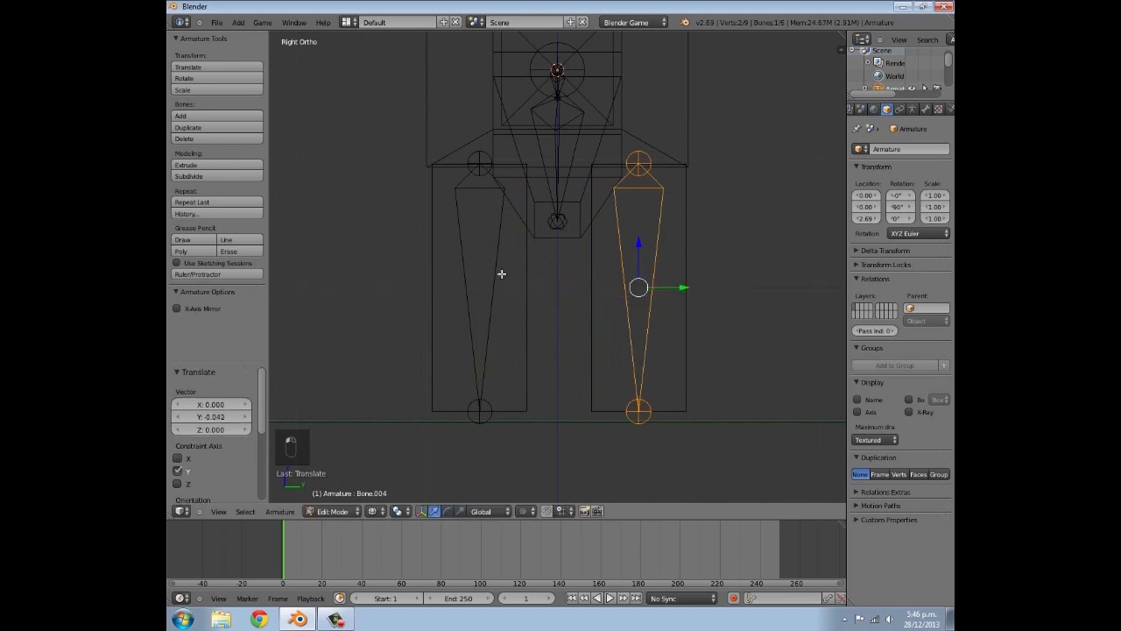
Select both front leg bones and duplicate them -3.492 along X into the rear legs
right_click(496, 273, "shift")
middle_click_drag(488, 243, 561, 280)
key("KP_1")
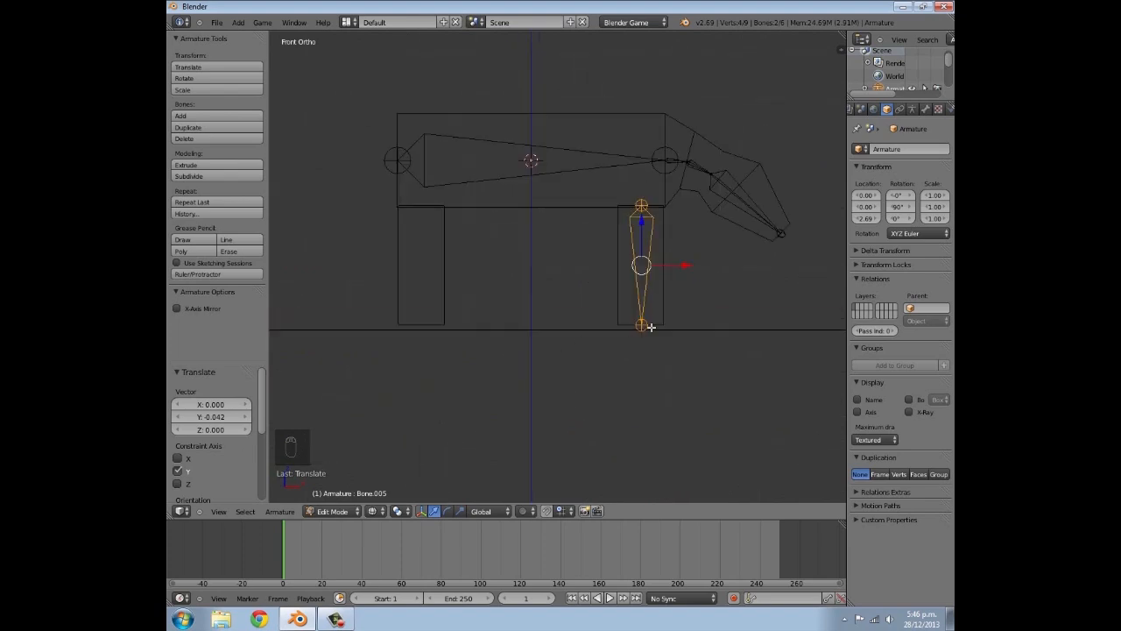
key("shift+d")
key("x")
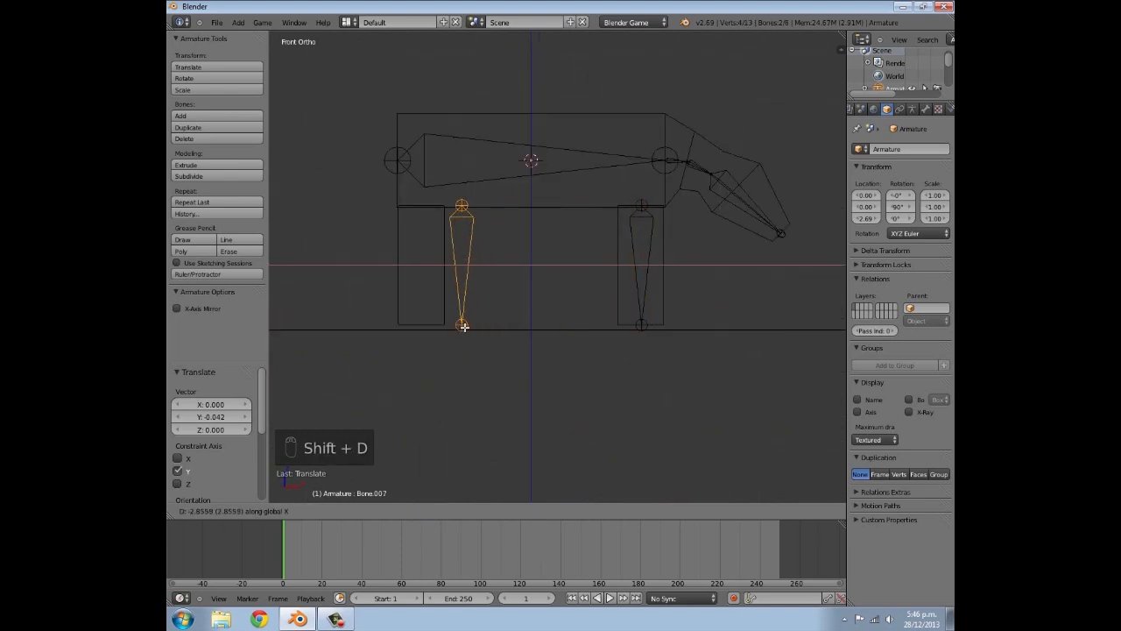
left_click(429, 327)
middle_click_drag(430, 324, 692, 276)
scroll(674, 287, "down", 5)
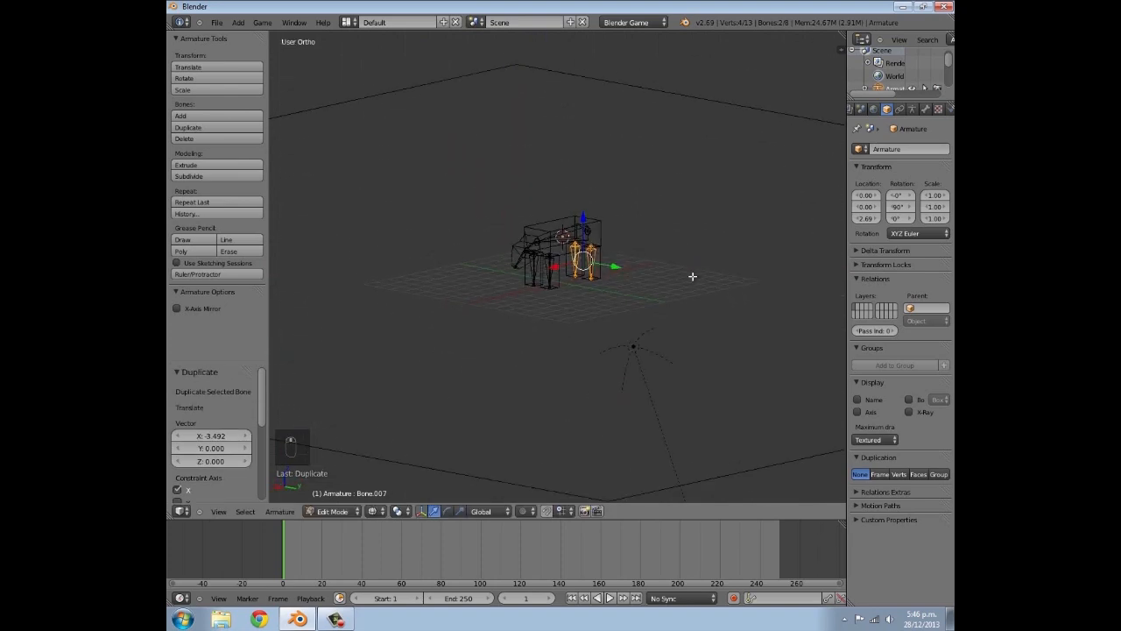
Leave armature editing for Object Mode and show the model with solid shading
left_click(313, 512)
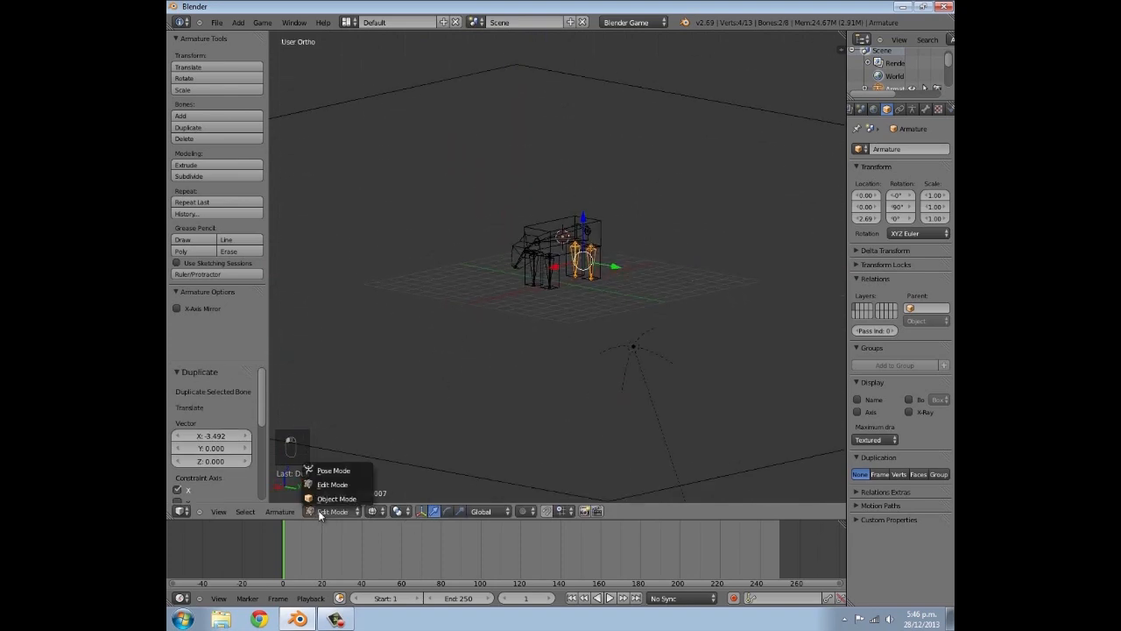
left_click(346, 493)
key("z")
mouse_move(595, 305)
middle_mouse_down()
mouse_move(594, 262)
mouse_move(585, 271)
mouse_move(614, 297)
middle_mouse_up()
Select the body mesh and give it a new material with specular intensity 0
right_click(587, 258)
key("KP_1")
left_click(938, 109)
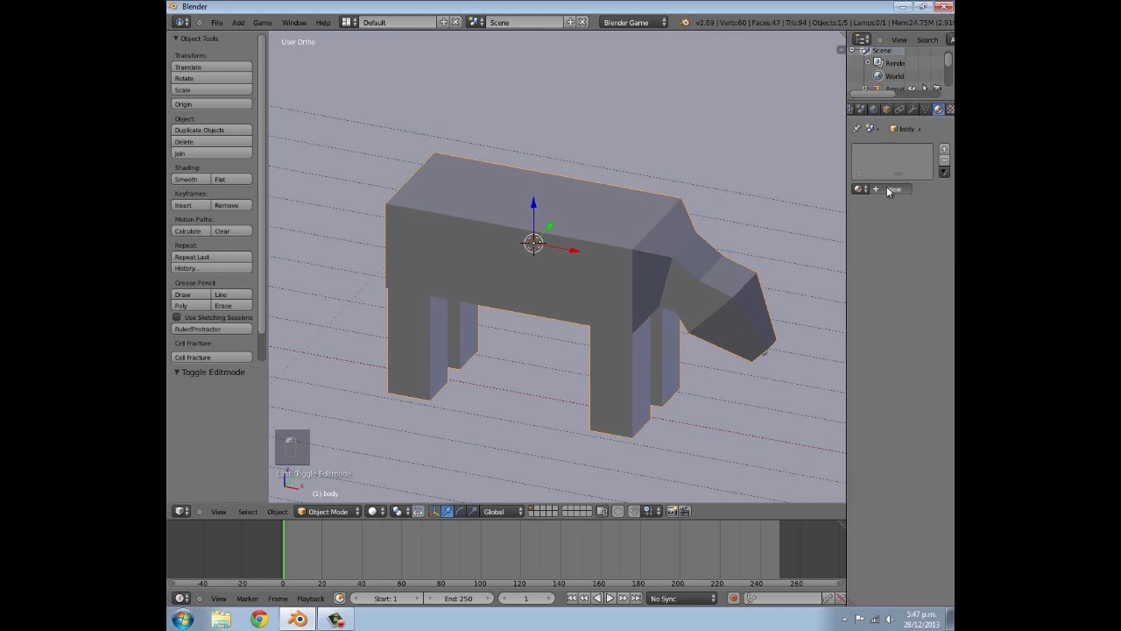
left_click(892, 189)
middle_click_drag(743, 300, 649, 278, "shift")
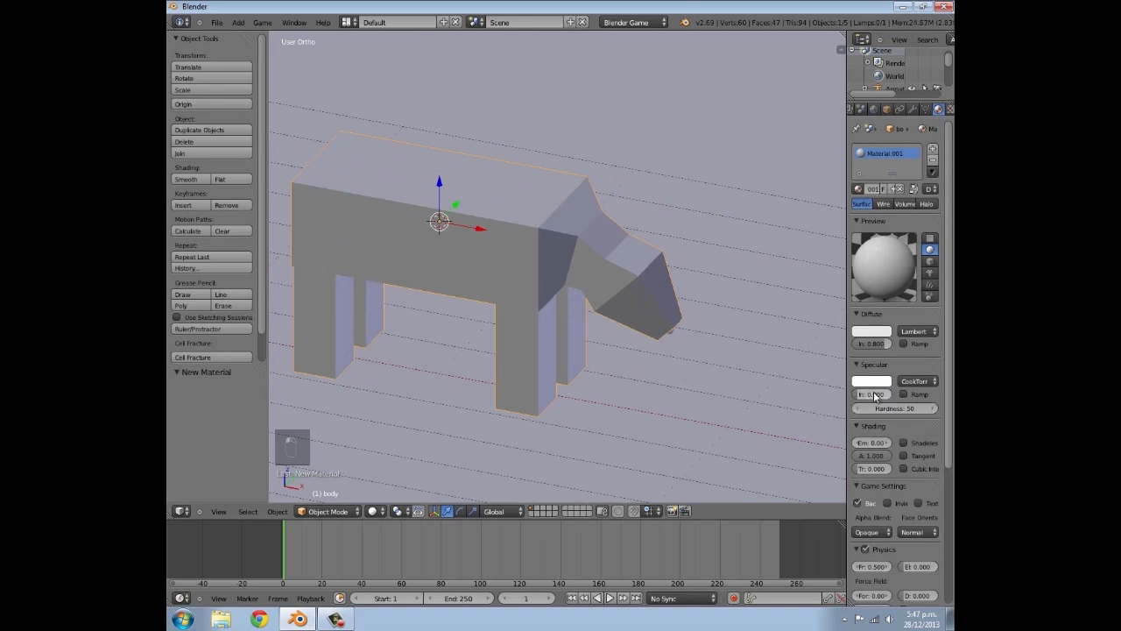
Rename the body object as animal
left_click(886, 109)
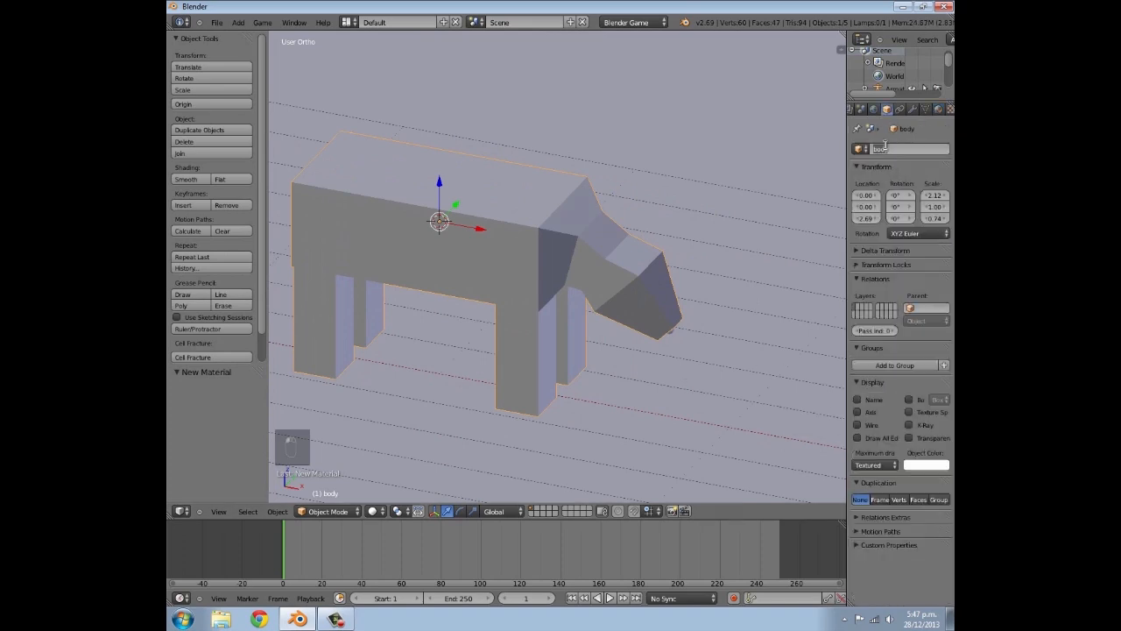
left_click(885, 146)
type("animal")
key("Return")
Add a new Image or Movie texture to the animal's material and set its mapping coordinates to UV
left_click(939, 109)
scroll(869, 361, "down", 5)
scroll(860, 359, "down", 2)
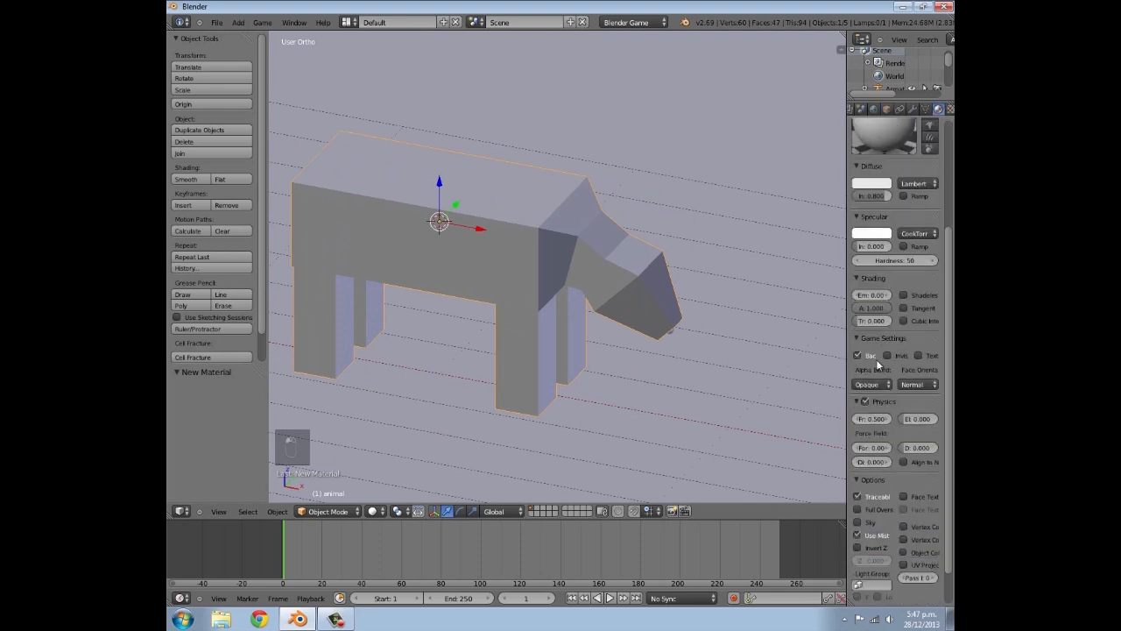
scroll(932, 117, "down", 3)
left_click(901, 110)
left_click(907, 226)
left_click(908, 241)
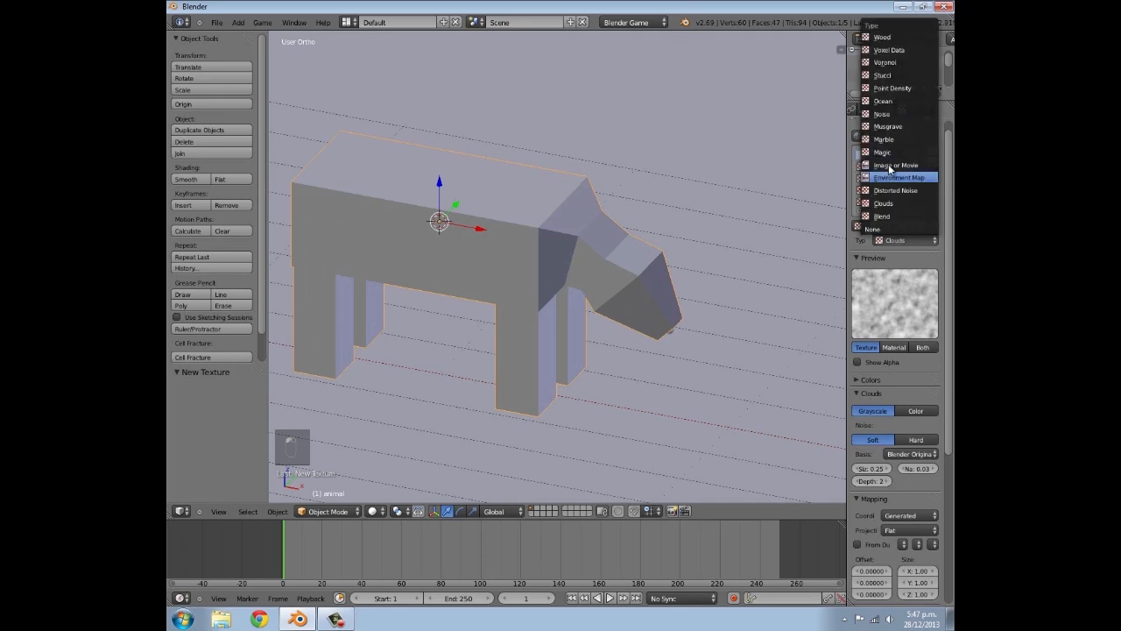
left_click(903, 176)
scroll(897, 376, "down", 4)
left_click(897, 377)
left_click(911, 324)
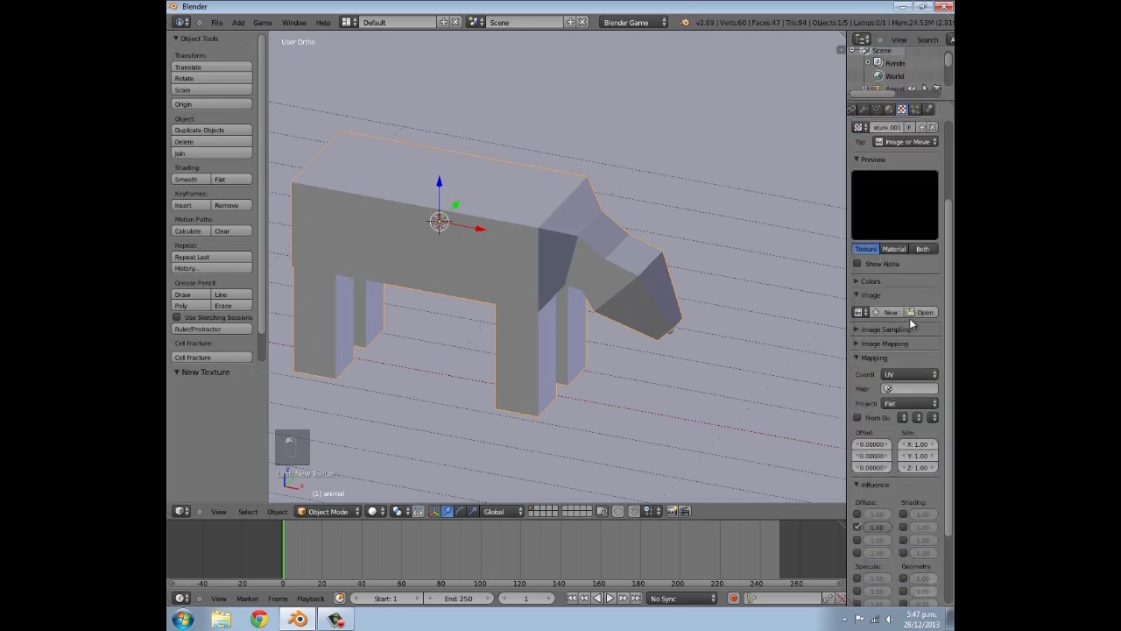
Switch to Chrome and open the Fur category under Animals on CG Textures
left_click(259, 619)
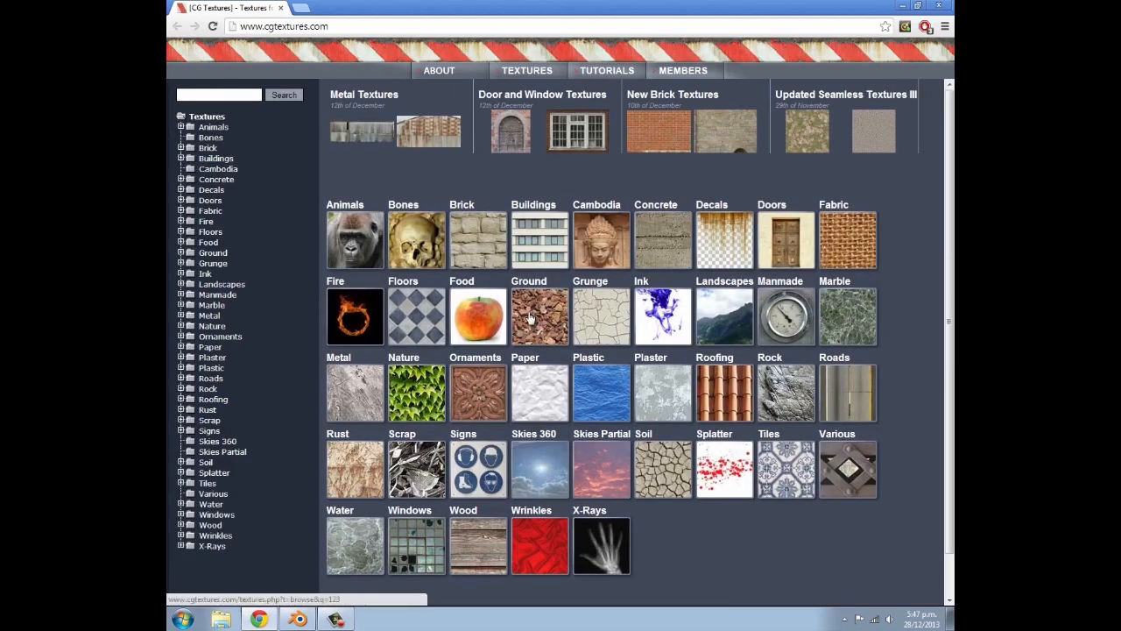
left_click(358, 260)
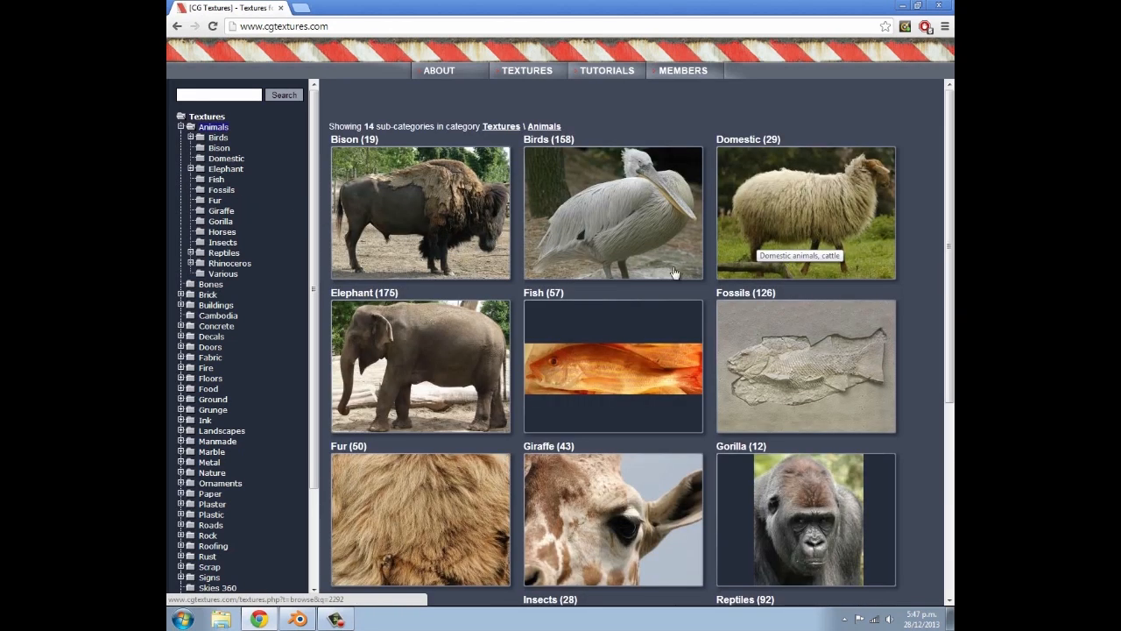
scroll(634, 293, "down", 4)
left_click(417, 212)
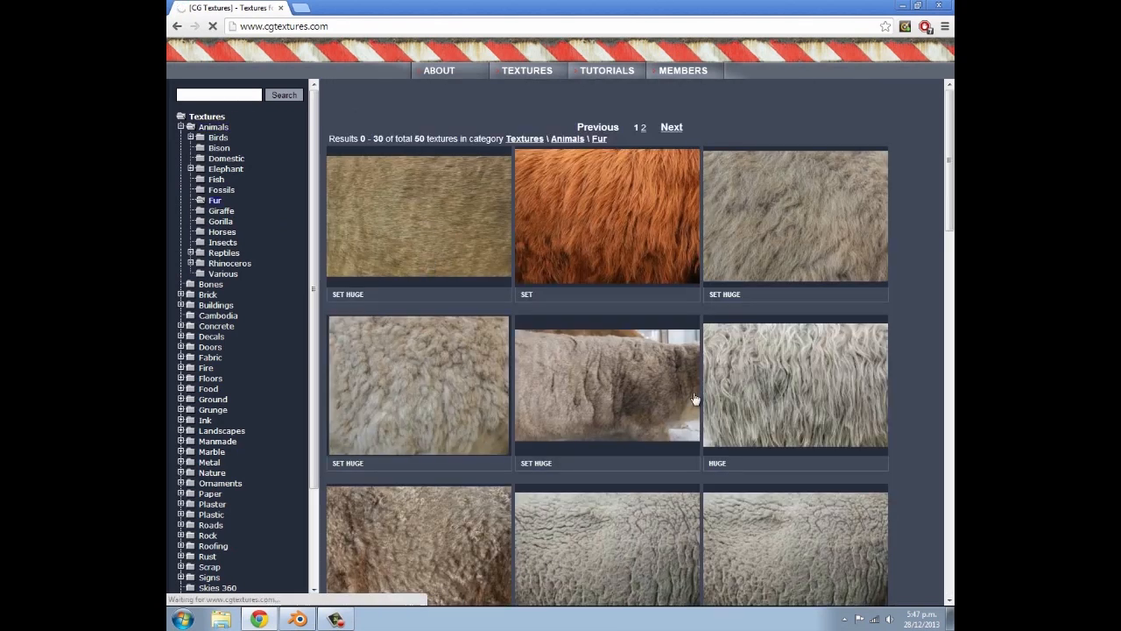
Open the orange highland cow fur texture and download Image 1 as Fur0018_1_S.jpg
scroll(683, 236, "down", 2)
scroll(685, 236, "up", 2)
left_click(592, 223)
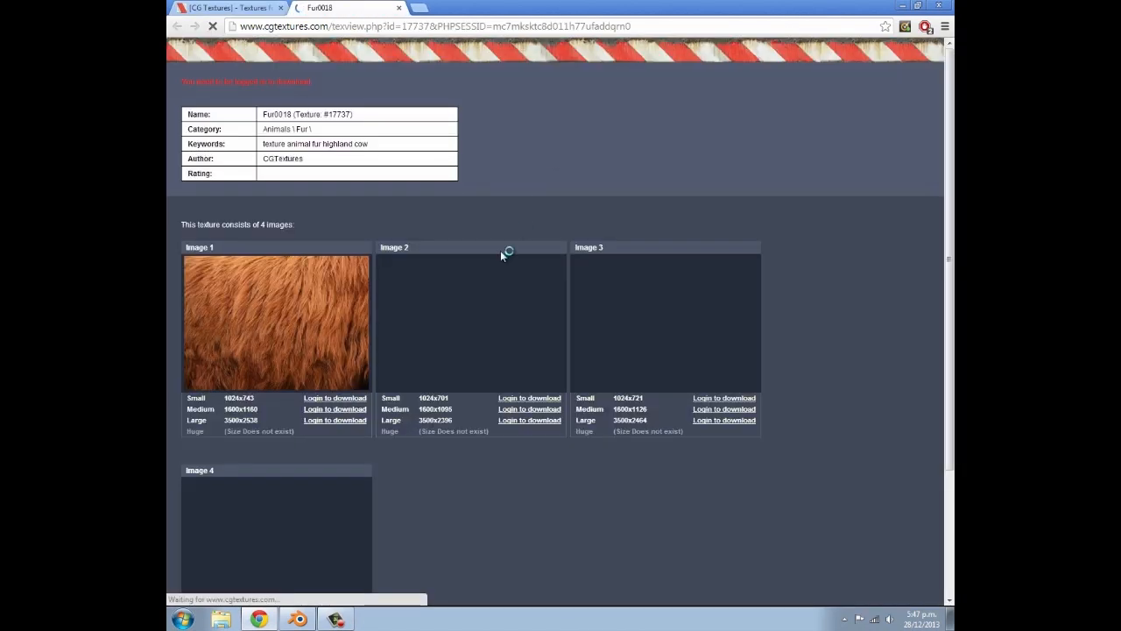
left_click(293, 314)
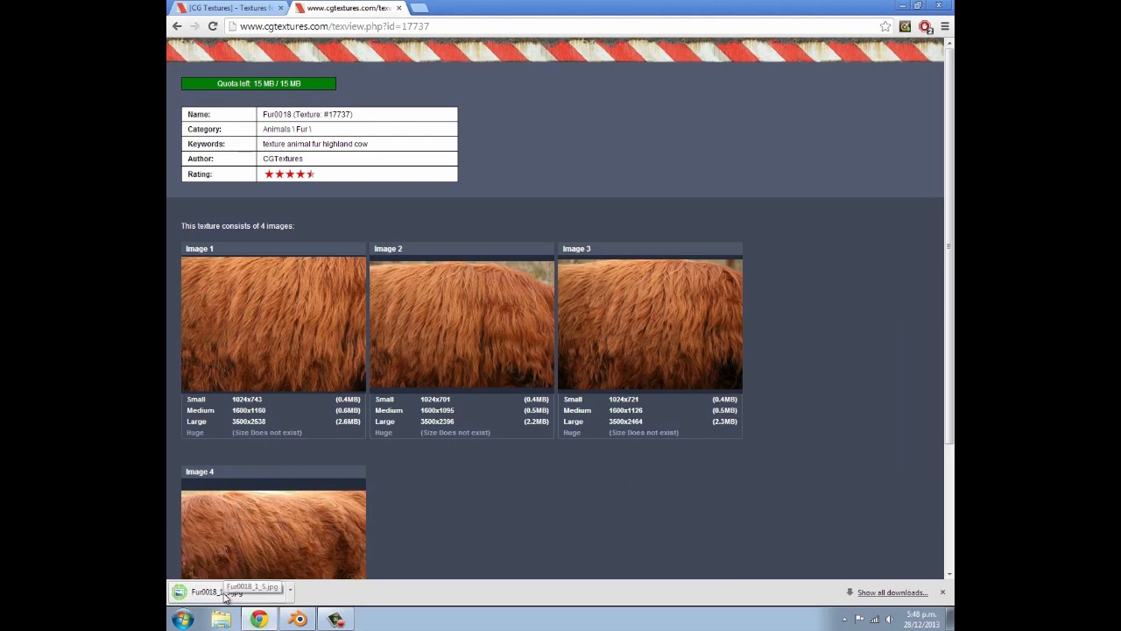
Leave the browser and launch GIMP
mouse_move(302, 621)
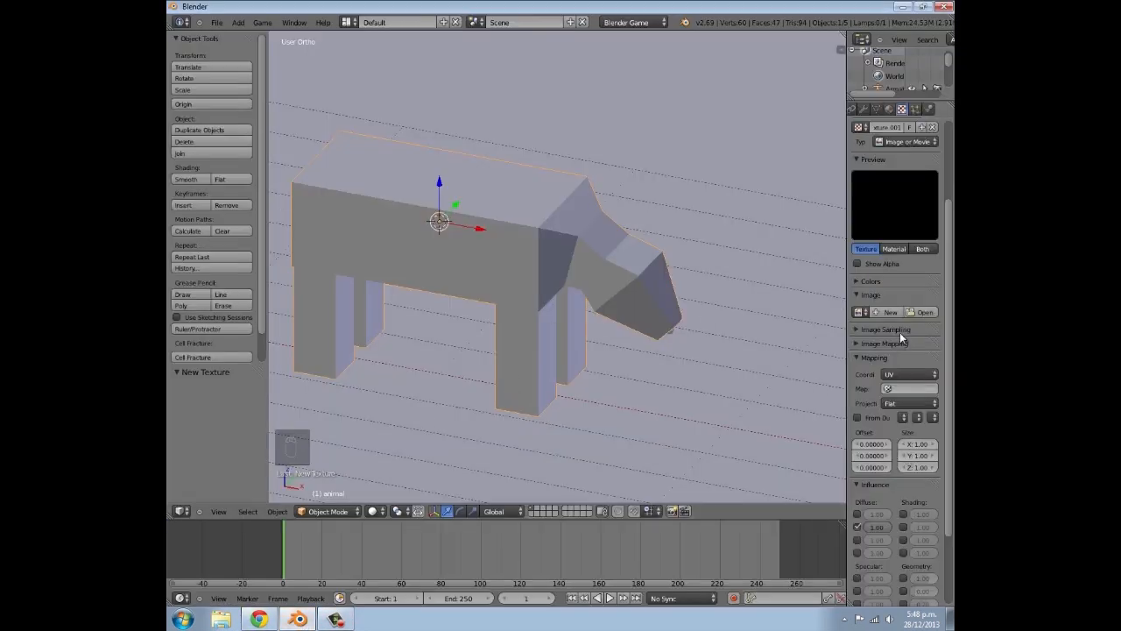
left_click(182, 620)
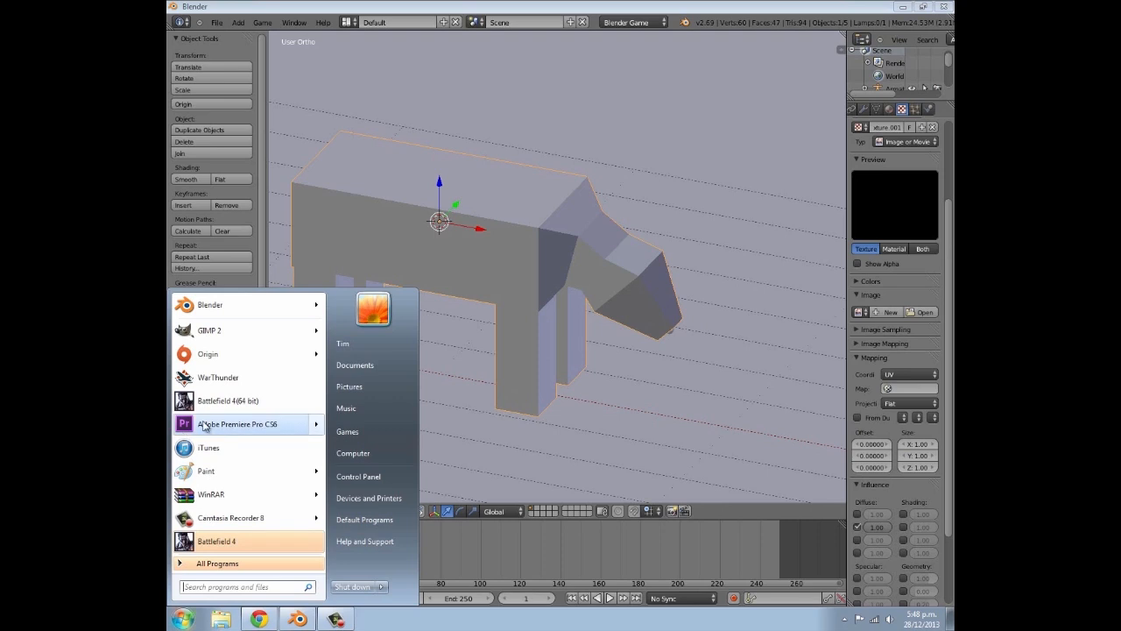
left_click(234, 333)
Open Fur0018_1_S.jpg from the user's Downloads folder
left_click(373, 96)
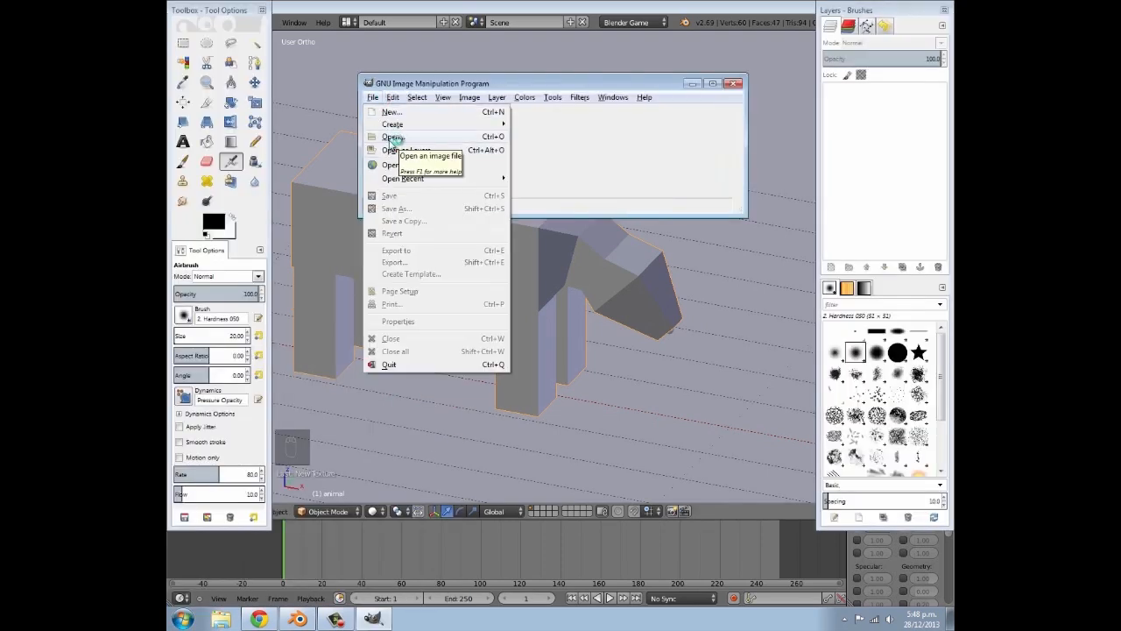
left_click(390, 138)
left_click(200, 102)
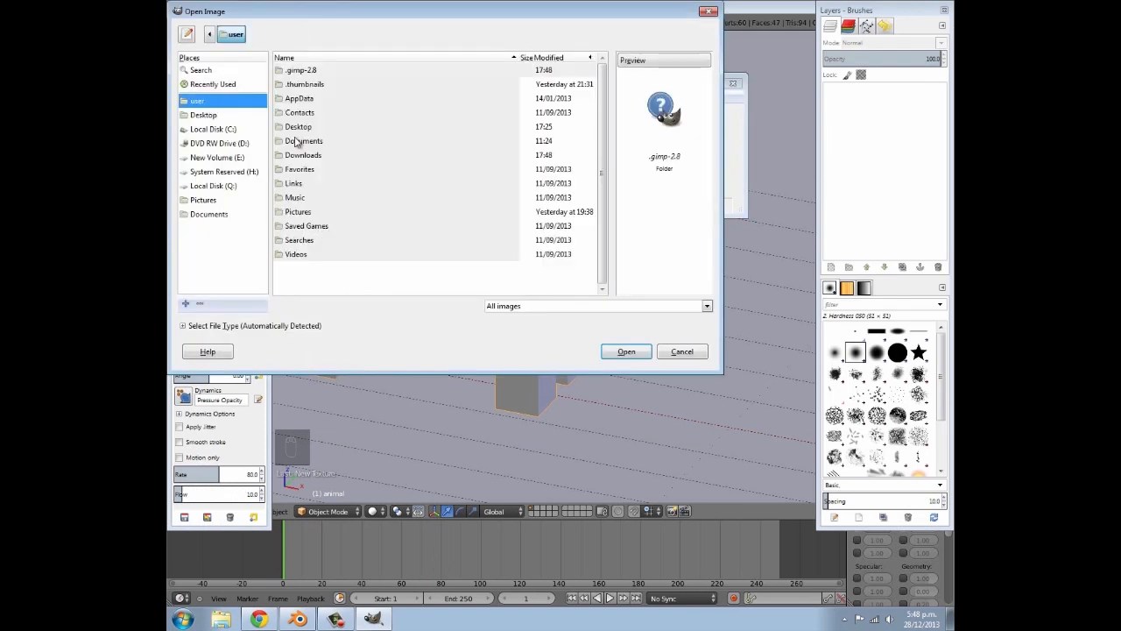
double_click(305, 156)
scroll(416, 133, "down", 15)
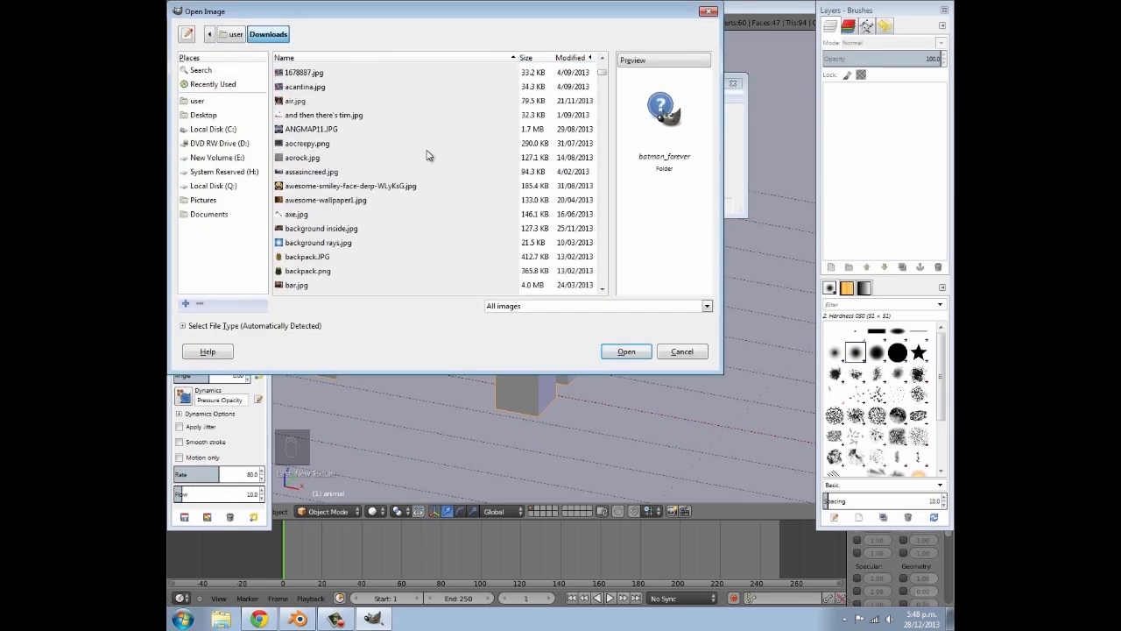
scroll(426, 161, "down", 7)
left_click_drag(602, 89, 603, 117)
scroll(603, 131, "up", 12)
scroll(456, 193, "down", 10)
left_click(301, 263)
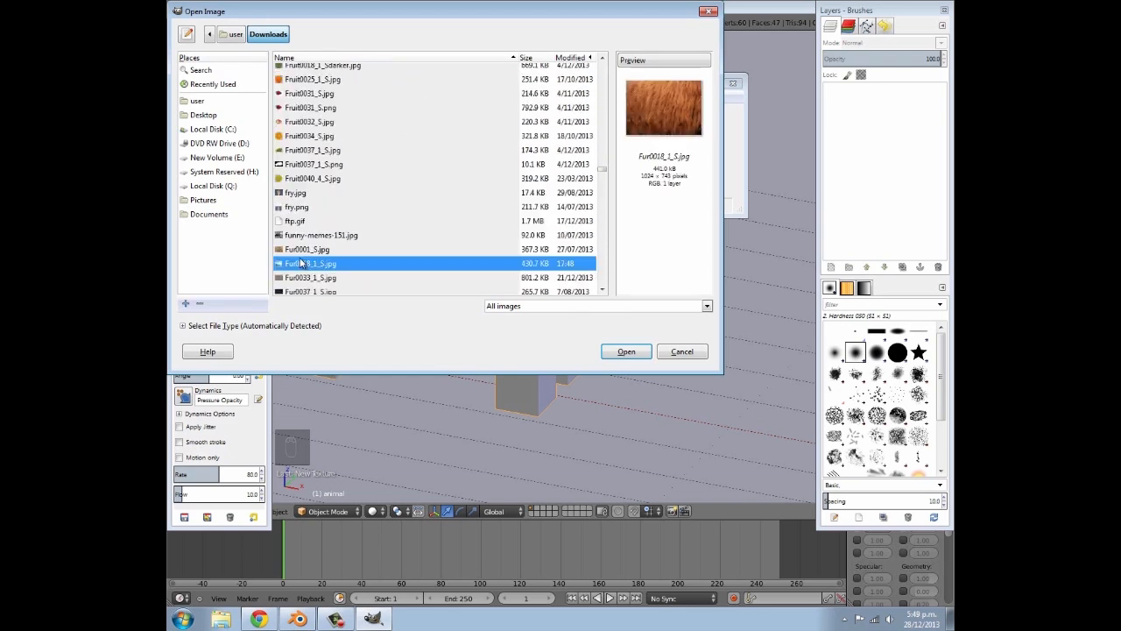
left_click(627, 353)
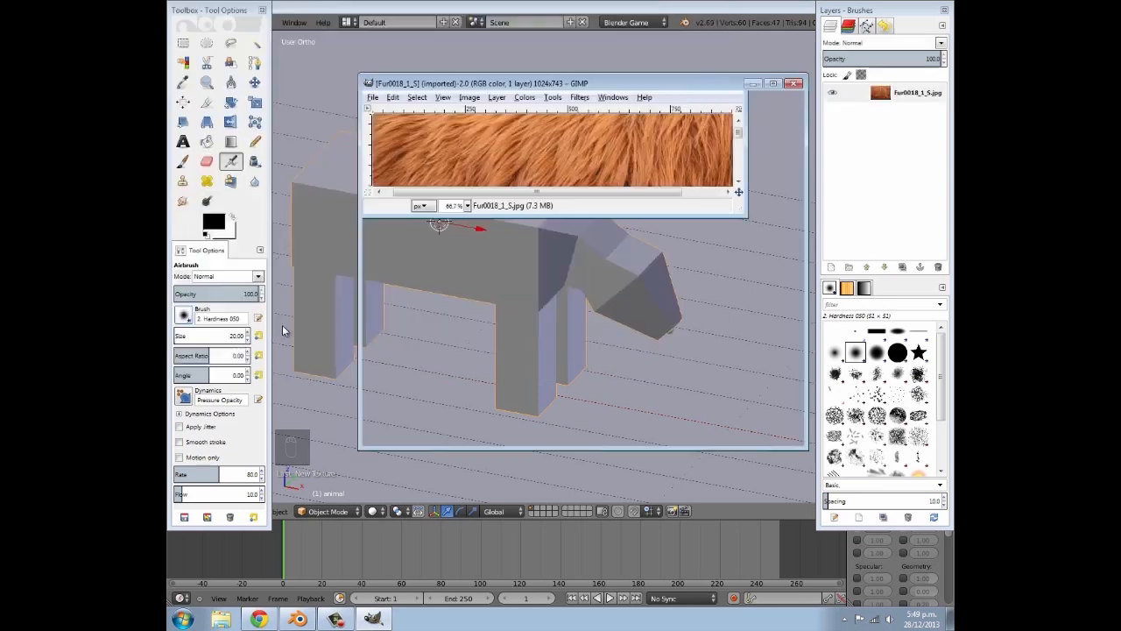
Apply the Make Seamless filter to the fur image
left_click_drag(563, 92, 506, 60)
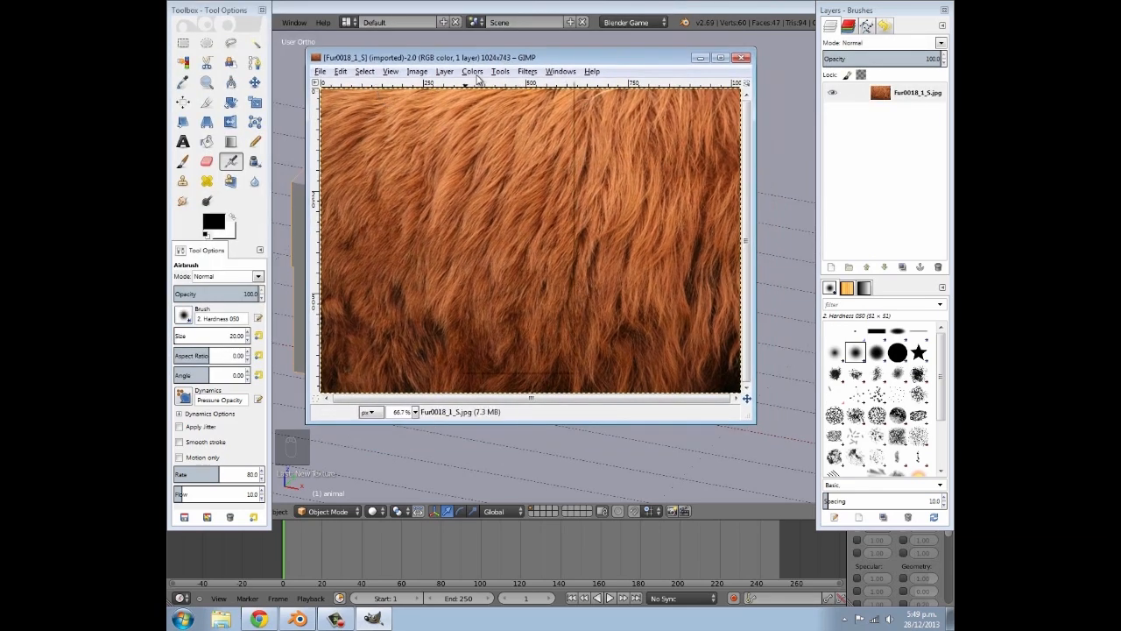
left_click(472, 72)
mouse_move(501, 73)
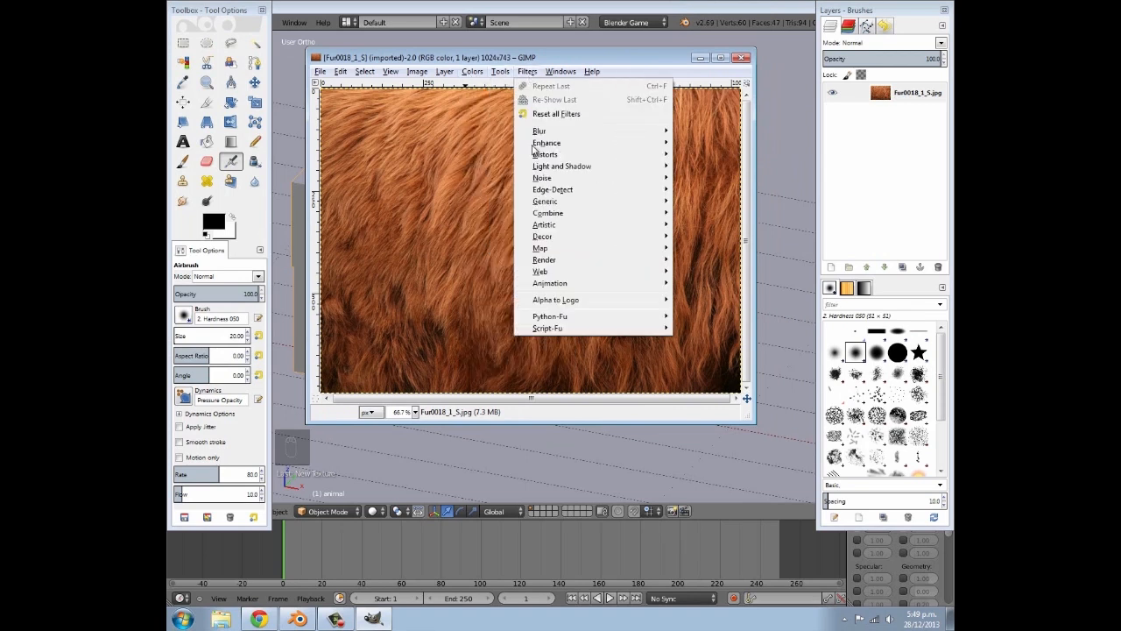
mouse_move(579, 251)
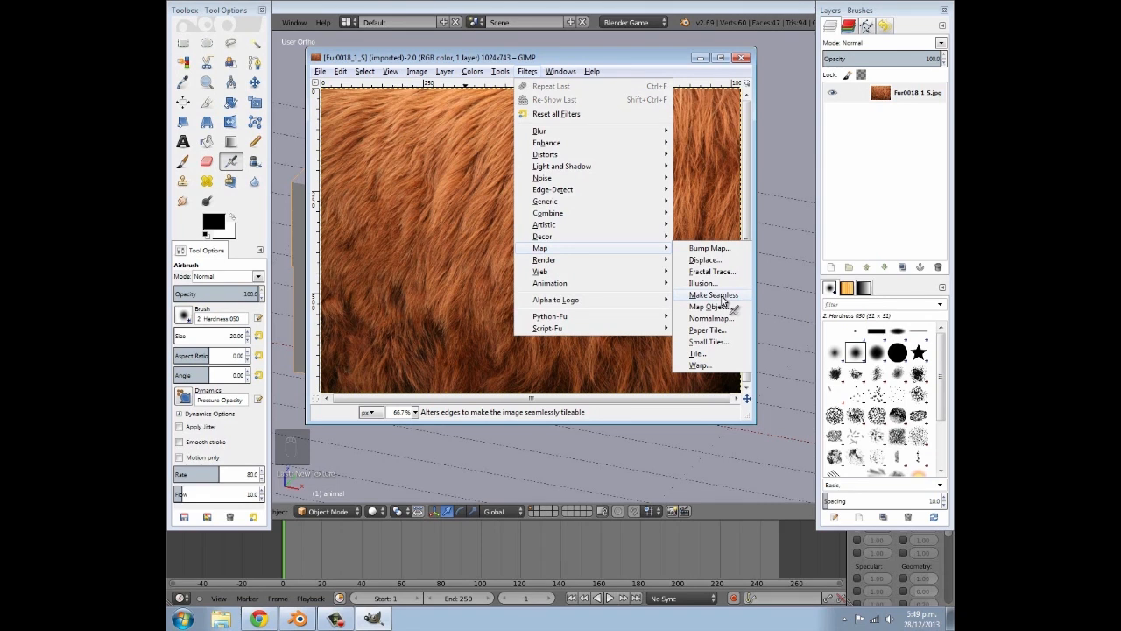
left_click(723, 301)
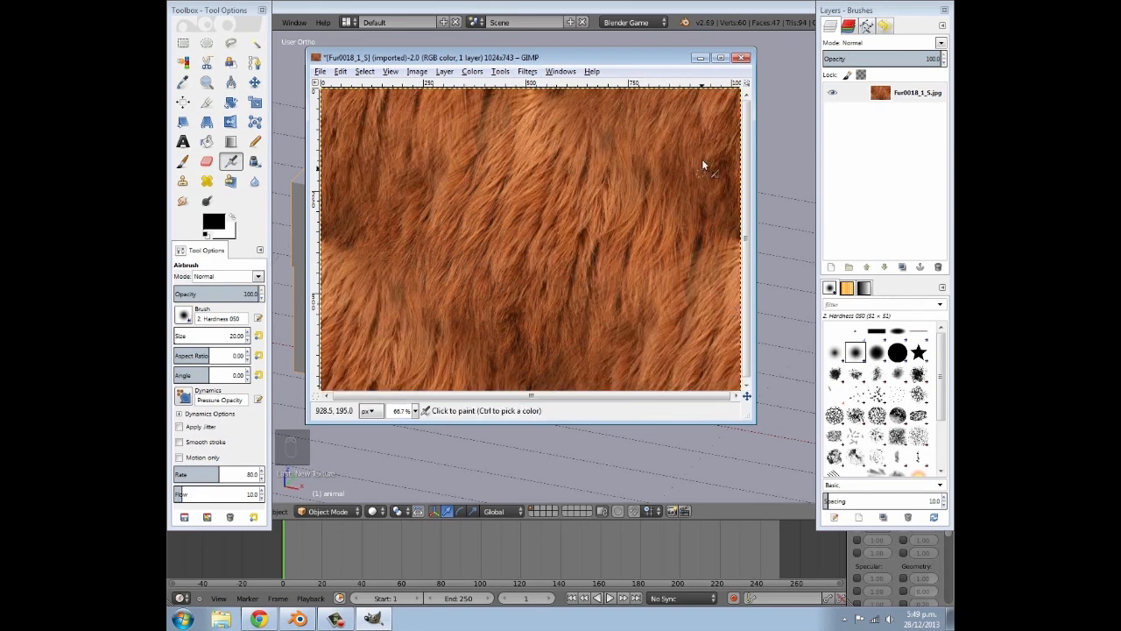
Overwrite Fur0018_1_S.jpg with the seamless version as a JPEG at quality 100
left_click(321, 73)
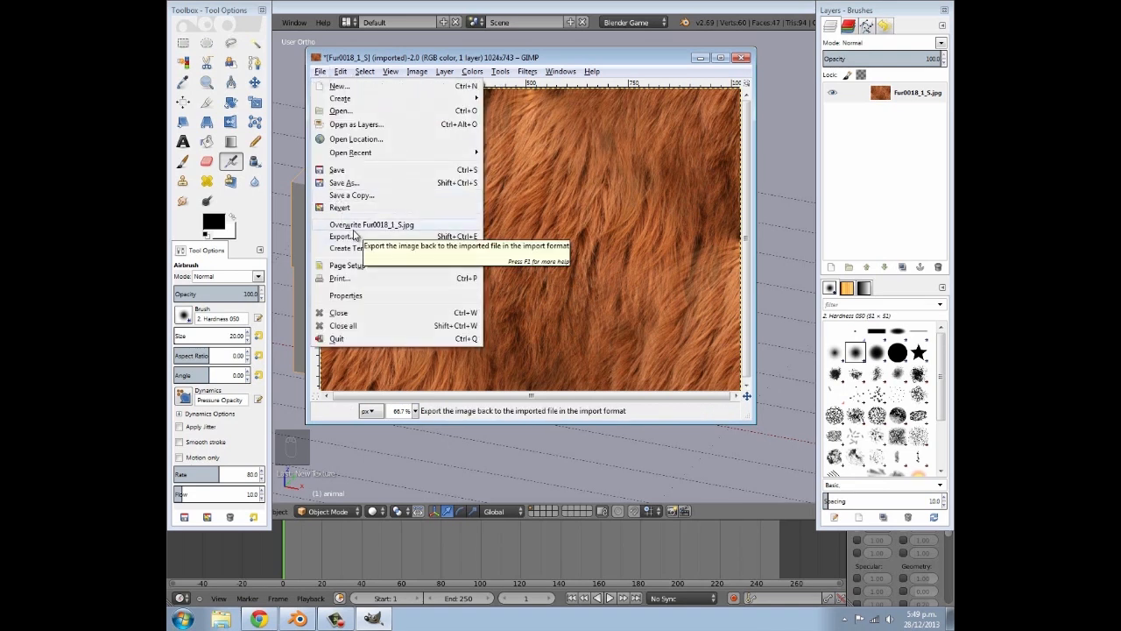
left_click(353, 230)
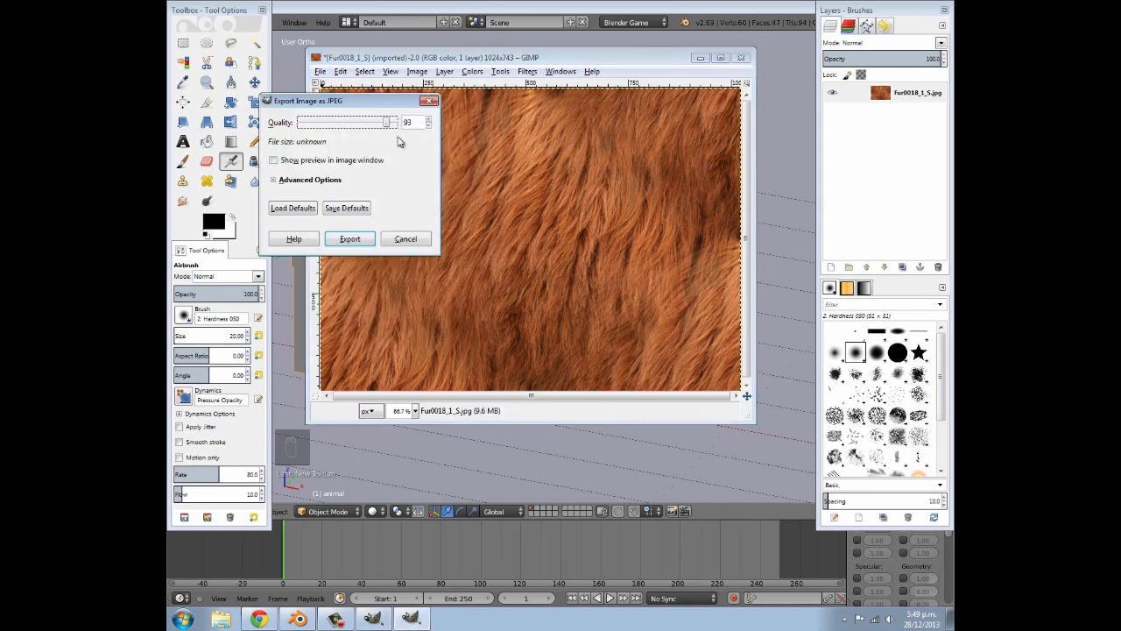
left_click_drag(436, 128, 443, 132)
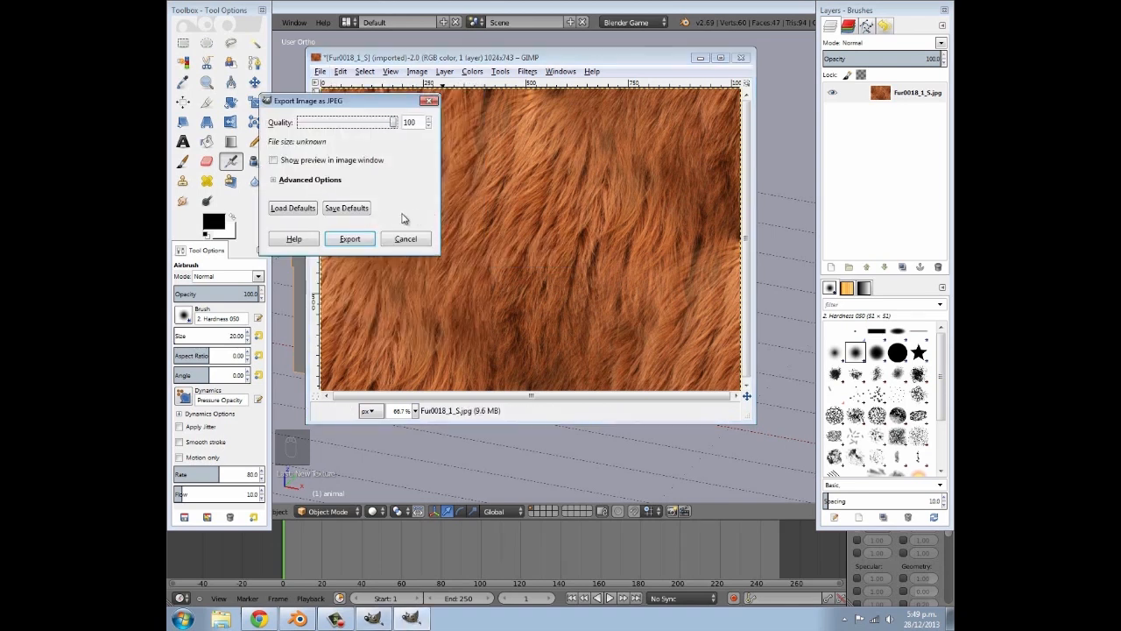
left_click(349, 239)
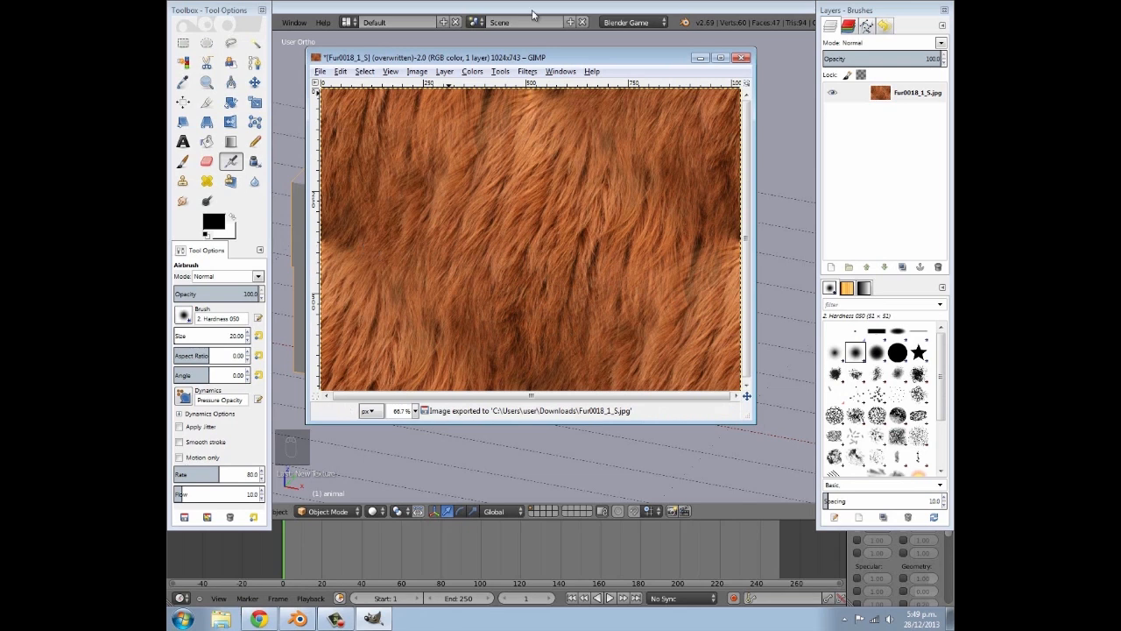
Close the fur image without saving it as a project and exit GIMP to return to Blender
left_click(742, 58)
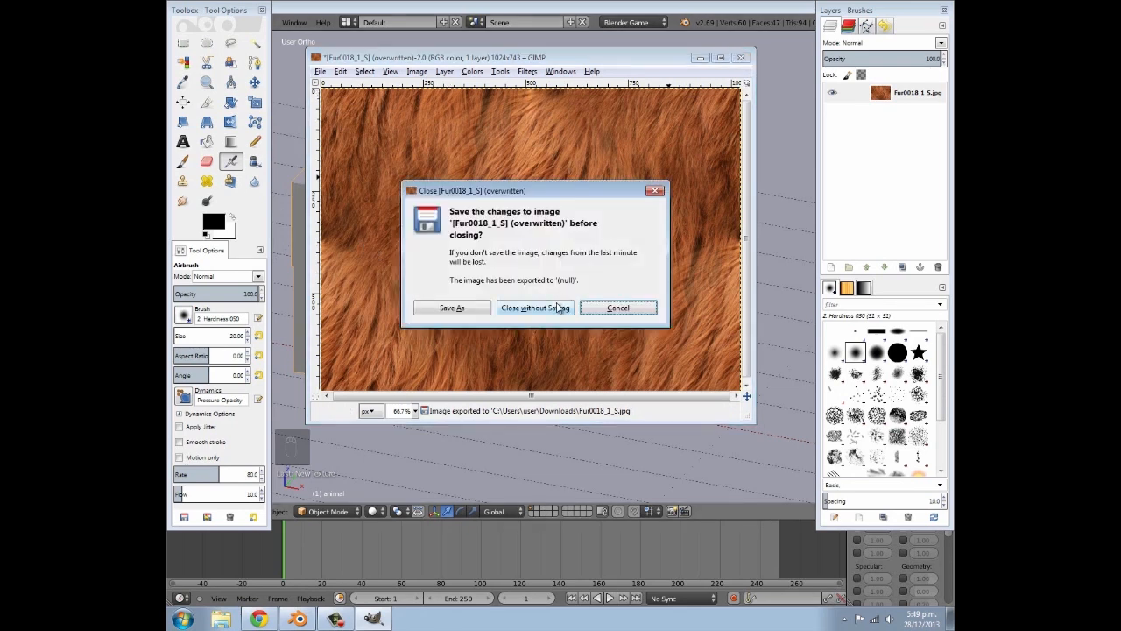
left_click(558, 307)
left_click(680, 58)
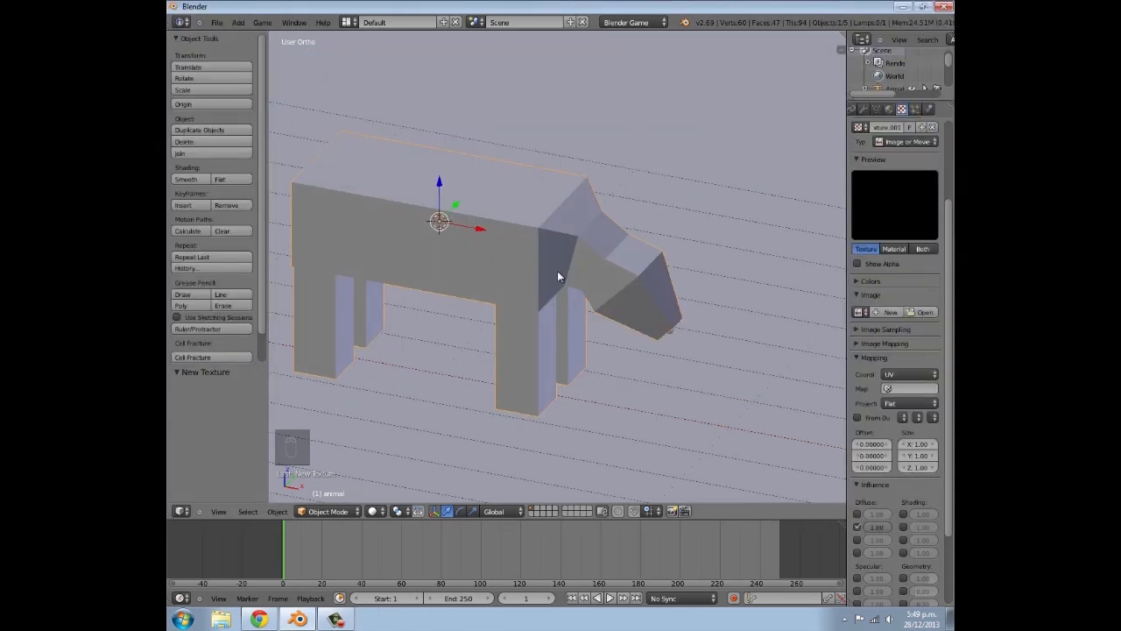
Switch the viewport to textured shading and load Fur0018_1_S.jpg from the Downloads folder as the animal's texture image
left_click(374, 510)
left_click(401, 454)
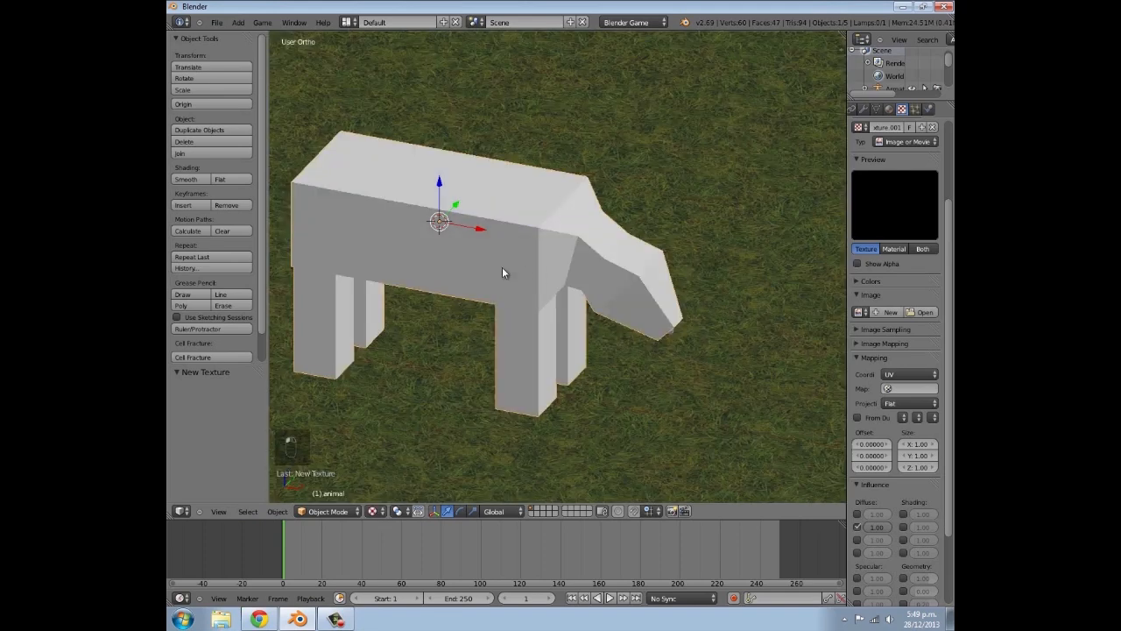
left_click(923, 313)
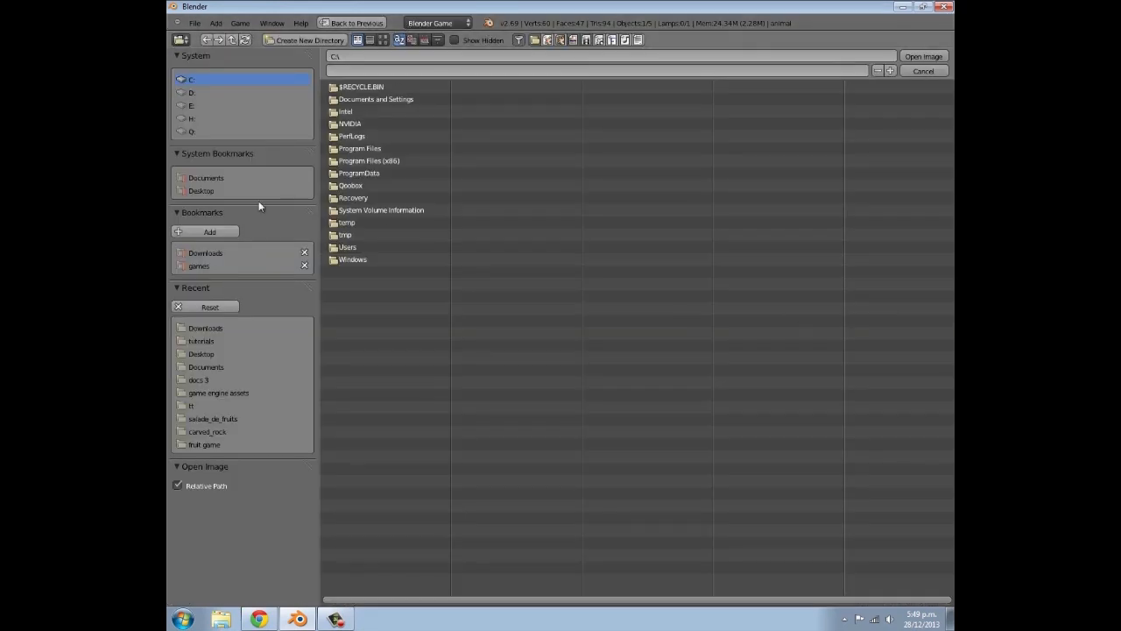
left_click(208, 252)
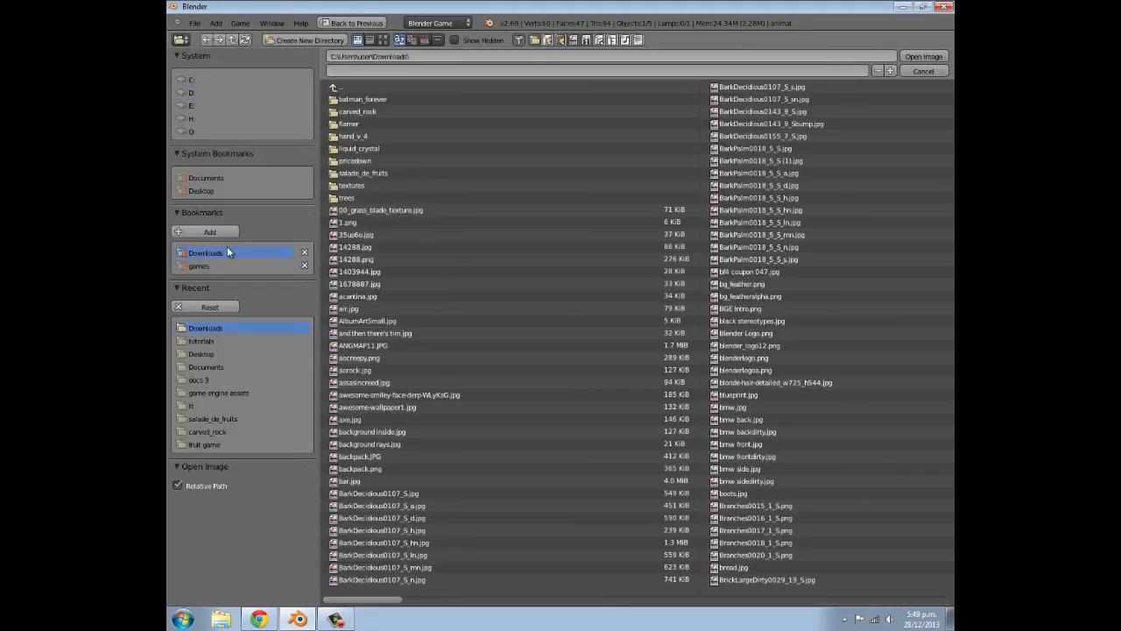
left_click(383, 39)
scroll(800, 250, "down", 3)
scroll(872, 147, "down", 15)
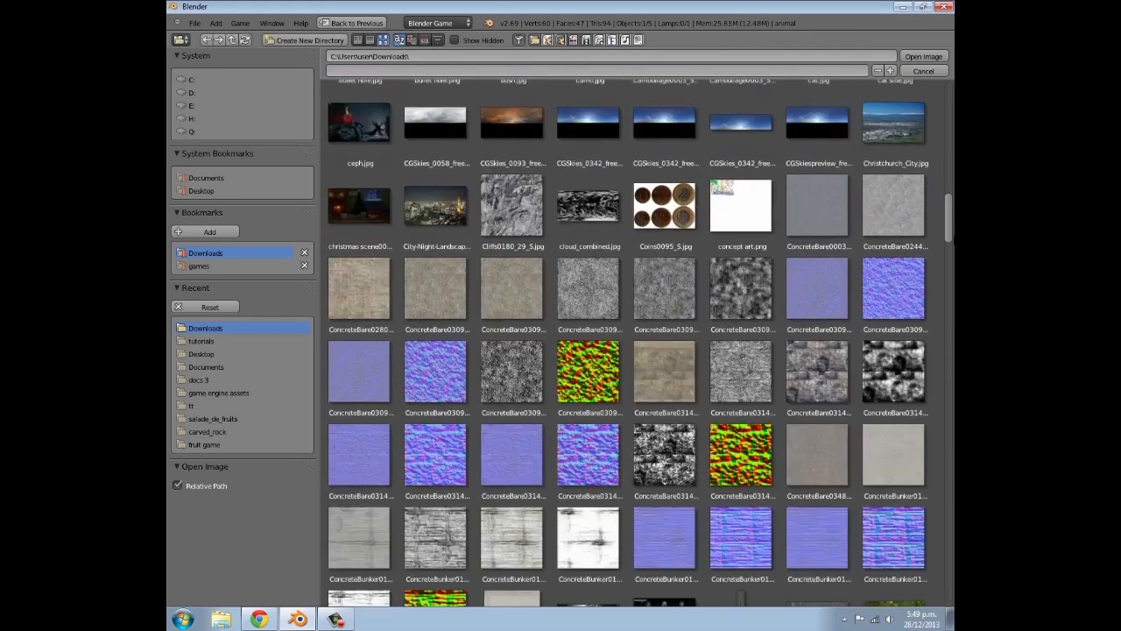
scroll(641, 341, "down", 10)
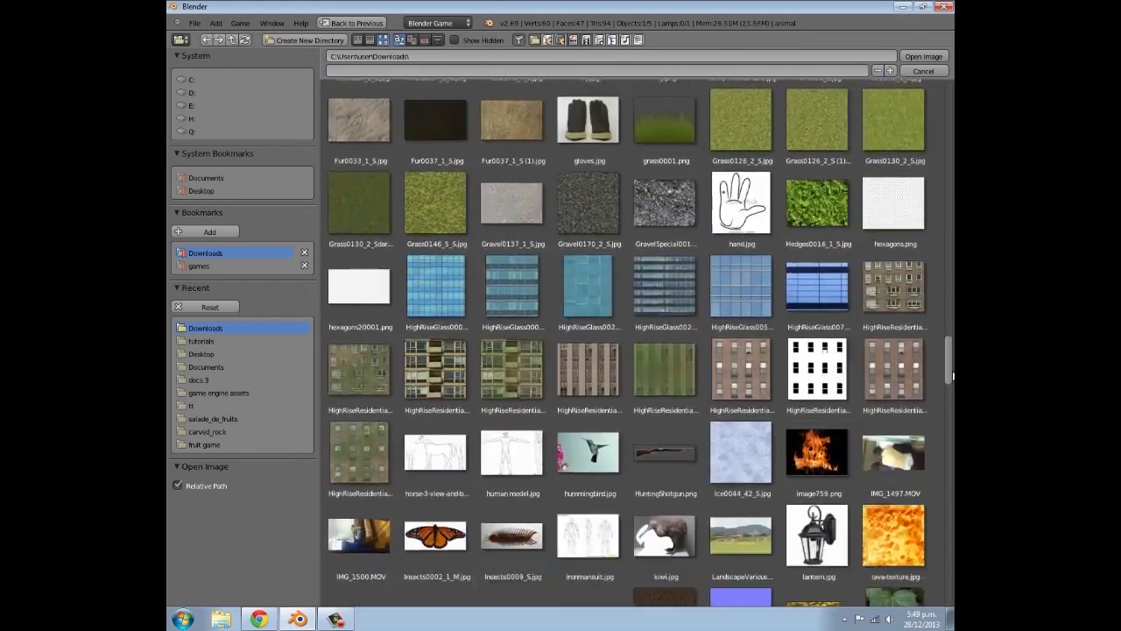
scroll(642, 341, "up", 6)
left_click(894, 517)
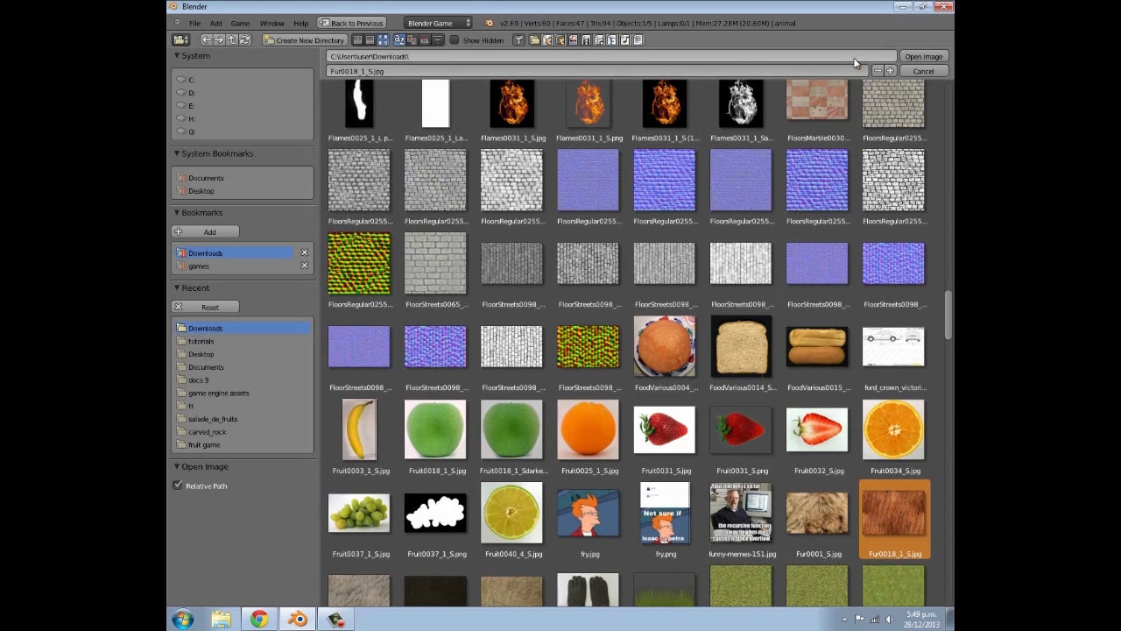
left_click(920, 56)
Apply the animal object's scale in Object Mode
scroll(462, 282, "down", 4)
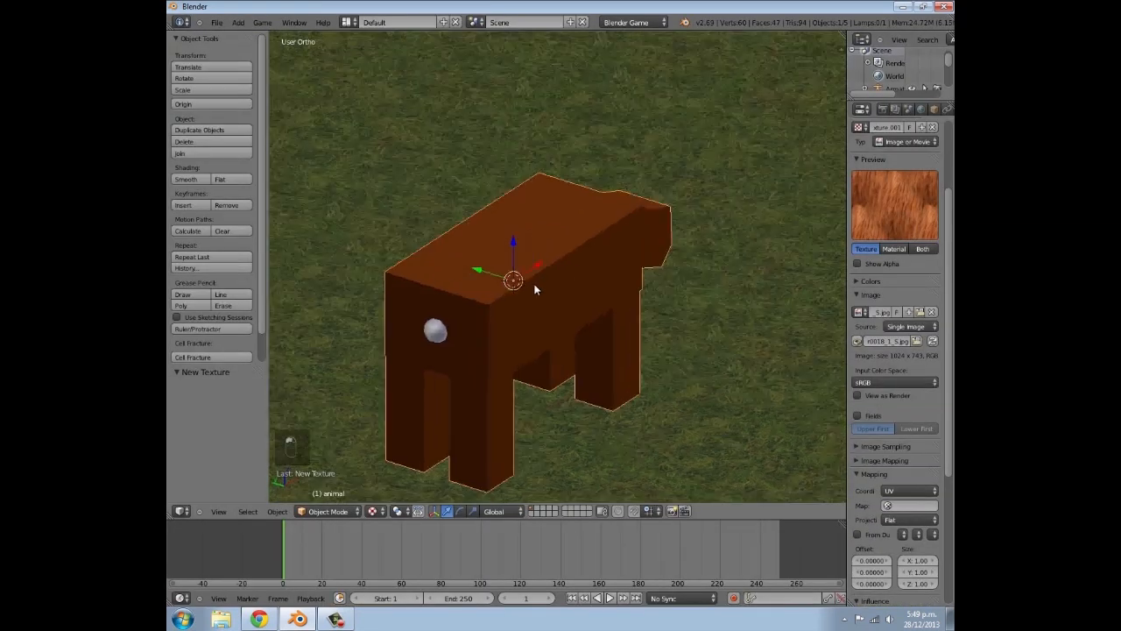
scroll(894, 350, "down", 5)
middle_click_drag(634, 312, 593, 297)
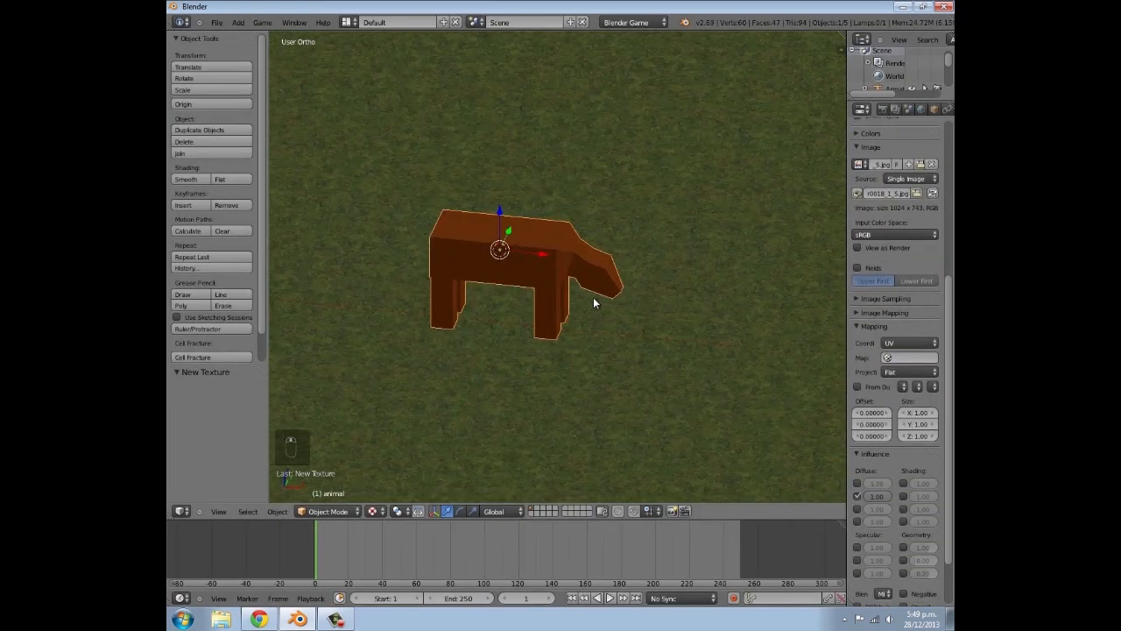
key("Tab")
key("Tab")
key("ctrl+a")
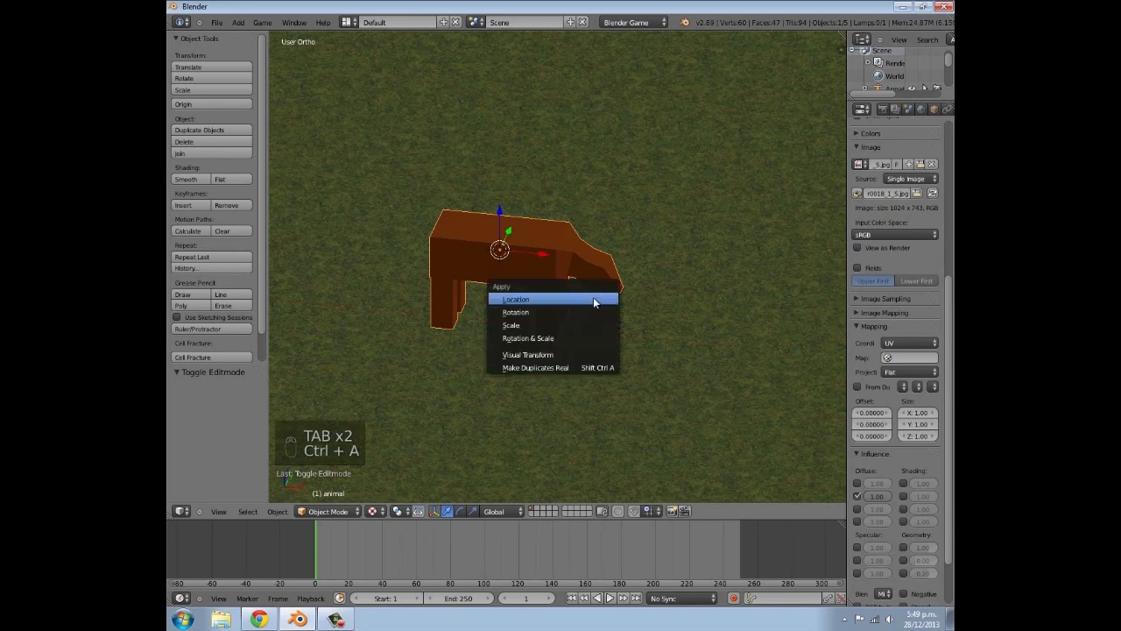
left_click(588, 321)
Unwrap the animal's entire mesh with Smart UV Project, using an angle limit of 66 and an island margin of 0
key("Tab")
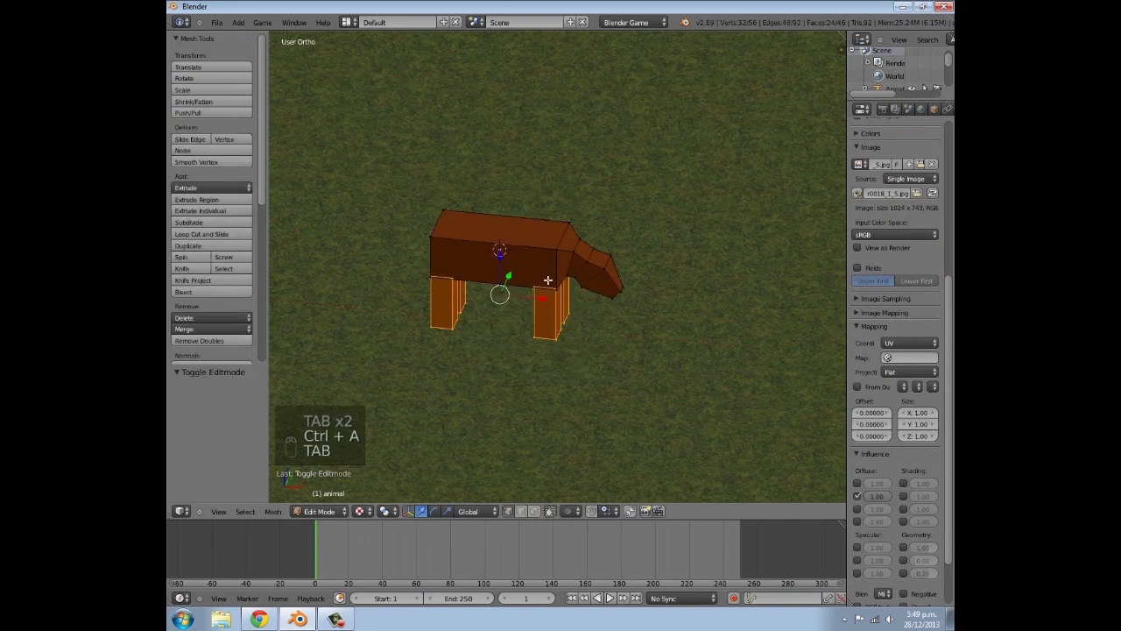
key("a")
key("a")
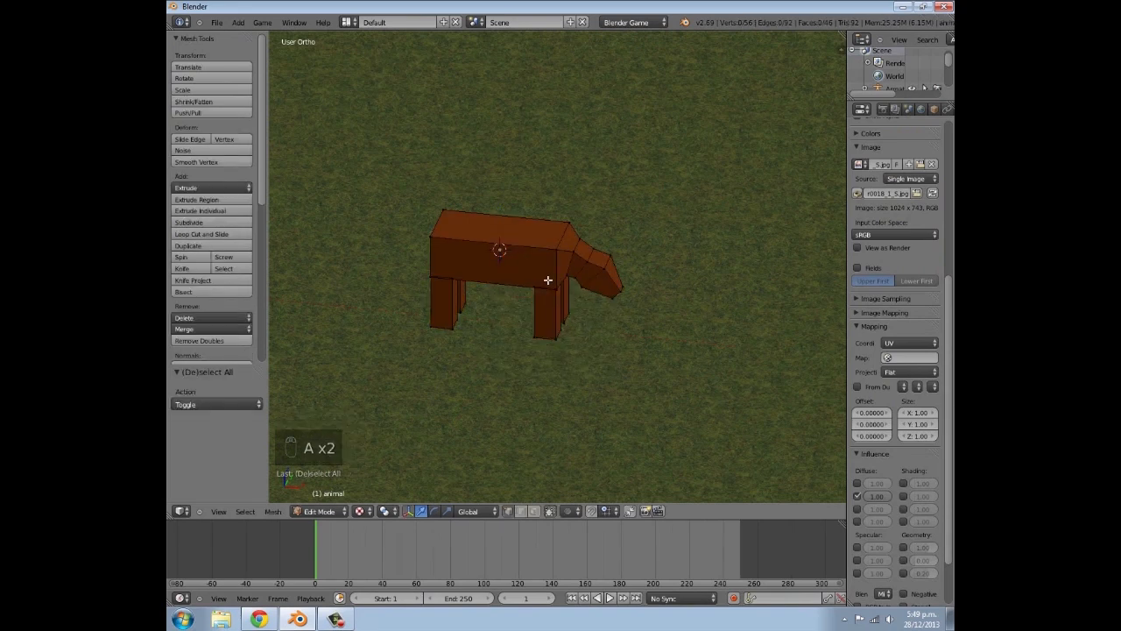
key("a")
key("u")
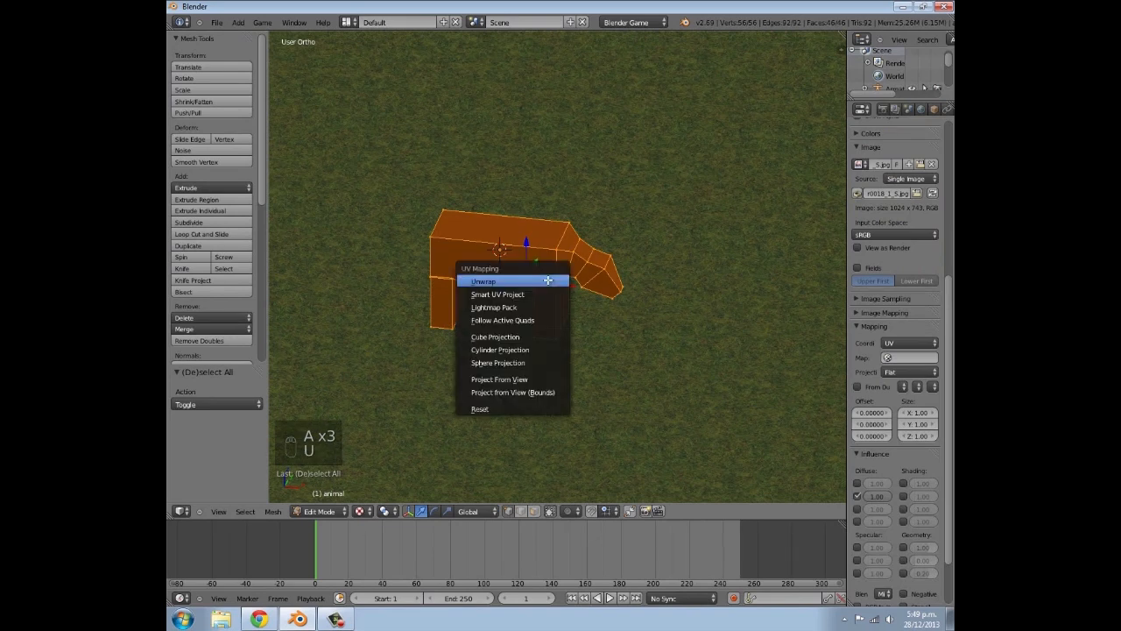
left_click(526, 294)
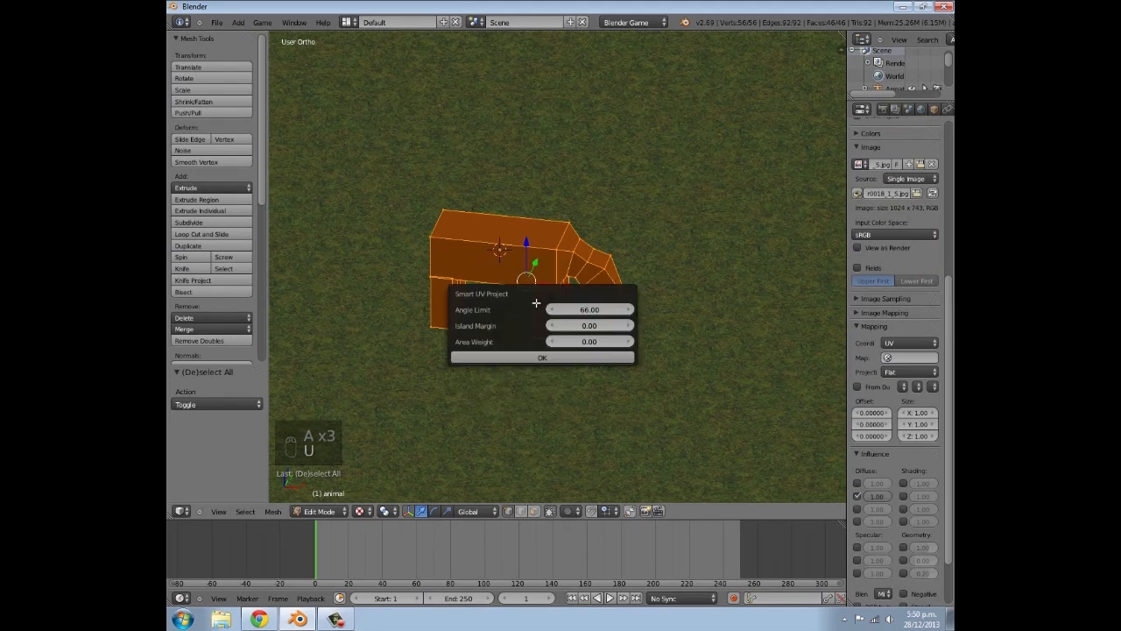
left_click(540, 357)
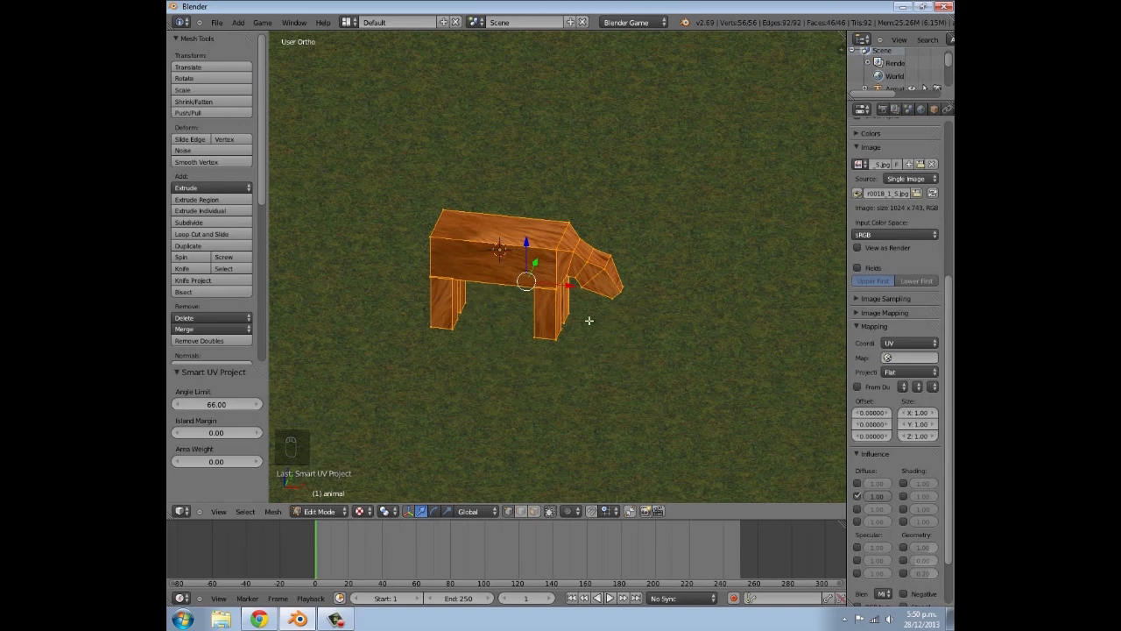
Split the 3D view into two side-by-side areas and make the new one a UV/Image Editor
key("Tab")
scroll(607, 327, "up", 6)
scroll(505, 336, "down", 3)
left_click_drag(808, 48, 585, 414)
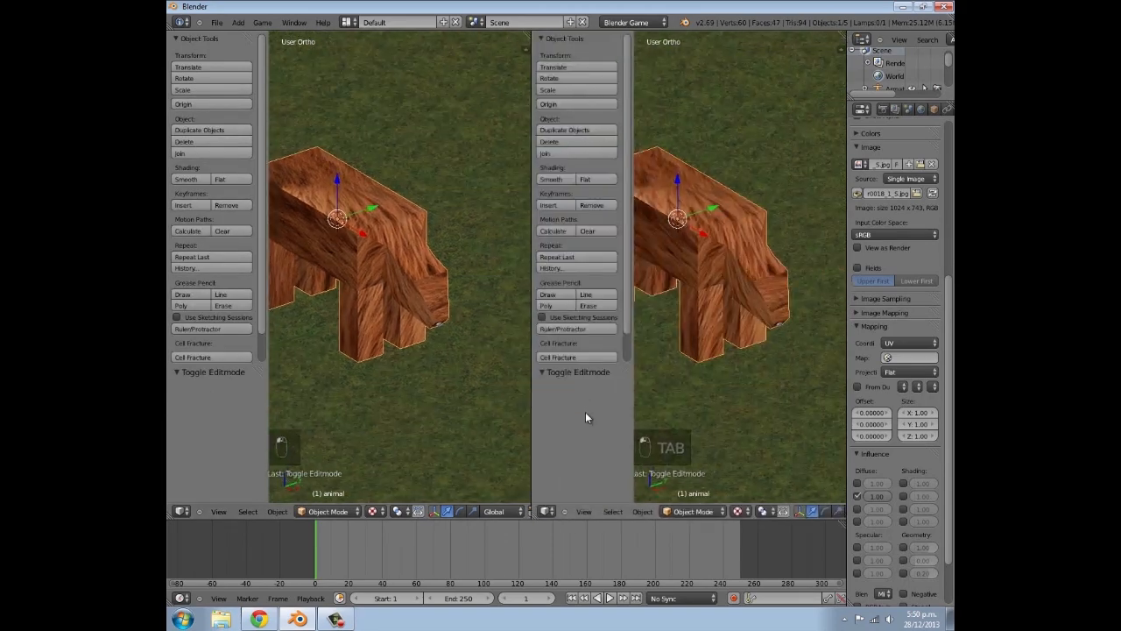
left_click(548, 511)
left_click(572, 418)
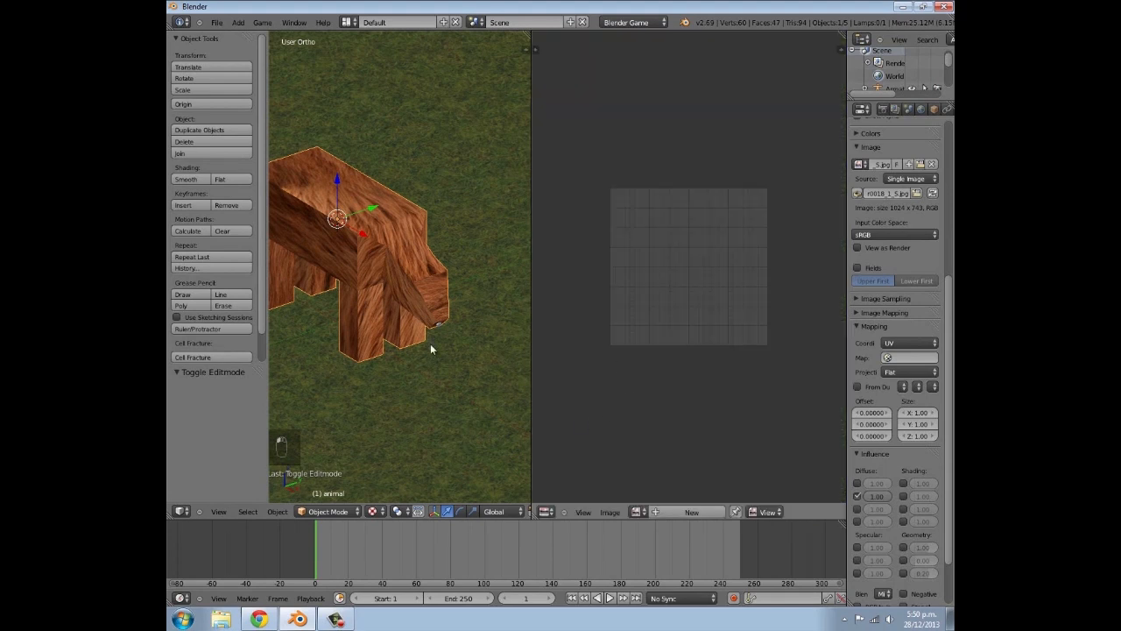
Scale all of the animal's UVs up uniformly by about 2.7 and check the fur on the model
key("Tab")
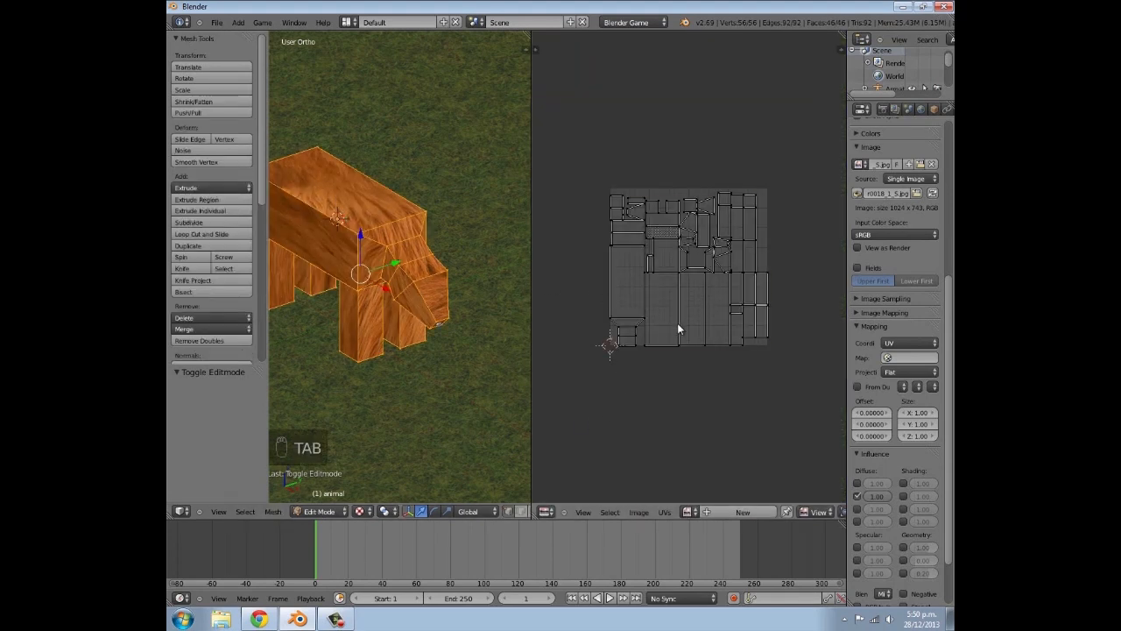
key("a")
key("a")
key("s")
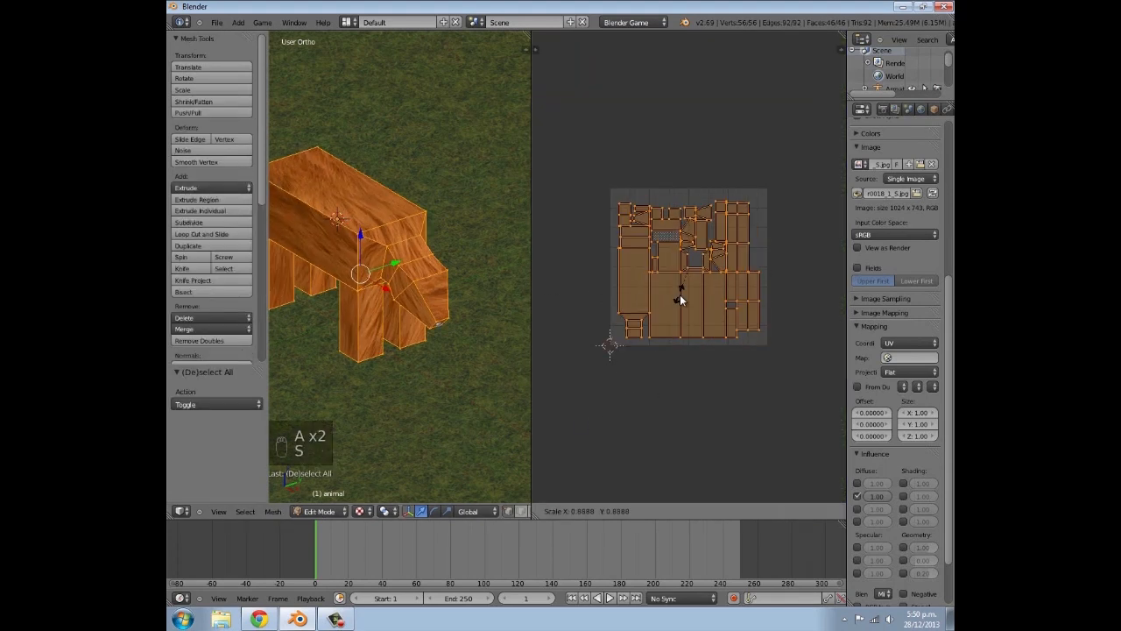
left_click(700, 352)
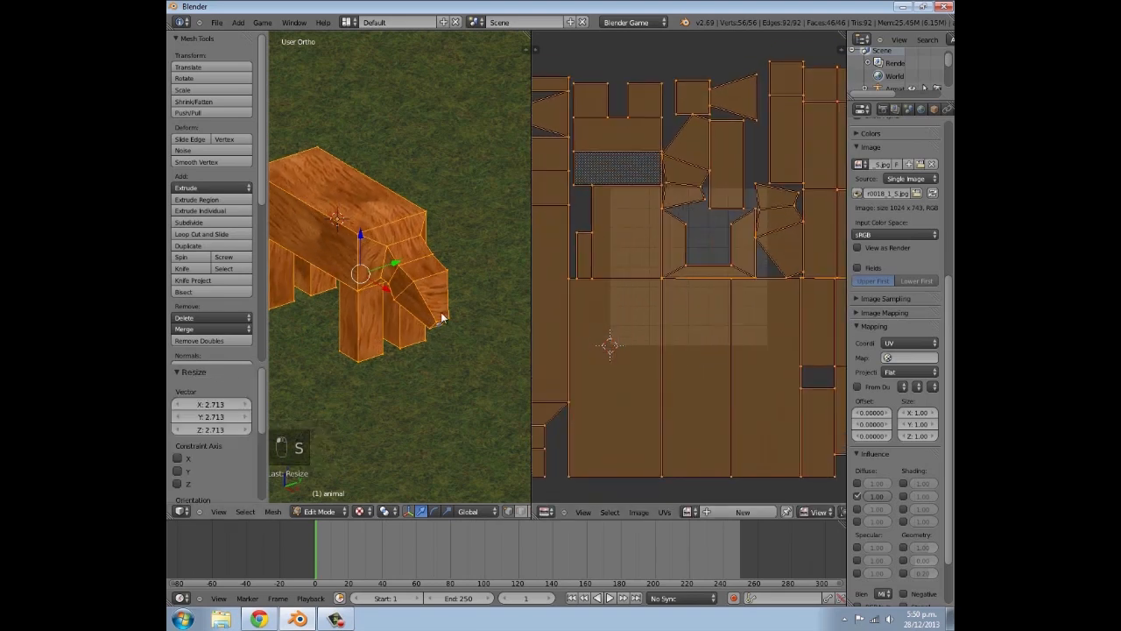
key("Tab")
middle_click_drag(493, 303, 371, 323)
Stretch all of the animal's UVs slightly along Y and check the fur on the model
key("Tab")
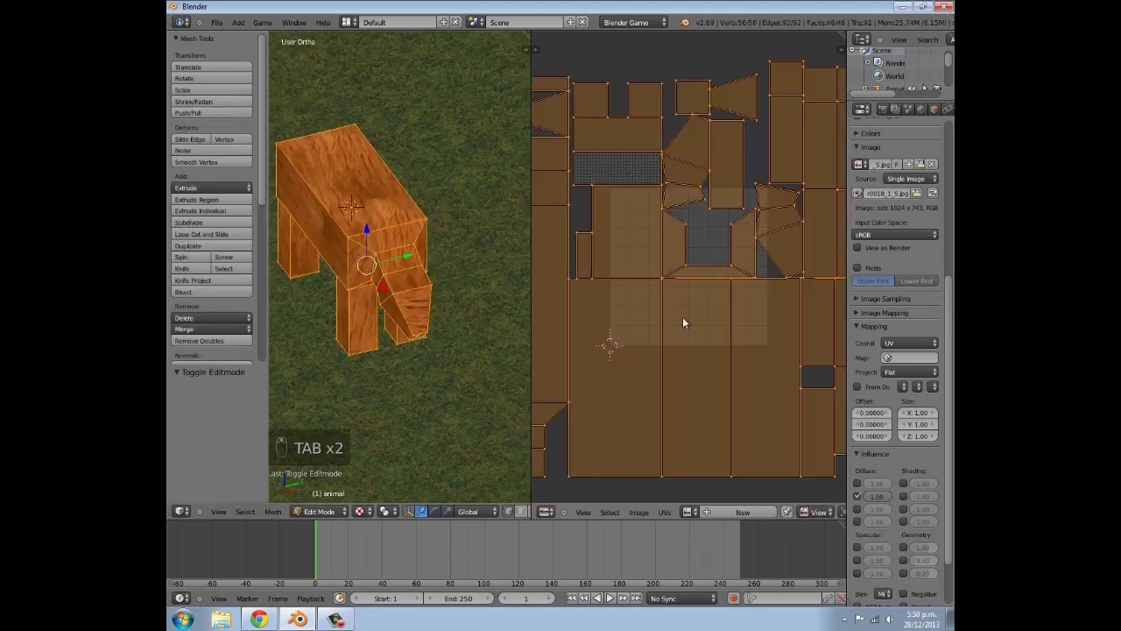
key("s")
key("y")
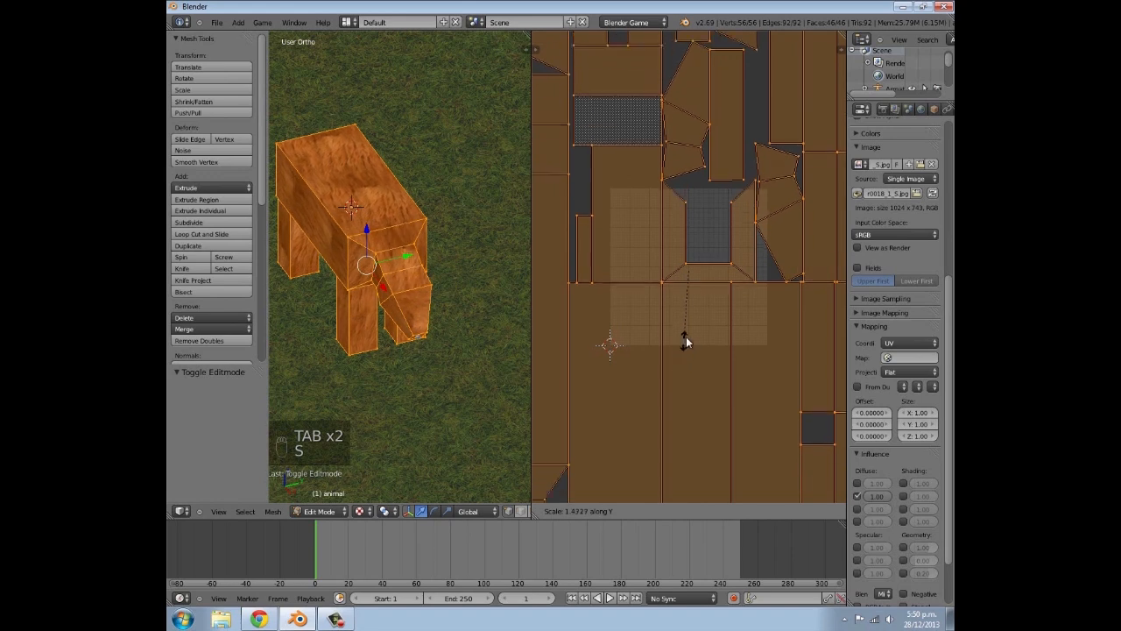
left_click(690, 321)
key("Tab")
scroll(412, 298, "down", 3)
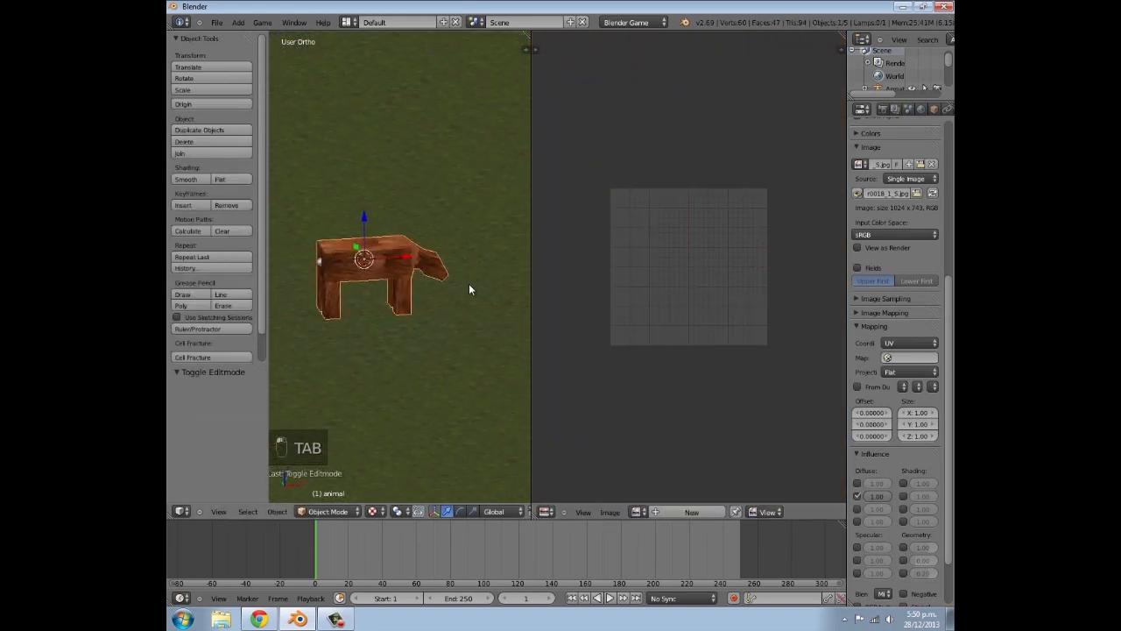
scroll(425, 301, "up", 8)
Narrow all of the animal's UVs along X to about 0.8 of their width
key("Tab")
key("s")
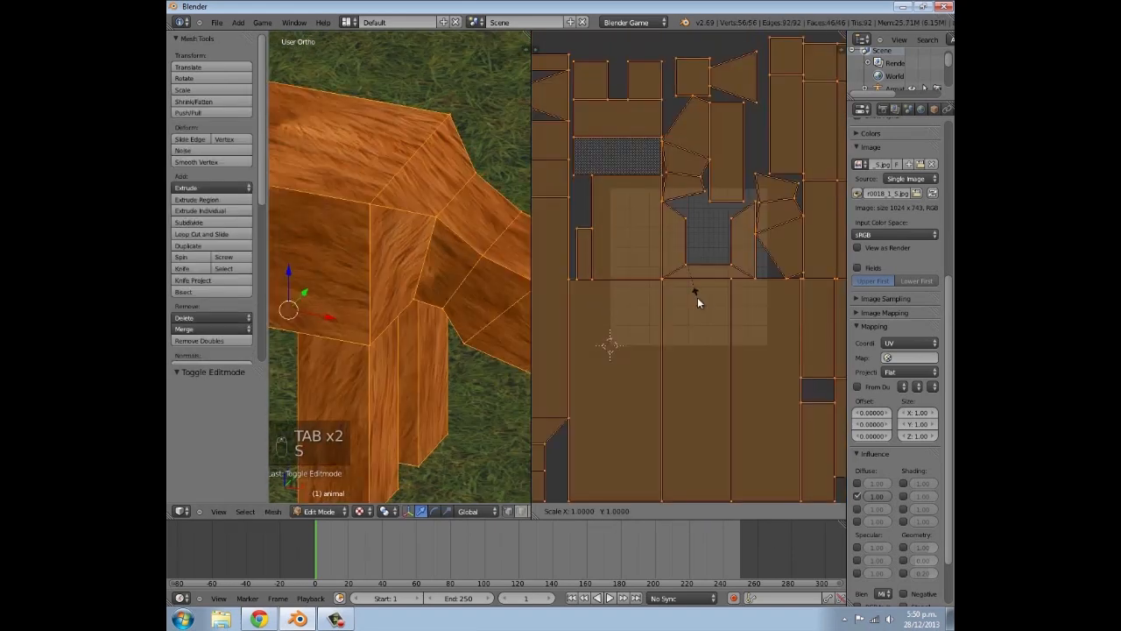
key("x")
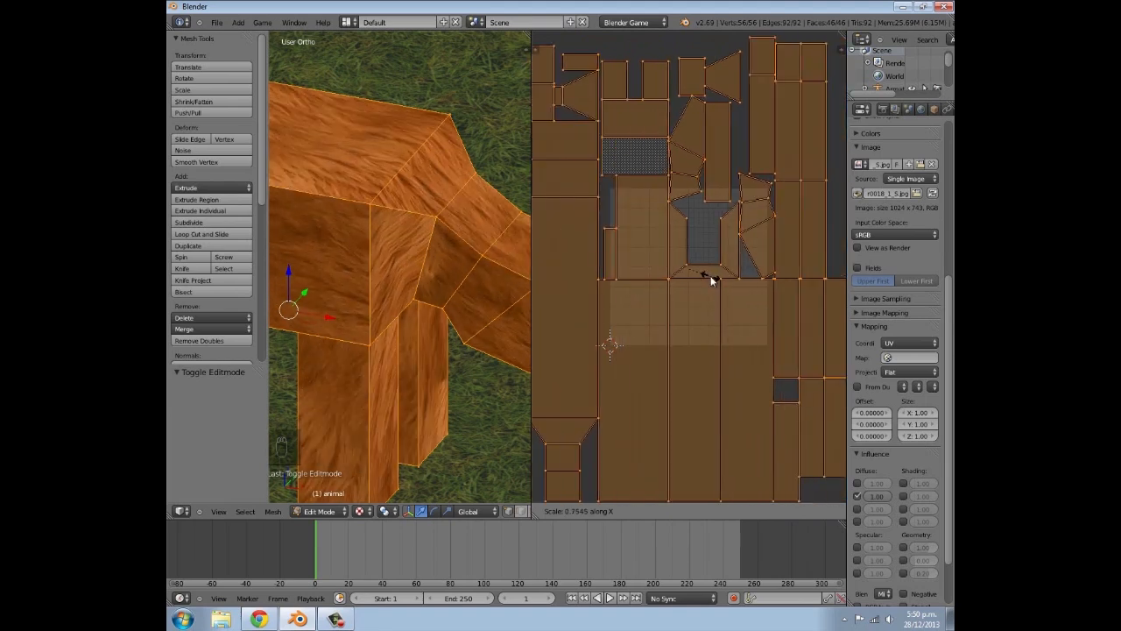
left_click(700, 282)
key("Tab")
scroll(425, 316, "down", 8)
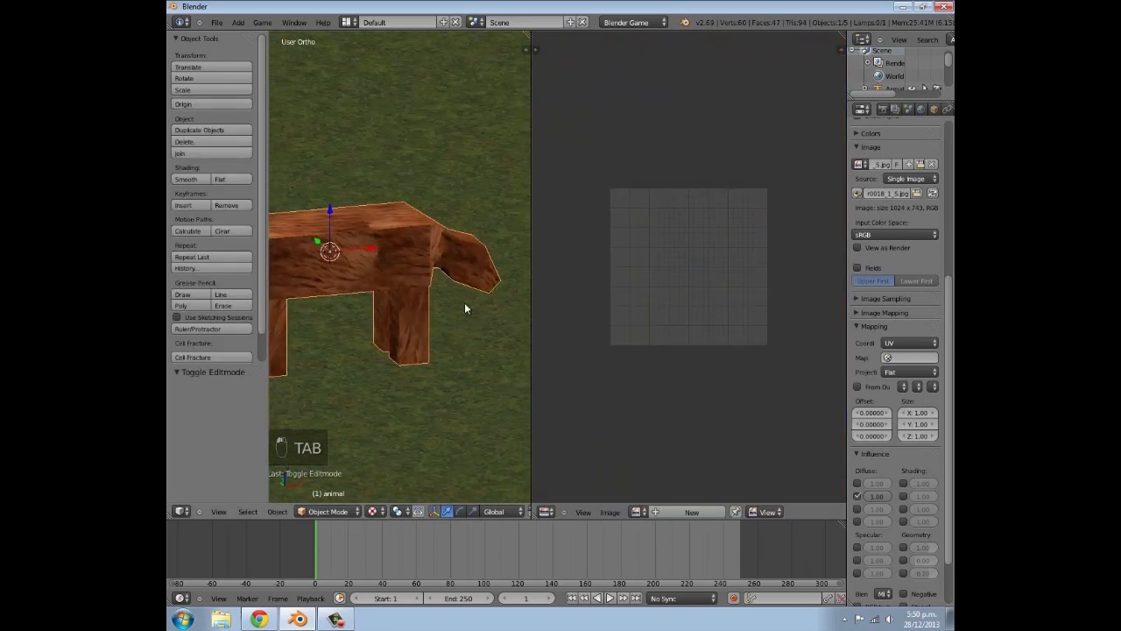
Rotate the animal's complete UV layout by 90 degrees and check the fur direction on the model
key("Tab")
key("r")
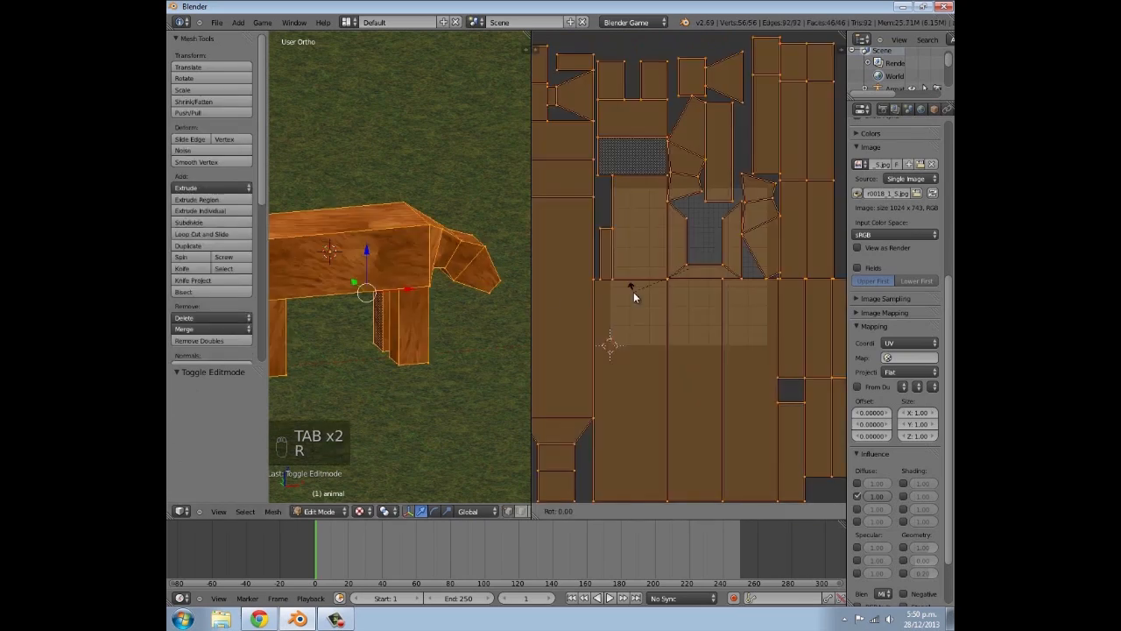
left_click(634, 292)
key("Tab")
mouse_move(435, 298)
middle_mouse_down()
mouse_move(329, 292)
mouse_move(445, 293)
middle_mouse_up()
scroll(330, 292, "down", 4)
scroll(447, 294, "up", 3)
Rotate the UV layout a further 90 degrees so the fur runs along the animal's body
key("Tab")
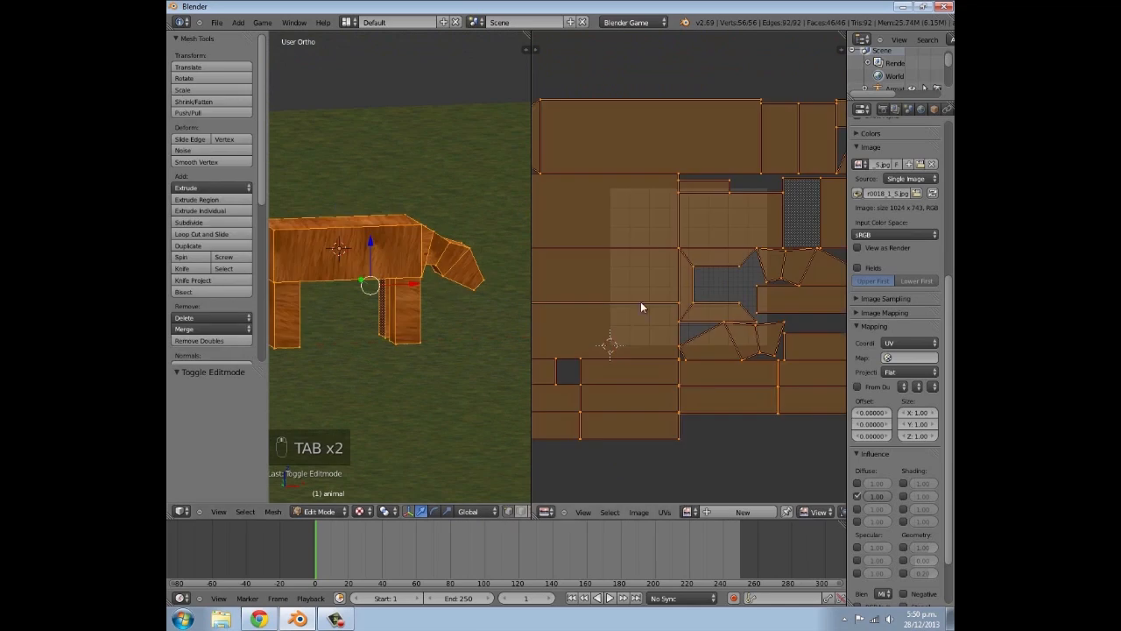
key("r")
left_click(641, 304)
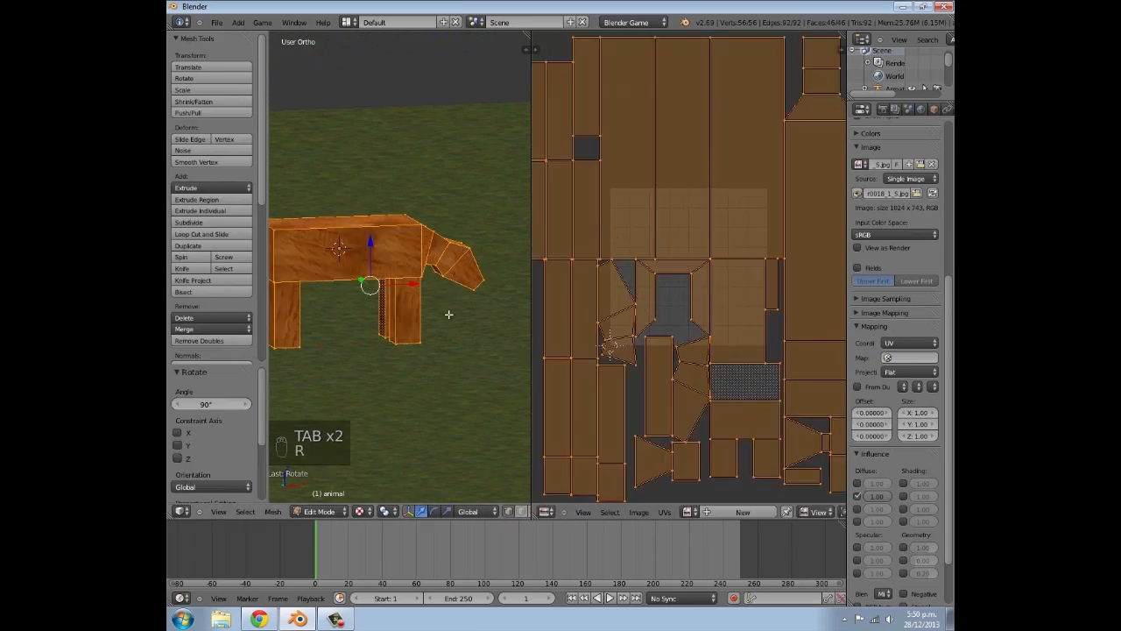
key("Tab")
middle_click_drag(435, 314, 377, 334)
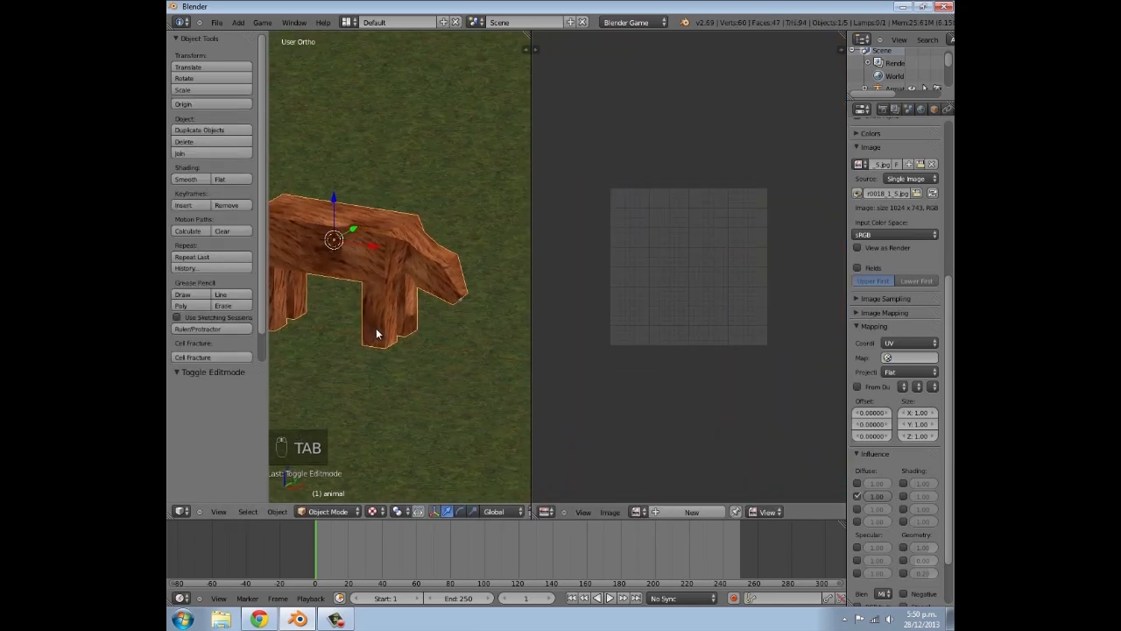
Merge the UV/Image Editor area back into the 3D view and inspect the textured animal from the front
left_click_drag(526, 50, 623, 115)
scroll(579, 193, "down", 3)
scroll(568, 267, "up", 6)
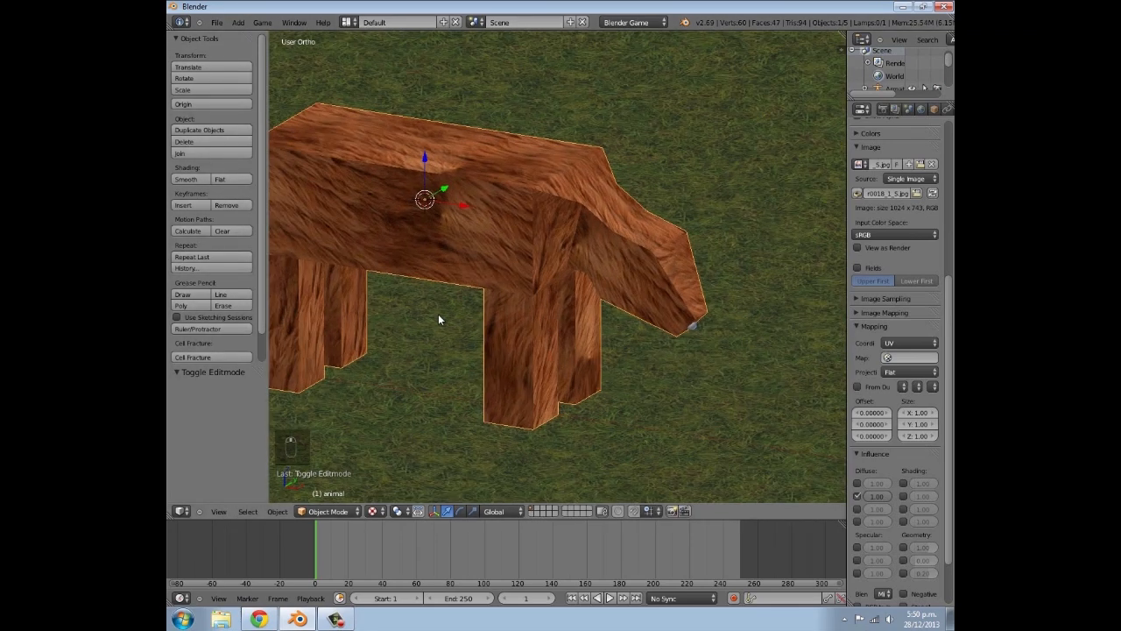
key("KP_1")
scroll(437, 314, "up", 3)
scroll(544, 259, "down", 3)
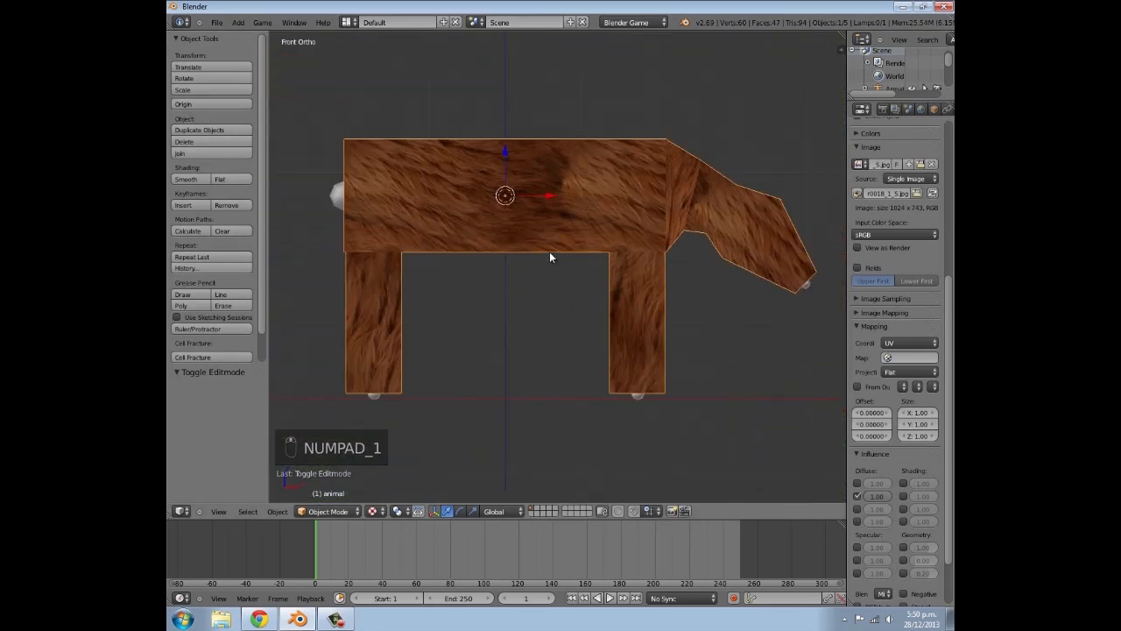
middle_click_drag(581, 235, 528, 233)
scroll(528, 233, "down", 3)
Parent the animal mesh to its armature using Armature Deform With Automatic Weights
key("a")
key("a")
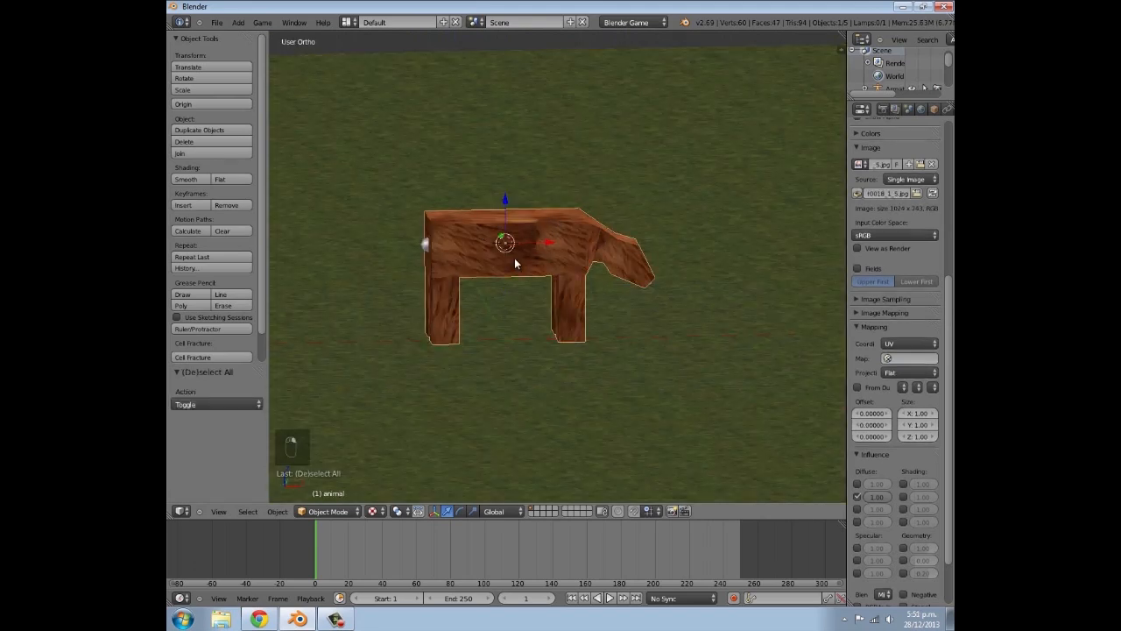
key("z")
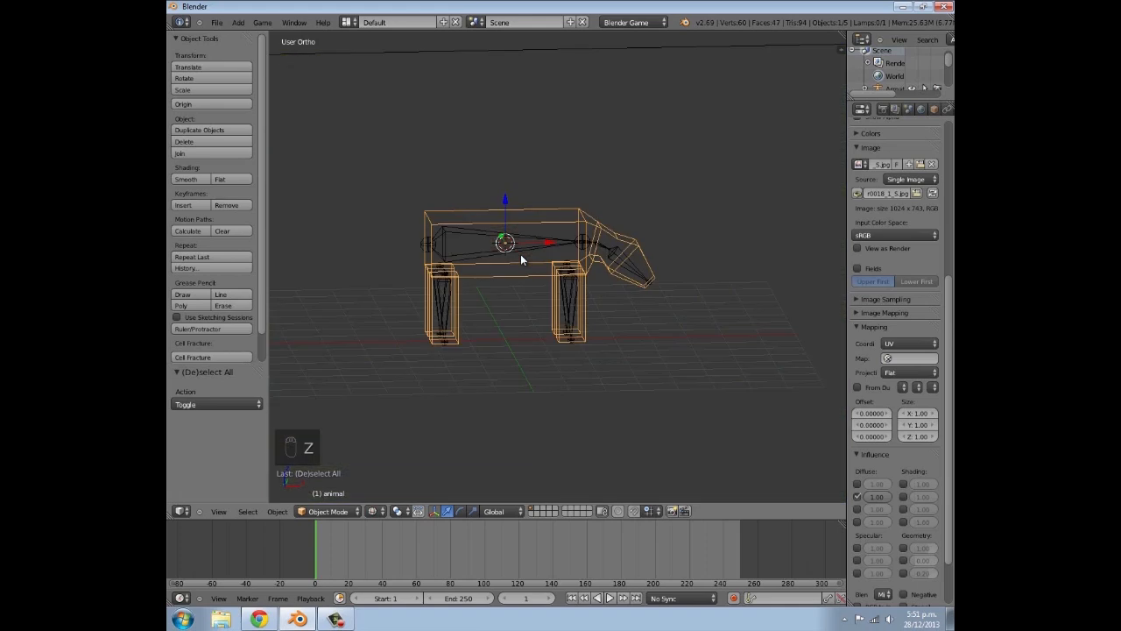
right_click(472, 238, "shift")
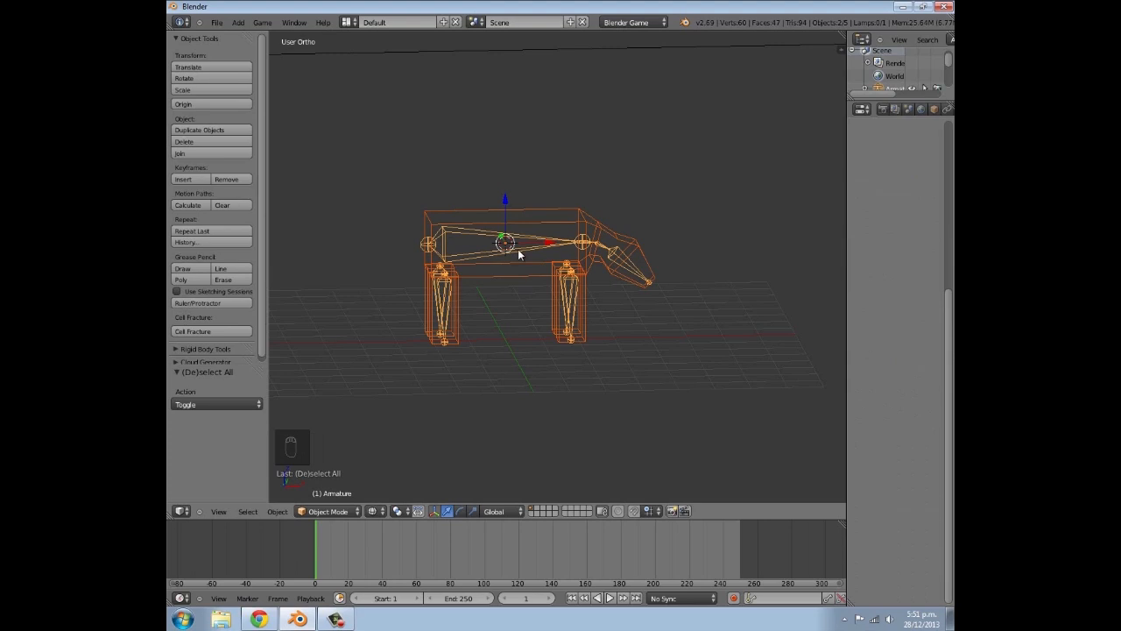
key("ctrl+p")
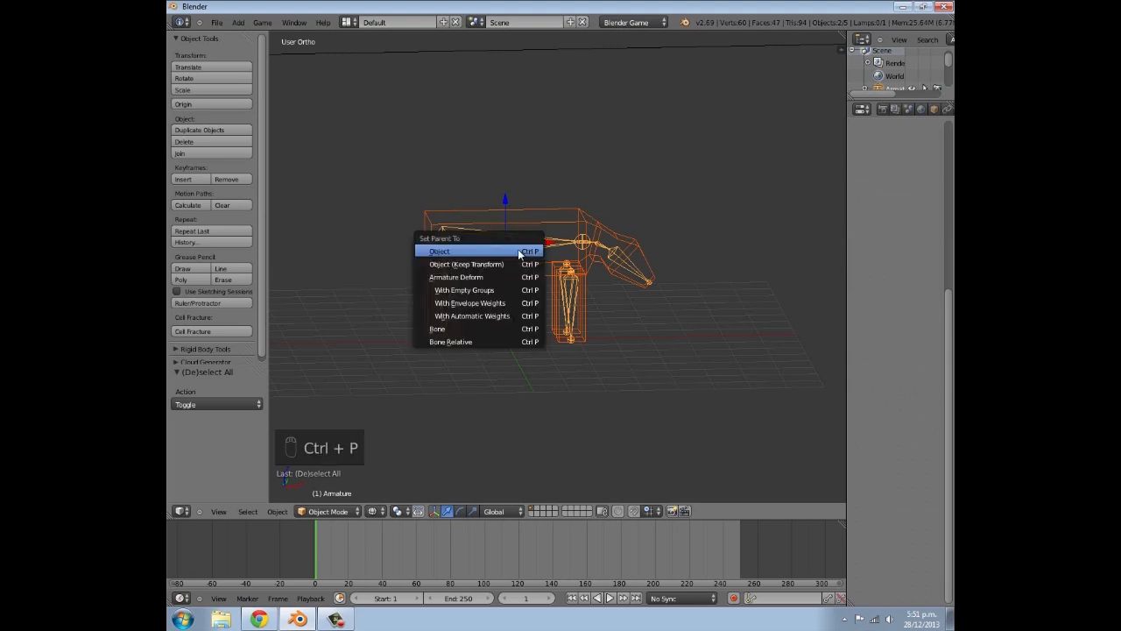
left_click(506, 316)
middle_click_drag(528, 291, 532, 282)
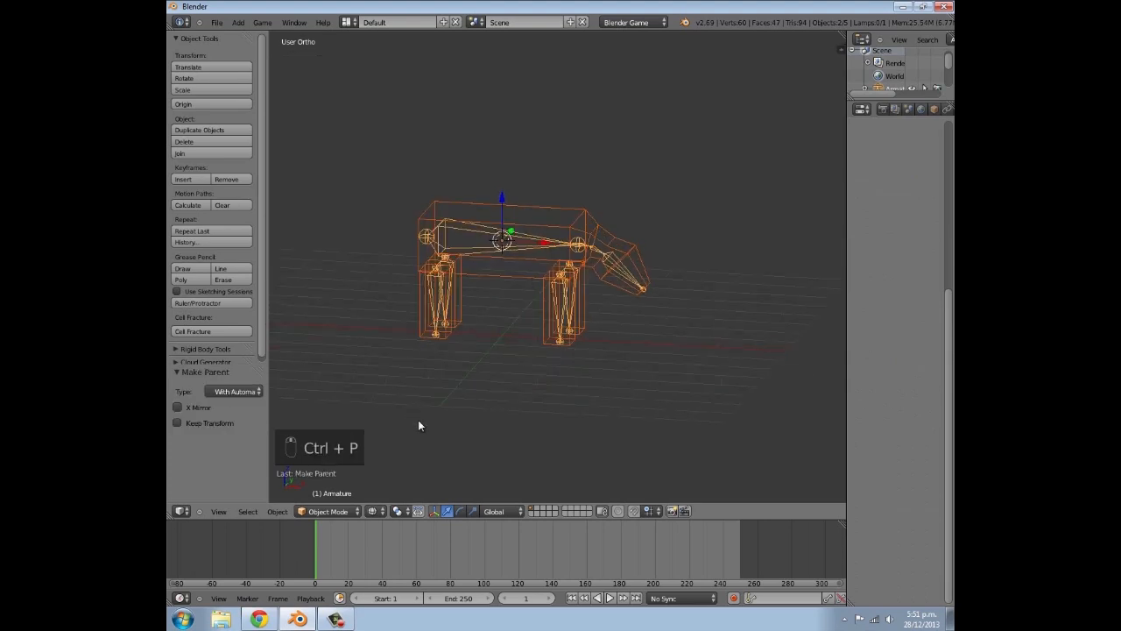
Select only the armature and switch it to Pose Mode
right_click(497, 253)
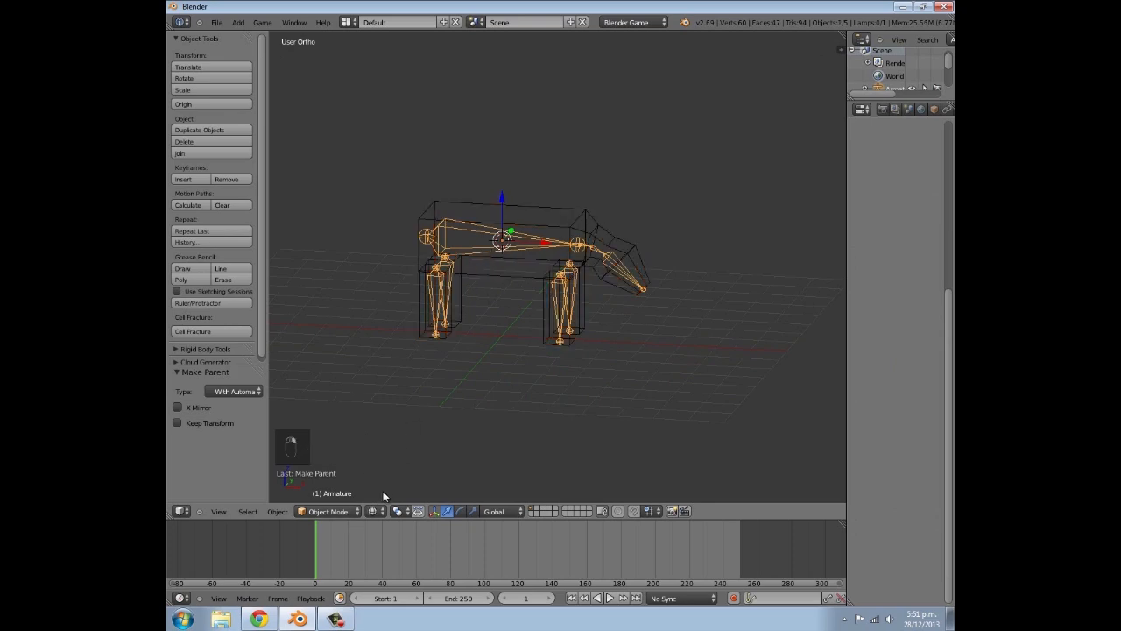
left_click(328, 512)
left_click(325, 470)
middle_click_drag(473, 370, 502, 331)
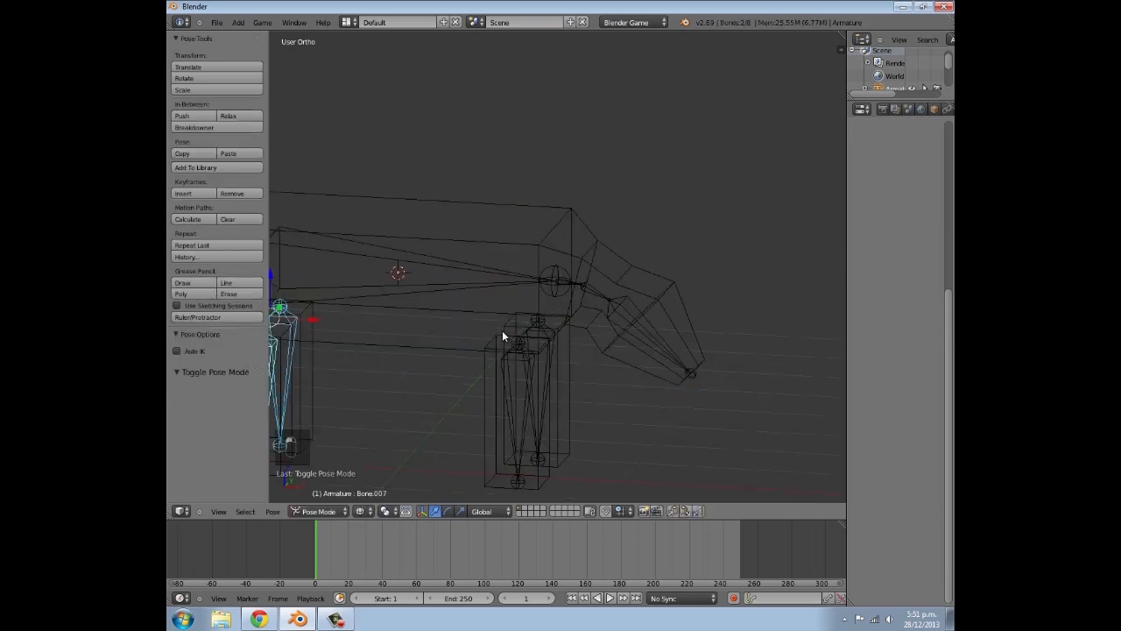
Try rotating each of the animal's two rear leg bones about the global Y axis, undoing each test
scroll(359, 361, "down", 5)
right_click(442, 315)
key("r")
key("y")
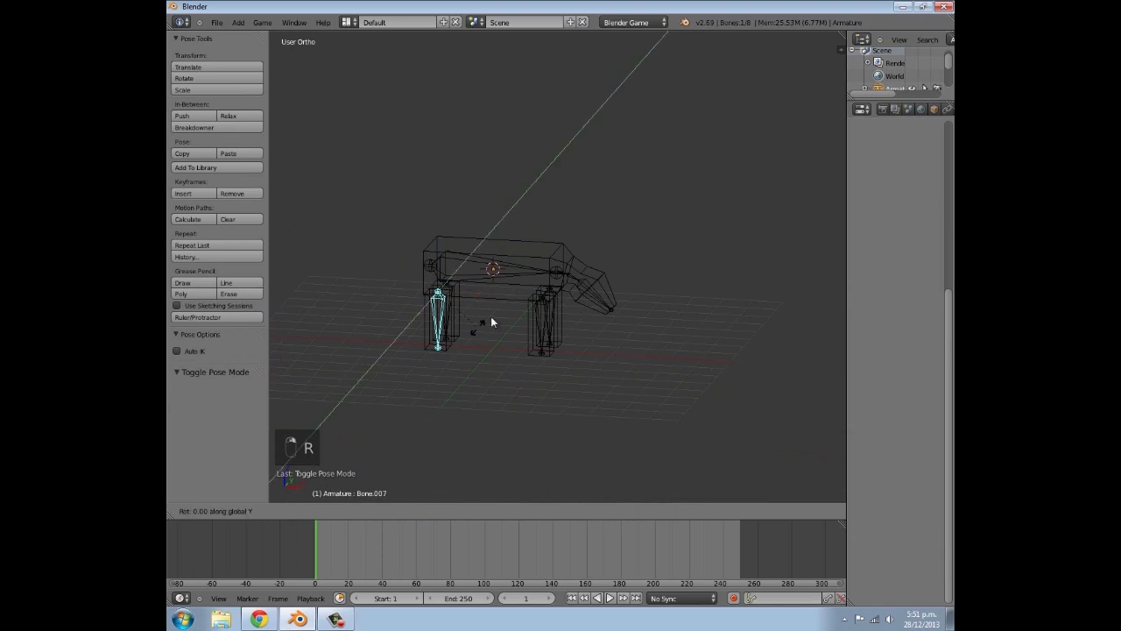
right_click(486, 341)
key("ctrl+z")
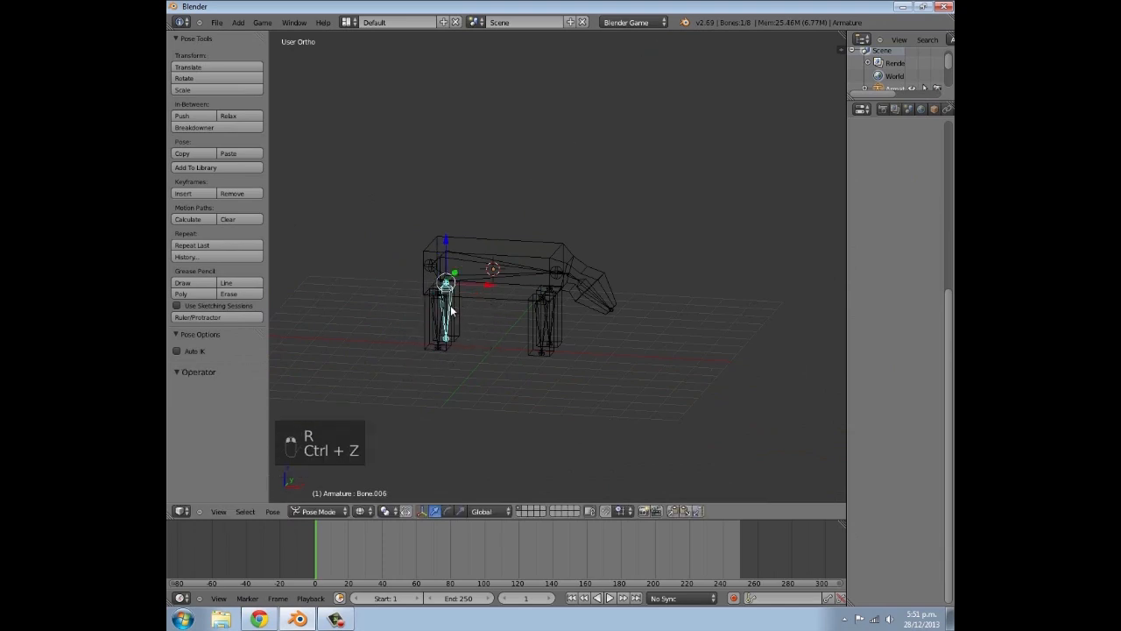
key("r")
left_click(534, 312)
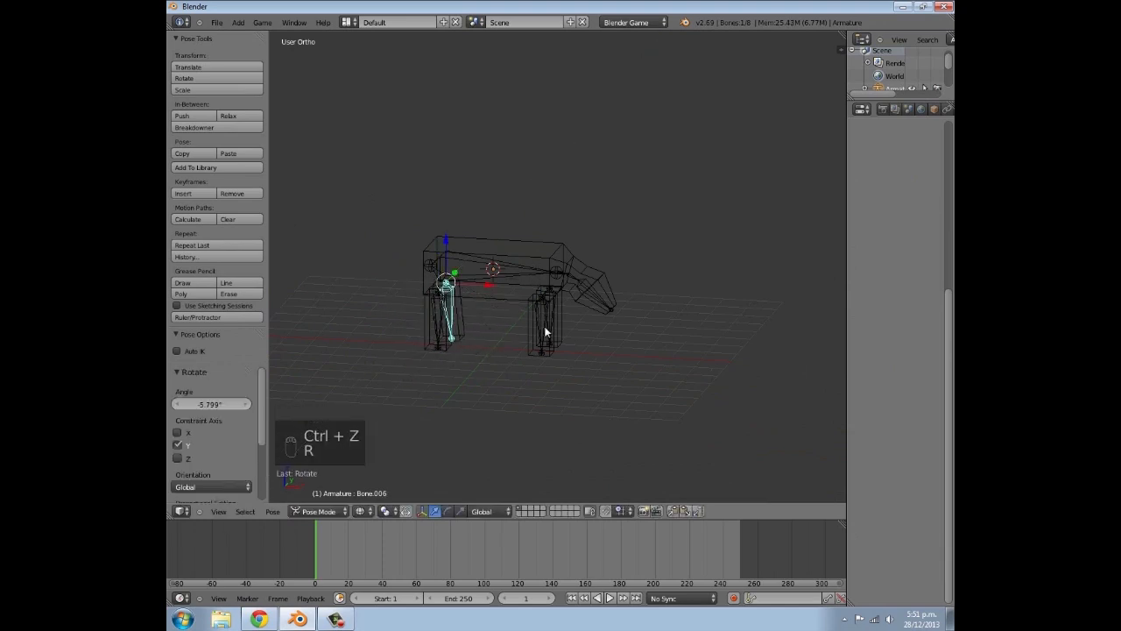
key("ctrl+z")
Try swinging the head bone downward to test the head deformation, and undo the pose
right_click(583, 288)
key("g")
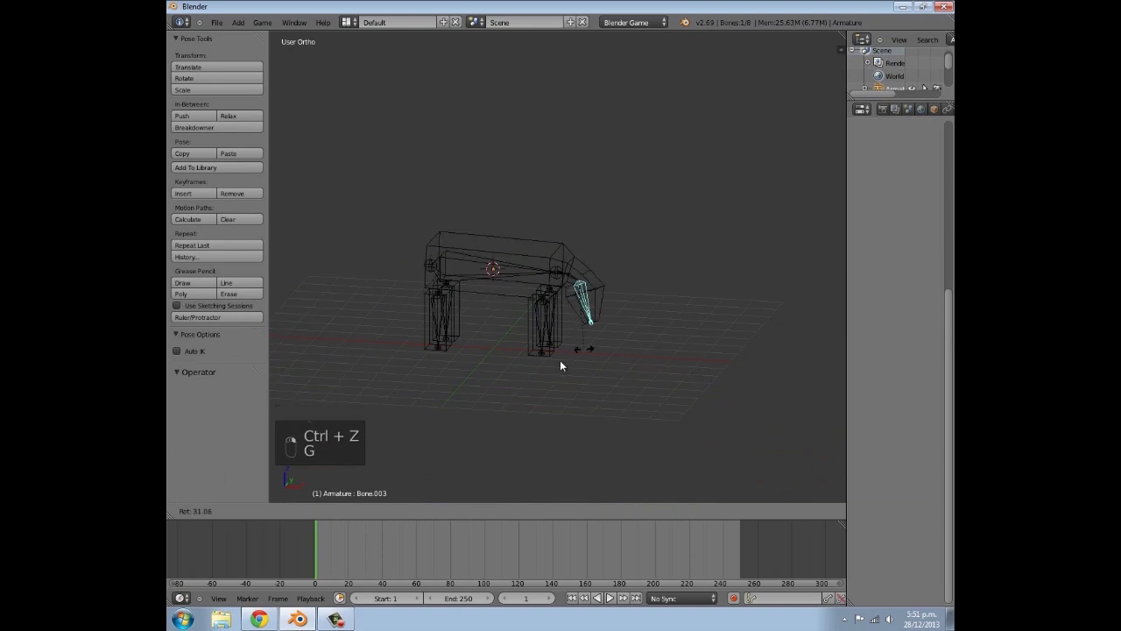
left_click(611, 351)
key("ctrl+z")
Try rotating the main body bone to test how the torso follows, and undo the rotation
right_click(511, 266)
key("r")
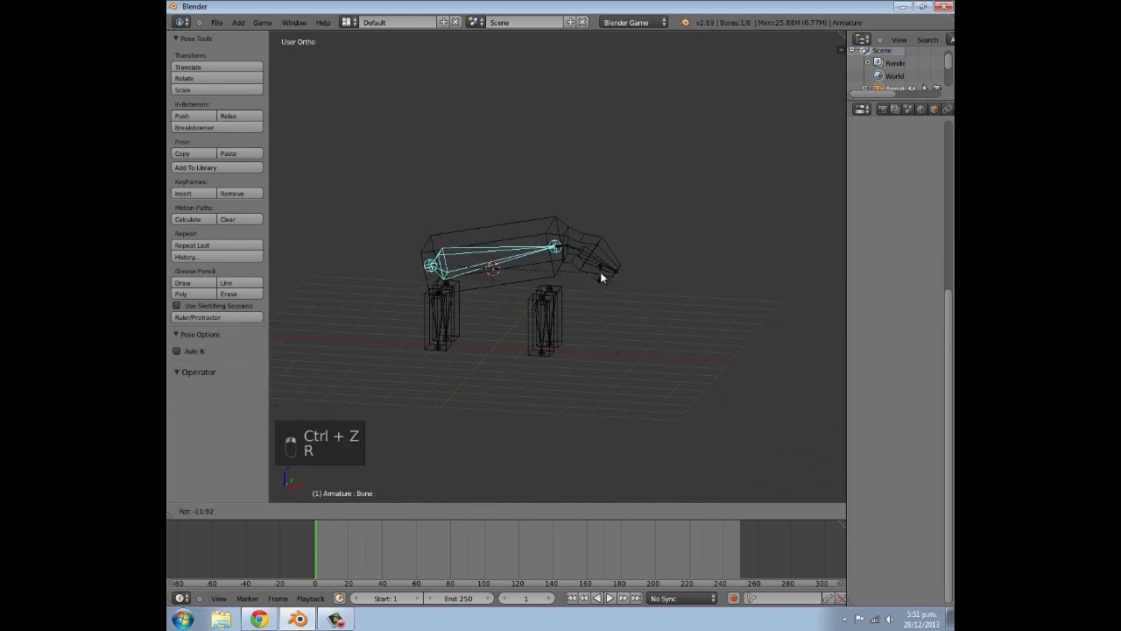
left_click(599, 296)
key("ctrl+z")
scroll(552, 322, "up", 5)
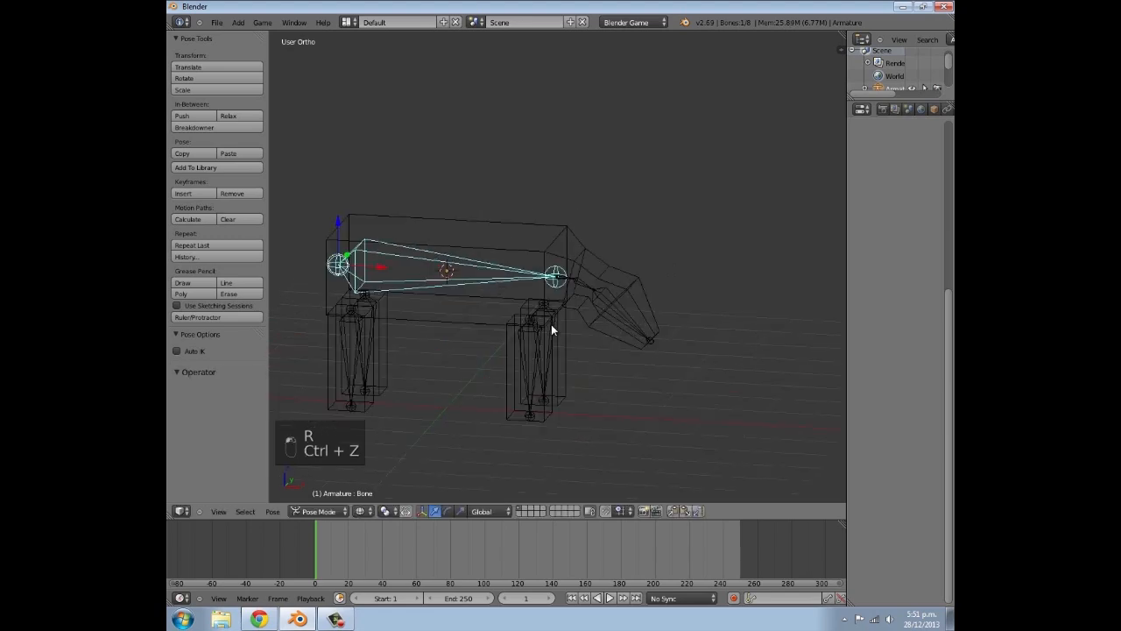
Try rotating the short bone at the base of the neck, and undo its rotations in front wireframe view
scroll(532, 329, "down", 5)
right_click(638, 270)
key("r")
left_click(715, 269)
key("z")
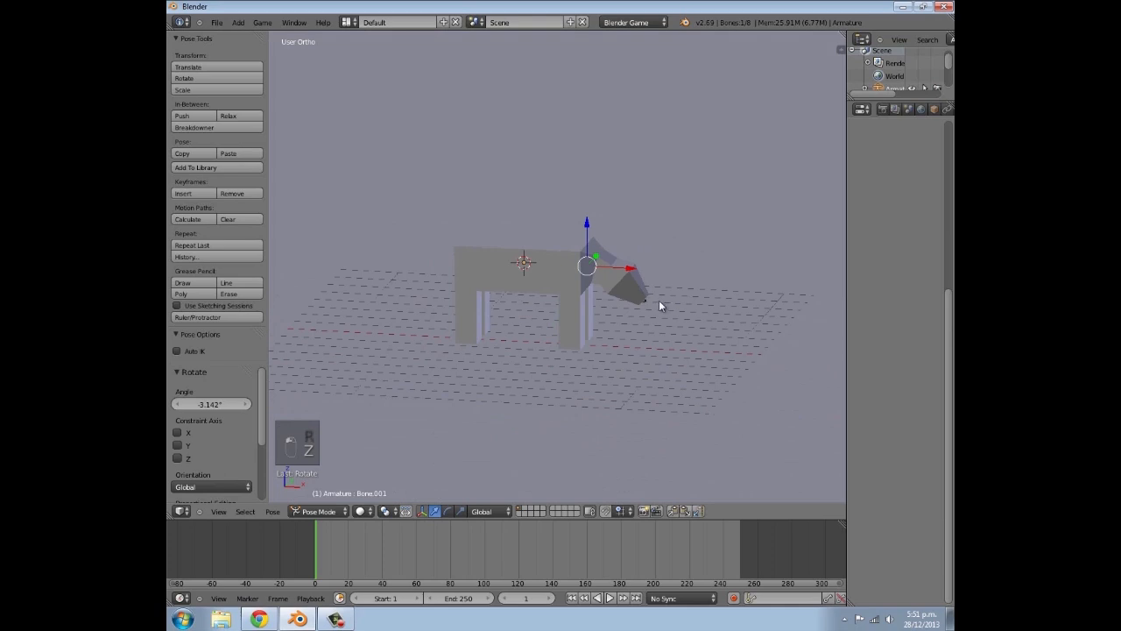
key("r")
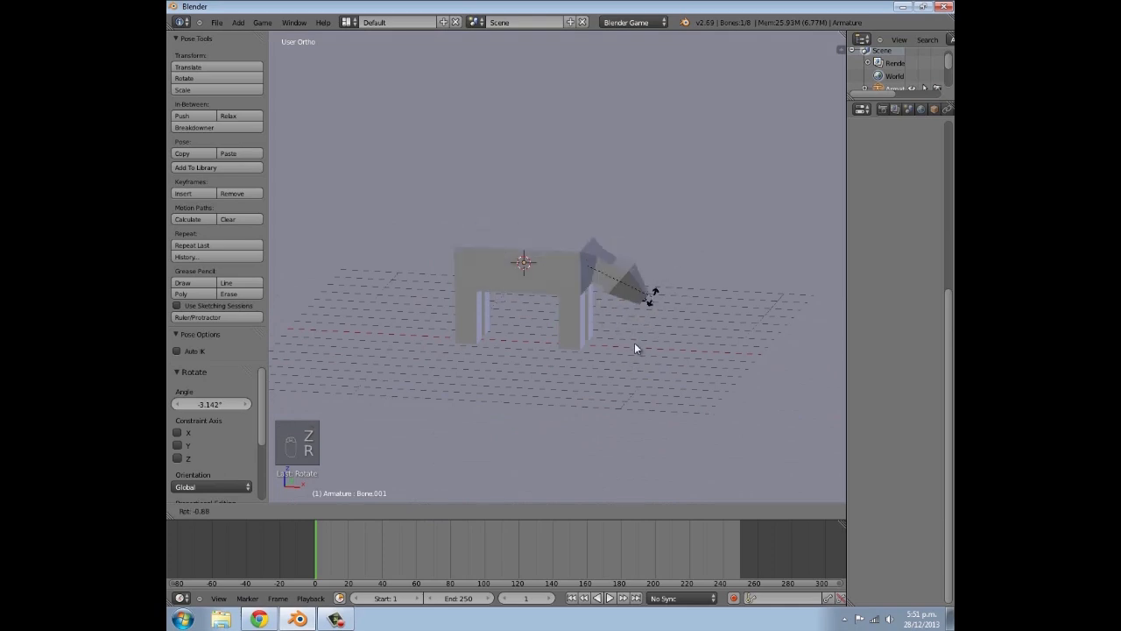
left_click(661, 298)
key("ctrl+z")
key("KP_1")
key("z")
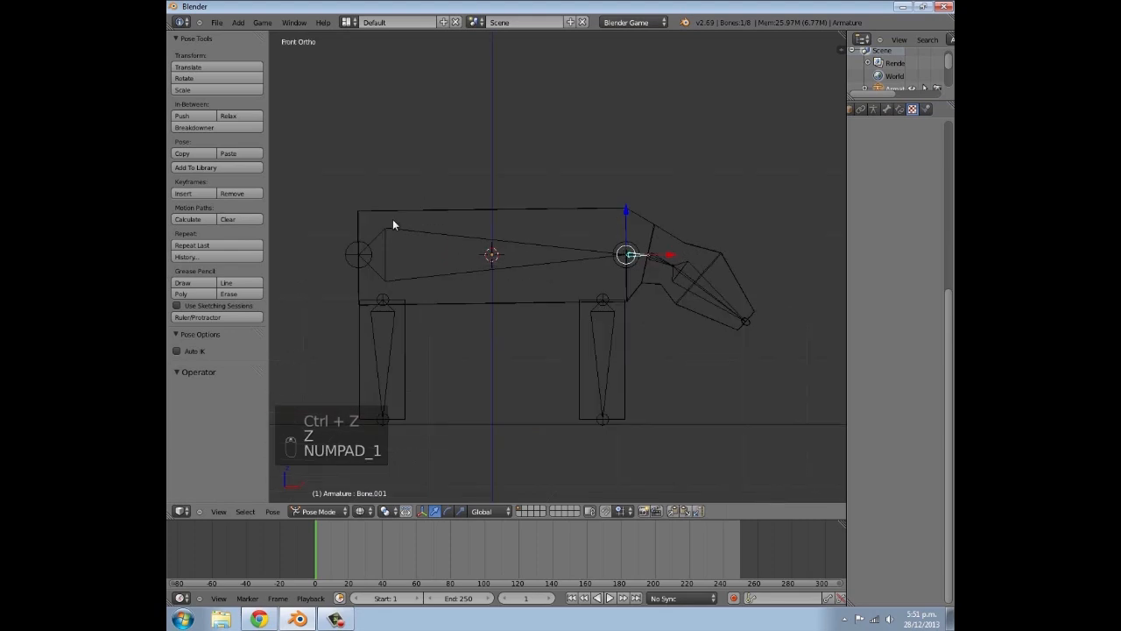
key("ctrl+z")
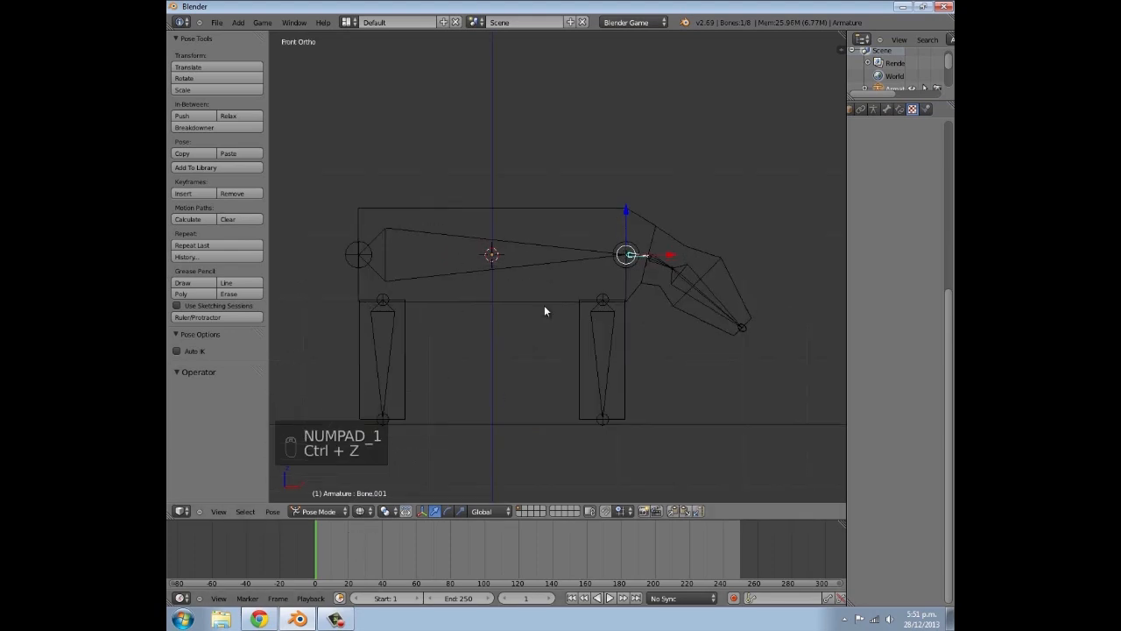
Return the armature to Object Mode and select the animal mesh
right_click(384, 251)
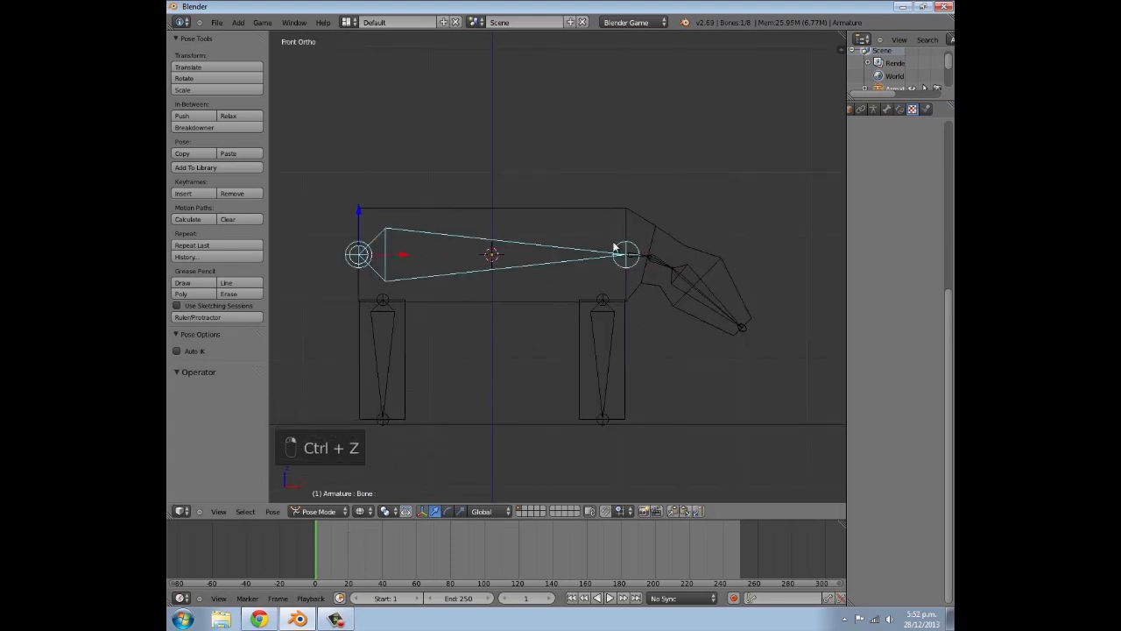
right_click(520, 295)
right_click(462, 290)
left_click(329, 511)
left_click(333, 496)
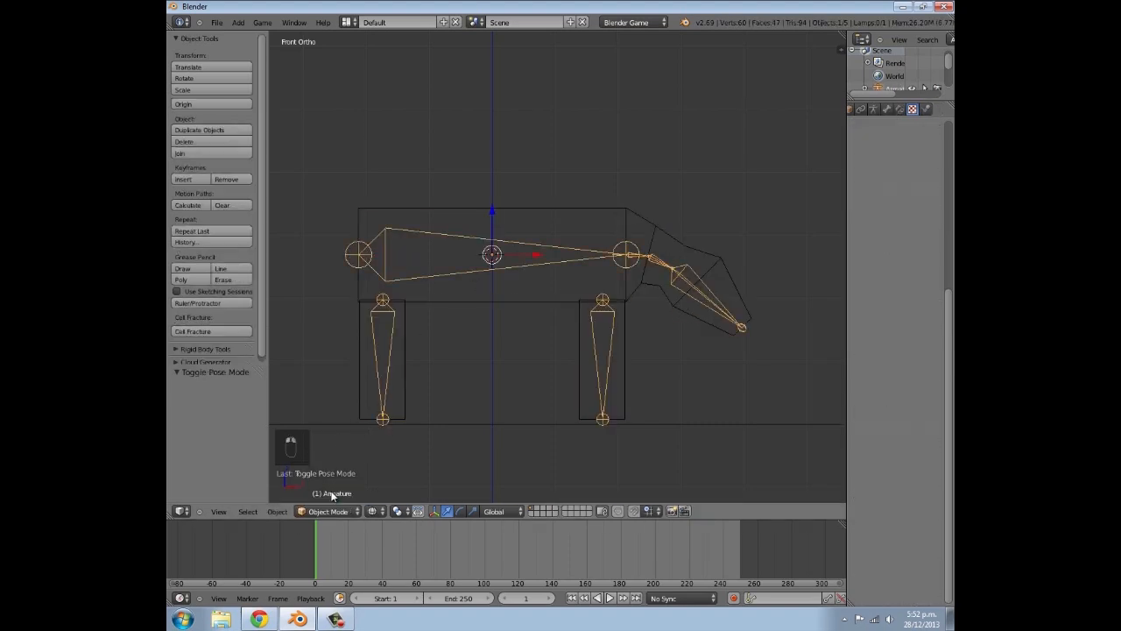
right_click(479, 302)
Display the scene with Texture shading and inspect the animal from behind
middle_click_drag(535, 307, 477, 298)
left_click(374, 511)
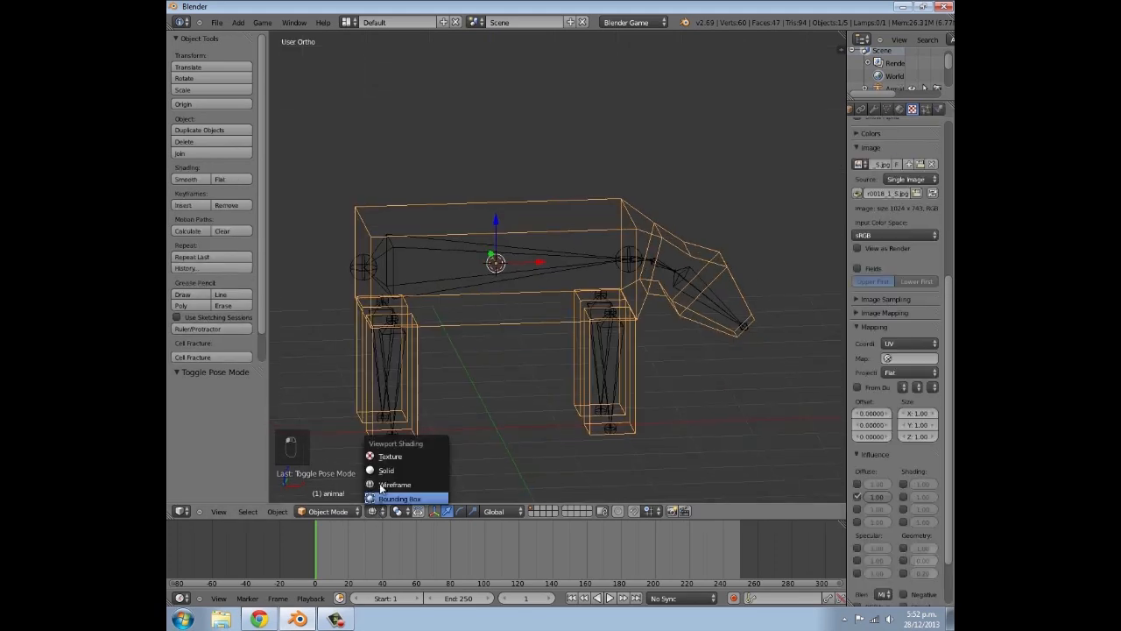
left_click(399, 457)
middle_click_drag(413, 319, 561, 296)
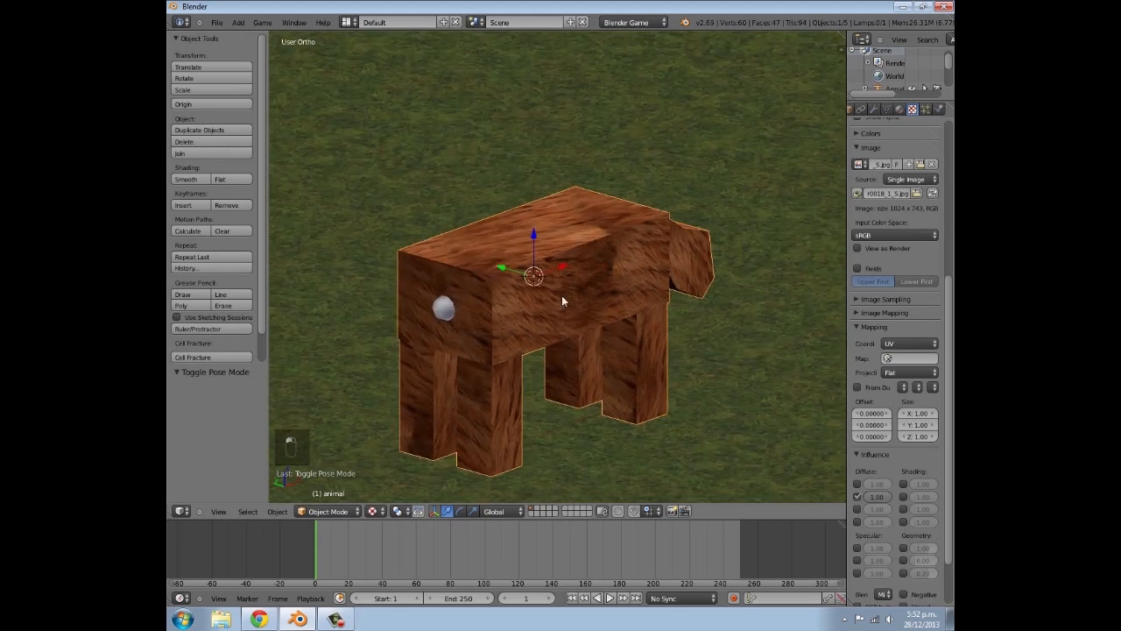
Put the animal mesh in Weight Paint mode and show the weights of its Bone vertex group
left_click(888, 109)
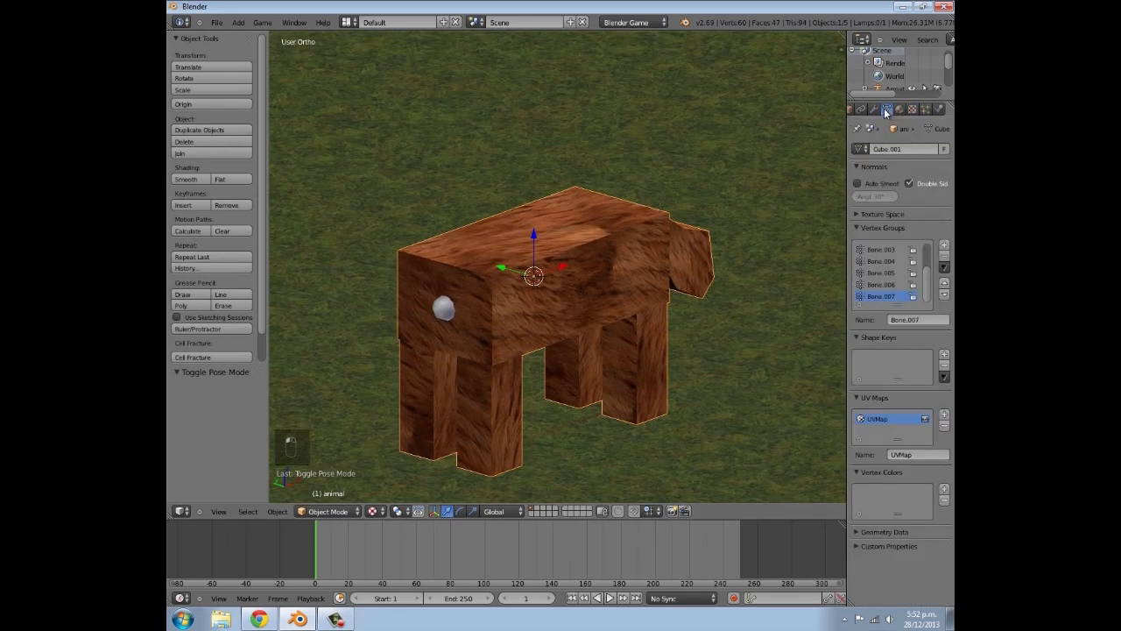
left_click(331, 512)
left_click(346, 446)
mouse_move(553, 293)
middle_mouse_down()
mouse_move(528, 303)
mouse_move(656, 302)
mouse_move(494, 280)
mouse_move(566, 275)
middle_mouse_up()
key("z")
scroll(913, 277, "up", 1)
left_click(876, 249)
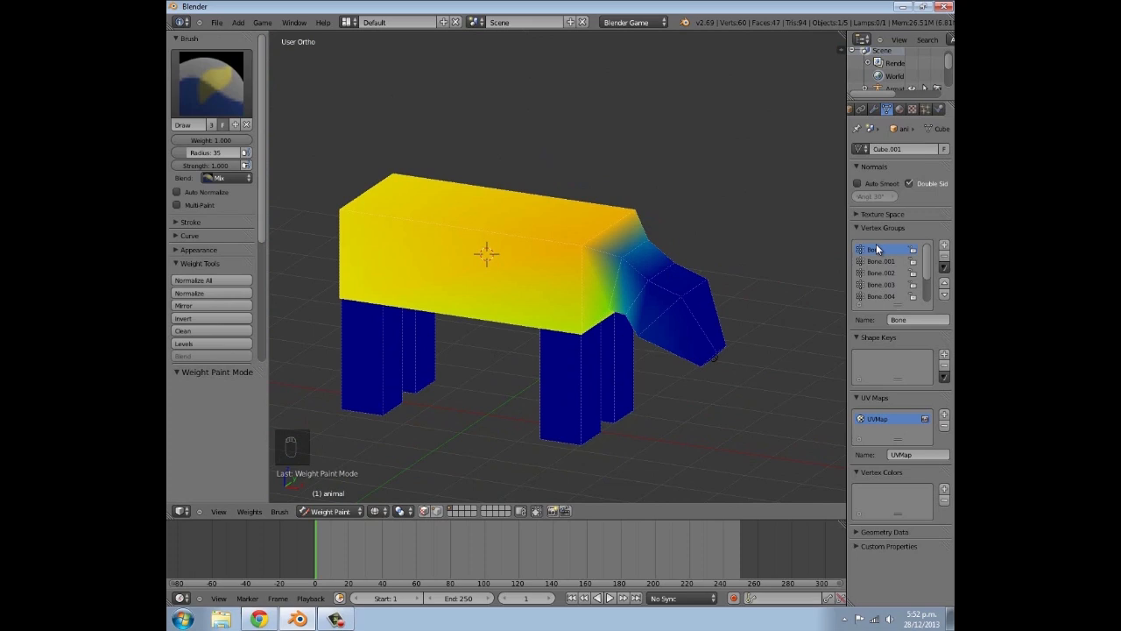
middle_click_drag(759, 275, 648, 255)
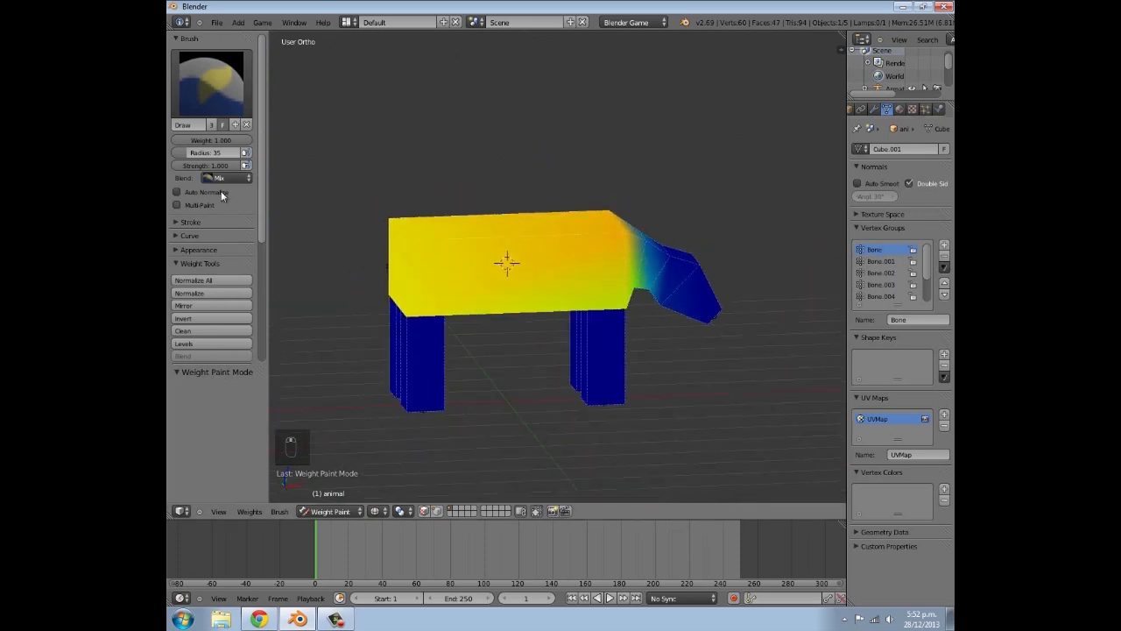
mouse_move(606, 267)
middle_mouse_down()
mouse_move(586, 264)
mouse_move(605, 269)
middle_mouse_up()
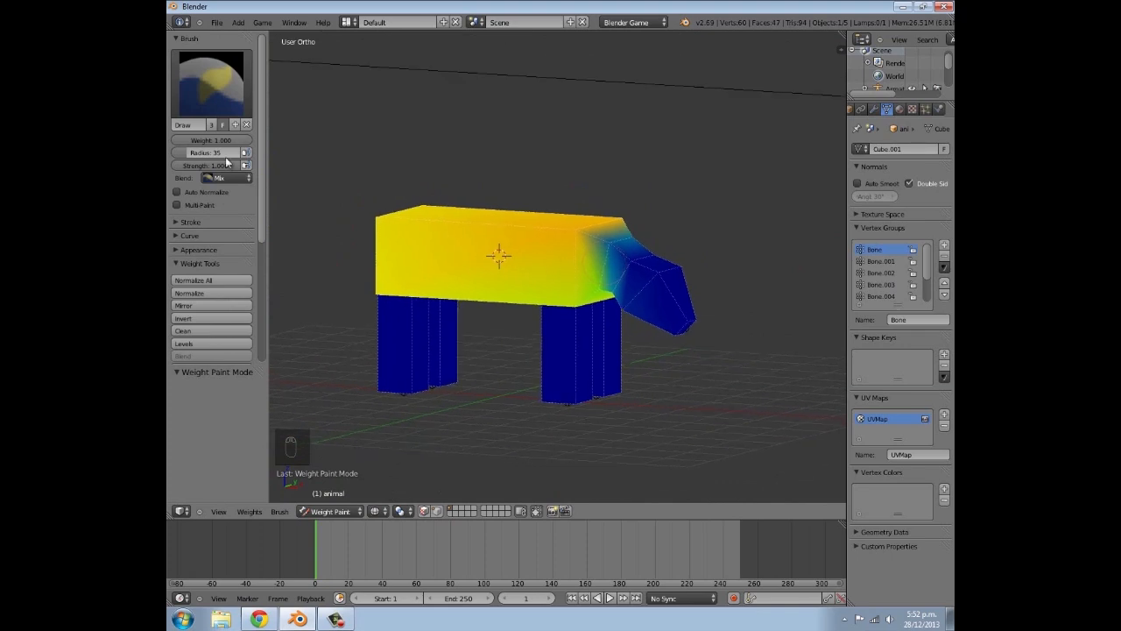
Set the brush weight to 0 and paint out the Bone group's weights over the animal's whole body
mouse_move(229, 139)
left_mouse_down()
mouse_move(155, 139)
mouse_move(198, 144)
left_mouse_up()
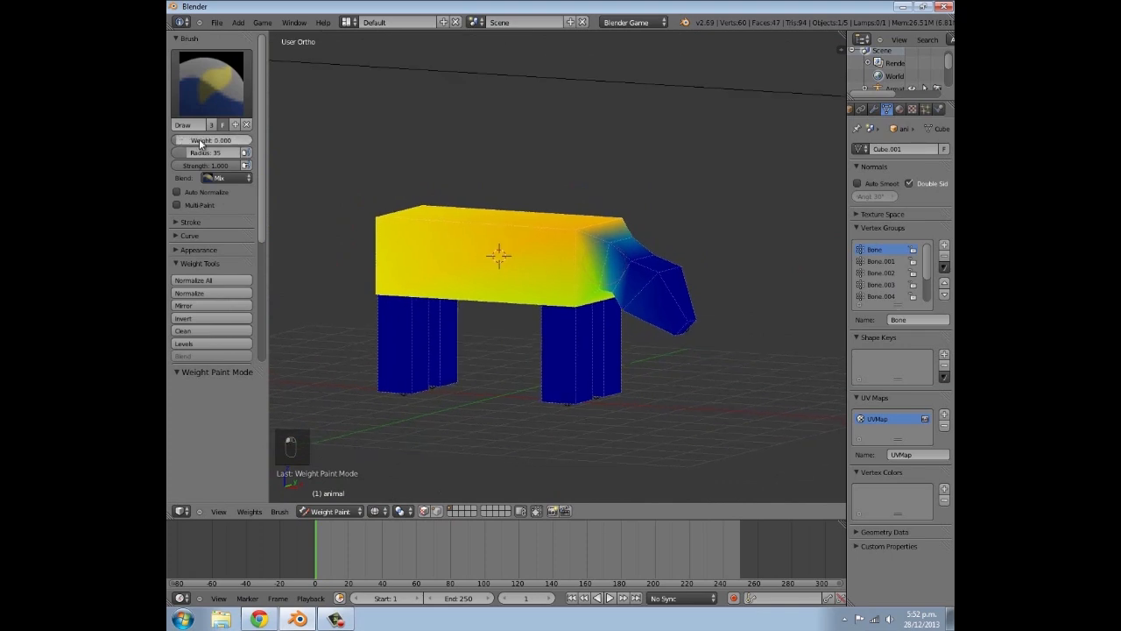
mouse_move(610, 219)
left_mouse_down()
mouse_move(602, 244)
mouse_move(663, 311)
left_mouse_up()
mouse_move(334, 287)
left_mouse_down()
mouse_move(295, 240)
mouse_move(457, 213)
left_mouse_up()
middle_click_drag(642, 254, 391, 285)
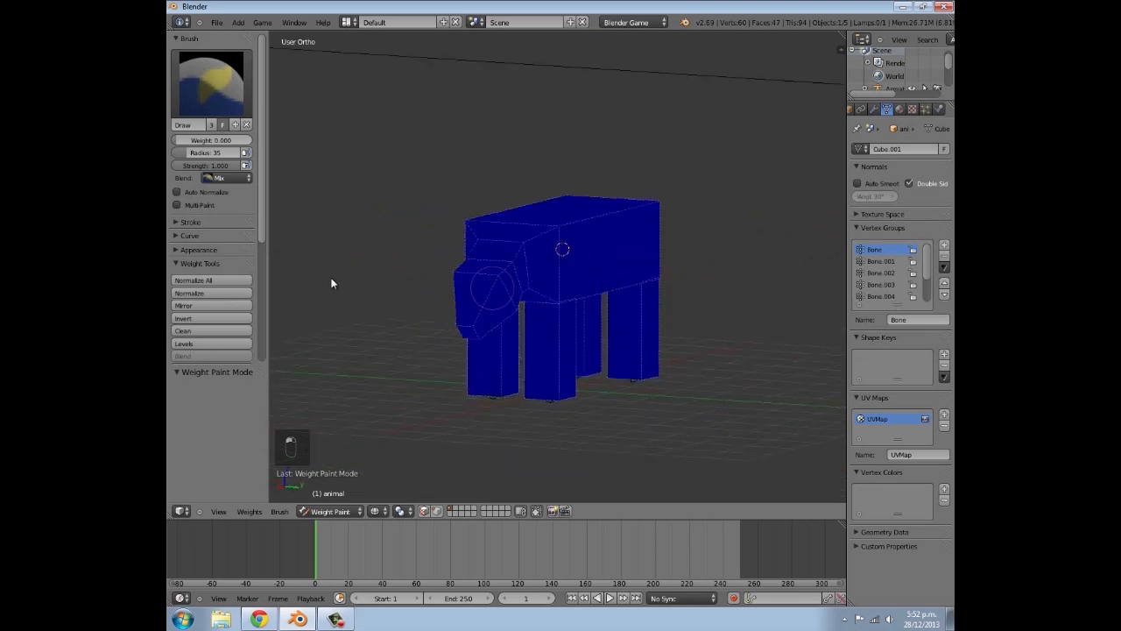
middle_click_drag(558, 271, 756, 278)
Paint zero weight for the Bone.001 group over both sides of the torso, keeping its influence on the neck
left_click(881, 261)
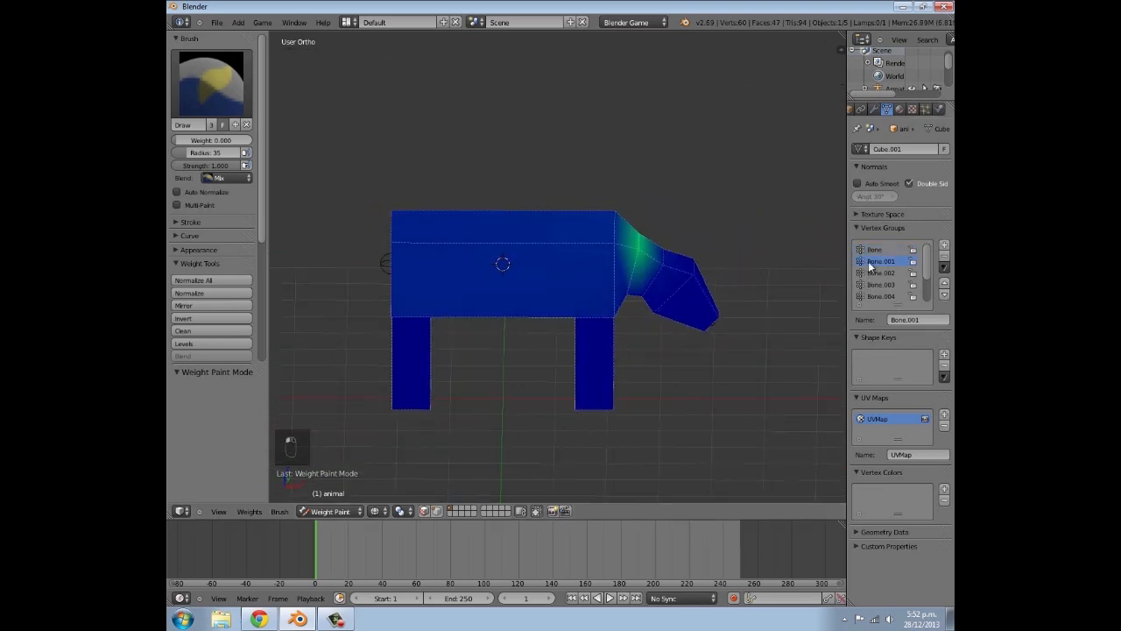
left_click_drag(405, 164, 410, 400)
mouse_move(521, 198)
left_mouse_down()
mouse_move(633, 219)
mouse_move(604, 342)
left_mouse_up()
mouse_move(428, 380)
middle_mouse_down()
mouse_move(626, 290)
mouse_move(614, 254)
middle_mouse_up()
key("ctrl+z")
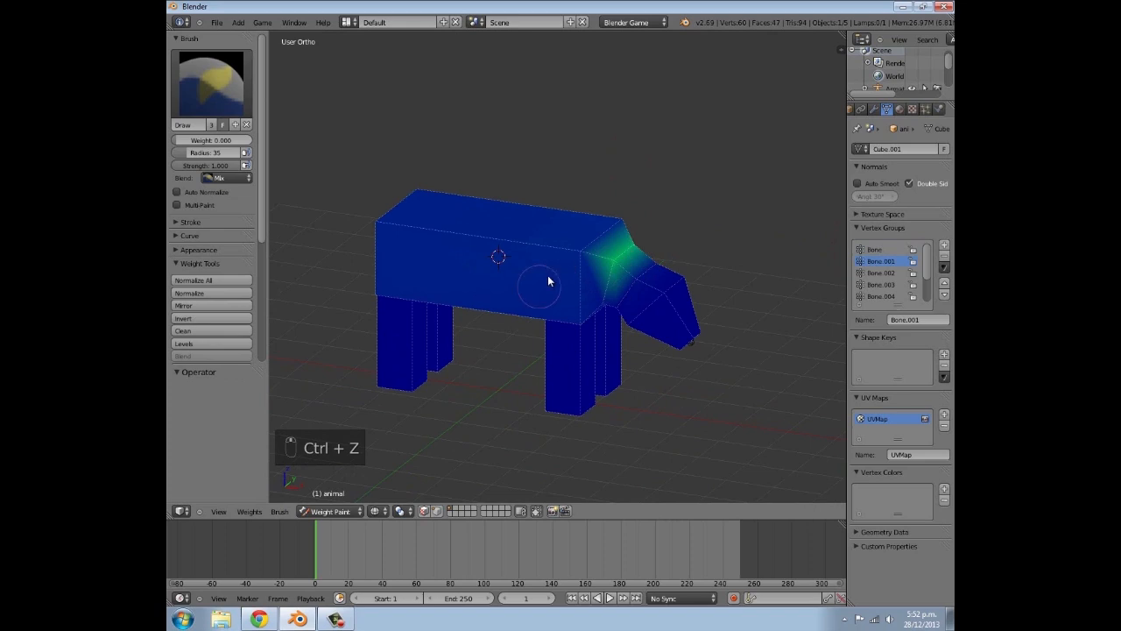
mouse_move(405, 182)
left_mouse_down()
mouse_move(413, 201)
mouse_move(388, 263)
mouse_move(530, 324)
left_mouse_up()
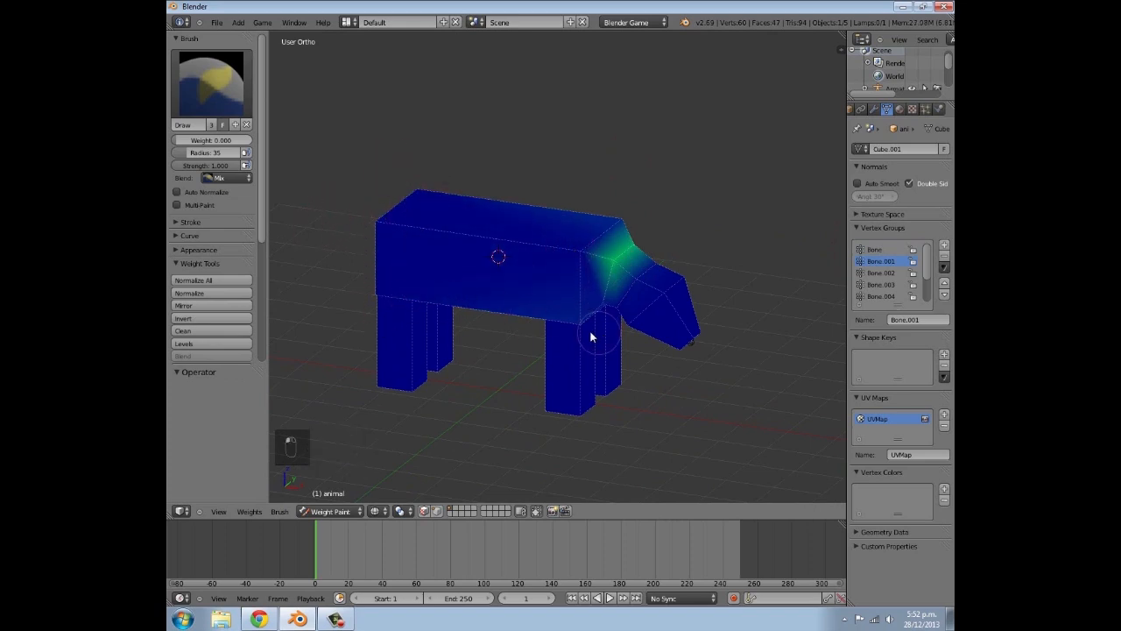
middle_click_drag(681, 396, 458, 370)
mouse_move(513, 303)
left_mouse_down()
mouse_move(520, 218)
mouse_move(710, 232)
left_mouse_up()
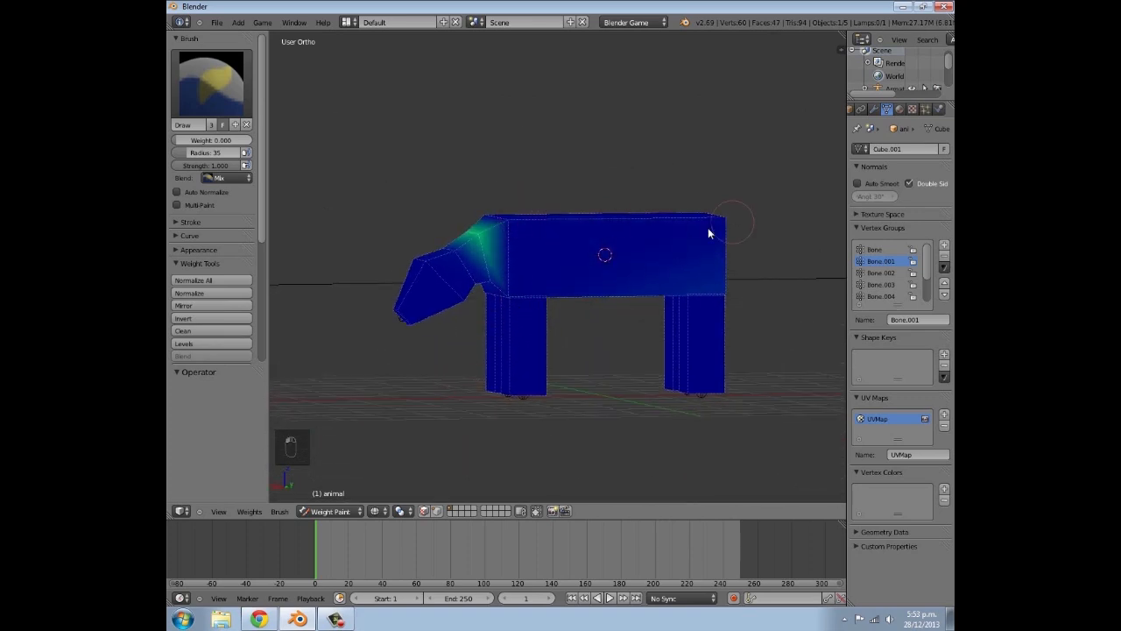
middle_click_drag(658, 207, 556, 260)
Erase the Bone.002 group's weights from the torso, keeping its influence on the neck and head
left_click(890, 273)
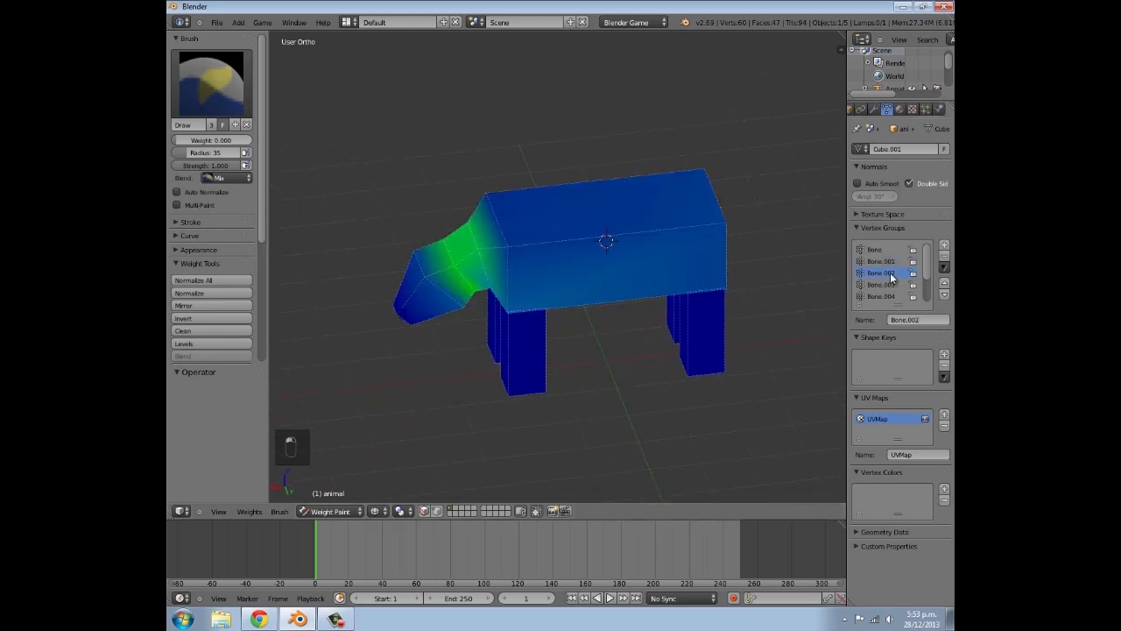
middle_click_drag(761, 287, 750, 324)
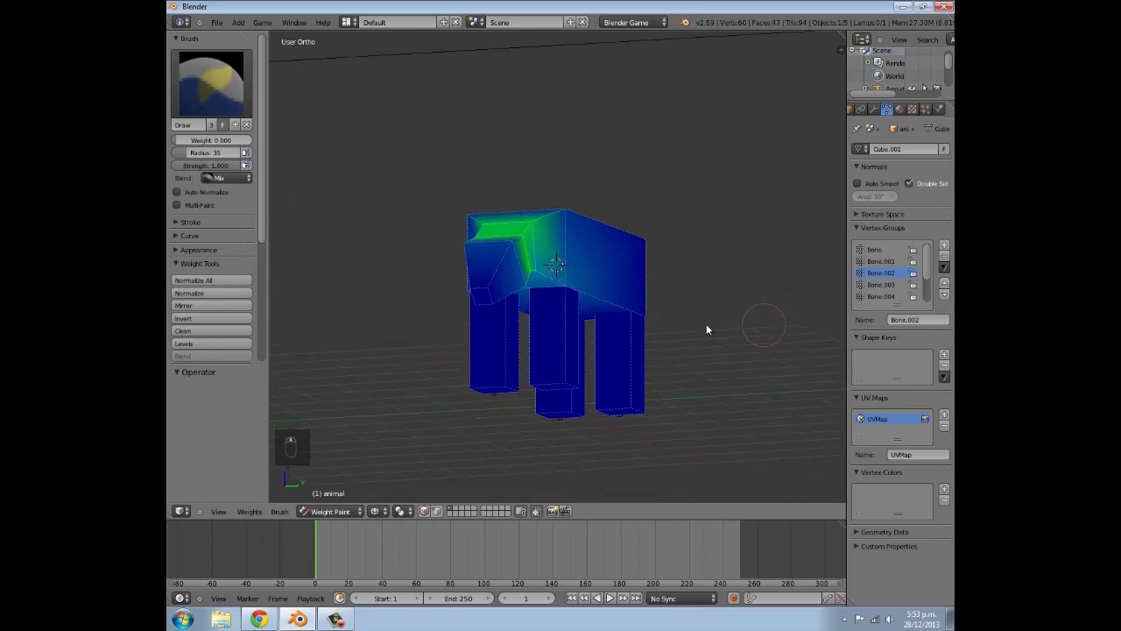
middle_click_drag(573, 213, 583, 265)
left_click_drag(566, 294, 569, 330)
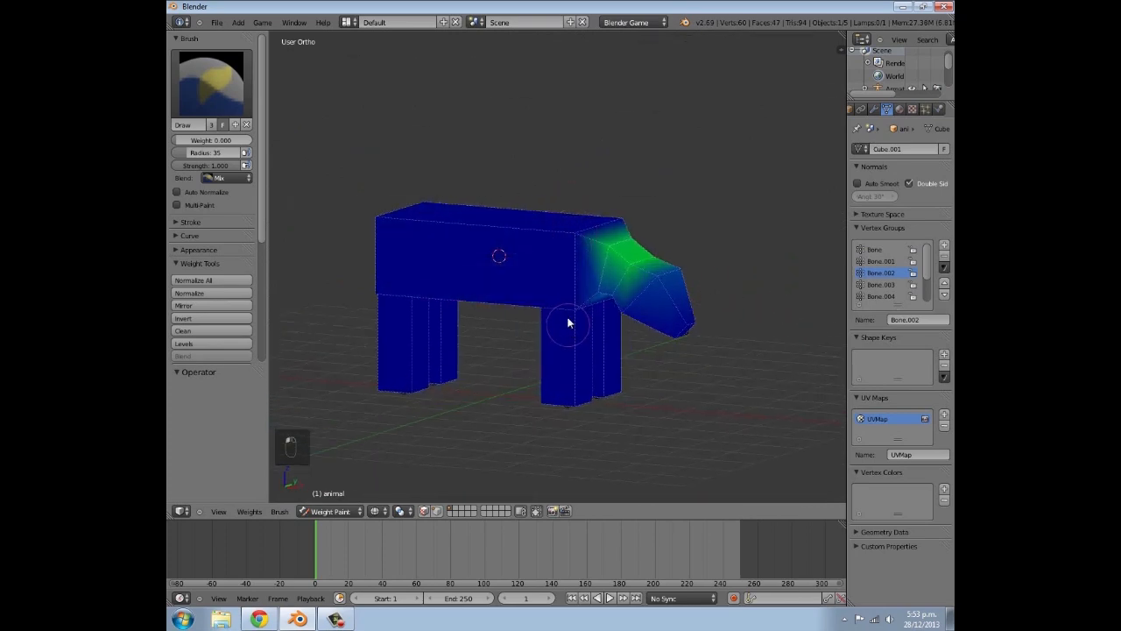
middle_click_drag(679, 336, 508, 341)
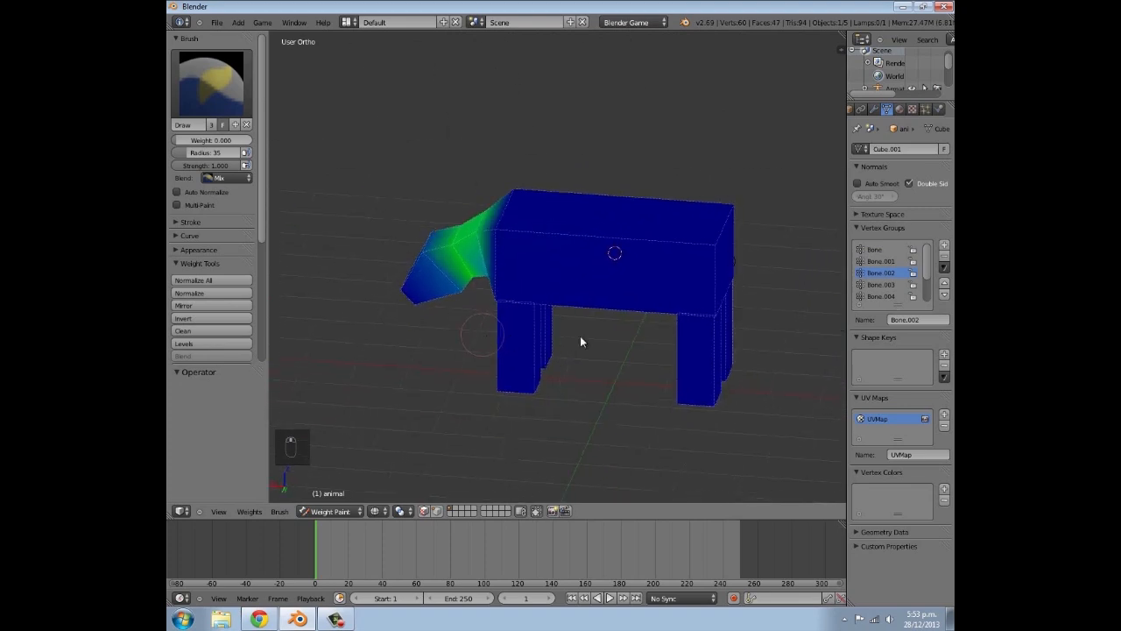
Erase the Bone.003 group's weights from both sides of the torso, then check the Bone.004 group's weights
left_click(886, 287)
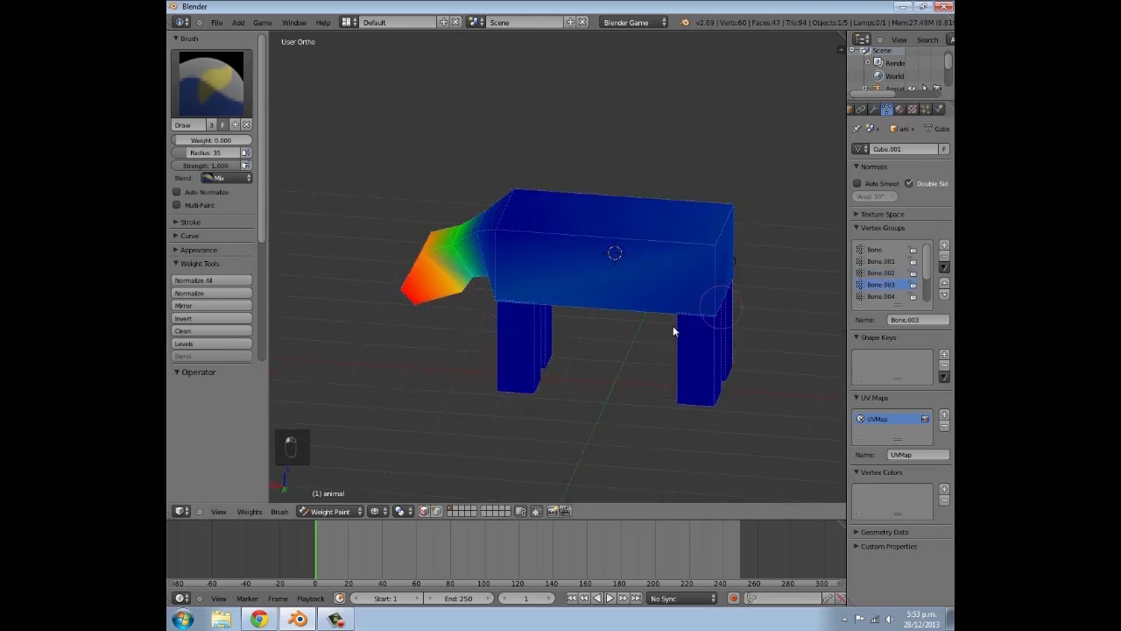
middle_click_drag(824, 253, 535, 258)
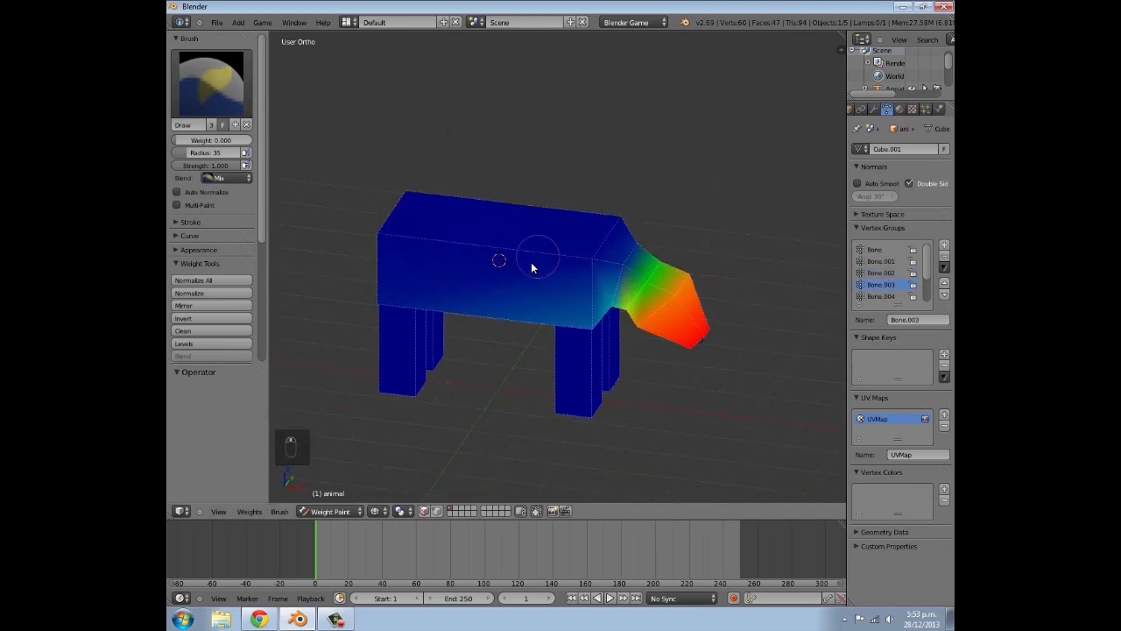
left_click_drag(405, 278, 584, 352)
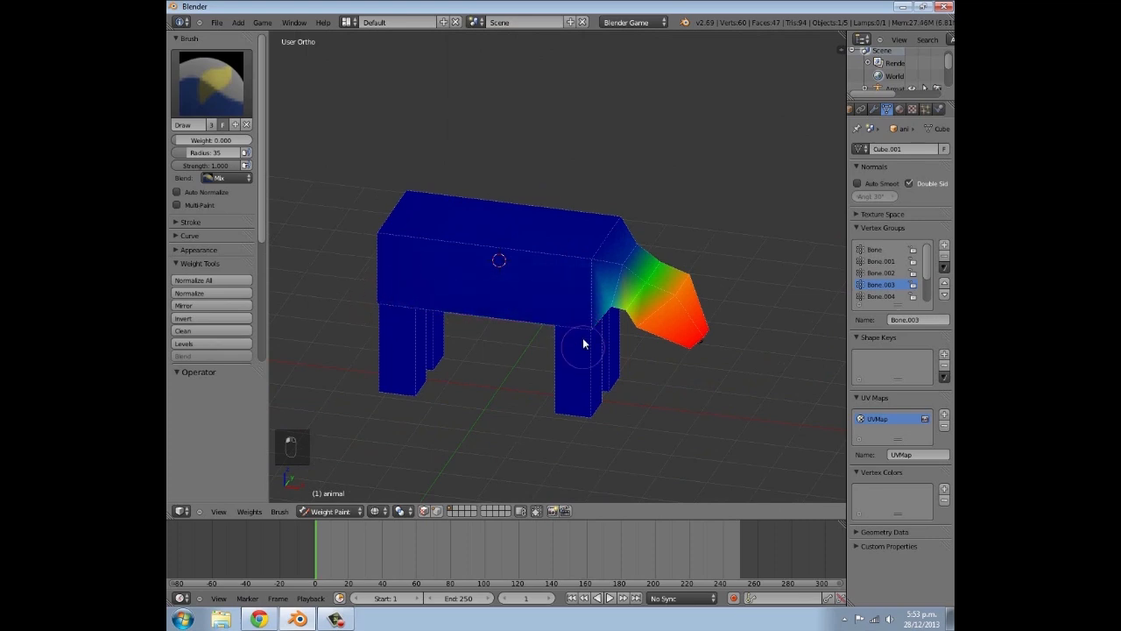
middle_click_drag(655, 364, 806, 327)
left_click(887, 298)
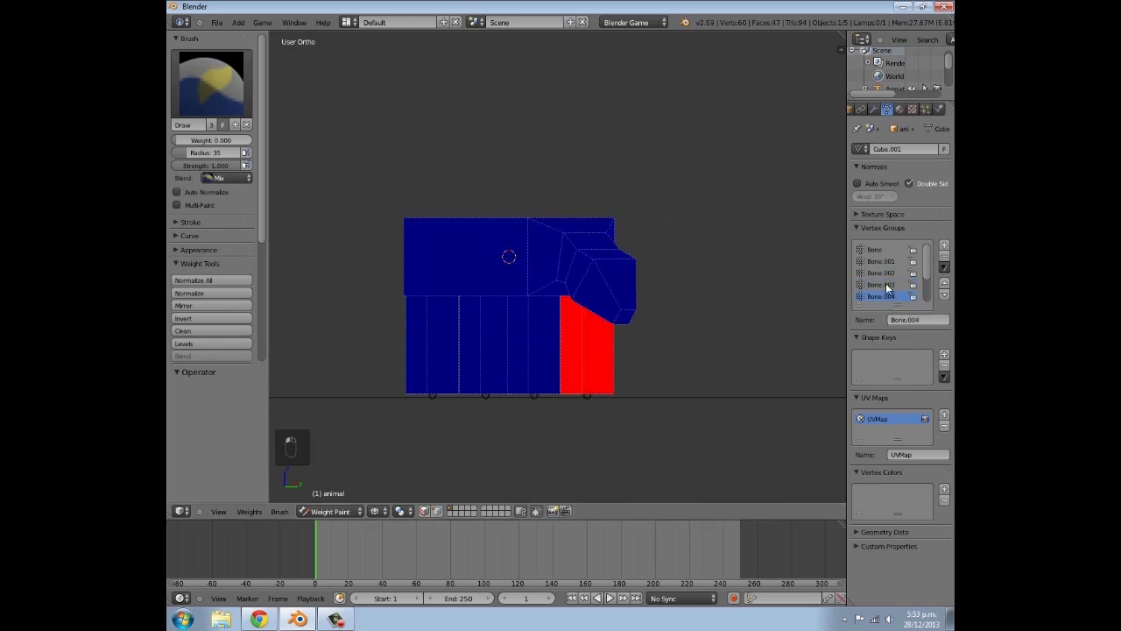
left_click(885, 285)
Leave Weight Paint mode, select the armature and put it in Pose Mode
left_click(305, 513)
left_click(327, 488)
middle_click_drag(531, 299, 610, 265)
right_click(621, 262)
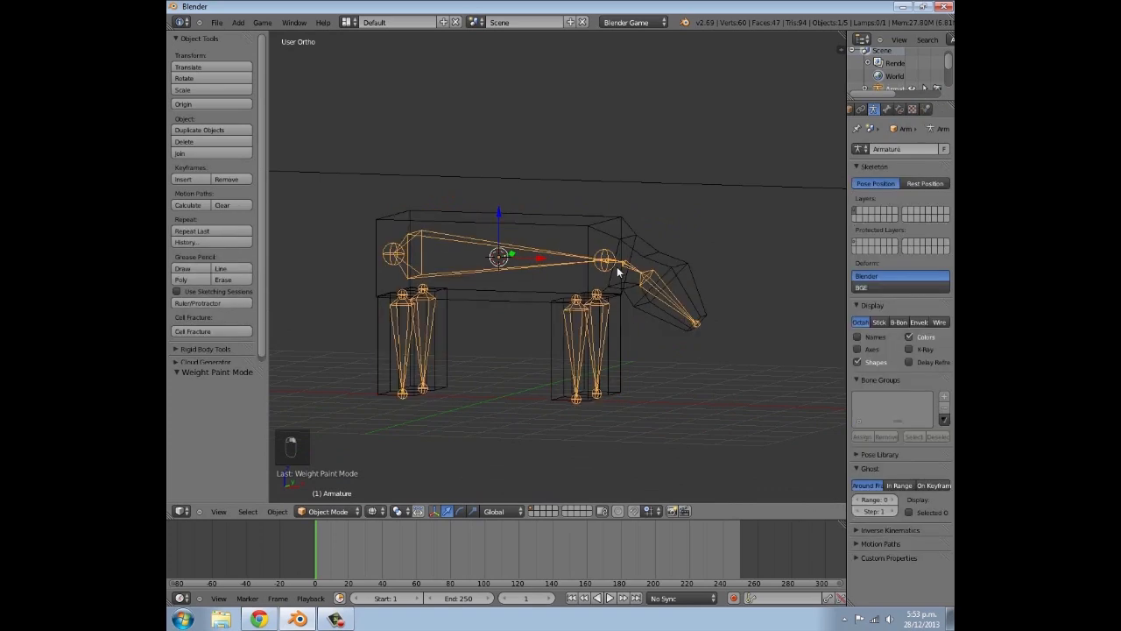
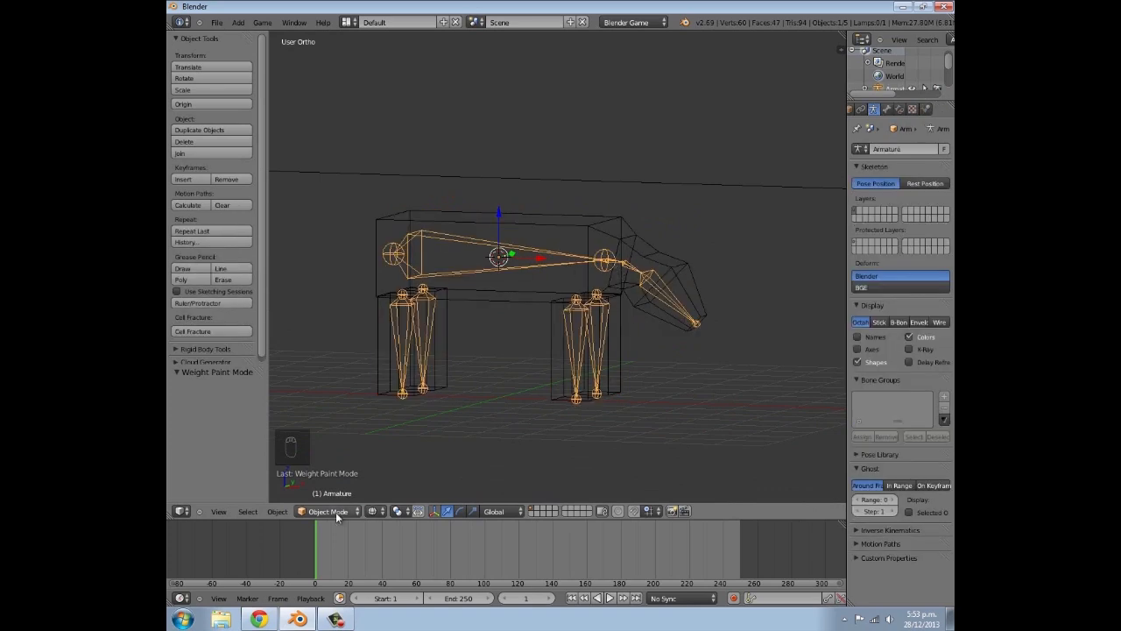
left_click(336, 512)
left_click(337, 472)
Select the neck bone Bone.002 and rotate it by -6.185° to test how the head deforms
right_click(620, 268)
key("g")
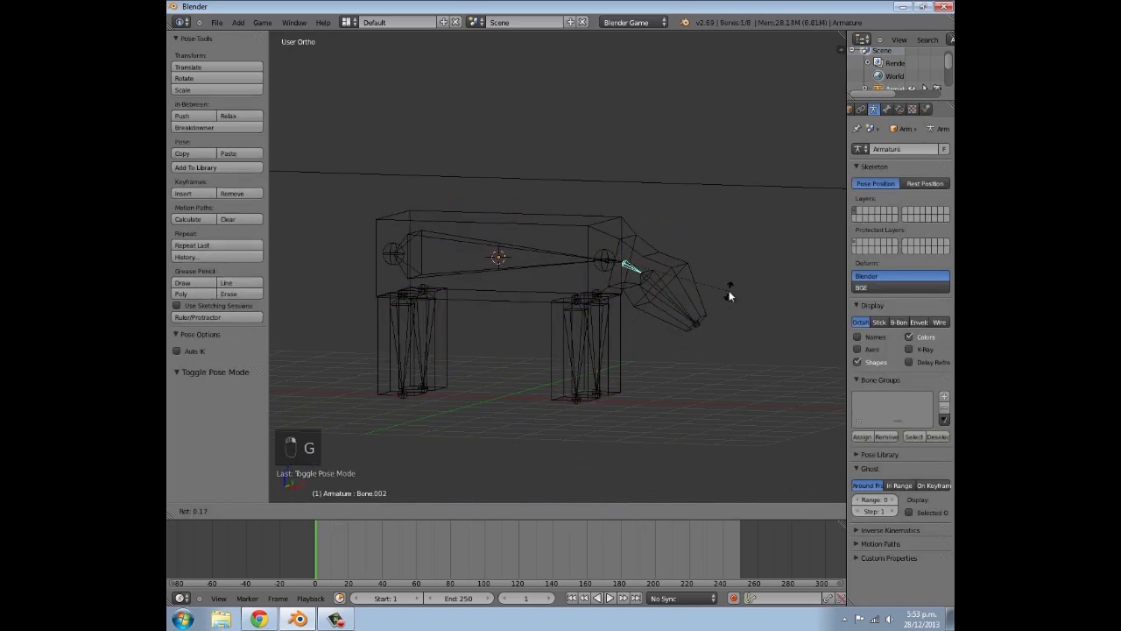
key("ctrl+z")
key("r")
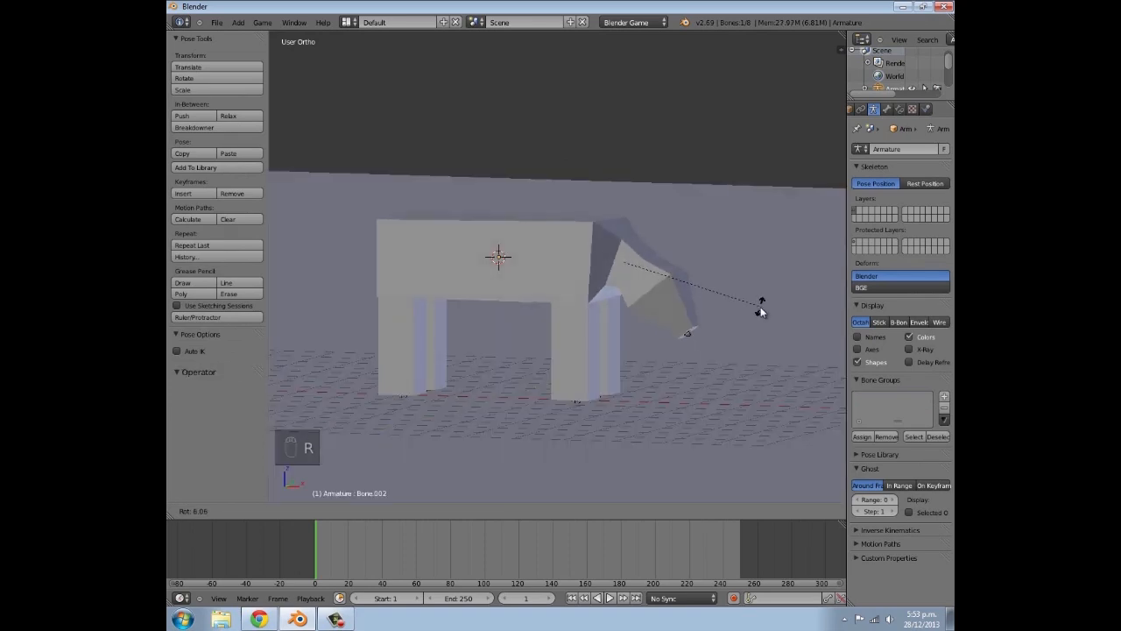
left_click(774, 281)
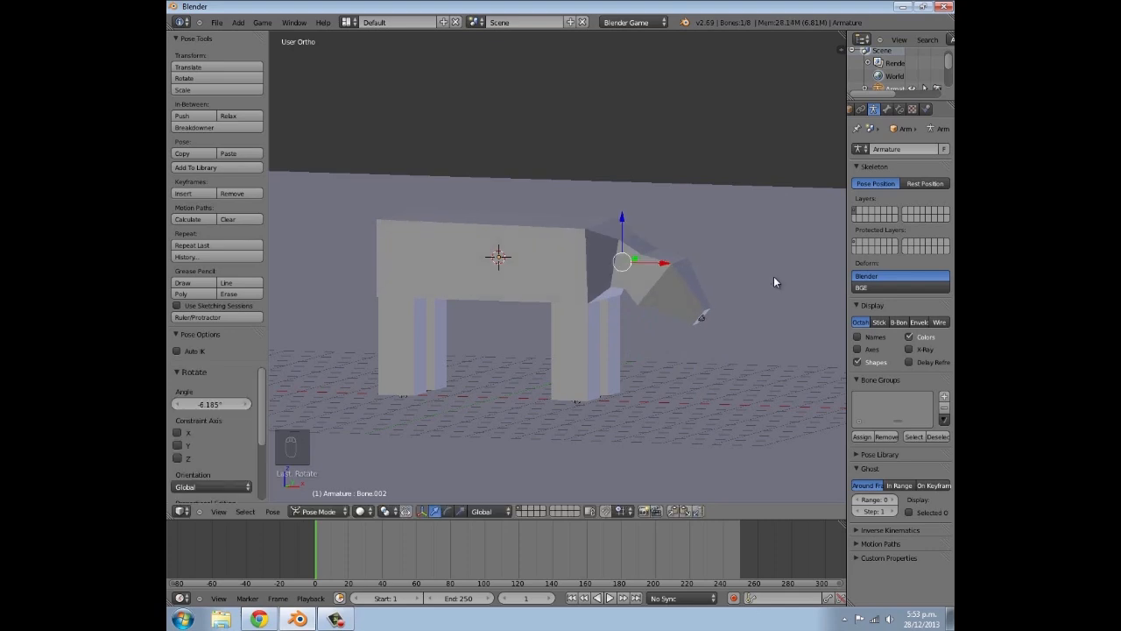
key("Escape")
Save the file to the Desktop as animalai.blend
key("ctrl+s")
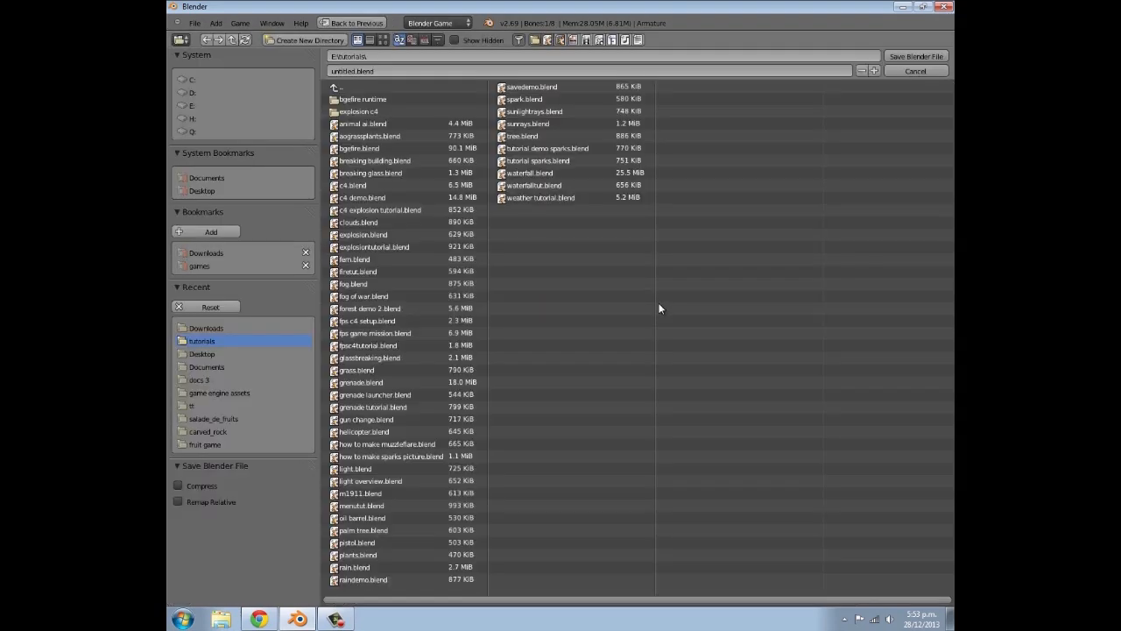
left_click(912, 71)
middle_click_drag(667, 267, 440, 115)
scroll(569, 283, "up", 3)
scroll(440, 116, "down", 3)
left_click(214, 23)
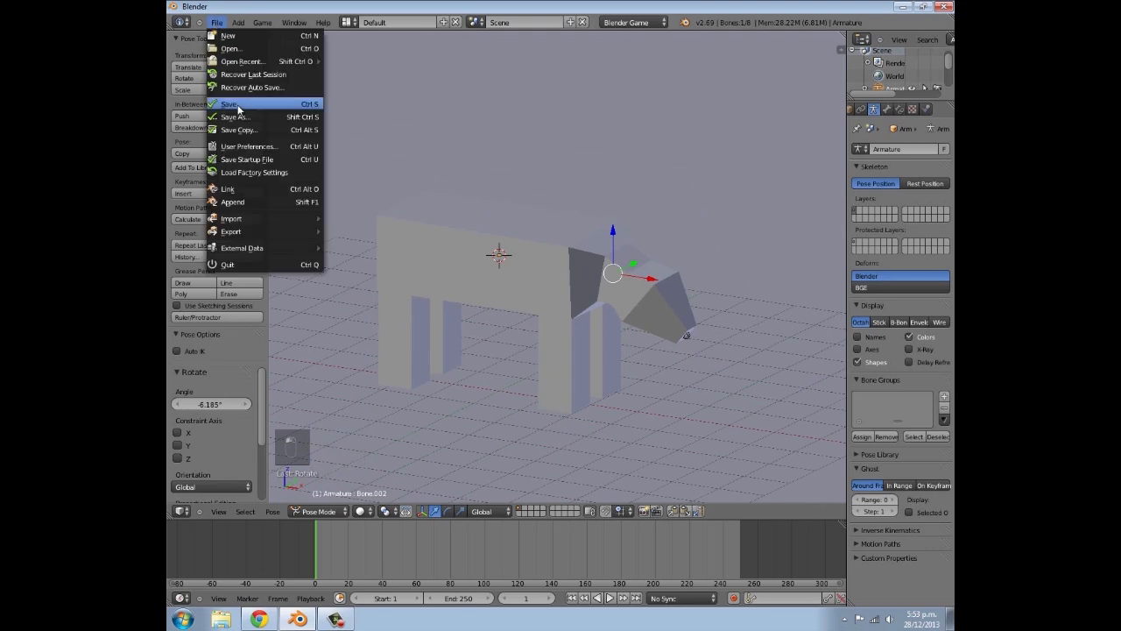
left_click(275, 110)
left_click(209, 192)
left_click(341, 70)
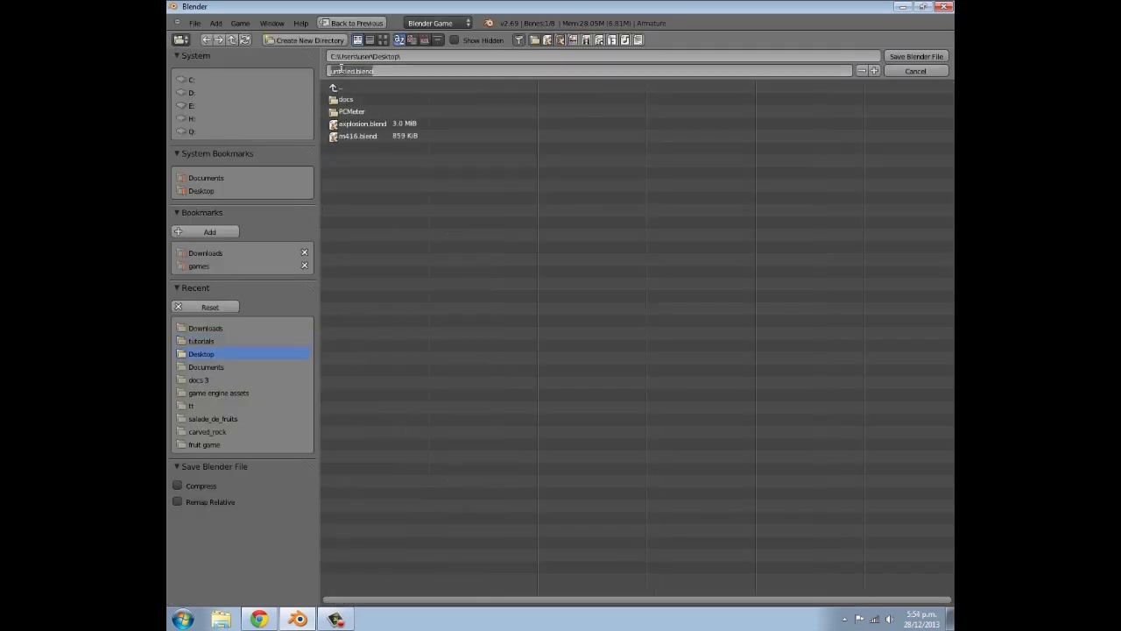
type("animation")
left_click(902, 58)
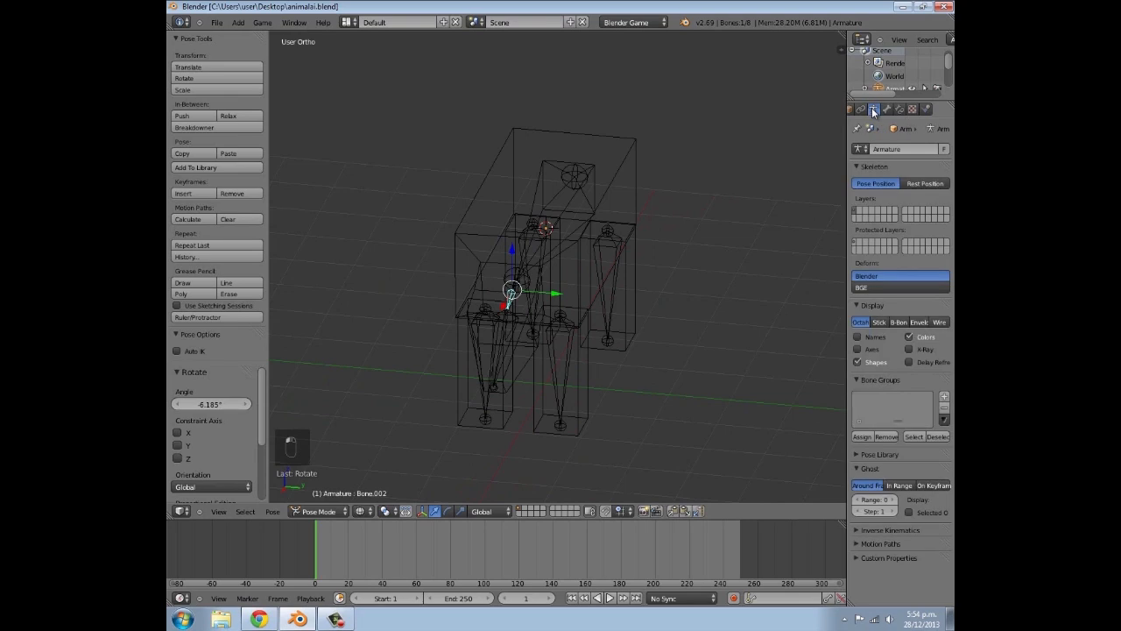
Enable X-Ray display for the armature, switch the viewport to textured shading and deselect all bones
left_click(909, 349)
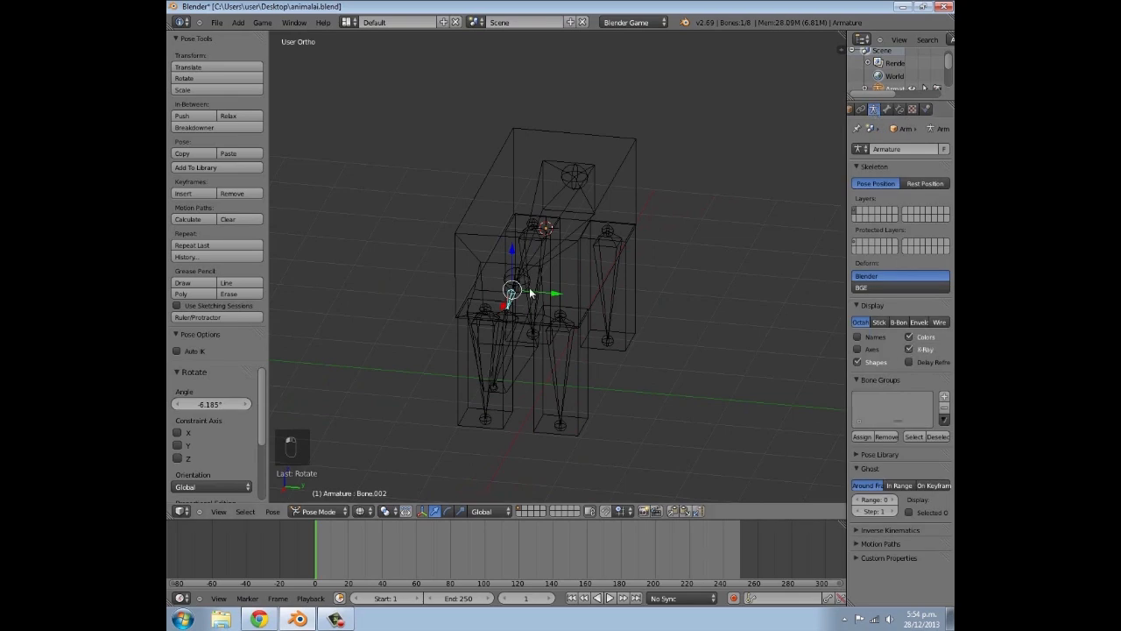
middle_click_drag(788, 404, 389, 463)
left_click(359, 510)
left_click(370, 471)
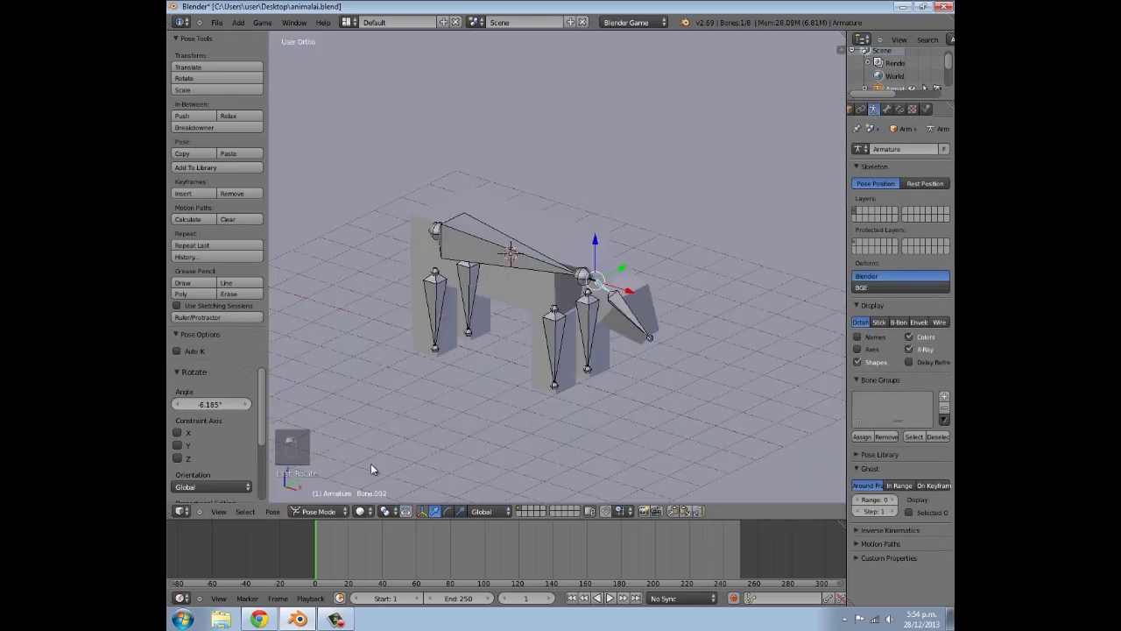
left_click(359, 511)
left_click(377, 457)
middle_click_drag(619, 320, 542, 314)
key("a")
scroll(542, 313, "up", 2)
scroll(543, 314, "up", 1)
scroll(531, 314, "down", 4)
scroll(501, 321, "up", 2)
scroll(536, 328, "down", 2)
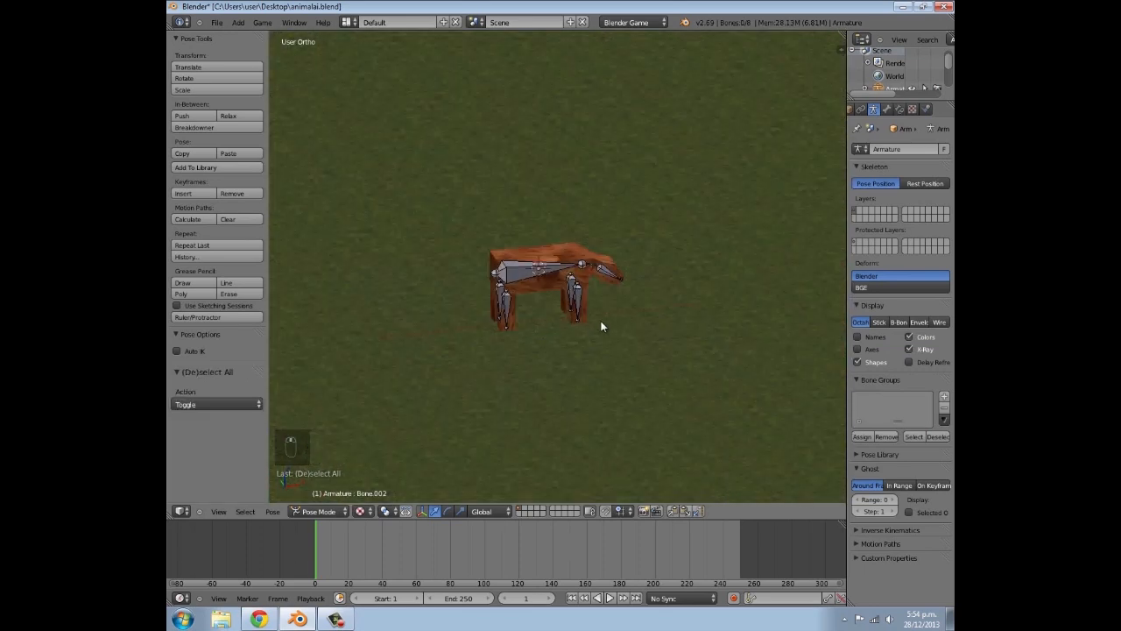
Return to Object Mode, add a cube and move it 1.603 units down along Z, between the animal's legs
key("KP_1")
scroll(521, 312, "up", 4)
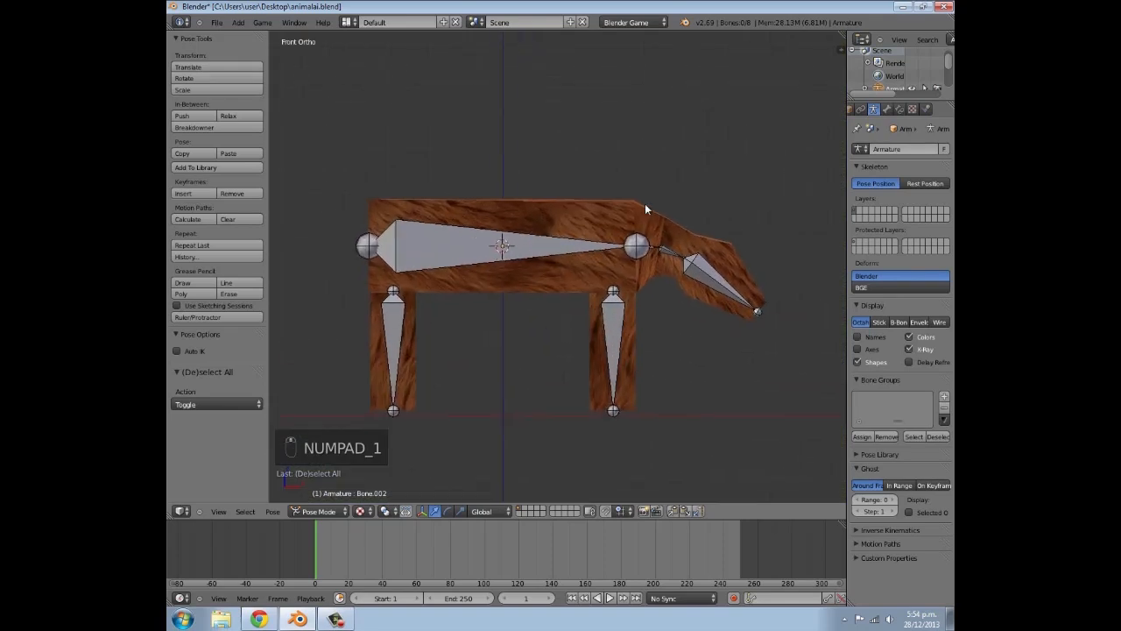
key("shift+a")
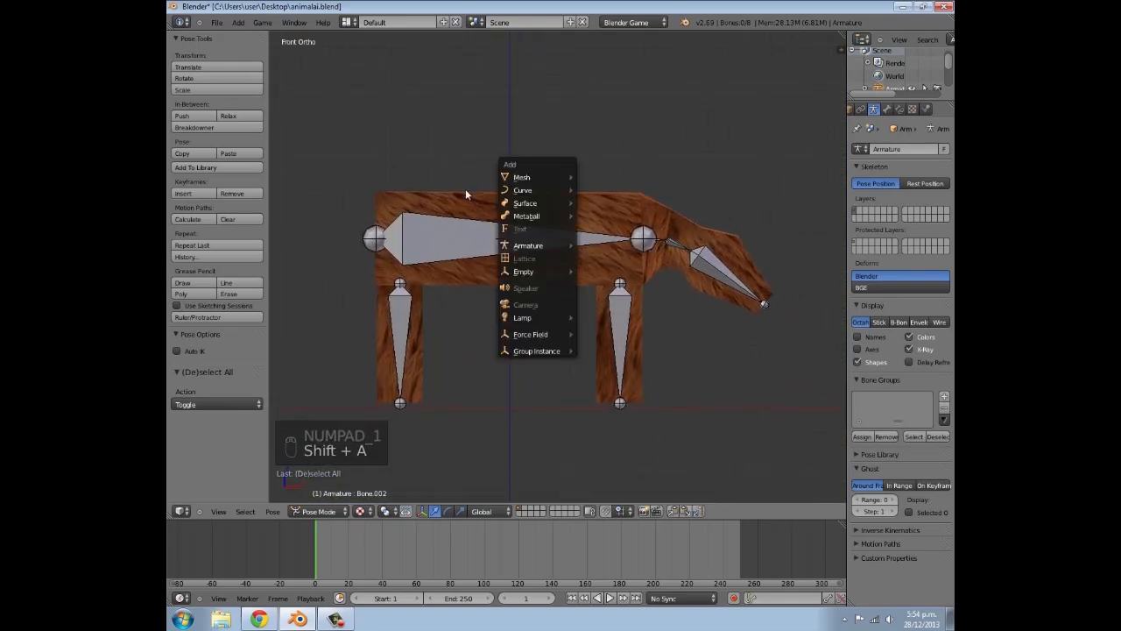
mouse_move(517, 178)
left_click(320, 511)
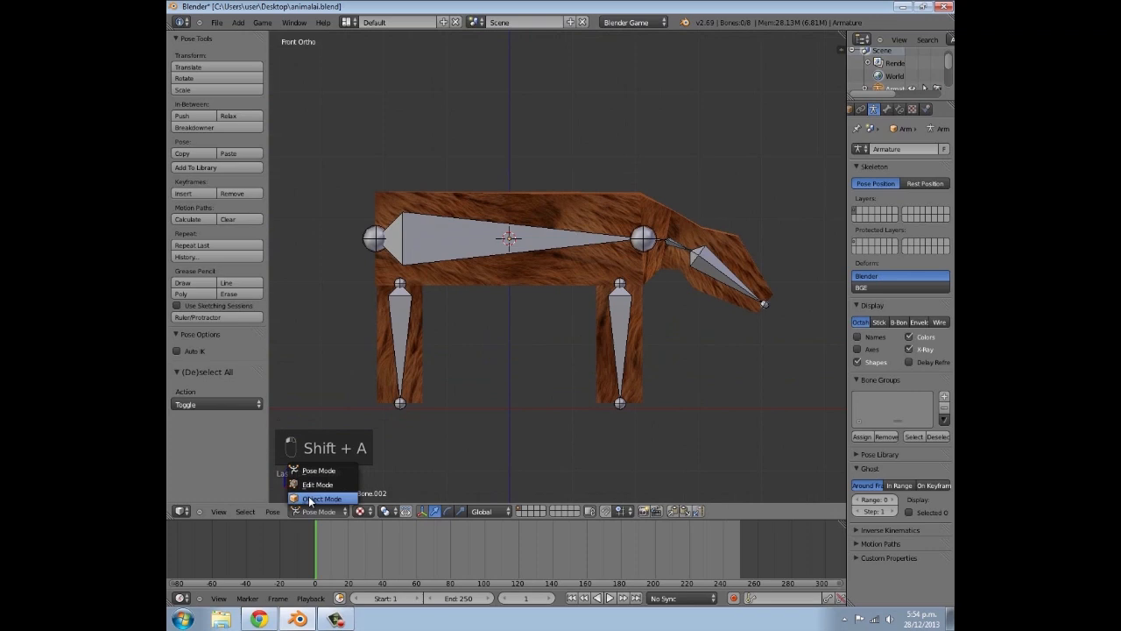
left_click(326, 502)
key("shift+a")
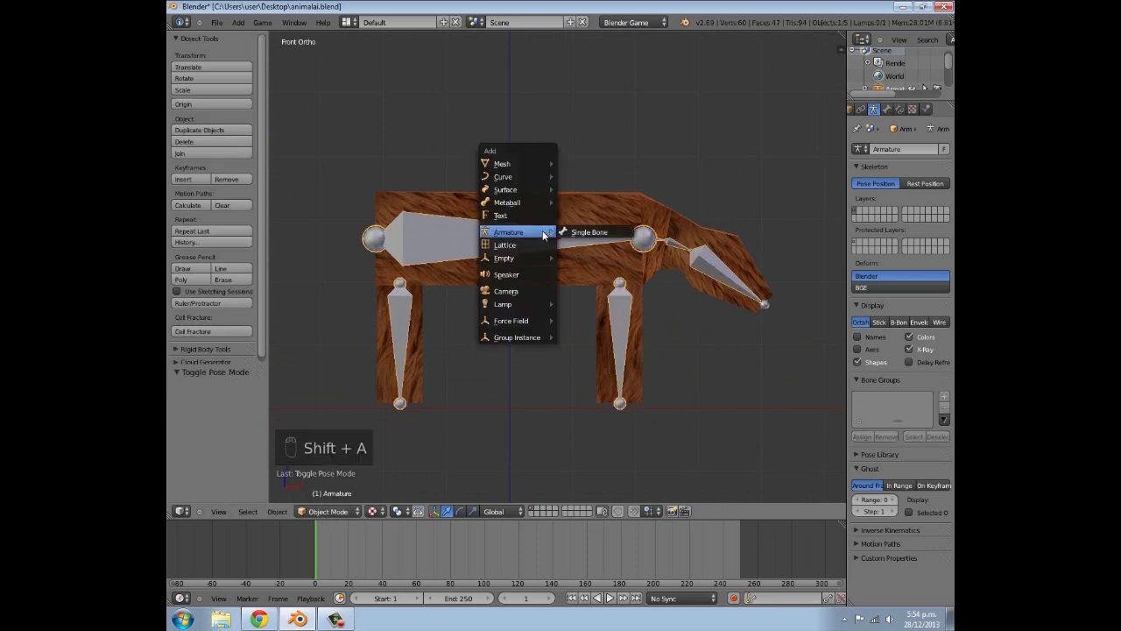
mouse_move(532, 168)
left_click(586, 174)
key("g")
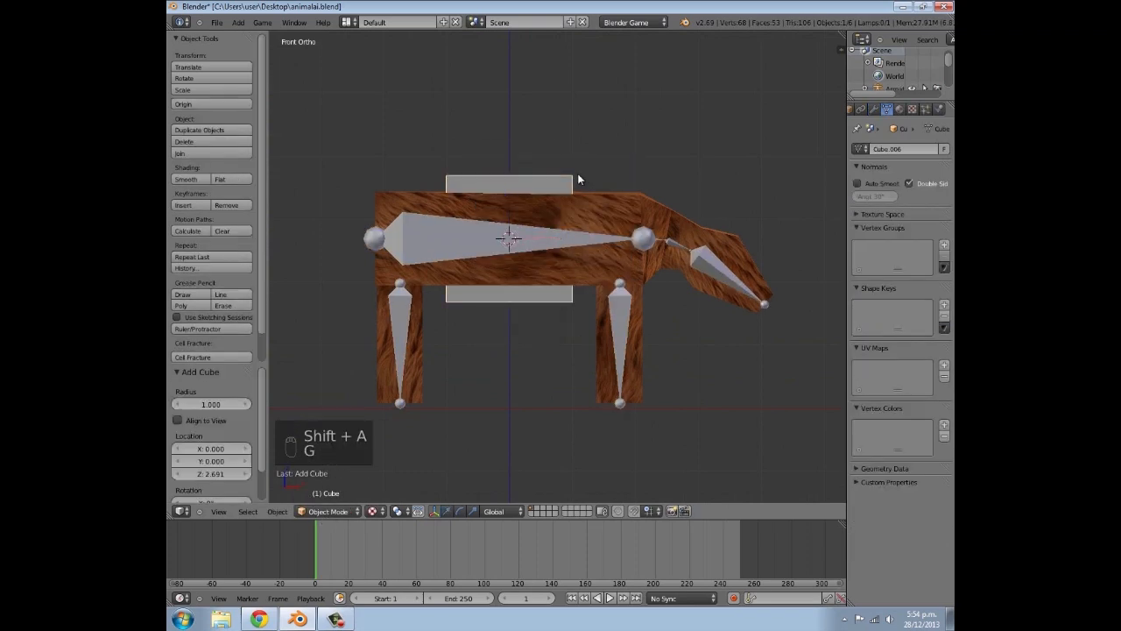
left_click(582, 274)
Set the animal mesh's physics type to No Collision and check the armature's physics type
right_click(582, 274)
middle_click_drag(582, 275, 607, 217)
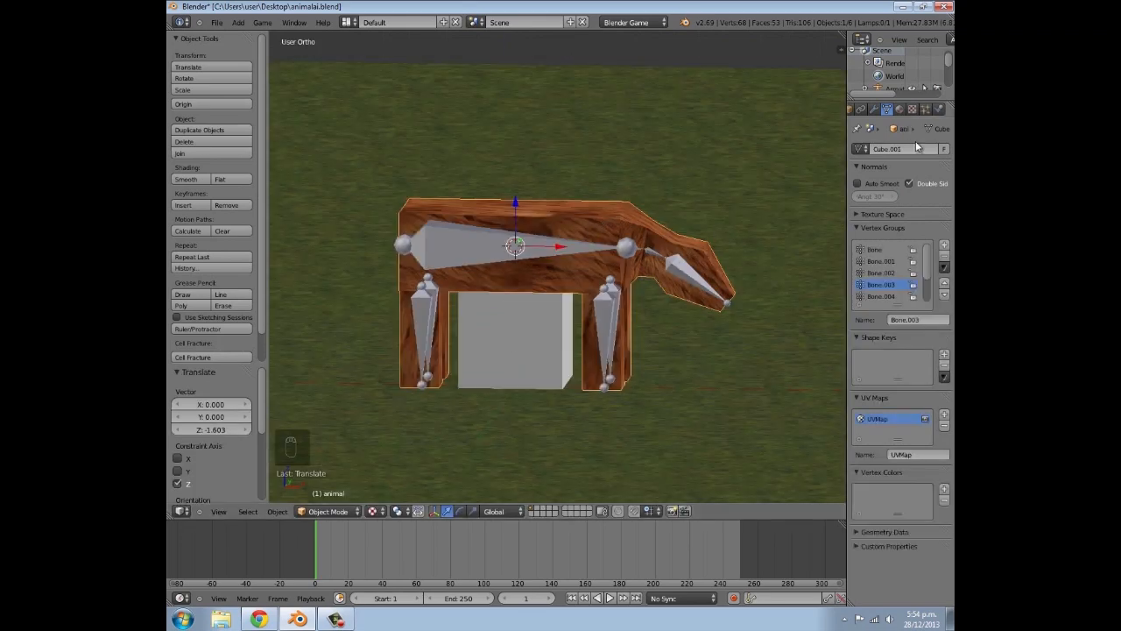
left_click(924, 110)
left_click(907, 164)
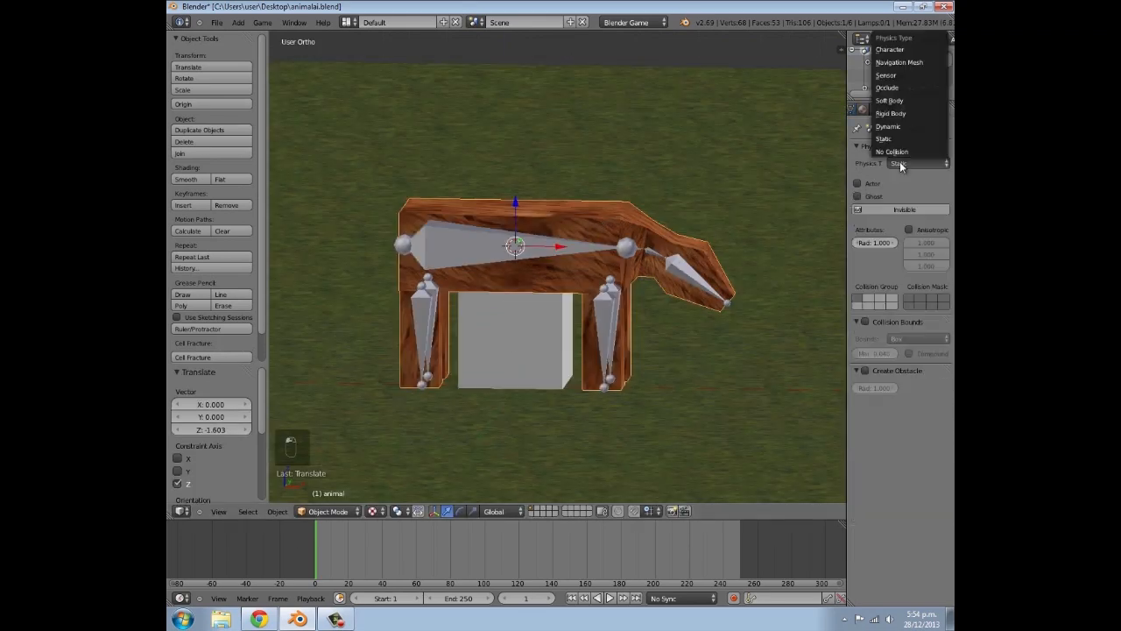
left_click(903, 152)
right_click(571, 251)
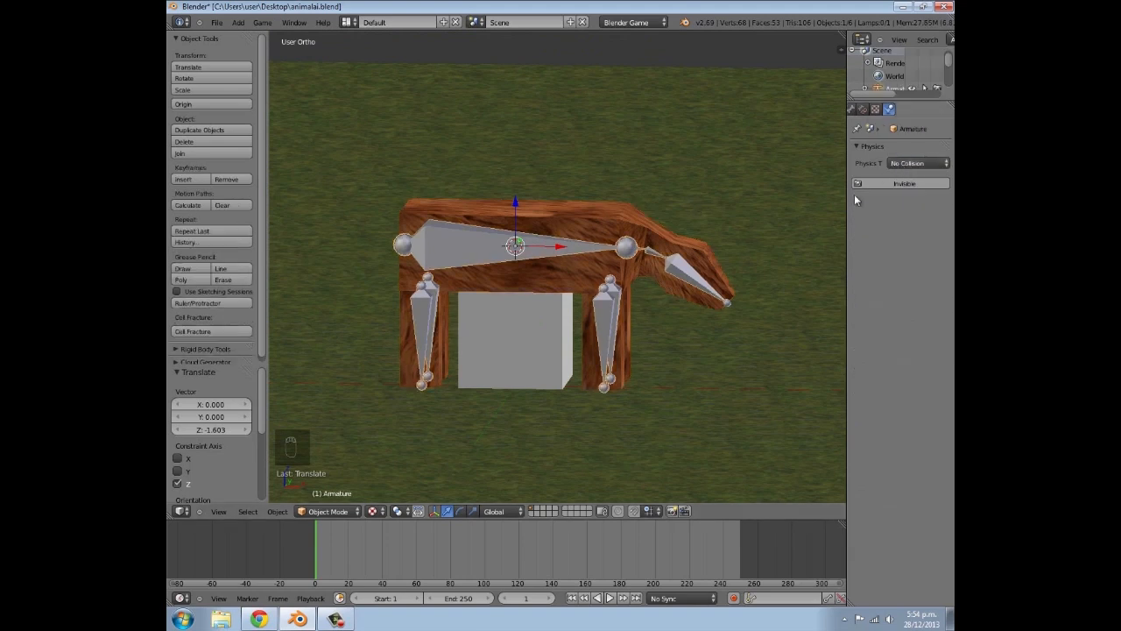
Scale the cube by 0.836 and lower it about 0.24 units along Z
right_click(518, 349)
mouse_move(518, 348)
middle_mouse_down()
mouse_move(582, 359)
mouse_move(525, 352)
middle_mouse_up()
key("s")
left_click(619, 368)
key("g")
key("z")
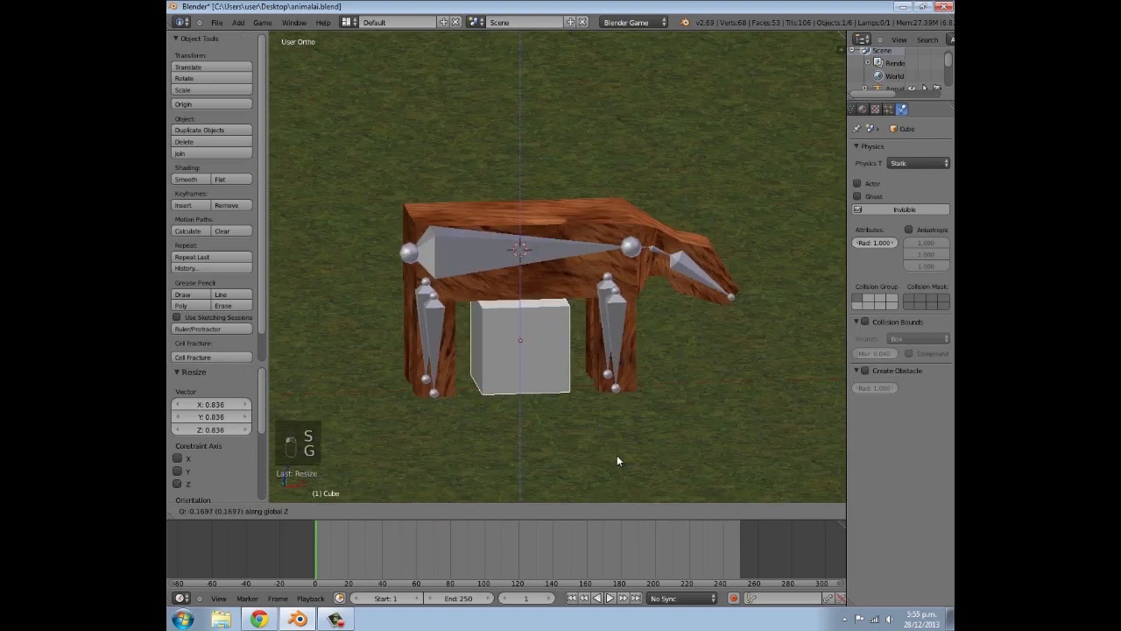
left_click(617, 482)
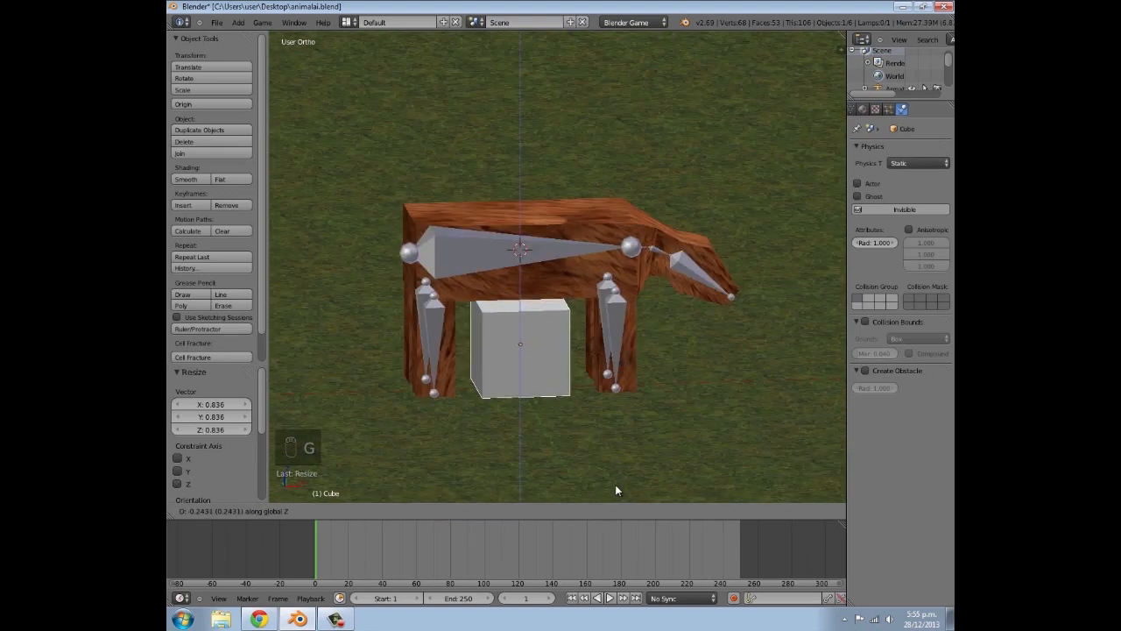
Raise the cube slightly along Z to a height of about 0.91, then deselect everything
key("a")
scroll(604, 420, "down", 5)
scroll(561, 385, "up", 2)
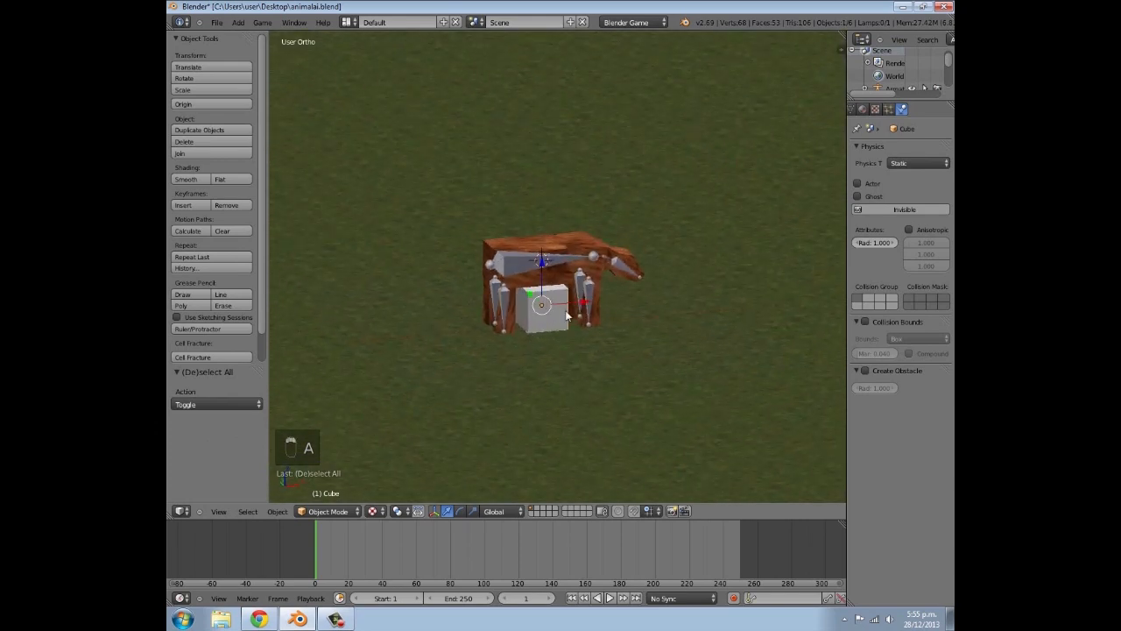
scroll(556, 308, "up", 4)
key("g")
key("z")
left_click(611, 307)
scroll(611, 306, "down", 3)
key("a")
Parent the armature to the cube between the animal's legs and clear the selection
key("KP_1")
scroll(495, 412, "up", 4)
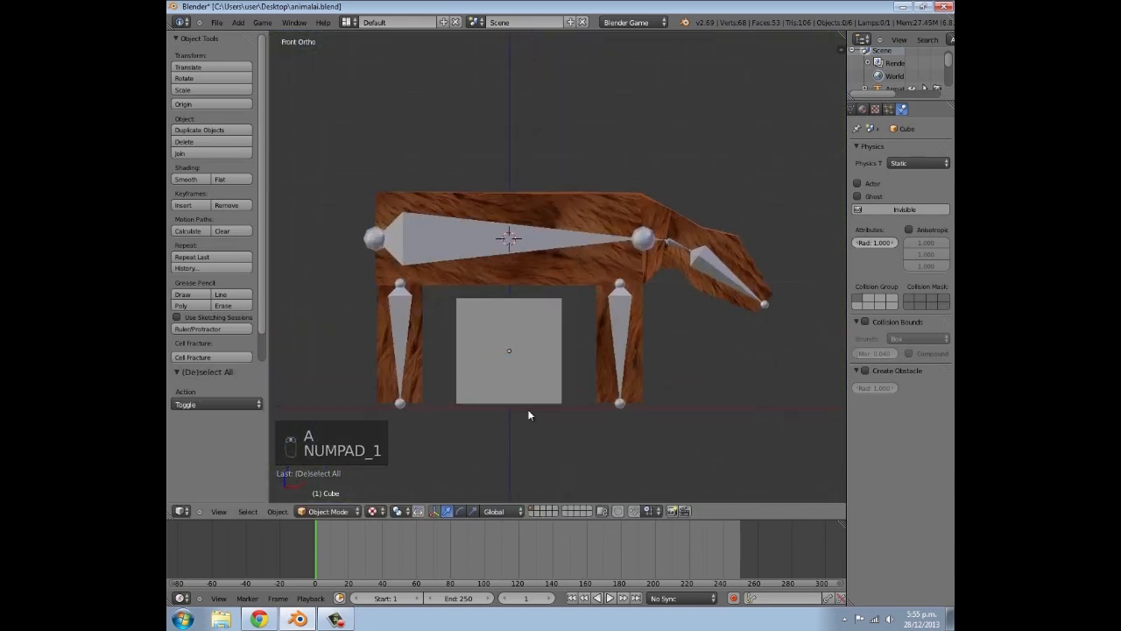
right_click(494, 253)
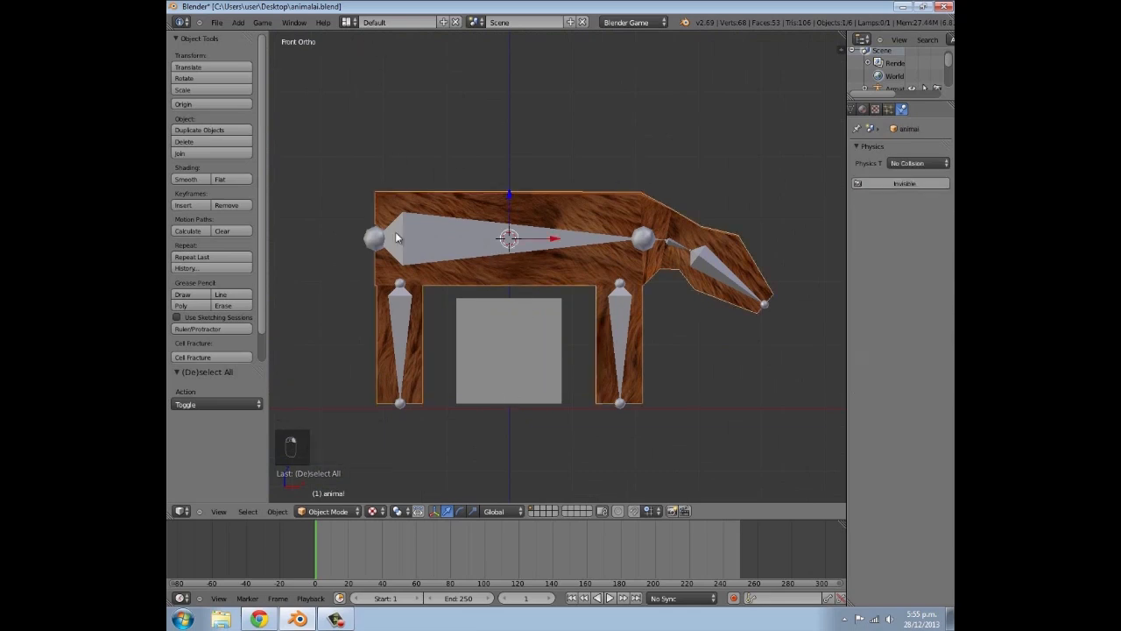
right_click(511, 342, "shift")
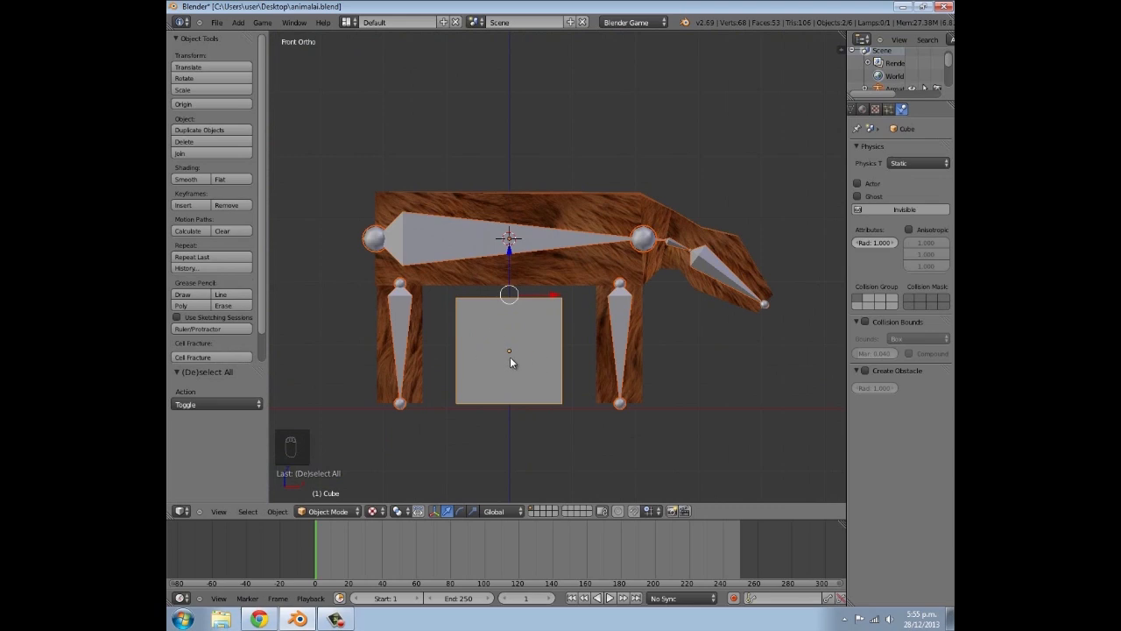
key("ctrl+p")
left_click(510, 356)
key("a")
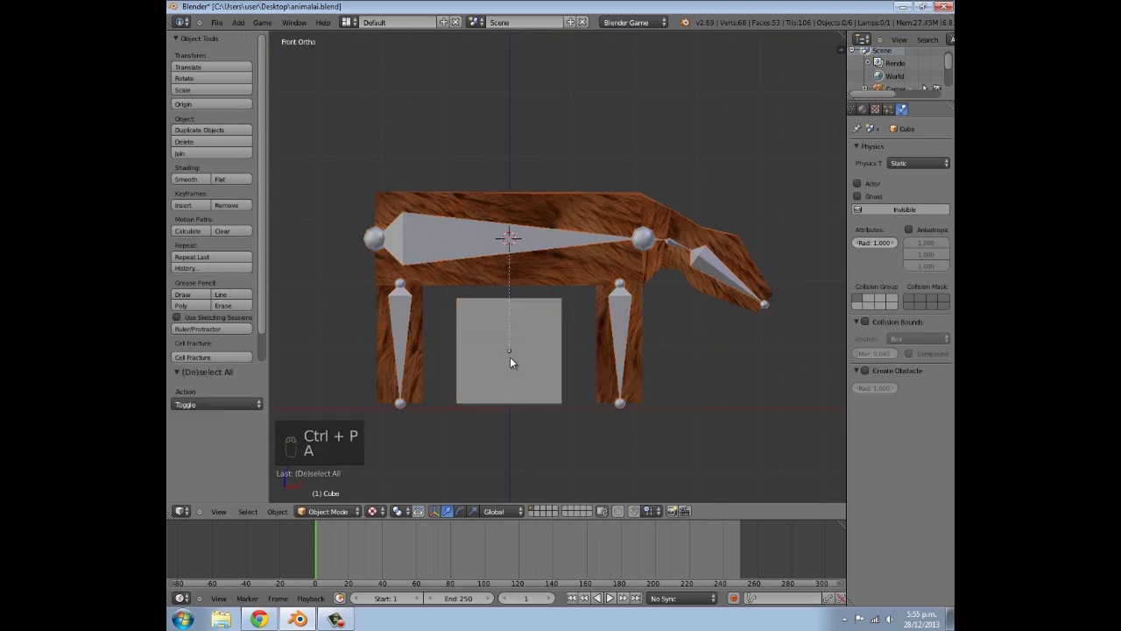
Rename the cube object as "animal movement"
right_click(534, 325)
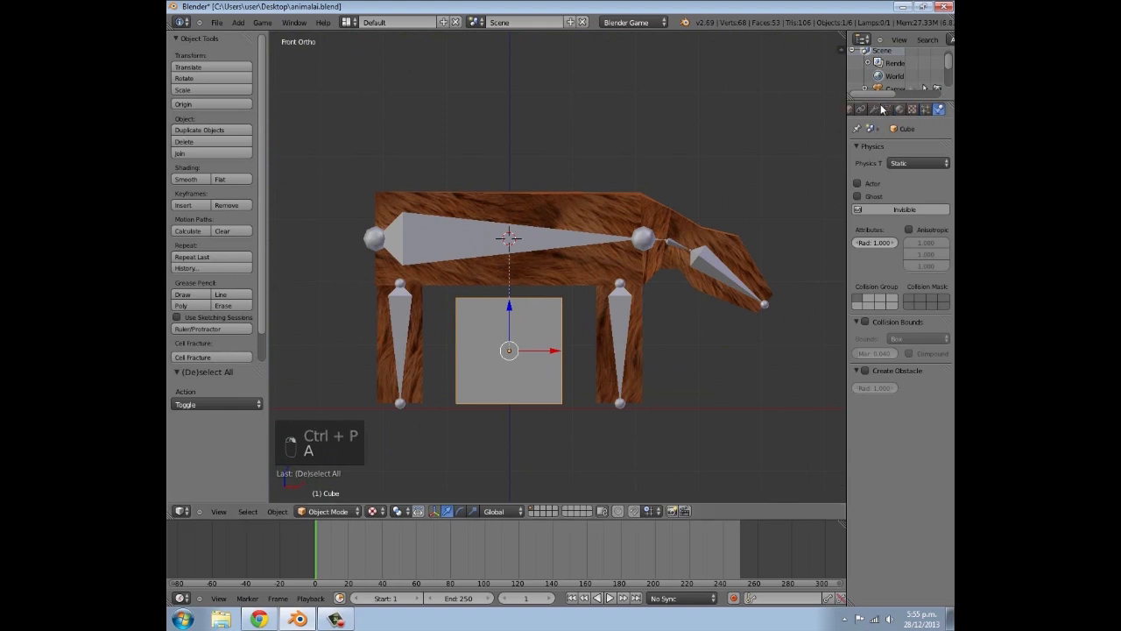
left_click(860, 109)
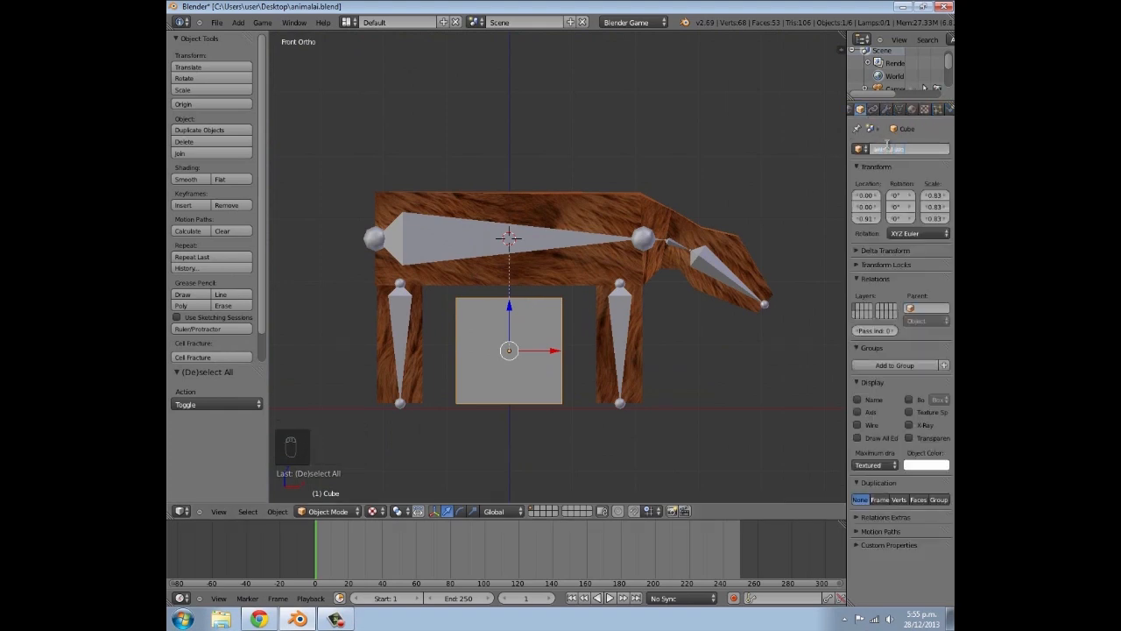
key("BackSpace")
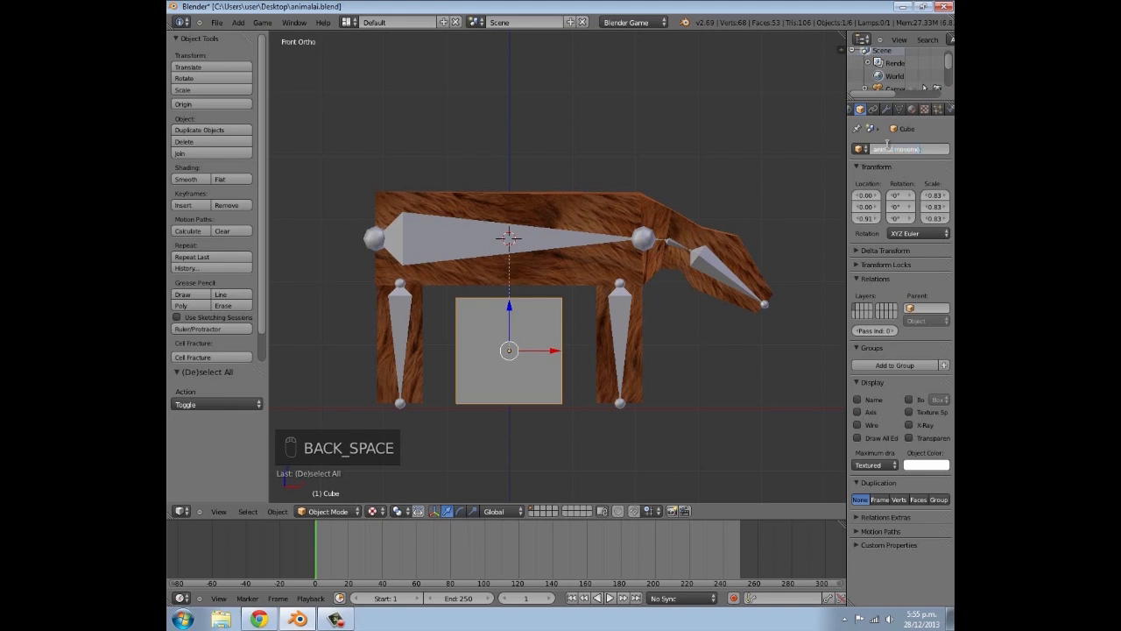
type("movement")
key("Return")
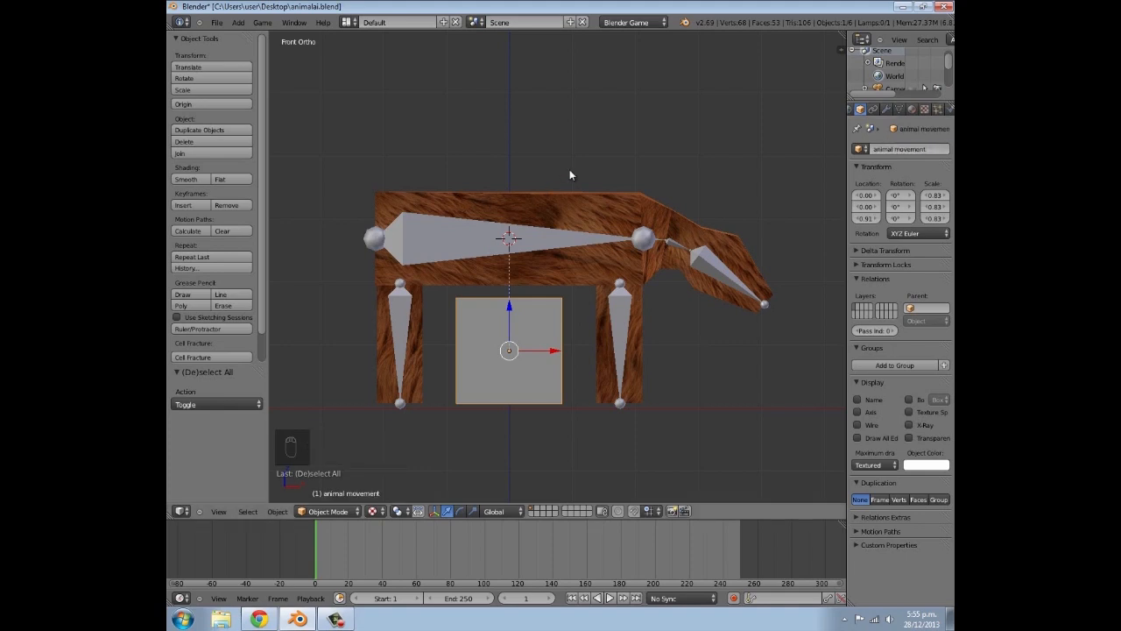
Save the project over the existing animalai.blend file
key("ctrl+s")
left_click(570, 171)
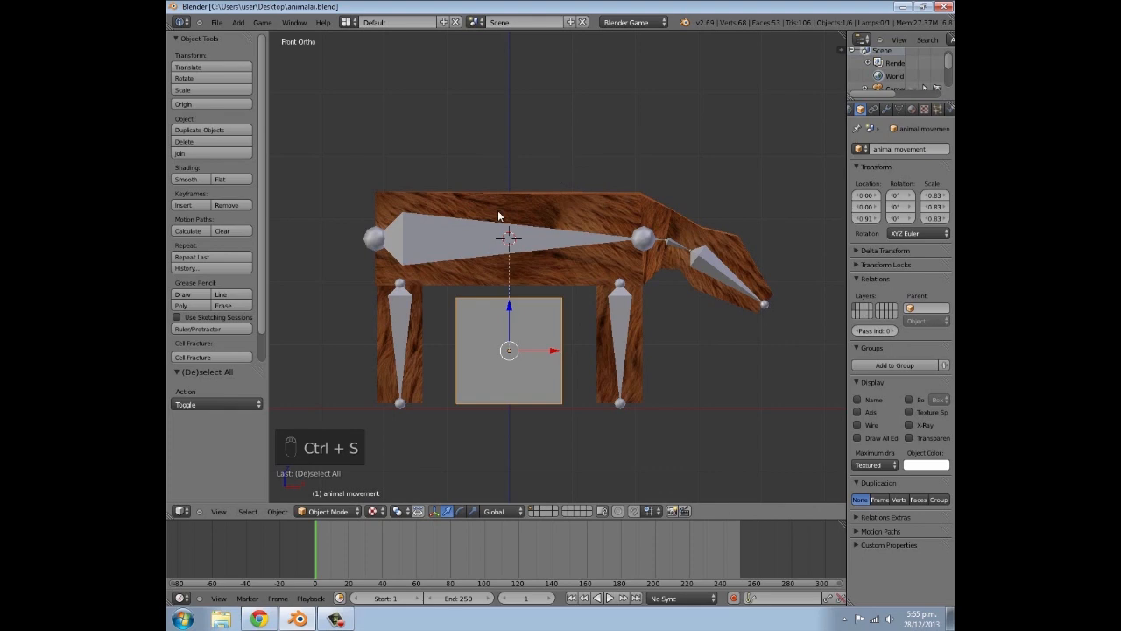
Test moving the animal movement cube across the grass together with its parented armature, and undo the move
middle_click_drag(497, 210, 585, 312)
key("g")
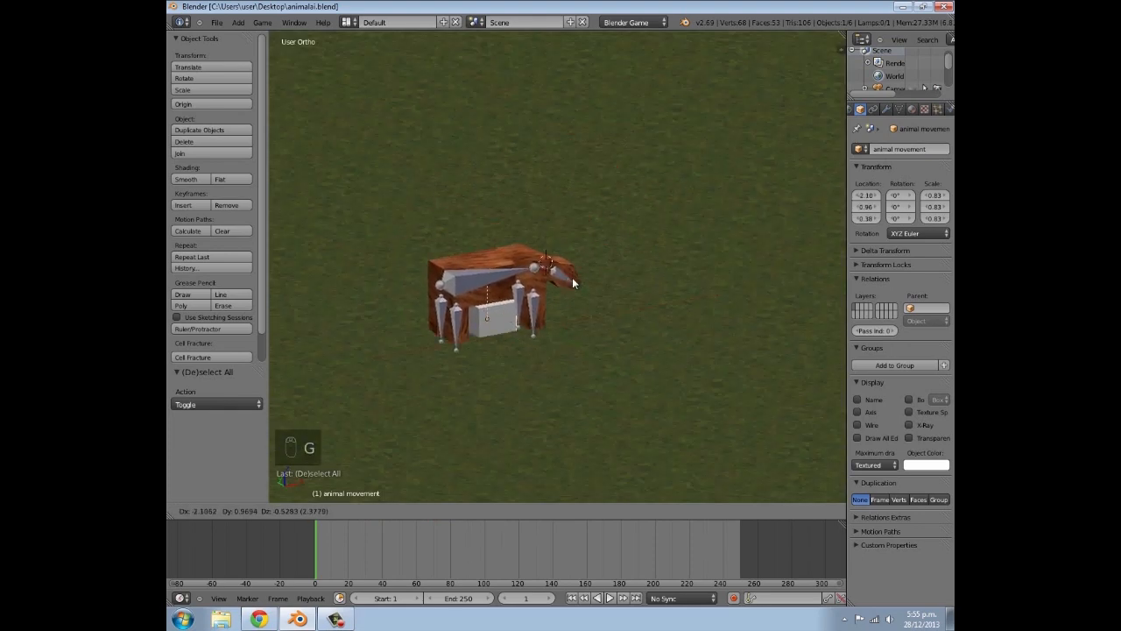
left_click(631, 314)
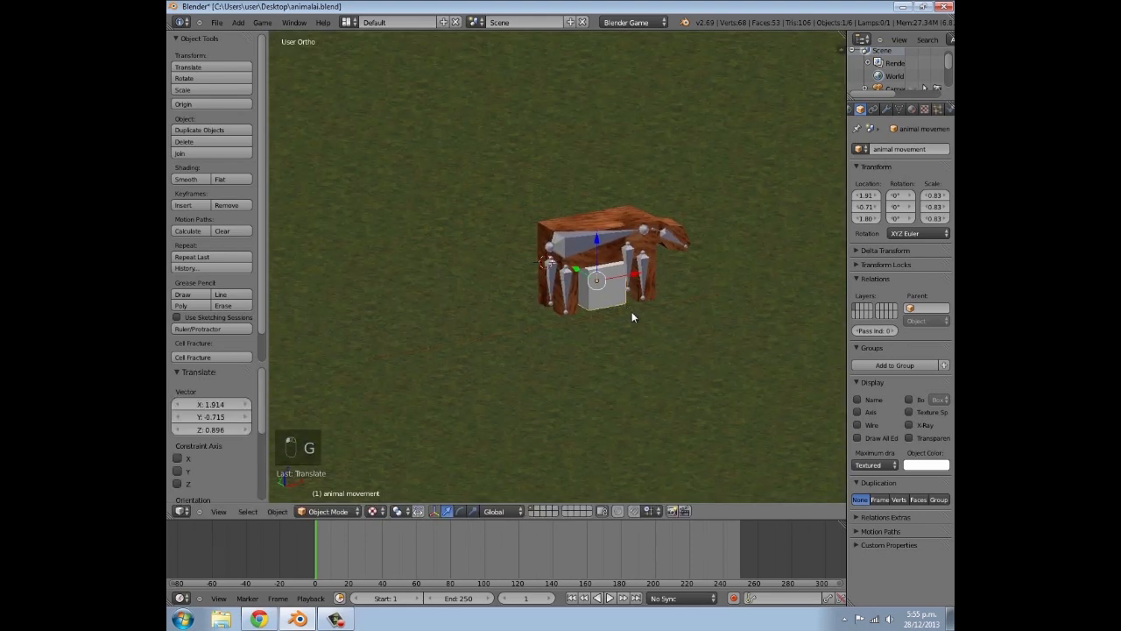
key("ctrl+z")
left_click(349, 21)
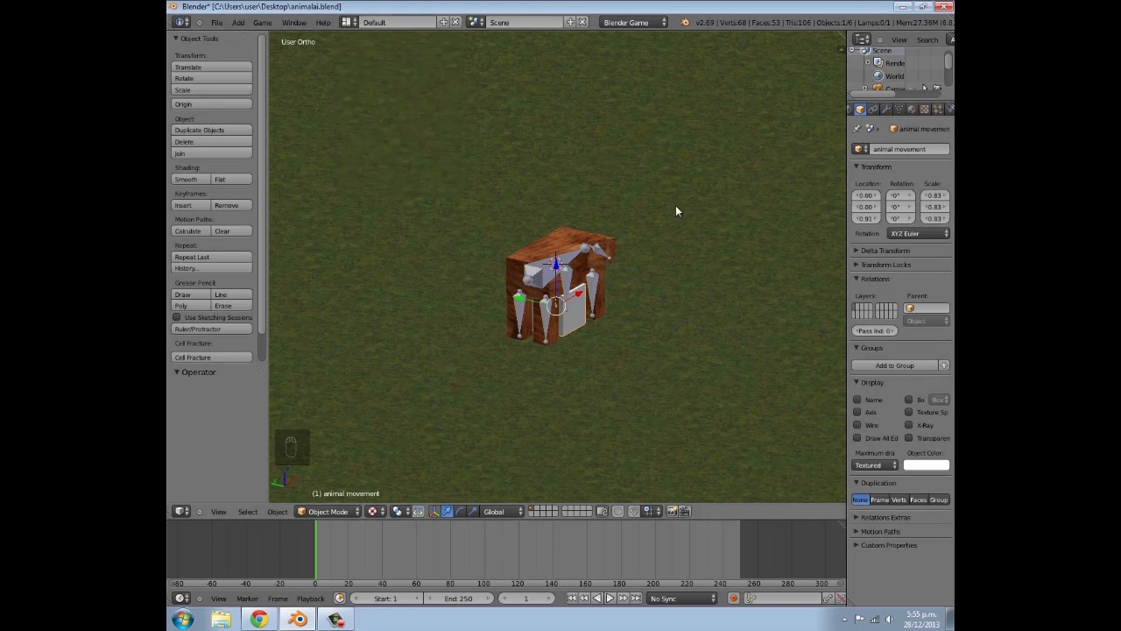
middle_click_drag(675, 207, 614, 280)
Enlarge the timeline area and set the animation's end frame to 500
mouse_move(544, 517)
left_mouse_down()
mouse_move(541, 426)
mouse_move(545, 505)
left_mouse_up()
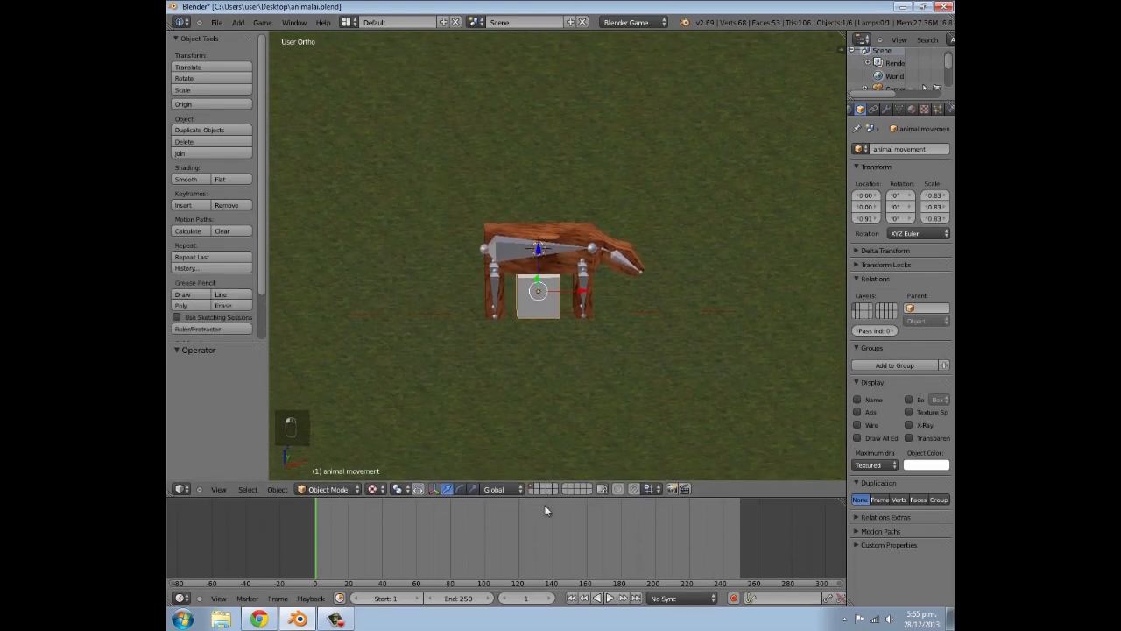
left_click(461, 598)
left_click(381, 600)
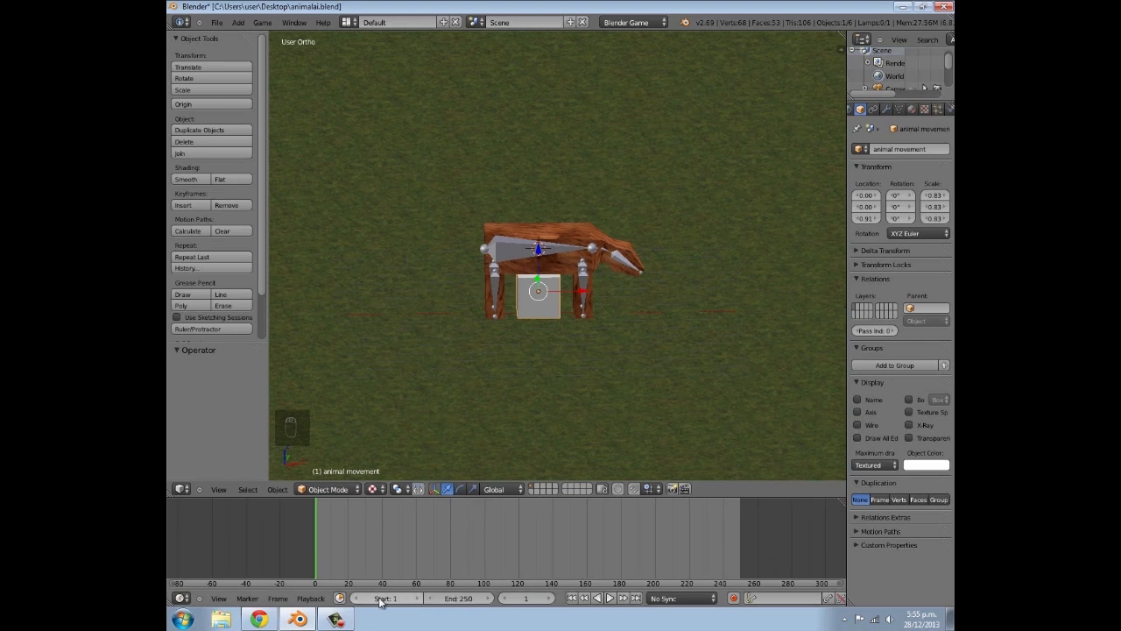
left_click(462, 599)
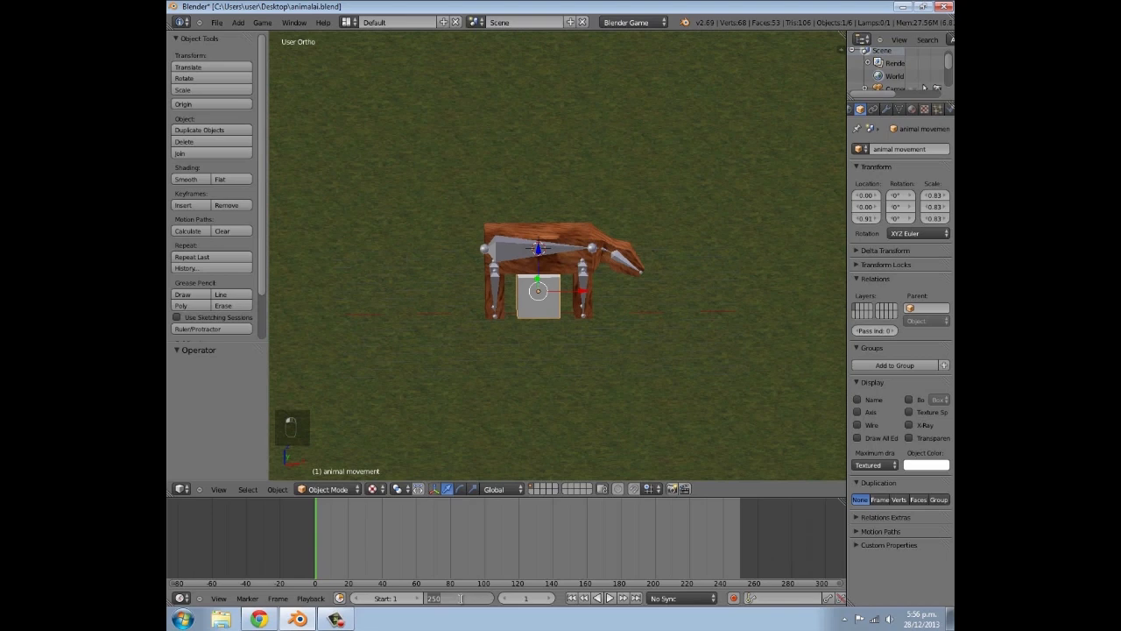
type("500")
key("Return")
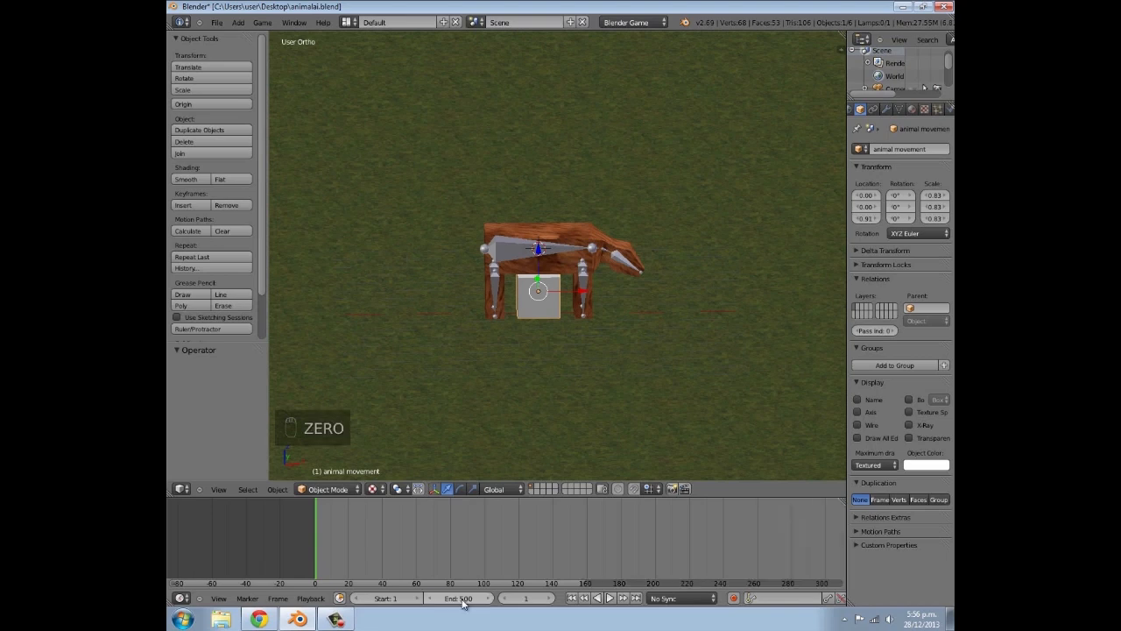
Put the armature into Pose Mode at frame 0 and make Rotation the active keying set
left_click_drag(320, 505, 438, 546)
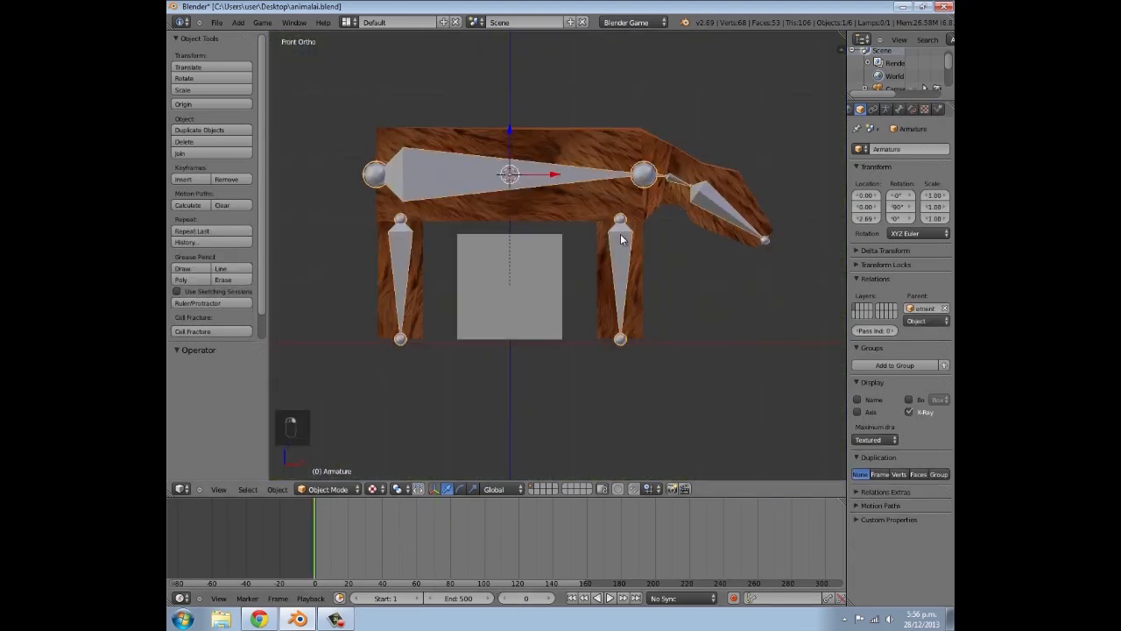
left_click(328, 489)
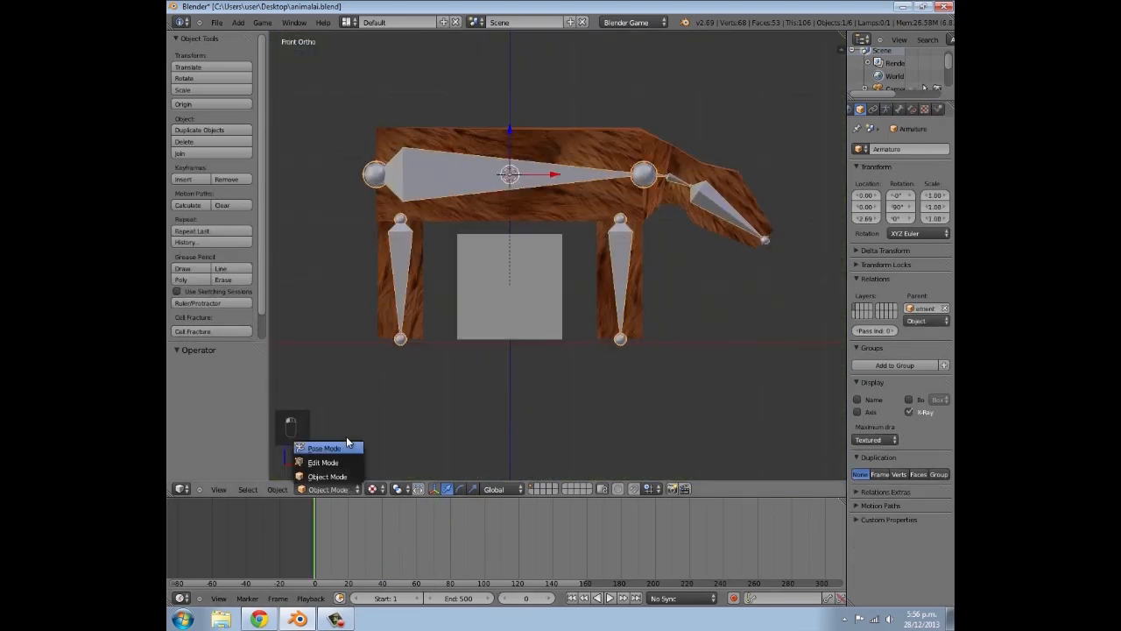
left_click(324, 448)
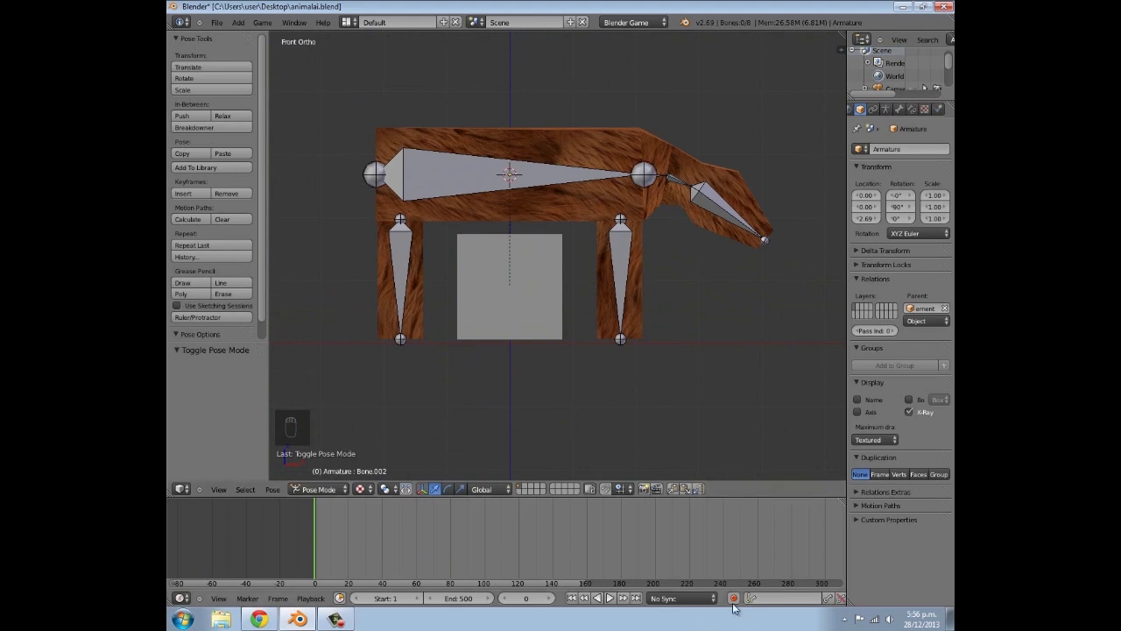
left_click(775, 598)
left_click(789, 568)
Select all of the armature's bones and insert rotation keyframes for them at frame 0
middle_click_drag(563, 191, 551, 230, "shift")
scroll(553, 254, "up", 3)
middle_click_drag(642, 241, 552, 236, "shift")
scroll(552, 237, "down", 3)
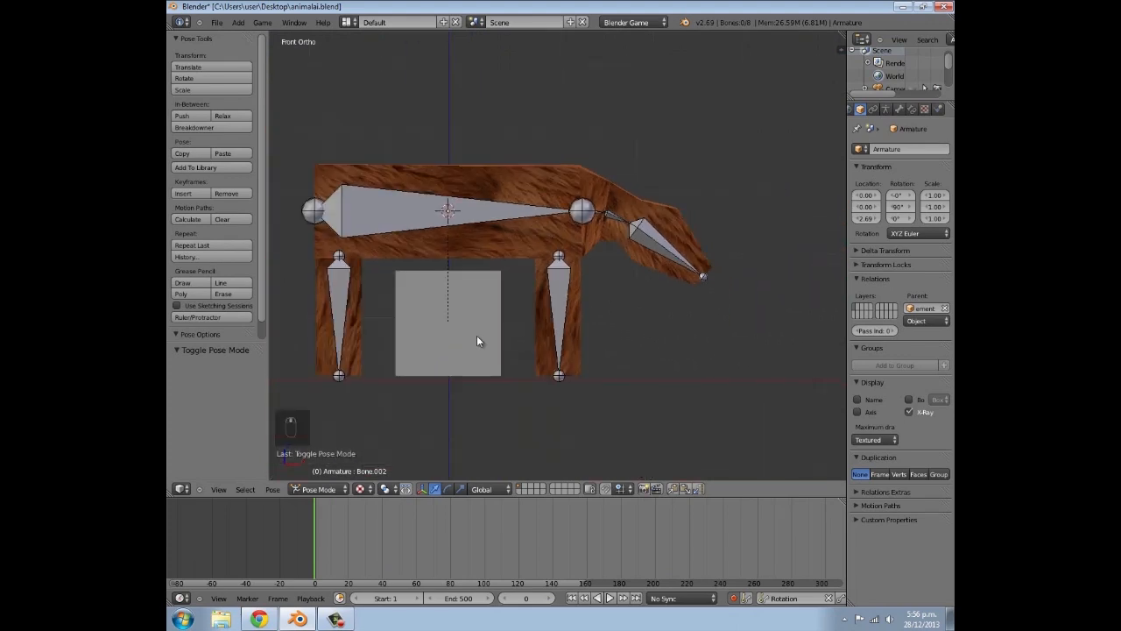
key("a")
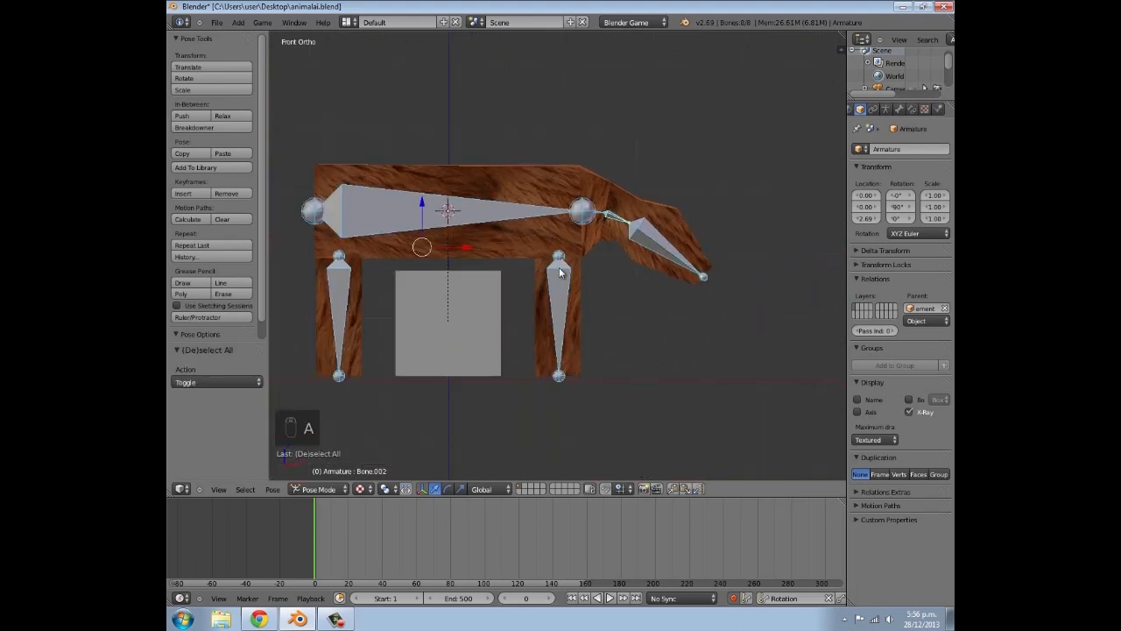
key("i")
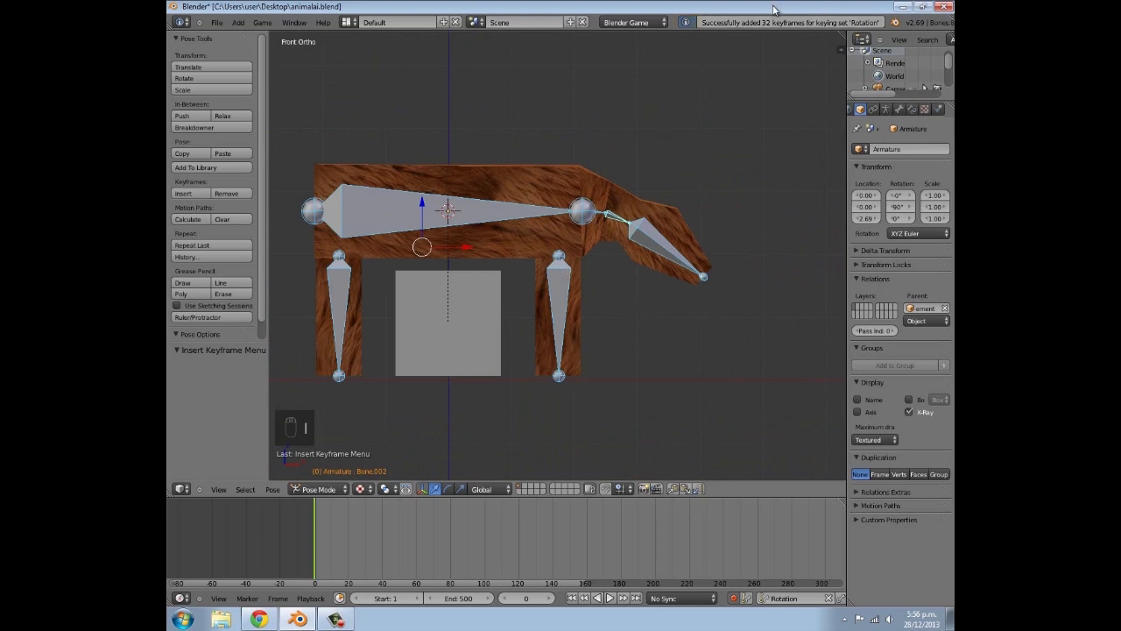
At frame 60, move only the head bone with Auto IK about -0.58 in X and -1.10 in Z, lowering the head
middle_click_drag(632, 297, 618, 275, "shift")
key("a")
right_click(644, 222)
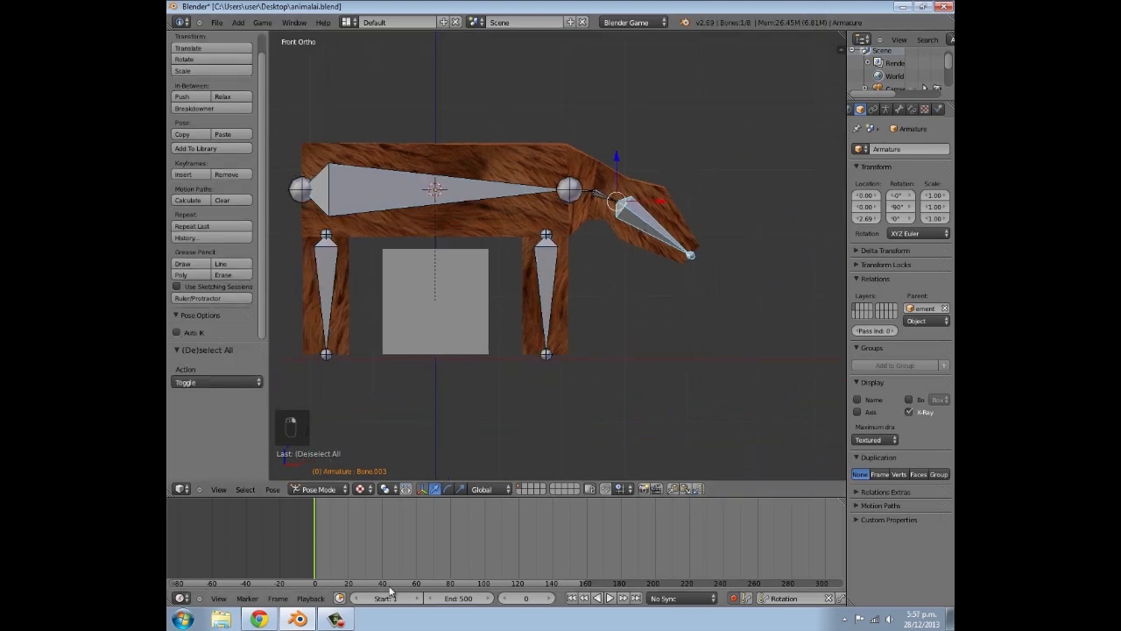
left_click_drag(323, 543, 418, 545)
left_click(504, 601)
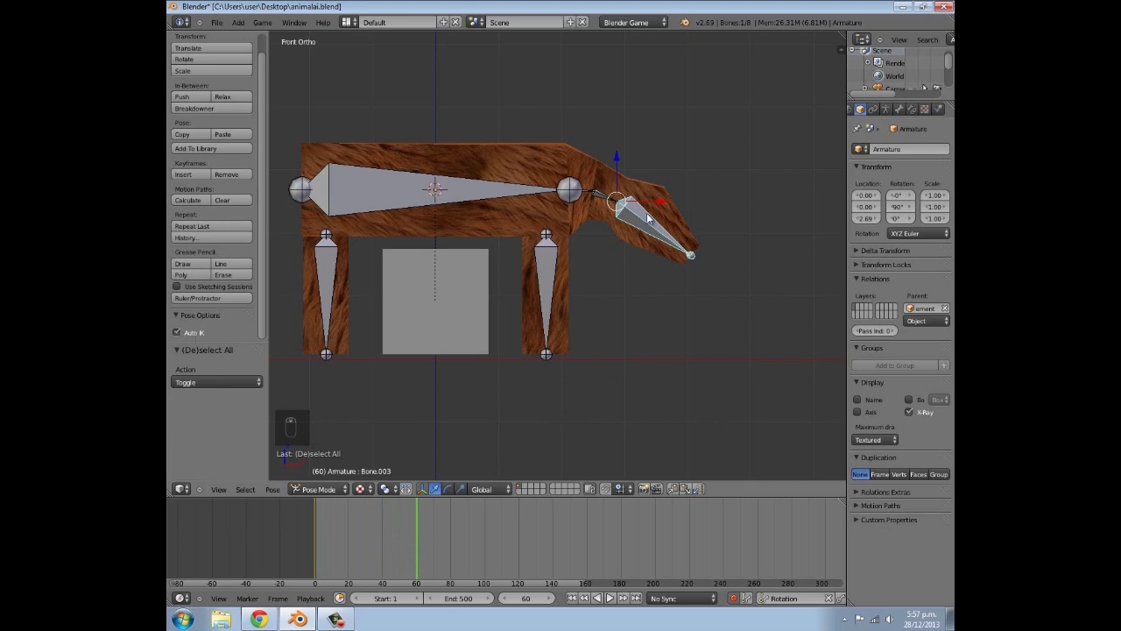
scroll(624, 248, "up", 2)
middle_click_drag(664, 228, 633, 219, "shift")
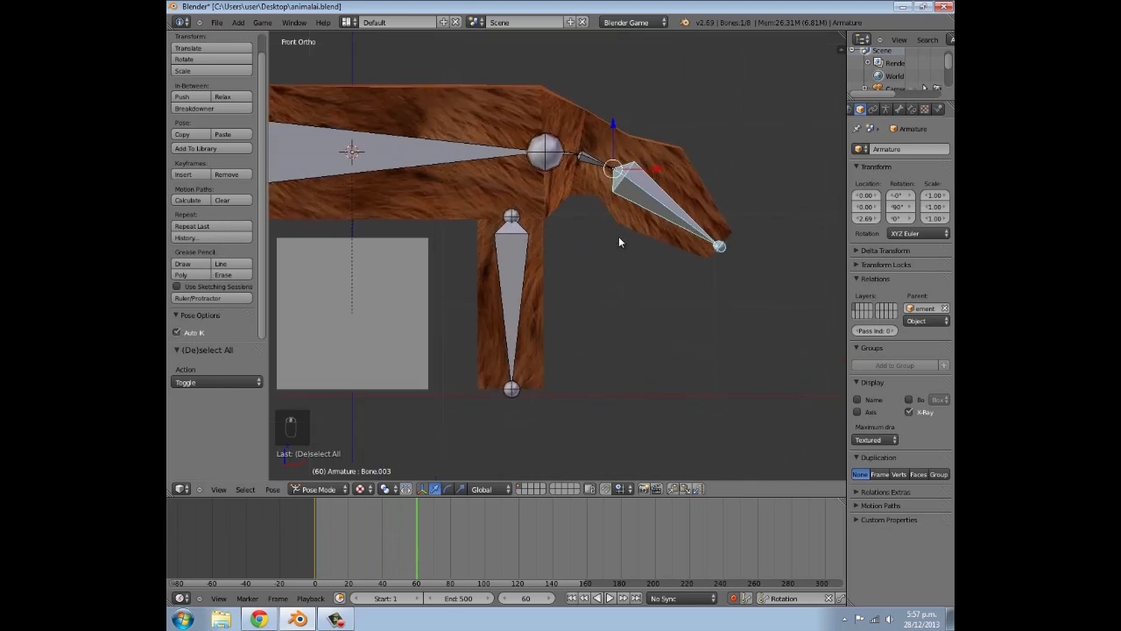
key("g")
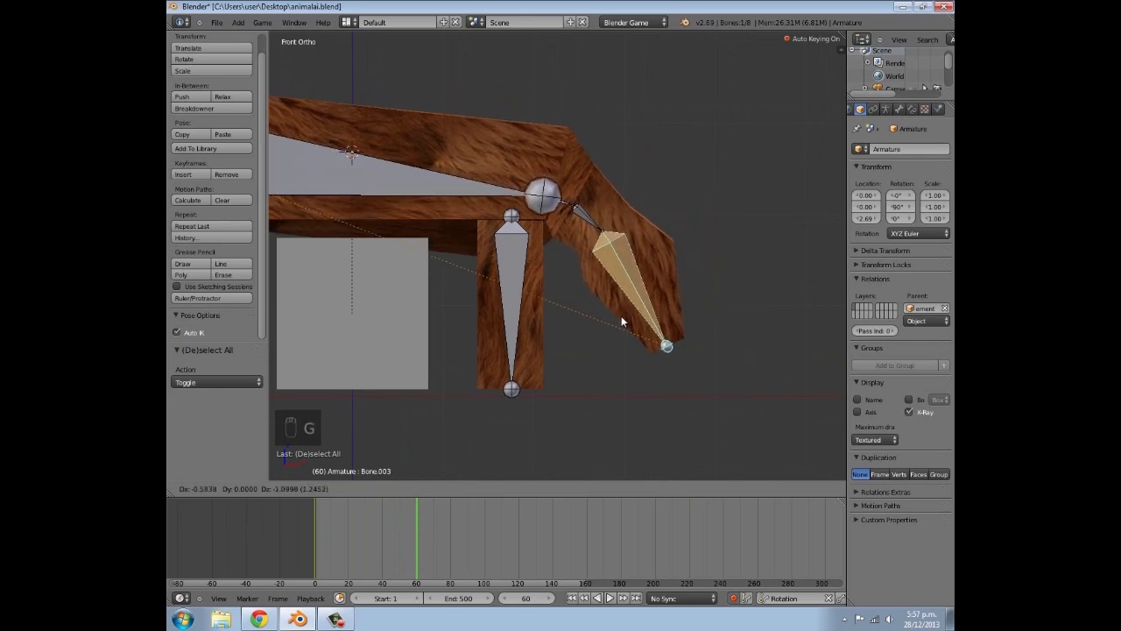
left_click(621, 318)
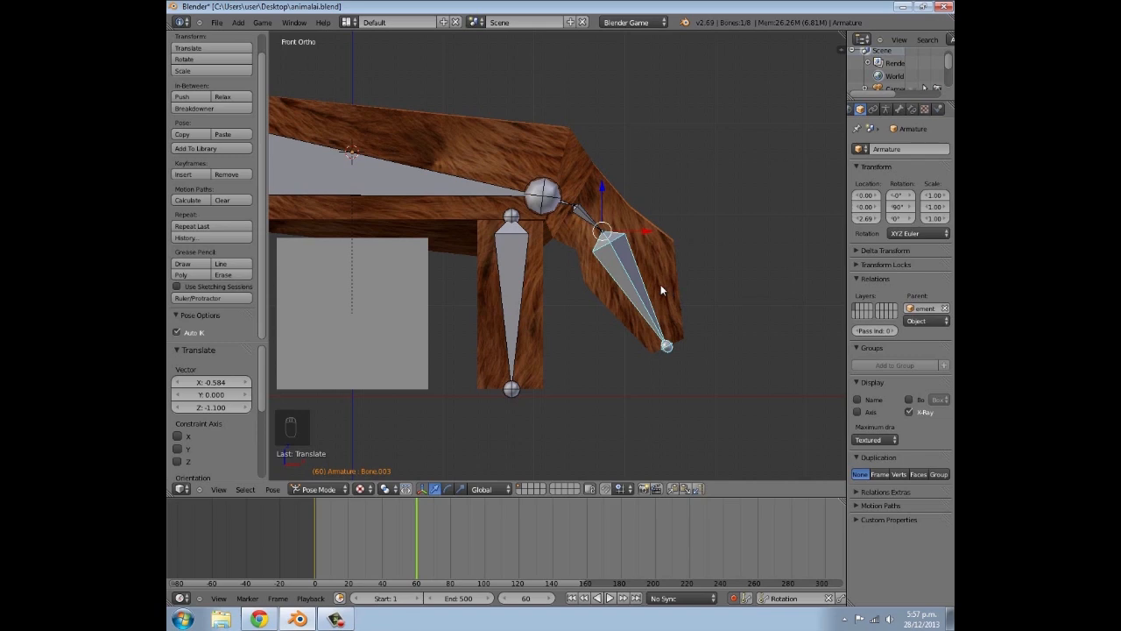
Insert rotation keyframes for all bones at frame 60
key("a")
key("a")
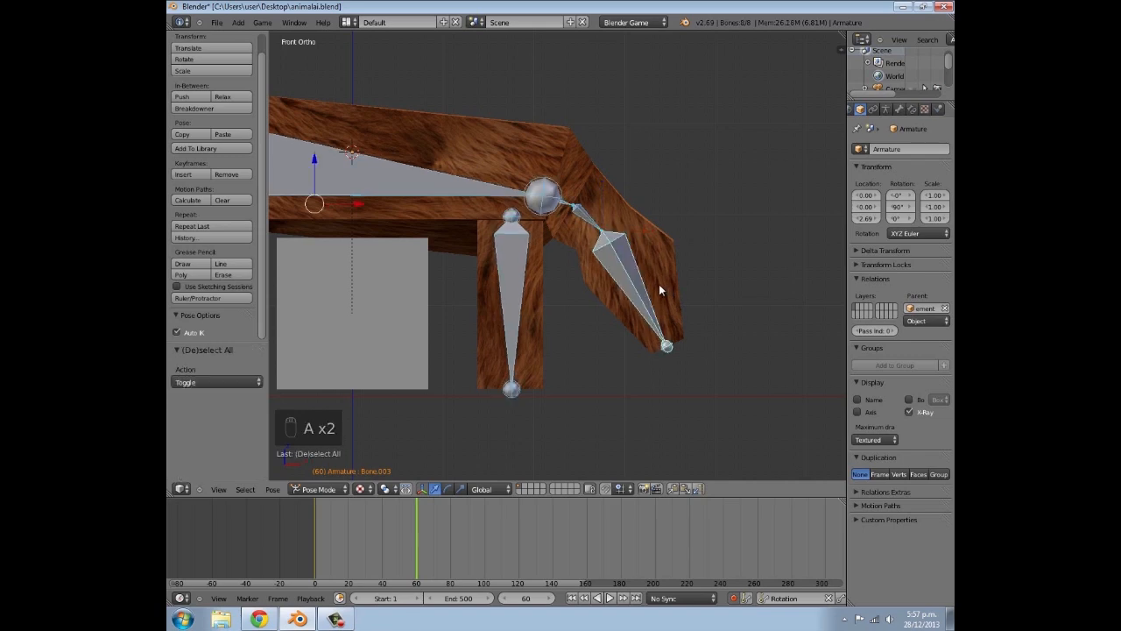
key("i")
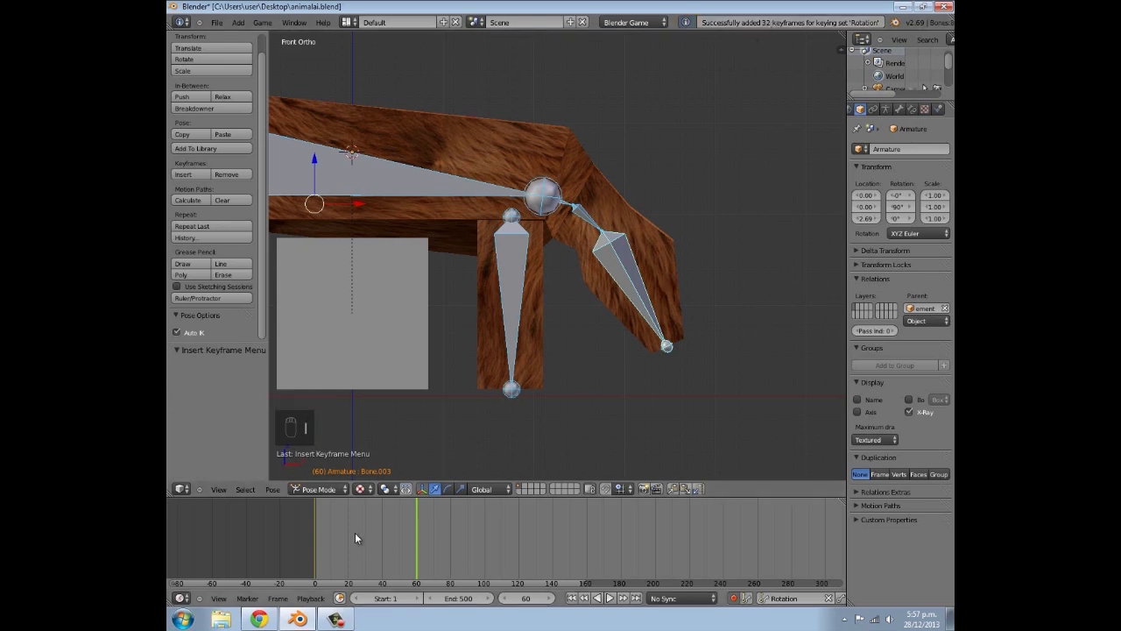
Advance to around frame 120 and move the lowered head bone sideways about 0.78 units along Y
left_click(270, 531)
left_click(518, 539)
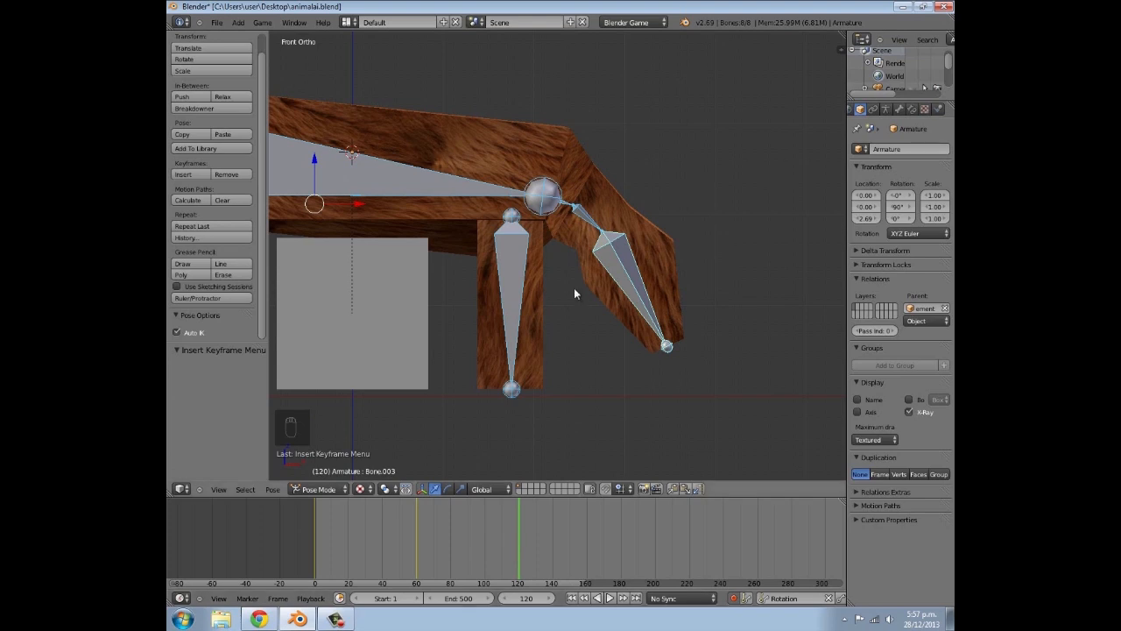
scroll(573, 293, "down", 3)
scroll(557, 259, "up", 3)
middle_click_drag(581, 242, 550, 207)
left_click_drag(563, 195, 632, 197)
mouse_move(515, 543)
left_mouse_down()
mouse_move(503, 535)
mouse_move(531, 538)
left_mouse_up()
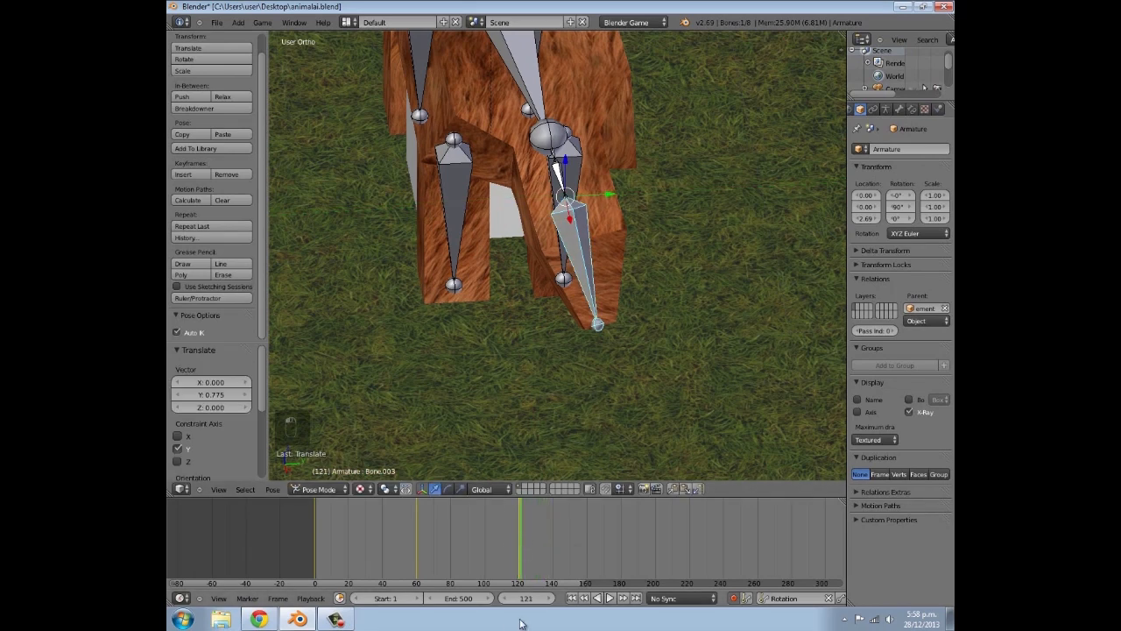
Set the current frame to 120 and insert rotation keyframes for all bones
left_click(503, 598)
middle_click_drag(488, 347, 545, 326)
scroll(545, 326, "down", 2)
key("a")
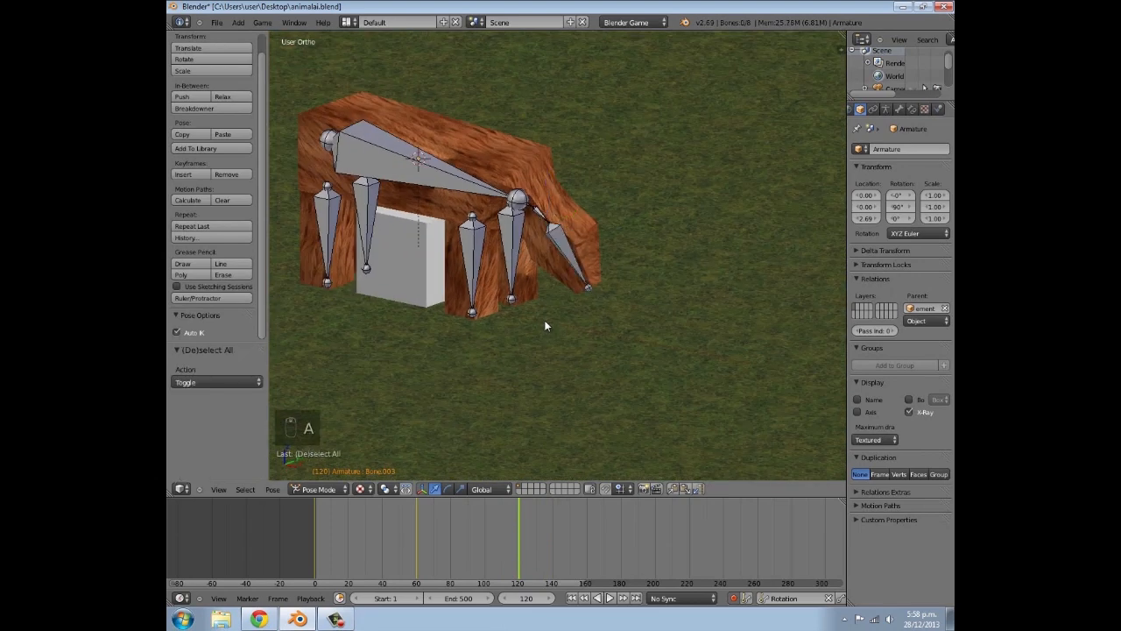
key("a")
key("i")
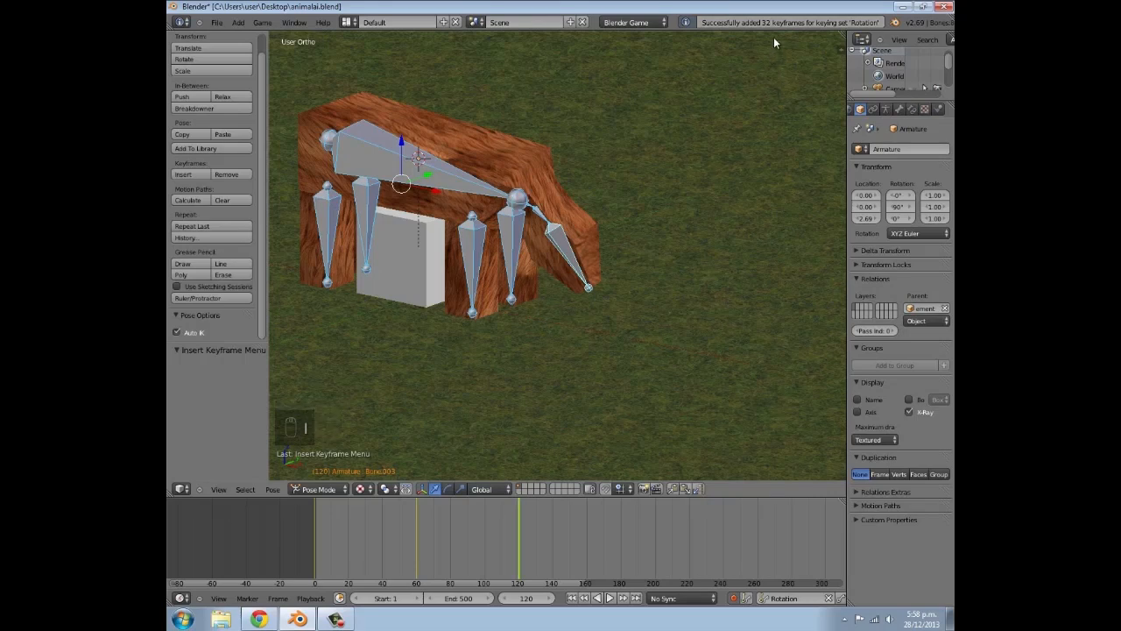
Return to frame 0 and split the 3D view, switching the new area to the Graph Editor
scroll(683, 199, "up", 4)
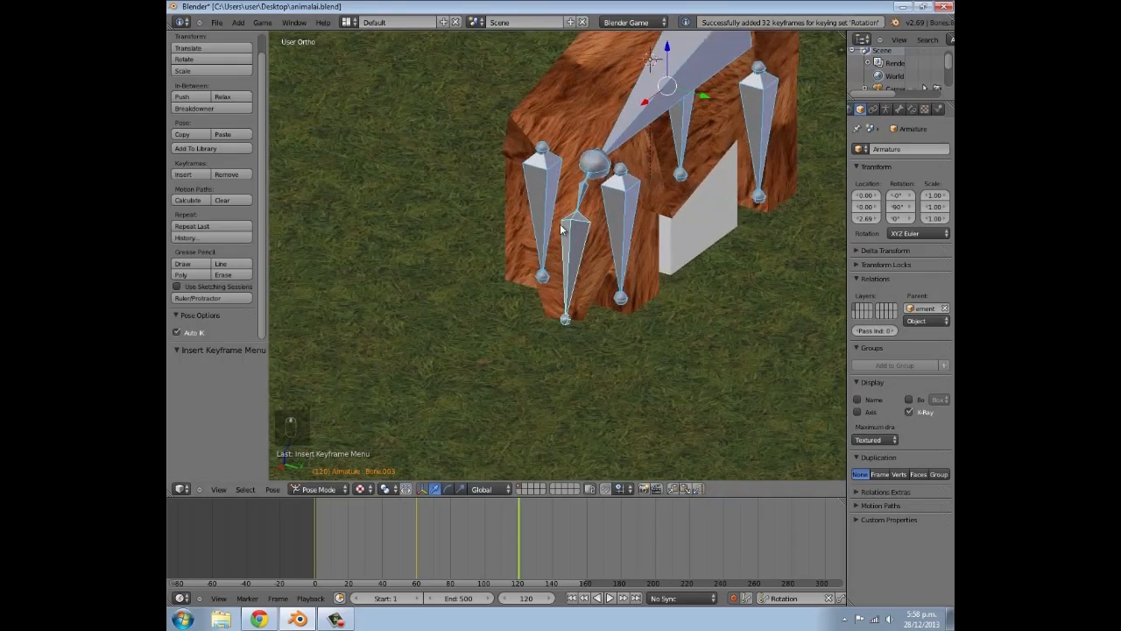
left_click(318, 532)
left_click_drag(354, 531, 314, 527)
left_click_drag(838, 34, 510, 430)
left_click(524, 489)
left_click(553, 443)
Select all curve keys at frame 0 and duplicate them 180 frames forward along X
left_click_drag(648, 363, 557, 361)
scroll(604, 310, "down", 1)
middle_click_drag(596, 310, 693, 306)
key("a")
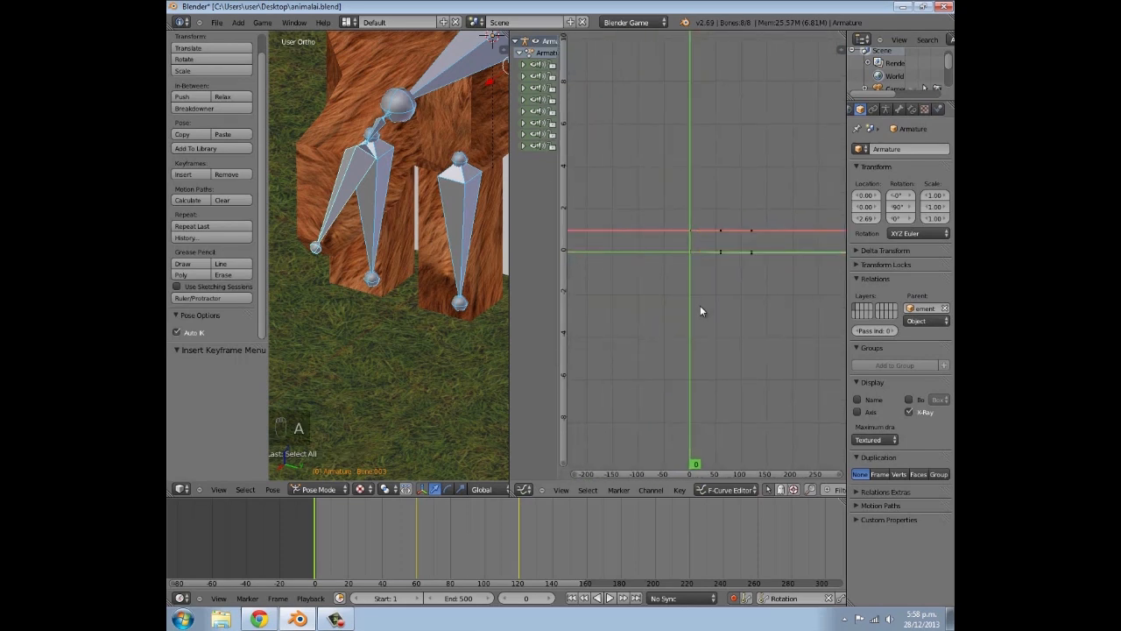
key("ctrl+k")
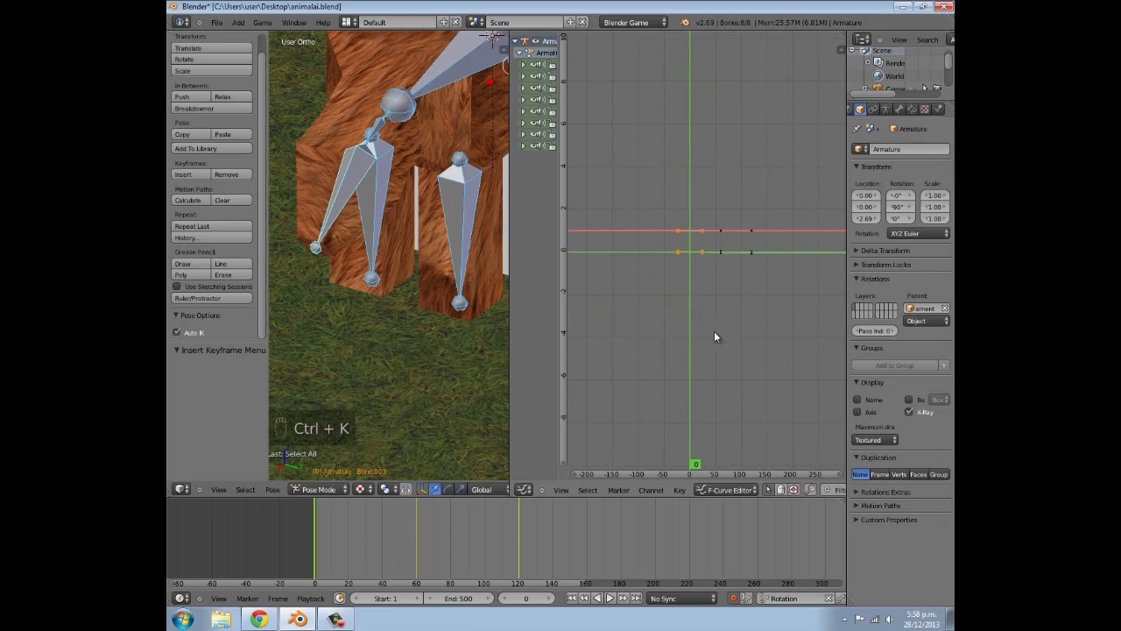
key("shift+d")
type("x")
type("180")
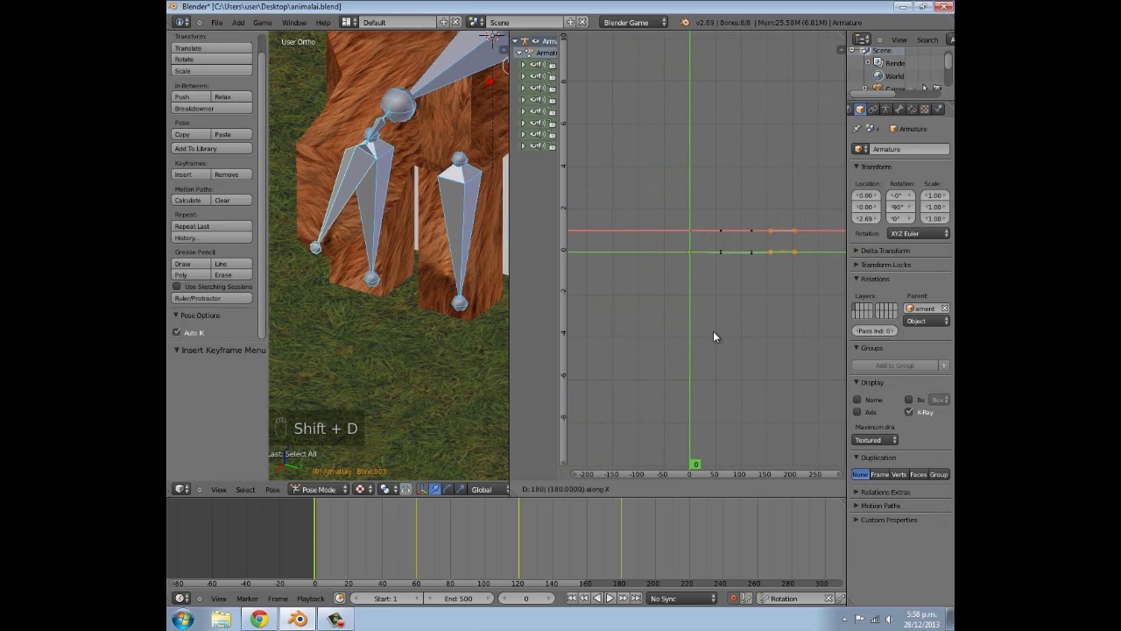
key("Return")
Play the head animation from the start, stop it and return to frame 0
left_click_drag(318, 530, 252, 538)
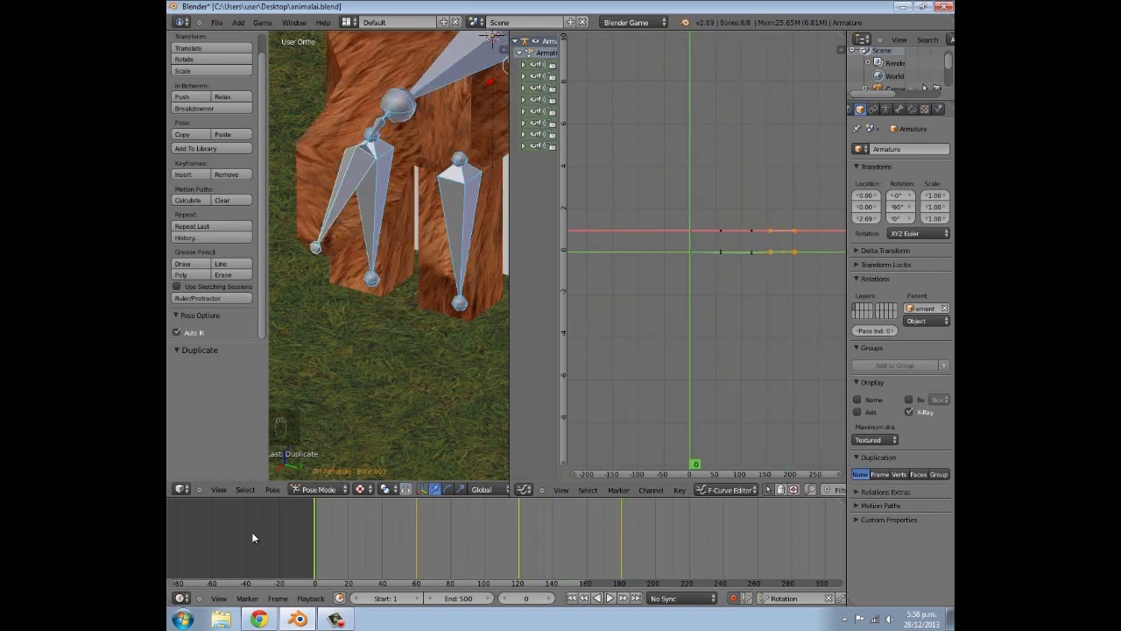
left_click(609, 598)
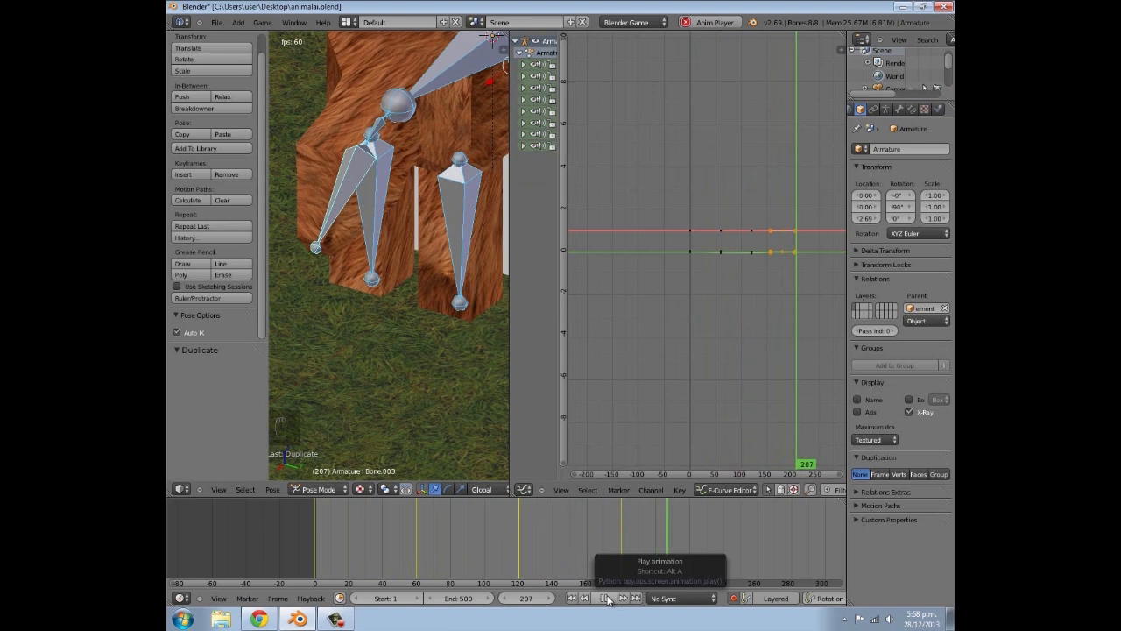
left_click(607, 597)
left_click_drag(271, 536, 222, 568)
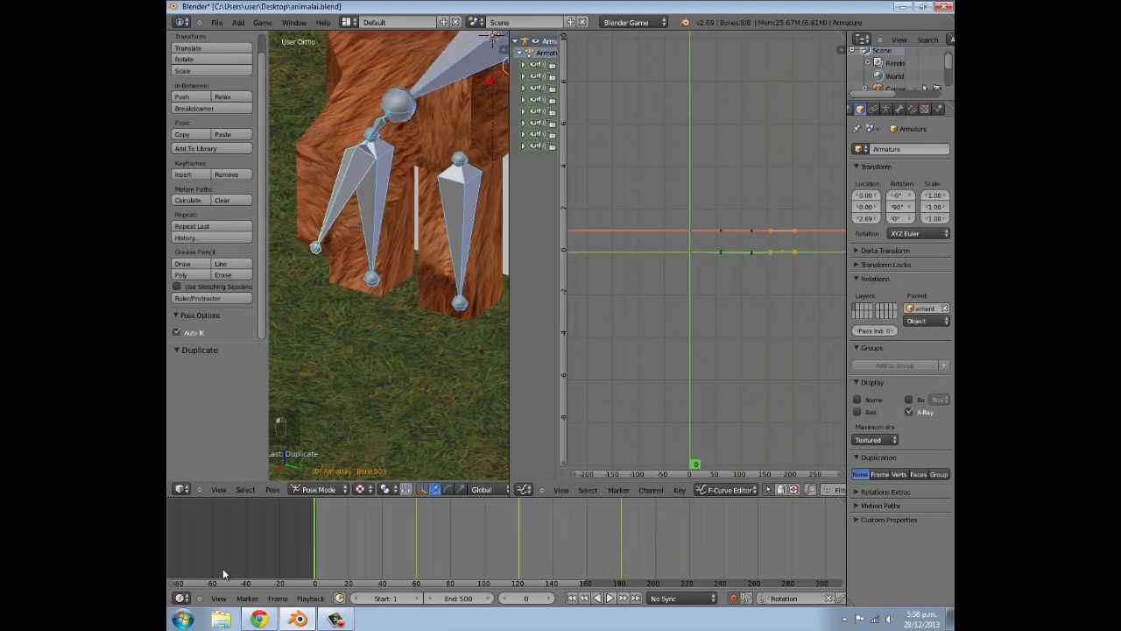
Scrub the timeline beyond the keyframes at frame 180 to frame 201
middle_click_drag(391, 498, 264, 538, "ctrl")
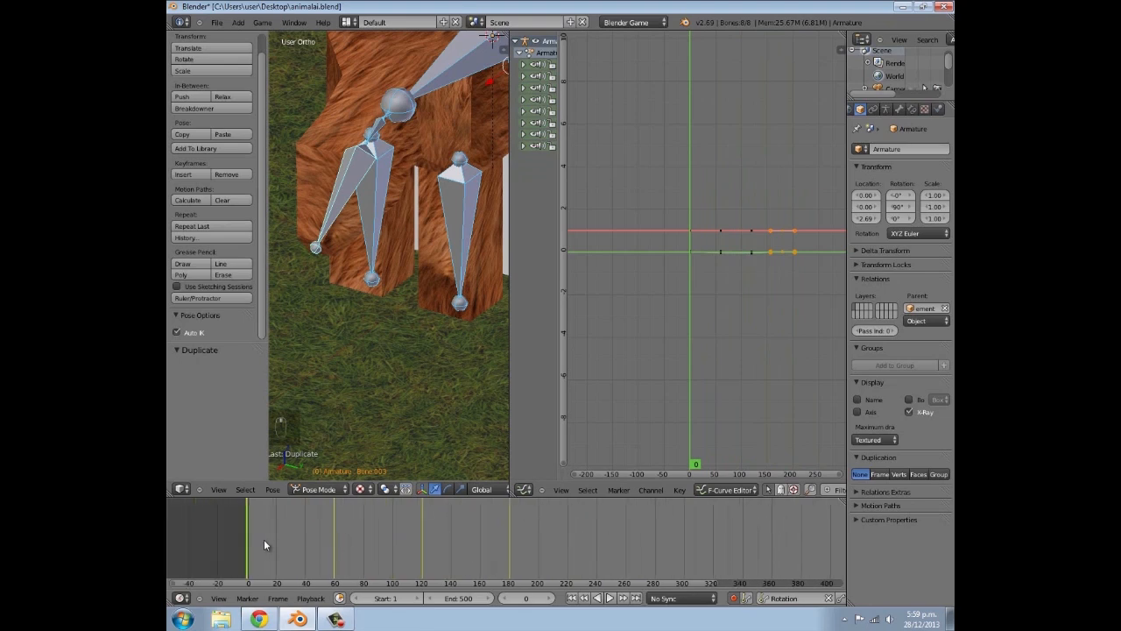
left_click(348, 544)
left_click_drag(366, 541, 540, 550)
scroll(541, 550, "up", 2)
middle_click_drag(540, 550, 504, 553)
scroll(474, 263, "down", 7)
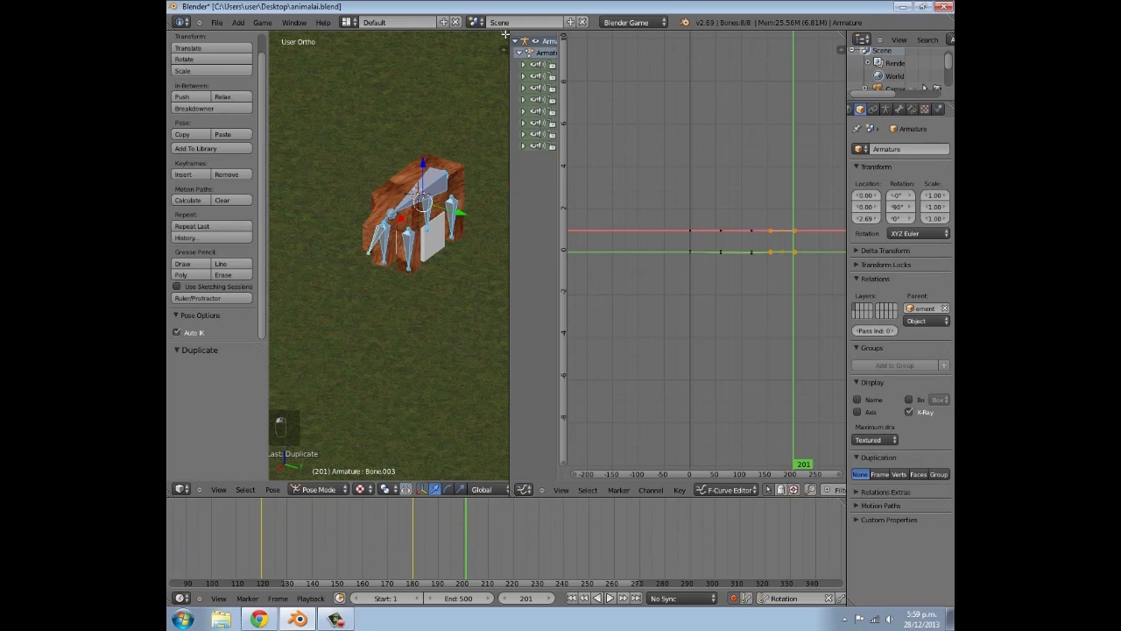
Widen the 3D view over the Graph Editor with the animal's head in front view, and set the current frame to 210
left_click_drag(510, 123, 711, 144)
scroll(482, 256, "up", 3)
key("KP_3")
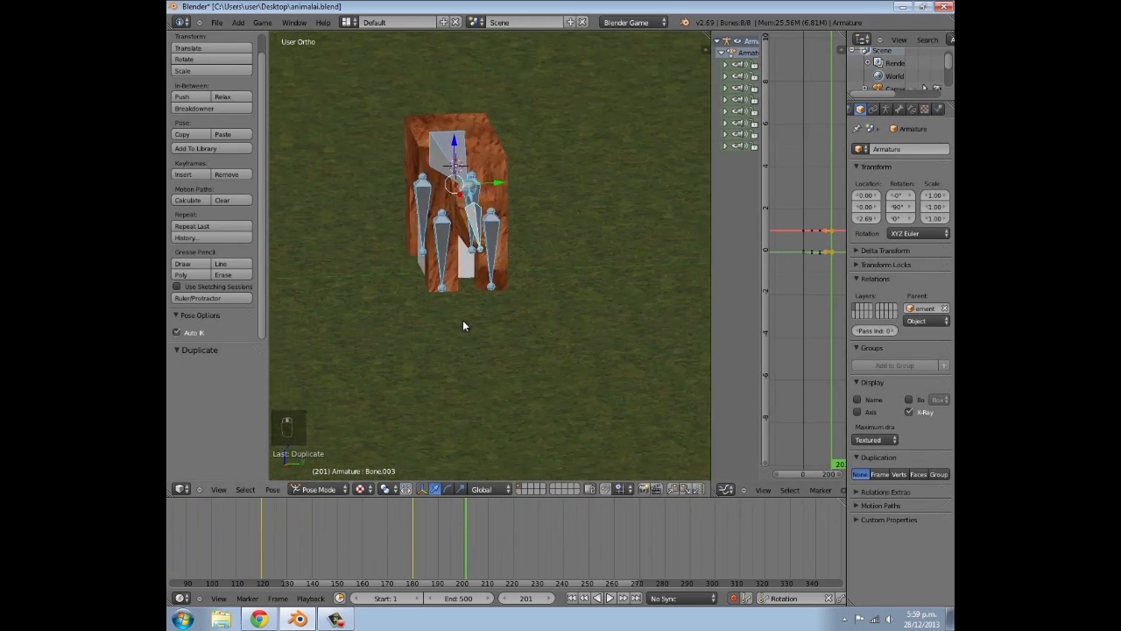
key("KP_1")
scroll(462, 320, "up", 4)
scroll(463, 322, "up", 3, "shift")
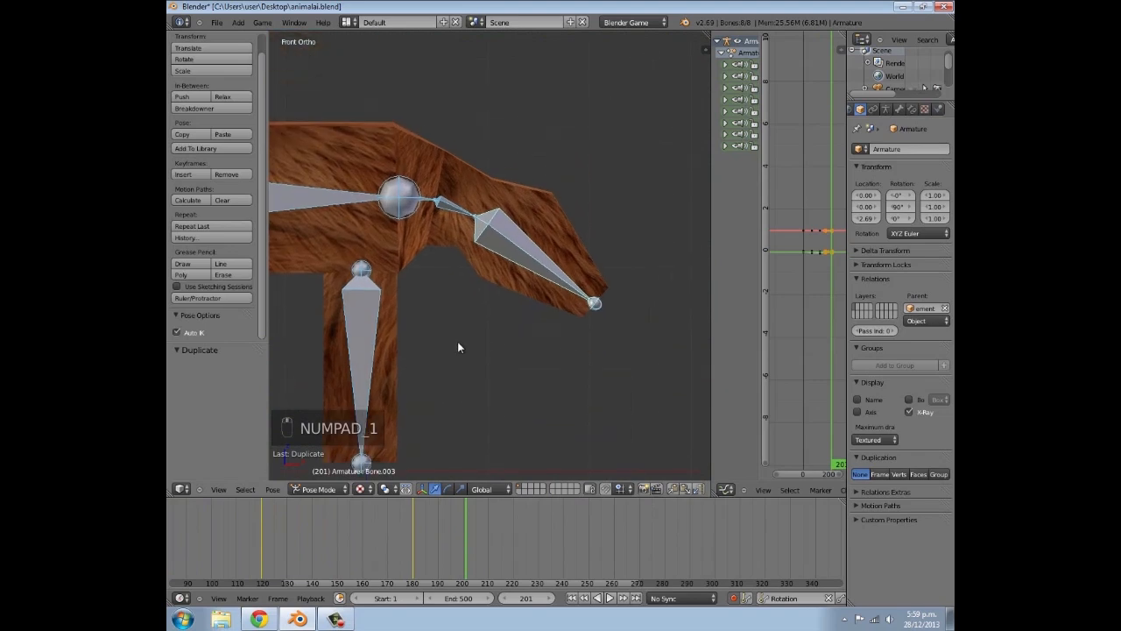
left_click_drag(456, 536, 488, 540)
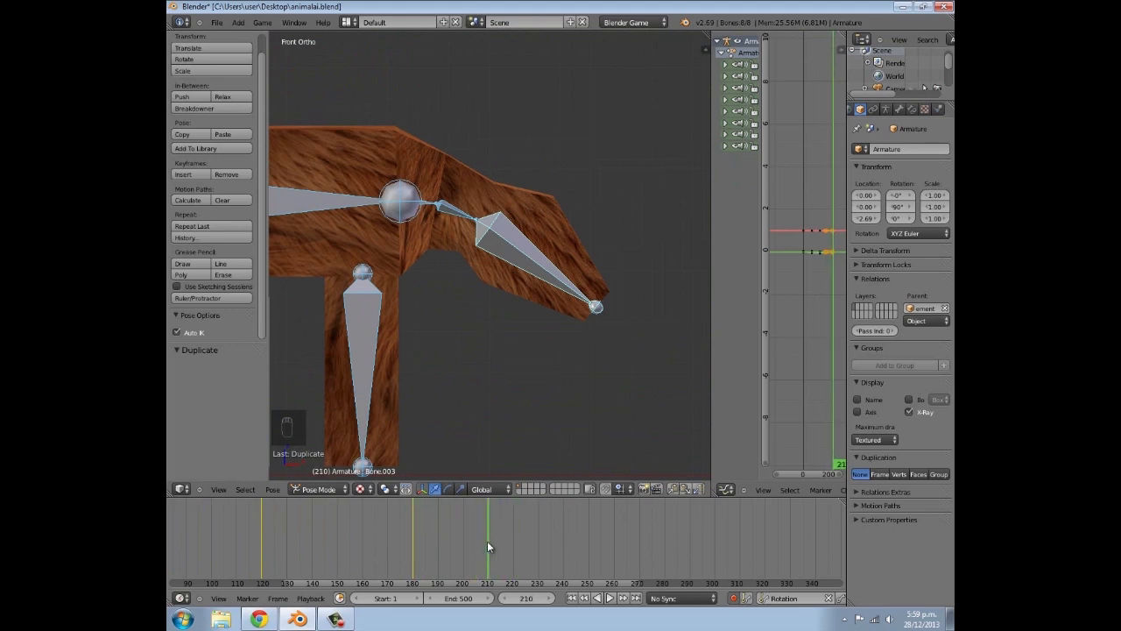
Raise the head bone by moving it about 0.262 along X and 1.465 along Z
right_click(520, 259)
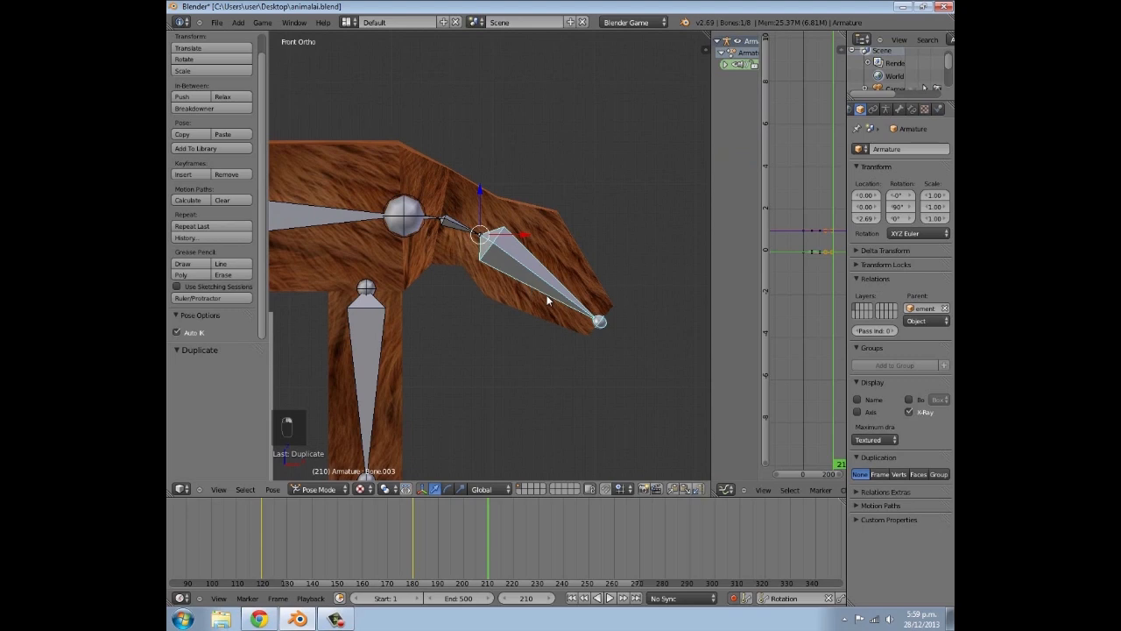
scroll(573, 312, "down", 2)
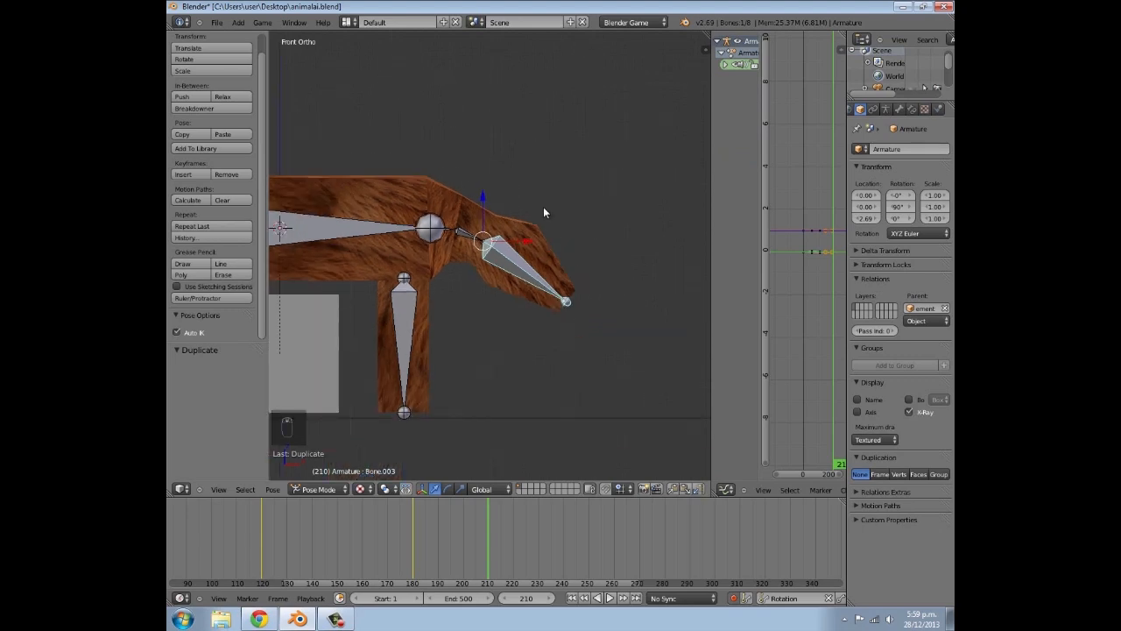
middle_click_drag(543, 210, 549, 287, "shift")
key("g")
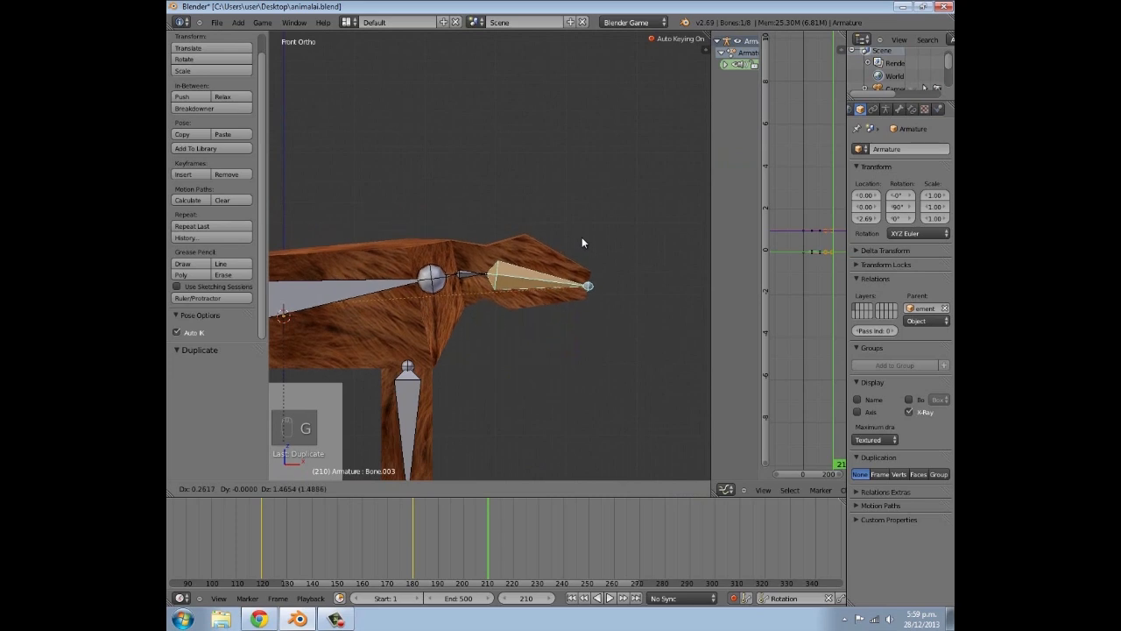
left_click(582, 236)
scroll(547, 296, "down", 3)
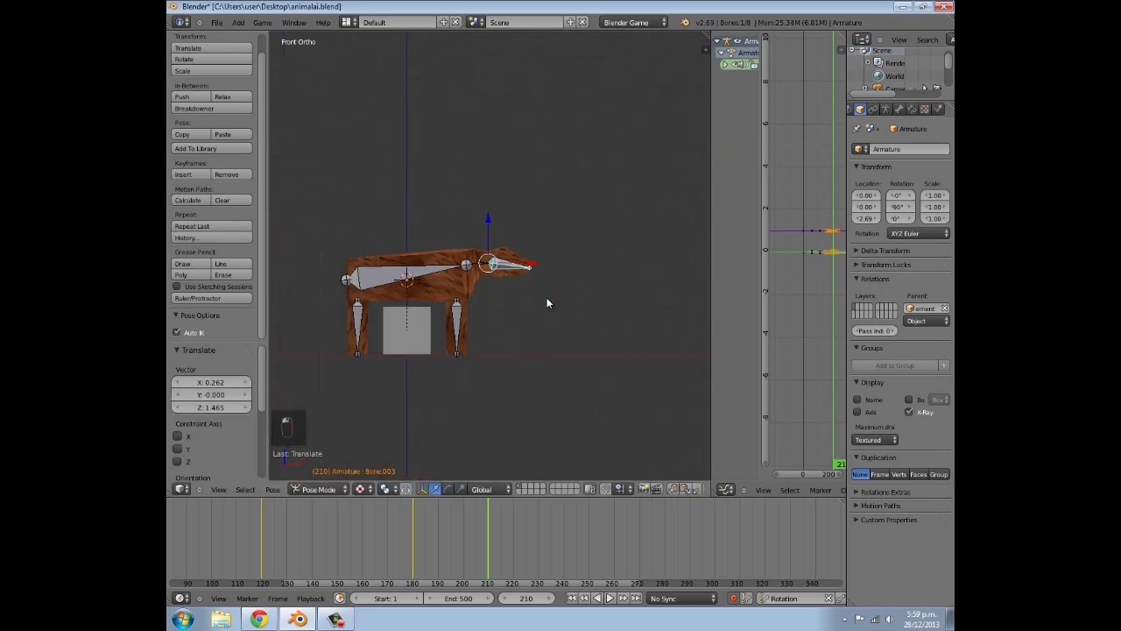
Select all bones of the armature in the raised-head pose
key("a")
key("a")
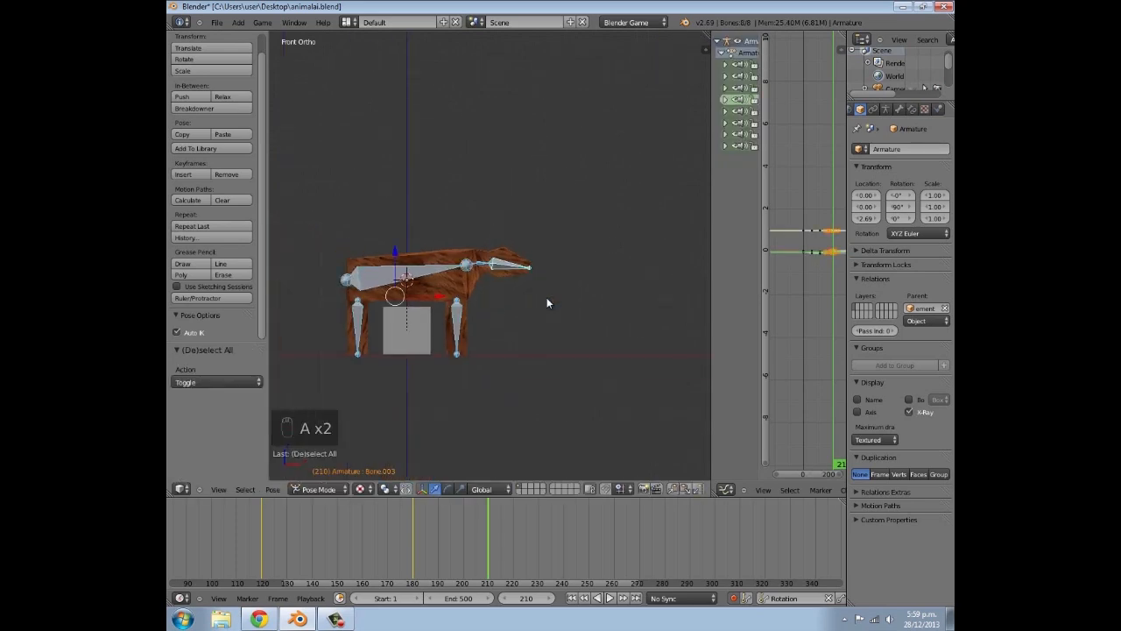
Insert rotation keyframes for all bones at frame 210 and advance the timeline to frame 240
key("i")
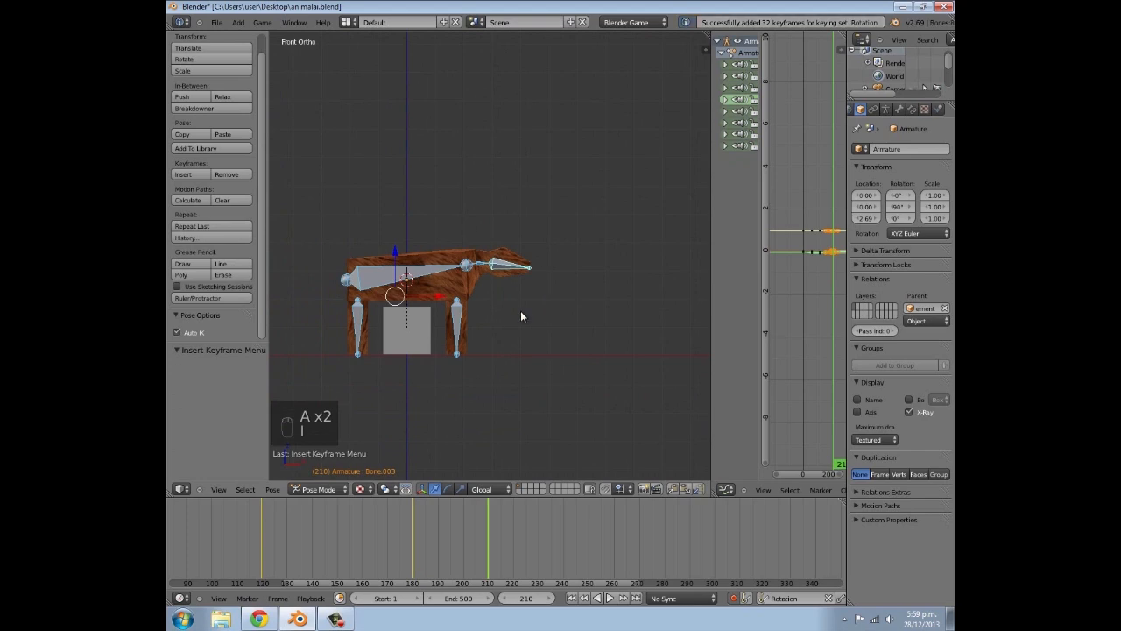
scroll(517, 333, "up", 5)
left_click_drag(401, 530, 564, 530)
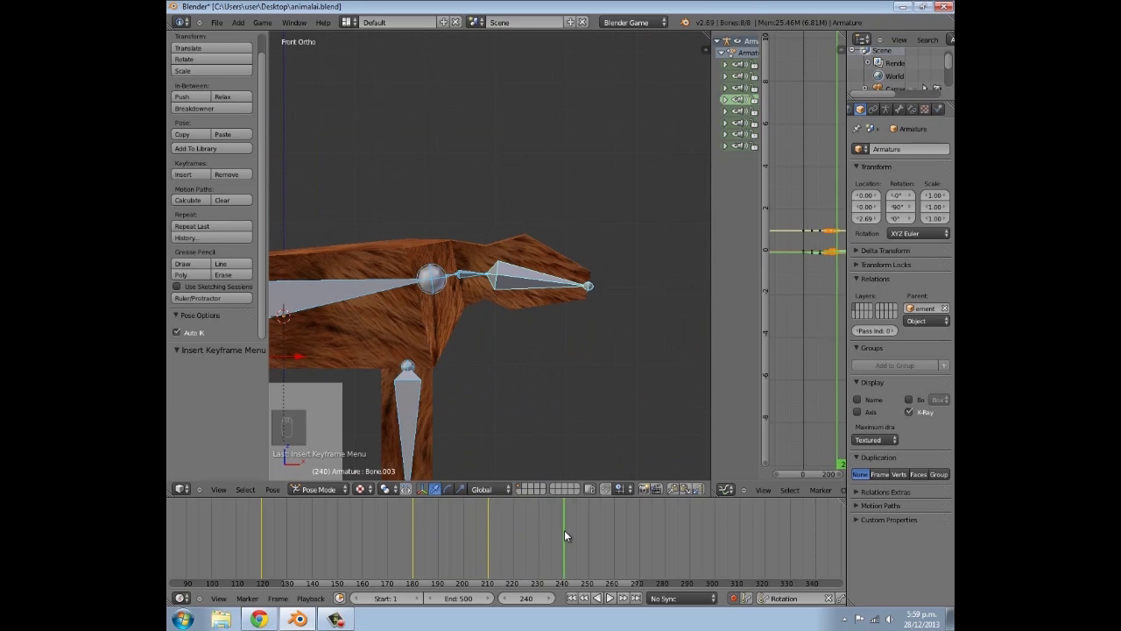
Move the head bone -0.842 along Y and insert rotation keyframes for all bones at frame 240
middle_click_drag(569, 336, 468, 366)
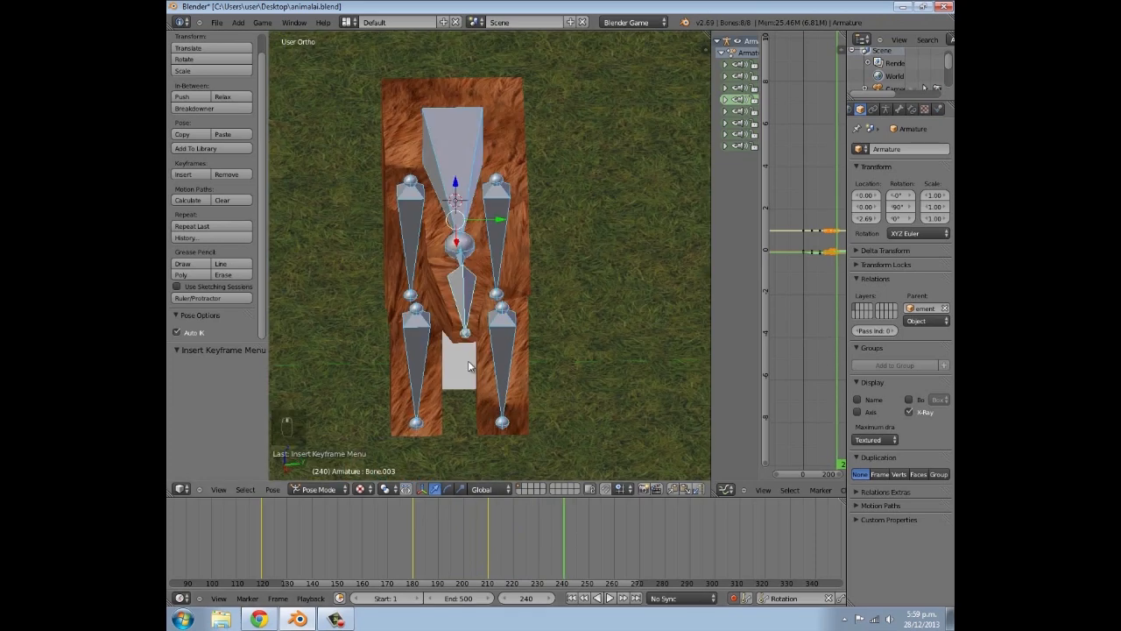
right_click(457, 306)
mouse_move(468, 309)
middle_mouse_down()
mouse_move(548, 316)
mouse_move(473, 300)
middle_mouse_up()
left_click_drag(511, 268, 452, 271)
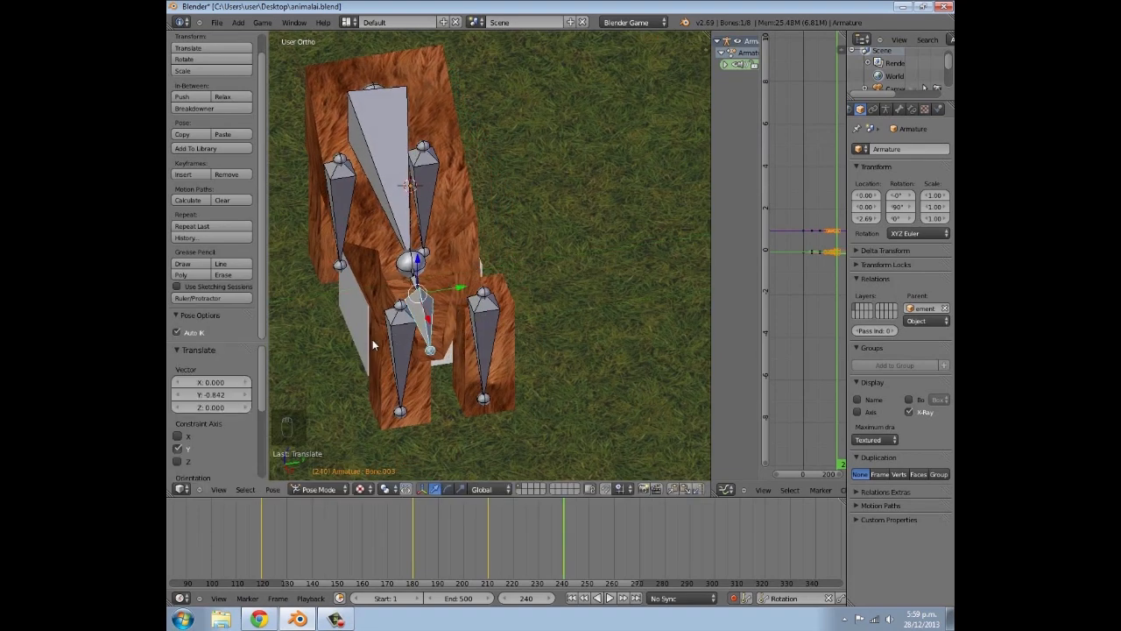
middle_click_drag(452, 271, 515, 336)
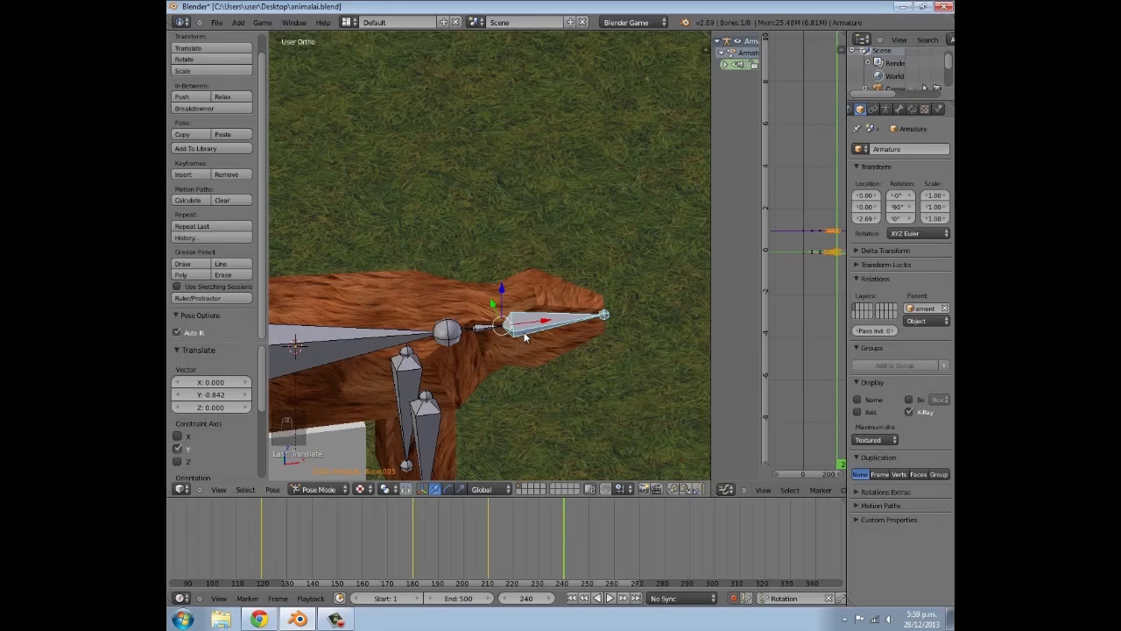
key("a")
key("a")
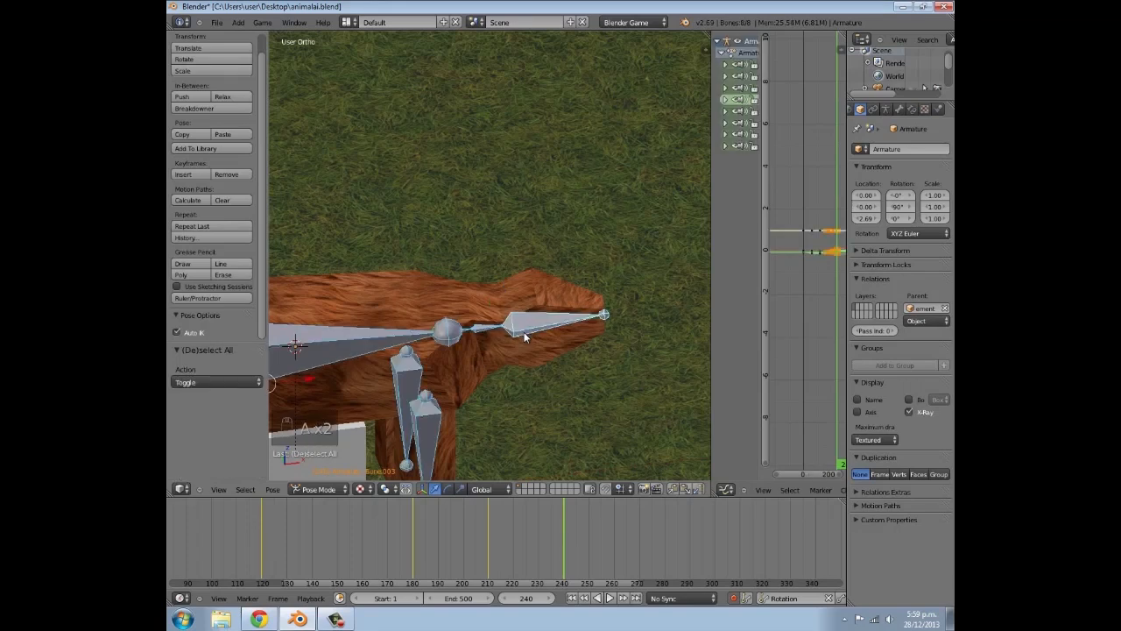
key("i")
At frame 270, move the head bone along Y in the opposite direction and keyframe the rotation of all bones
left_click(429, 539)
left_click_drag(428, 539, 640, 535)
middle_click_drag(458, 388, 464, 299)
right_click(438, 312)
left_click_drag(469, 298, 497, 297)
middle_click_drag(497, 298, 508, 287)
key("a")
key("a")
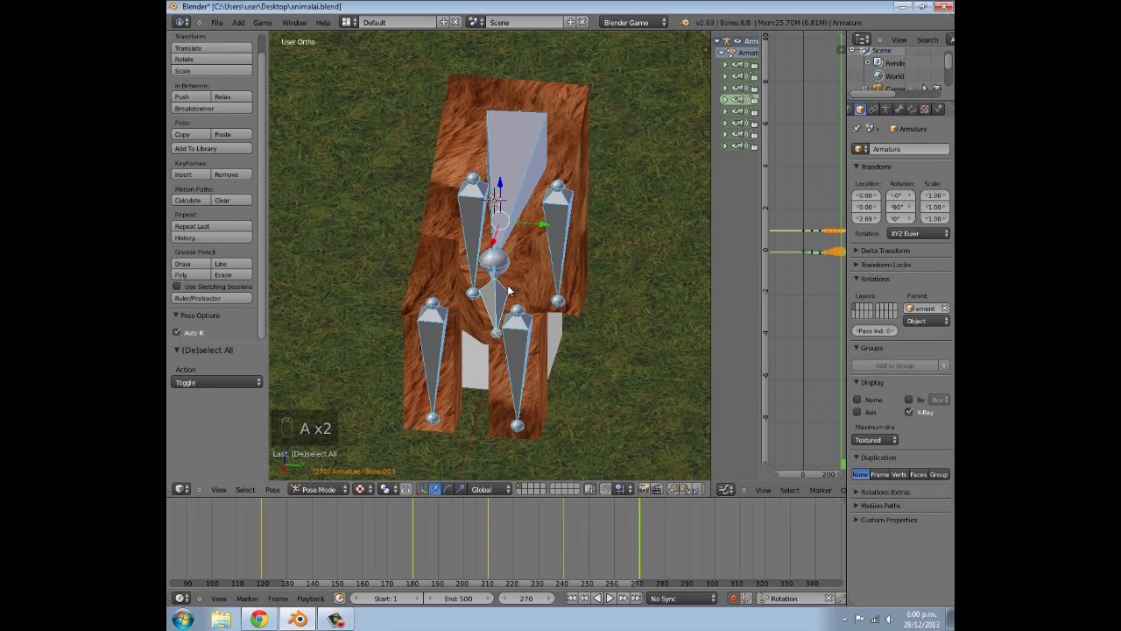
key("i")
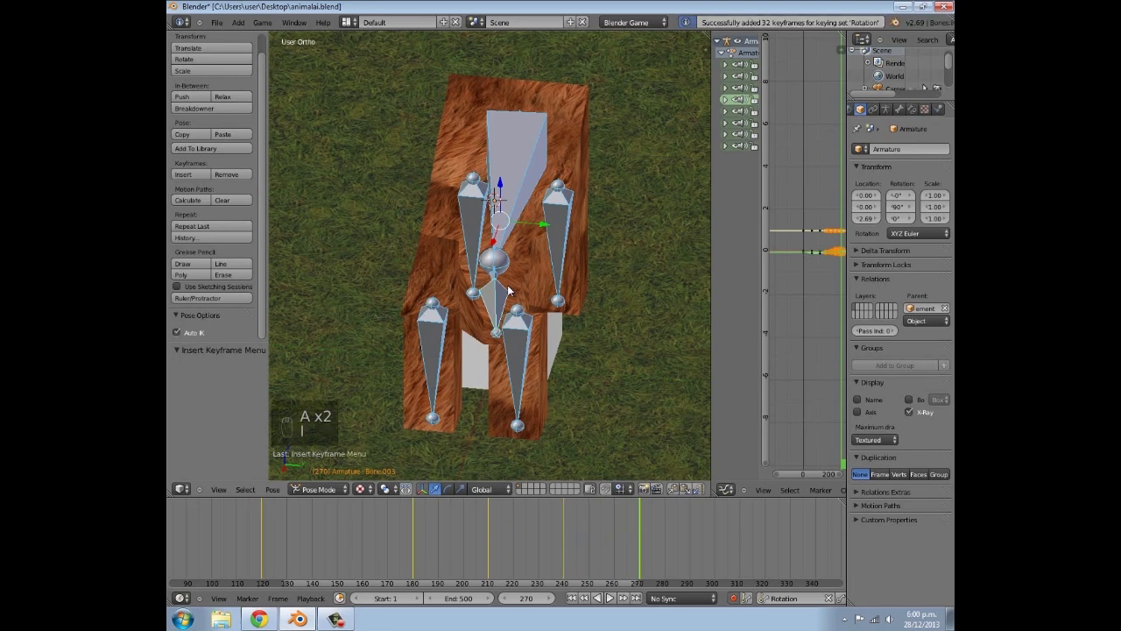
Widen the graph editor, select all the keyframes at frame 180 and duplicate them 100 frames further on
mouse_move(411, 531)
left_mouse_down()
mouse_move(653, 544)
mouse_move(413, 541)
left_mouse_up()
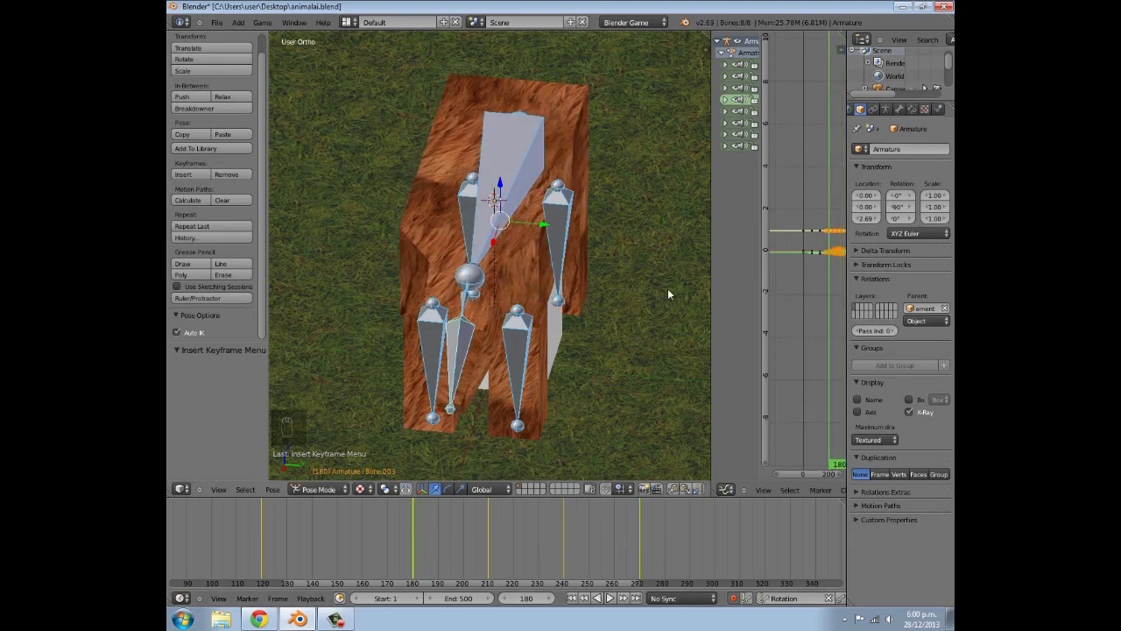
left_click_drag(710, 297, 626, 298)
key("a")
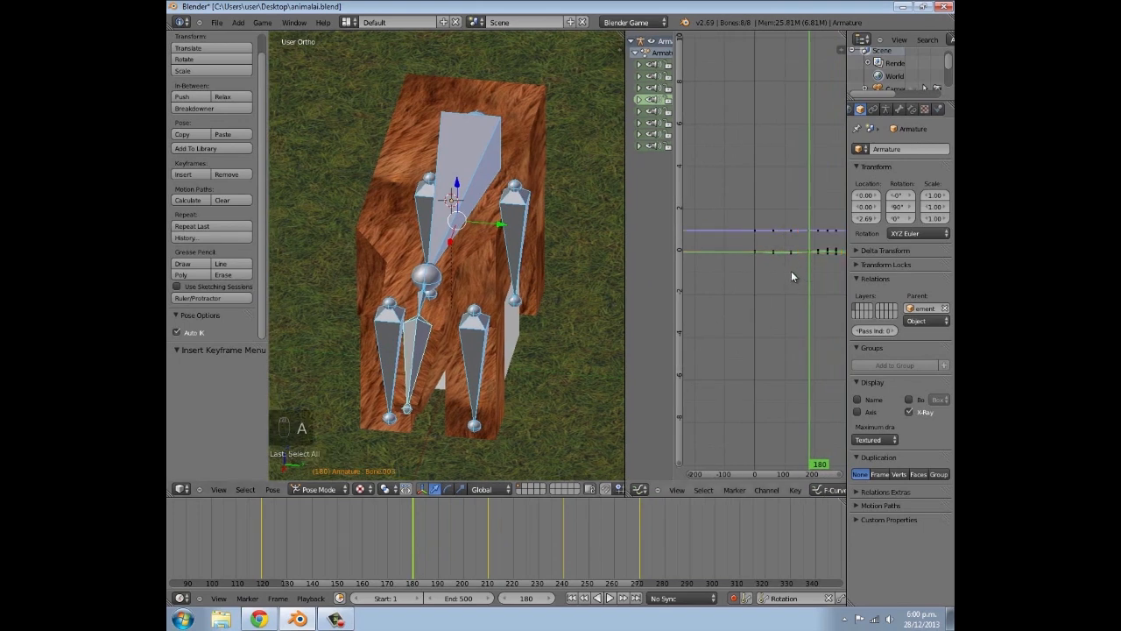
key("ctrl+k")
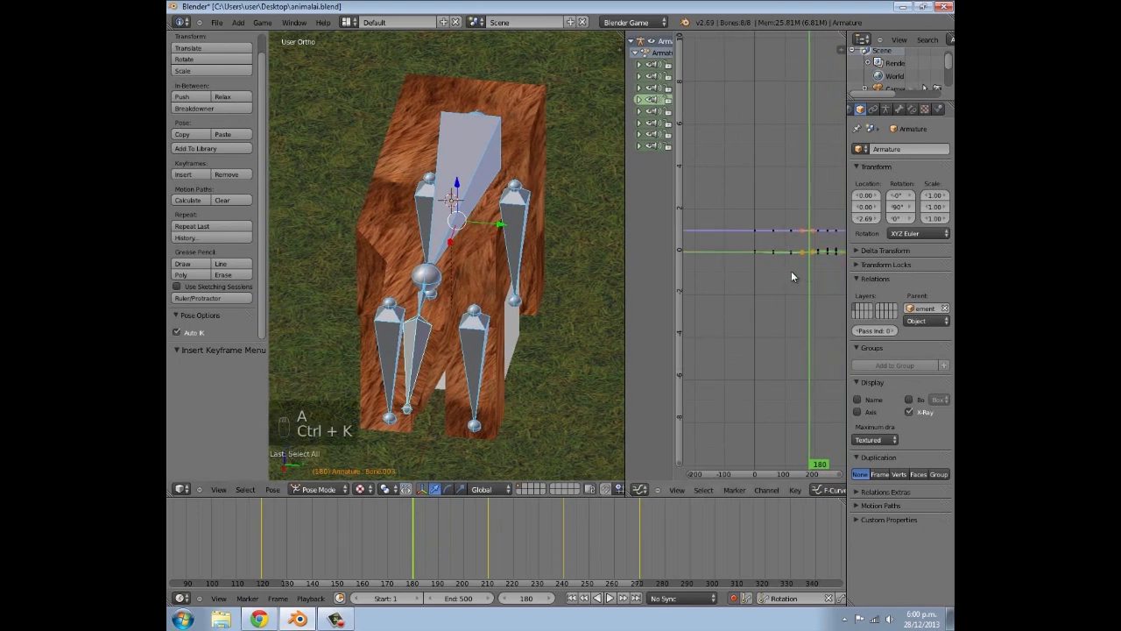
key("shift+d")
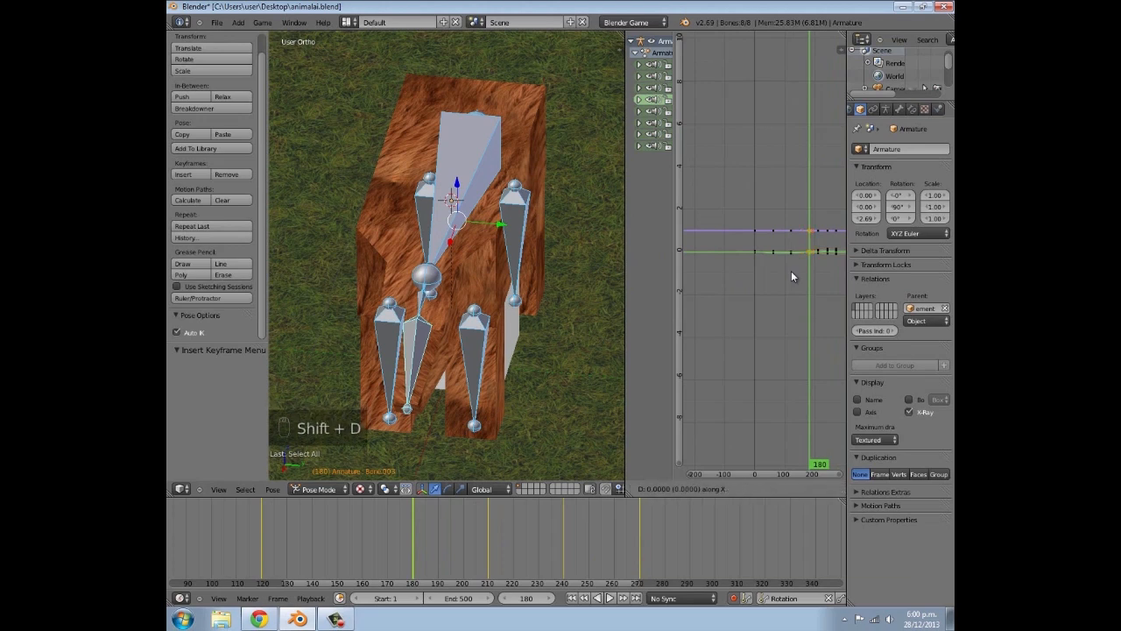
type("100|(1")
key("Return")
Go to frame 280 and shift the duplicated keyframes 20 frames forward
left_click_drag(533, 552, 665, 527)
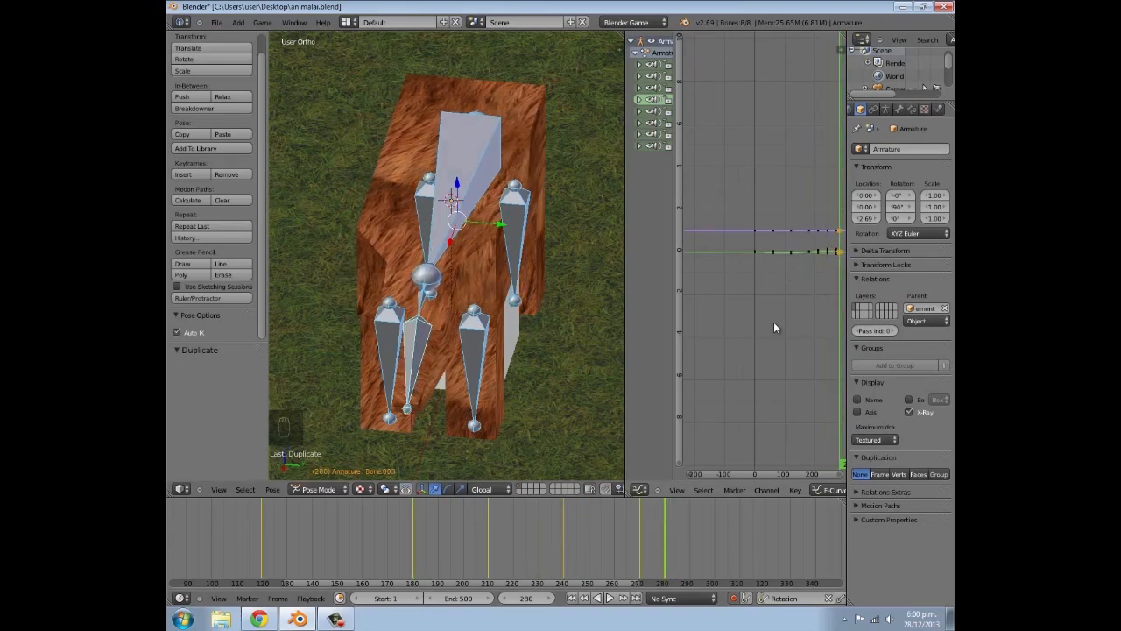
type("g2")
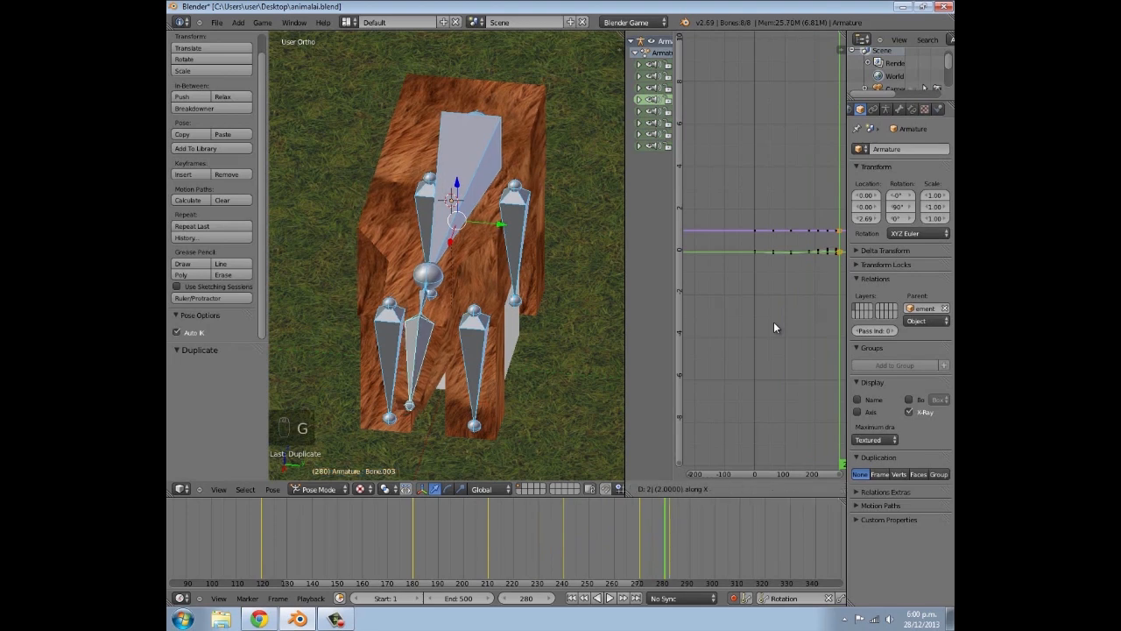
type("0")
key("Return")
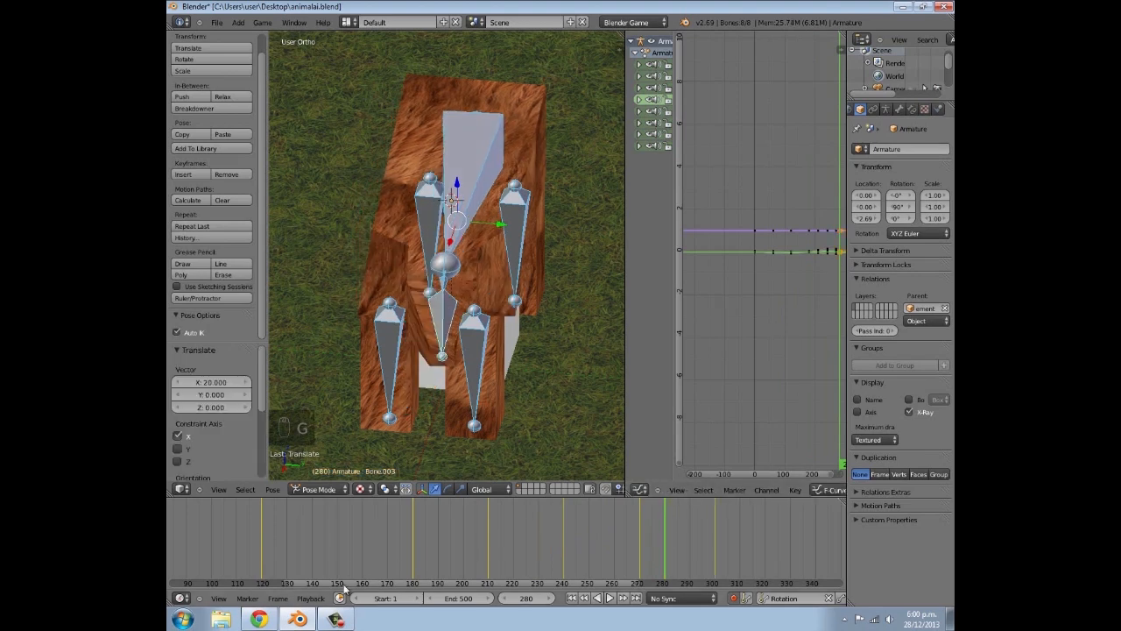
Scrub through the animation, hide the tool shelf and switch to the front view of the animal
mouse_move(289, 543)
left_mouse_down()
mouse_move(302, 534)
mouse_move(280, 534)
left_mouse_up()
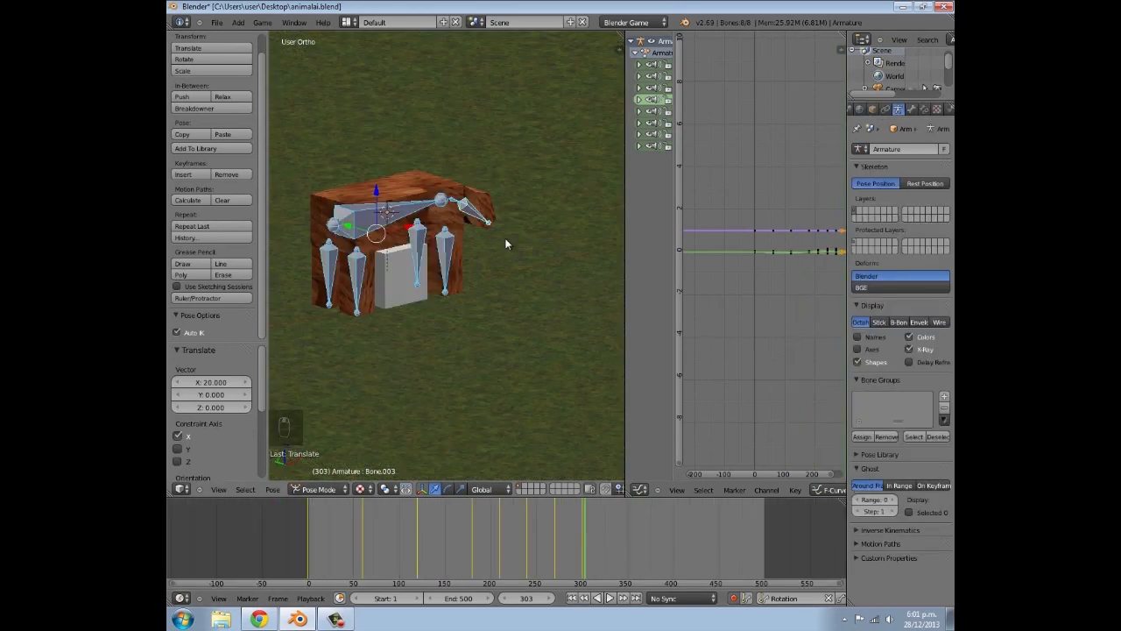
scroll(506, 244, "down", 3)
key("t")
scroll(417, 281, "up", 4)
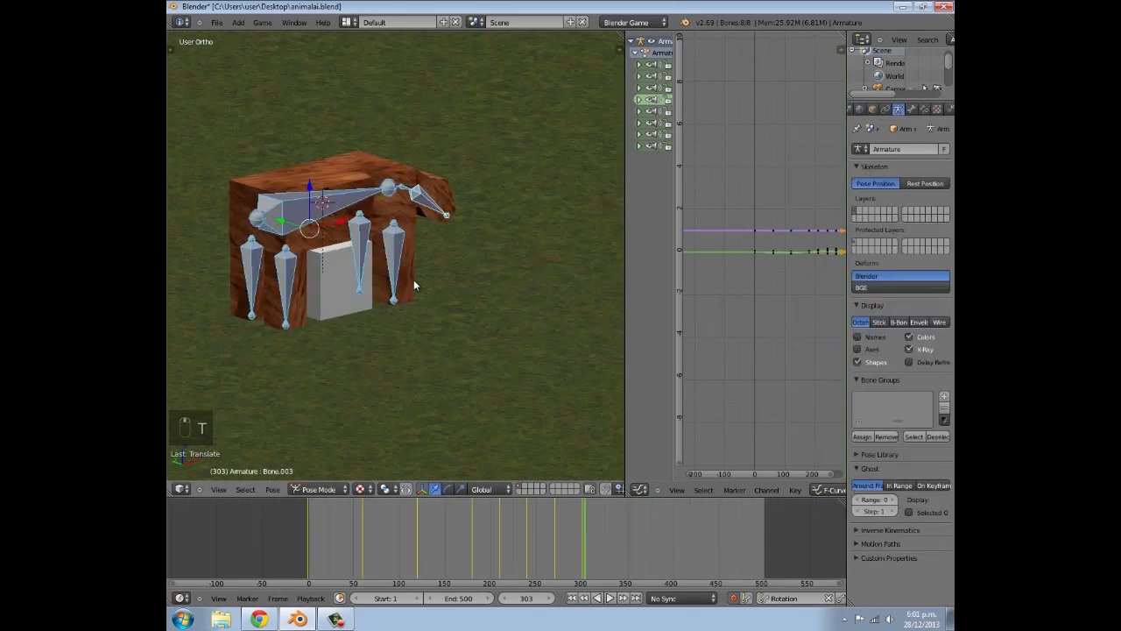
middle_click_drag(390, 282, 476, 270, "shift")
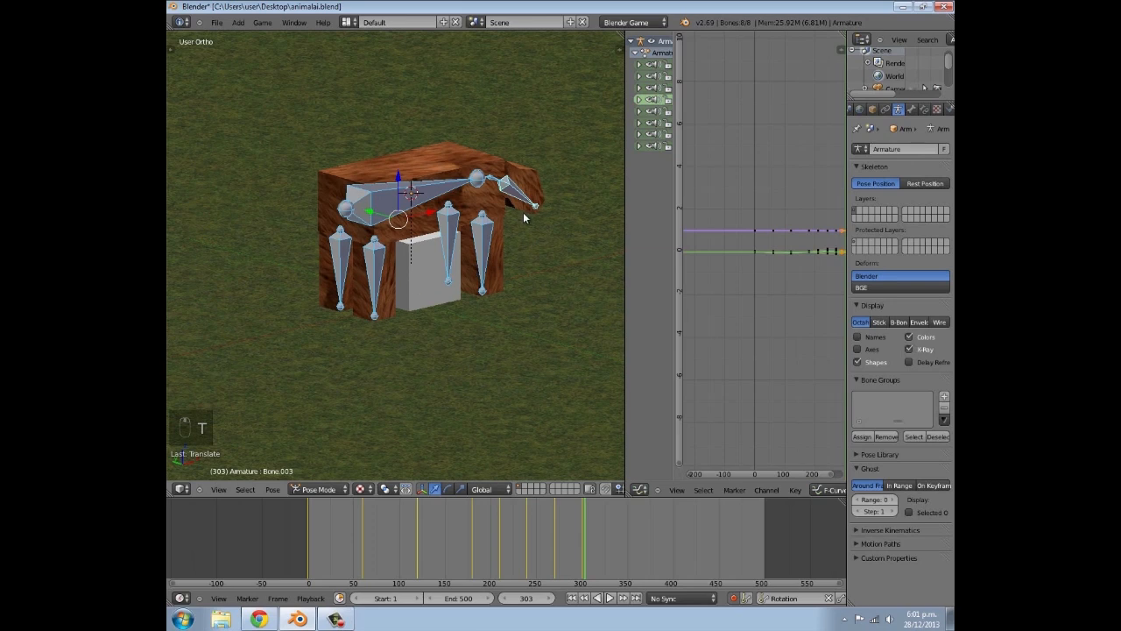
key("KP_1")
scroll(523, 212, "up", 4)
middle_click_drag(530, 499, 513, 558, "ctrl")
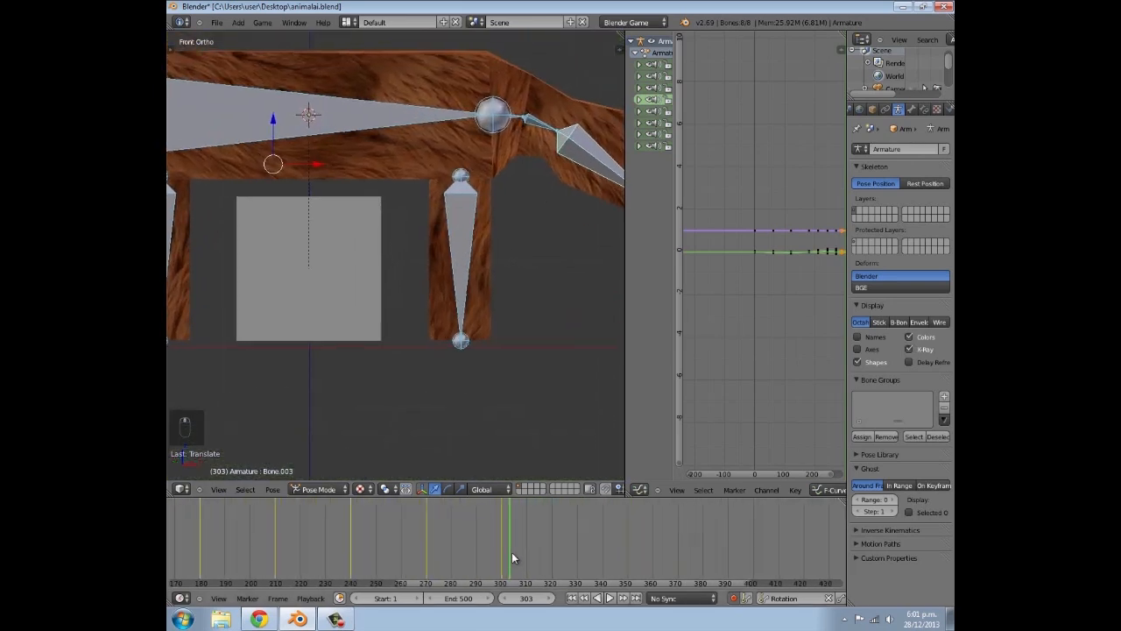
Go to frame 300 and scrub the timeline as far as frame 400 to review the animal's pose
left_click(502, 549)
scroll(454, 376, "down", 4)
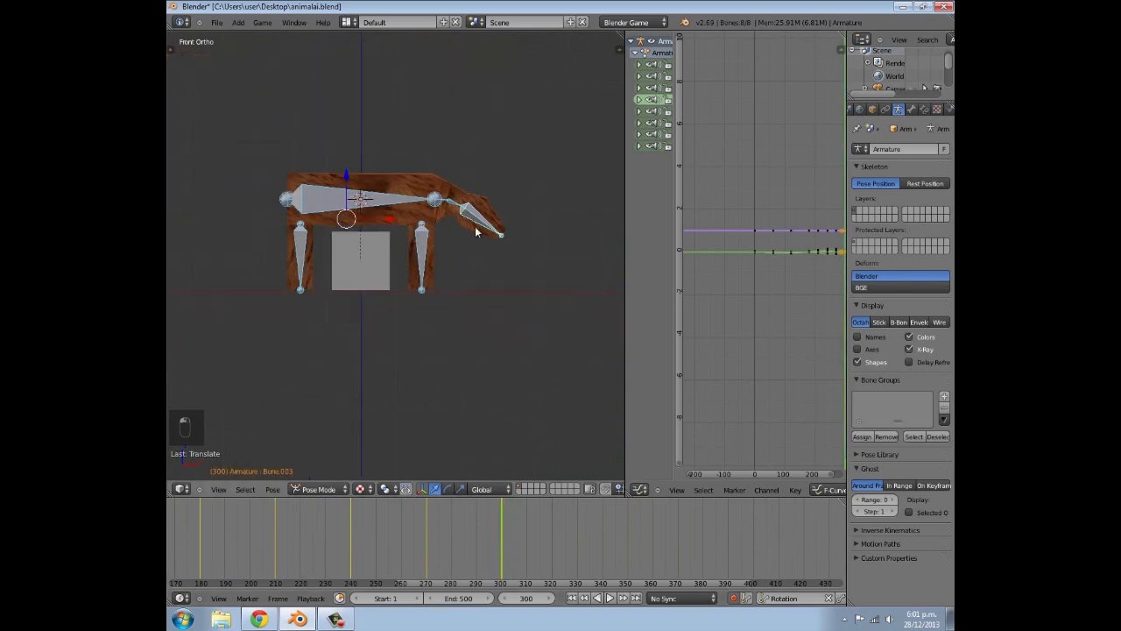
scroll(512, 528, "down", 2)
left_click_drag(321, 541, 673, 547)
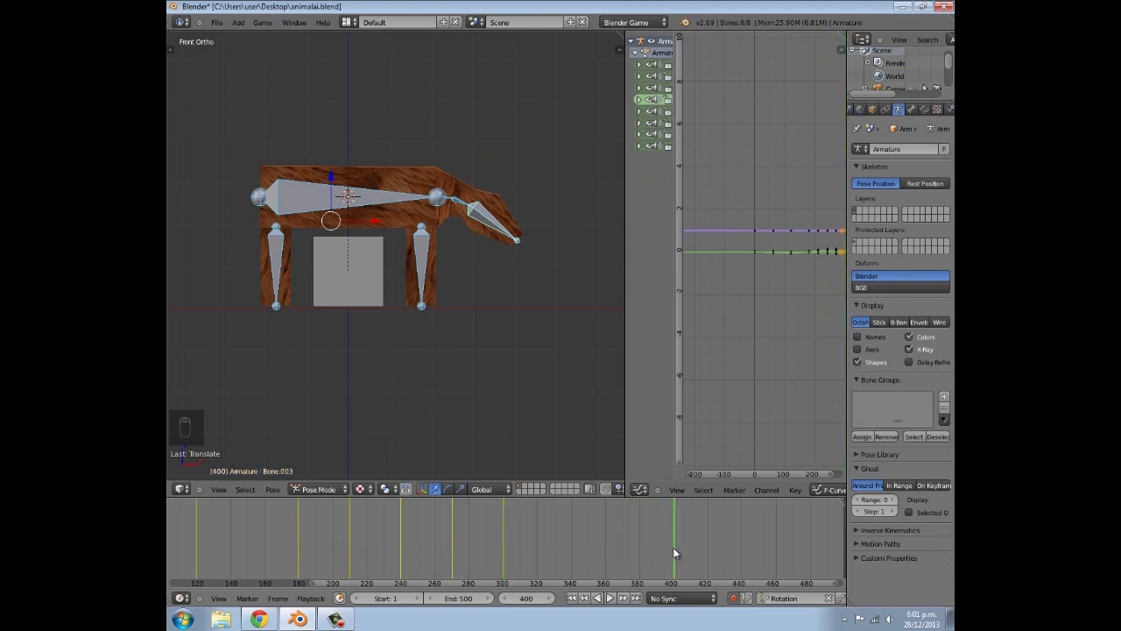
left_click_drag(673, 547, 540, 553)
scroll(457, 377, "up", 5)
scroll(465, 351, "down", 3)
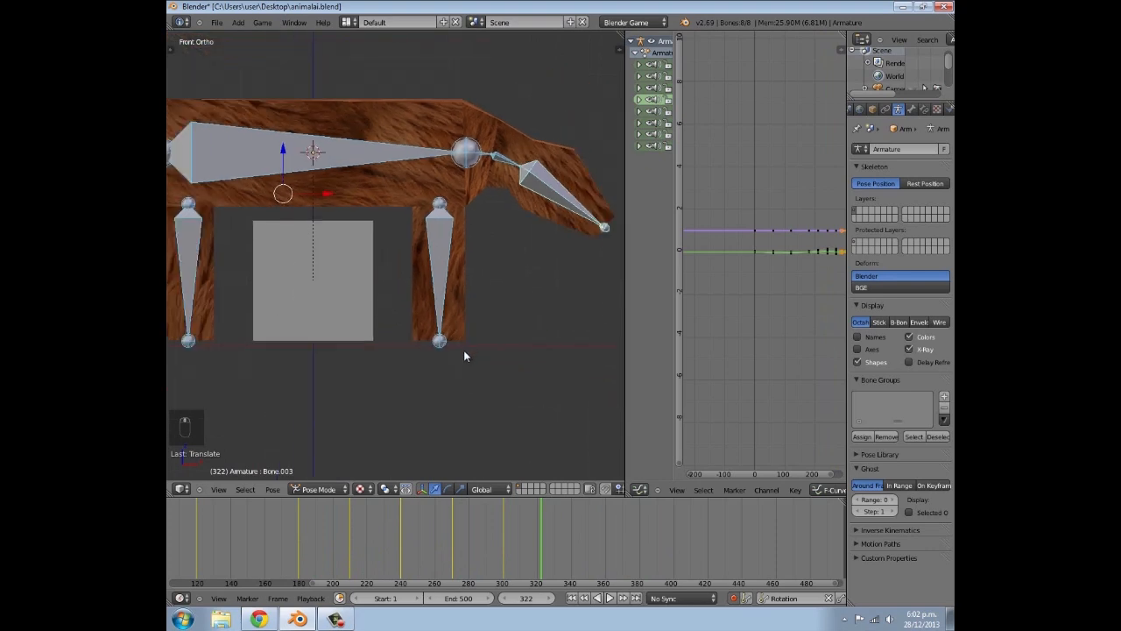
At frame 320, rotate one front leg bone (Bone.005) forward by about 44 degrees
scroll(578, 531, "up", 5)
left_click(578, 531)
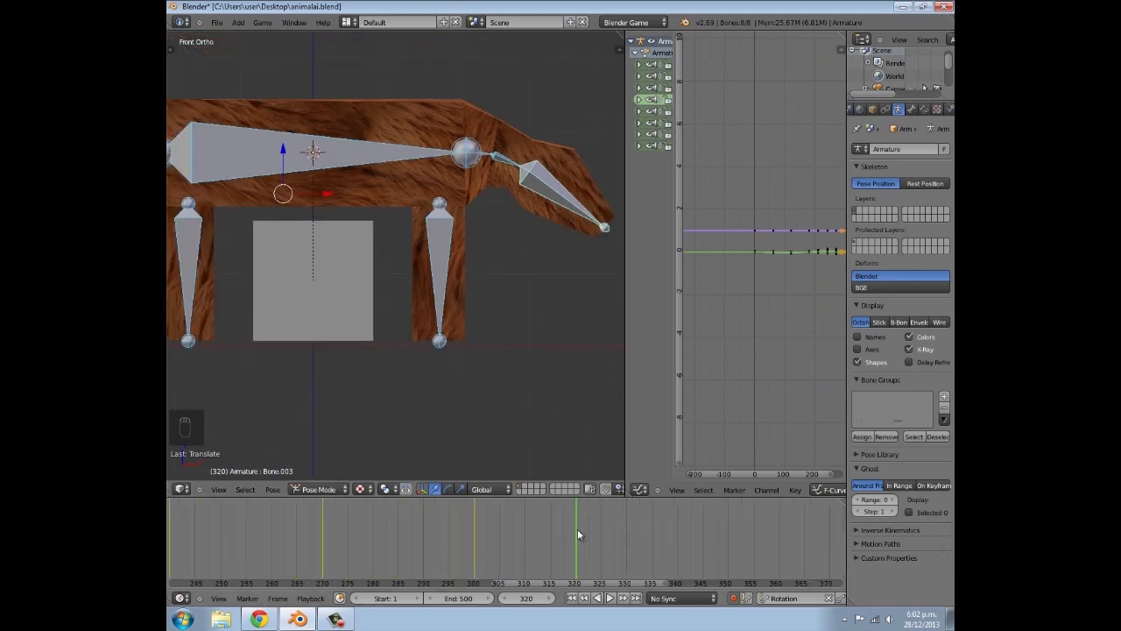
scroll(578, 528, "down", 3)
scroll(432, 292, "down", 1)
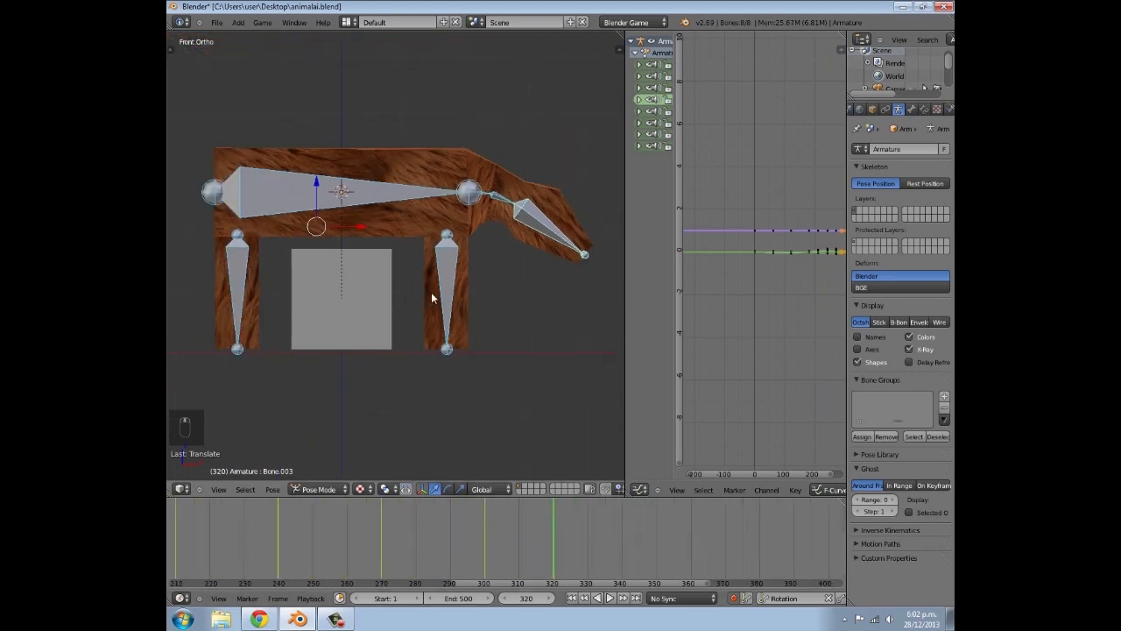
right_click(446, 252)
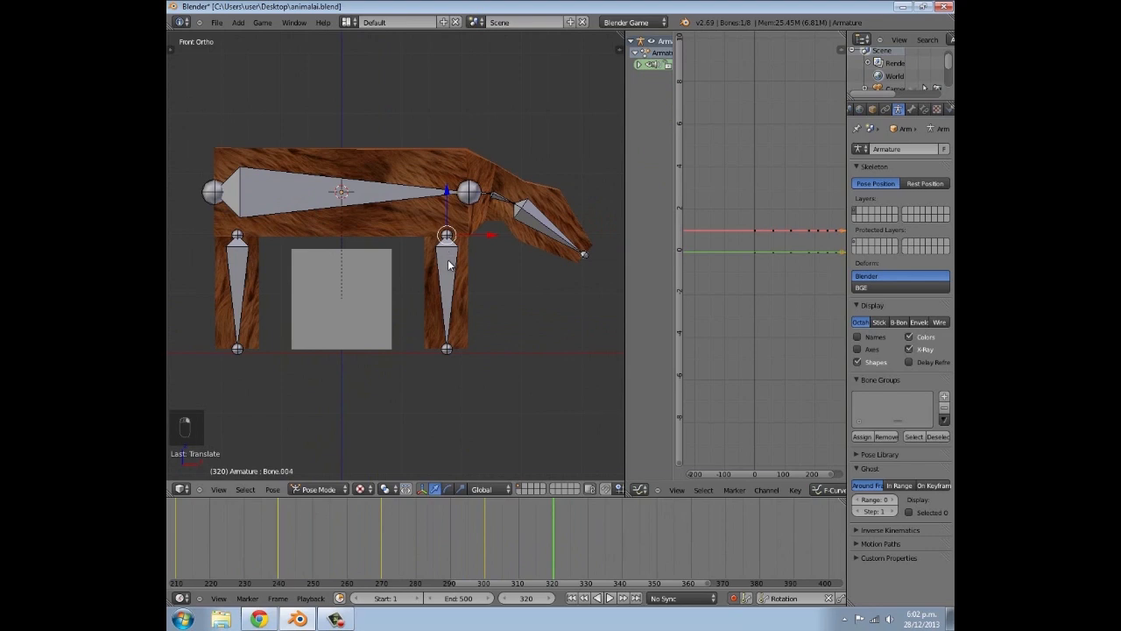
right_click(447, 268)
key("r")
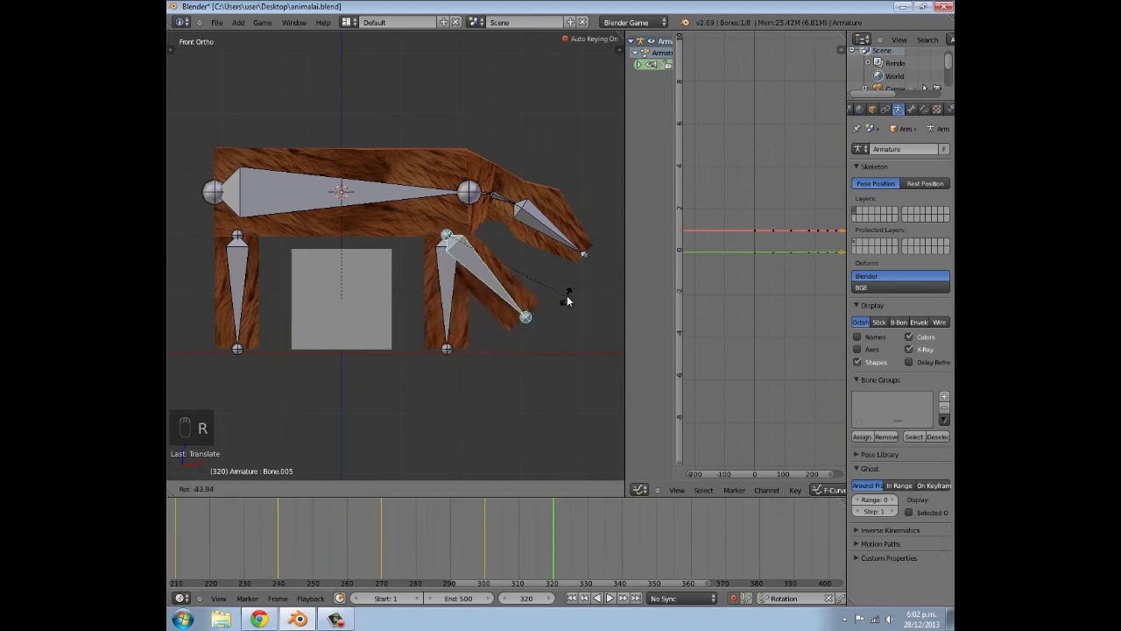
left_click(567, 301)
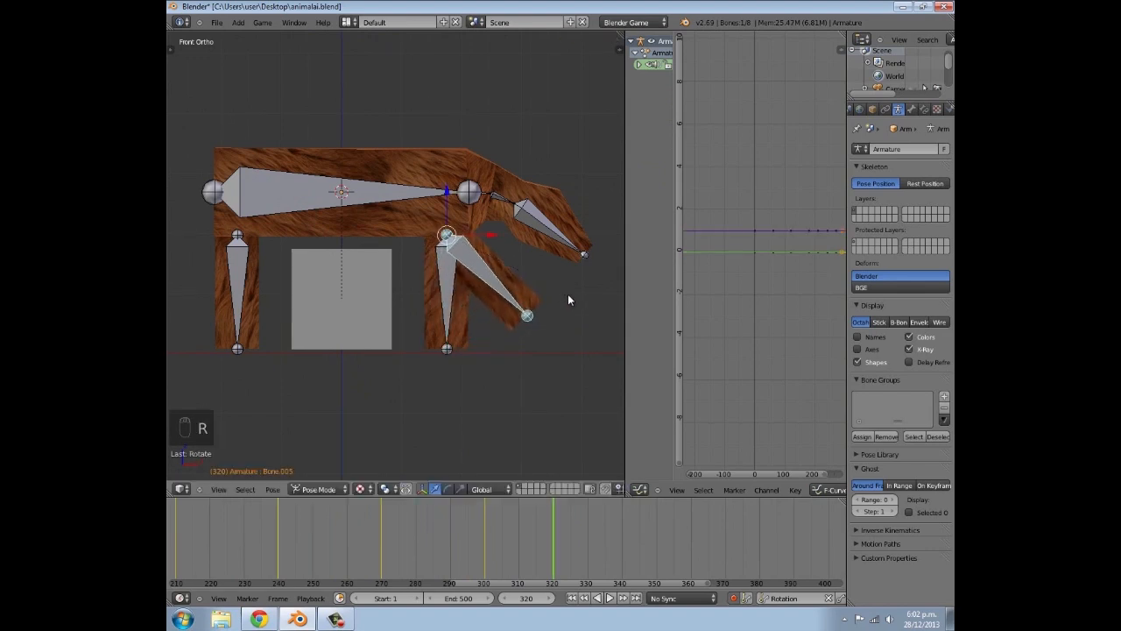
Rotate the hind leg bone Bone.007 forward by about 42 degrees
right_click(243, 249)
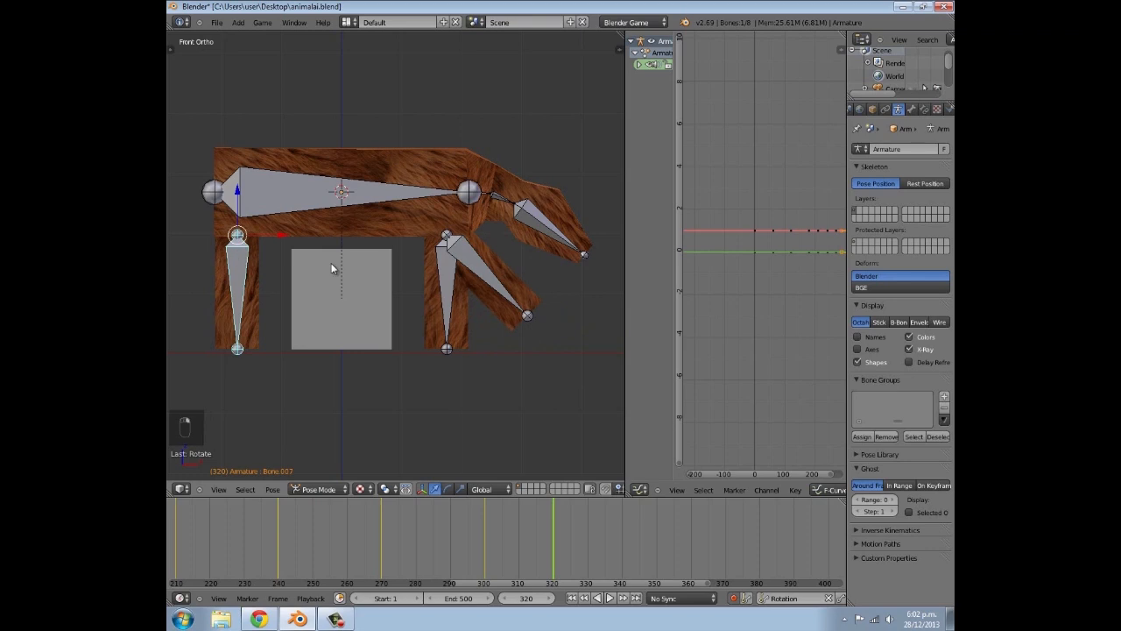
key("r")
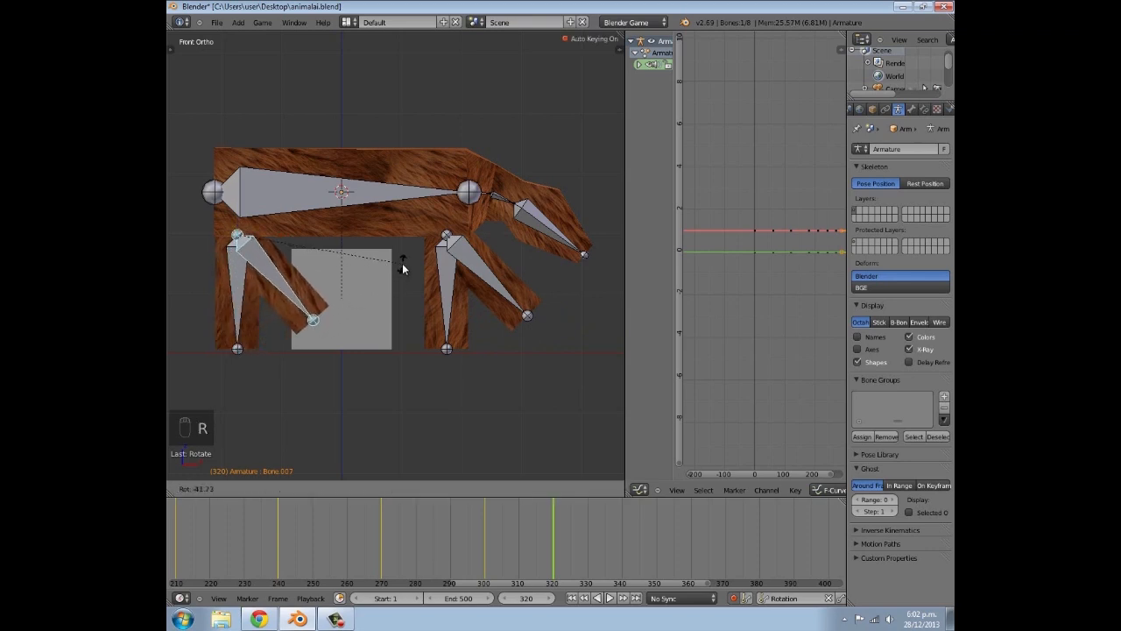
left_click(403, 263)
Rotate the other front and hind leg bones (Bone.004 and Bone.006) backward, opposite the forward-swung legs
right_click(446, 310)
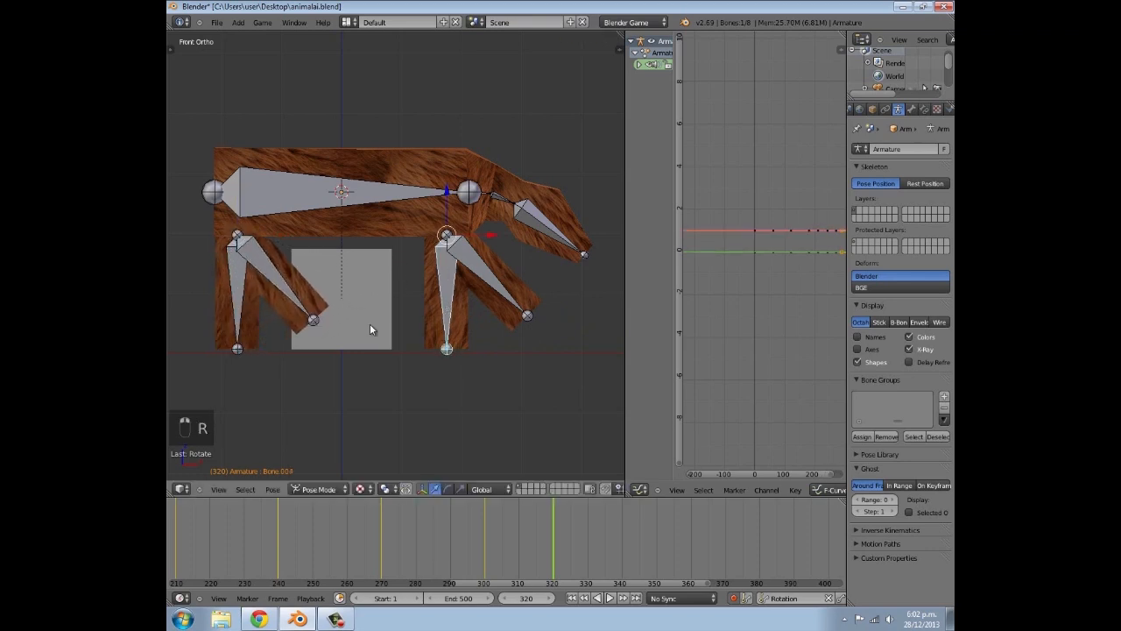
right_click(236, 331, "shift")
right_click(438, 308)
key("r")
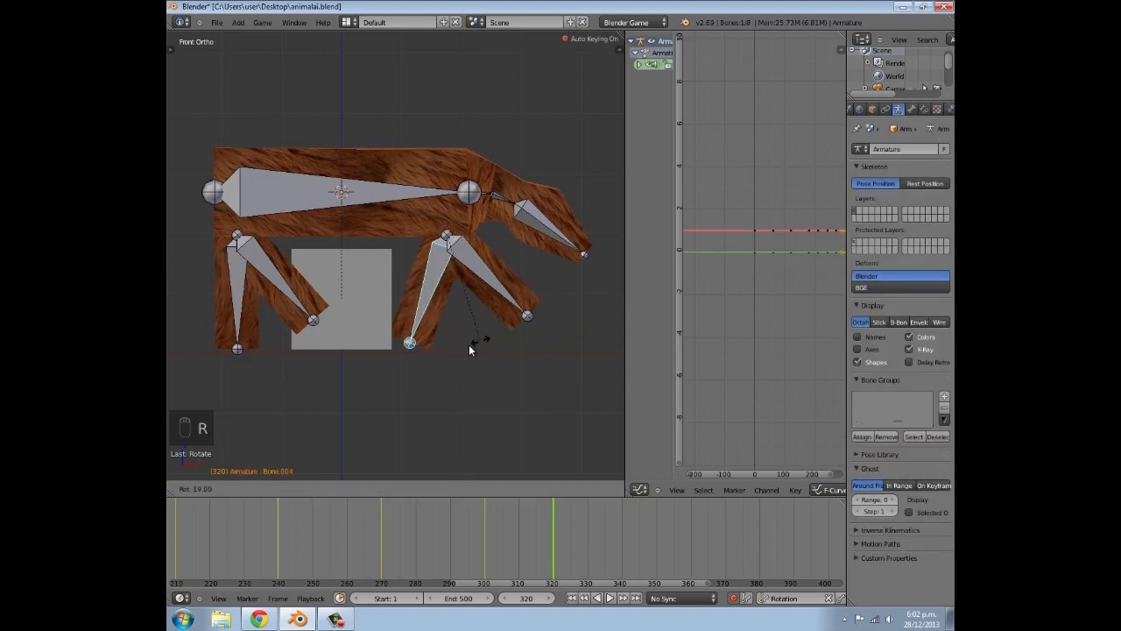
left_click(429, 351)
right_click(248, 311)
key("r")
left_click(284, 341)
Raise the head bone Bone.003 slightly at frame 320 and insert rotation keyframes for all bones
scroll(429, 338, "down", 4)
key("a")
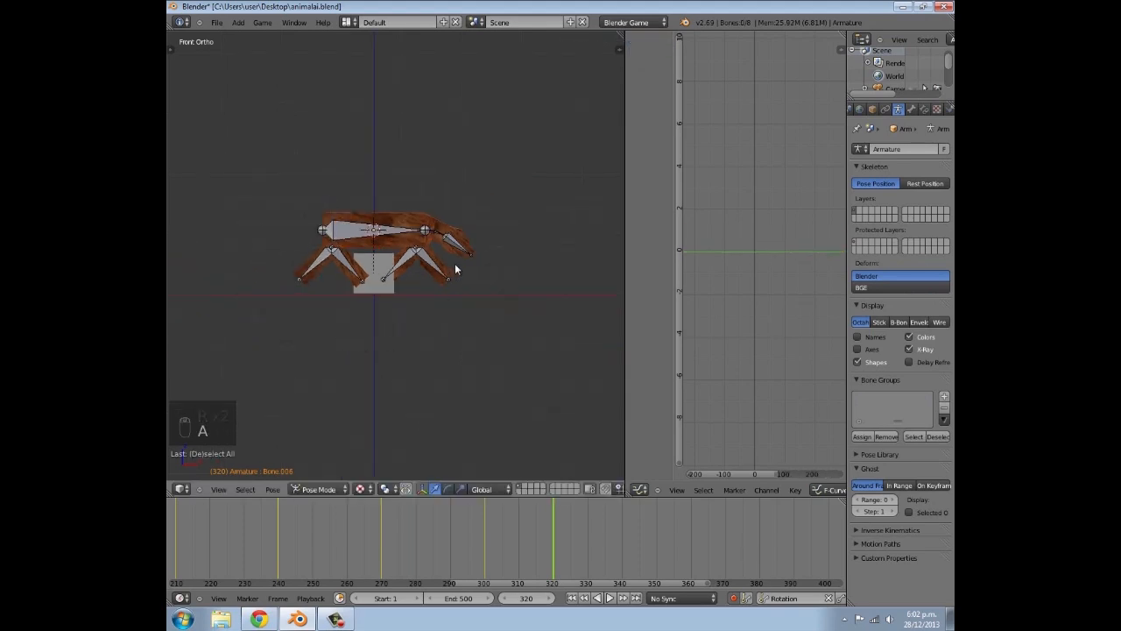
scroll(454, 263, "up", 4)
right_click(520, 234)
key("g")
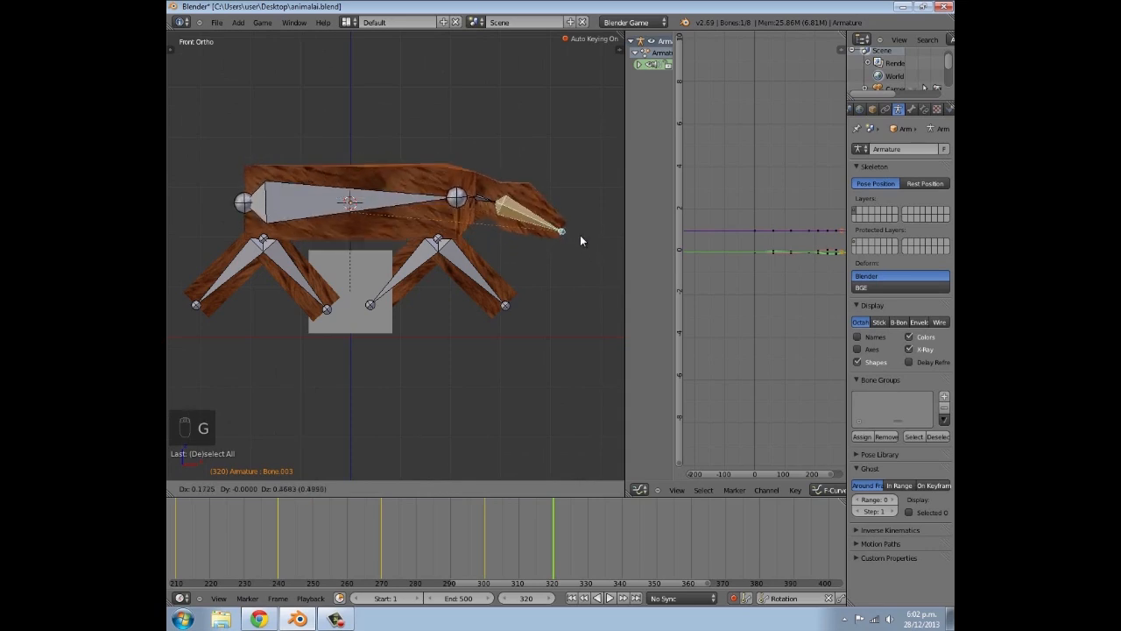
left_click(561, 244)
key("a")
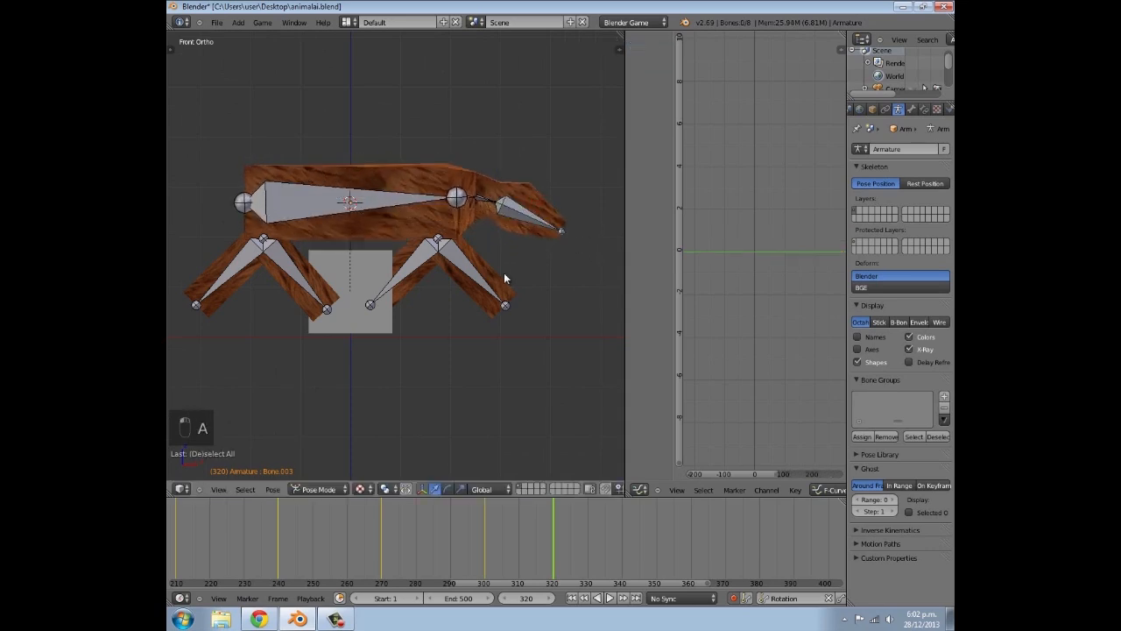
key("a")
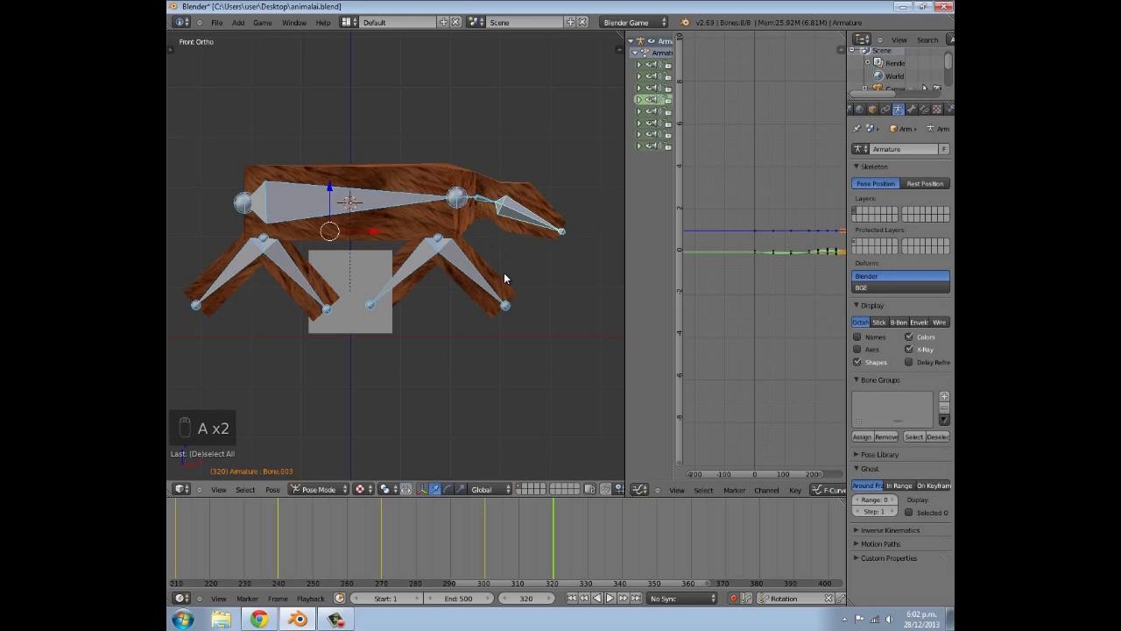
key("i")
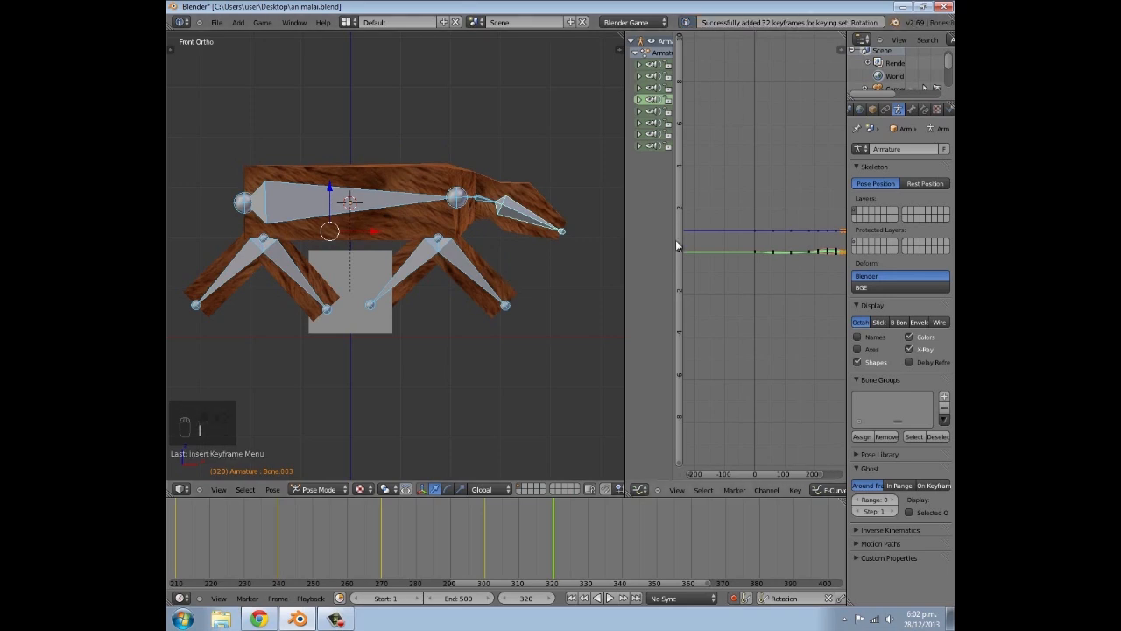
Duplicate the keyframes at frame 300 in the Graph Editor and shift the copies 40 frames along X
left_click_drag(391, 528, 486, 532)
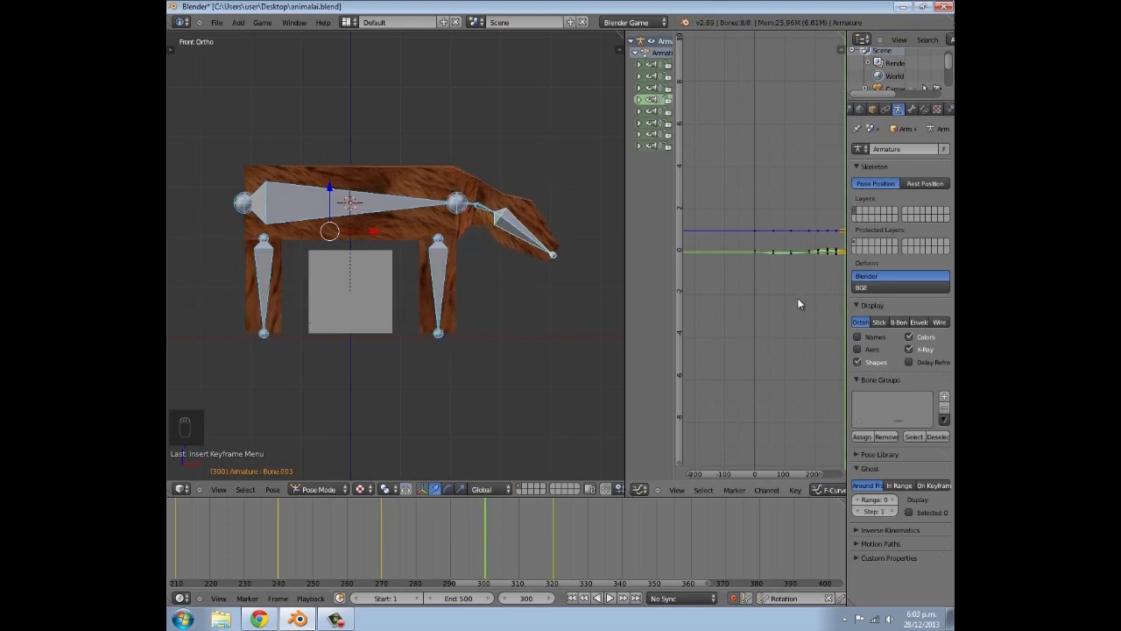
middle_click_drag(793, 290, 700, 313)
left_click_drag(555, 541, 485, 545)
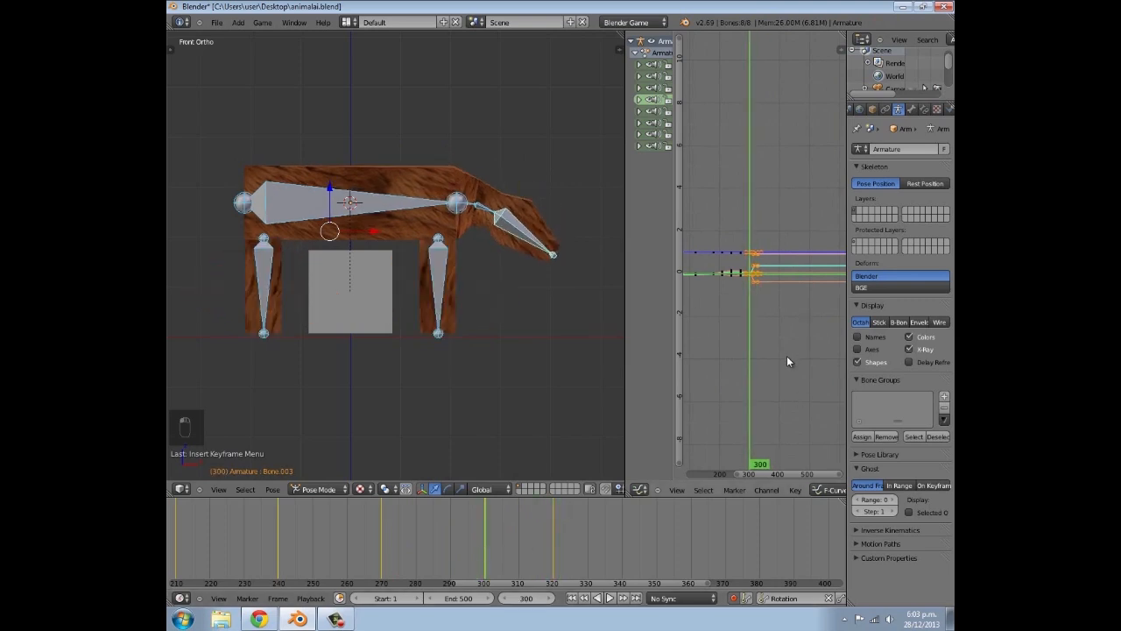
key("a")
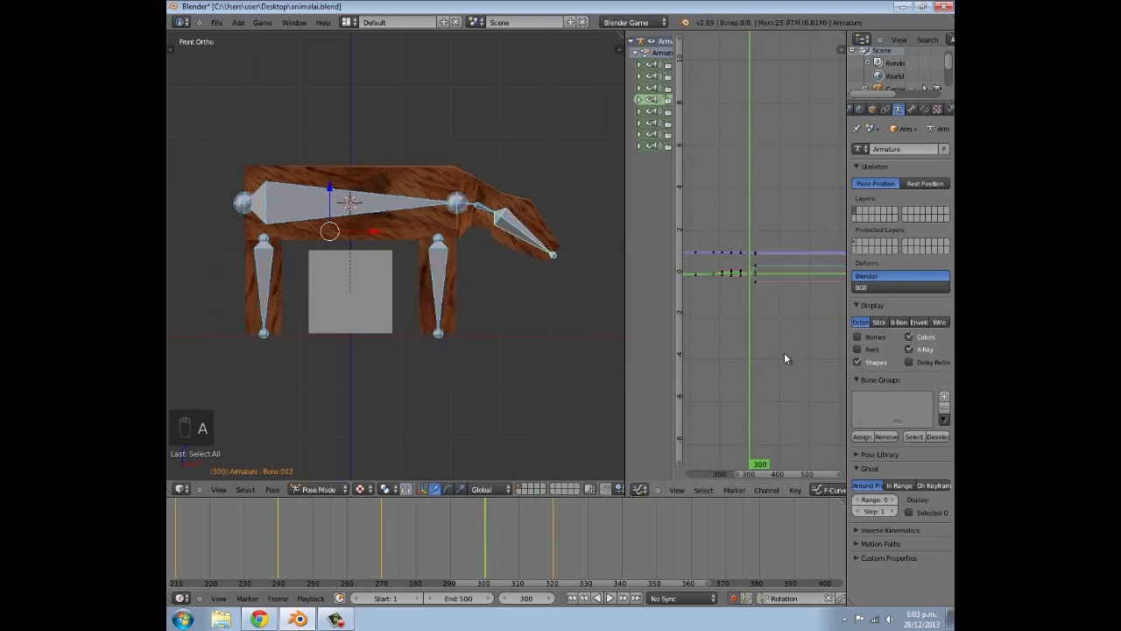
key("ctrl+k")
key("shift+d")
key("x")
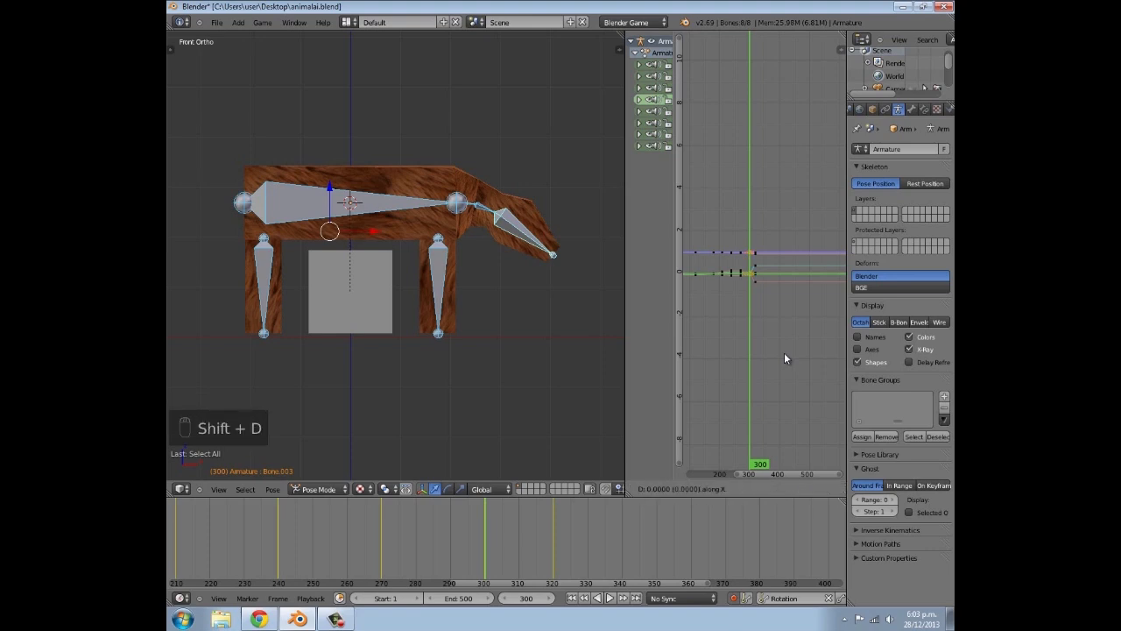
type("20")
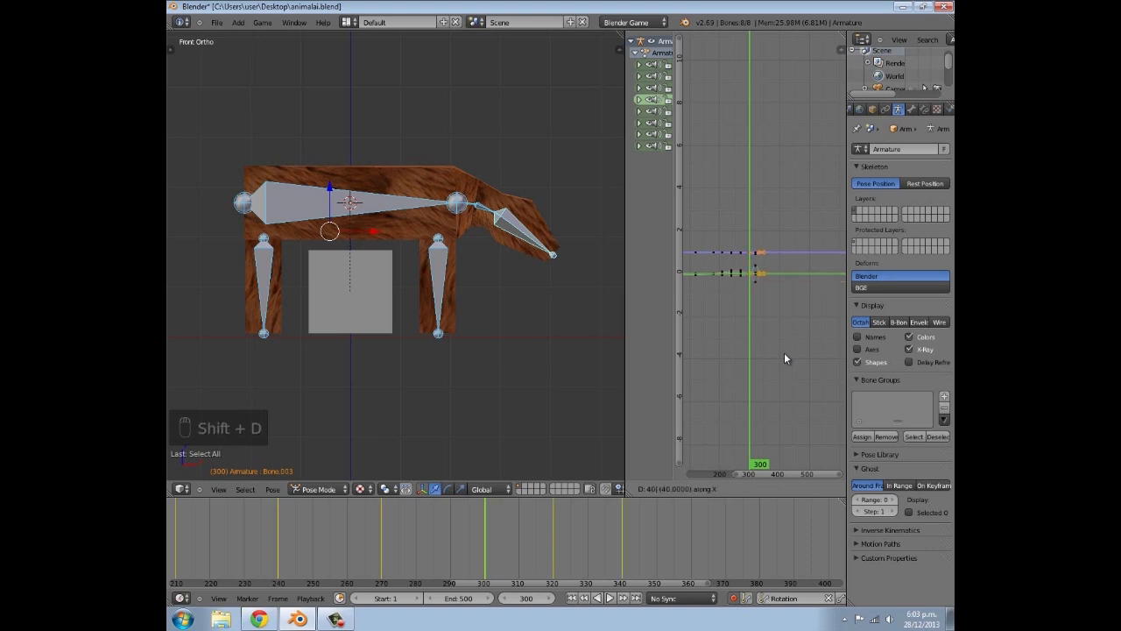
left_click(784, 352)
At frame 360, rotate the front leg bone Bone.005 backward by about 43 degrees
left_click_drag(508, 526, 689, 537)
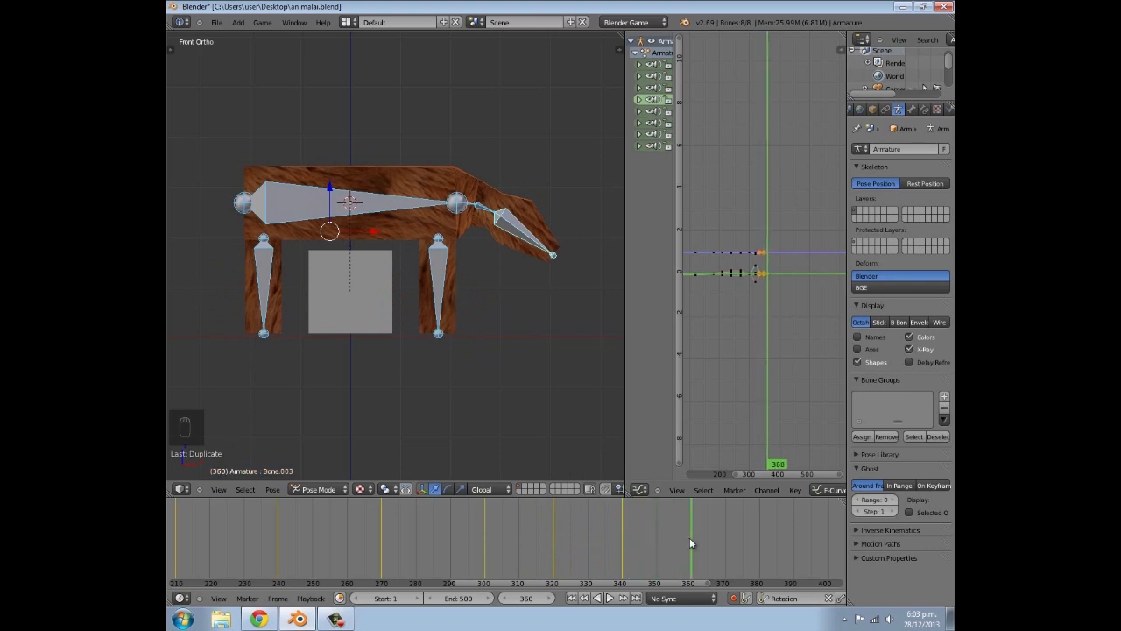
right_click(436, 271)
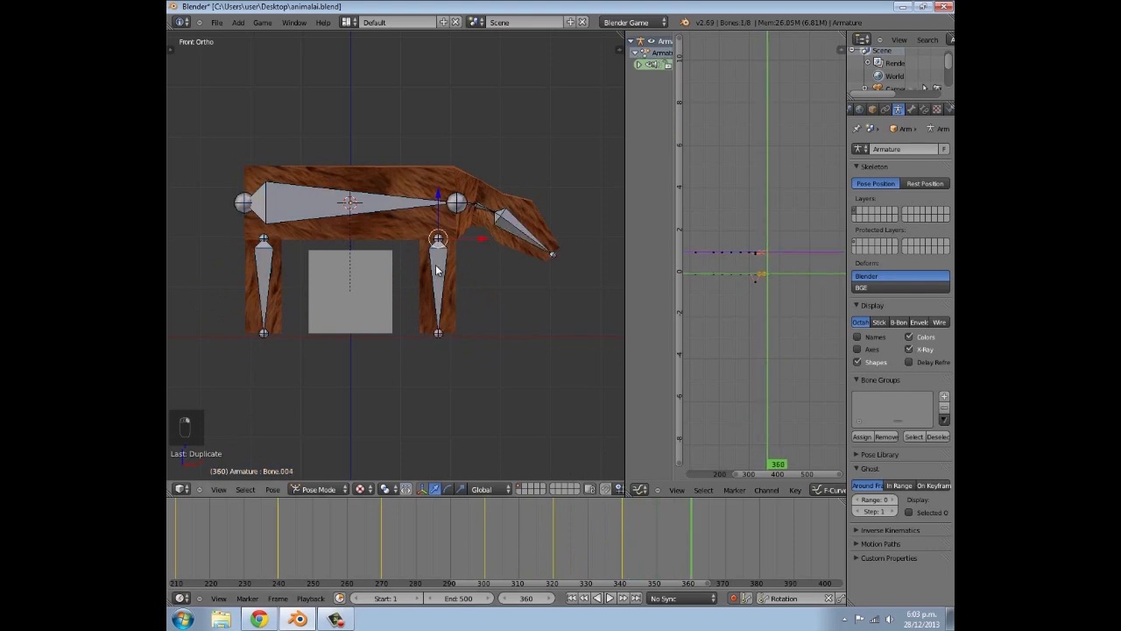
right_click(437, 270)
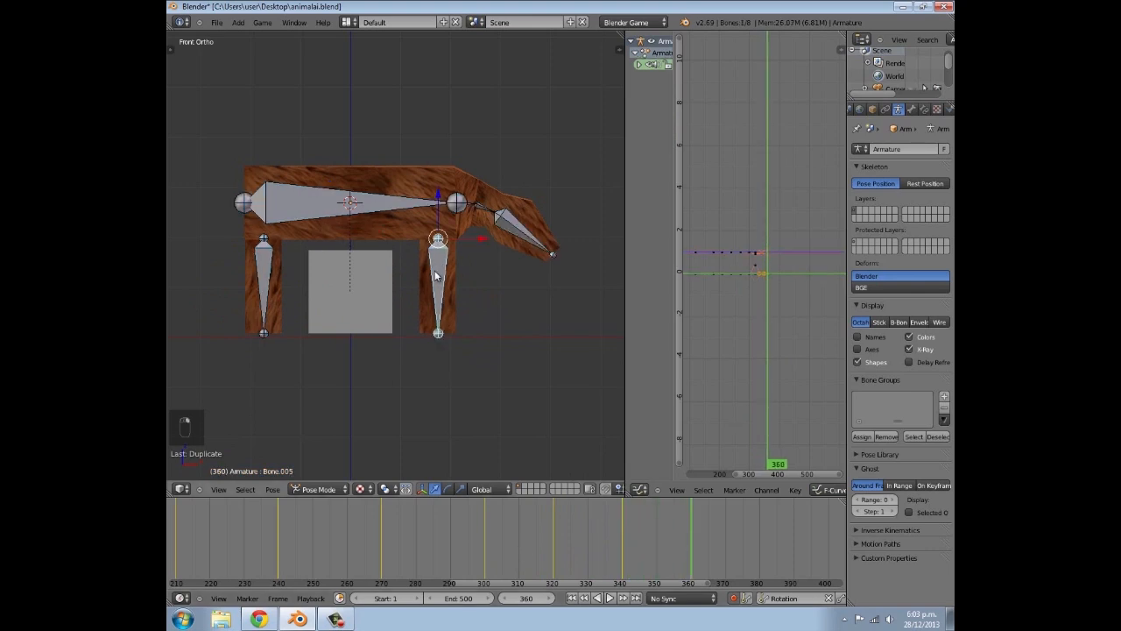
left_click_drag(561, 526, 690, 548)
key("r")
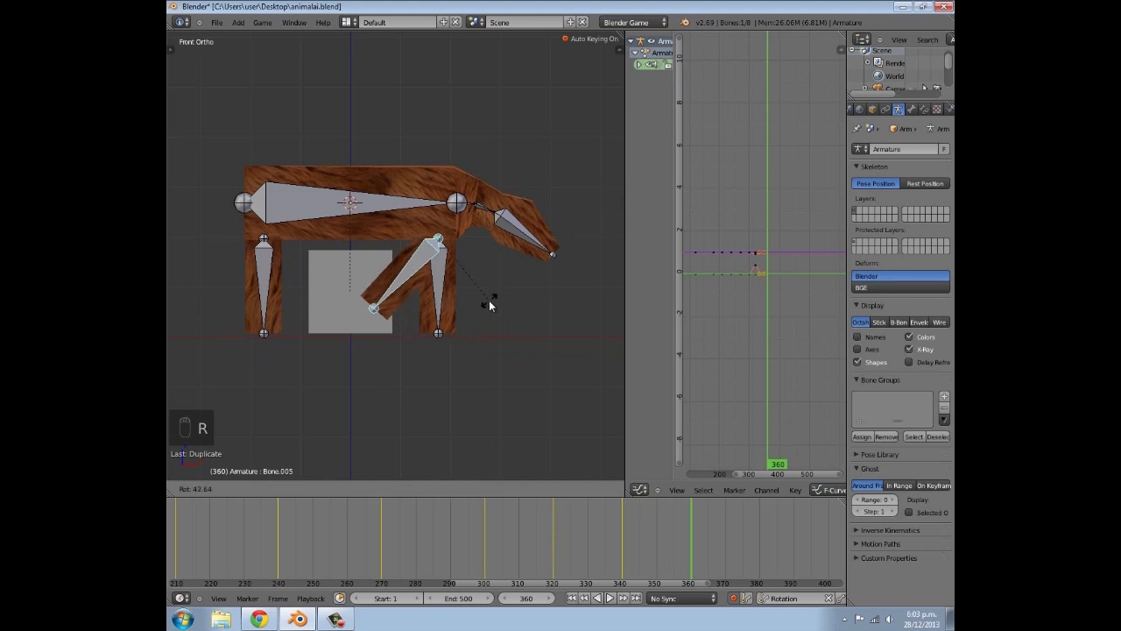
left_click(489, 304)
Rotate the hind leg bone Bone.007 backward by about 47 degrees
right_click(262, 252)
right_click(263, 256)
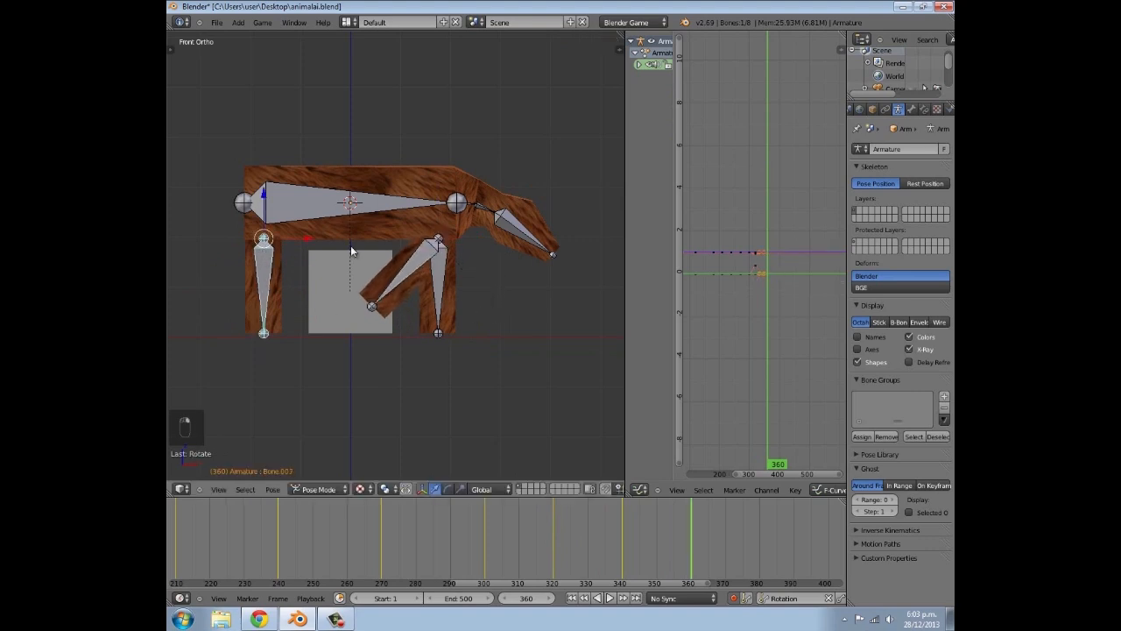
key("r")
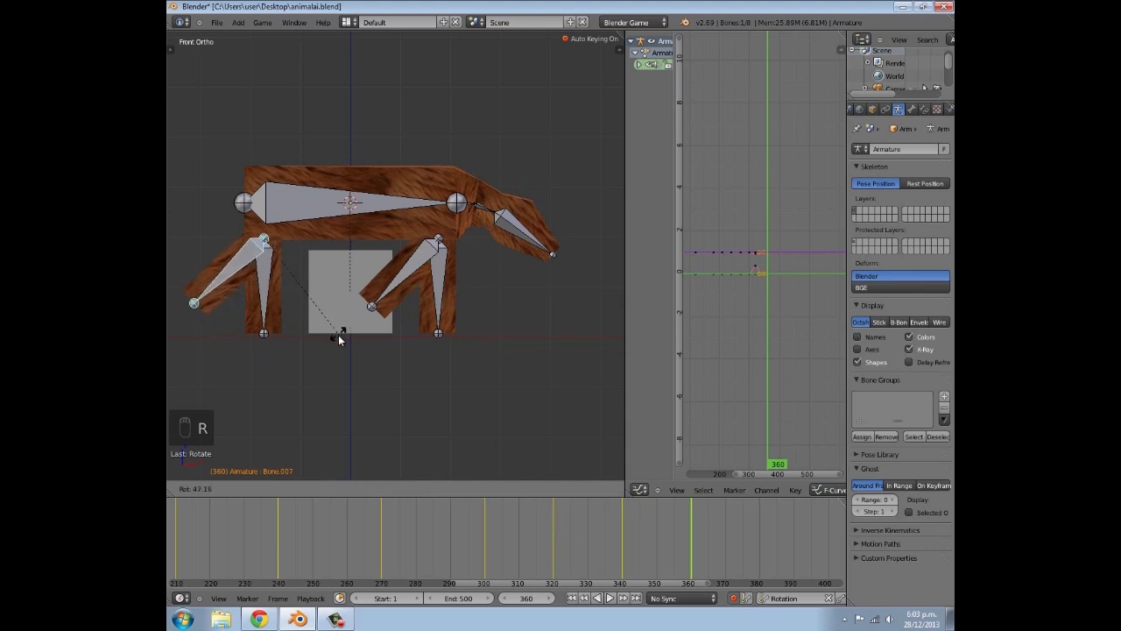
left_click(340, 340)
Rotate the other hind and front leg bones (Bone.006 and Bone.004) forward, opposite the backward-swung legs
right_click(263, 277)
key("r")
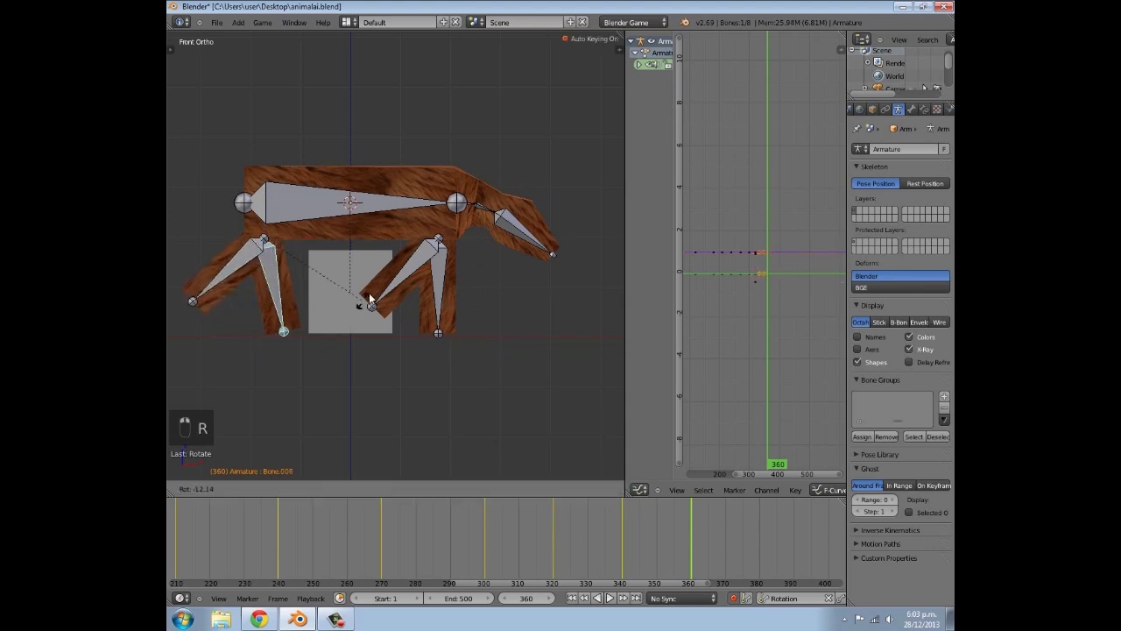
left_click(399, 240)
right_click(440, 308)
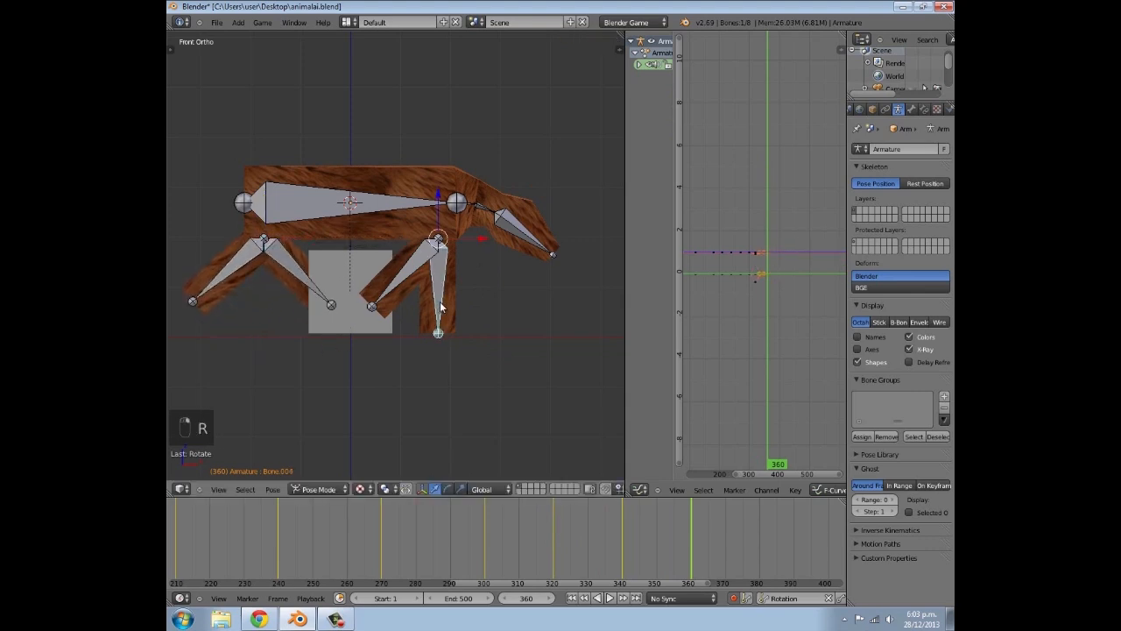
key("r")
left_click(487, 304)
Raise the head bone Bone.003 slightly at frame 360 and insert rotation keyframes for all bones
right_click(522, 234)
key("g")
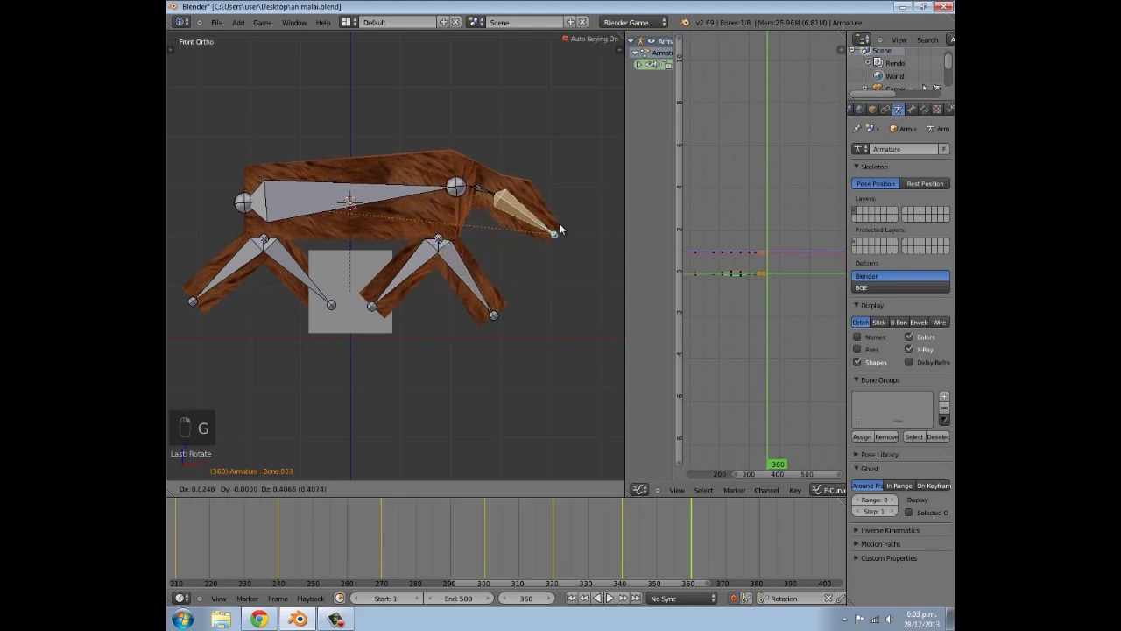
left_click(561, 227)
key("a")
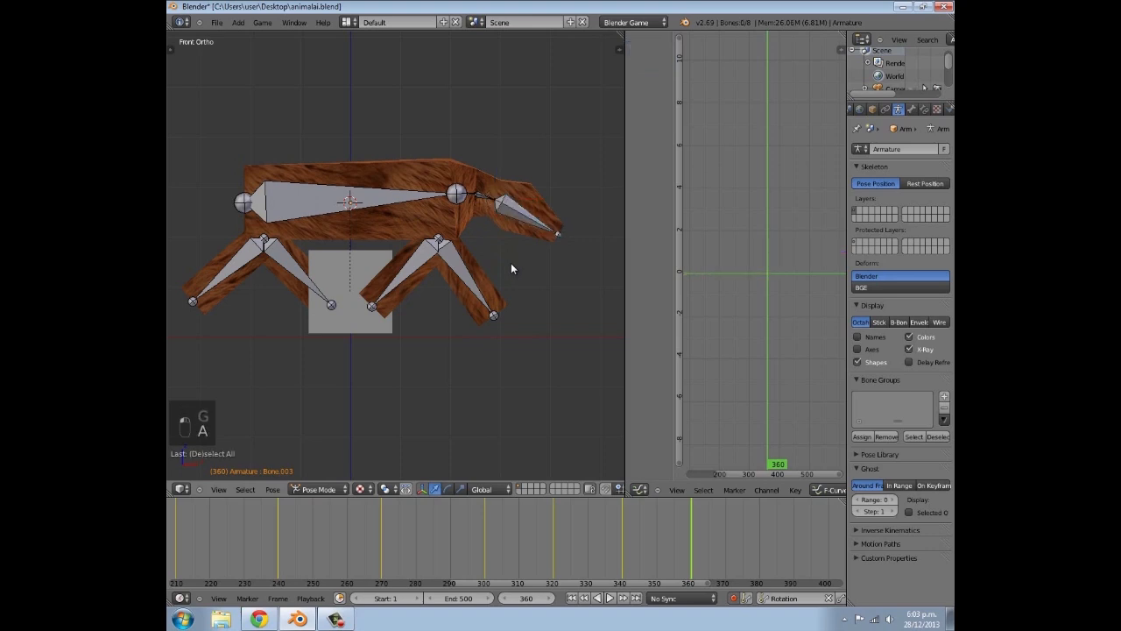
key("a")
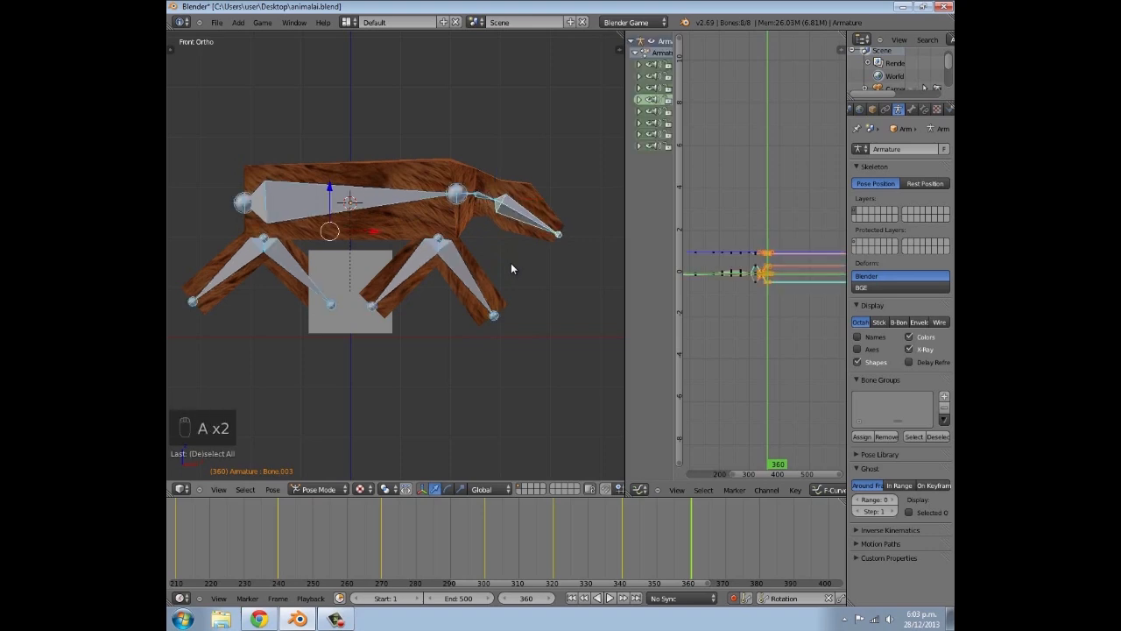
key("i")
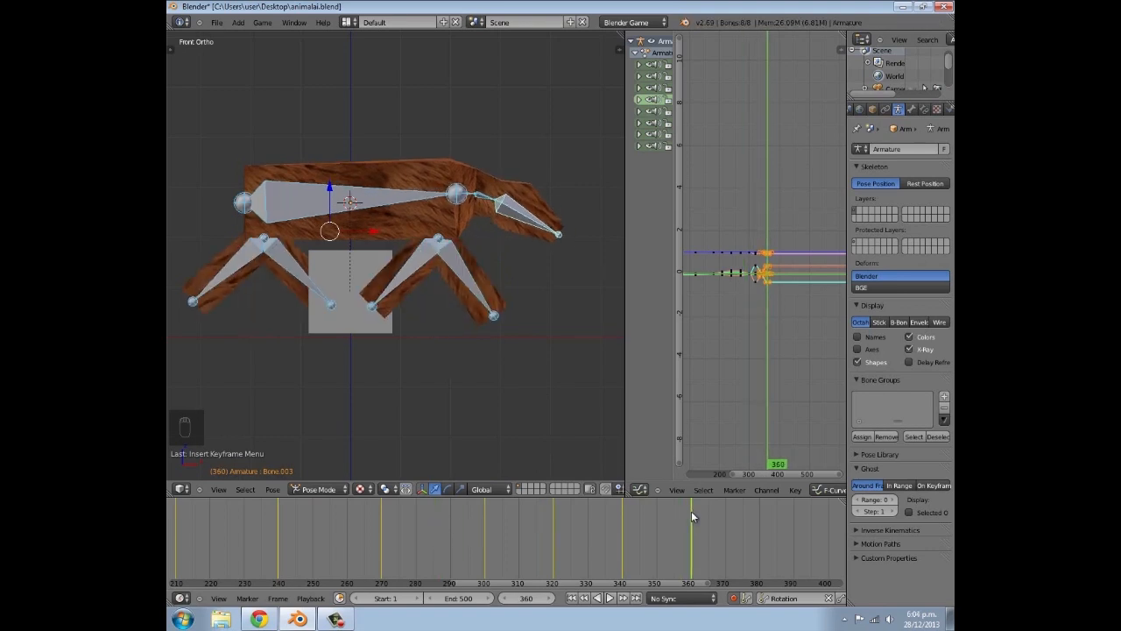
Duplicate the keyframes at frame 300 in the Graph Editor and shift the copies 80 frames along X
left_click_drag(692, 517, 486, 551)
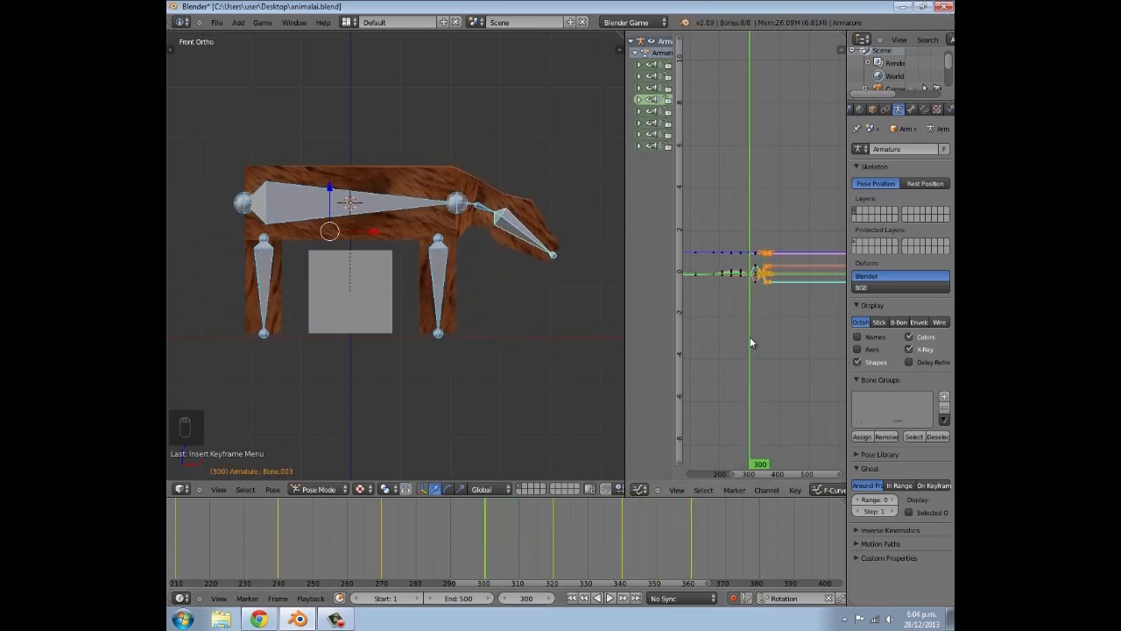
key("a")
key("ctrl+k")
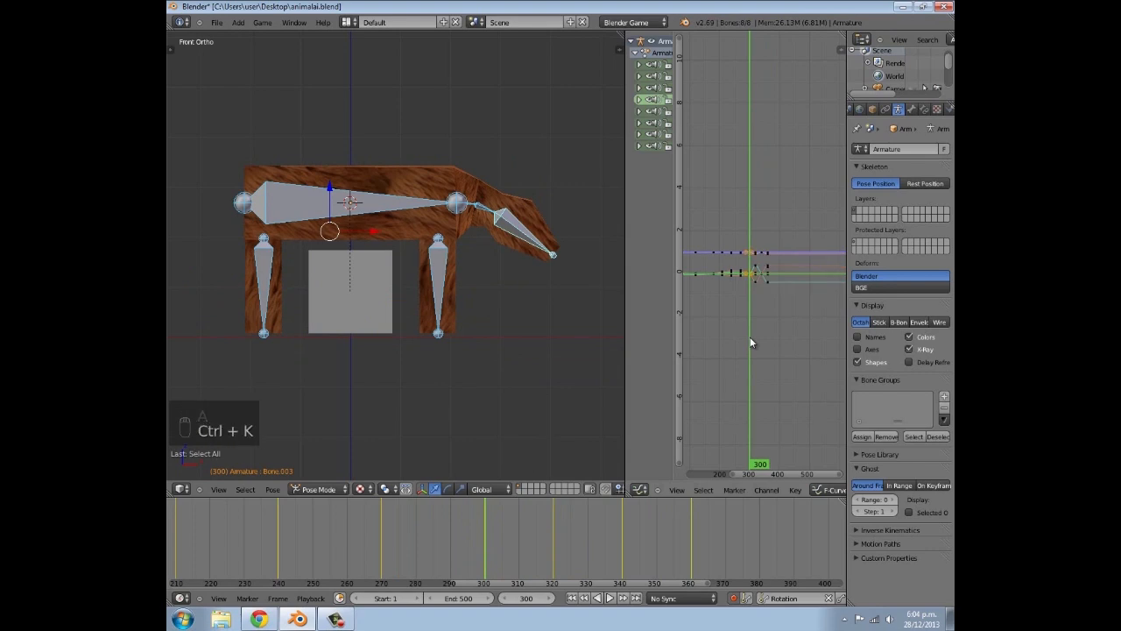
key("shift+d")
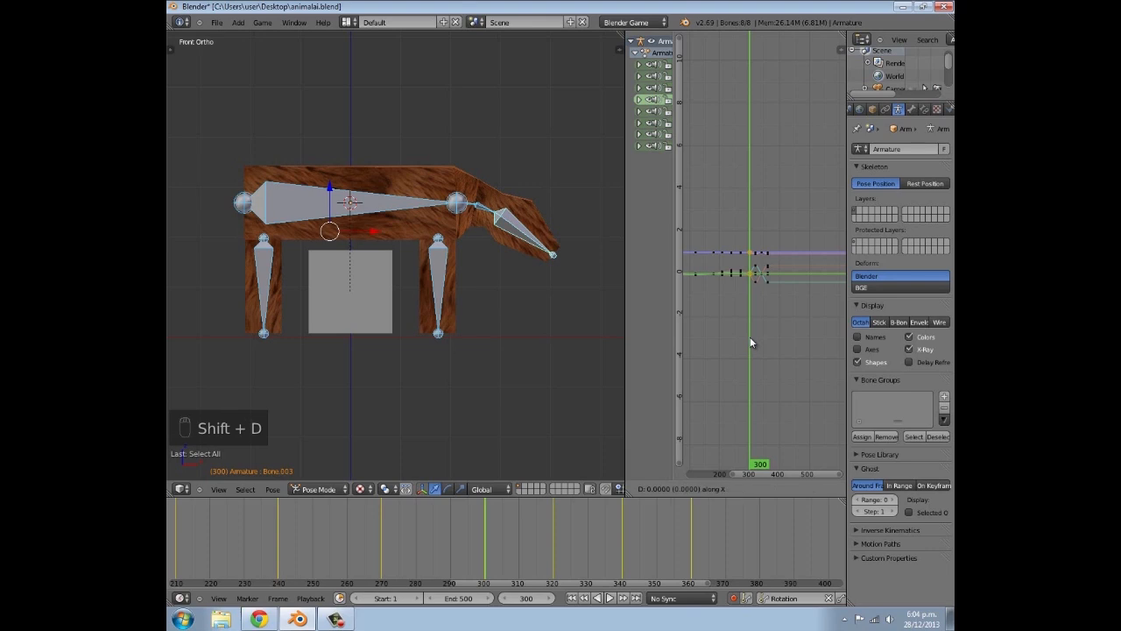
left_click(750, 339)
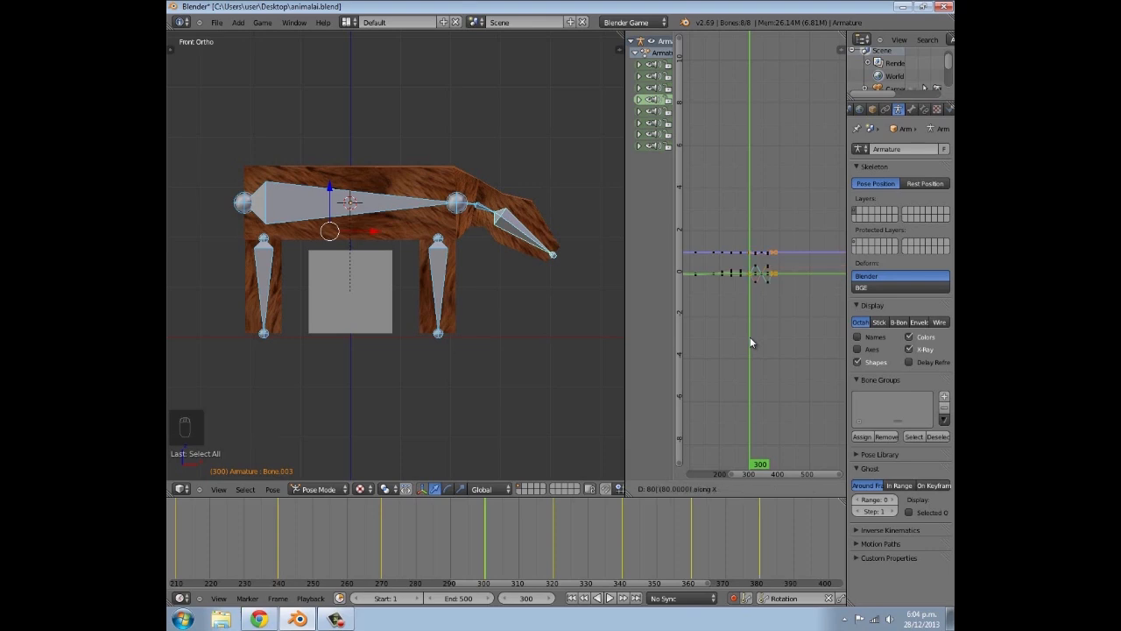
Play the animation and inspect the animal's walking movement from an angled view
left_click(611, 598)
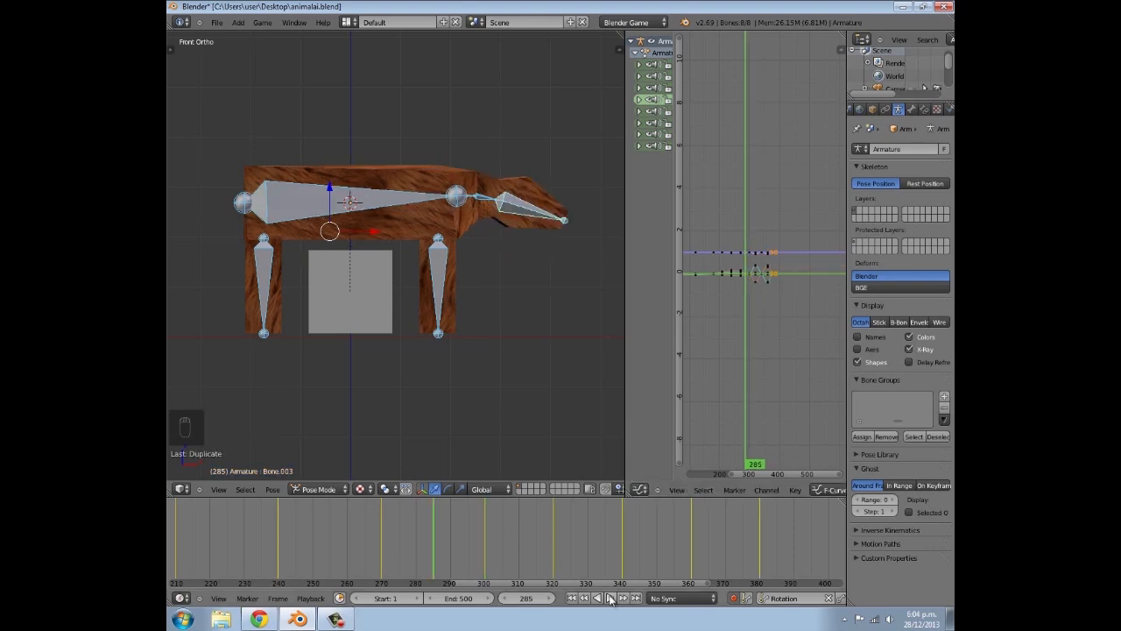
left_click(611, 597)
middle_click_drag(549, 314, 441, 353)
Deselect all bones, switch the armature to Object Mode and select the cube under the animal
key("a")
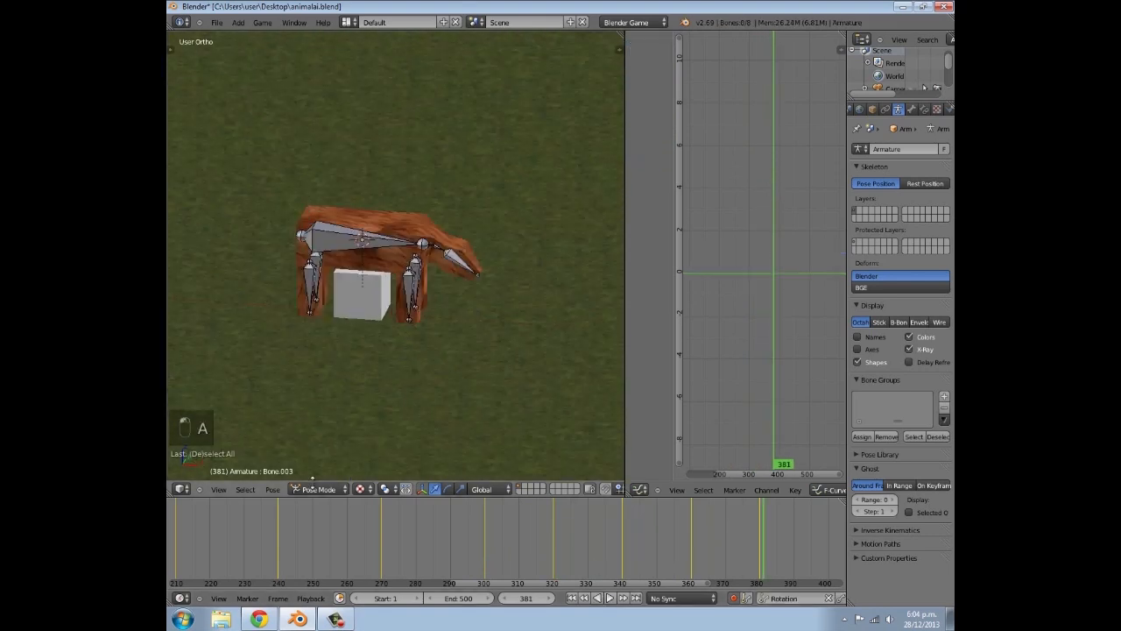
left_click(316, 489)
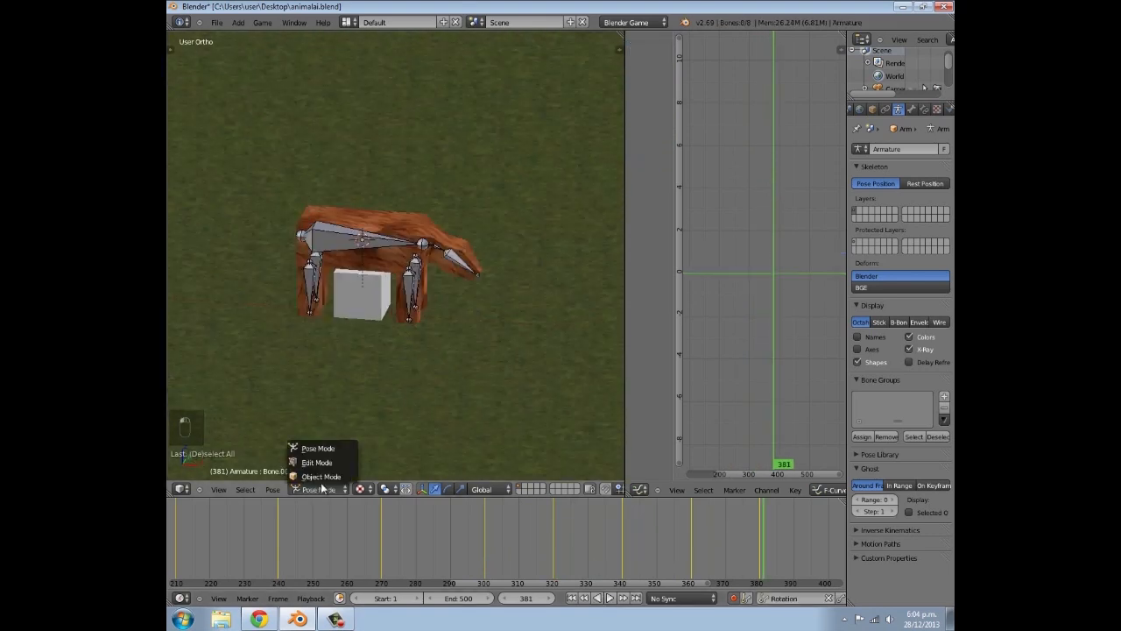
left_click(328, 475)
middle_click_drag(336, 317, 432, 298)
scroll(433, 298, "up", 5)
right_click(416, 305)
Try moving the cube together with the animal, and undo the move
key("g")
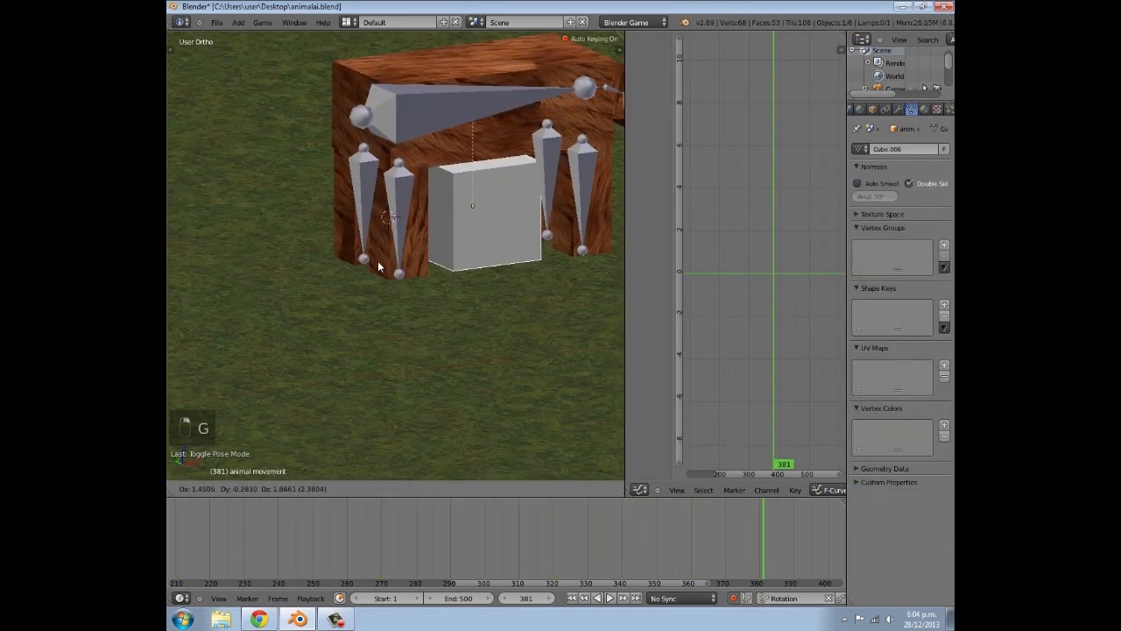
key("ctrl+z")
Save over the existing animalai.blend file and extend the 3D view over the Graph Editor area
scroll(439, 300, "down", 2)
key("ctrl+s")
left_click(344, 72)
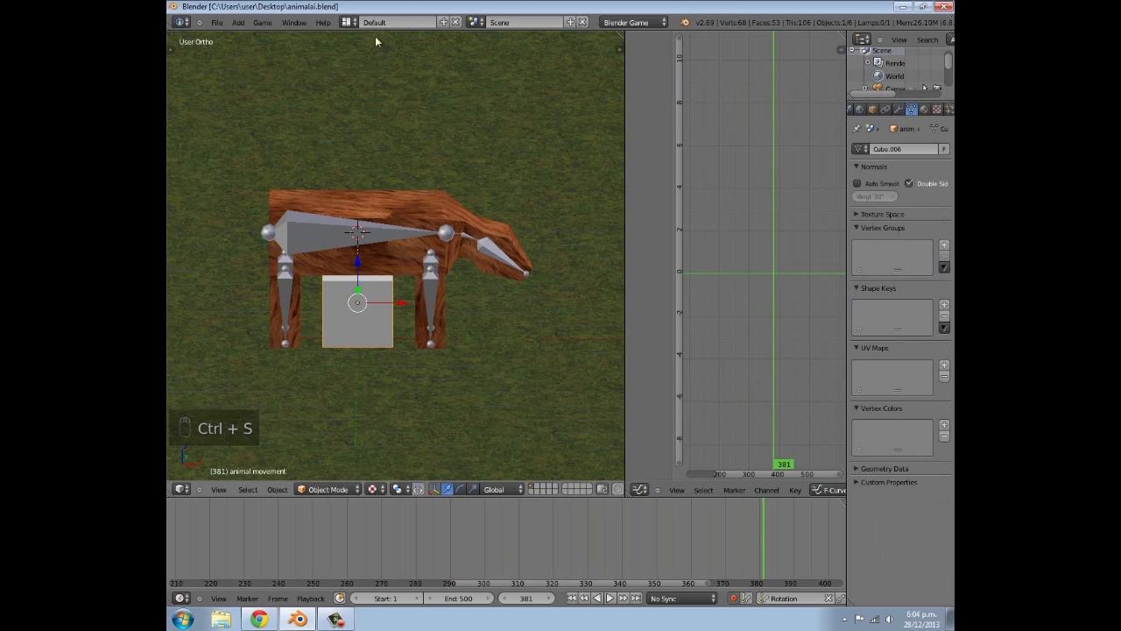
left_click_drag(618, 47, 651, 180)
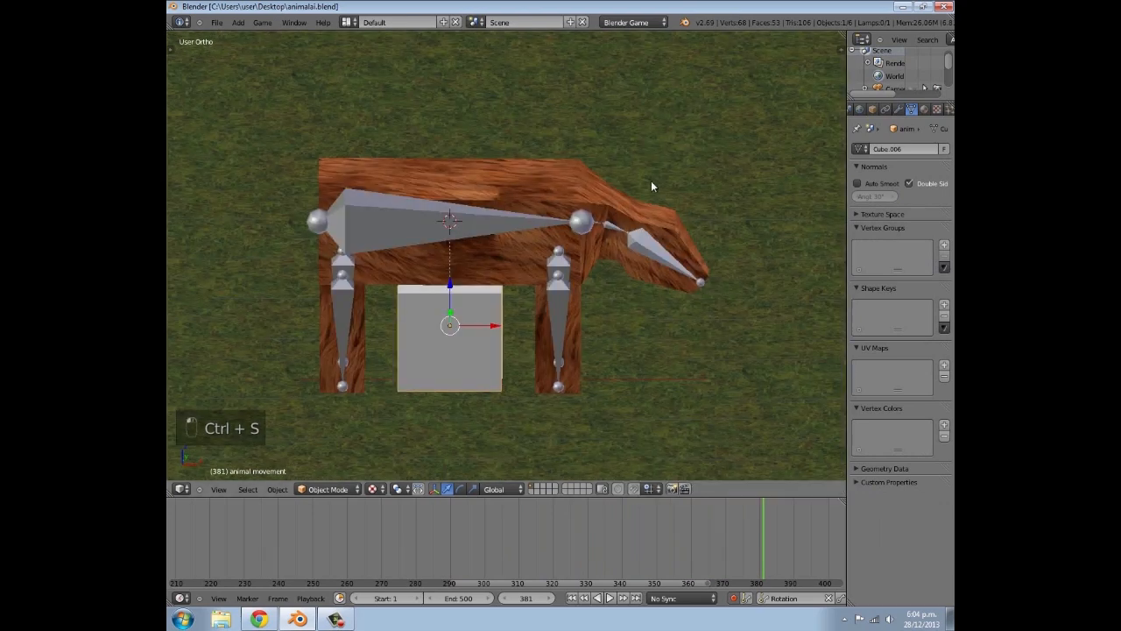
Switch to the Game Logic screen layout and enlarge the Logic Editor area
left_click(347, 22)
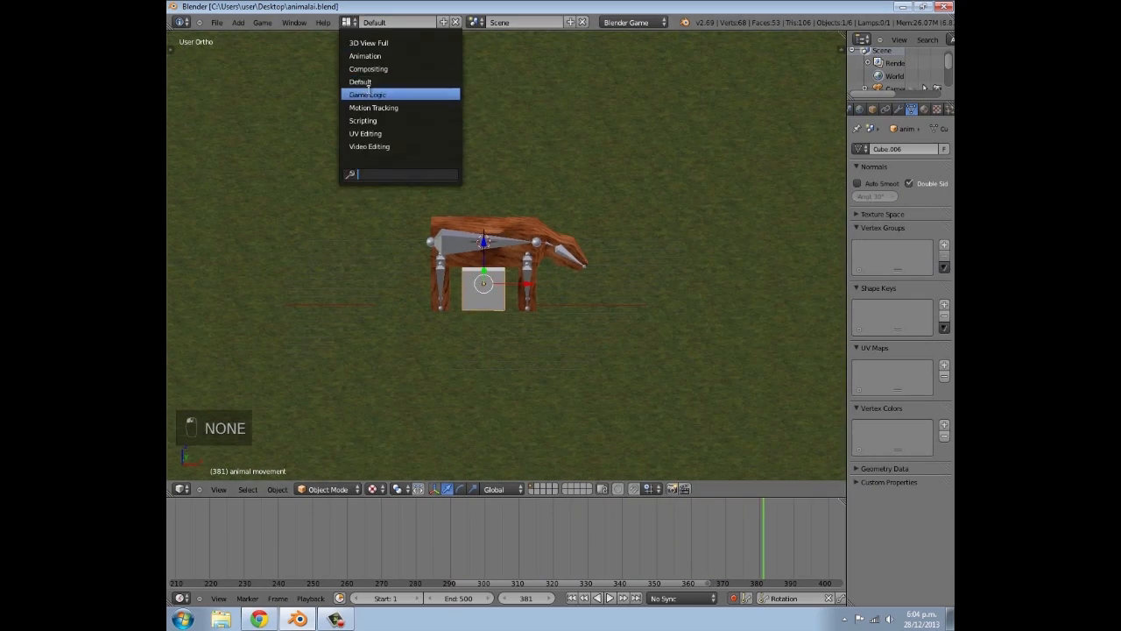
left_click(347, 22)
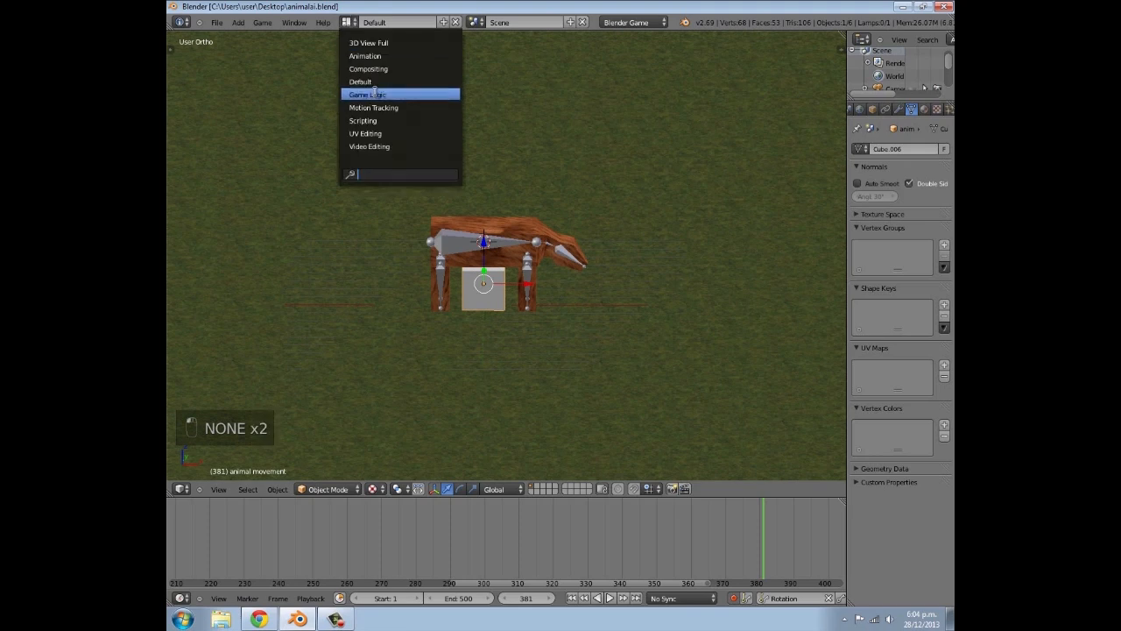
left_click(375, 95)
left_click_drag(506, 373, 487, 303)
scroll(434, 368, "up", 3)
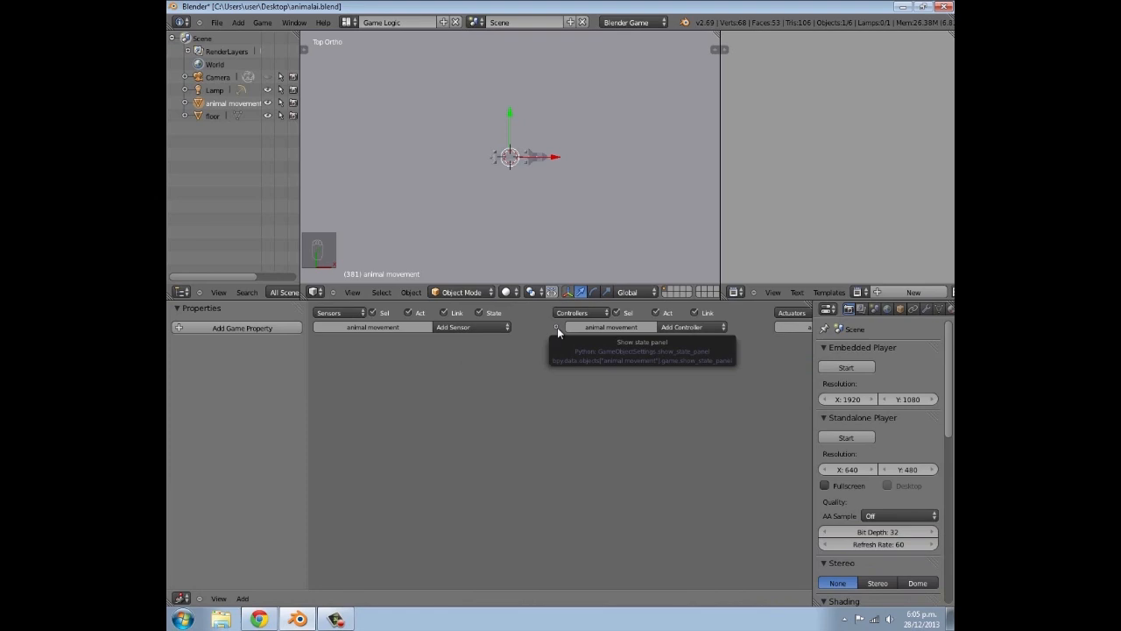
Show the controller state panel for the animal movement cube in the Logic Editor
left_click(556, 327)
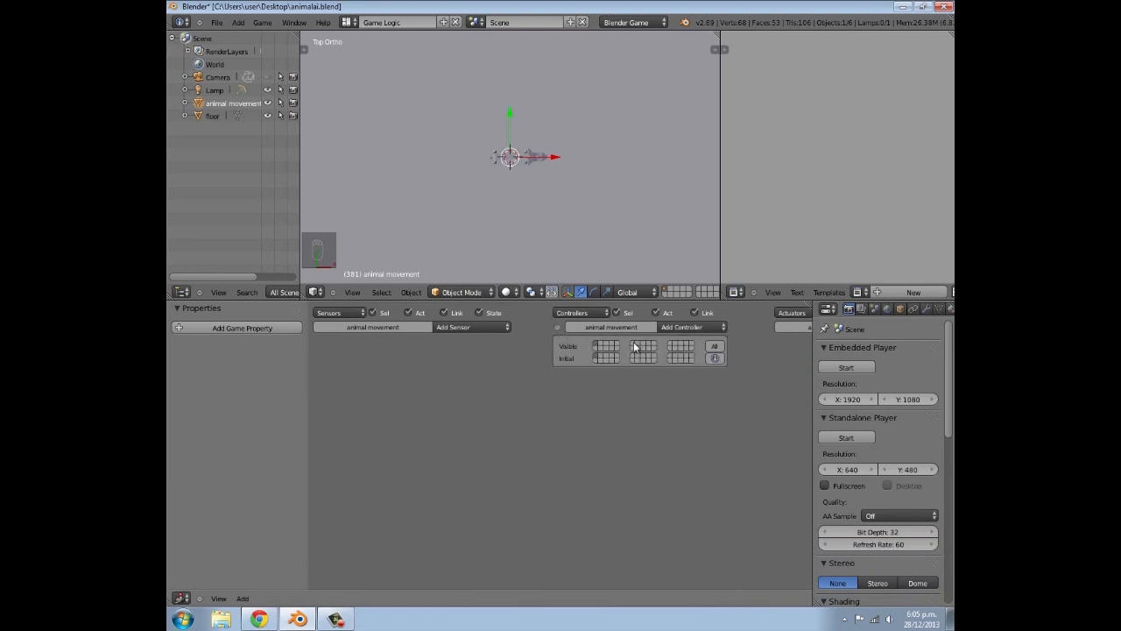
middle_click_drag(654, 353, 499, 358)
scroll(575, 385, "down", 2)
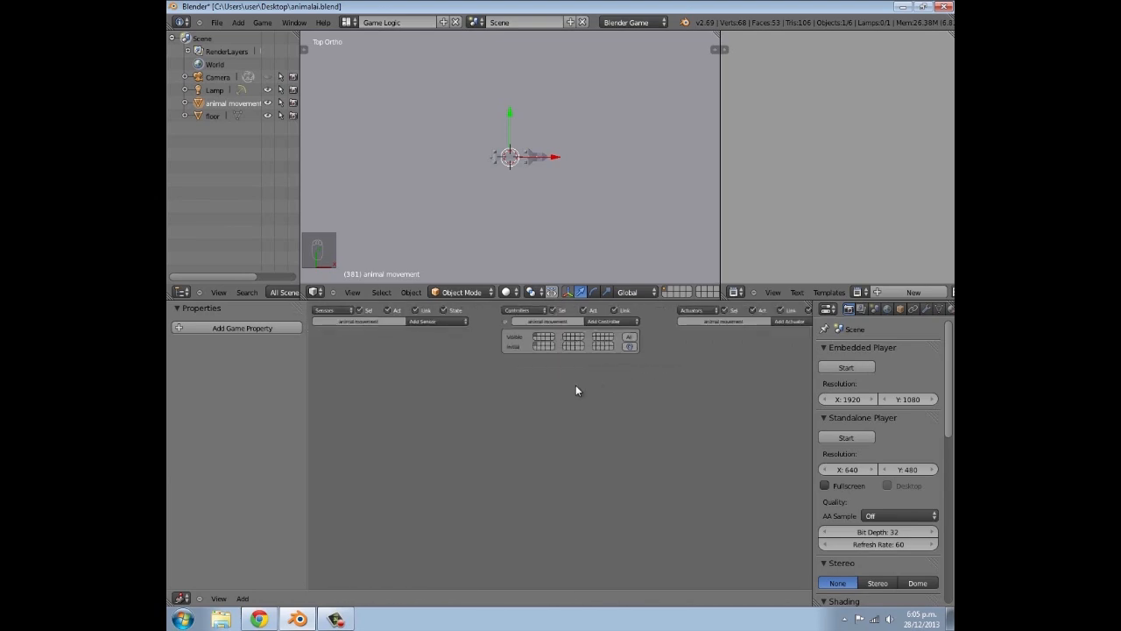
middle_click_drag(469, 203, 491, 263)
scroll(458, 341, "up", 3)
left_click(456, 341)
left_click(455, 341)
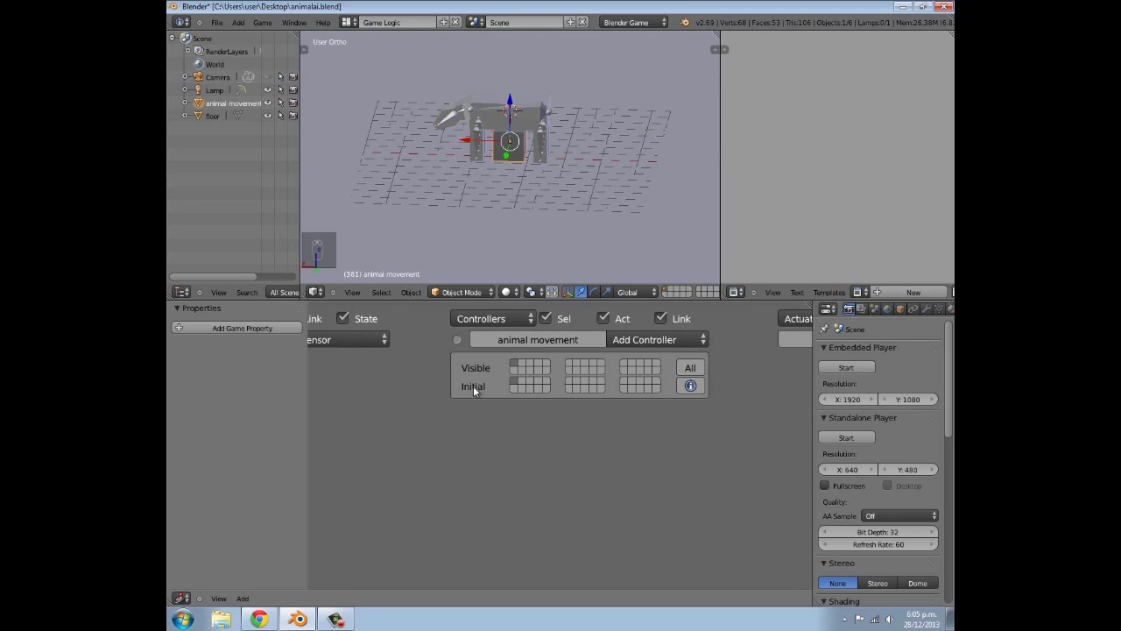
Cycle the animal movement cube's visible controller state through the first three states and return to the first
left_click(522, 365)
scroll(561, 372, "down", 5)
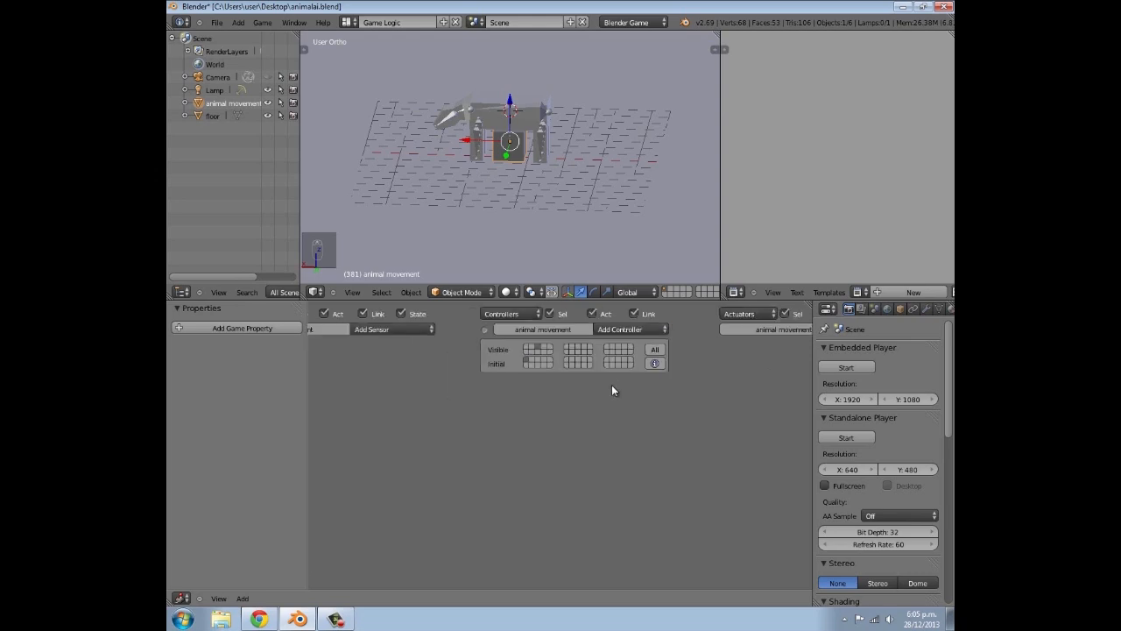
scroll(666, 401, "up", 2)
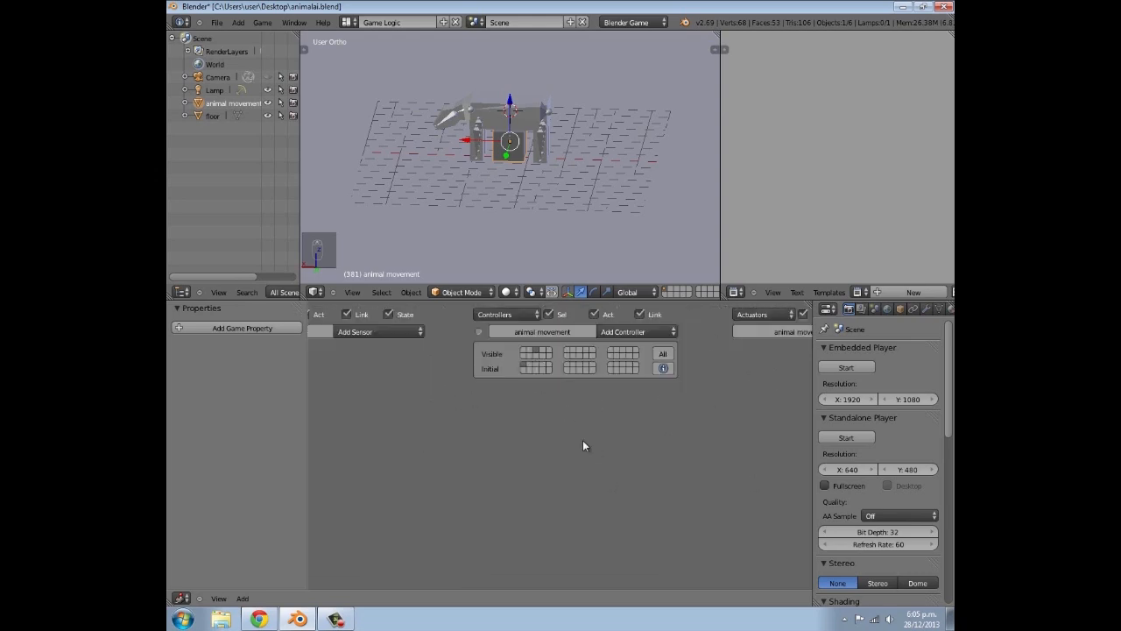
scroll(578, 448, "down", 1)
scroll(554, 387, "up", 2)
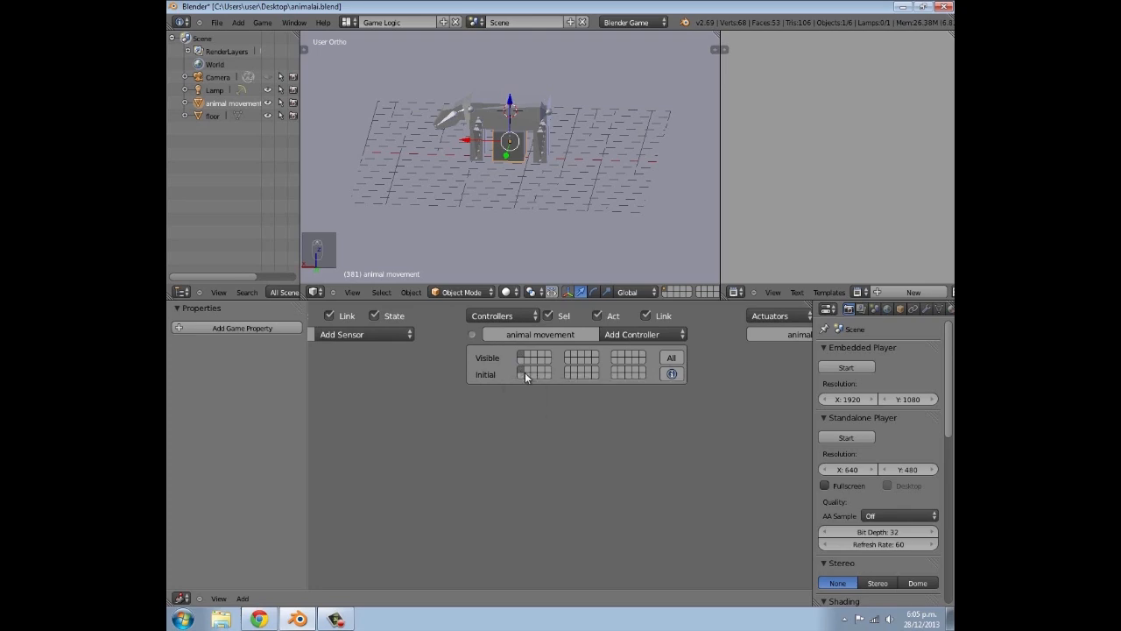
scroll(529, 359, "down", 1)
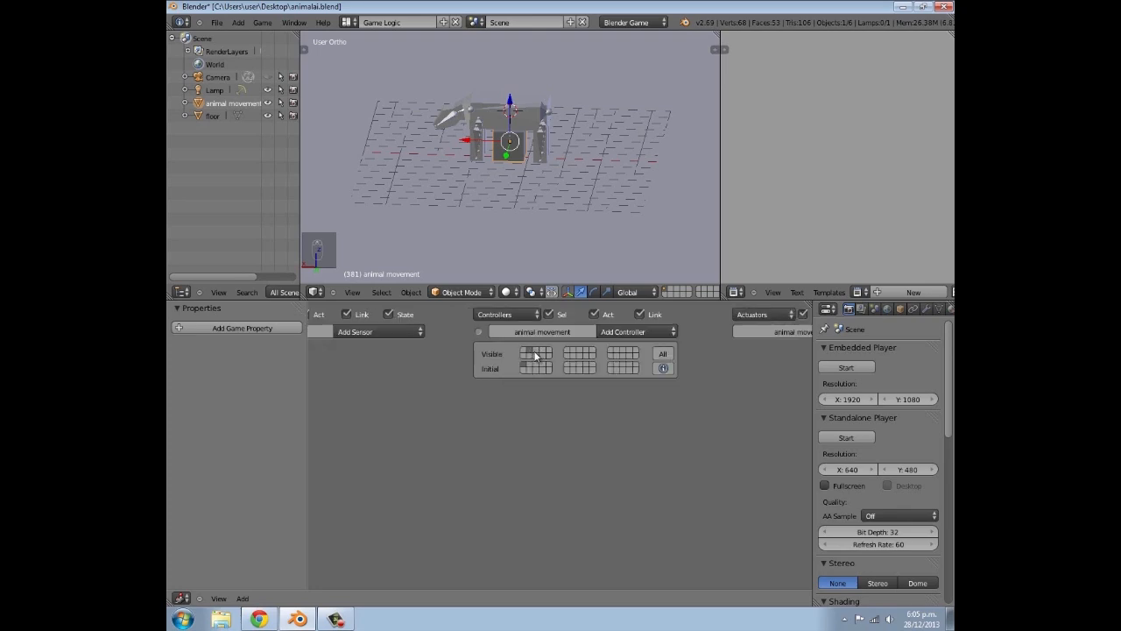
left_click(524, 352)
Add an Always sensor to the animal movement cube and enable its true level triggering
scroll(525, 362, "down", 1)
left_click(443, 325)
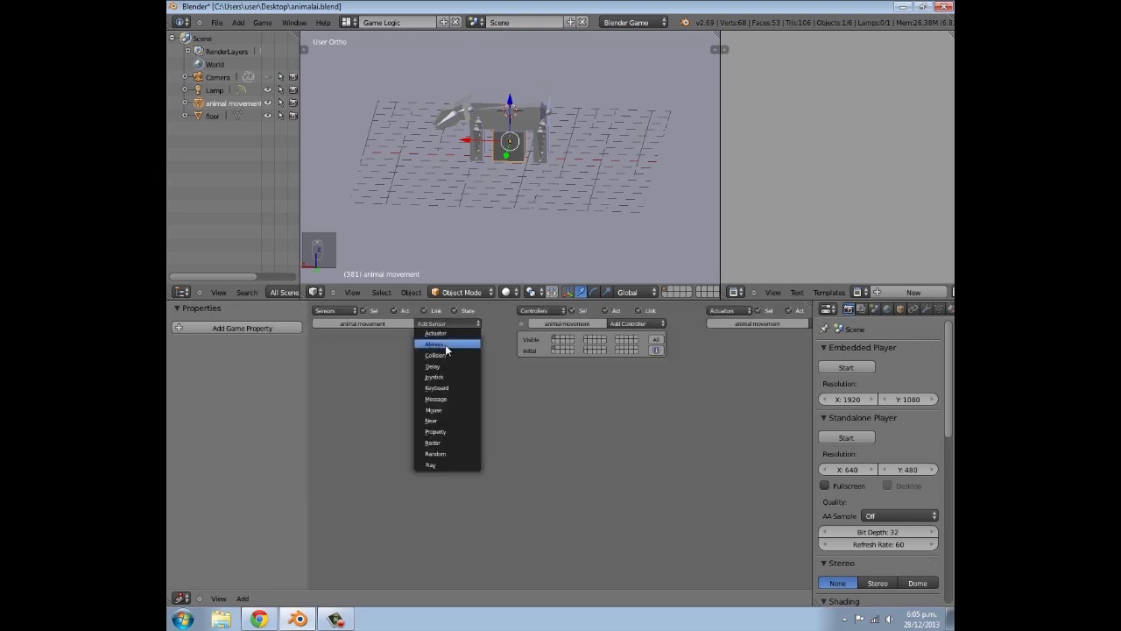
left_click(445, 344)
left_click(319, 362)
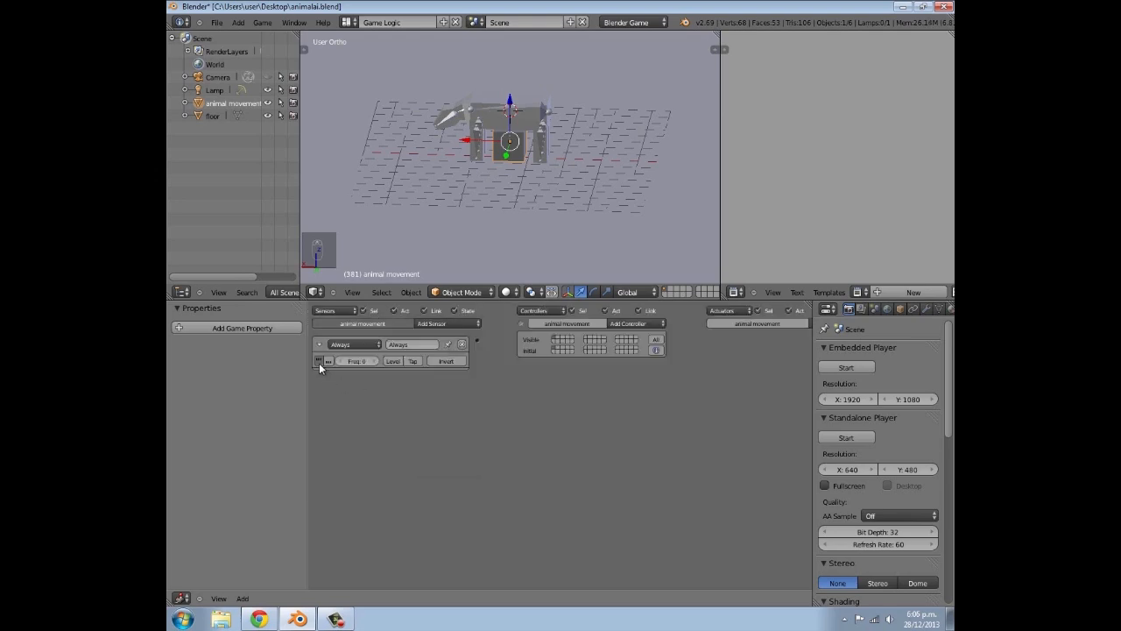
middle_click_drag(729, 355, 664, 331)
left_click(760, 323)
left_click(760, 333)
left_click(800, 344)
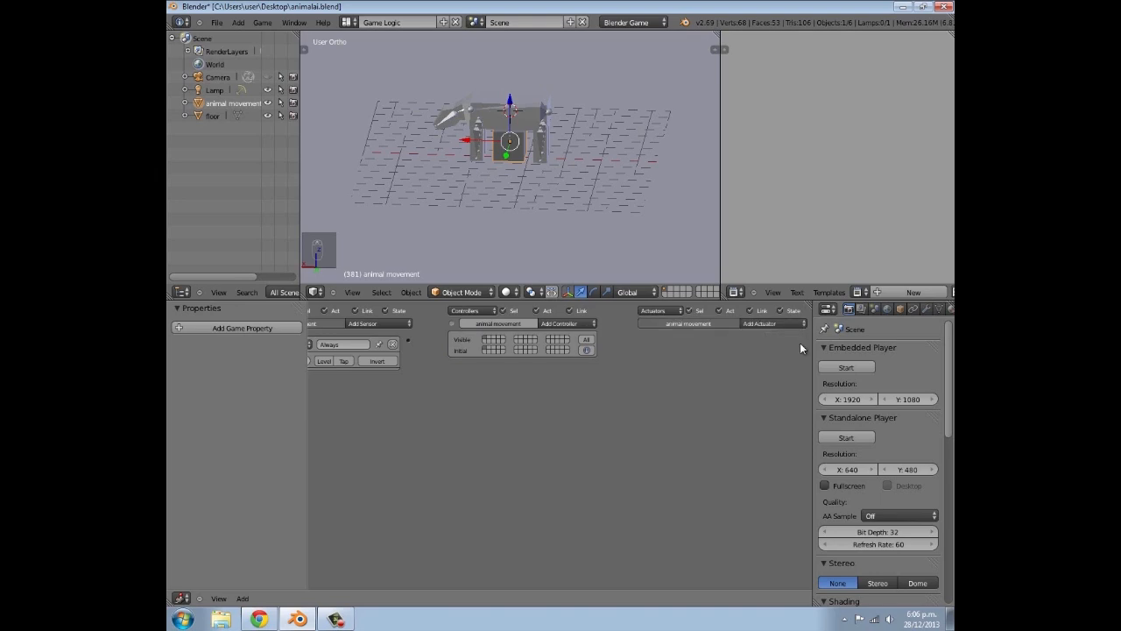
Switch the 3D view to wireframe and select the armature together with the movement cube
scroll(525, 215, "up", 4)
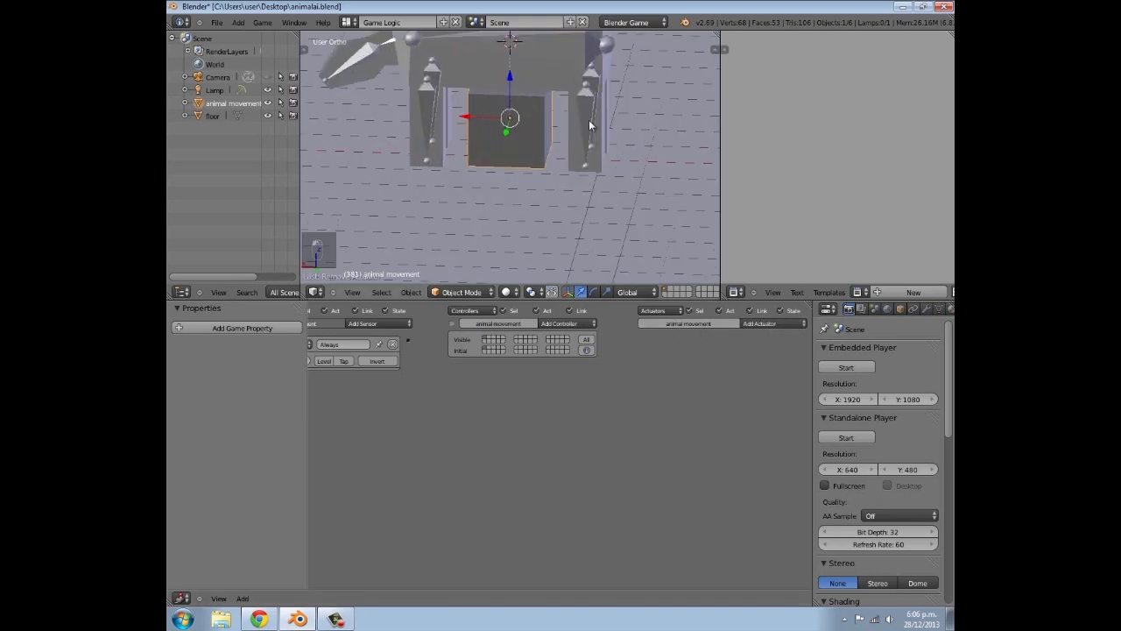
right_click(585, 52, "shift")
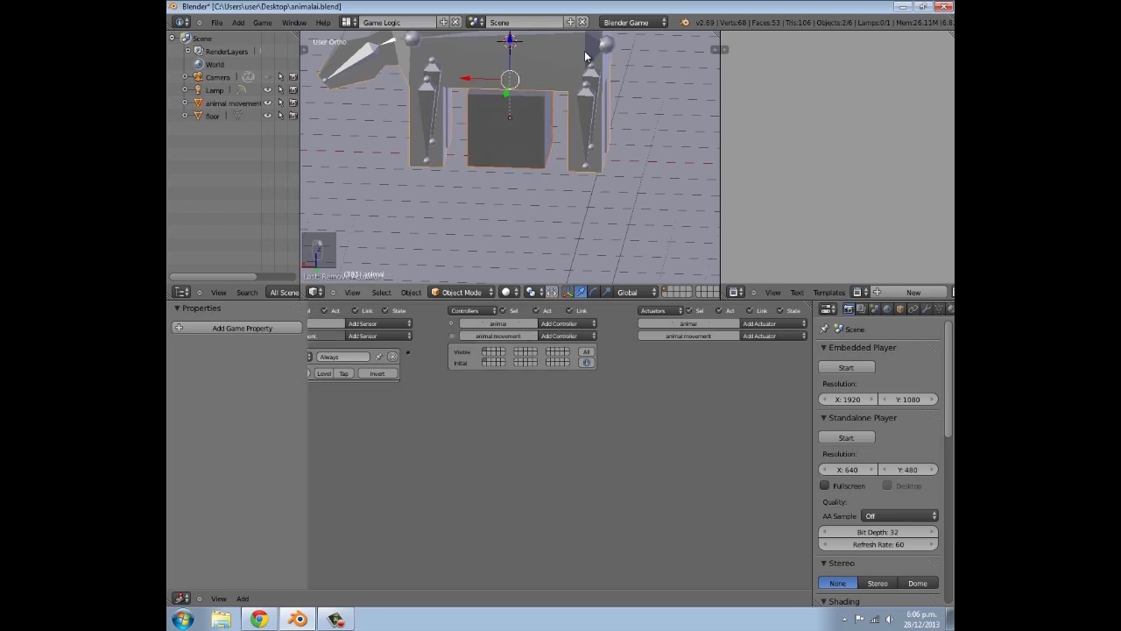
scroll(559, 118, "down", 4)
key("c")
middle_click(510, 117)
right_click(510, 117)
key("alt+z")
mouse_move(536, 178)
middle_mouse_down("shift")
mouse_move(531, 253)
mouse_move(569, 136)
middle_mouse_up("shift")
scroll(540, 250, "up", 3)
key("z")
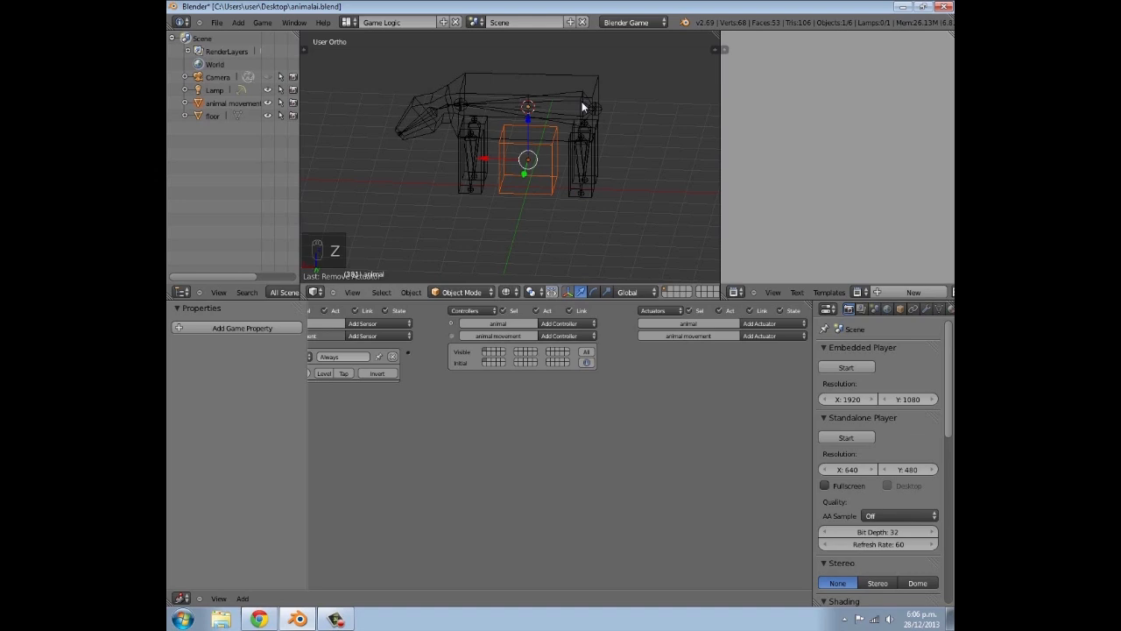
right_click(582, 101, "shift")
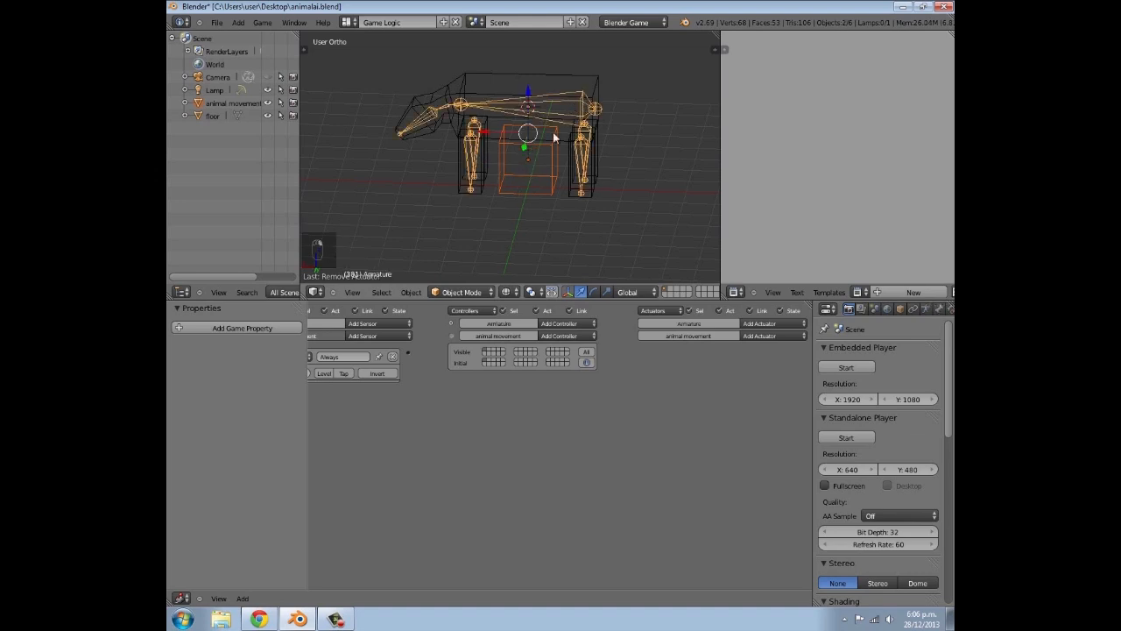
Give the armature an Action actuator and link it to the Always sensor through a new And controller on animal movement
left_click(751, 326)
left_click(755, 337)
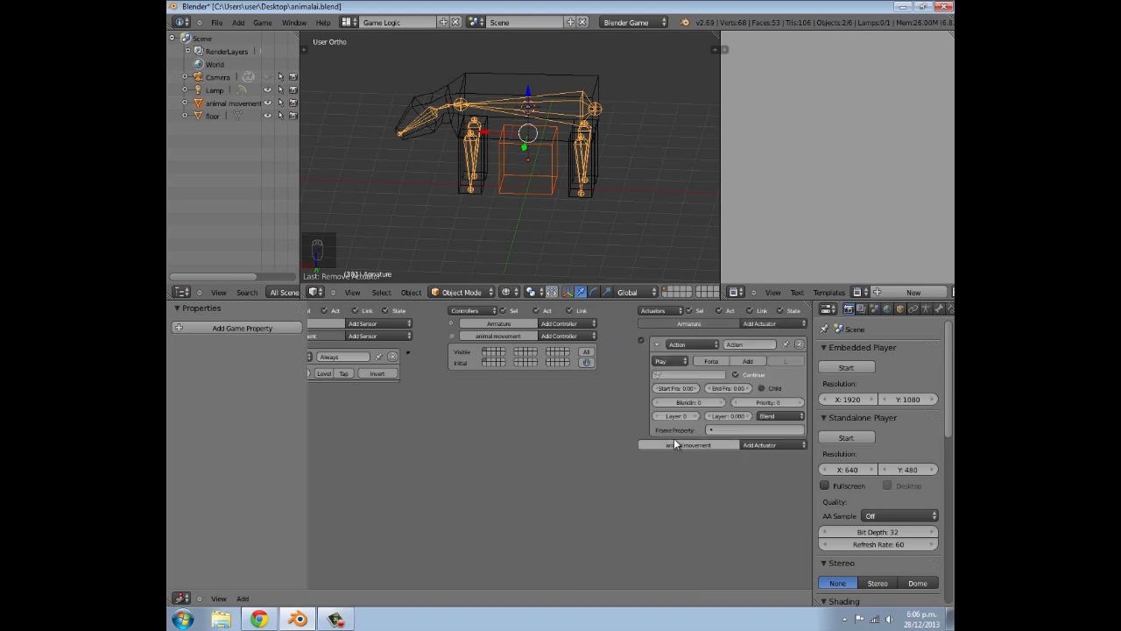
left_click(566, 336)
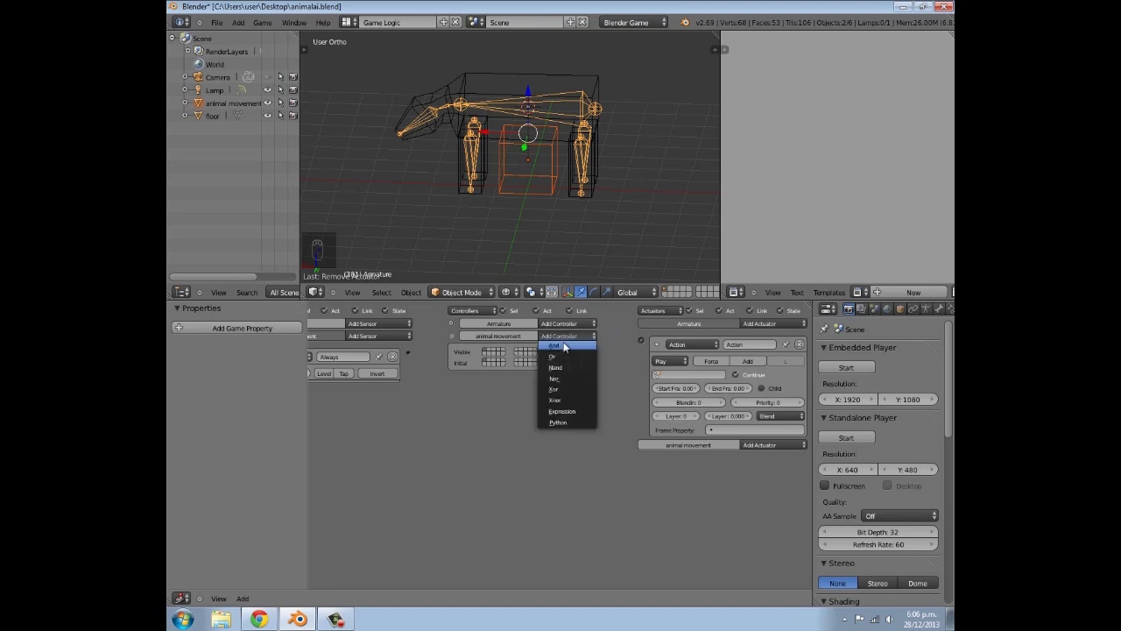
left_click(566, 343)
left_click_drag(460, 397, 452, 385)
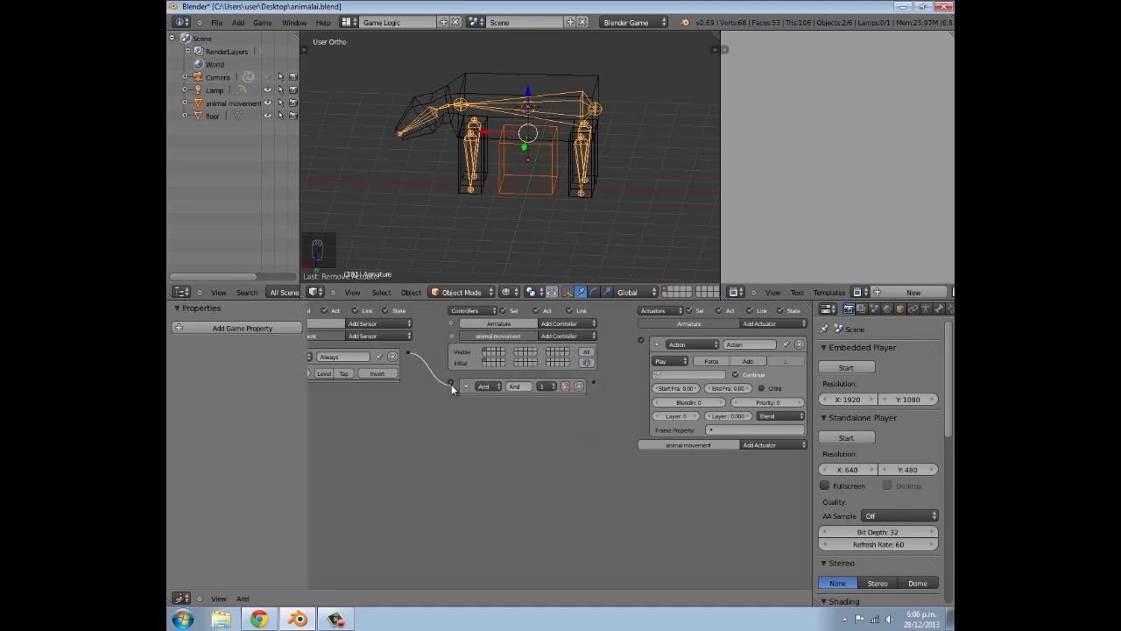
left_click_drag(630, 361, 642, 340)
Assign ArmatureAction to the armature's Action actuator
left_click(658, 374)
left_click(668, 387)
middle_click_drag(573, 168, 559, 175)
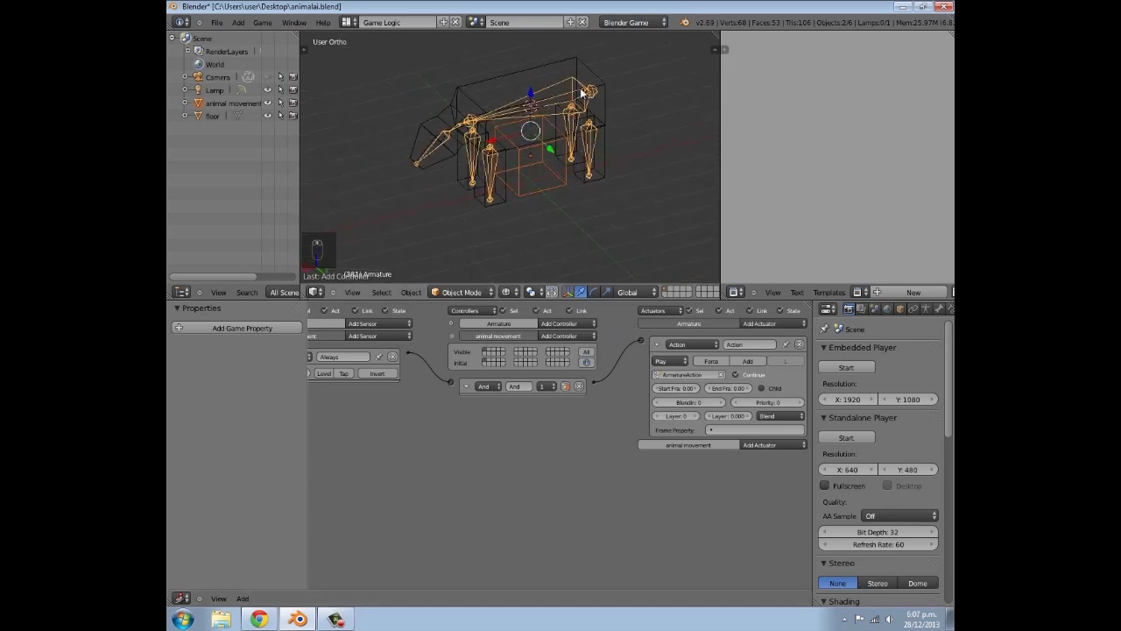
middle_click_drag(681, 250, 641, 279)
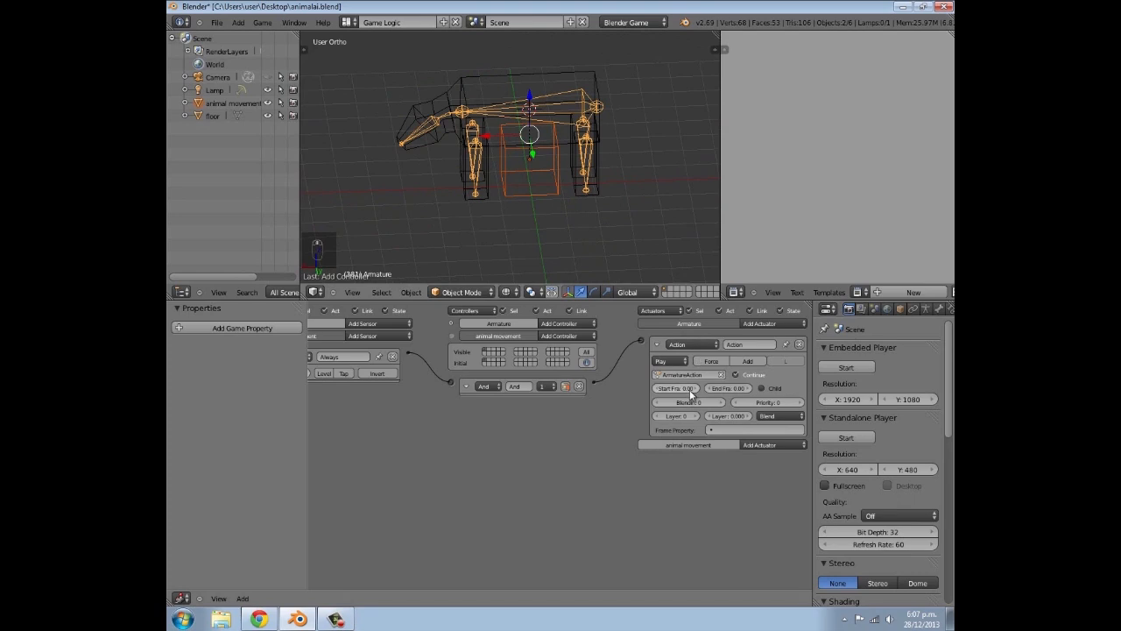
left_click(661, 345)
left_click(660, 345)
left_click(673, 374)
Split off a Timeline area below the logic bricks, enlarge it and move to frame 180
left_click_drag(171, 593, 170, 561)
left_click(181, 598)
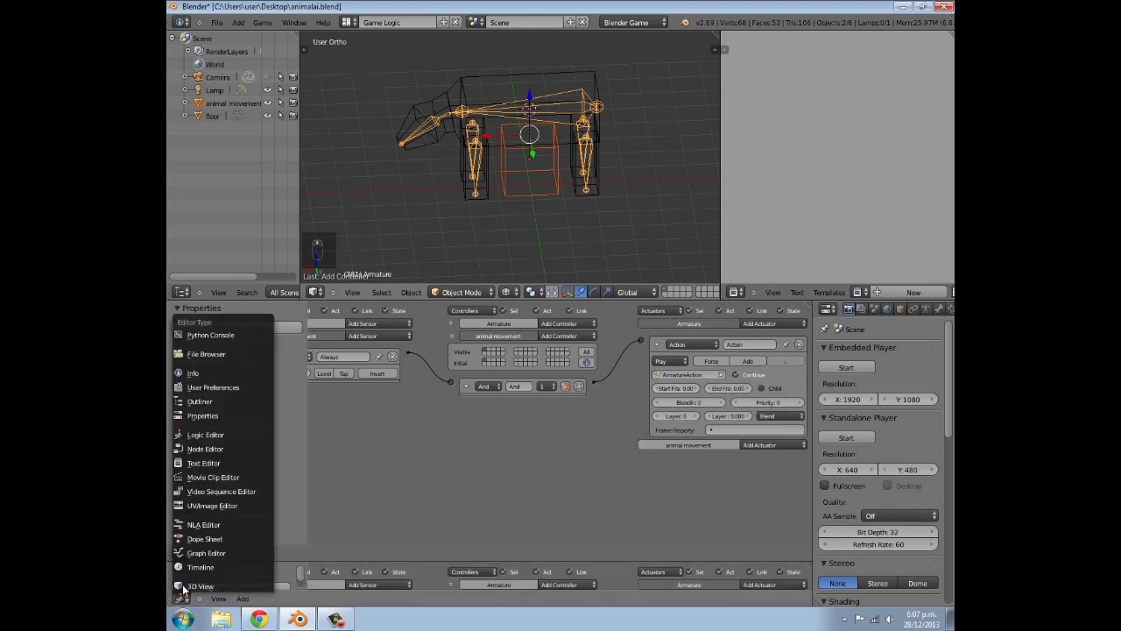
left_click(195, 569)
left_click_drag(391, 546, 393, 484)
left_click_drag(178, 547, 400, 543)
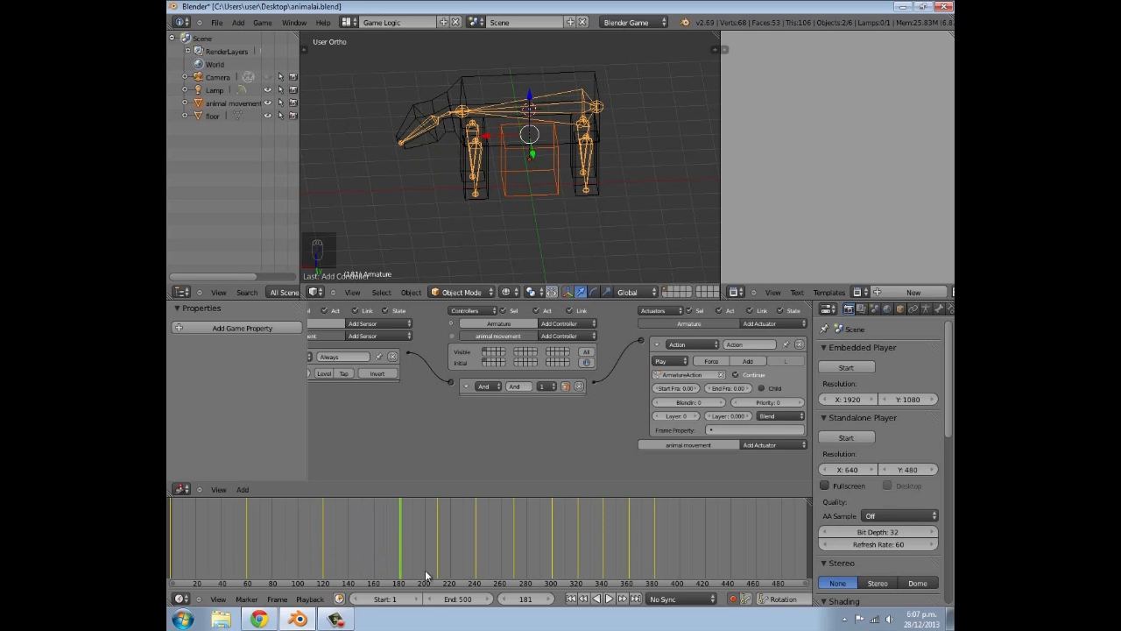
left_click(505, 601)
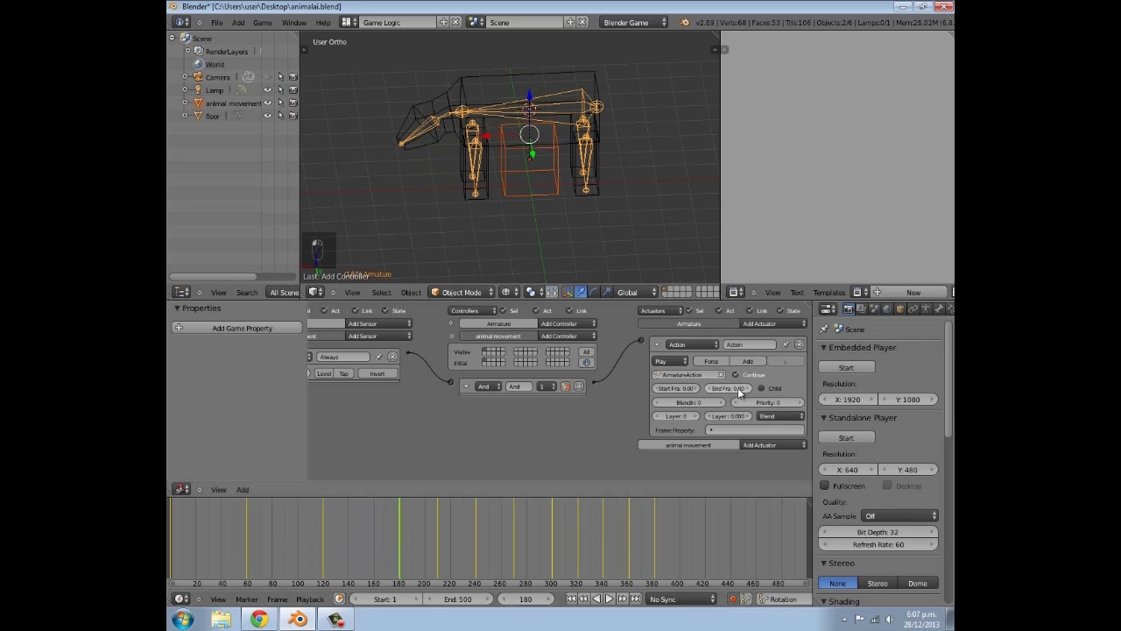
Enter the end frame of the armature's Action actuator
left_click(732, 388)
type("0")
key("Return")
Collapse the Action actuator, the Always sensor and the And controller
left_click(657, 345)
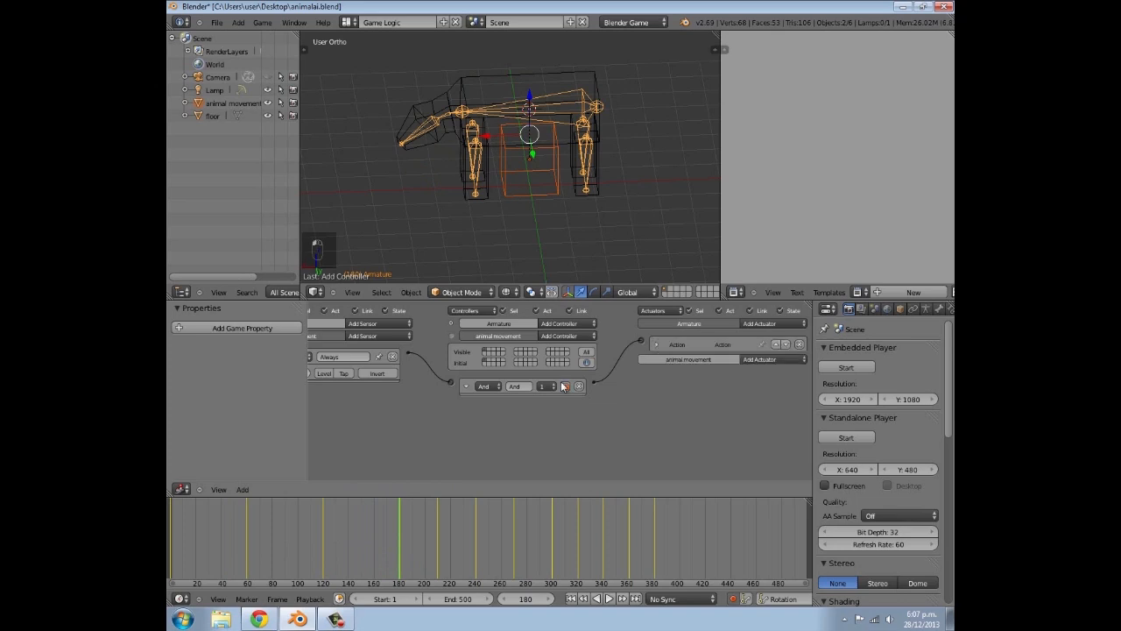
scroll(676, 401, "left", 2, "ctrl")
left_click(319, 356)
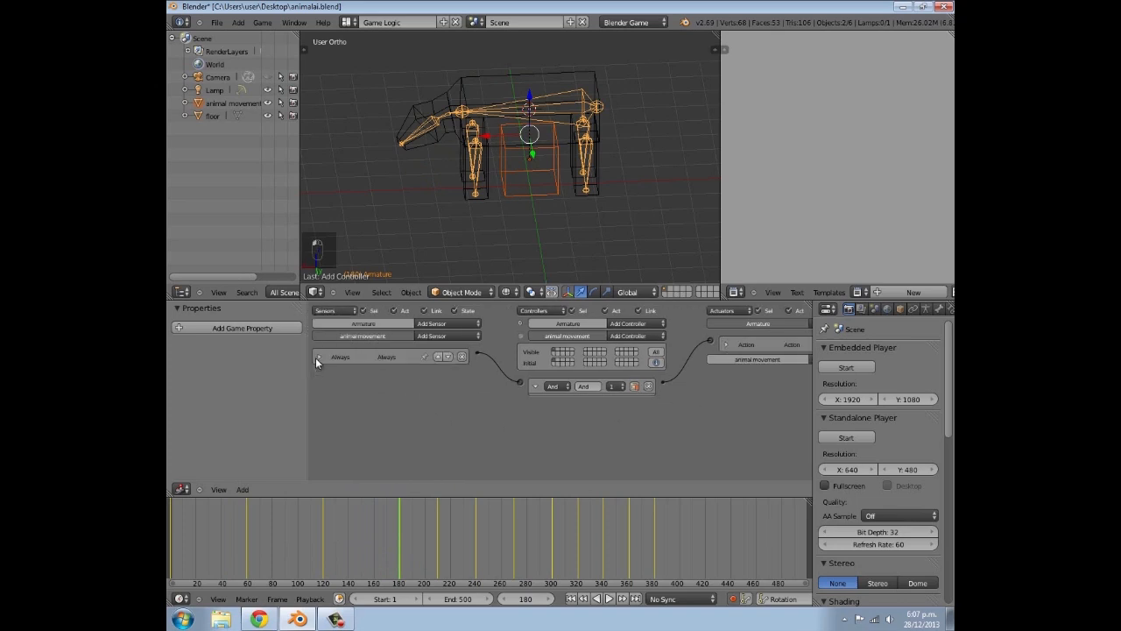
left_click(535, 386)
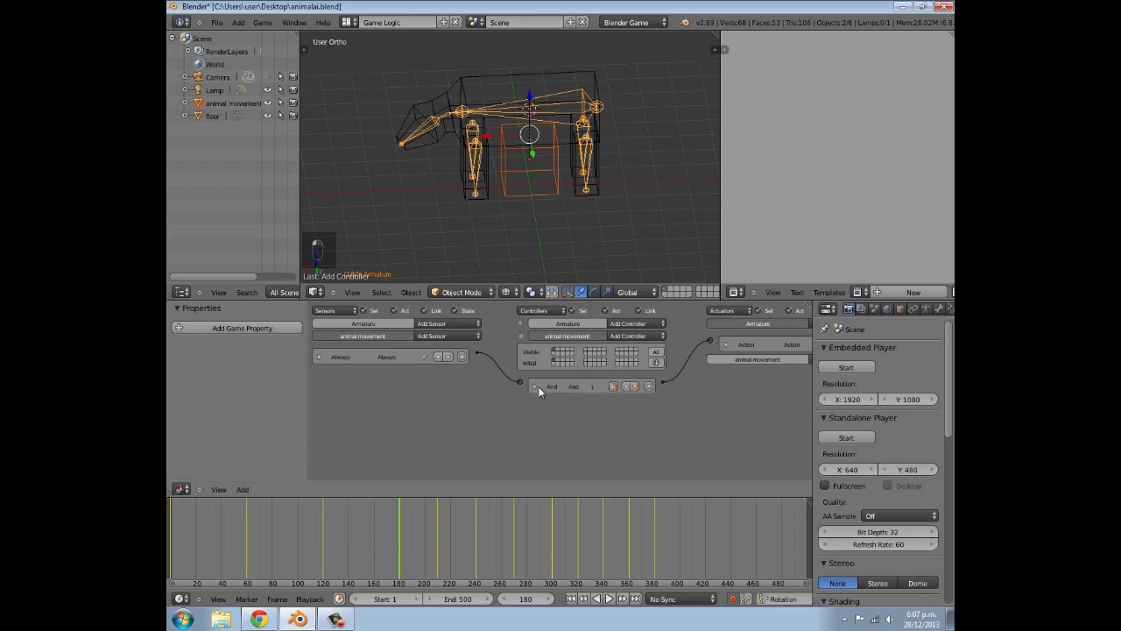
Add a Near sensor to animal movement for the property player, with true level triggering enabled
left_click(434, 336)
left_click(433, 445)
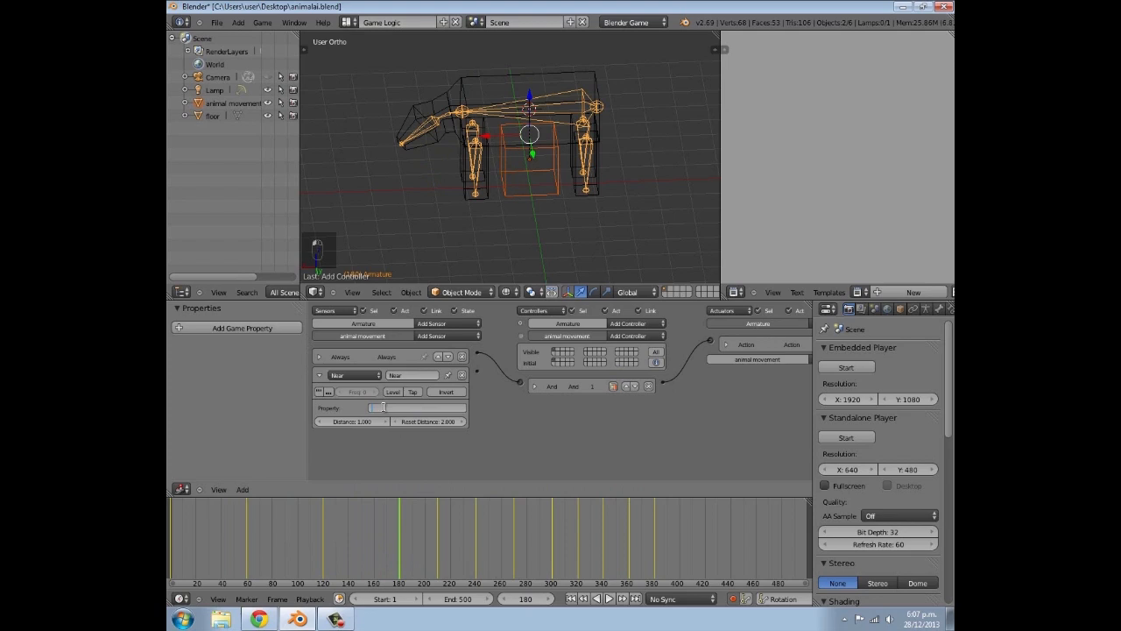
left_click(383, 407)
type("player")
key("Return")
left_click(320, 392)
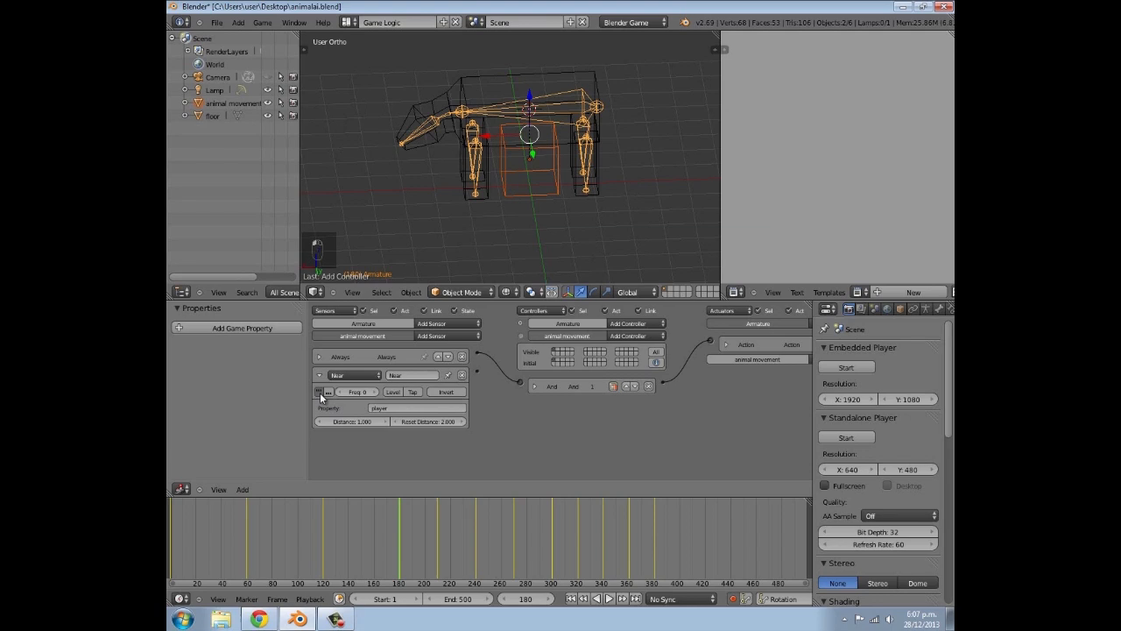
Deselect all objects and set the Near sensor's distance to 25 and its reset distance to 27
scroll(446, 162, "down", 4)
key("a")
middle_click_drag(562, 163, 461, 196)
left_click(357, 421)
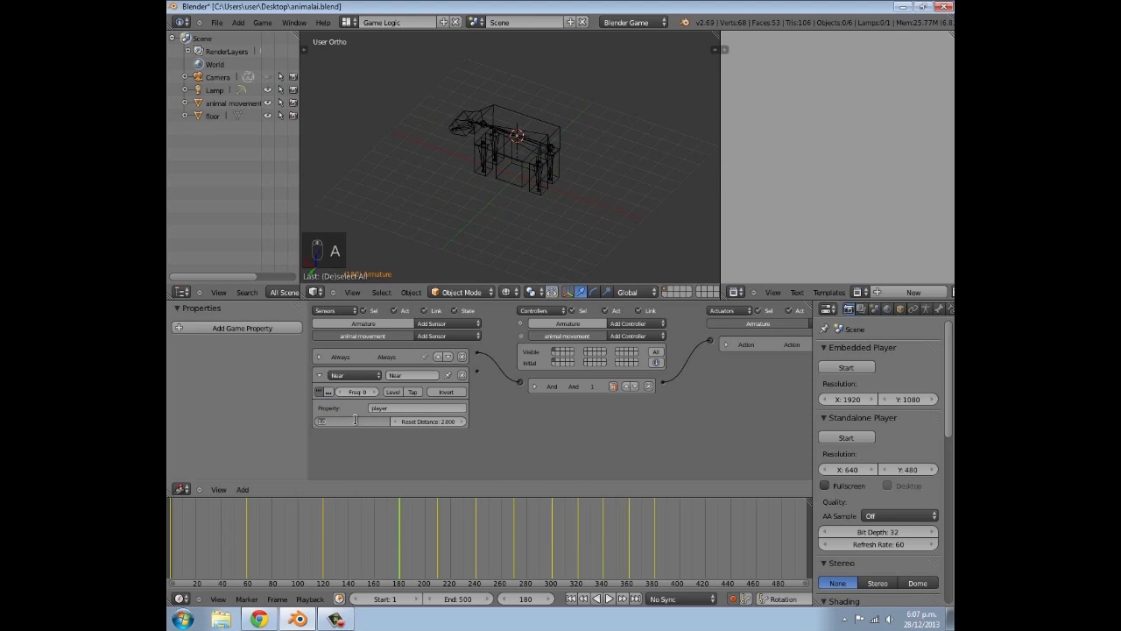
type("25")
key("Return")
left_click(418, 423)
type("27")
key("Return")
Add a State actuator to the armature
scroll(552, 189, "down", 5)
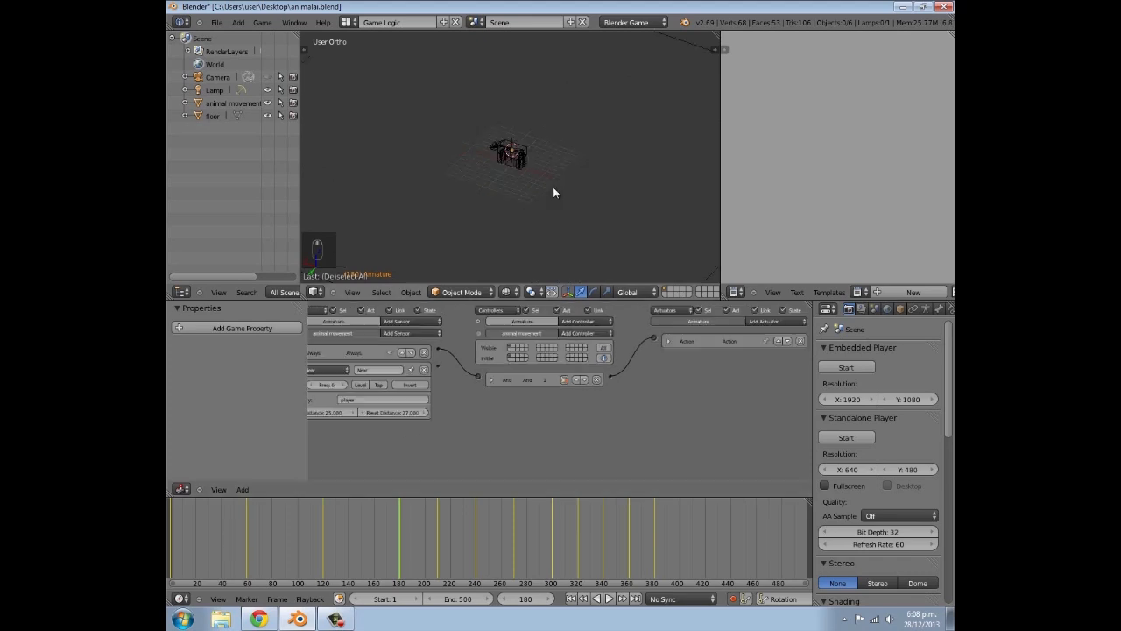
middle_click_drag(360, 424, 367, 416)
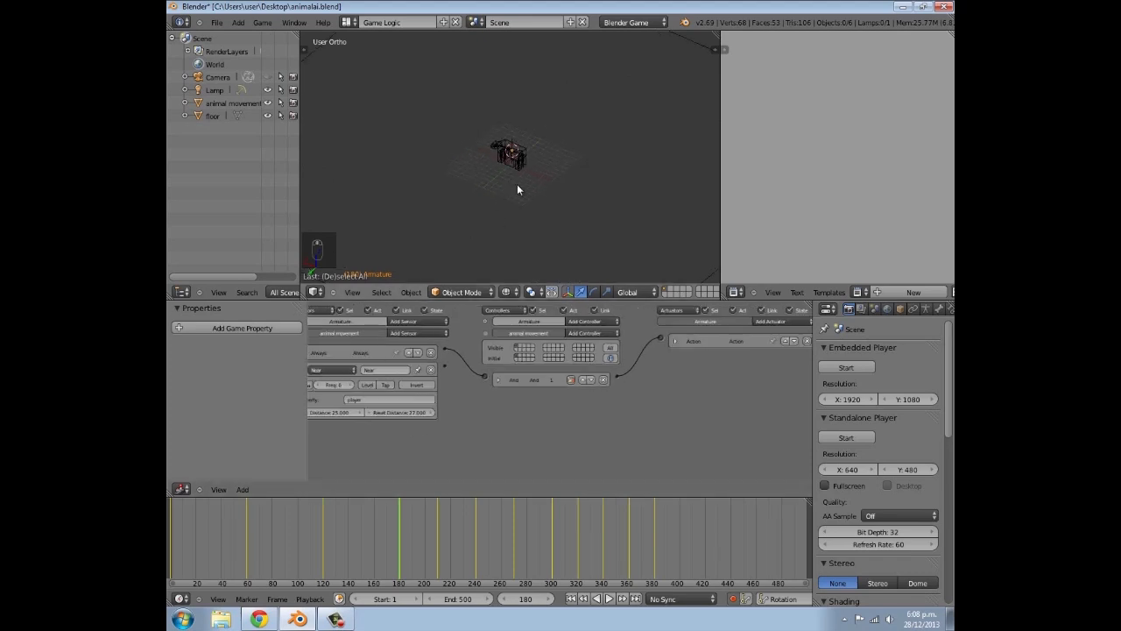
scroll(468, 222, "up", 5)
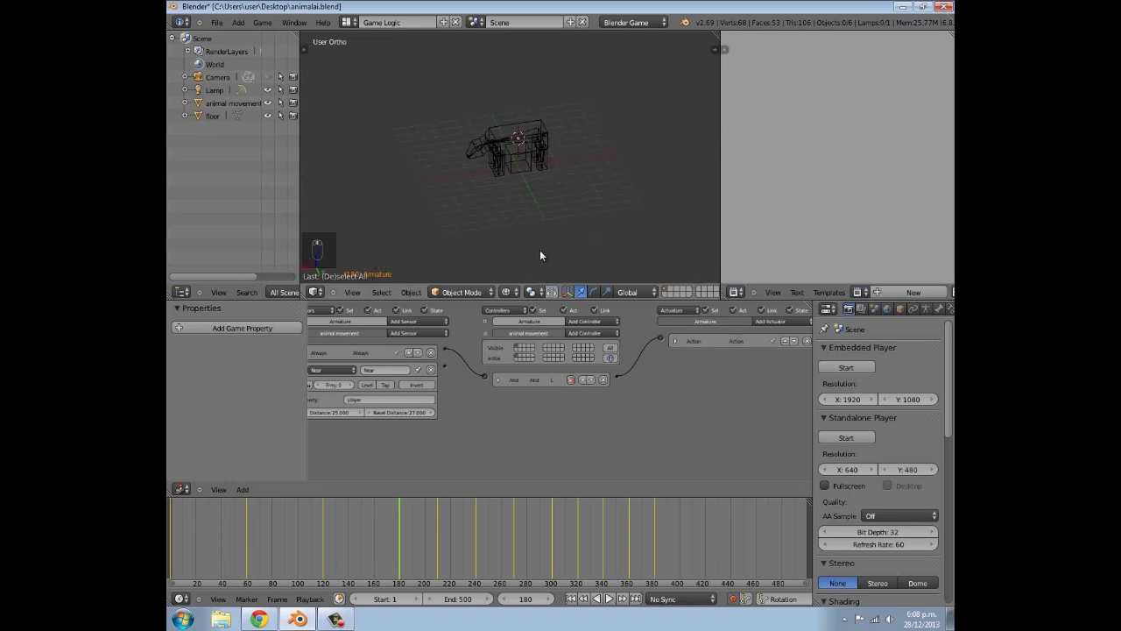
left_click(760, 320)
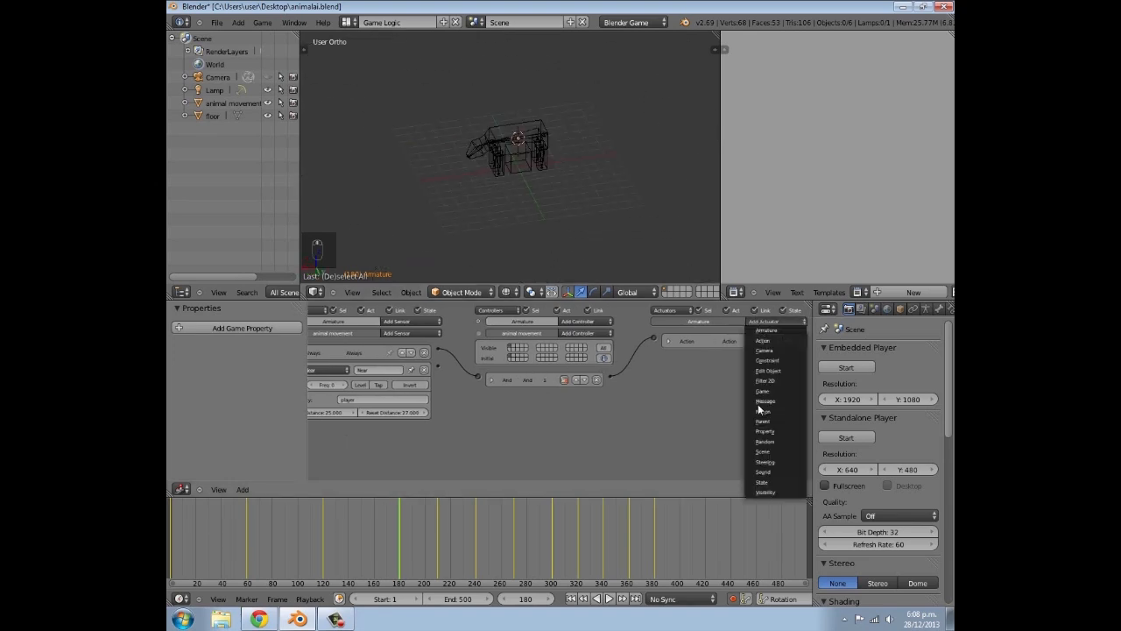
left_click(765, 481)
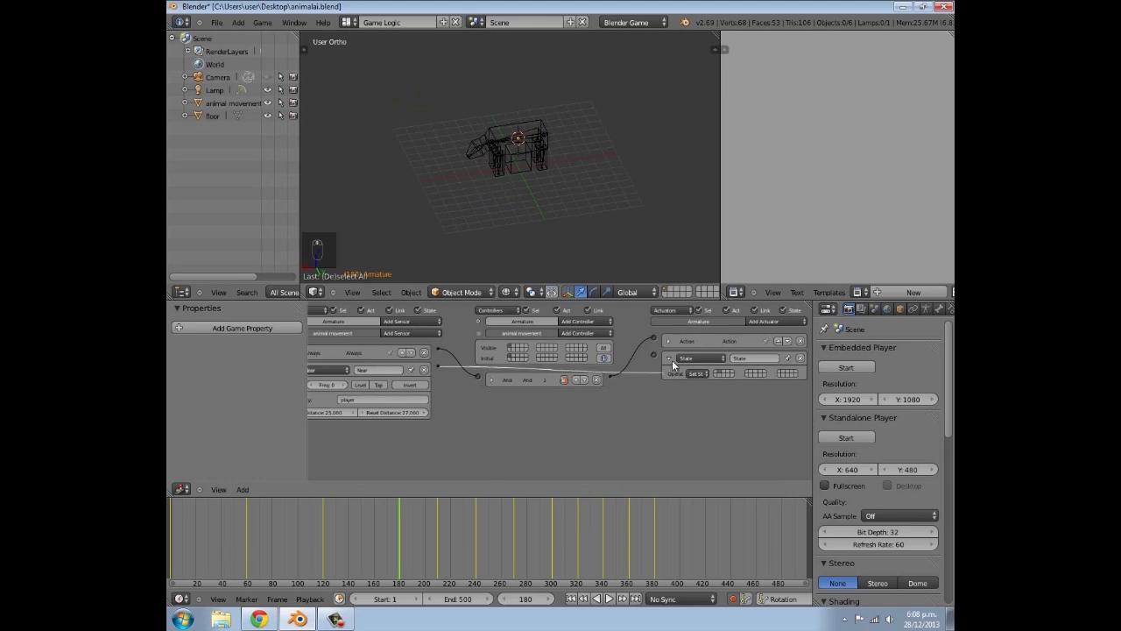
Link the Near sensor to the State actuator through a second And controller on animal movement, and collapse the State actuator
left_click(583, 333)
left_click(574, 342)
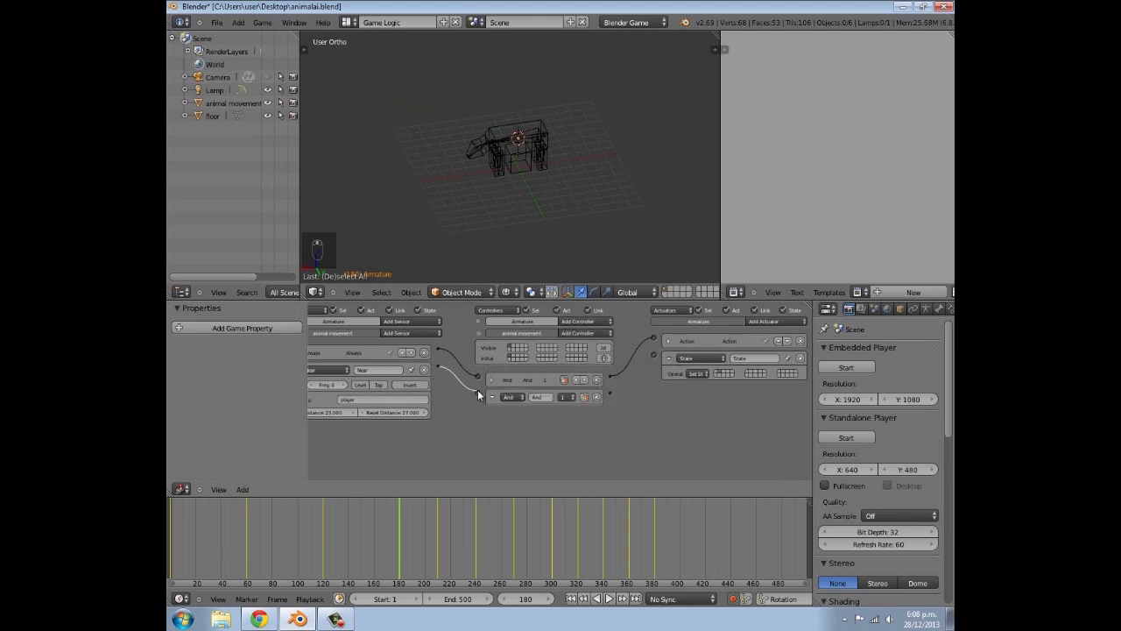
left_click_drag(612, 393, 653, 355)
left_click(670, 357)
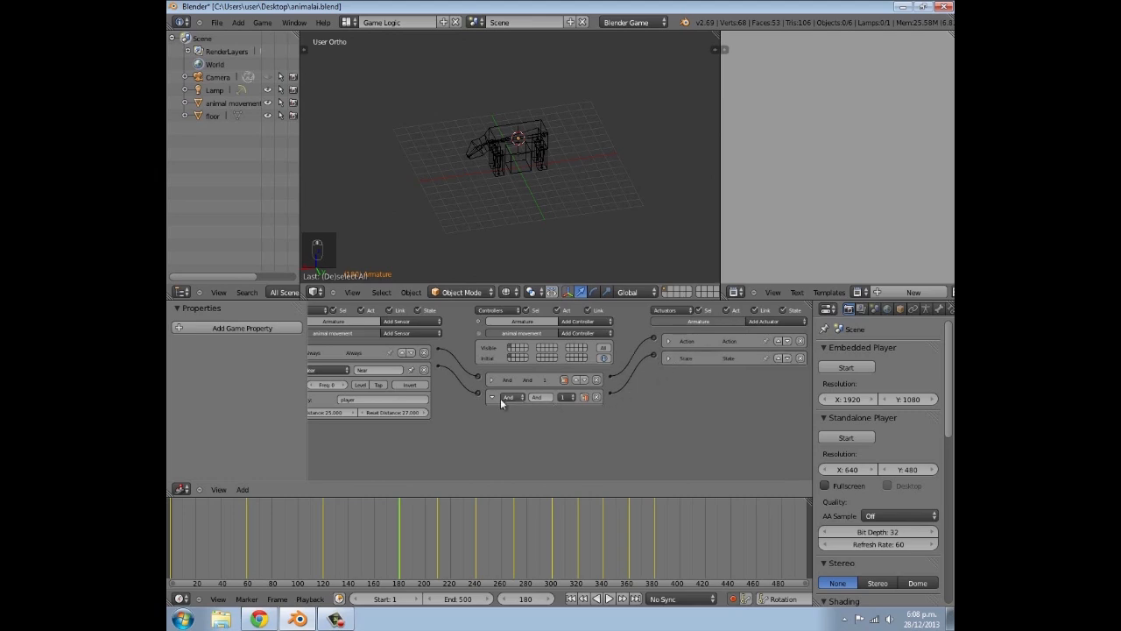
Collapse the second And controller and the Near sensor, and rename the armature's State actuator aware
left_click(492, 397)
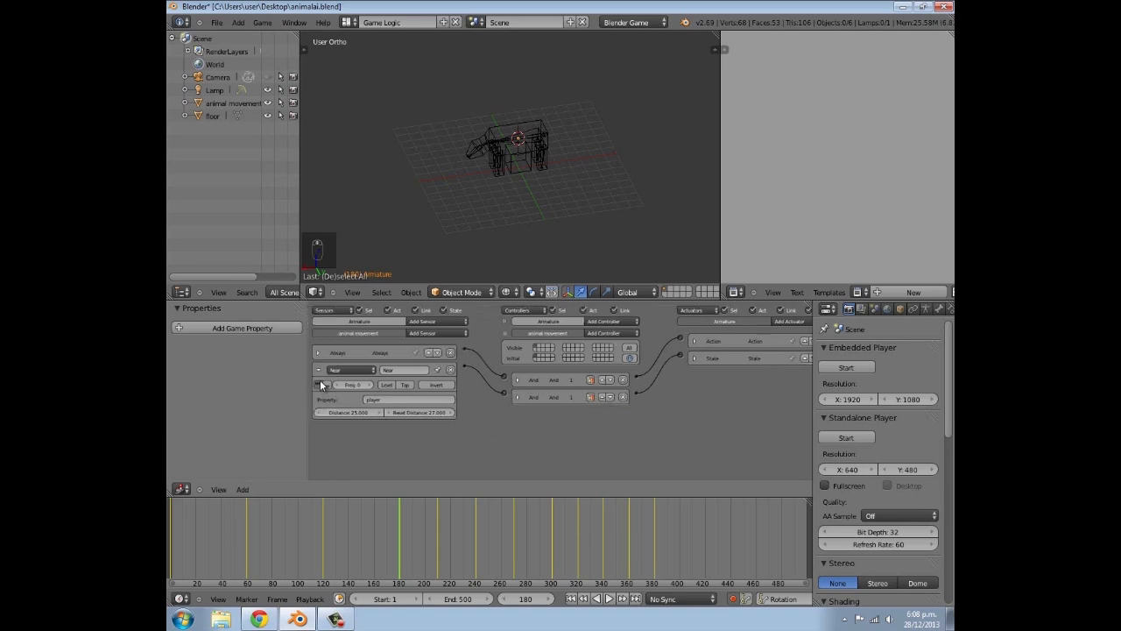
left_click(319, 370)
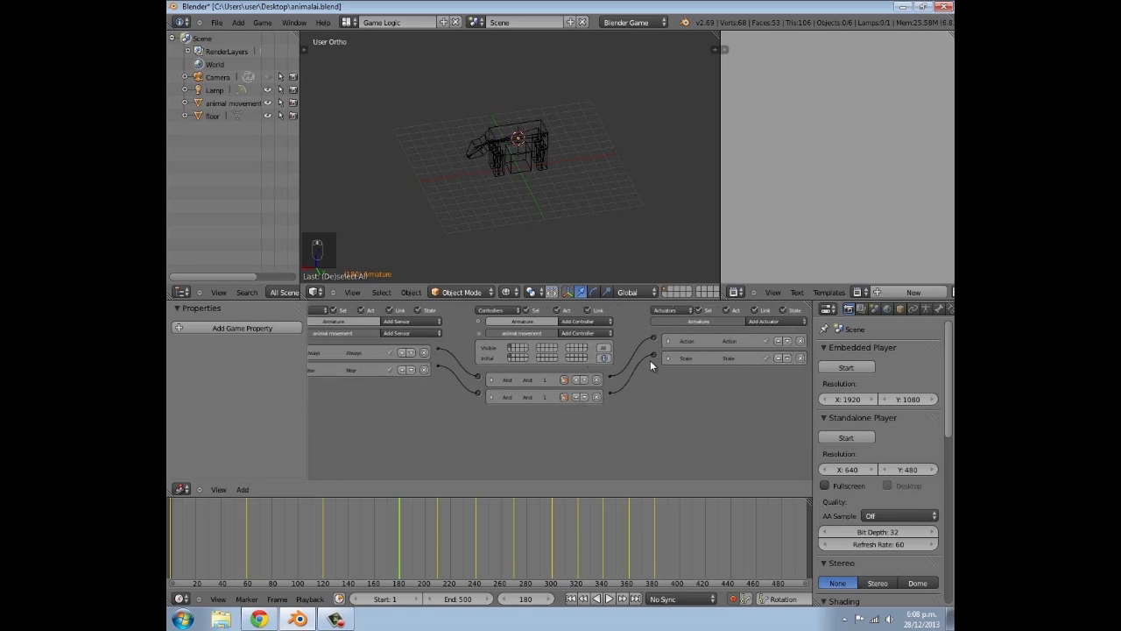
left_click(673, 358)
left_click(738, 357)
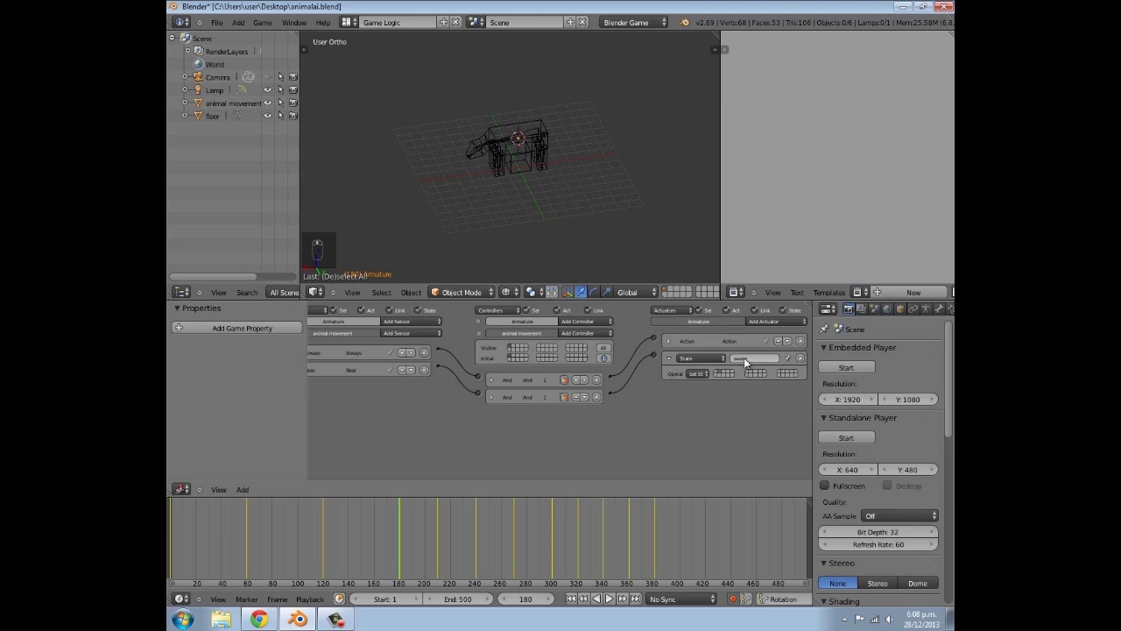
Show state 2 and add an Always sensor with true level triggering to animal movement
left_click(541, 351)
left_click(539, 350)
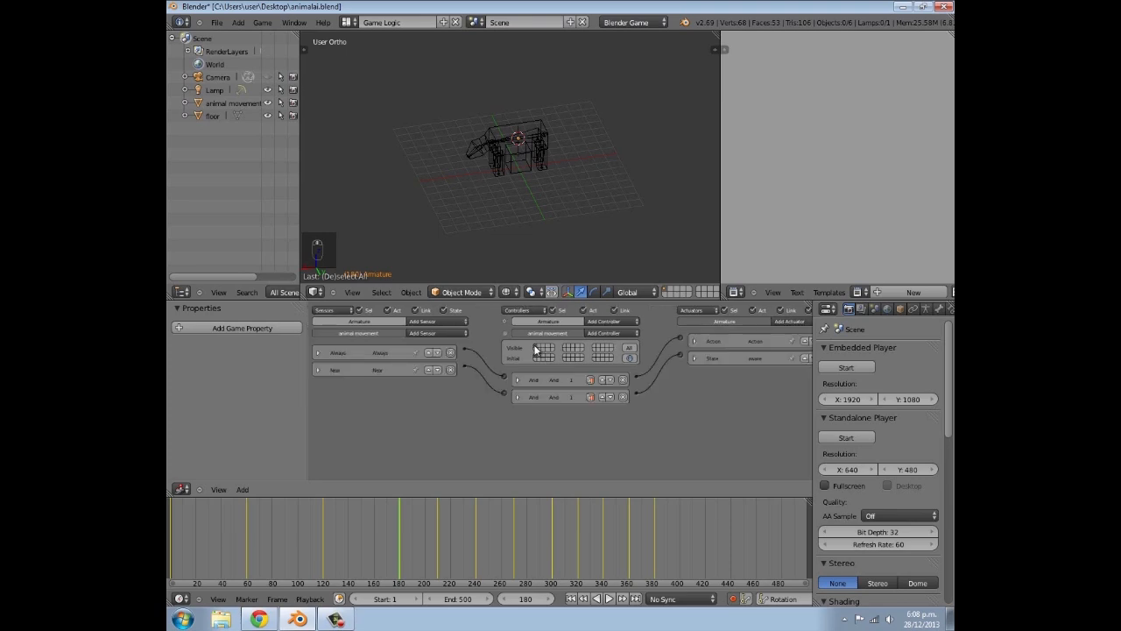
left_click(541, 350)
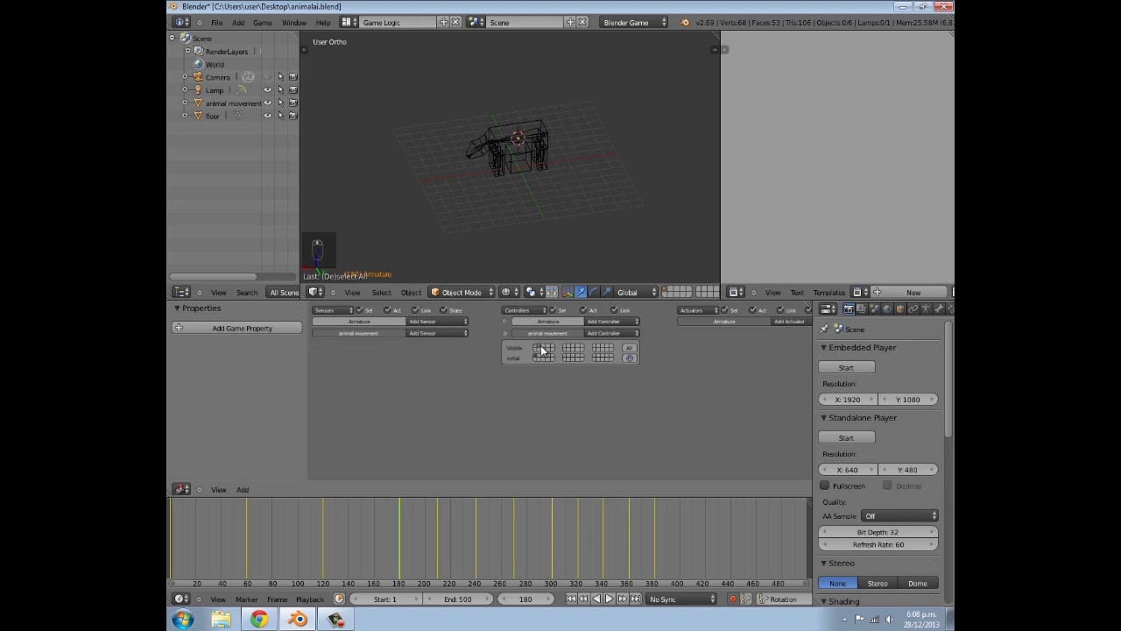
left_click(438, 331)
left_click(435, 352)
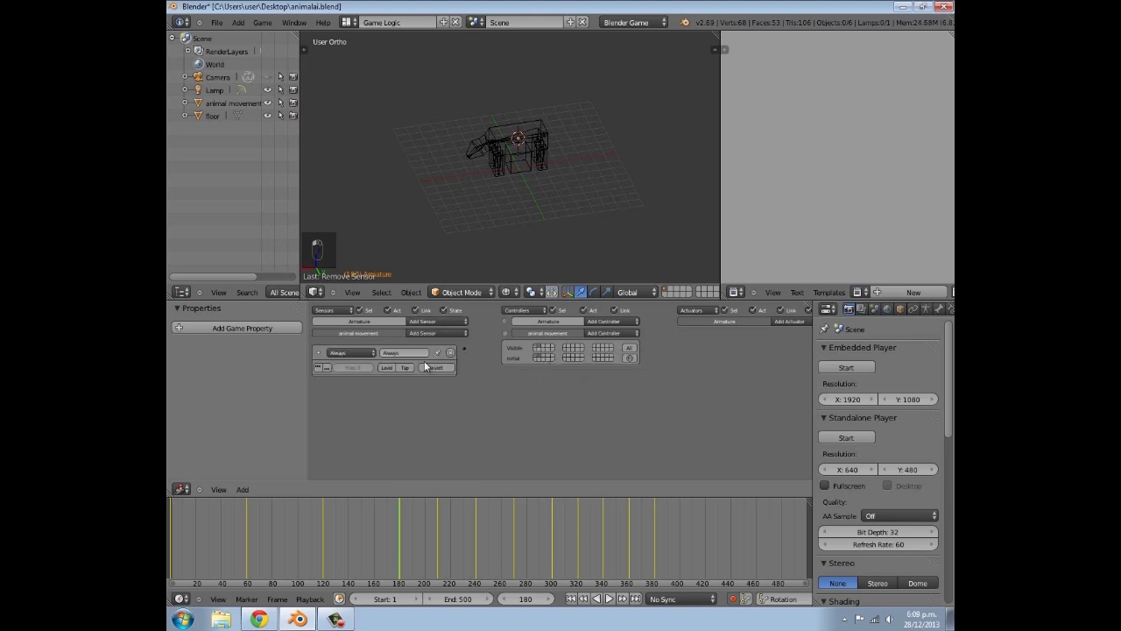
left_click(318, 368)
Add an Action actuator to the armature for state 2
scroll(680, 351, "right", 1, "ctrl")
left_click(758, 322)
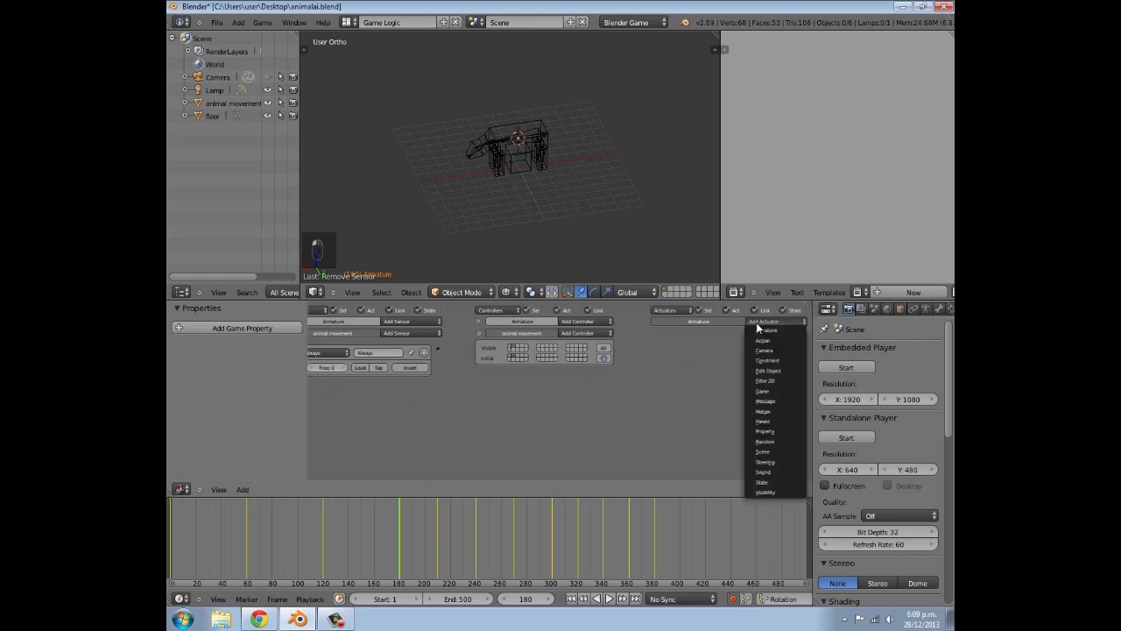
left_click(766, 338)
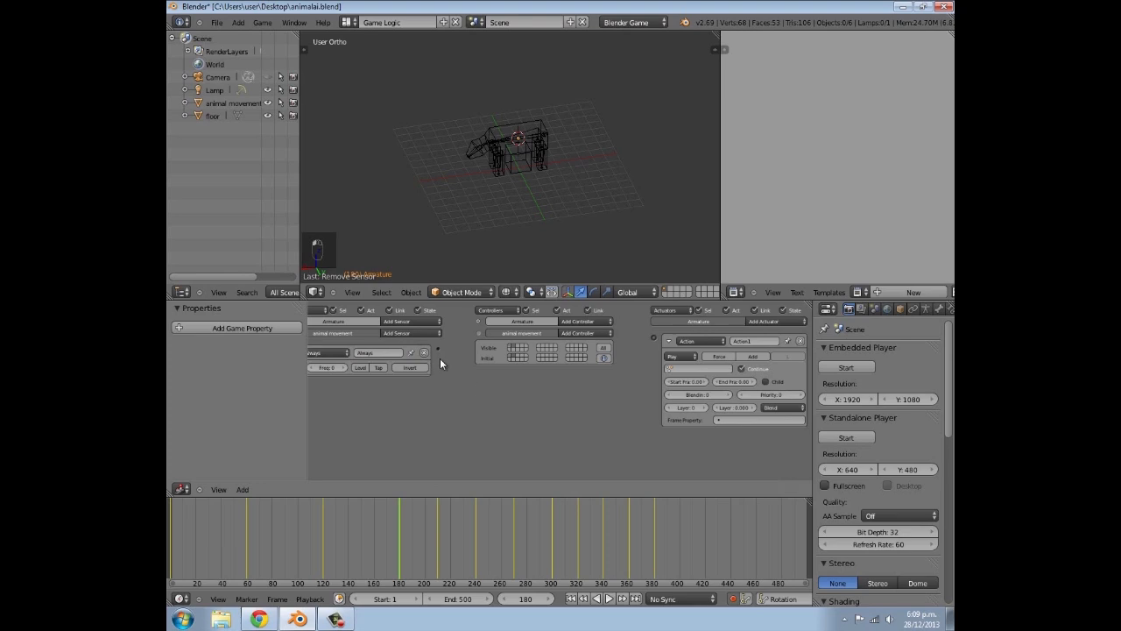
Link the Always sensor to the new Action actuator through an And controller on animal movement, and name the actuator aware
left_click(583, 333)
left_click(582, 331)
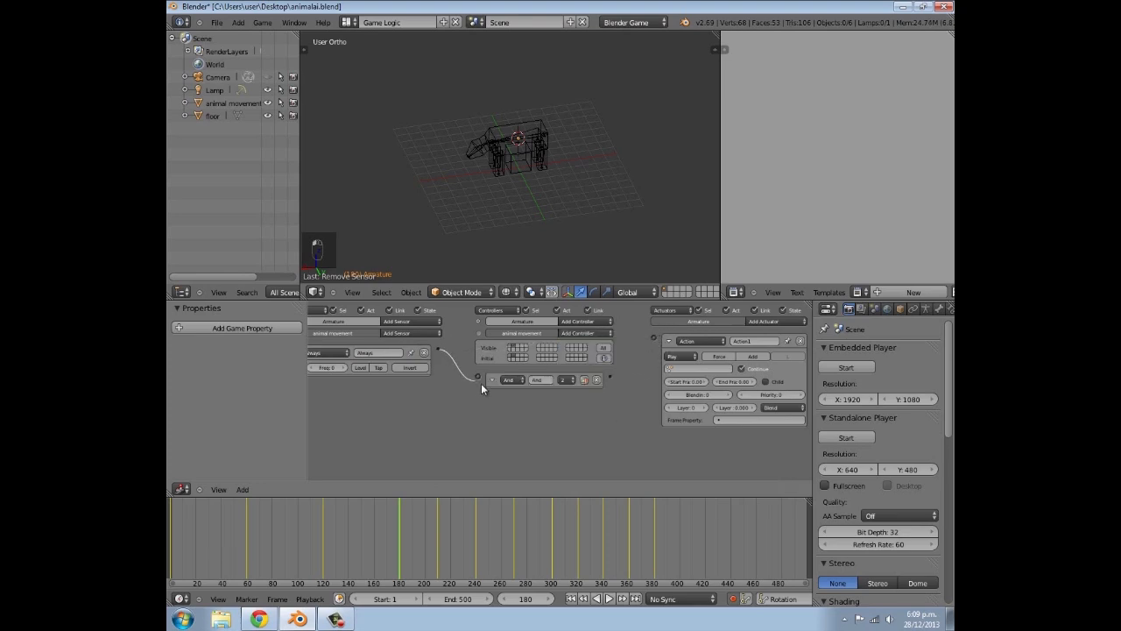
left_click_drag(611, 379, 654, 337)
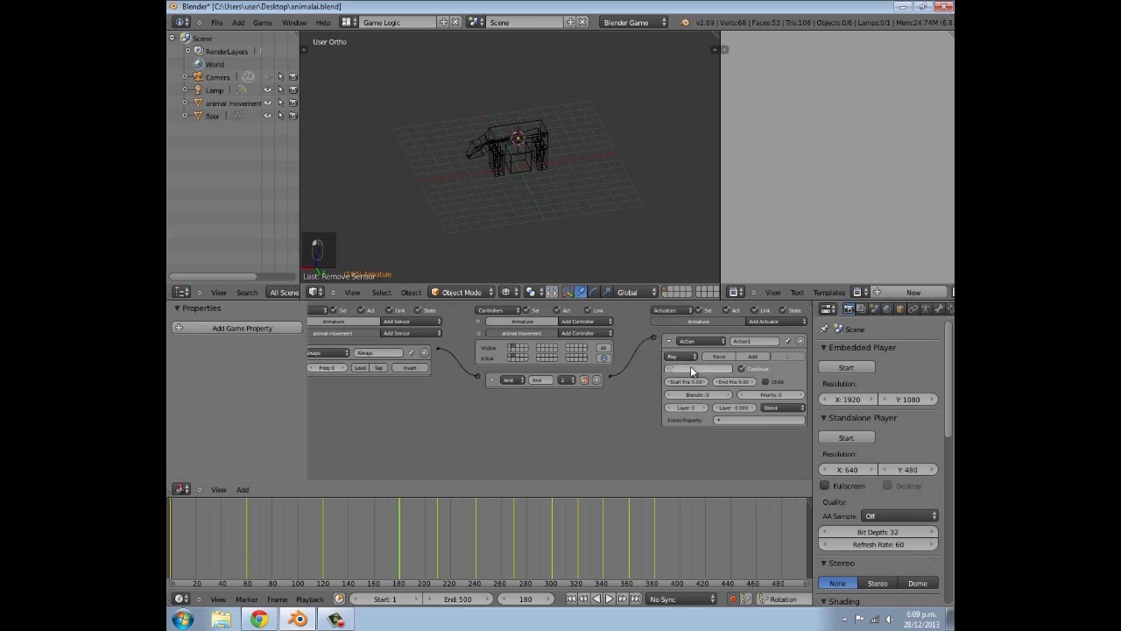
left_click(747, 341)
left_click(750, 348)
Return to state 1 and rename its Action actuator idle
left_click(512, 350)
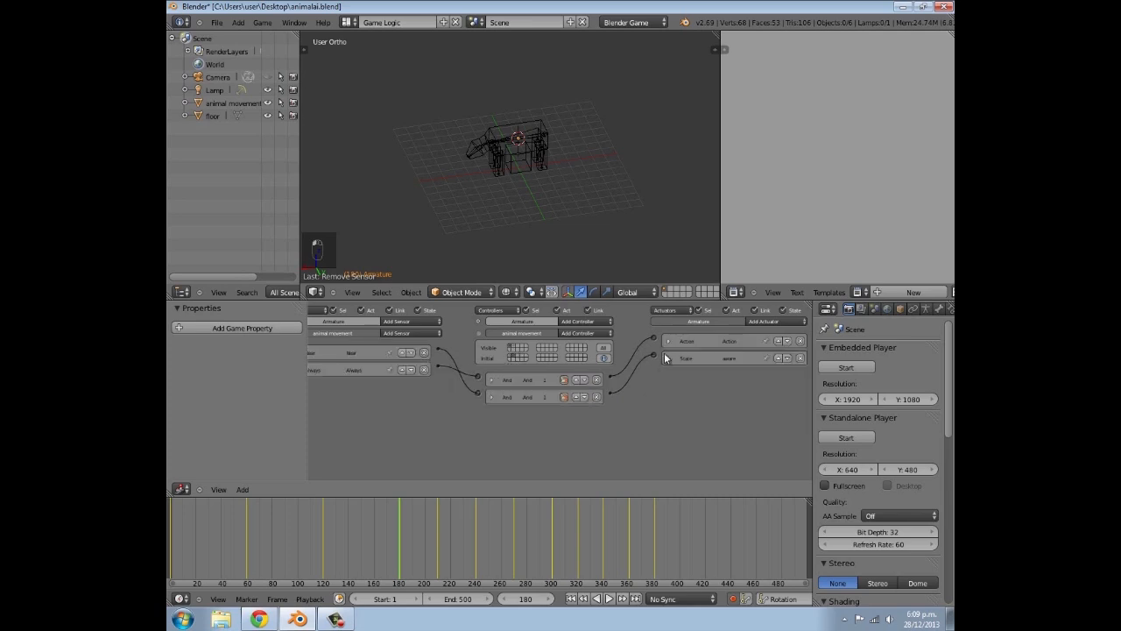
left_click(667, 359)
left_click(667, 359)
left_click(668, 341)
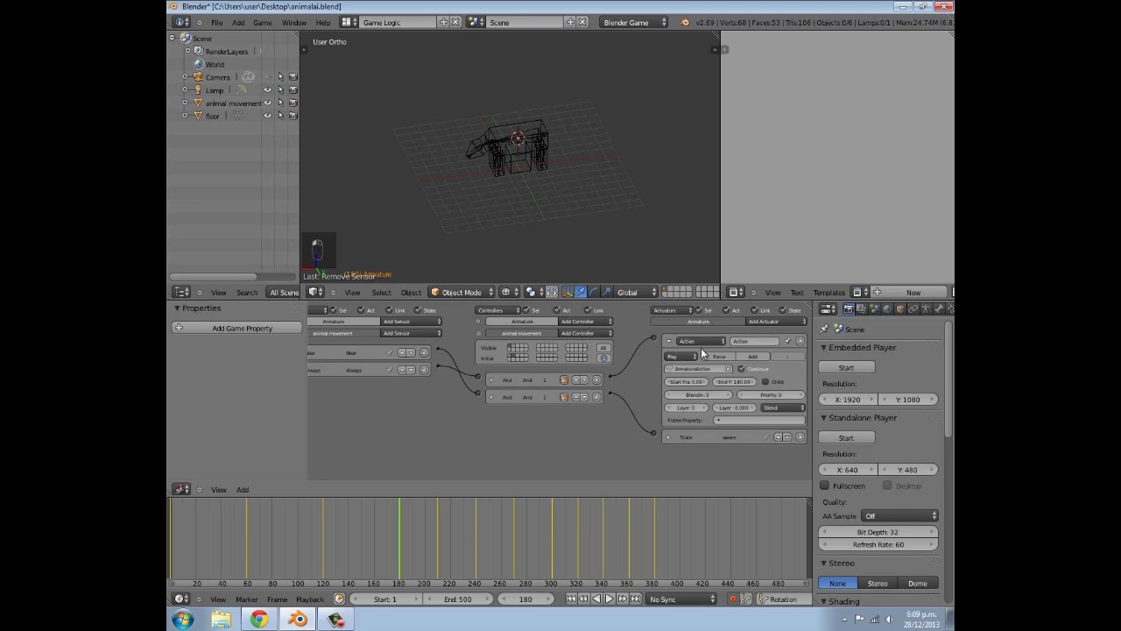
type("idle")
key("Return")
left_click(669, 341)
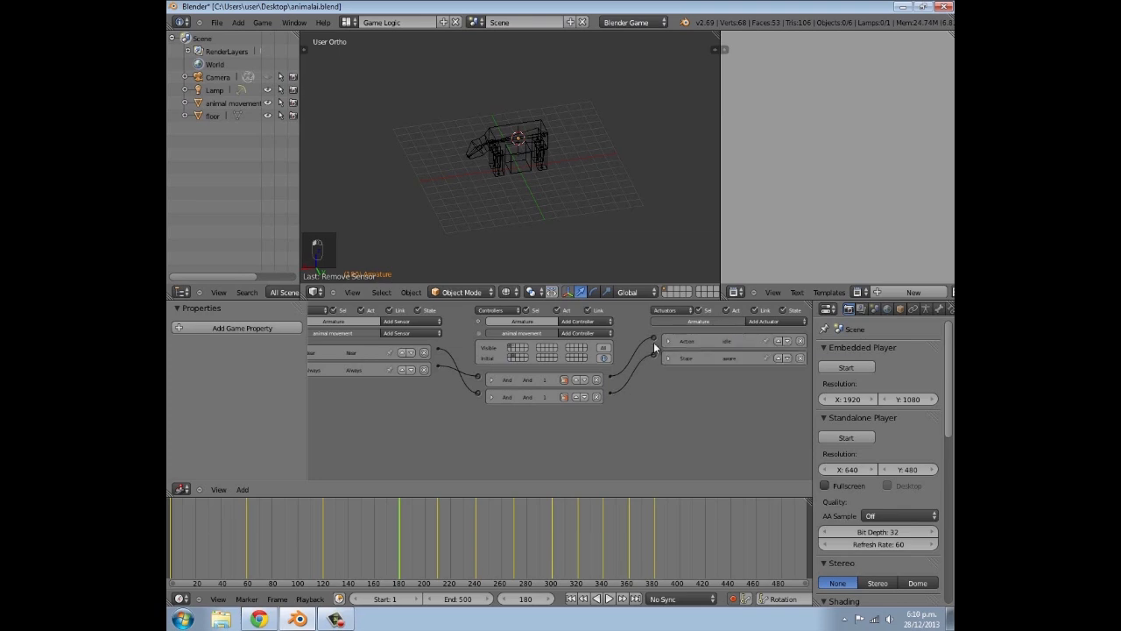
In state 2, assign ArmatureAction to the Action actuator with start frame 180 and end frame 300
left_click(583, 358)
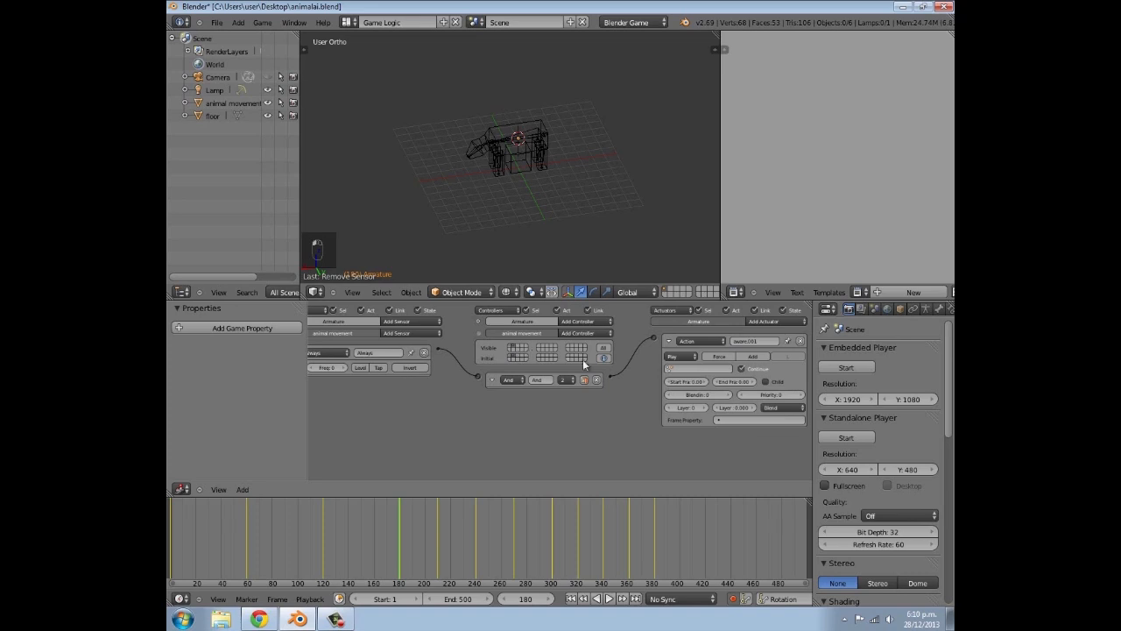
left_click(700, 368)
left_click(703, 383)
left_click_drag(325, 539, 399, 536)
left_click(684, 382)
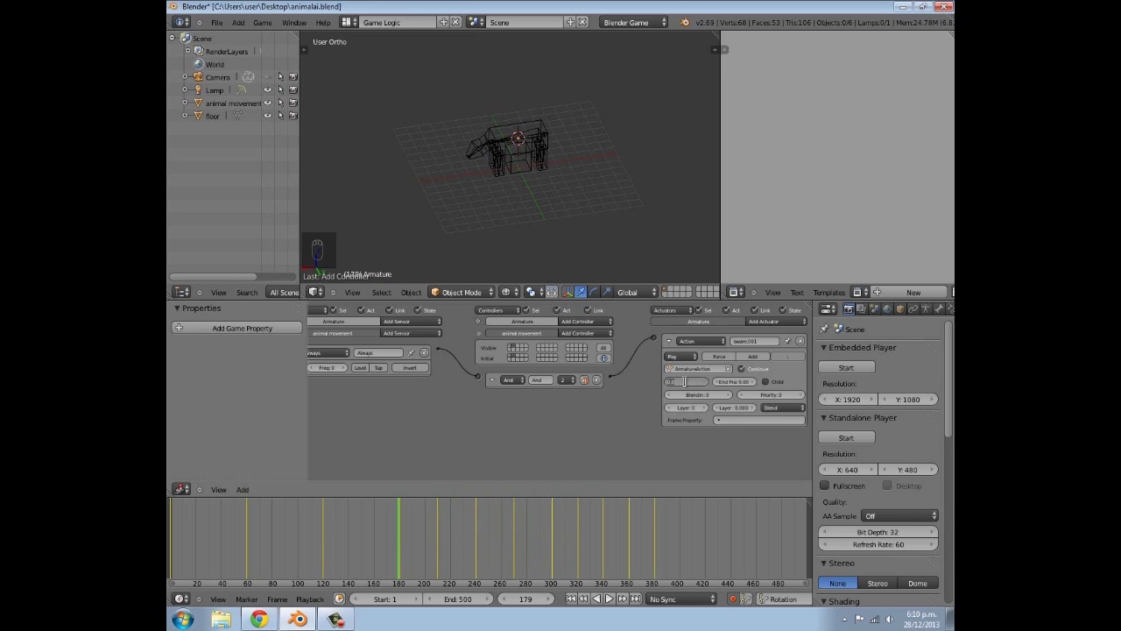
type("180")
key("Return")
left_click_drag(456, 516, 551, 522)
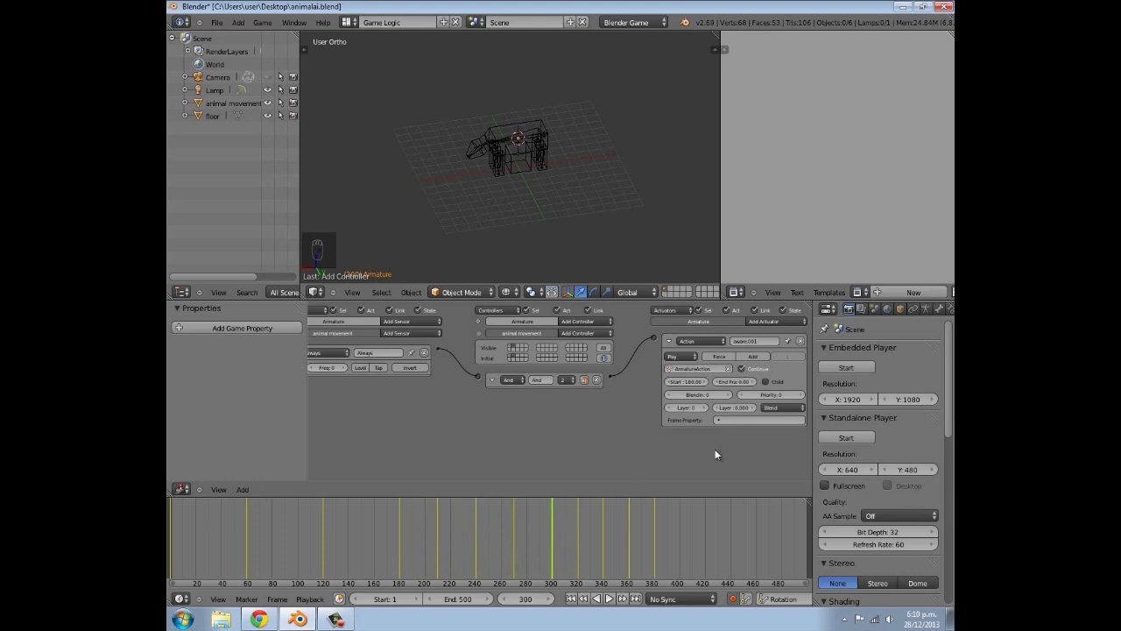
left_click(726, 382)
type("30")
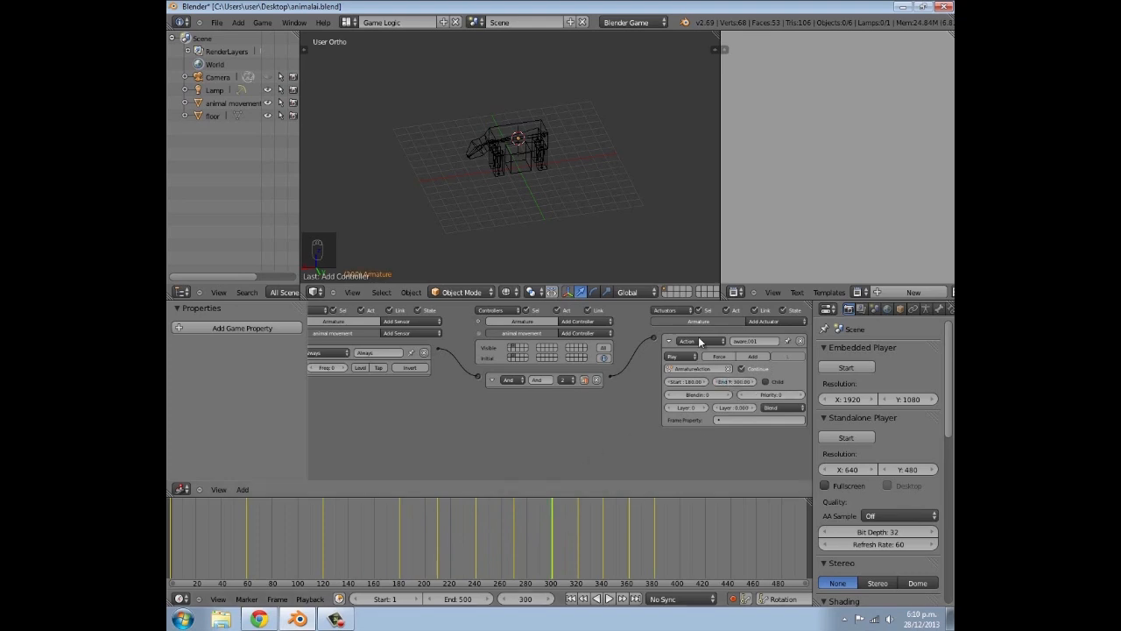
Collapse state 2's Action actuator, And controller and Always sensor
left_click(669, 341)
left_click(490, 380)
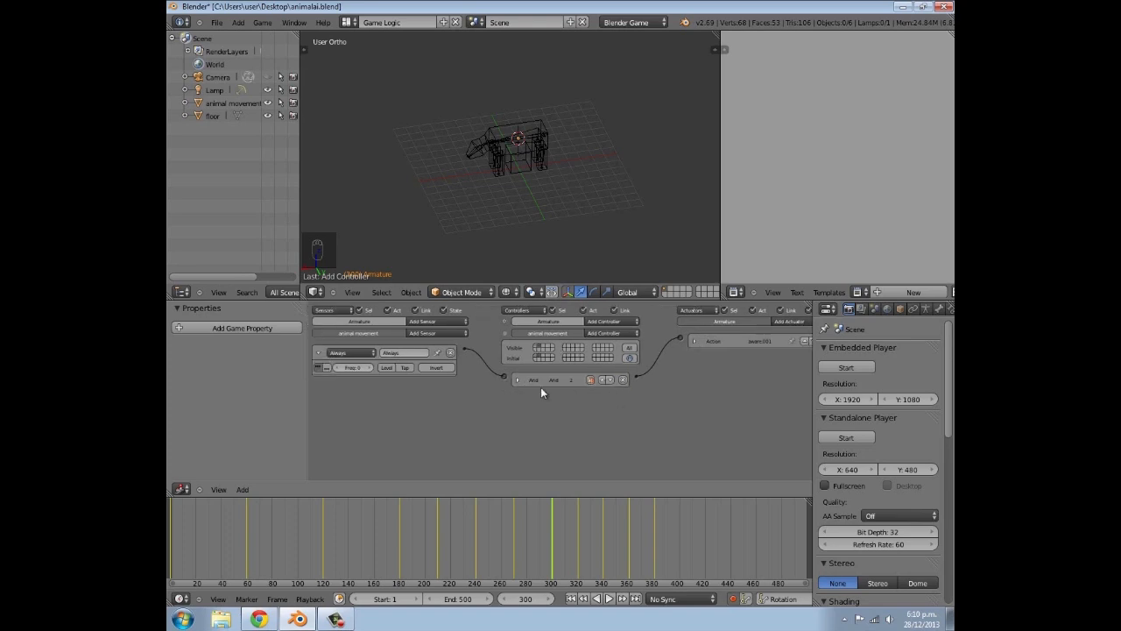
left_click(320, 353)
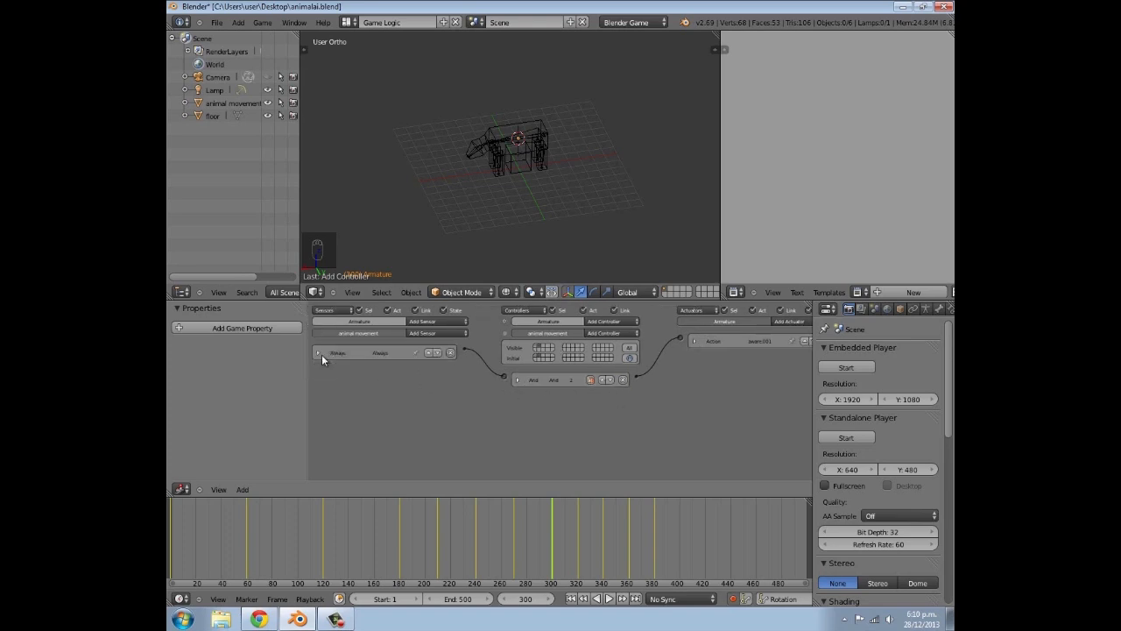
Add two Near sensors to animal movement and name them close and far
left_click(435, 334)
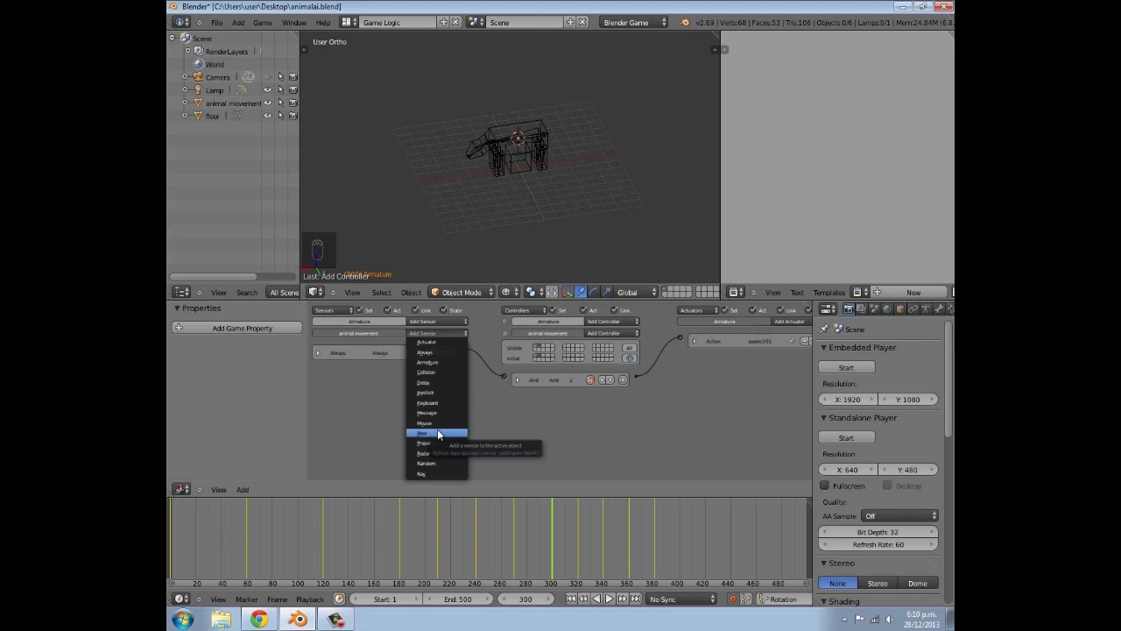
left_click(439, 434)
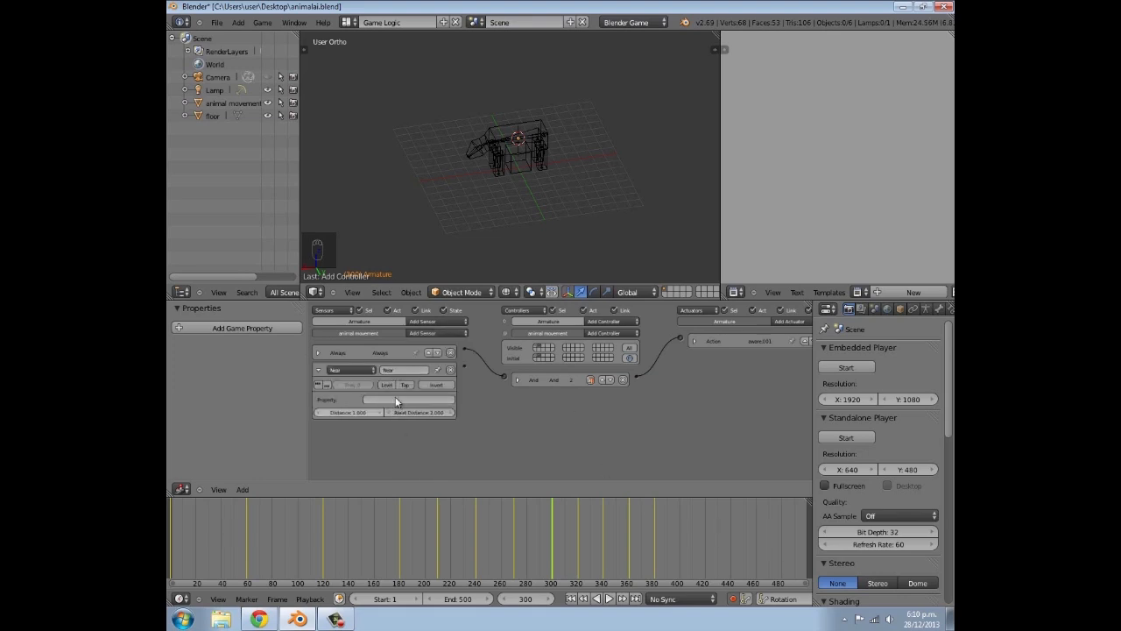
left_click(431, 330)
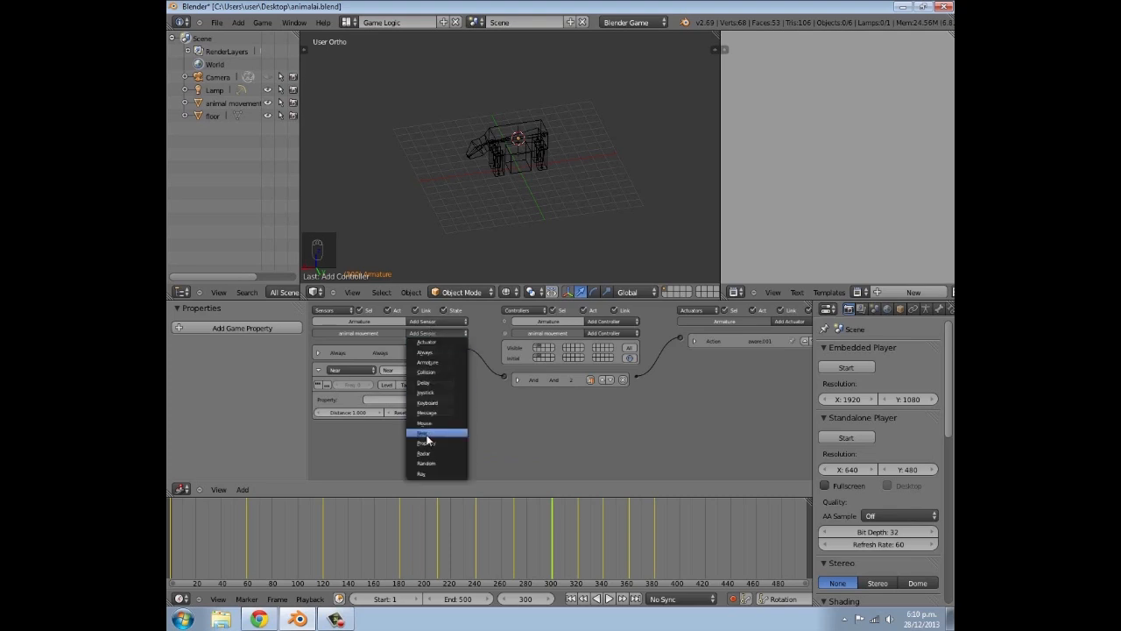
left_click(427, 431)
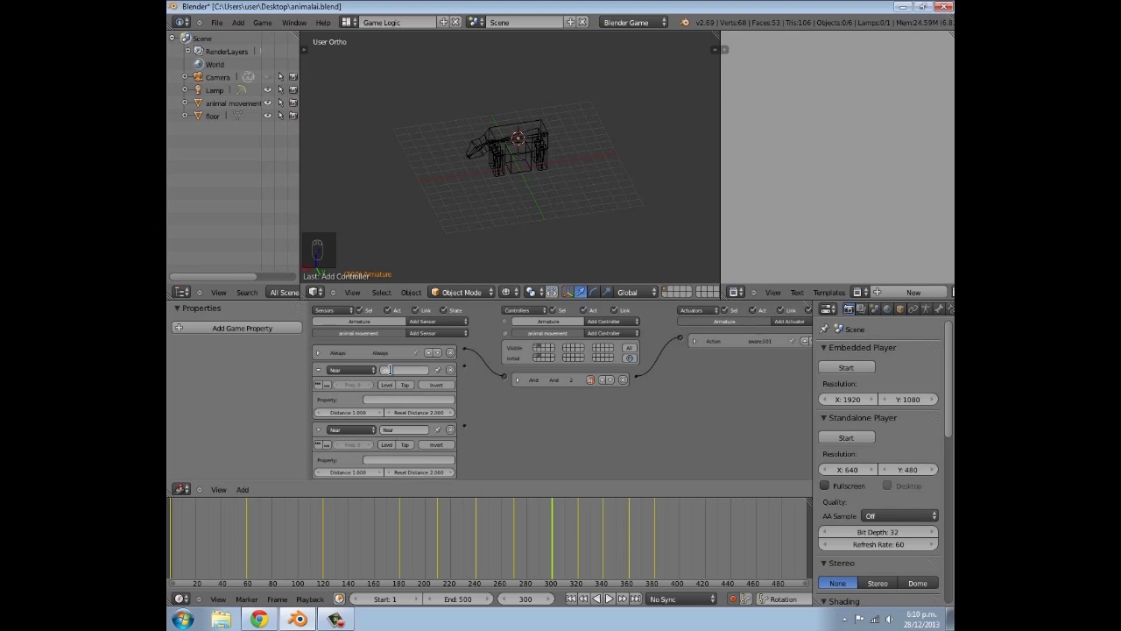
left_click(402, 429)
key("Return")
Set the detected property of both the close and far Near sensors to player
scroll(402, 428, "down", 1)
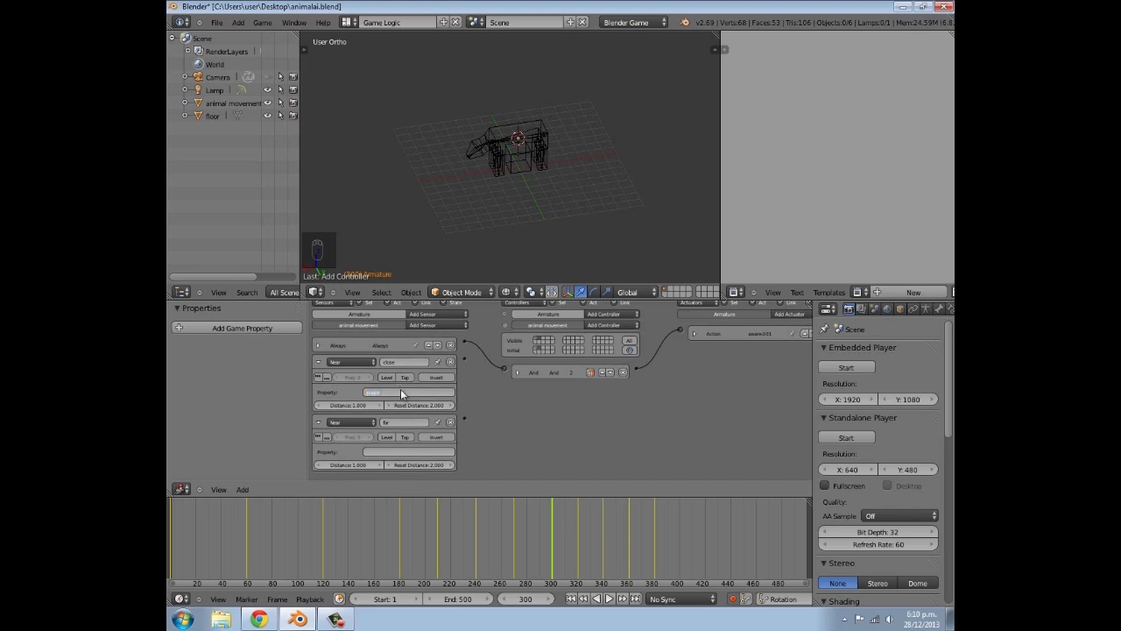
key("Return")
left_click(383, 450)
type("player")
key("Return")
Set the close sensor's distance to 12 and its reset distance to 15
scroll(423, 390, "up", 3)
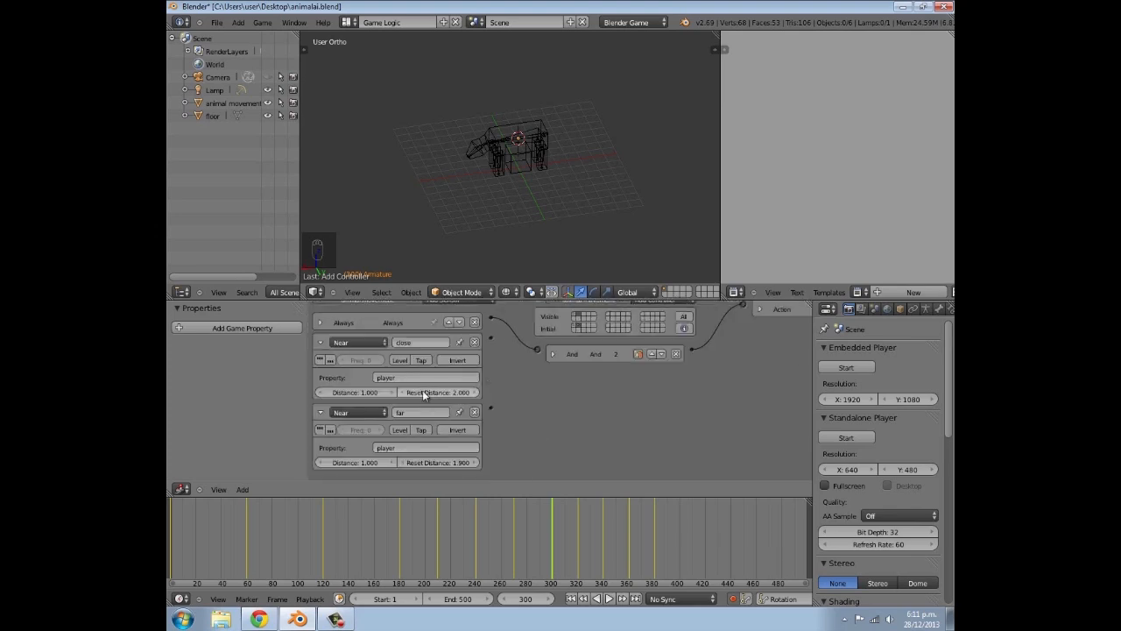
left_click(362, 391)
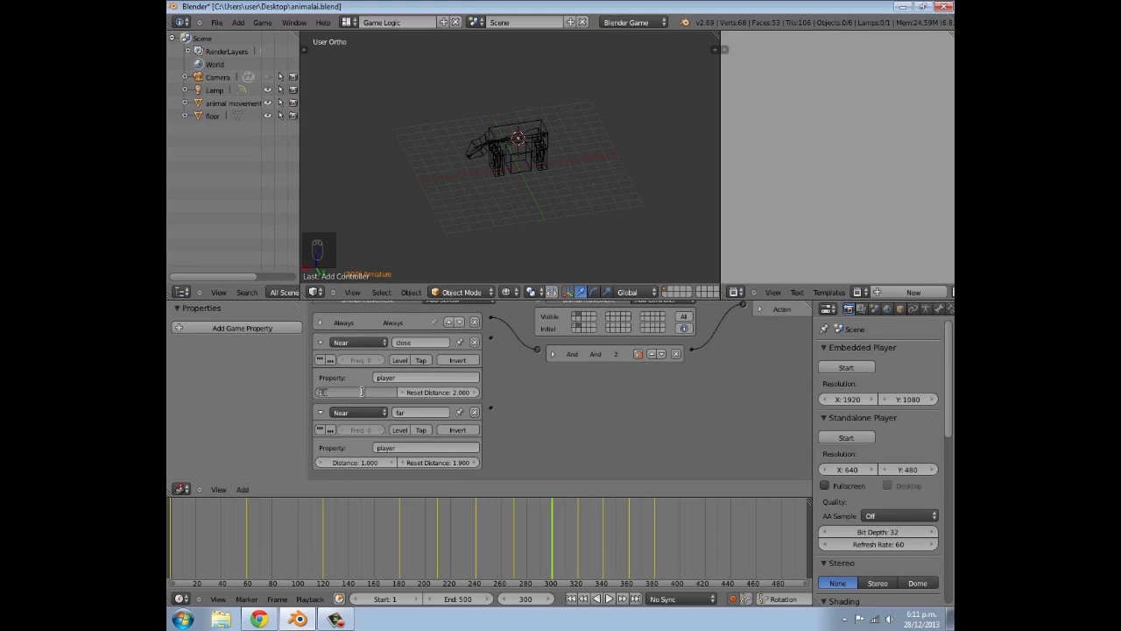
type("12")
key("Return")
left_click(441, 391)
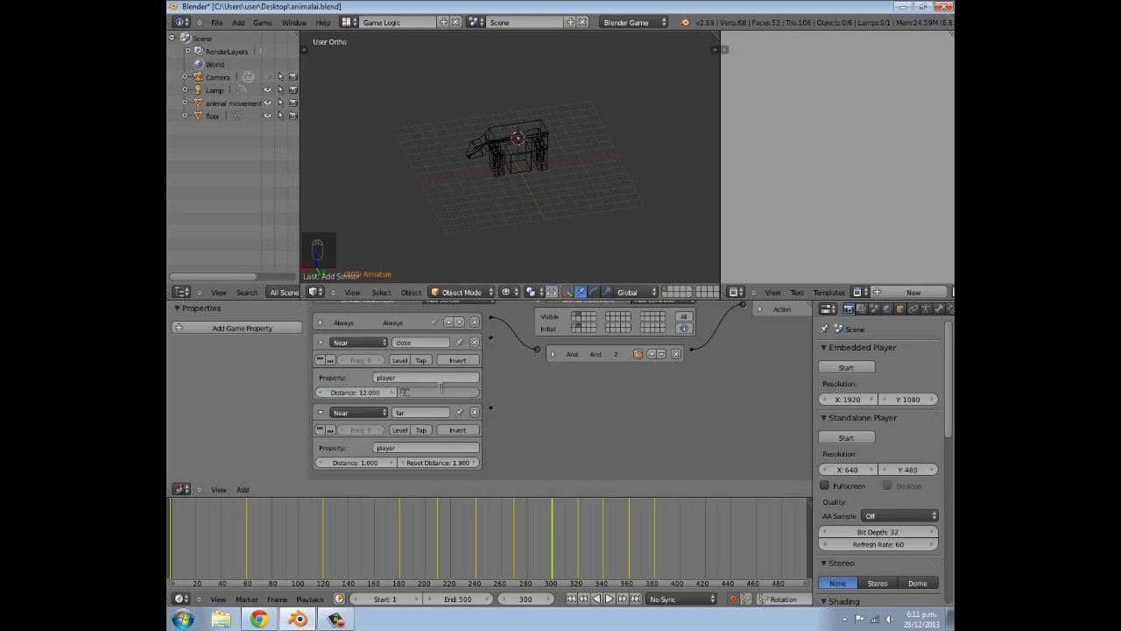
type("15")
key("Return")
scroll(511, 424, "down", 2)
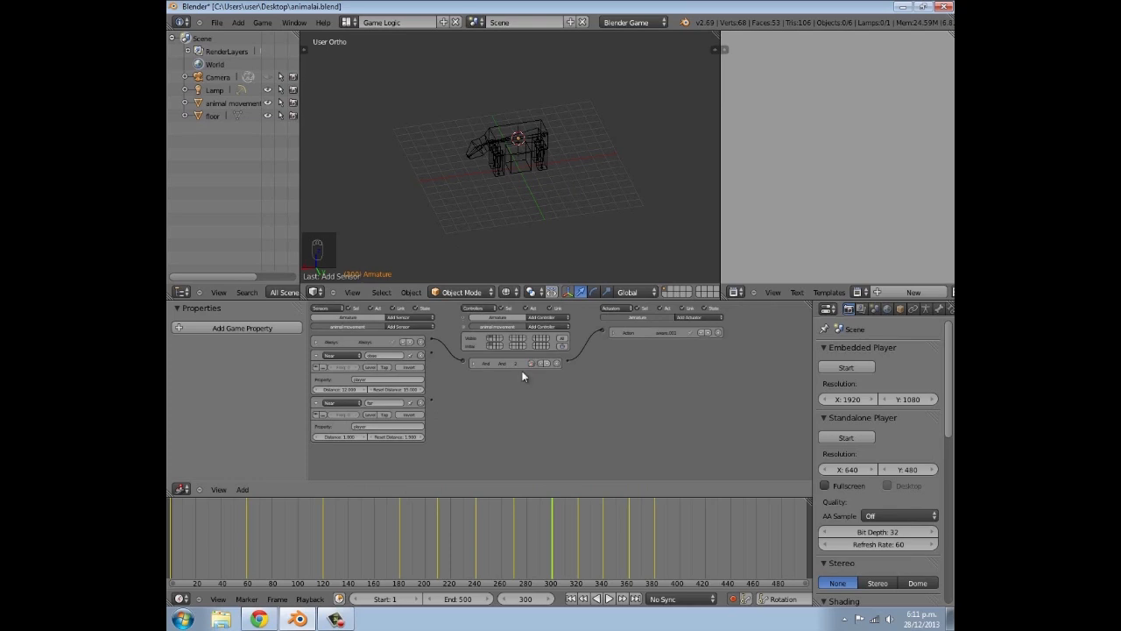
left_click(682, 318)
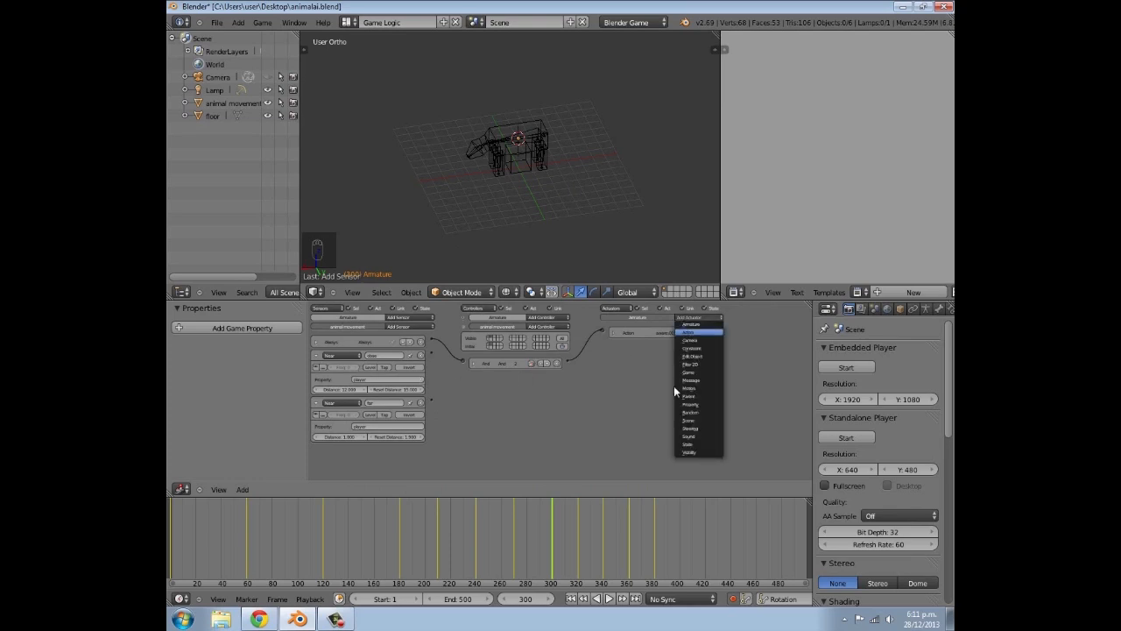
left_click(689, 445)
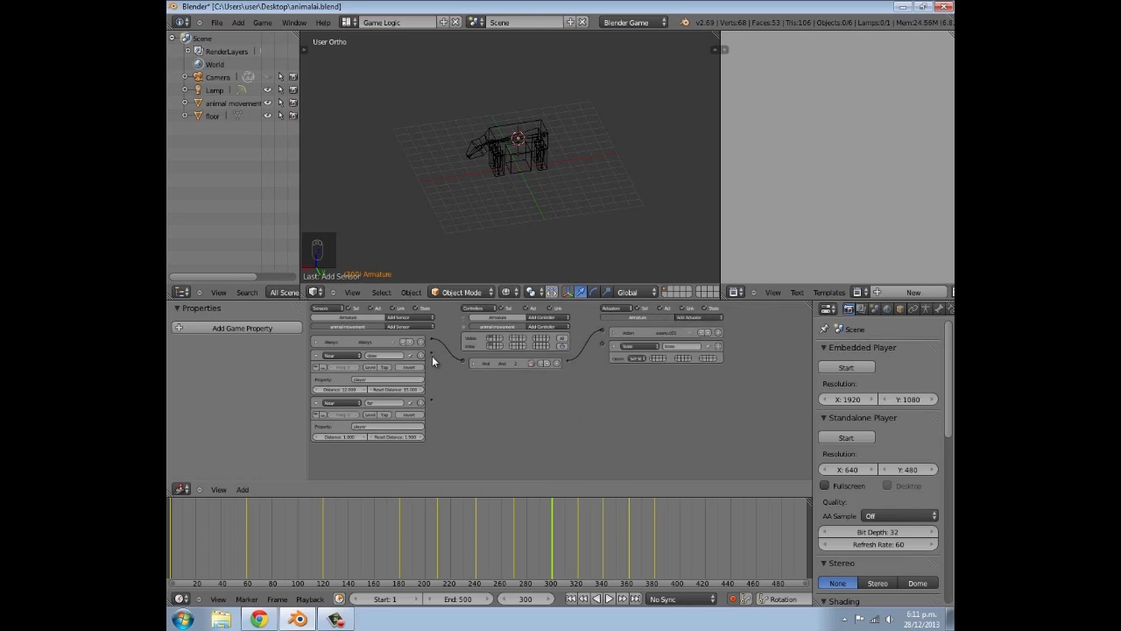
left_click(717, 346)
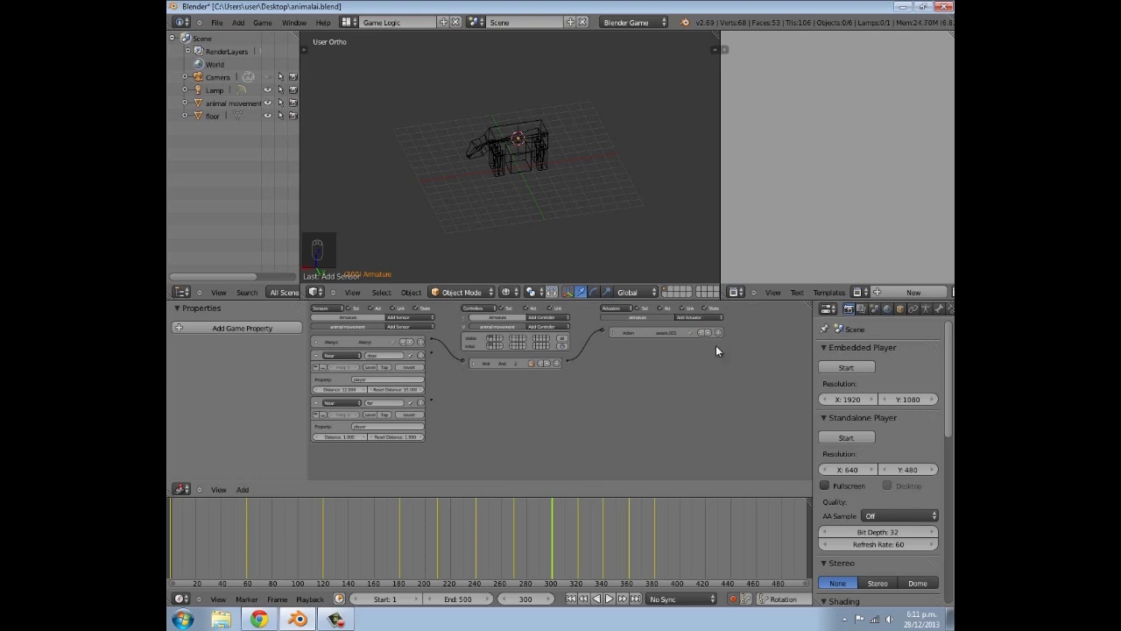
Add a State actuator to the animal movement object and link state 2's And controller to it
right_click(513, 161)
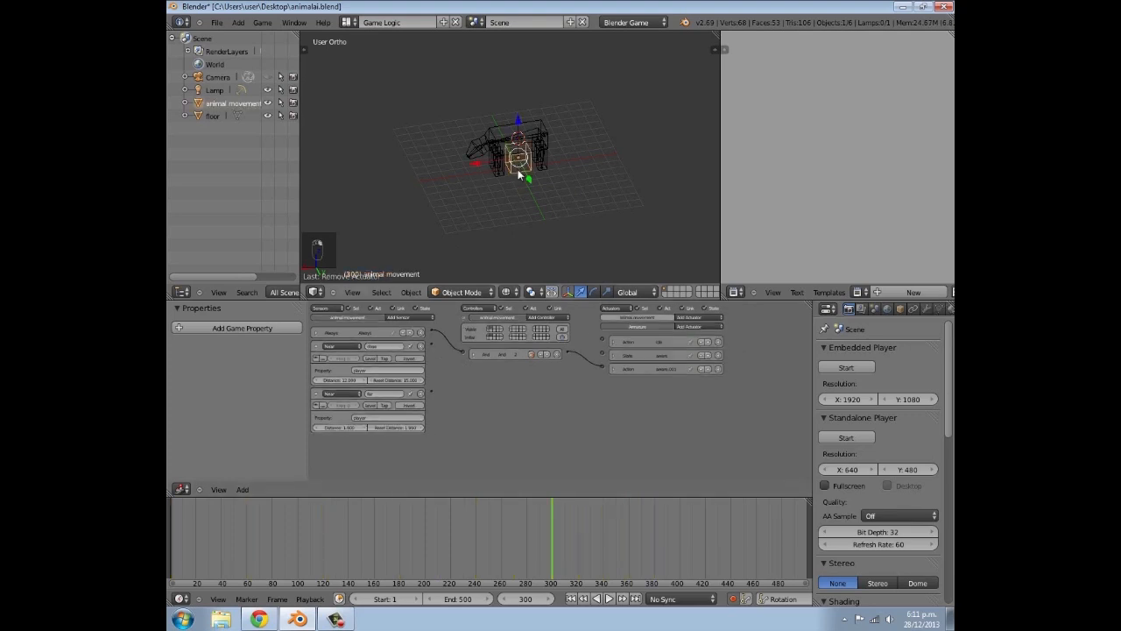
left_click(698, 317)
left_click(694, 435)
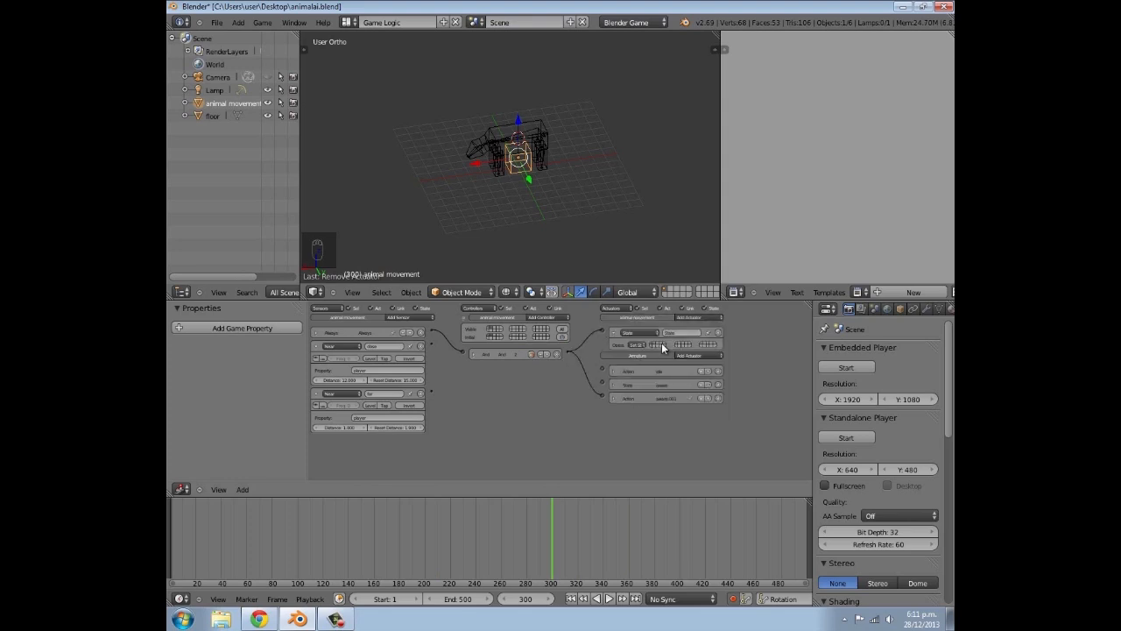
scroll(583, 405, "up", 4)
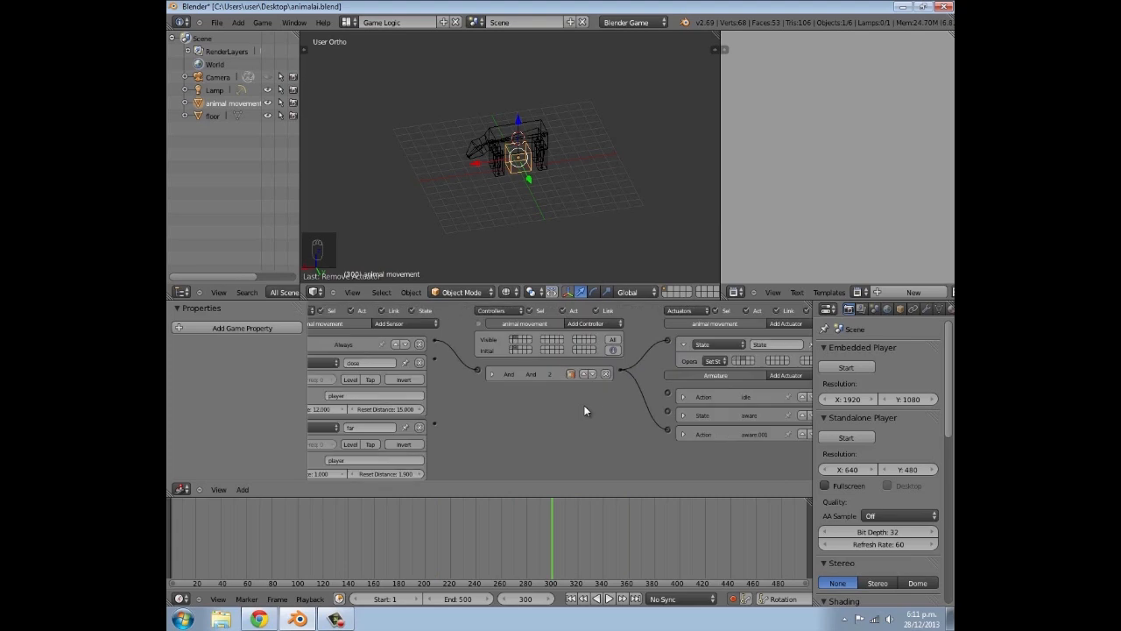
scroll(494, 235, "down", 3)
middle_click_drag(612, 388, 585, 377)
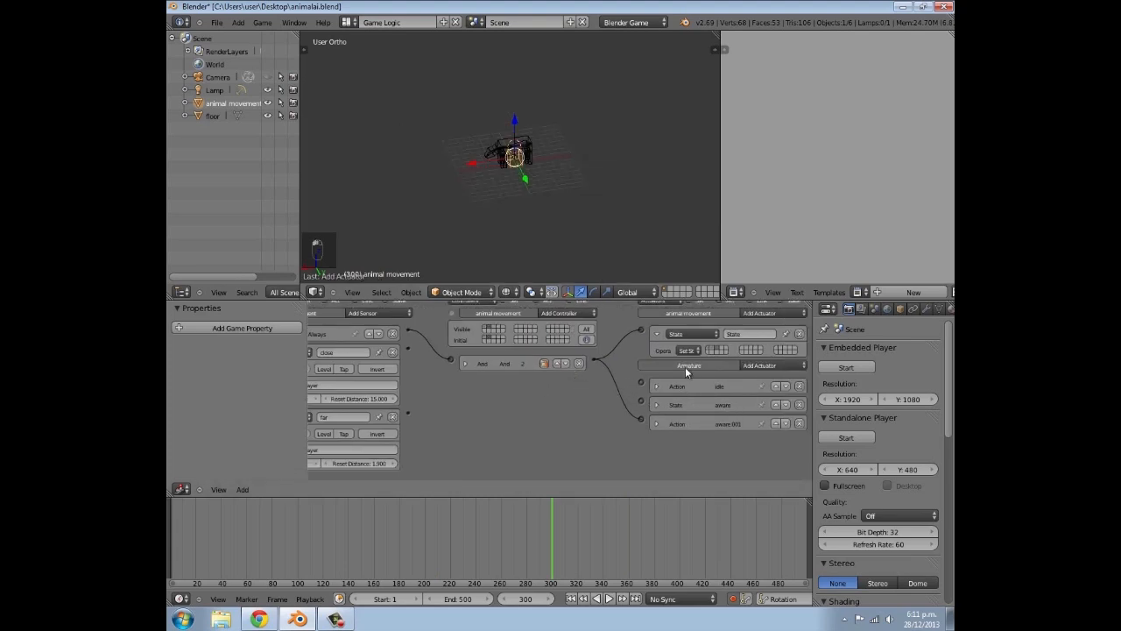
Delete the aware State actuator from the Armature in state 1's logic
scroll(526, 166, "up", 6)
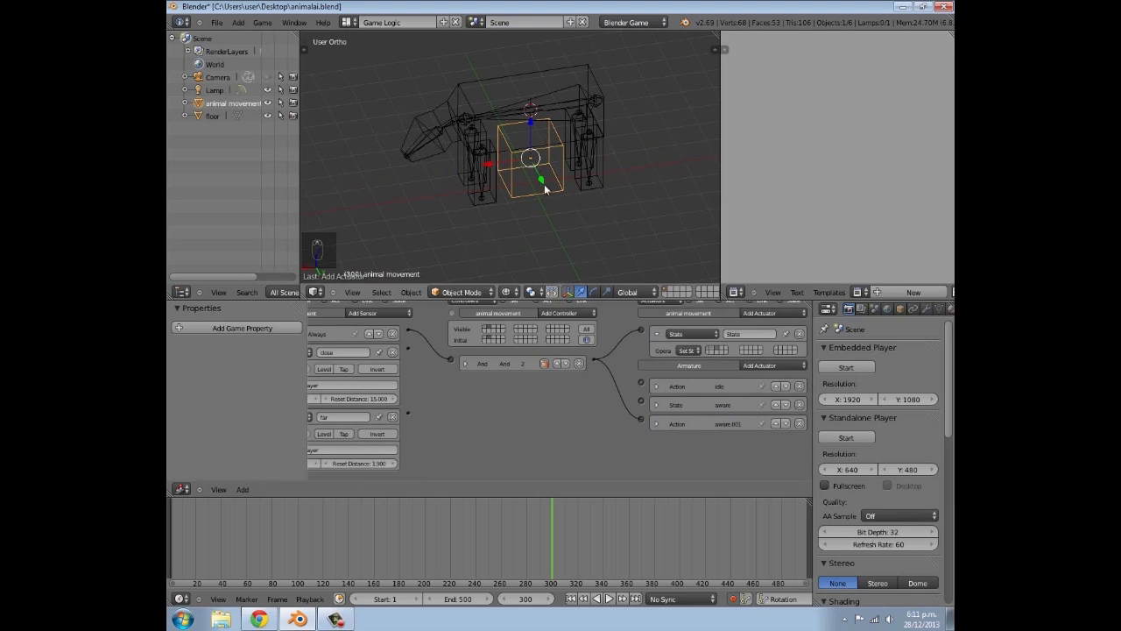
scroll(511, 383, "down", 1)
scroll(510, 383, "down", 1)
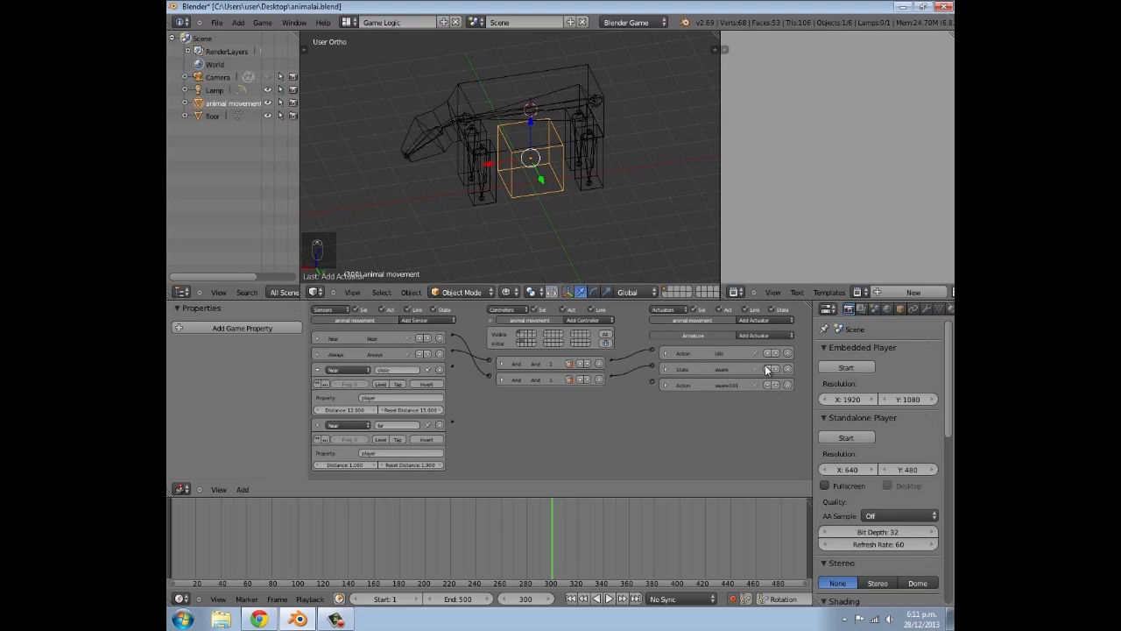
left_click(788, 368)
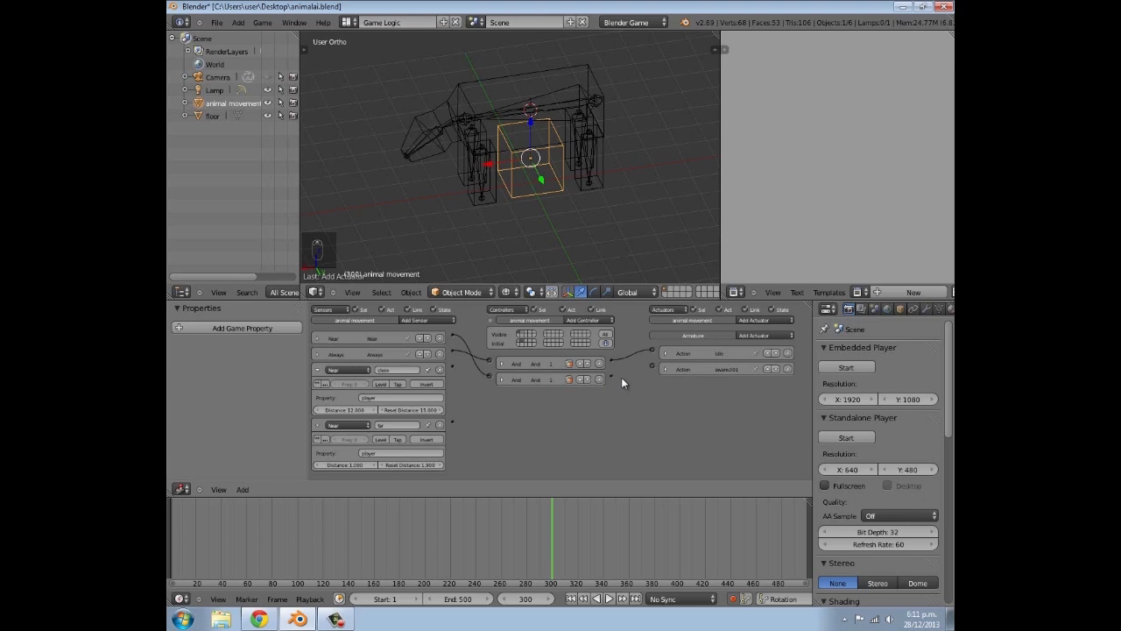
Add a State actuator to animal movement and link state 1's Near-triggered And controller to it
left_click(745, 323)
left_click(759, 459)
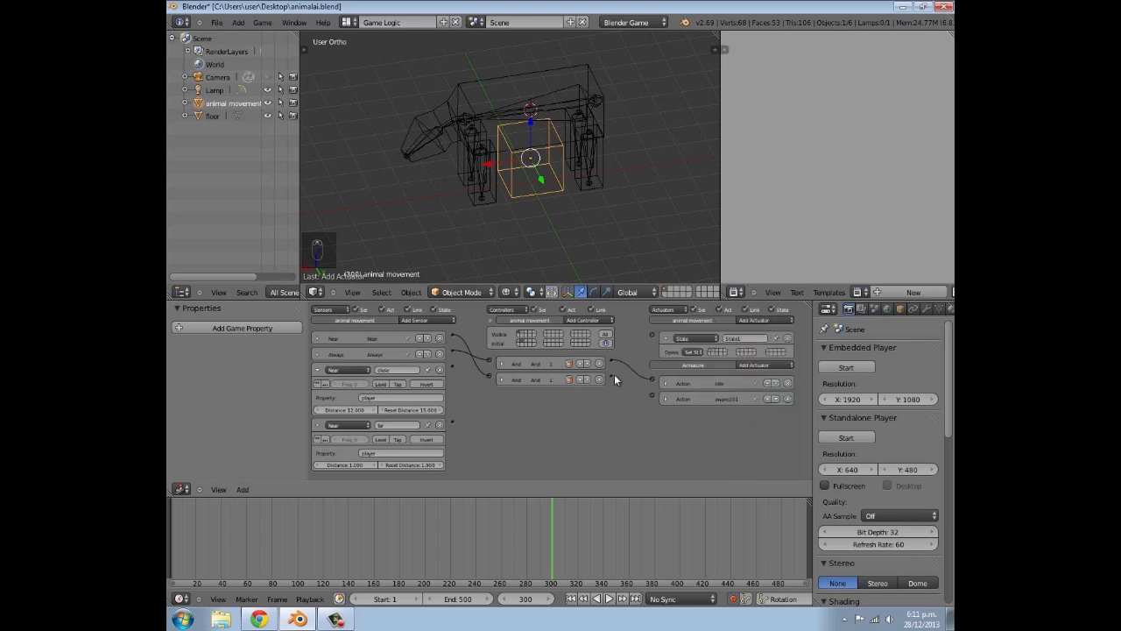
left_click_drag(614, 376, 655, 333)
left_click(666, 338)
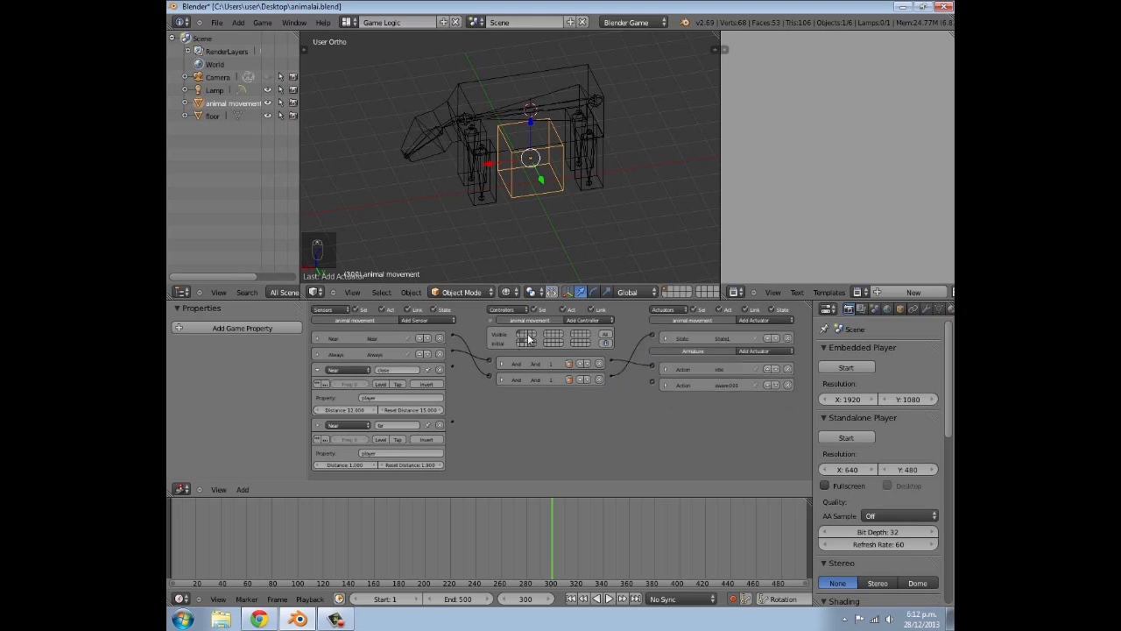
In state 2, add an And controller that connects the close sensor to the State actuator, and collapse that actuator
scroll(530, 346, "down", 1)
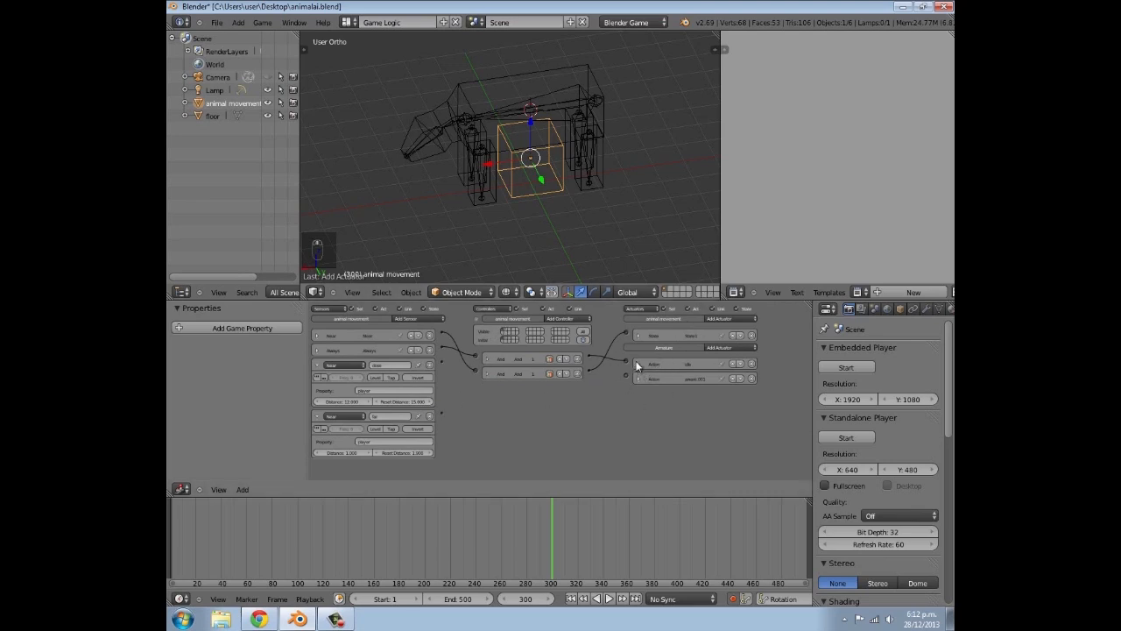
left_click(506, 334)
scroll(514, 404, "up", 2)
scroll(514, 404, "down", 2)
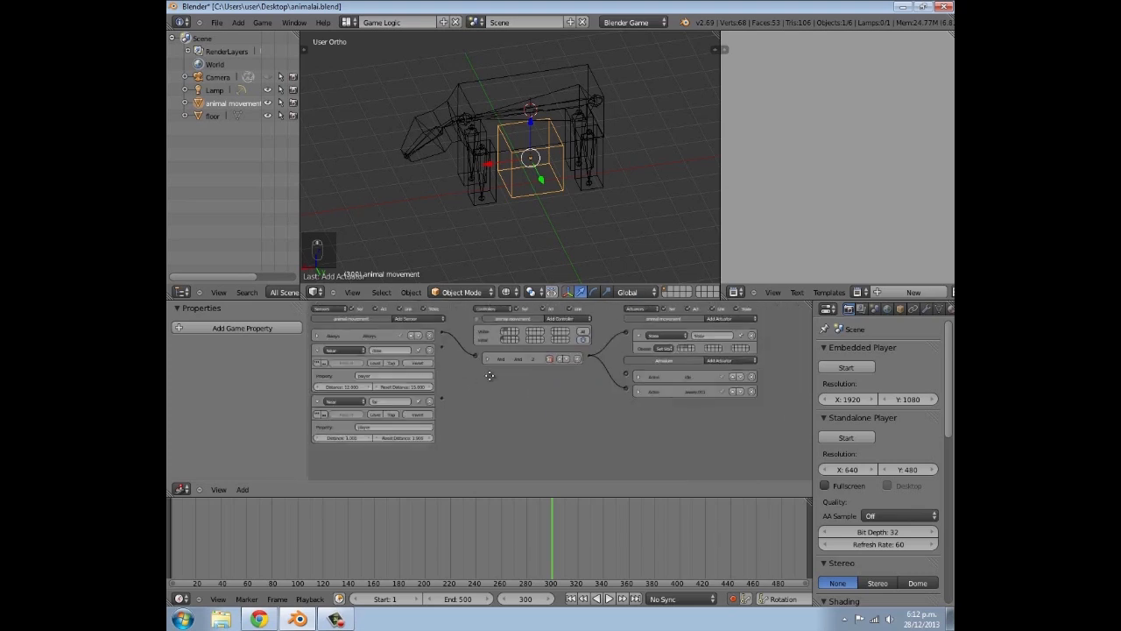
scroll(571, 375, "up", 2)
left_click(321, 344)
left_click(321, 344)
middle_click_drag(759, 367, 673, 364)
scroll(656, 367, "down", 1)
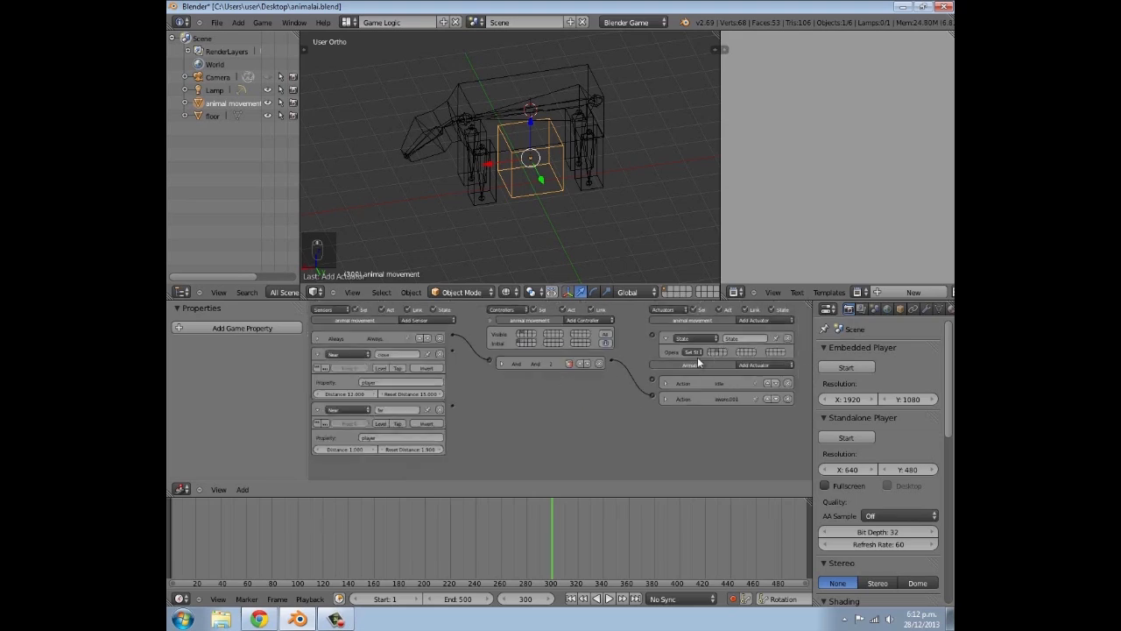
left_click(590, 320)
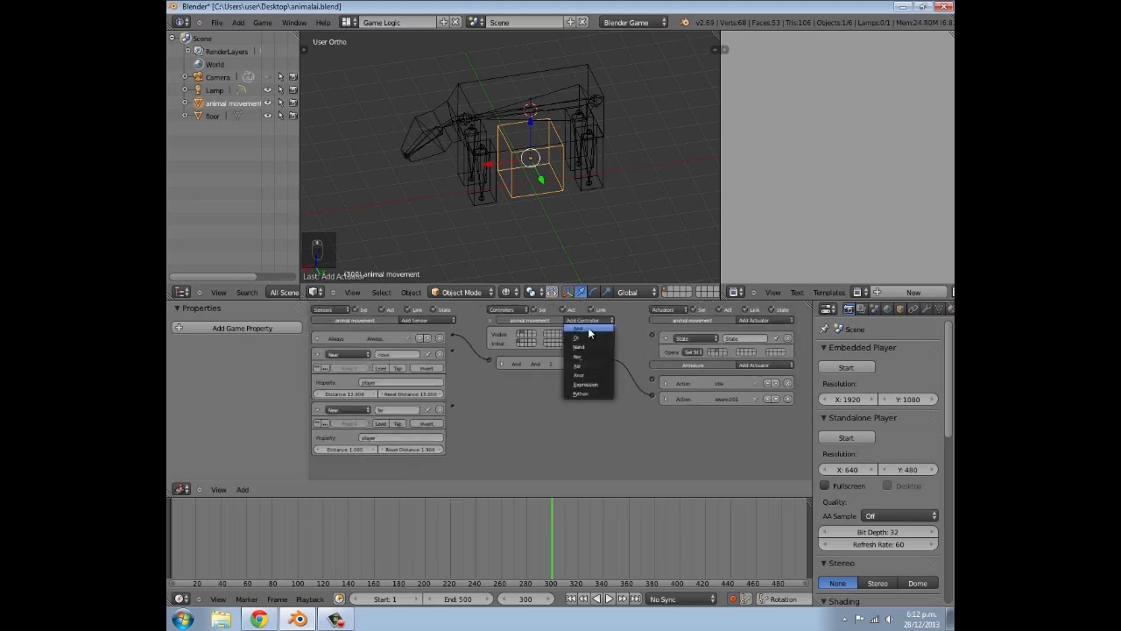
left_click(579, 329)
left_click_drag(453, 354, 489, 376)
left_click_drag(611, 379, 653, 339)
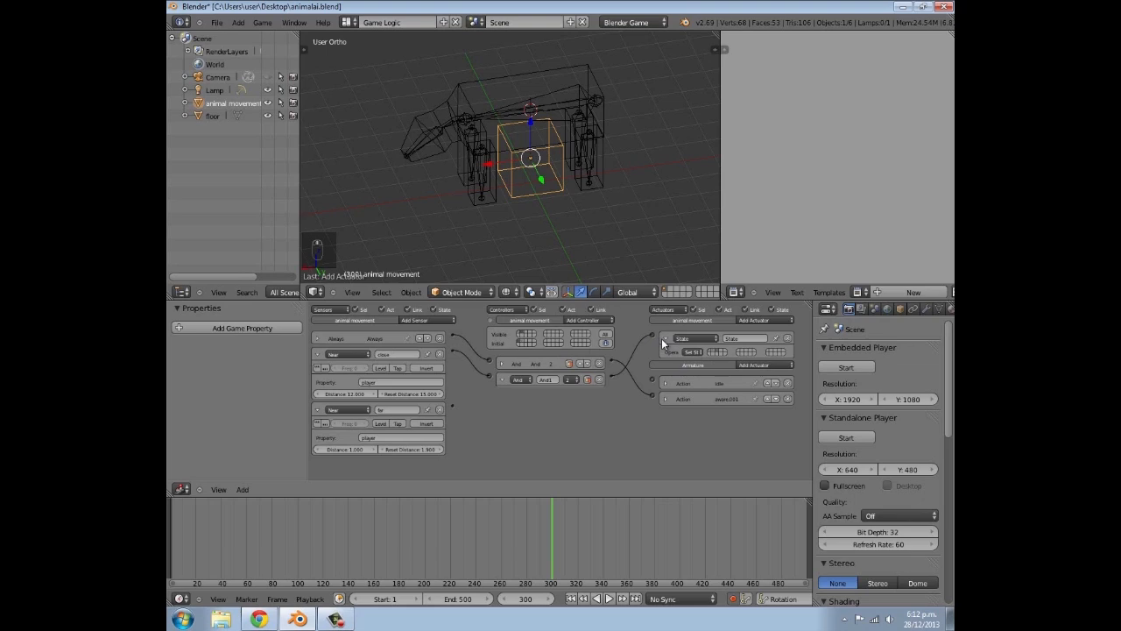
left_click(666, 338)
Check the distance and reset distance of state 1's Near sensor as reference for the far sensor
scroll(402, 432, "up", 1)
scroll(402, 432, "up", 2)
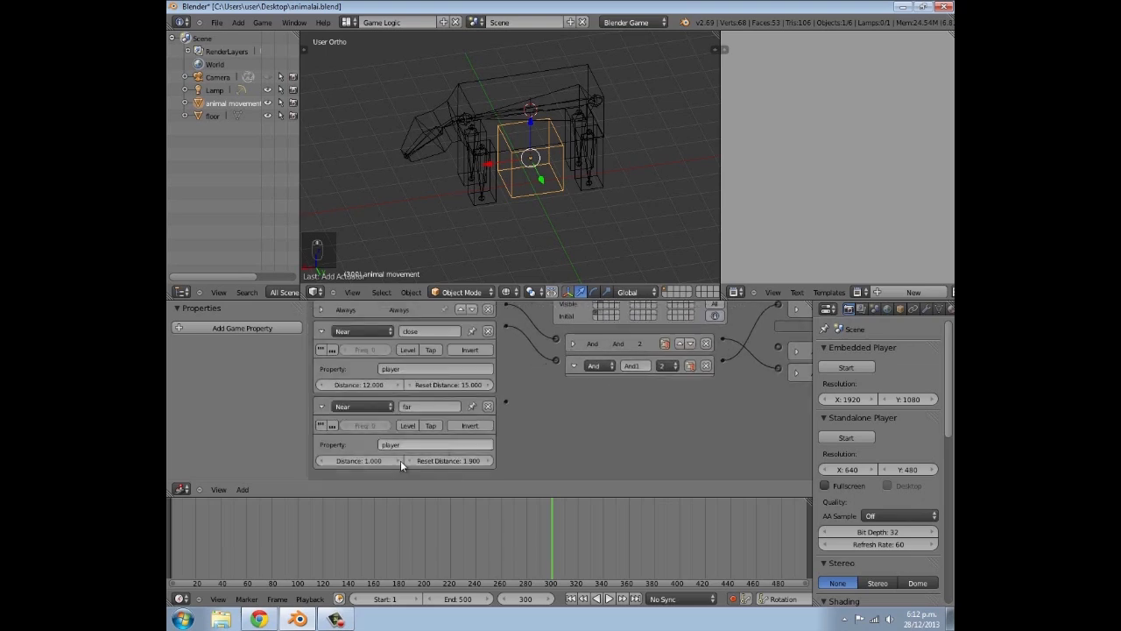
left_click(350, 461)
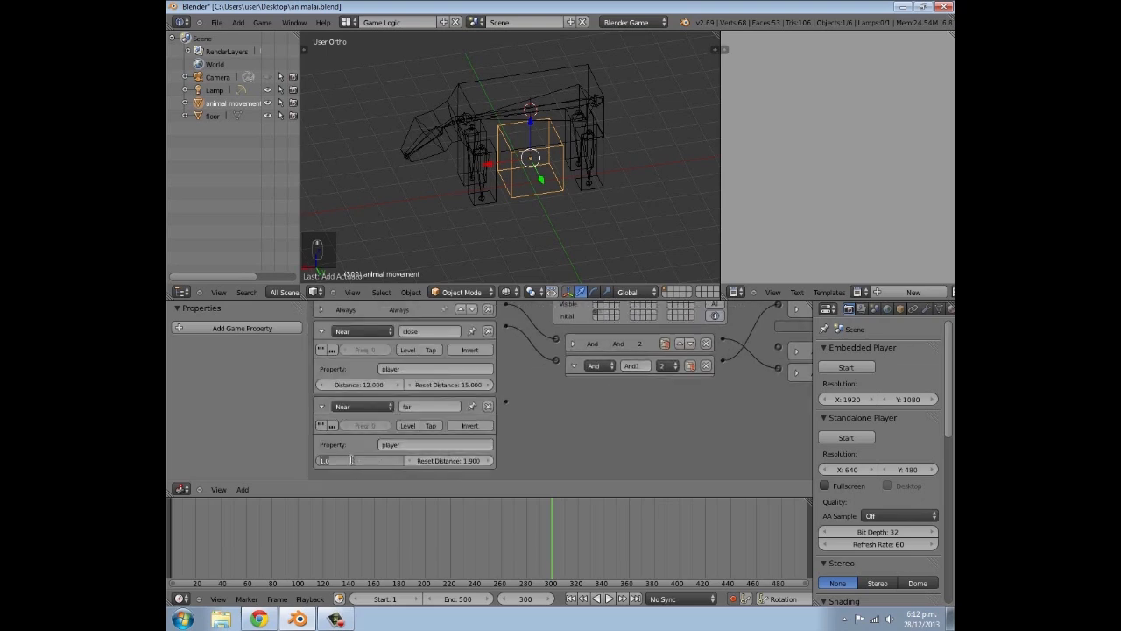
key("Return")
scroll(635, 387, "down", 2)
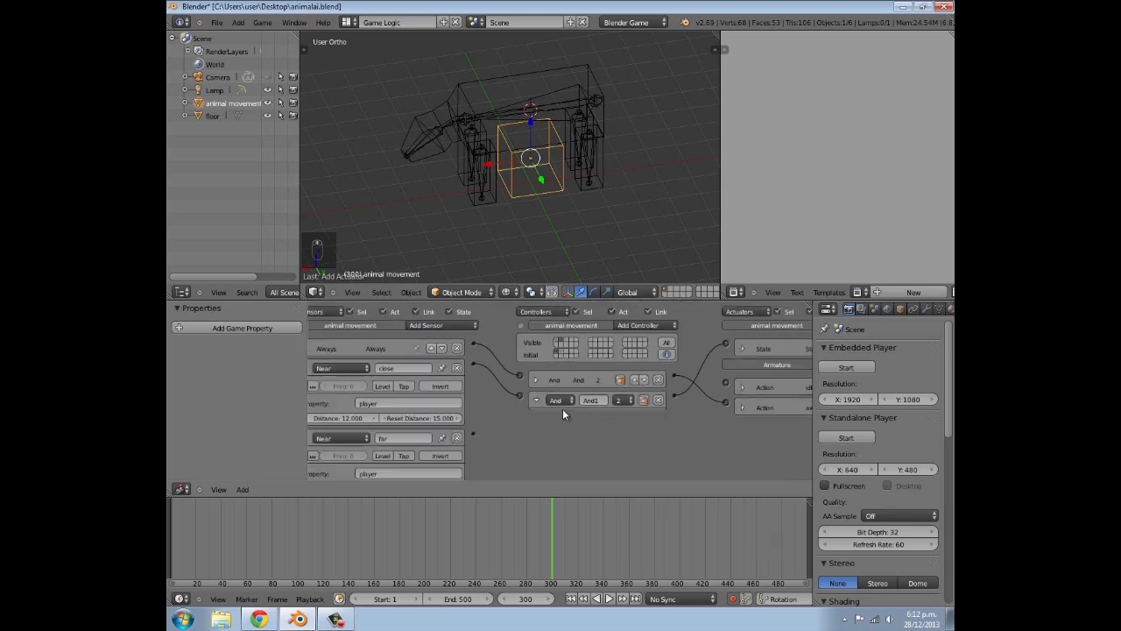
scroll(412, 391, "down", 1)
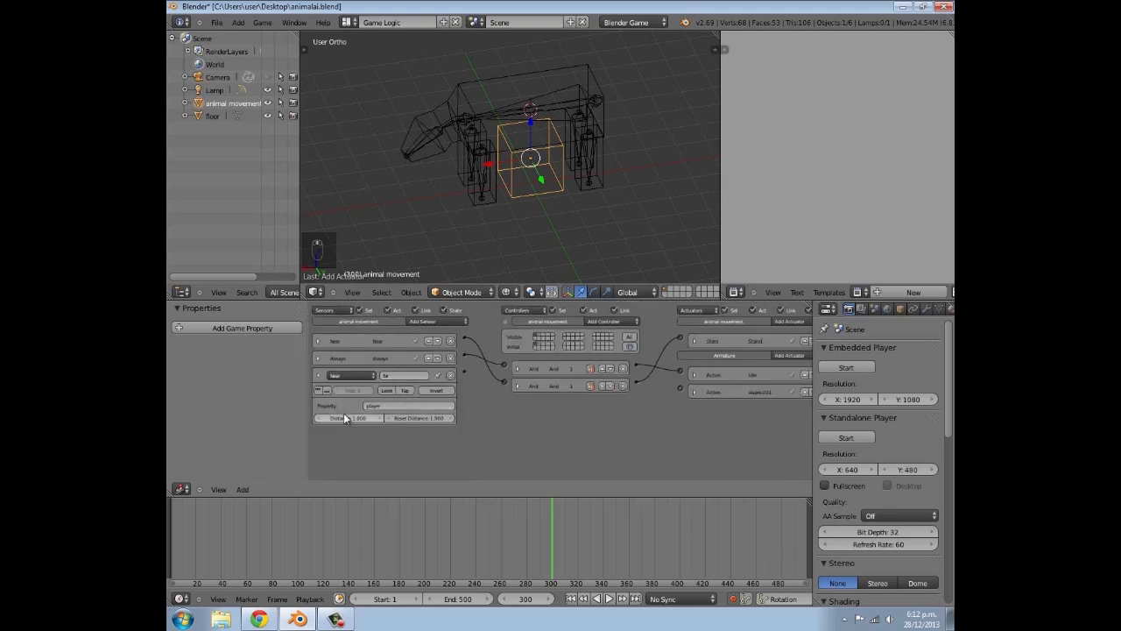
left_click(318, 375)
left_click(318, 375)
left_click(318, 341)
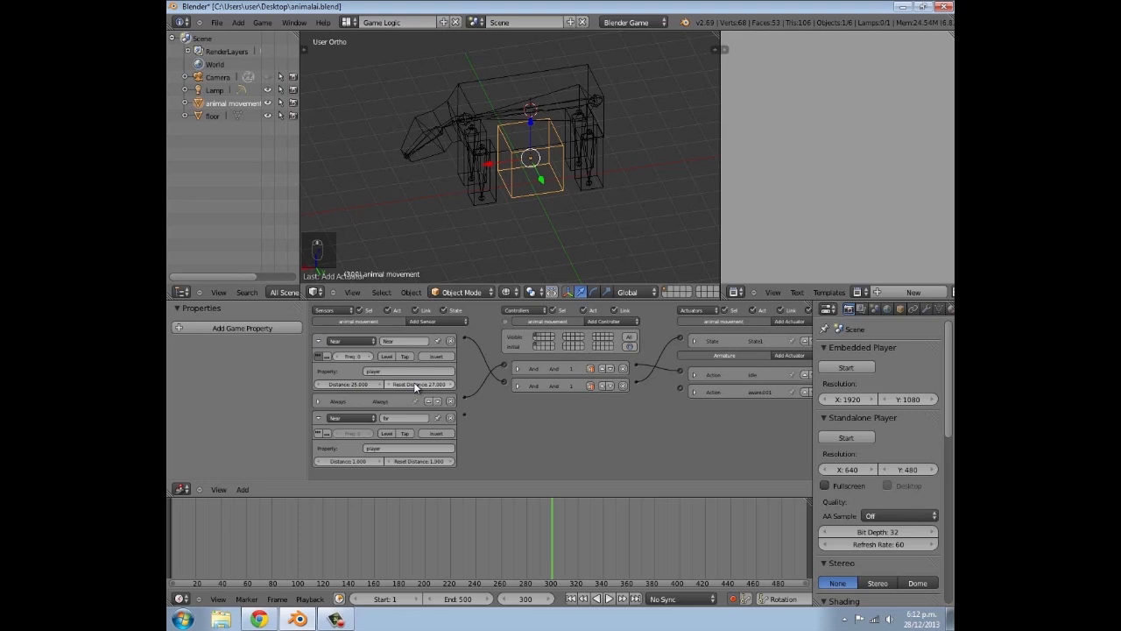
left_click(318, 341)
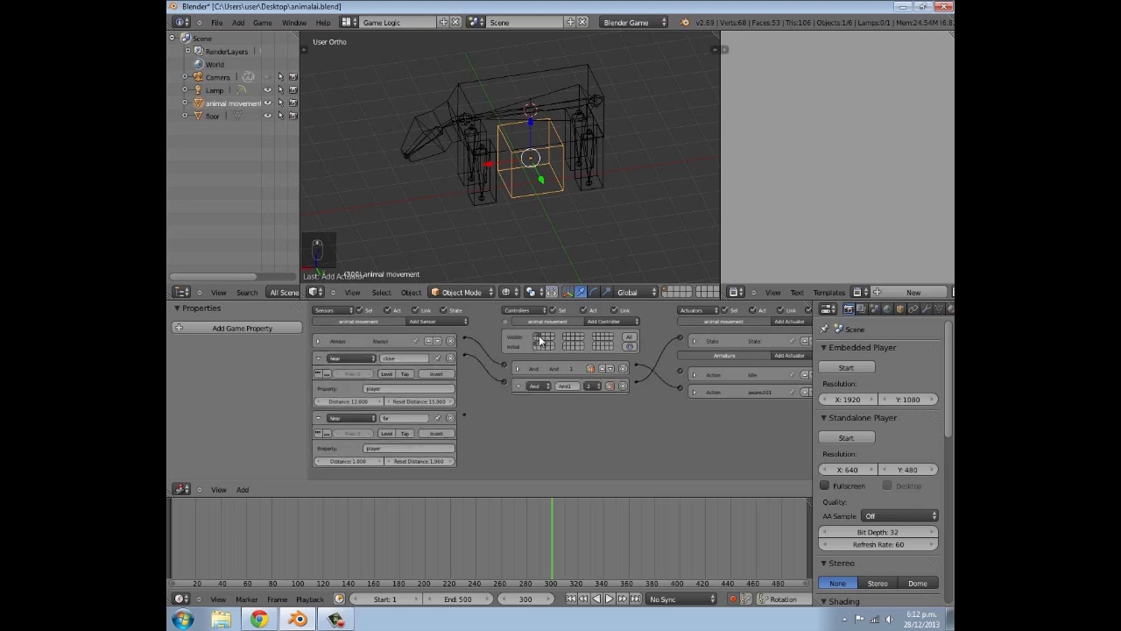
scroll(387, 449, "up", 3)
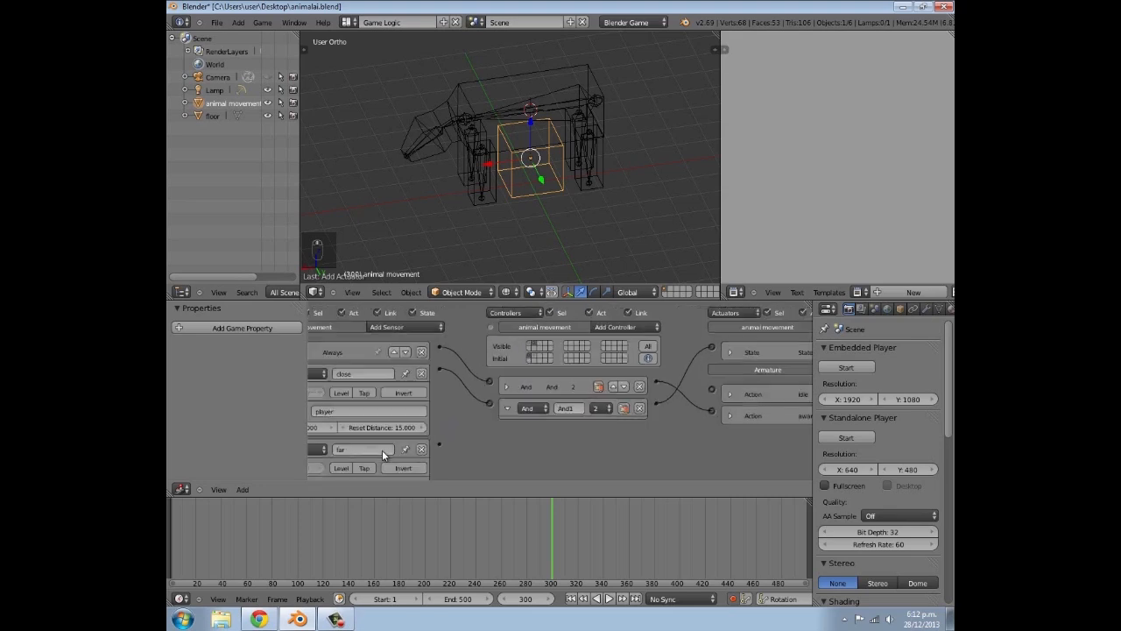
Set the far sensor's distance to 28 and its reset distance to 30
left_click(359, 460)
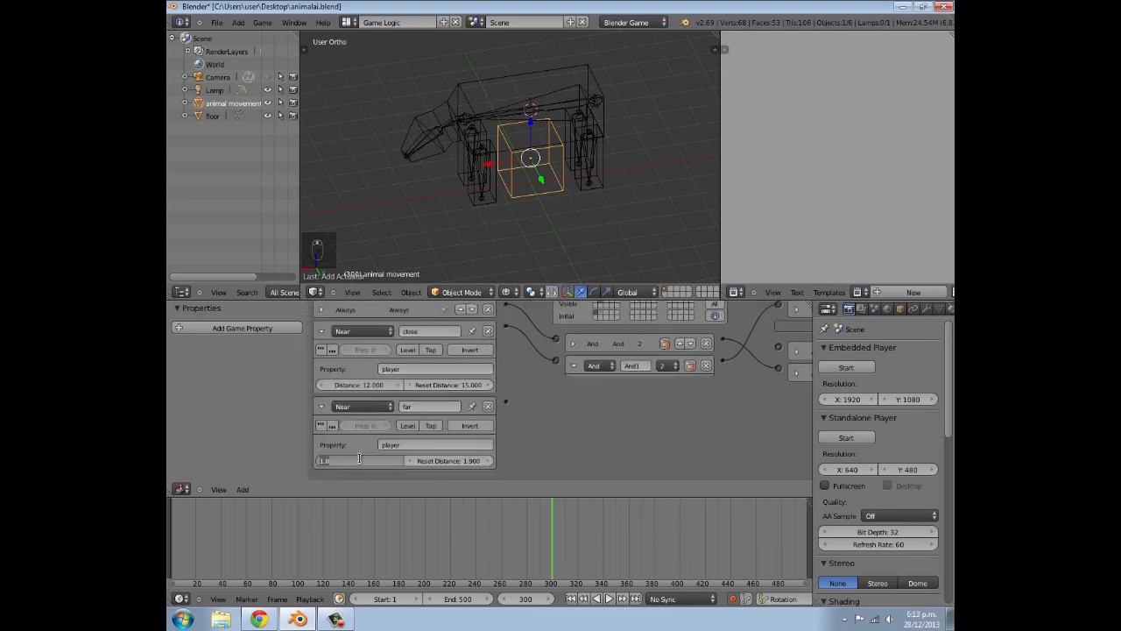
type("10")
key("Return")
left_click(434, 460)
type("32")
key("Return")
left_click(369, 460)
type("30.0")
key("Return")
left_click(409, 461)
left_click(443, 460)
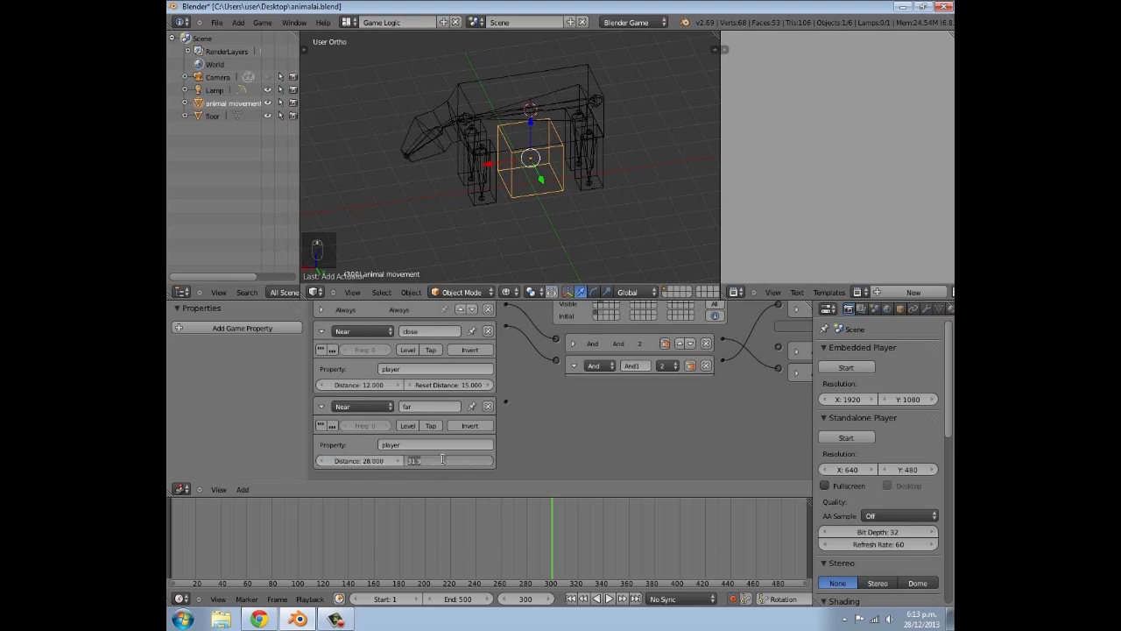
type("30")
key("Return")
Add another And controller in state 2, link the far sensor to it, and invert the far sensor
scroll(552, 427, "down", 2)
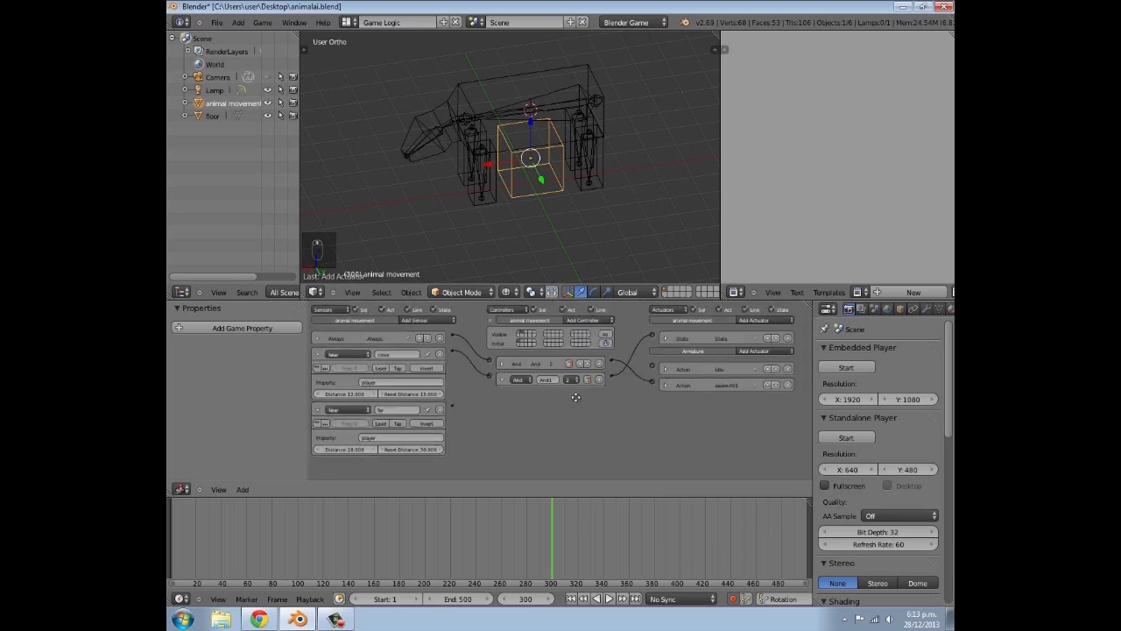
left_click(583, 321)
left_click(586, 328)
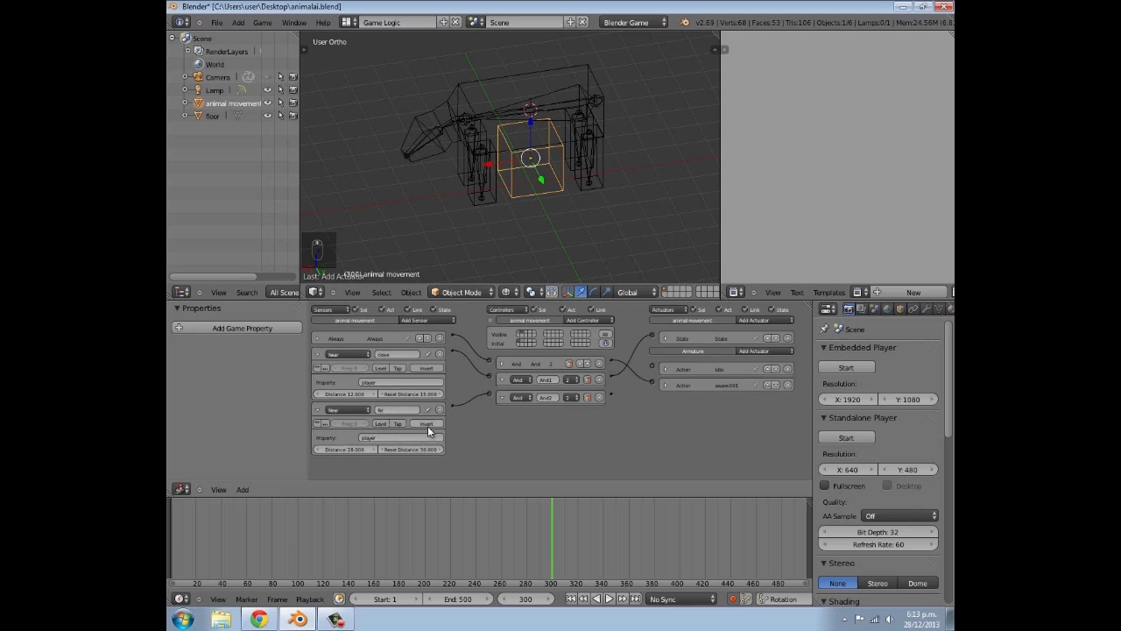
left_click(427, 424)
Add a second State actuator to animal movement and link the far sensor's And controller to it
left_click(749, 321)
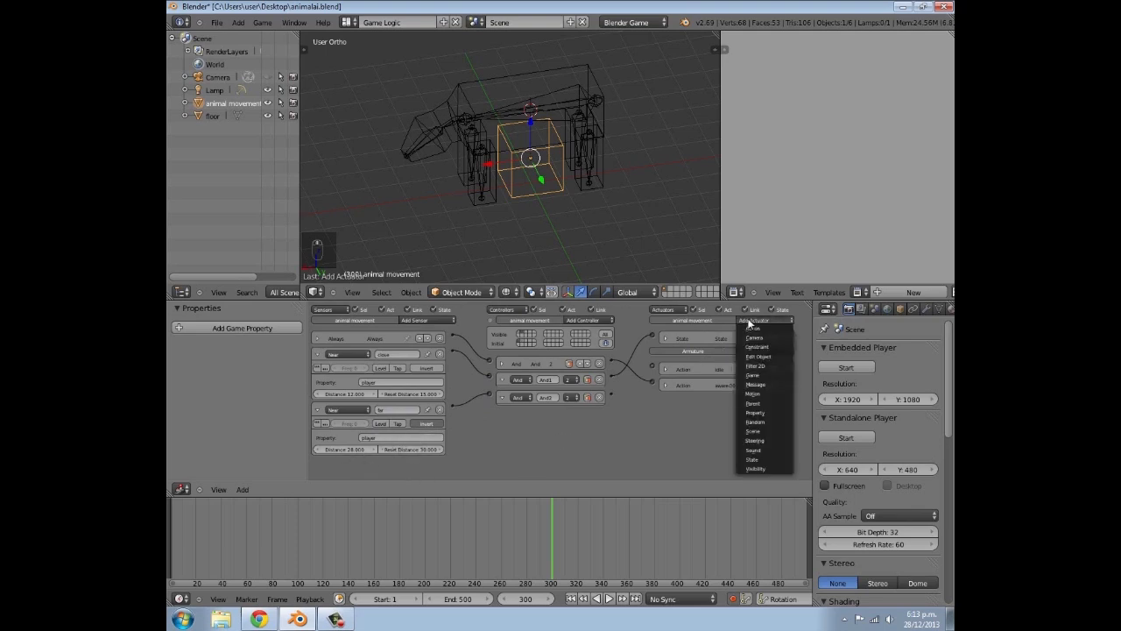
left_click(753, 459)
left_click_drag(611, 397, 653, 354)
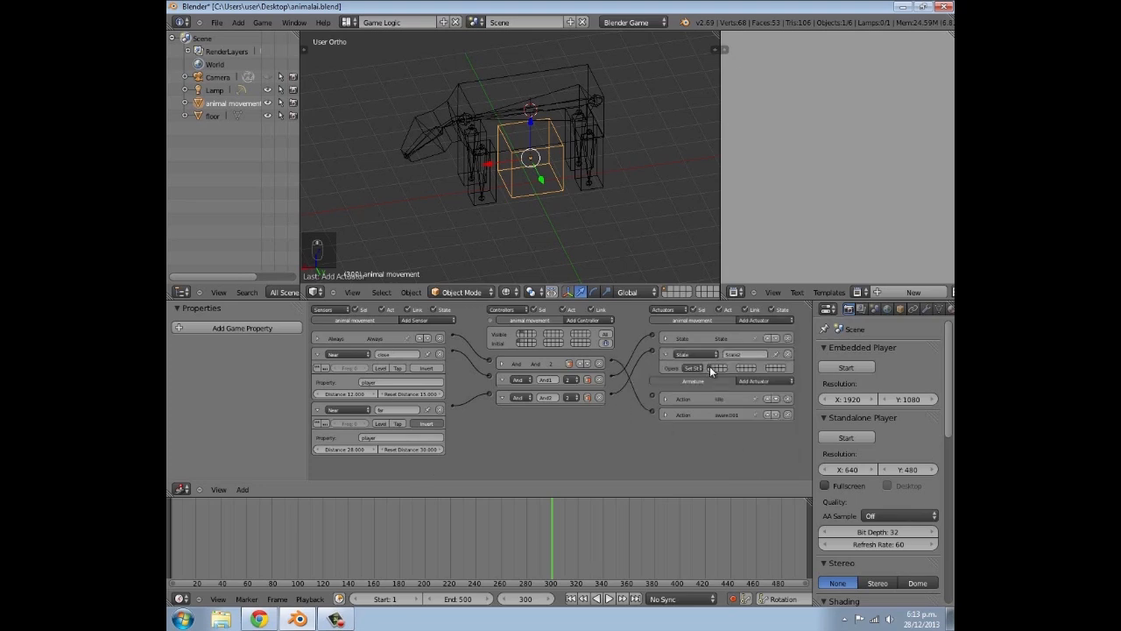
left_click(667, 355)
Review the first State actuator and the close and far sensors, and collapse all of state 2's logic bricks
left_click(667, 339)
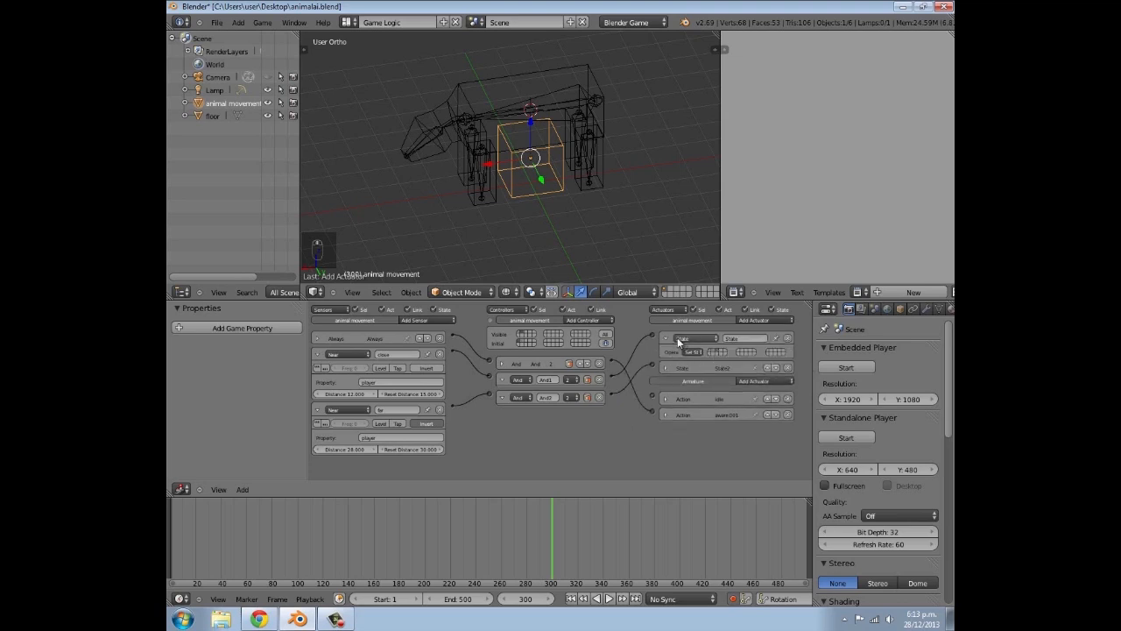
left_click(667, 339)
left_click(502, 381)
left_click(501, 394)
left_click(319, 355)
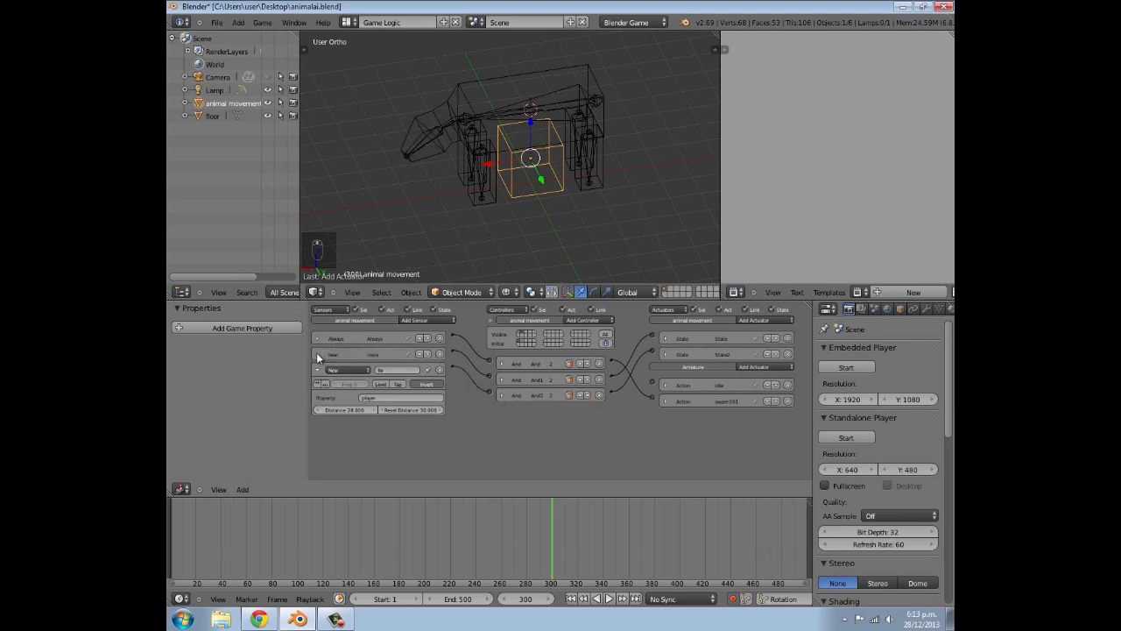
left_click(318, 370)
left_click(317, 370)
left_click(317, 369)
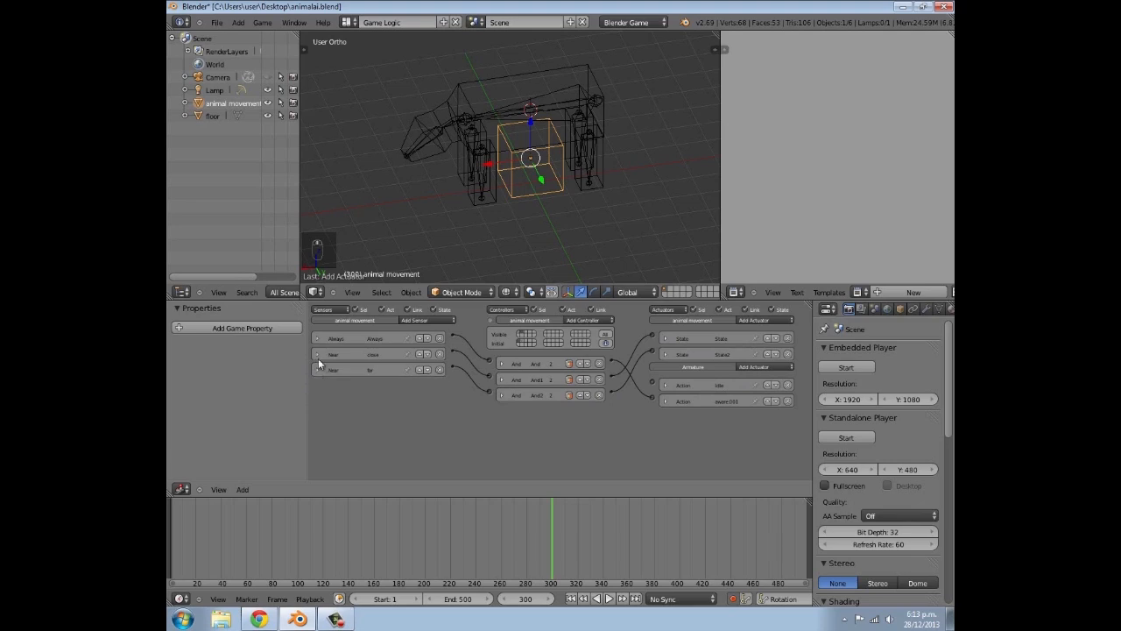
left_click(319, 354)
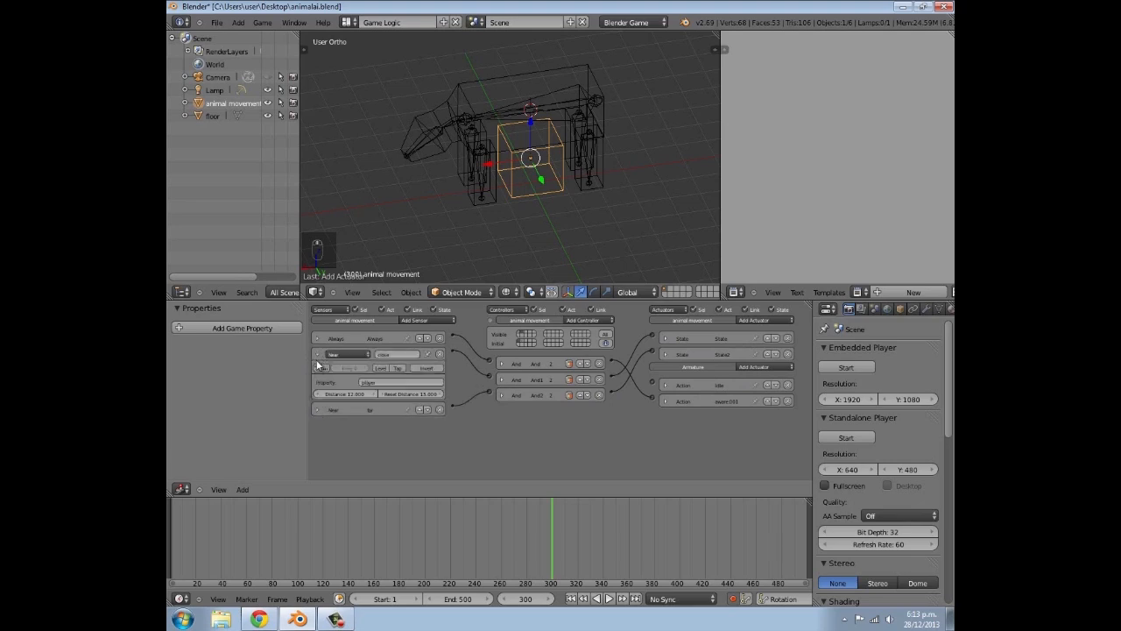
left_click(316, 369)
left_click(317, 354)
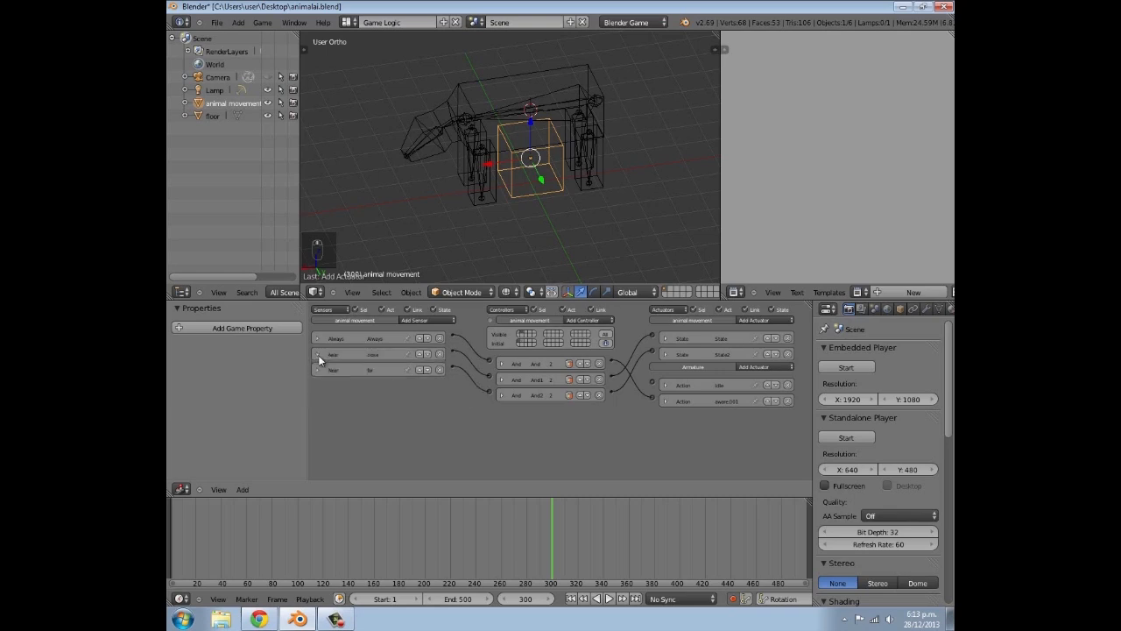
Save the file, overwriting animalai.blend
scroll(488, 158, "down", 4)
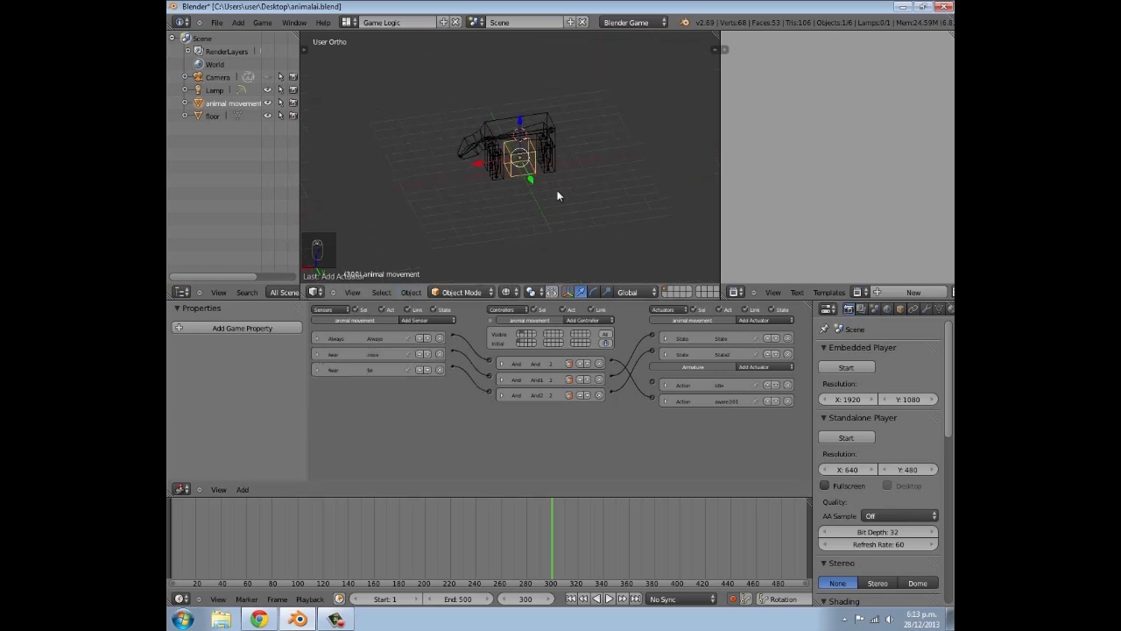
key("ctrl+s")
left_click(559, 192)
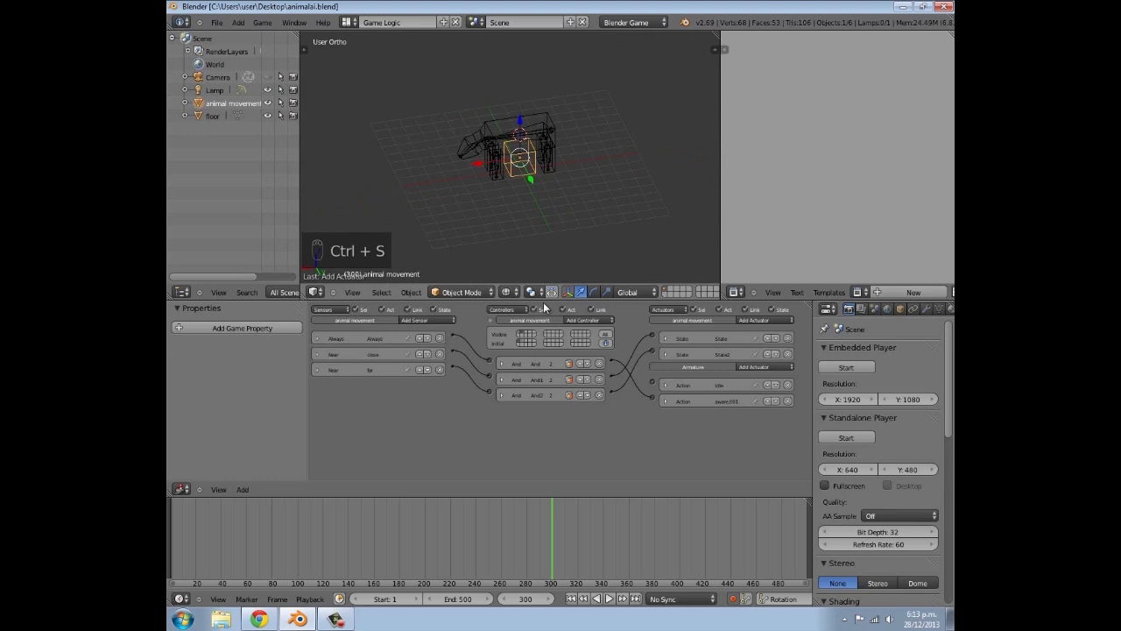
Show state 3 of the animal movement object in the logic setup
scroll(513, 351, "up", 3)
left_click(512, 350)
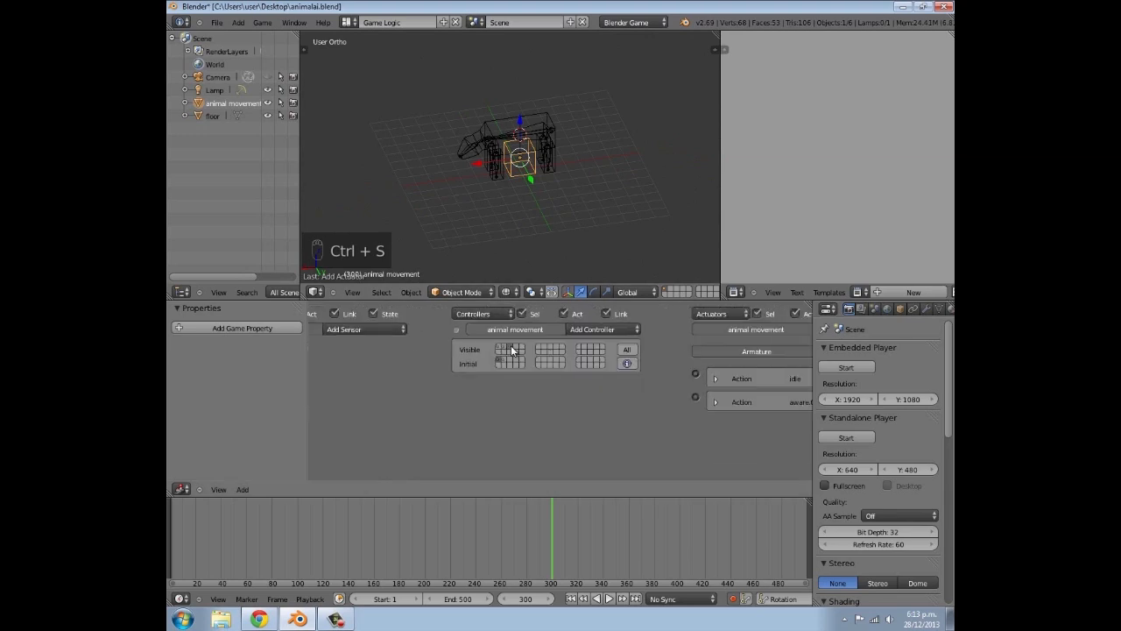
scroll(513, 350, "down", 4)
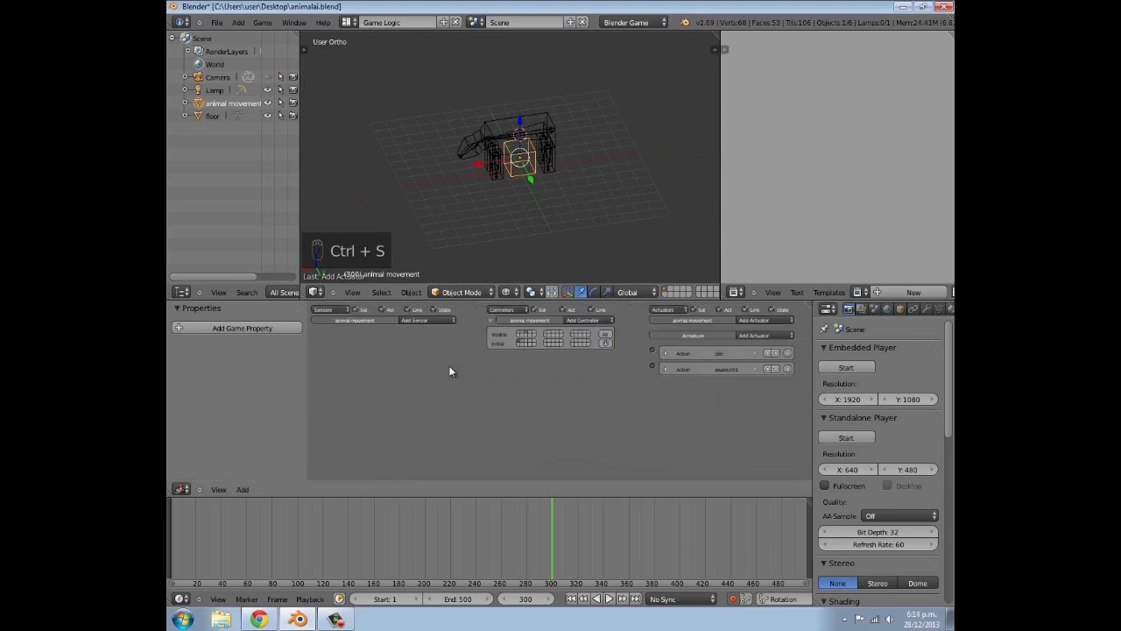
scroll(456, 337, "up", 2)
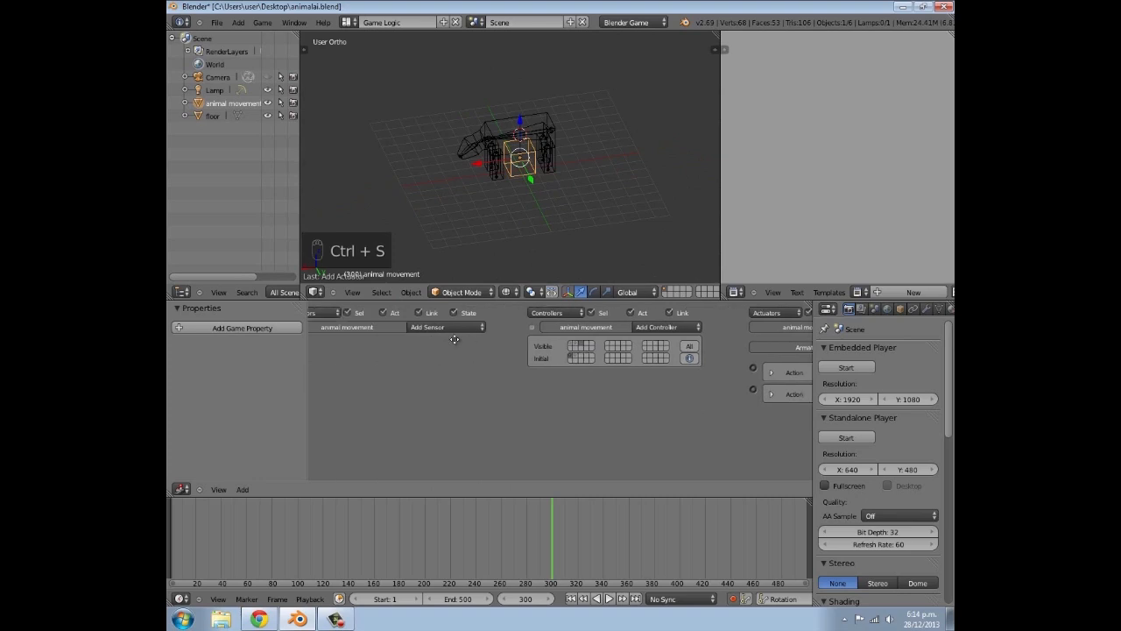
left_click(472, 327)
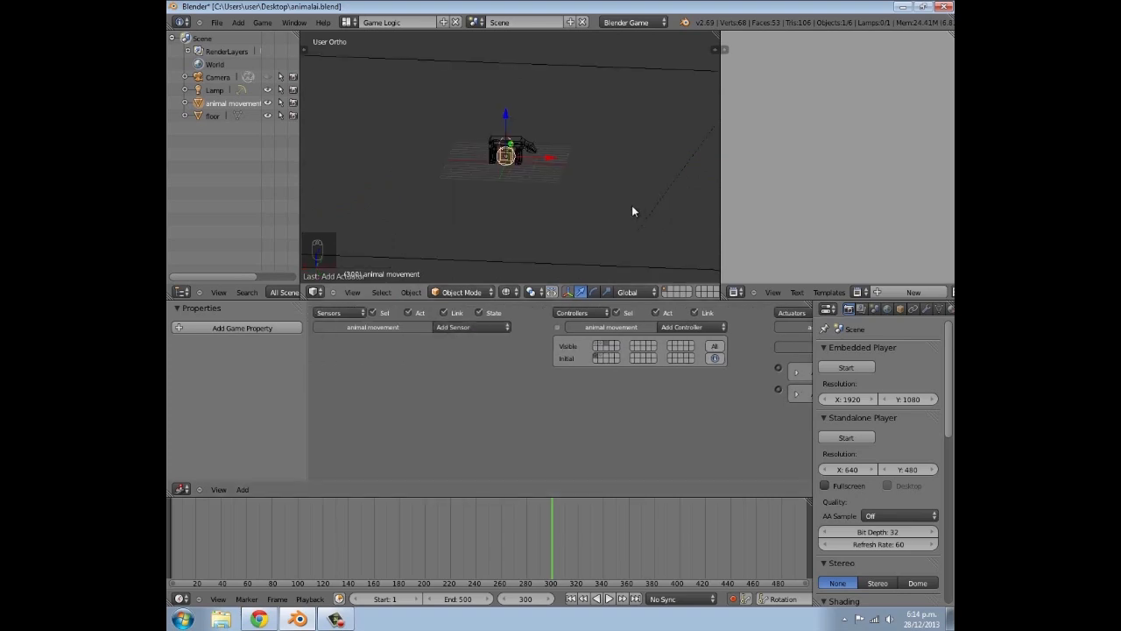
middle_click_drag(634, 208, 433, 272)
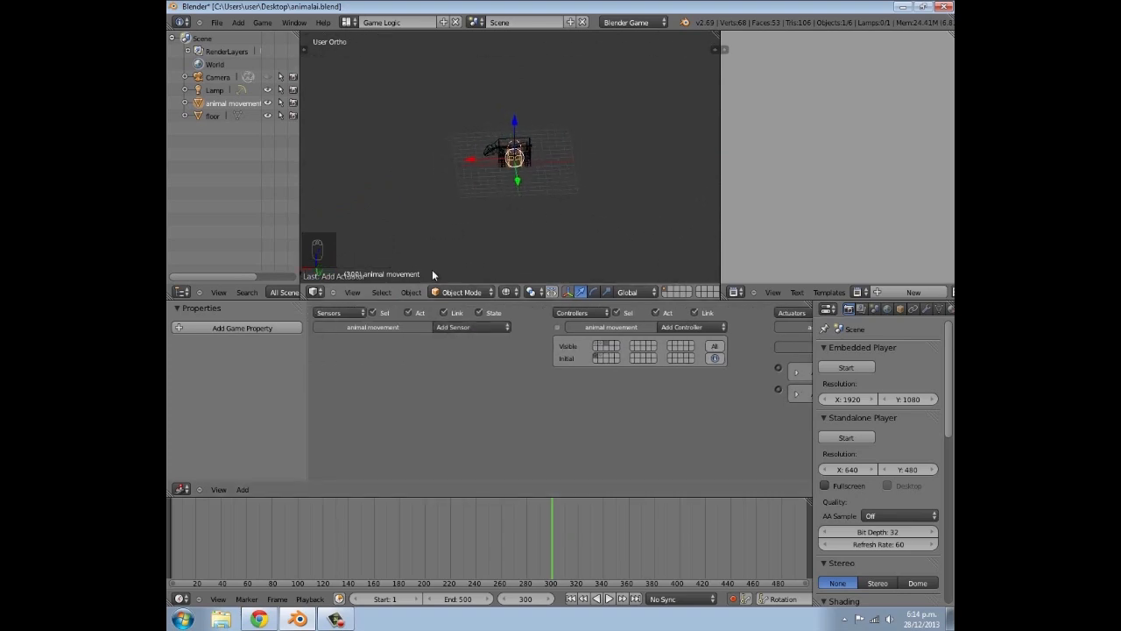
Add two game properties to the animal movement object, the first of type Integer and the second of type Boolean
left_click(225, 328)
left_click(224, 328)
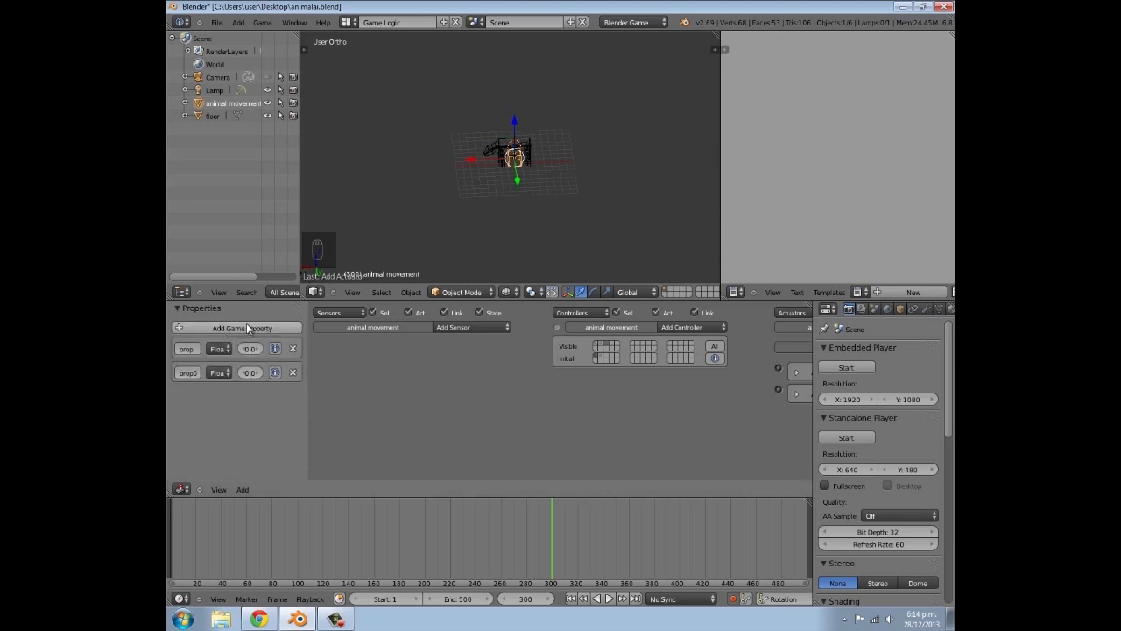
left_click(218, 348)
left_click(222, 335)
left_click(220, 370)
left_click(222, 360)
Name the Integer game property timer and the Boolean game property run
left_click(192, 348)
type("timer")
key("Return")
left_click(194, 372)
type("run")
key("Return")
Set the timer property's value to 75
scroll(468, 194, "down", 4)
middle_click_drag(482, 195, 466, 199)
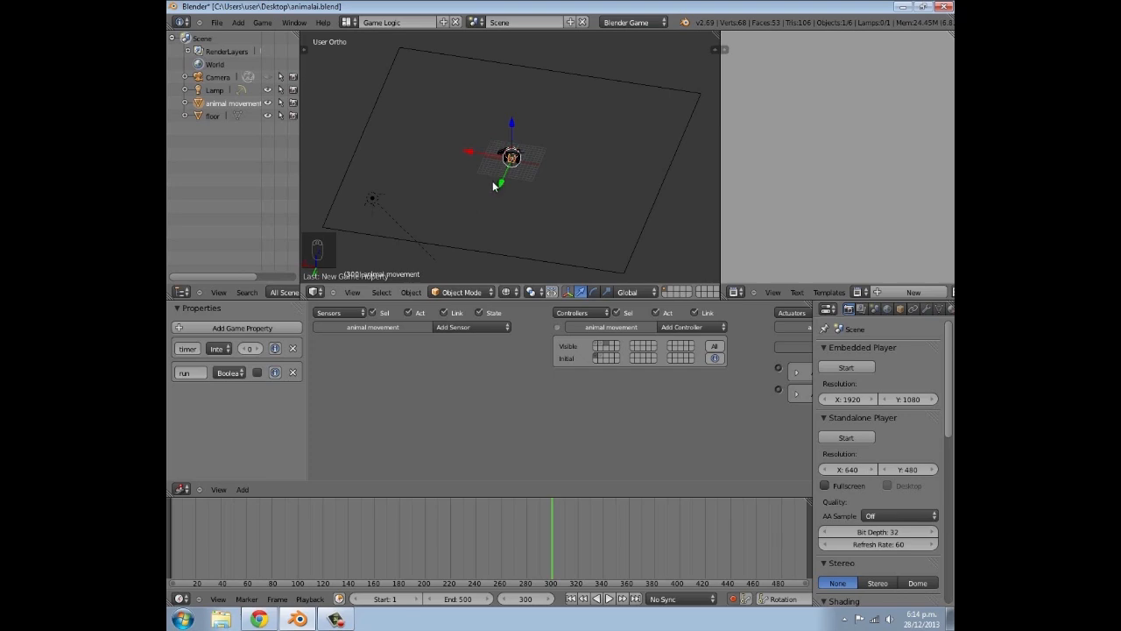
left_click(249, 348)
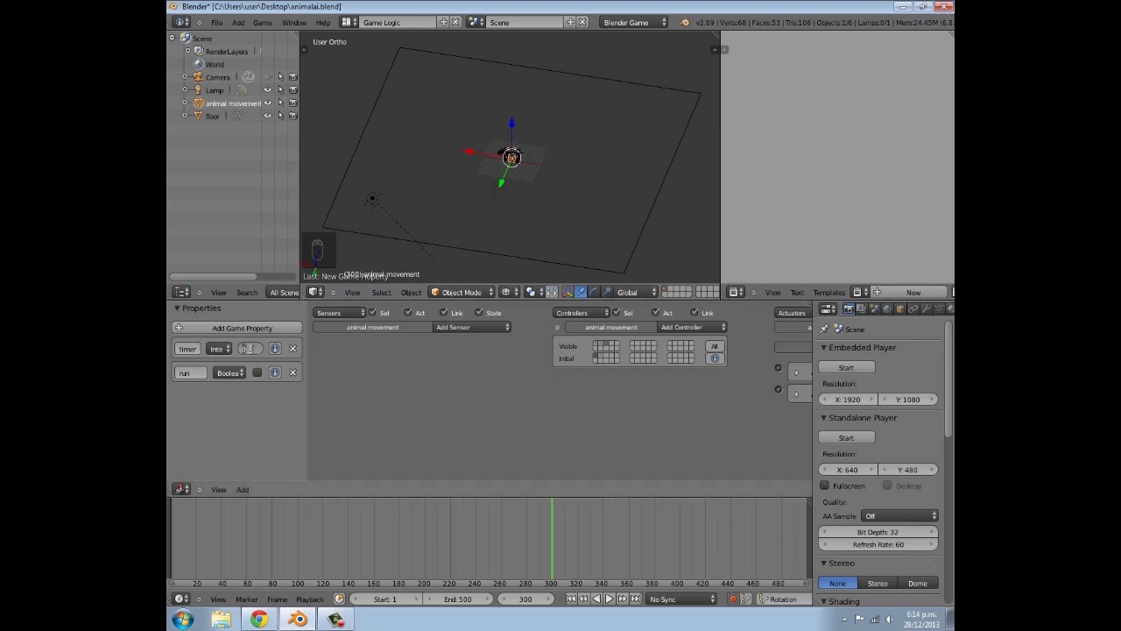
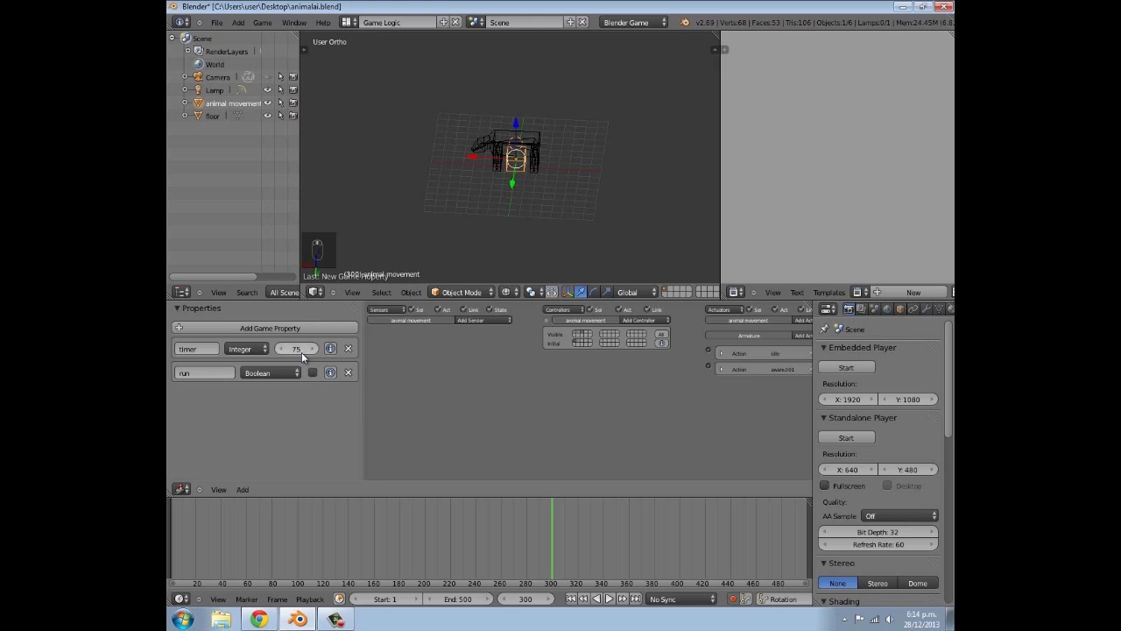
Add a Property sensor to state 3 that tests run Equal to True, with true level triggering enabled
scroll(538, 329, "up", 3)
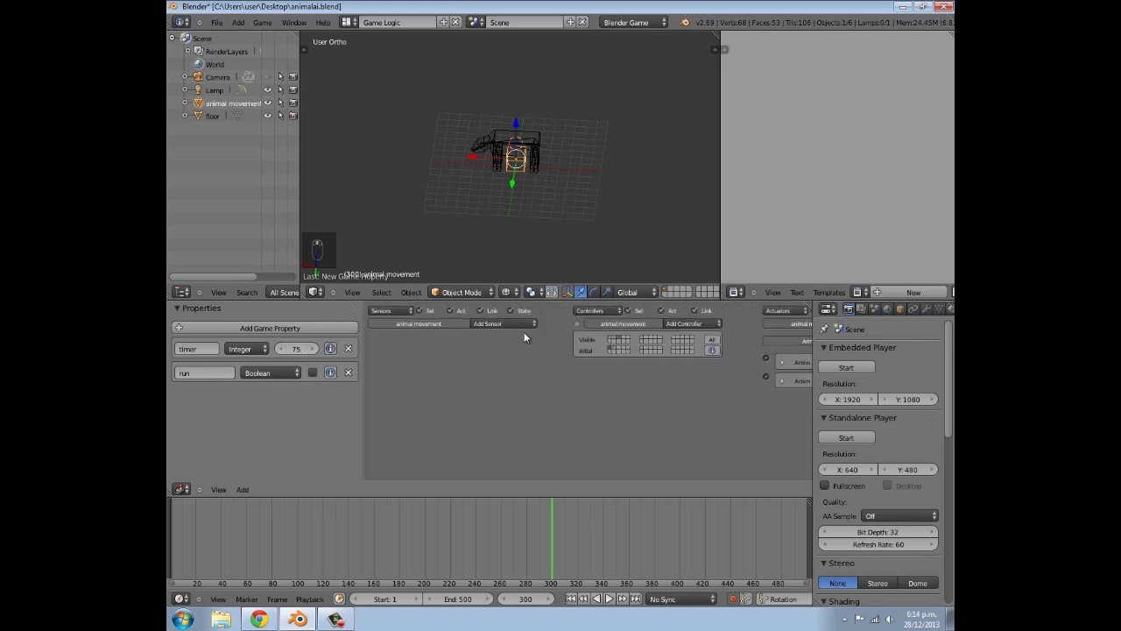
left_click(491, 324)
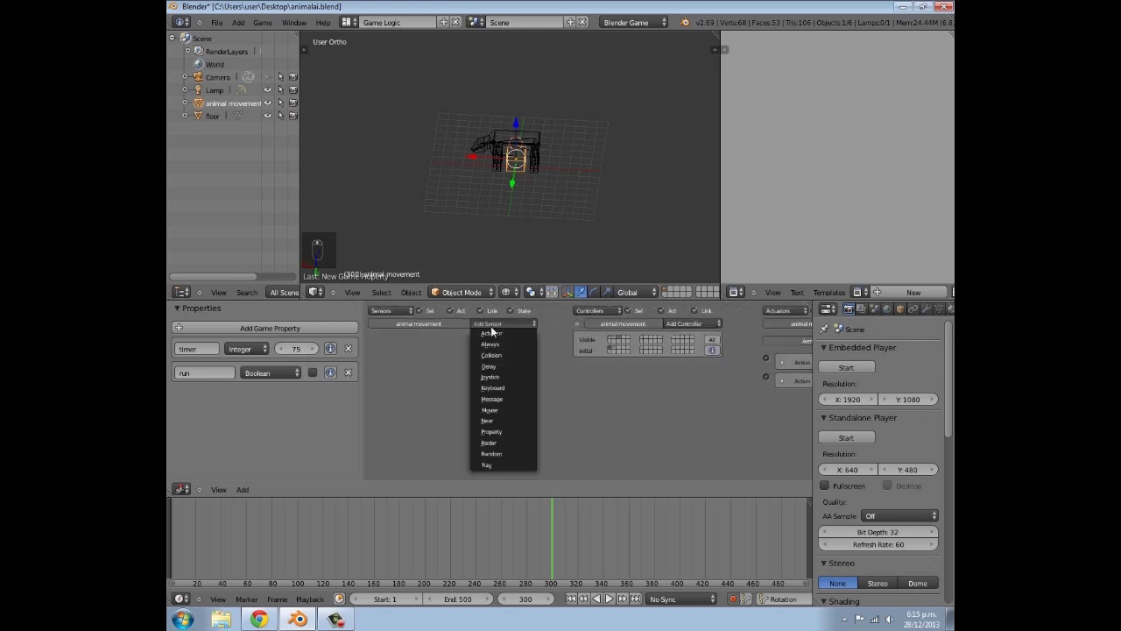
left_click(494, 433)
left_click(457, 392)
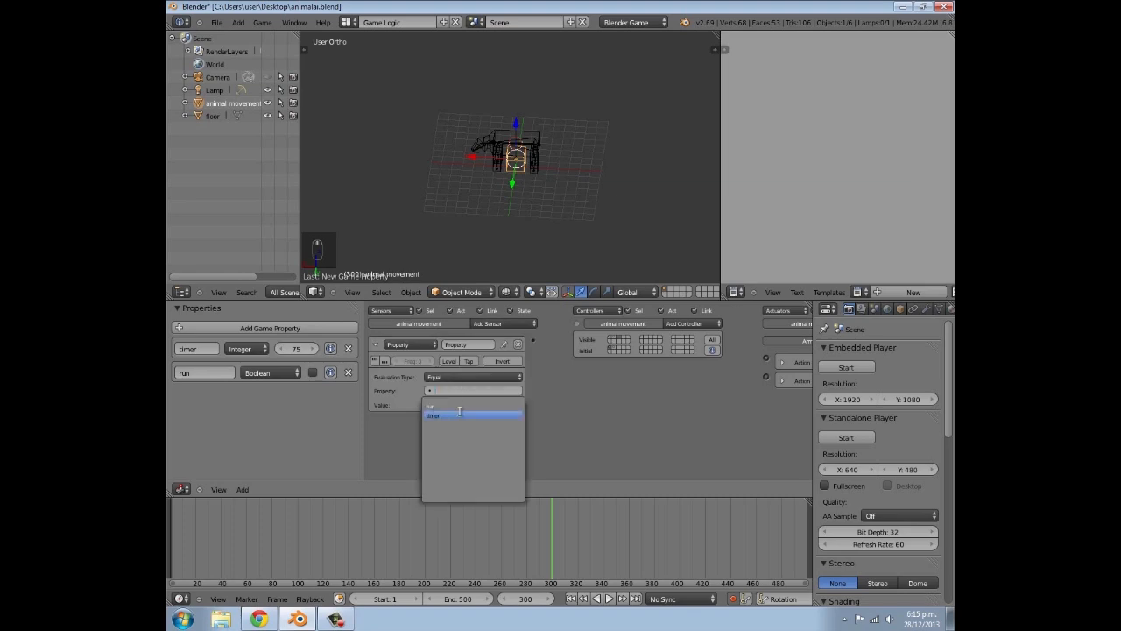
left_click(459, 406)
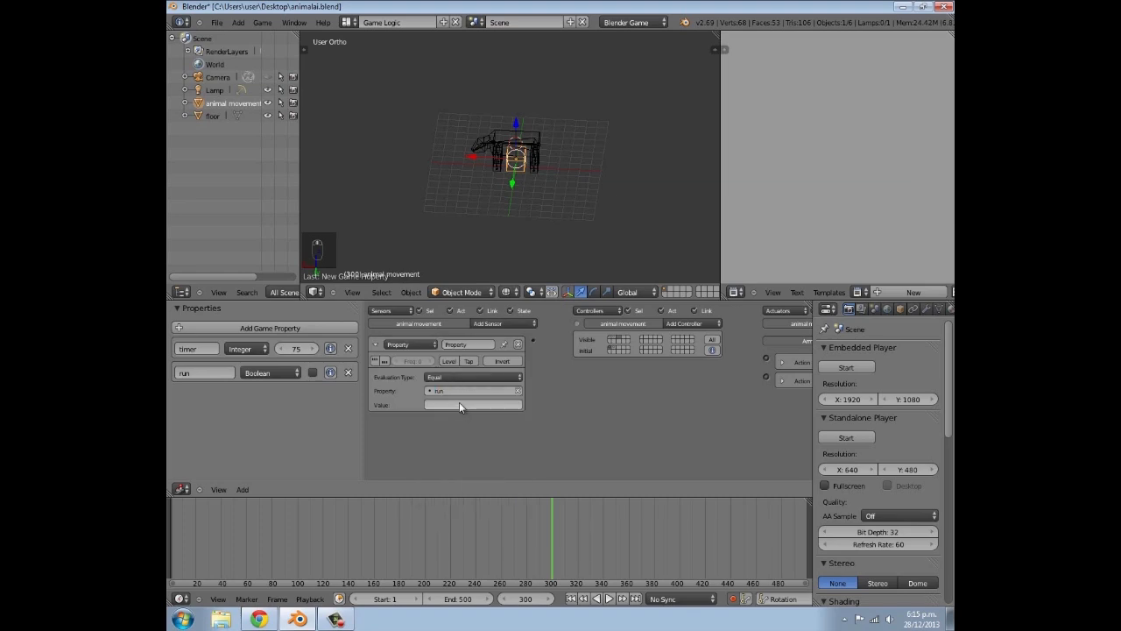
left_click(457, 403)
type("True")
key("Return")
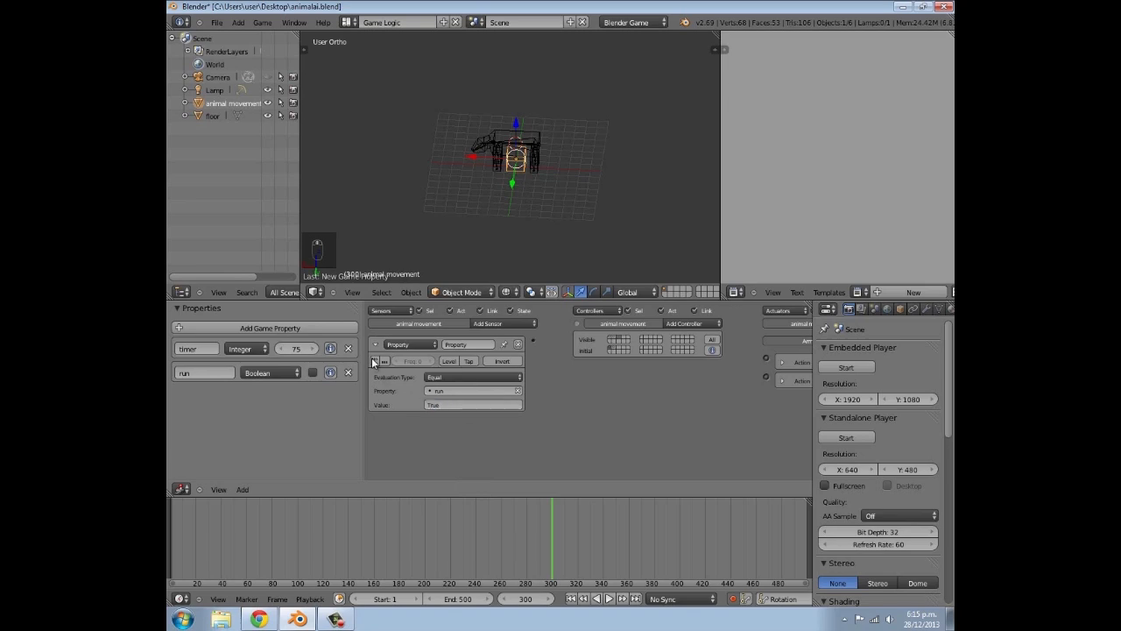
Add a Property actuator and an And controller to animal movement, and link the run sensor through the controller to the actuator
scroll(543, 350, "right", 3, "ctrl")
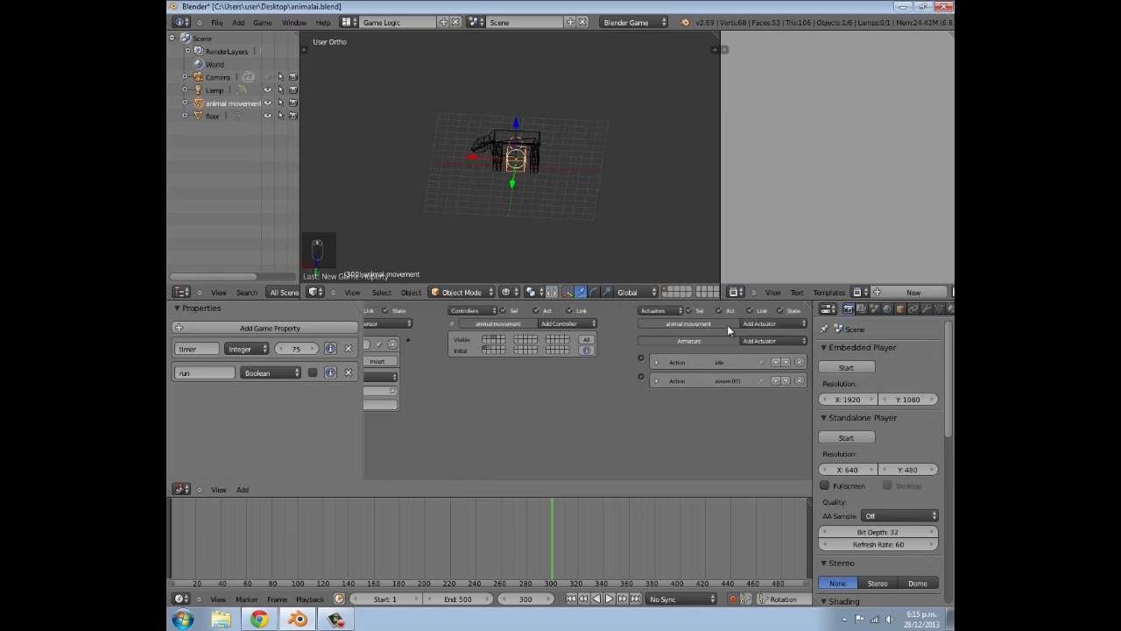
left_click(759, 323)
left_click(762, 432)
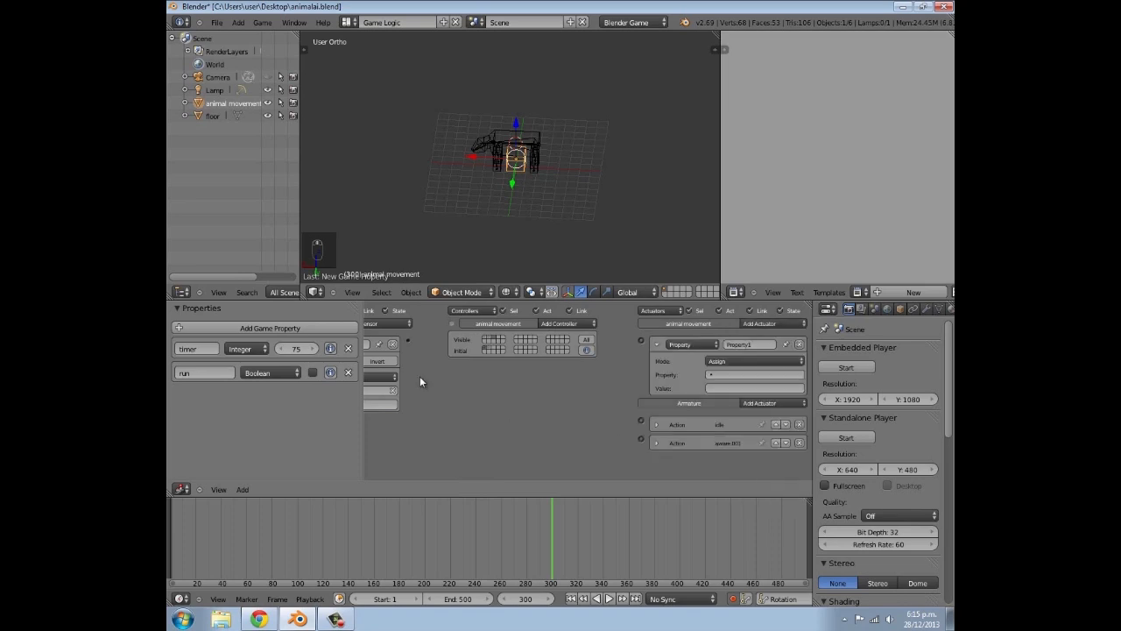
left_click_drag(407, 342, 561, 349)
left_click(558, 324)
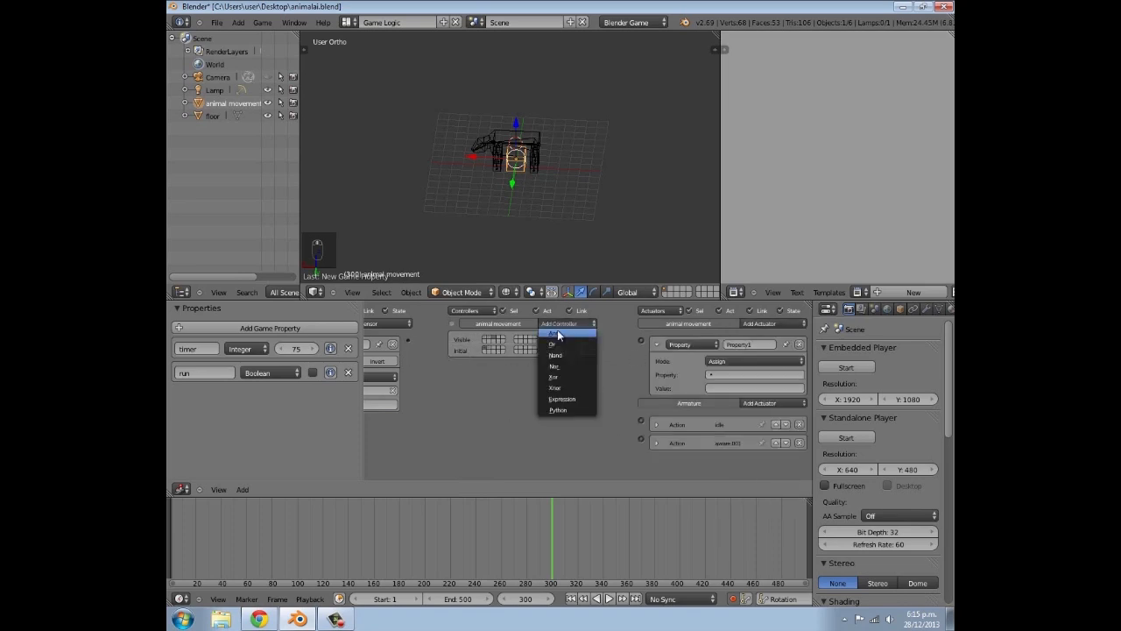
left_click(561, 335)
left_click_drag(407, 341, 452, 373)
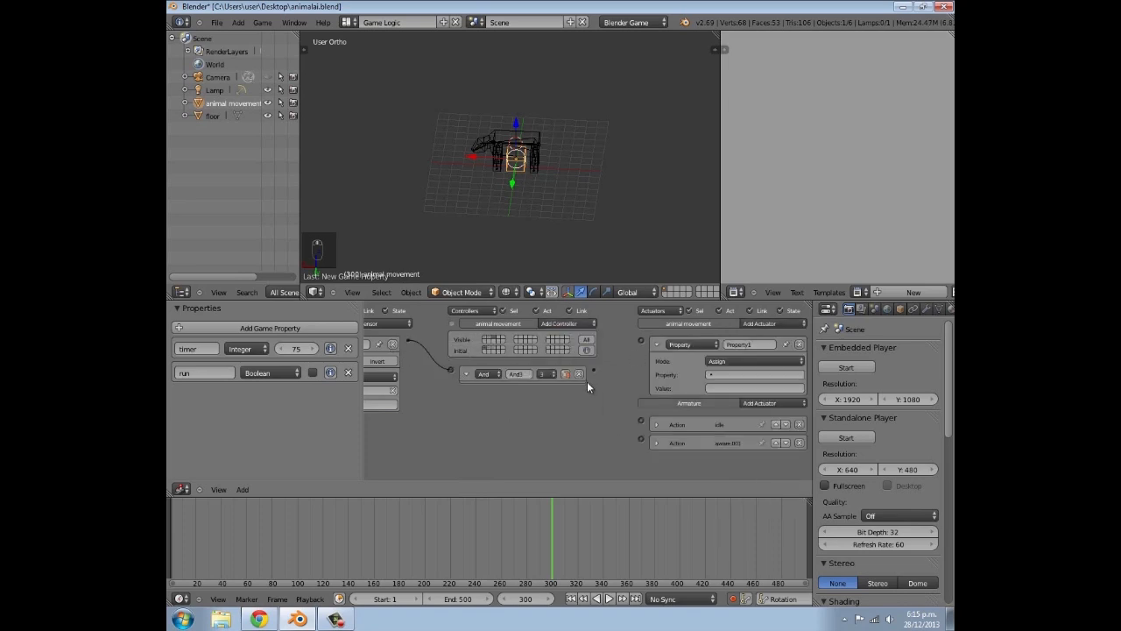
left_click_drag(641, 336, 641, 340)
Set the Property actuator to Add mode on the timer property with a value of 1
left_click(734, 375)
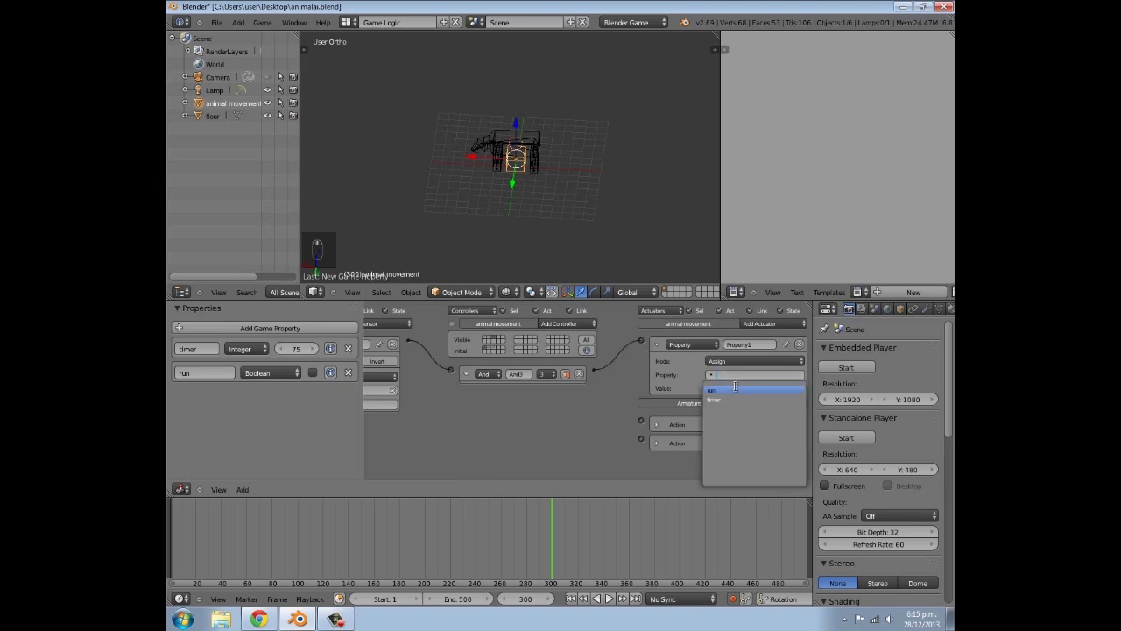
left_click(632, 404)
middle_click_drag(556, 398, 442, 411)
left_click(727, 374)
left_click(724, 361)
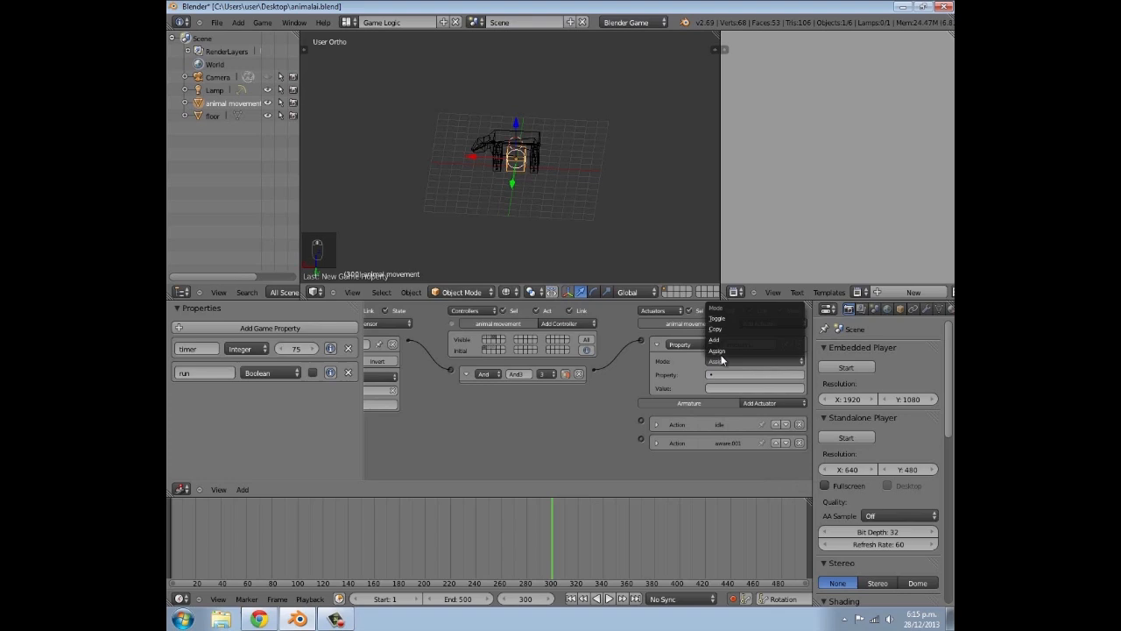
left_click(722, 341)
left_click(729, 374)
left_click(732, 394)
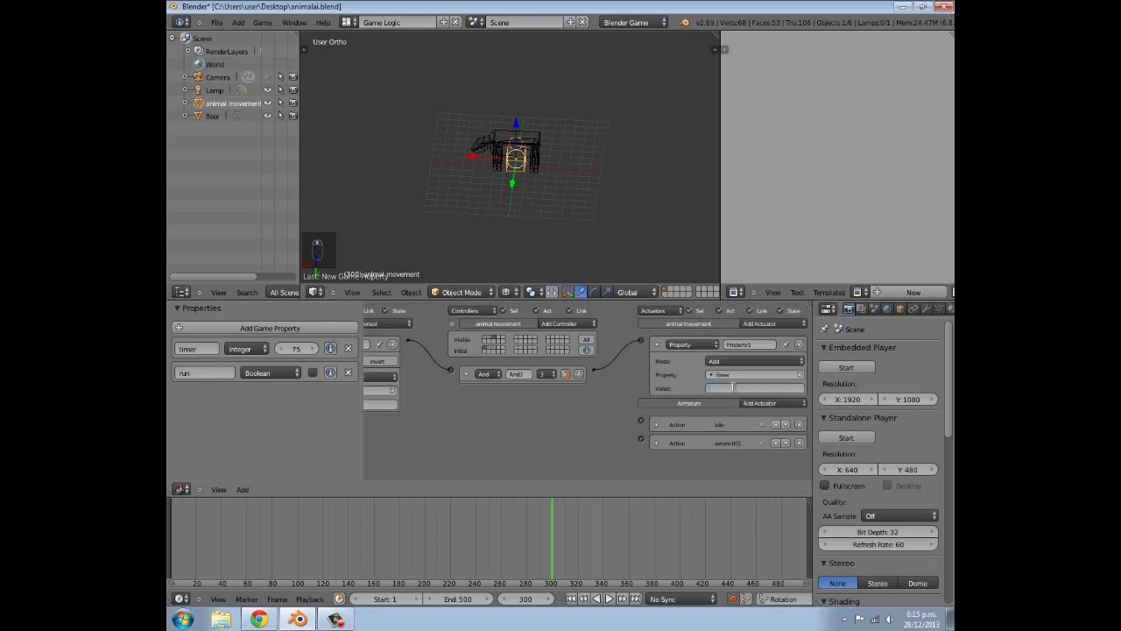
type("1")
key("Return")
Collapse the timer actuator, the And controller and the run sensor
left_click(659, 345)
middle_click_drag(391, 403, 515, 407)
left_click(376, 347)
left_click(376, 346)
left_click(591, 374)
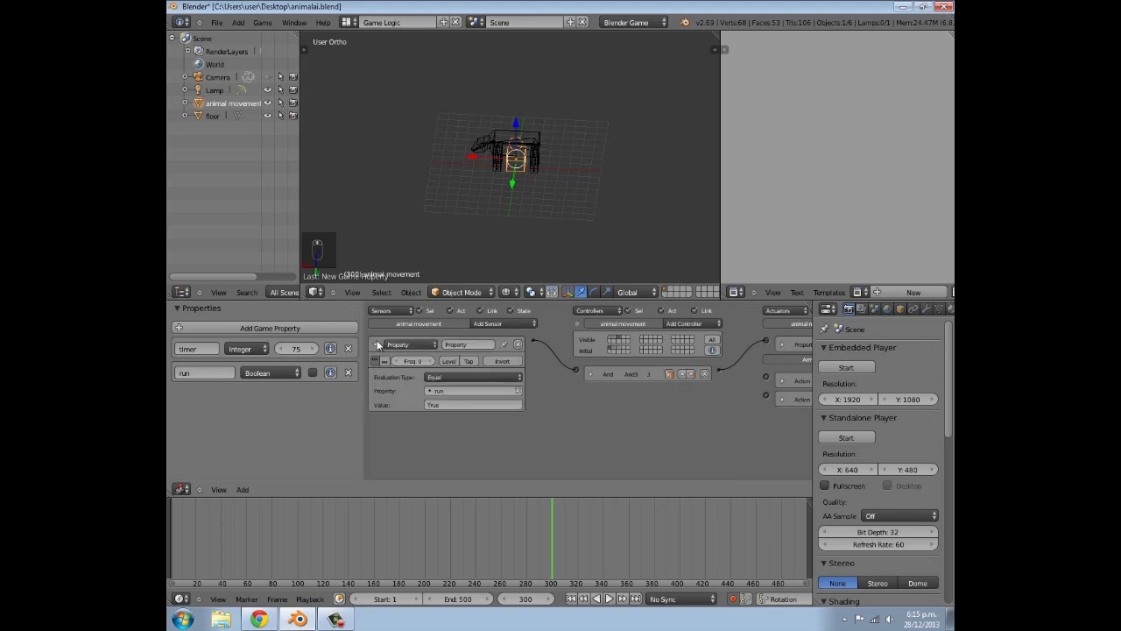
left_click(377, 345)
Add a second Property sensor that tests timer Equal to 0
middle_click_drag(609, 387, 515, 366)
middle_click_drag(368, 385, 491, 385)
left_click(476, 324)
left_click(494, 427)
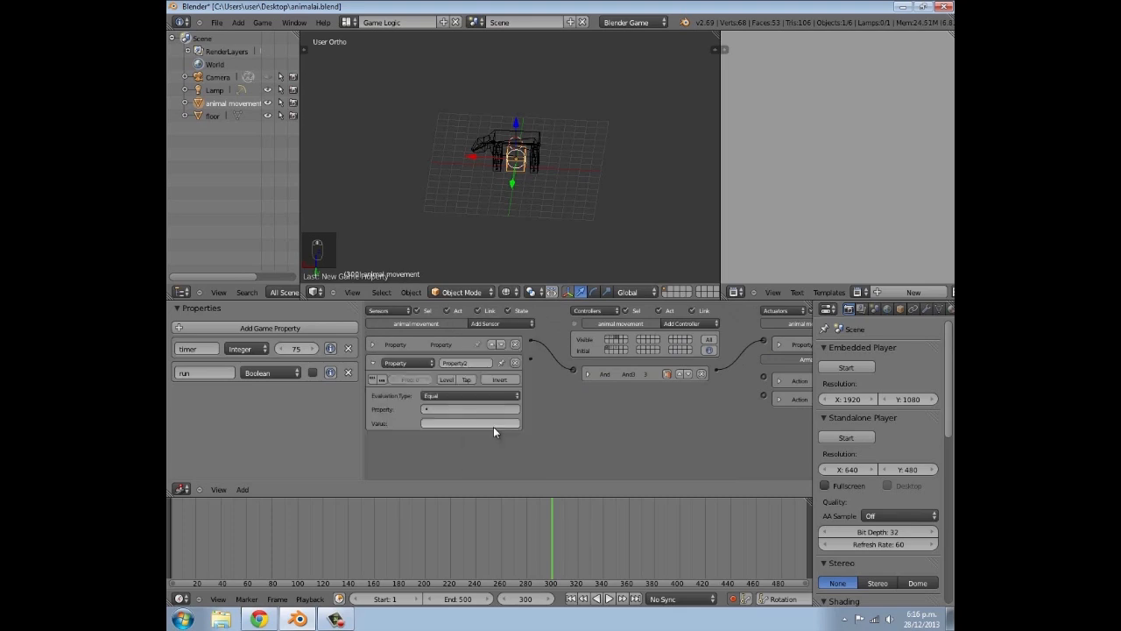
left_click(453, 412)
left_click(465, 427)
left_click(462, 423)
type("0")
key("Return")
Add a second And controller and a second Property actuator, and link the timer sensor through the controller to the actuator
scroll(561, 359, "right", 4, "ctrl")
left_click(614, 323)
left_click(610, 335)
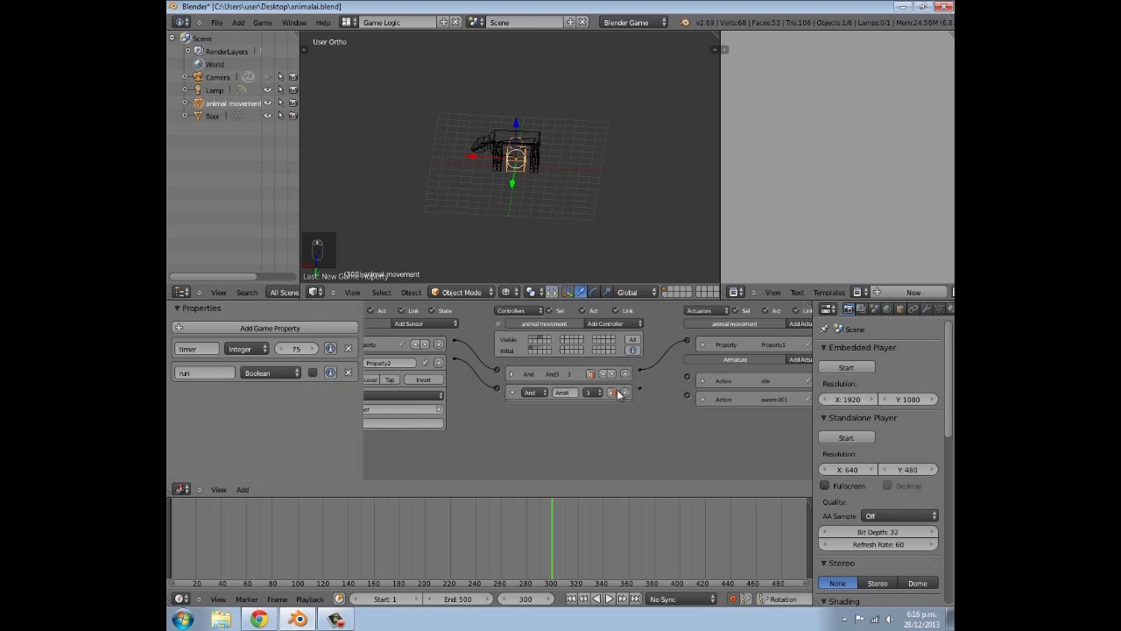
scroll(618, 395, "right", 2, "ctrl")
left_click(751, 322)
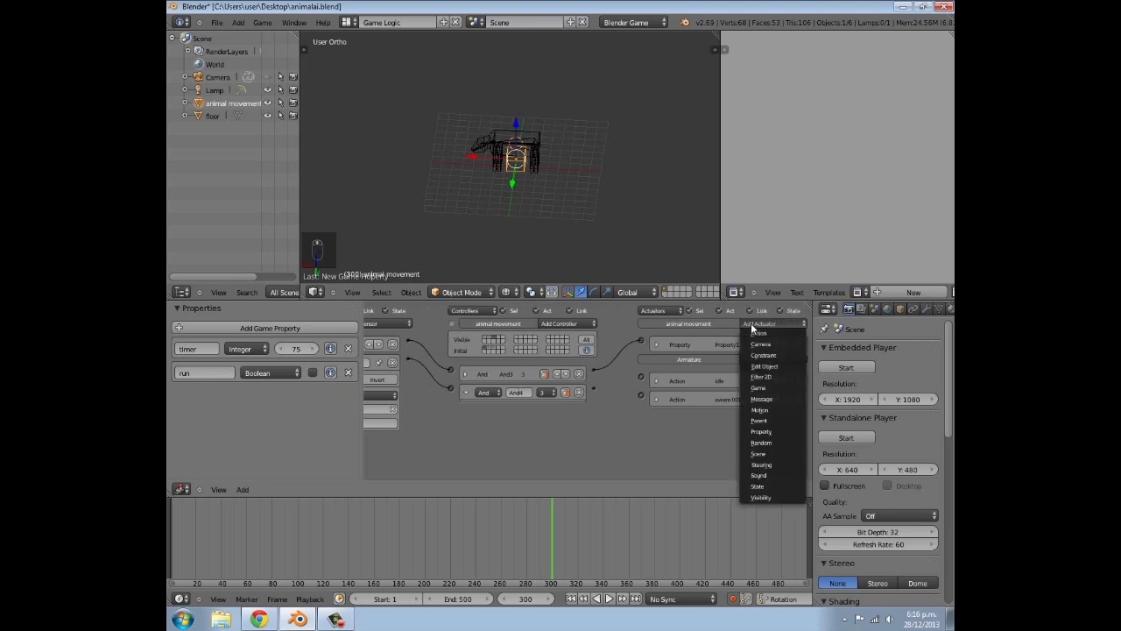
left_click(761, 431)
left_click_drag(596, 390, 641, 359)
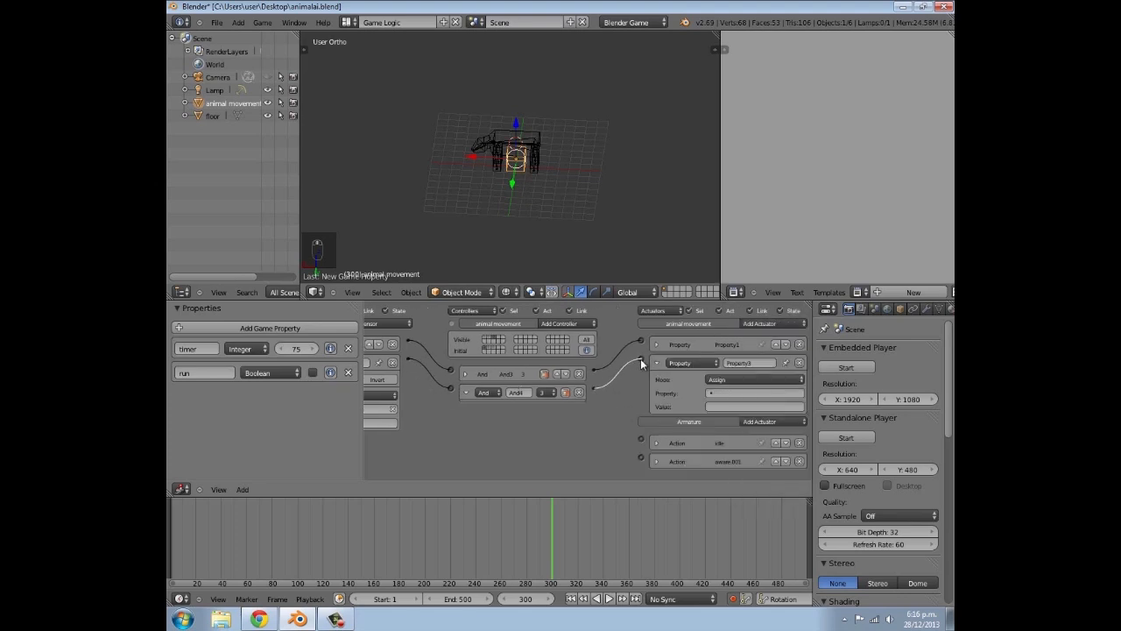
Choose the game property that the second Property actuator assigns, and collapse that actuator
scroll(465, 427, "left", 5, "ctrl")
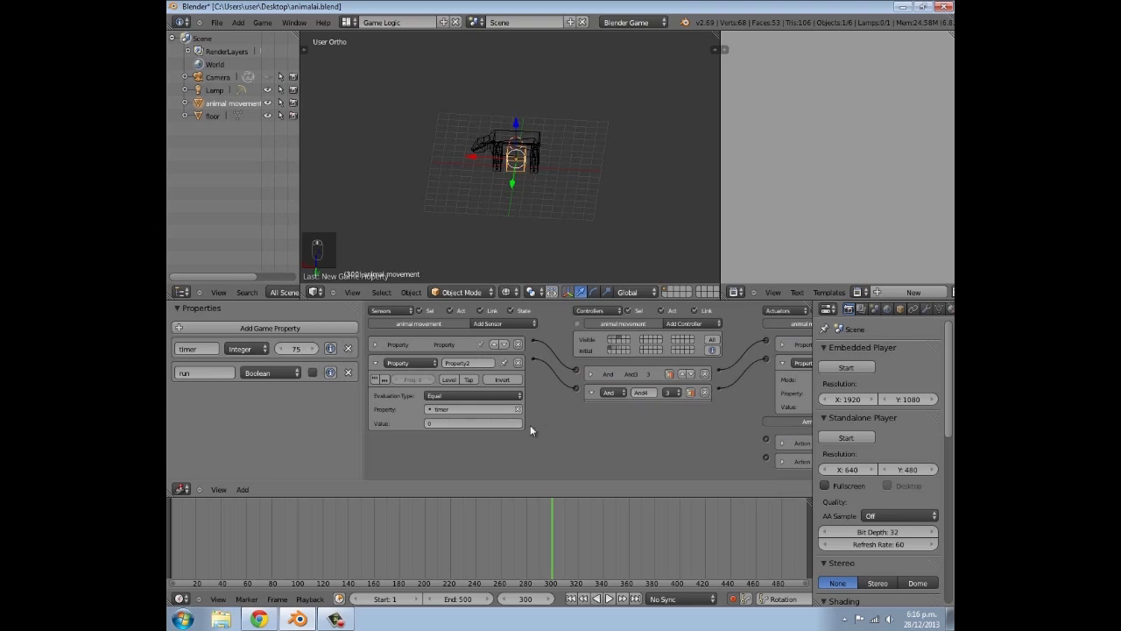
scroll(665, 399, "right", 5, "ctrl")
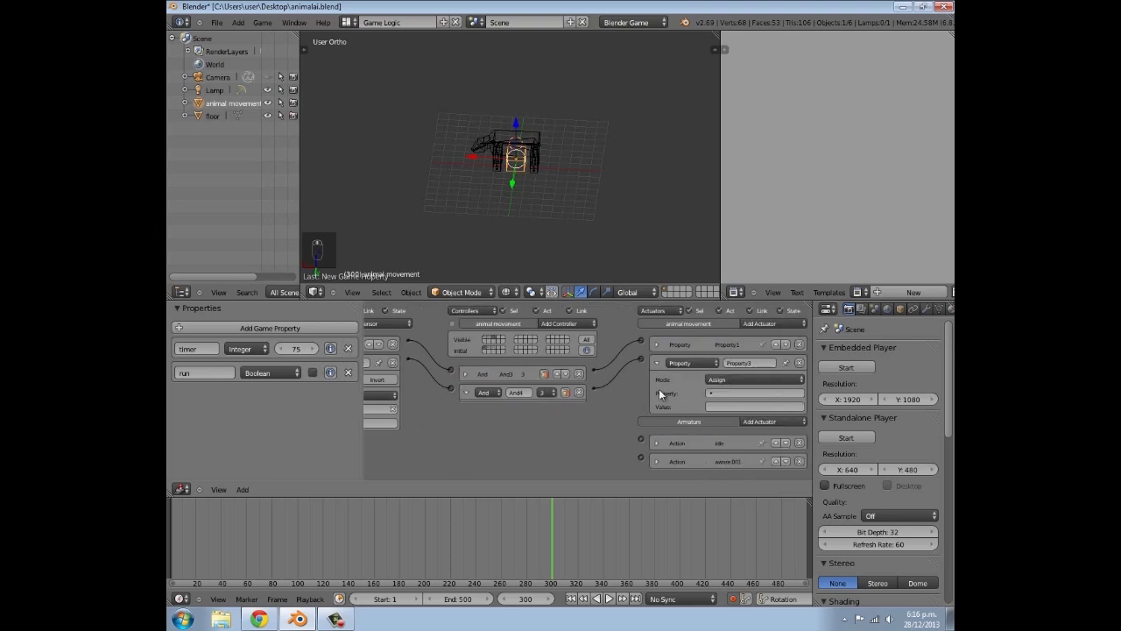
left_click(736, 393)
left_click(734, 409)
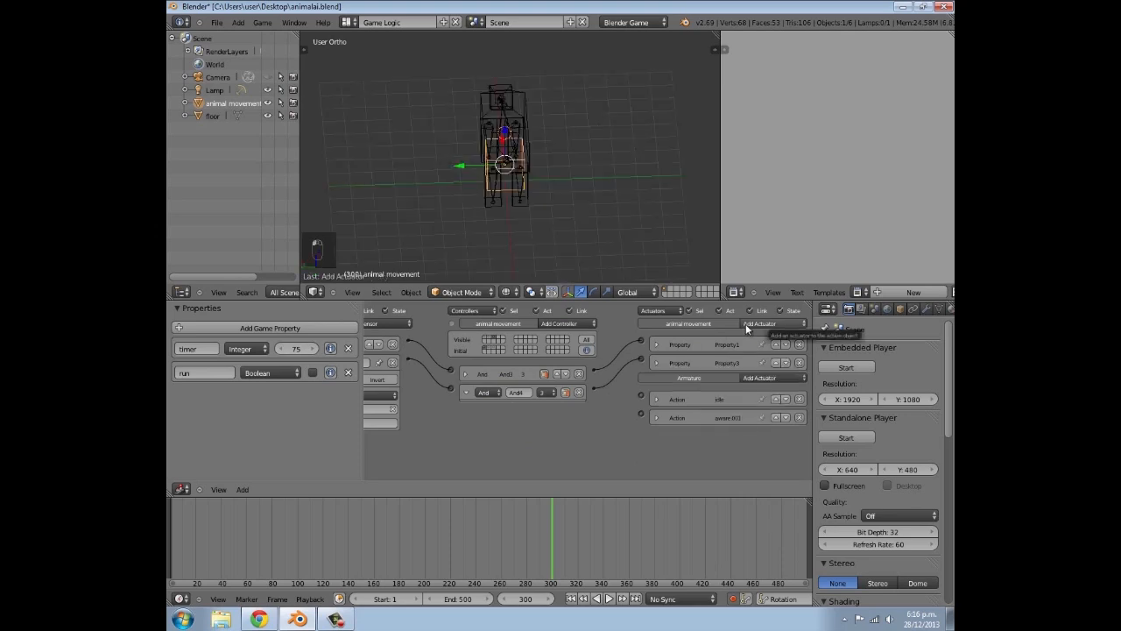
Add an Edit Object actuator and a Motion actuator to animal movement, and set the Edit Object type to Track to
left_click(746, 324)
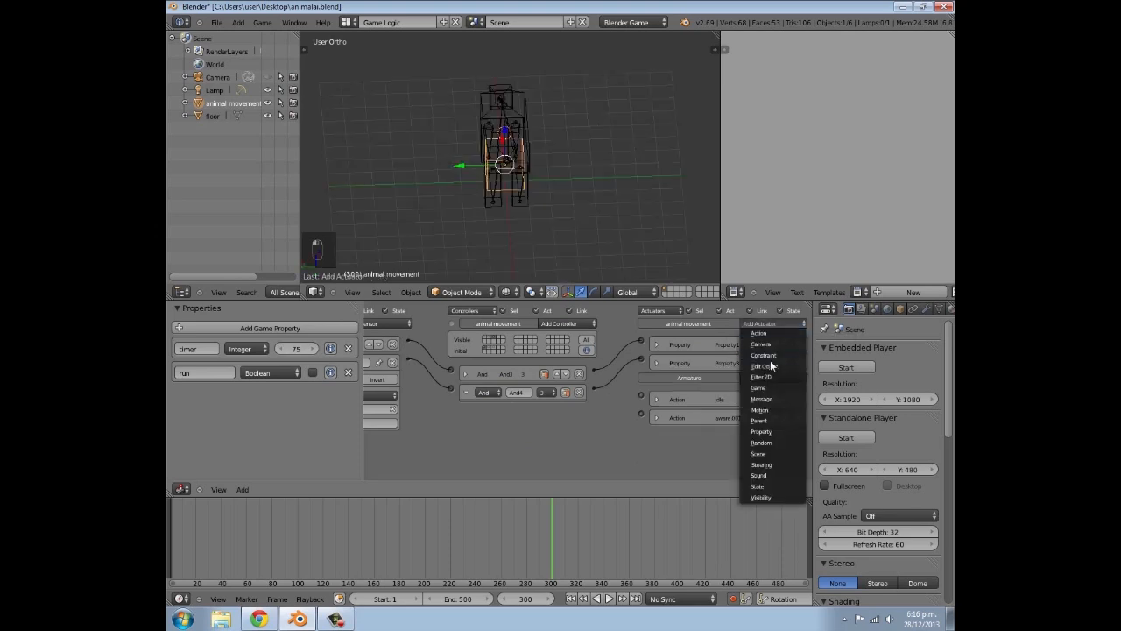
left_click(765, 366)
left_click(753, 325)
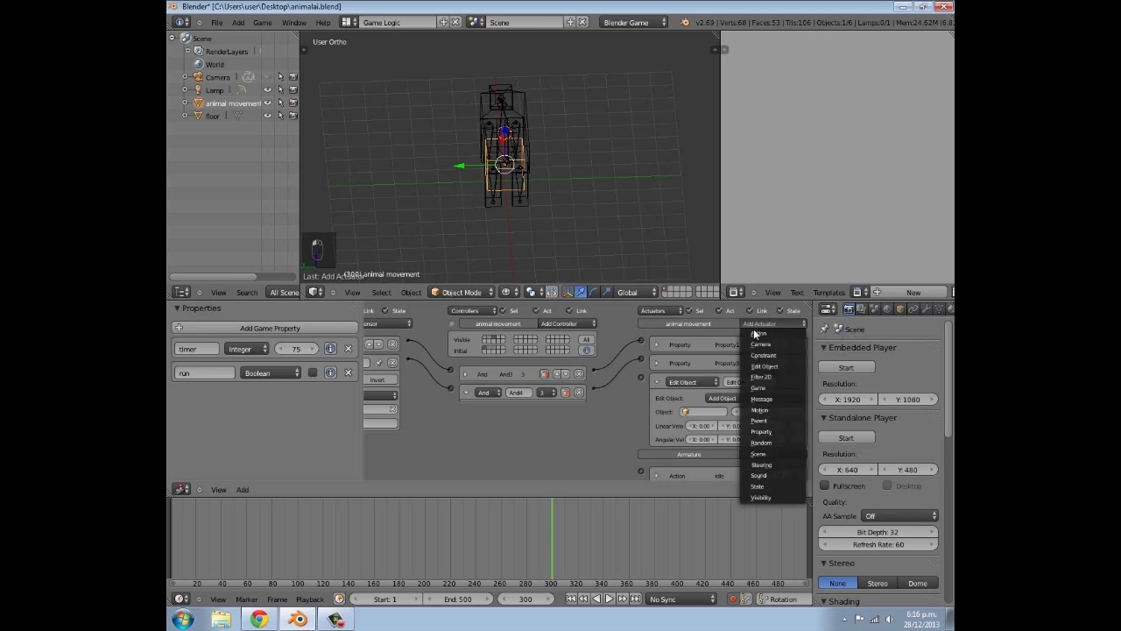
left_click(758, 411)
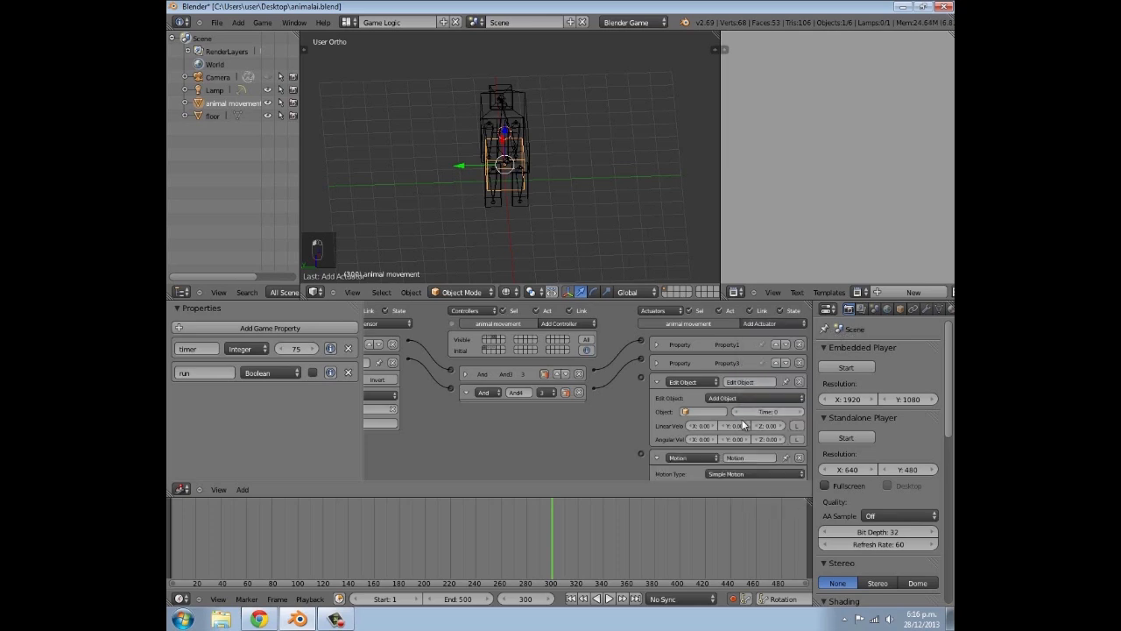
left_click(720, 398)
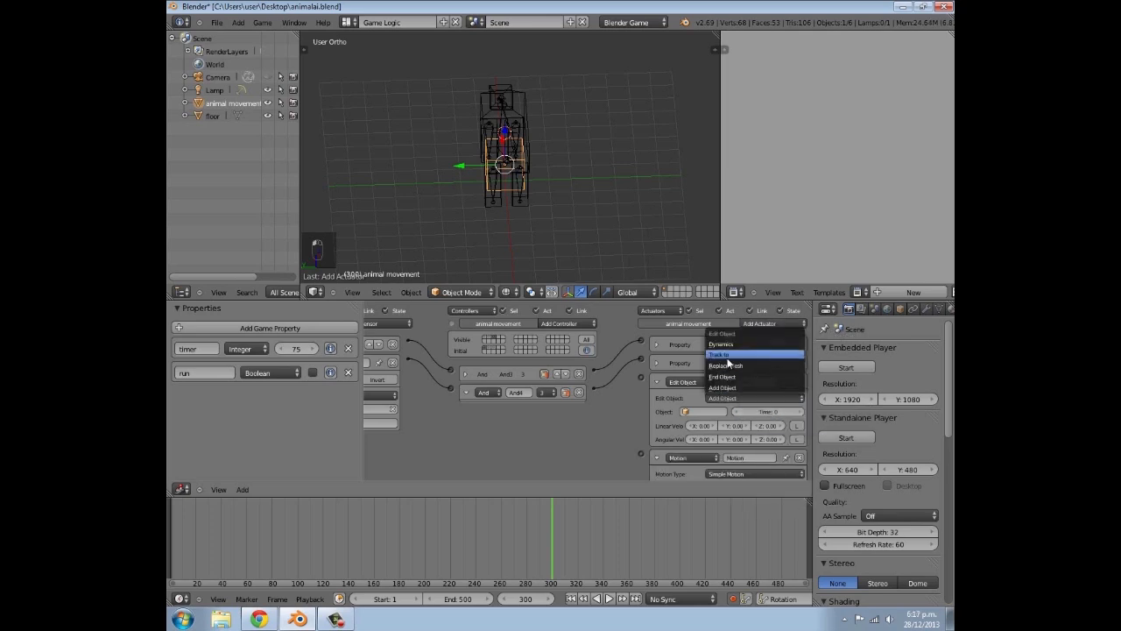
left_click(723, 360)
left_click(710, 412)
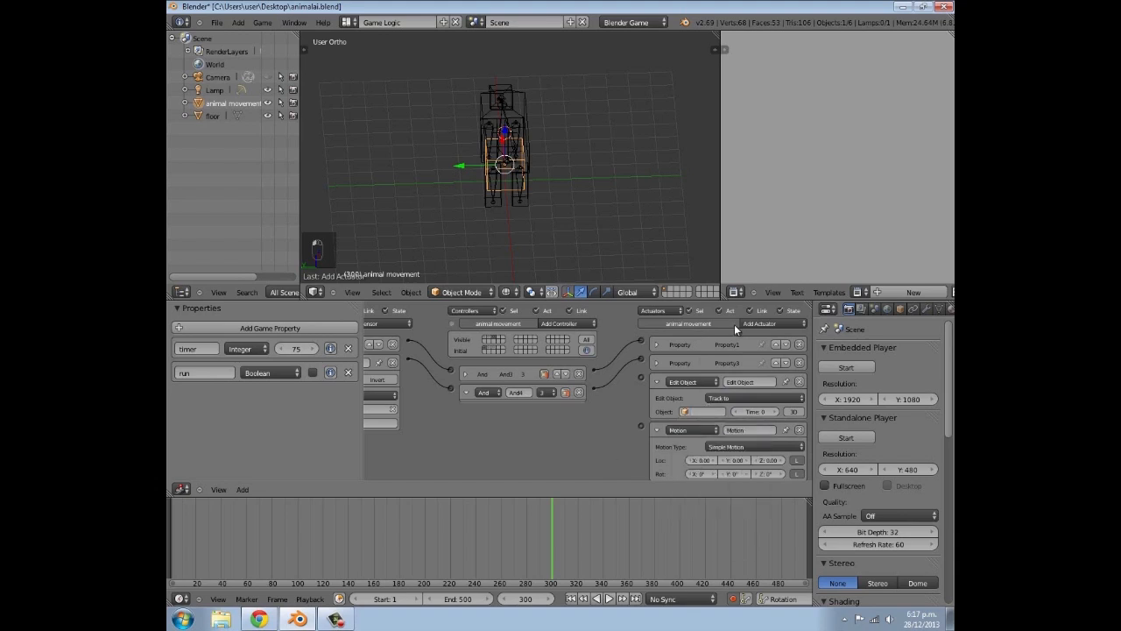
Check the run sensor, and link its And controller to the Track to and Motion actuators
middle_click_drag(559, 416, 678, 385)
left_click(374, 347)
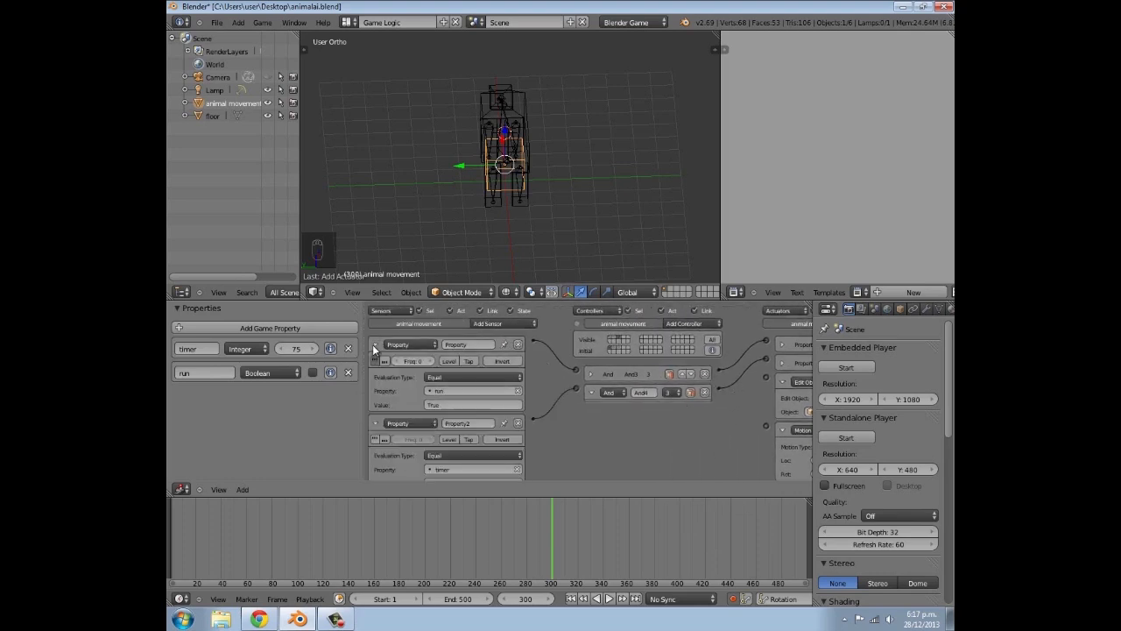
left_click(374, 348)
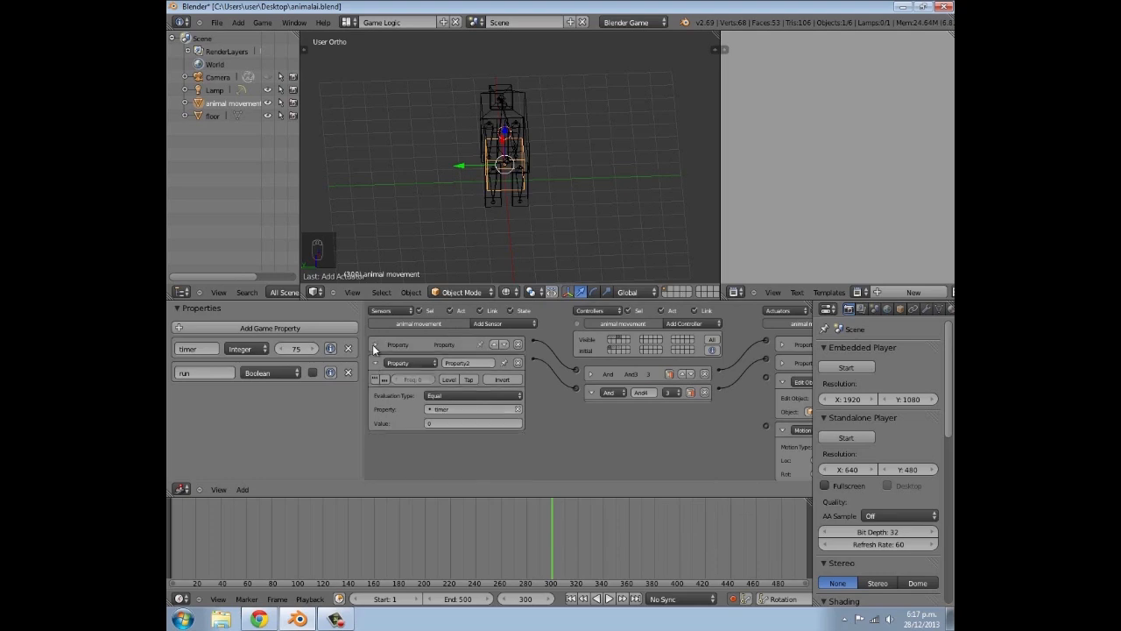
scroll(645, 385, "down", 2, "ctrl")
left_click_drag(691, 378, 651, 391)
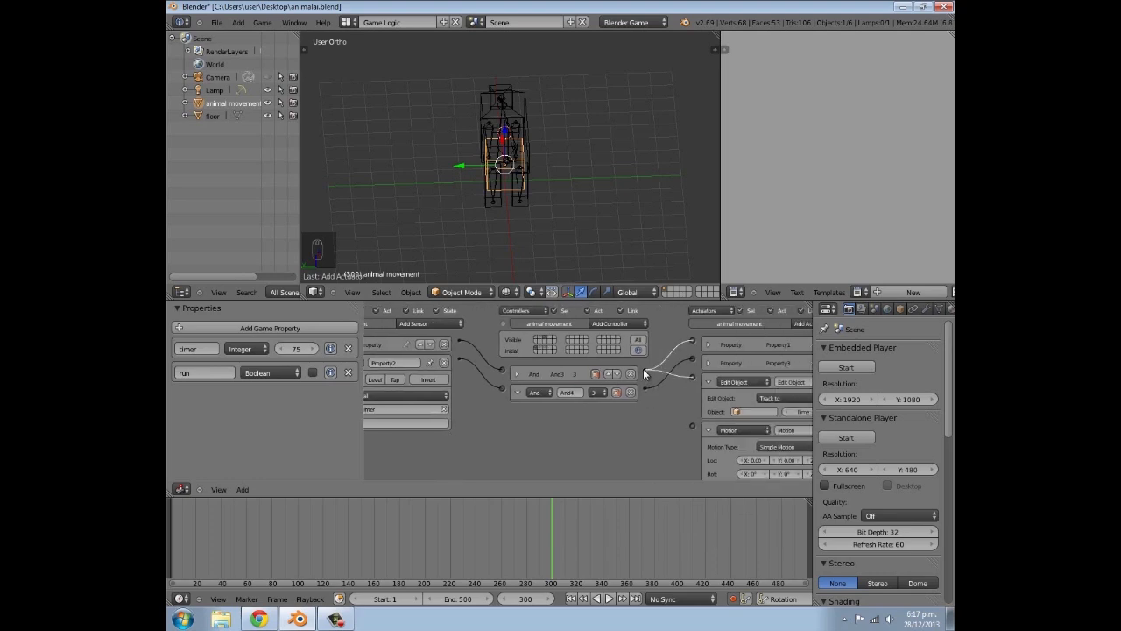
middle_click_drag(696, 427, 644, 391)
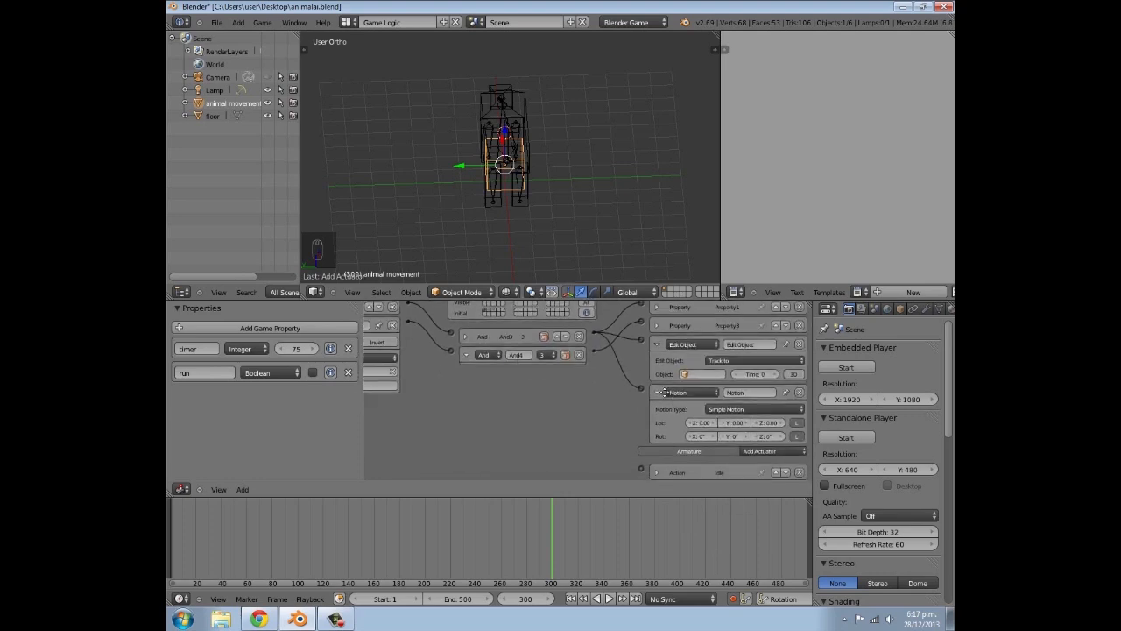
Set the physics type of animal movement to Character and enable Actor and Box Collision Bounds
scroll(657, 386, "down", 1)
middle_click_drag(505, 174, 550, 160)
scroll(928, 309, "down", 2)
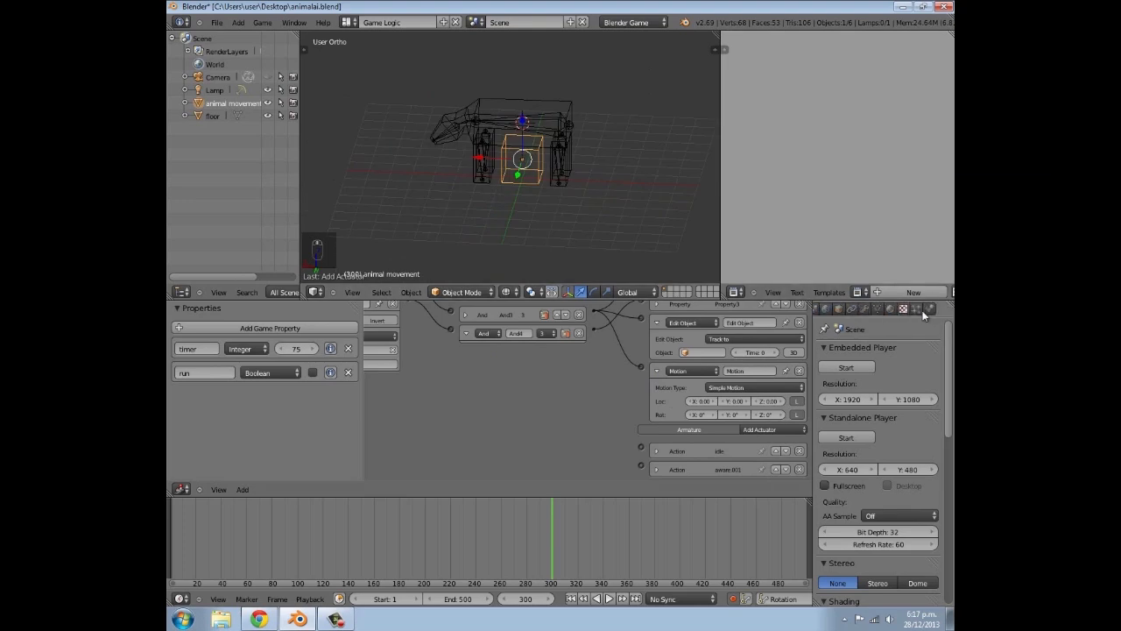
left_click(904, 310)
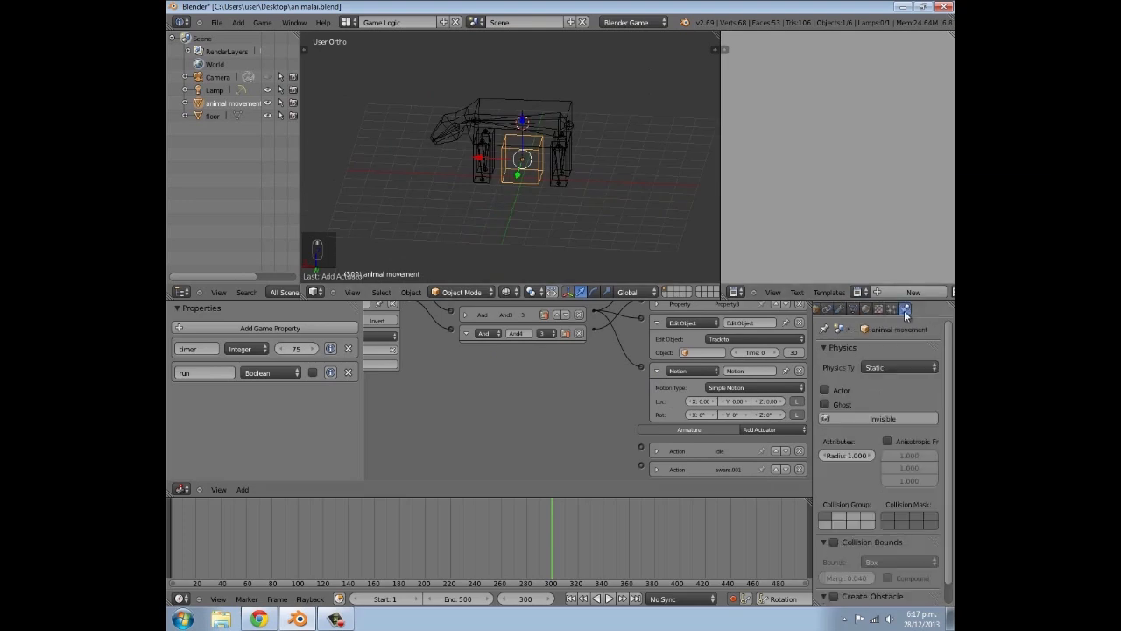
left_click(875, 367)
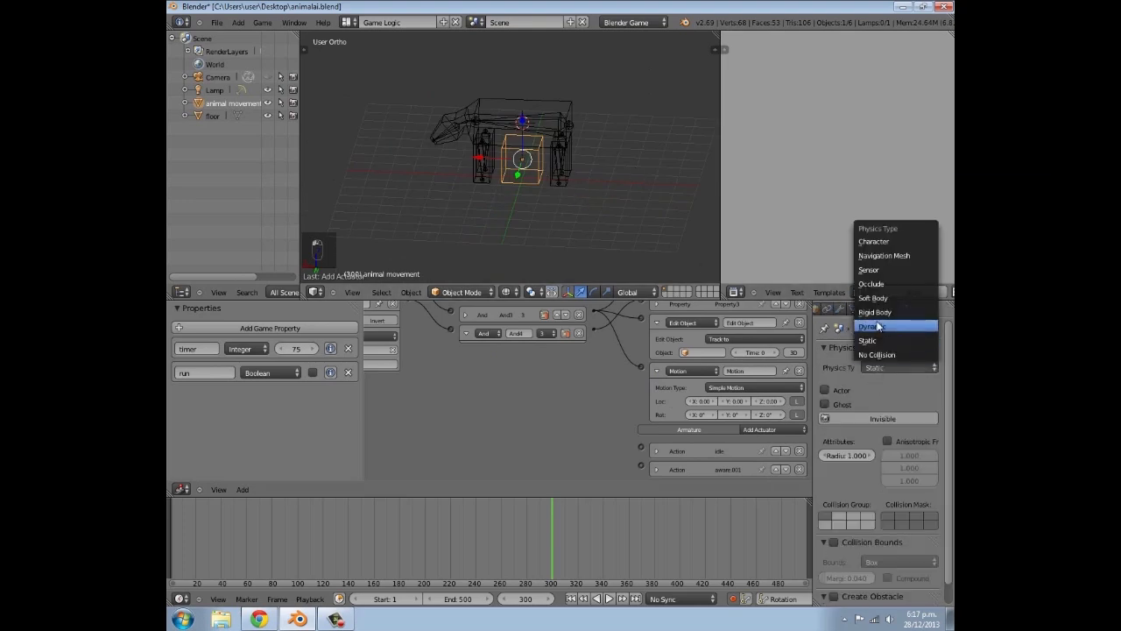
left_click(884, 241)
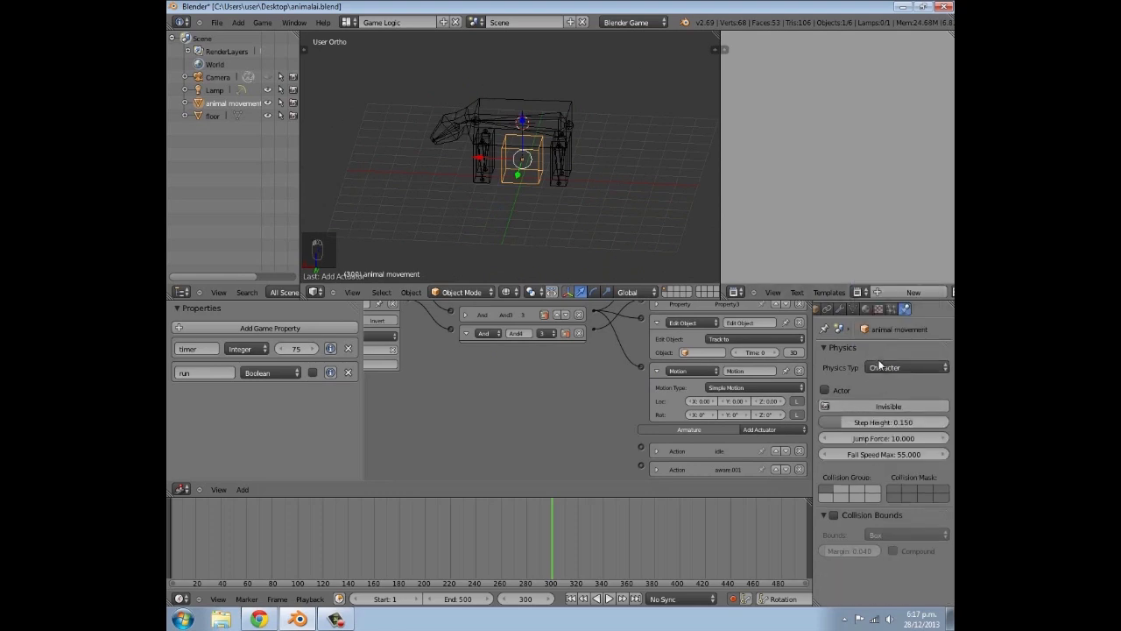
left_click(876, 367)
left_click(883, 242)
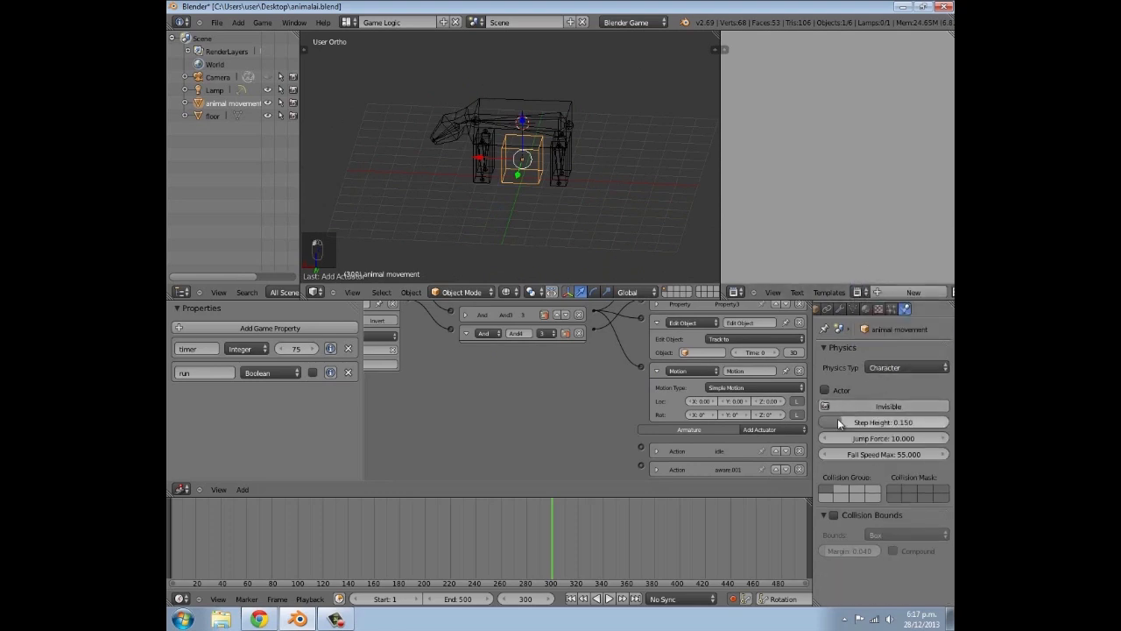
left_click(826, 389)
left_click(832, 515)
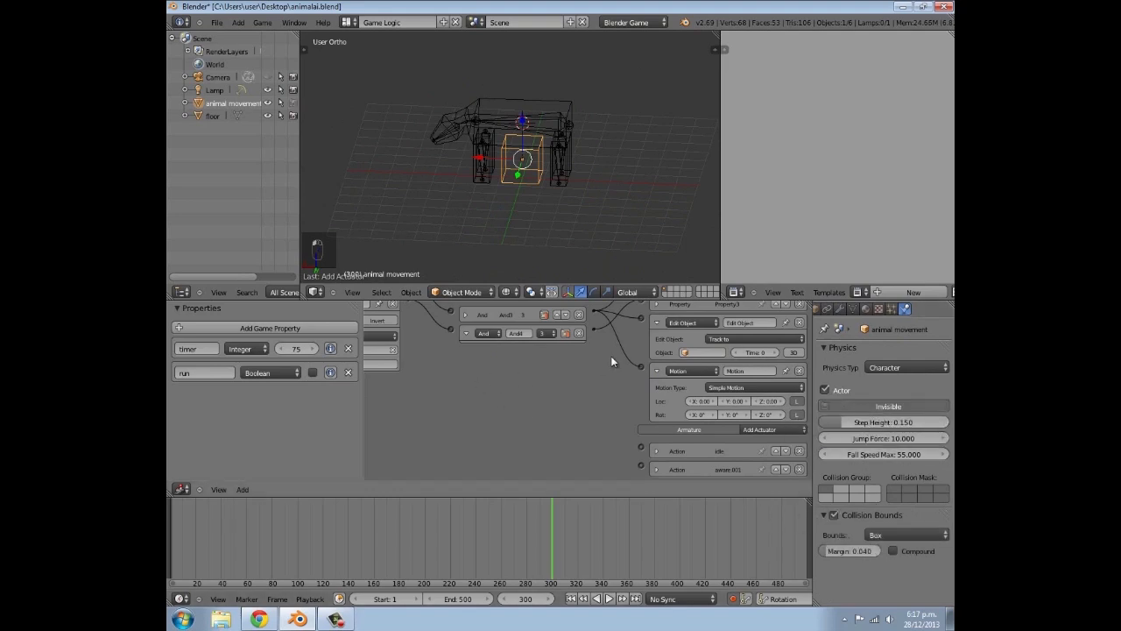
Collapse the open Motion and Edit Object actuators, the And controller and the timer sensor of animal movement
scroll(533, 389, "up", 2)
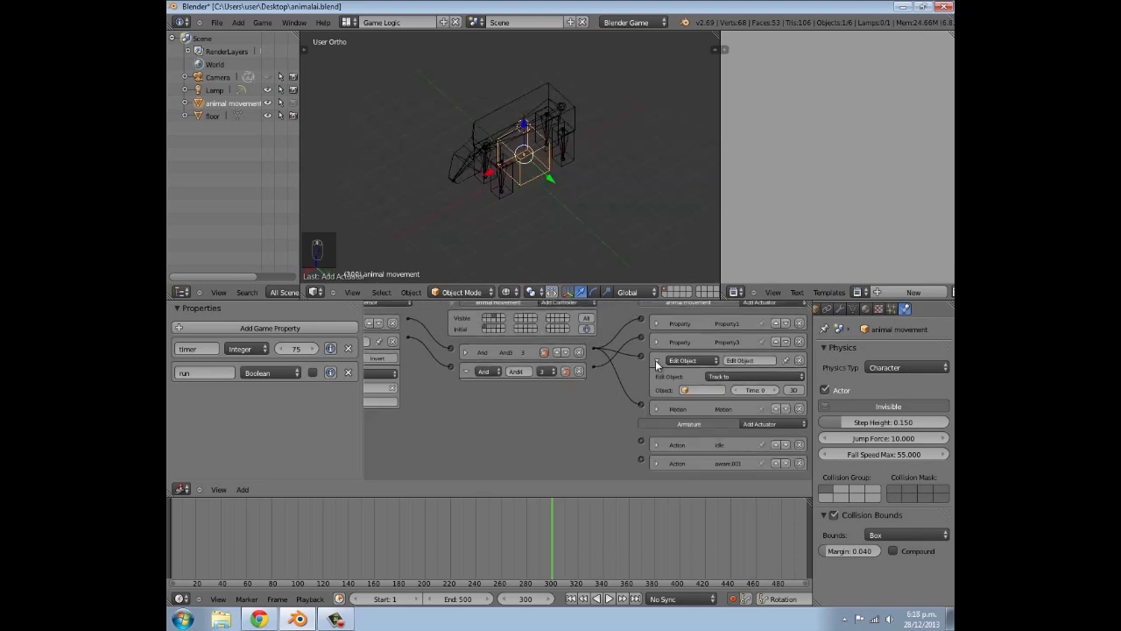
left_click(656, 358)
scroll(579, 368, "up", 1)
left_click(464, 393)
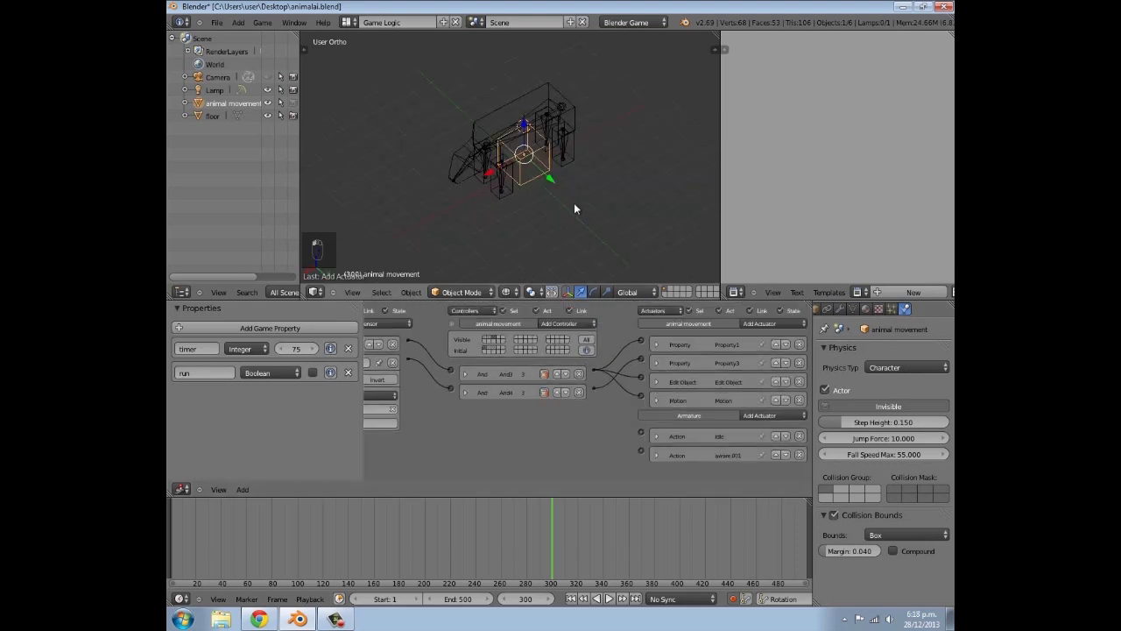
scroll(574, 211, "down", 3)
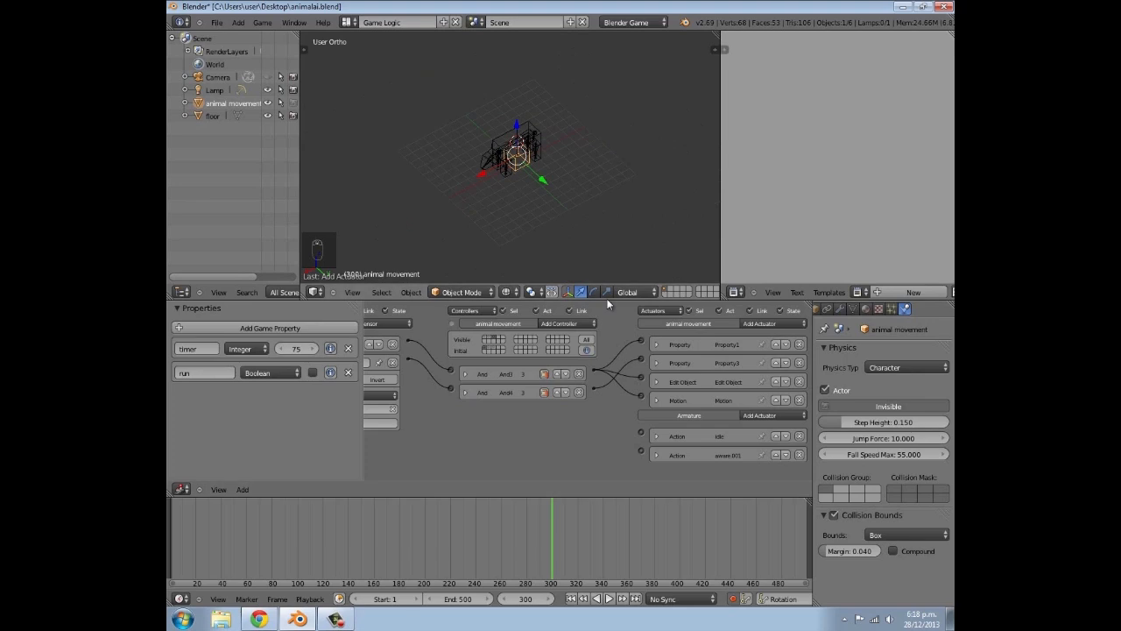
scroll(503, 447, "left", 4, "ctrl")
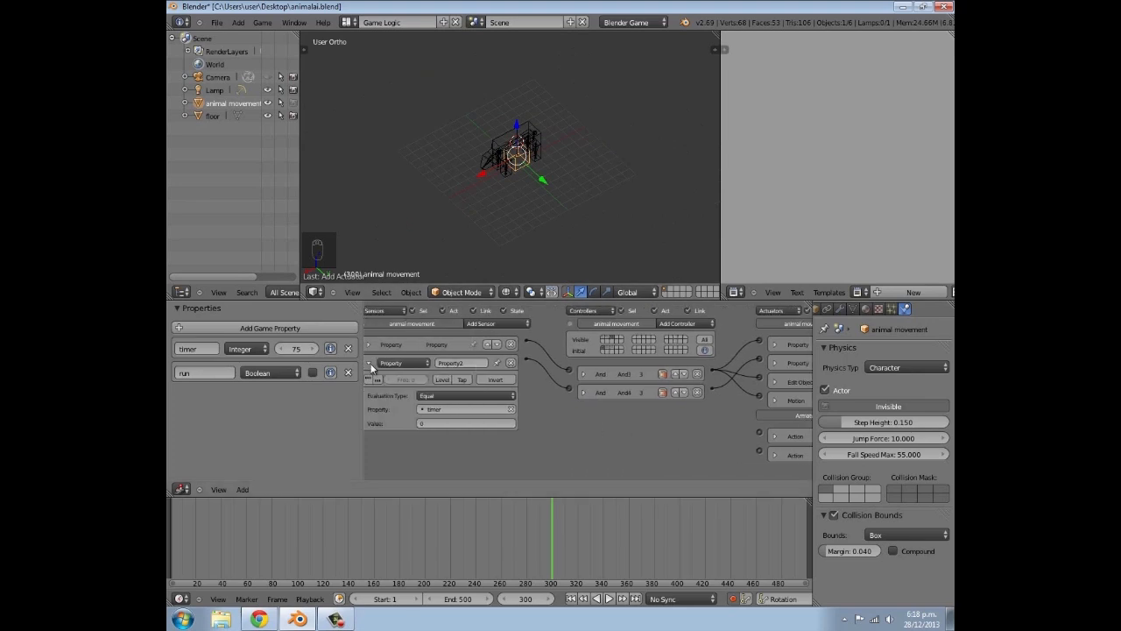
left_click(369, 362)
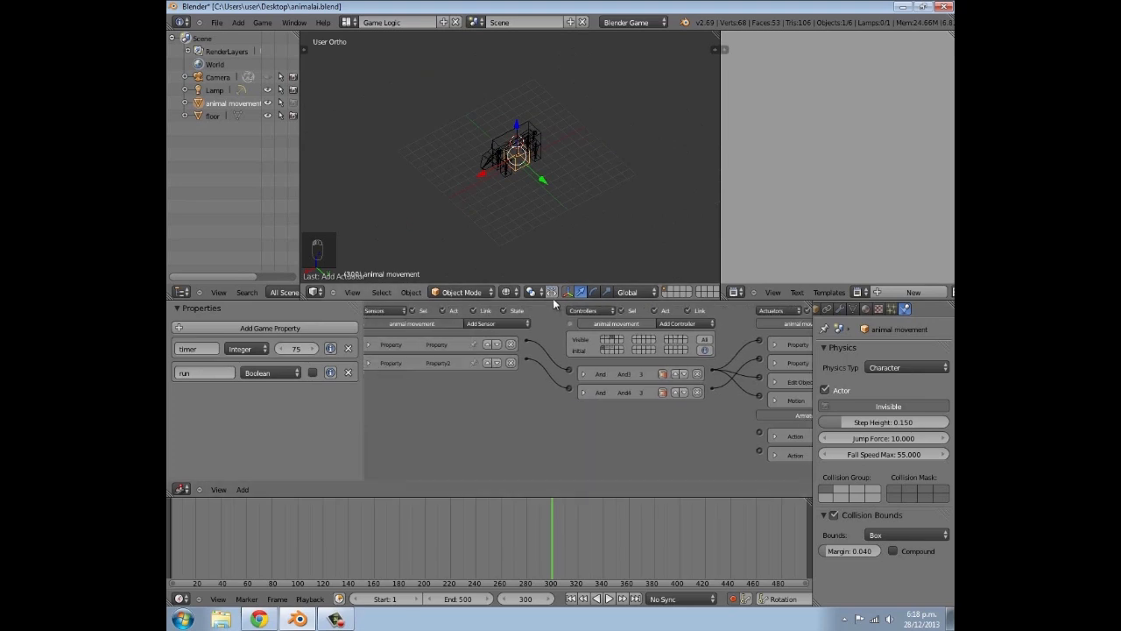
Snap the 3D cursor to the center of the scene and add a cube mesh there
left_click_drag(553, 299, 550, 454)
middle_click_drag(546, 372, 549, 239)
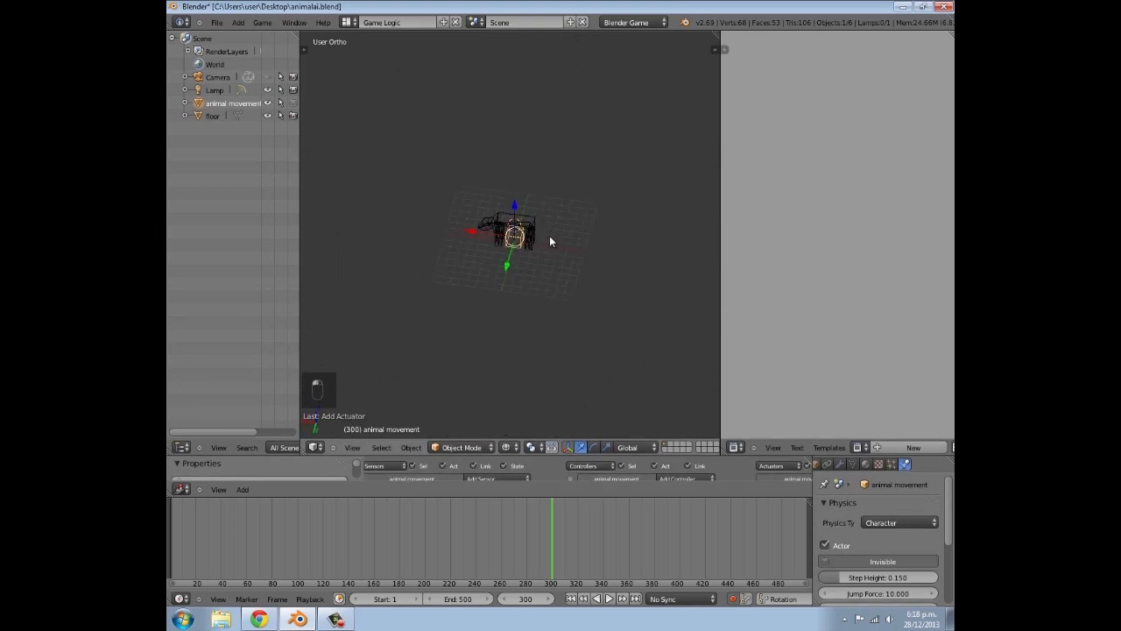
key("shift+s")
left_click(552, 252)
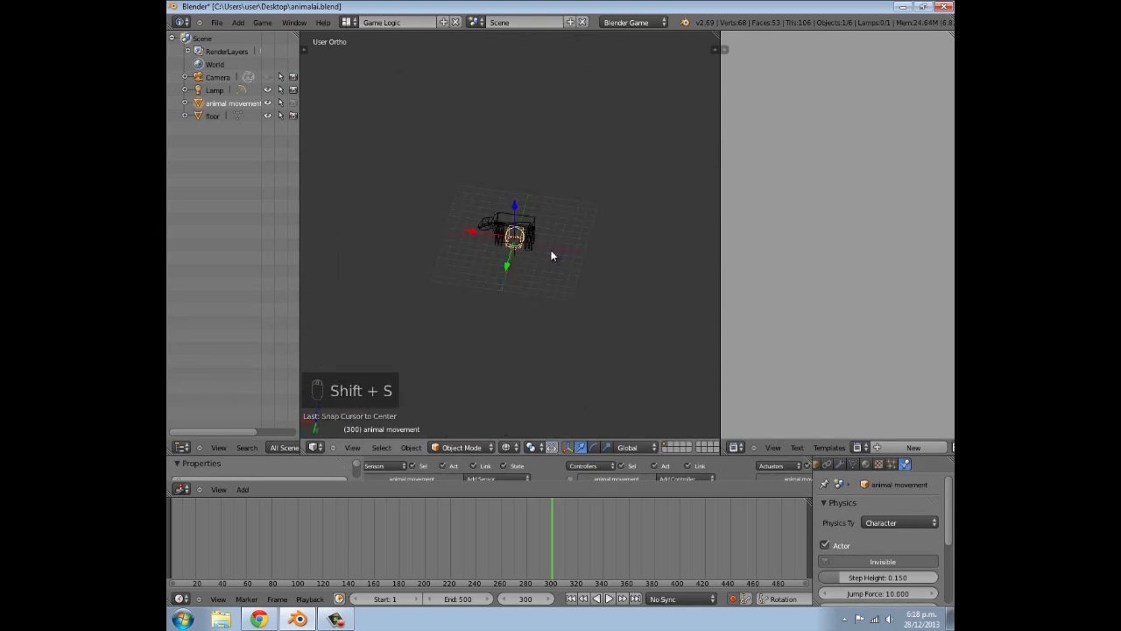
key("shift+a")
mouse_move(552, 254)
left_click(603, 264)
Move the cube along the X axis until it lies beyond the grid behind the animal, and switch the viewport to solid shading
left_click_drag(467, 235, 579, 251)
middle_click_drag(579, 251, 476, 282)
scroll(476, 282, "down", 4)
key("z")
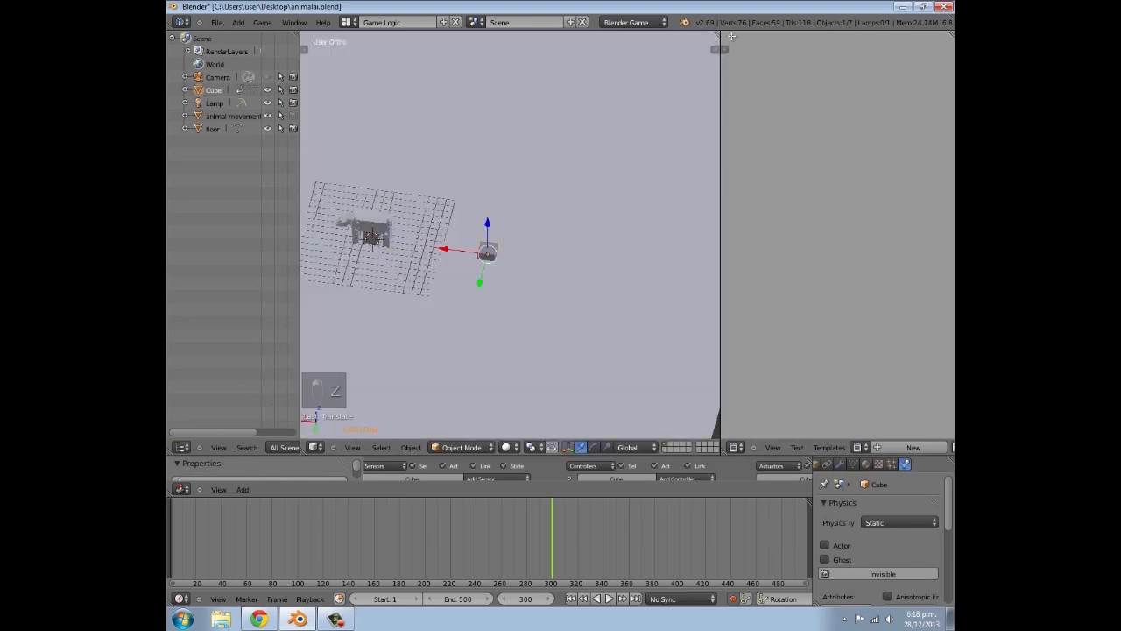
Merge the empty text editor area into the 3D viewport and raise the cube along the Z axis
left_click_drag(732, 36, 768, 52)
scroll(696, 201, "down", 4)
middle_click_drag(696, 201, 651, 210)
scroll(651, 211, "up", 3)
key("g")
key("z")
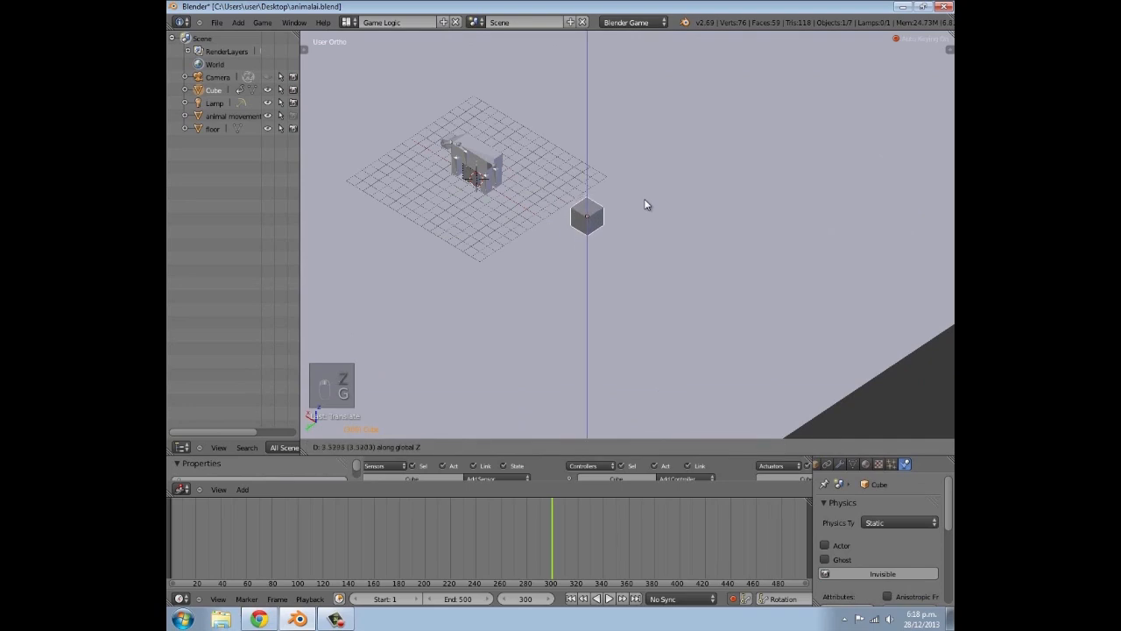
left_click(646, 207)
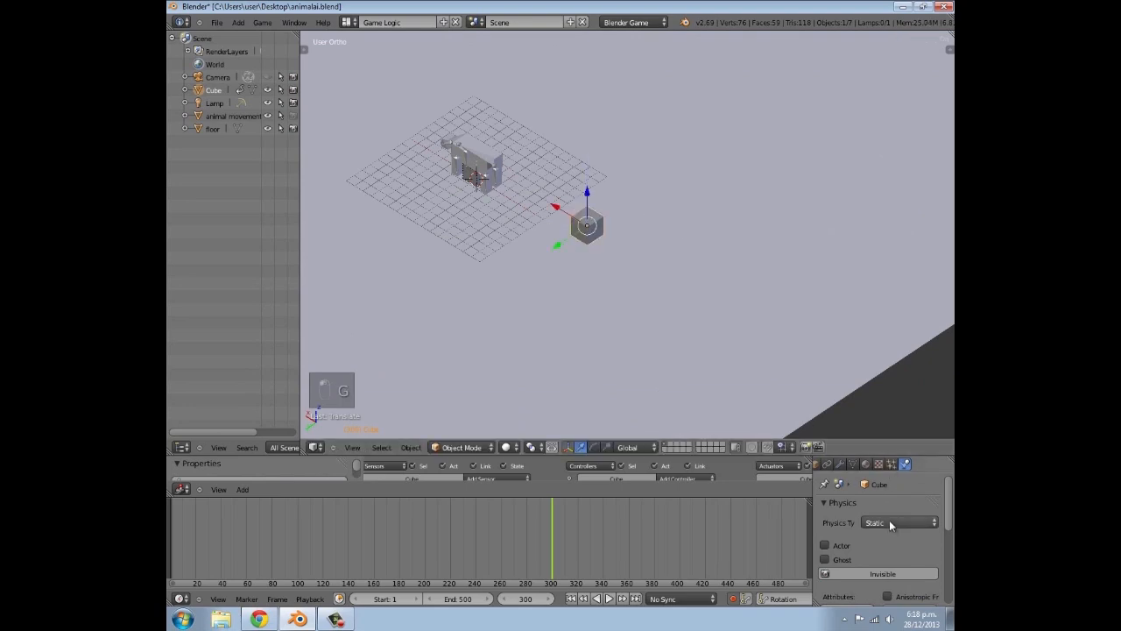
left_click(889, 523)
left_click(890, 477)
scroll(858, 536, "down", 5)
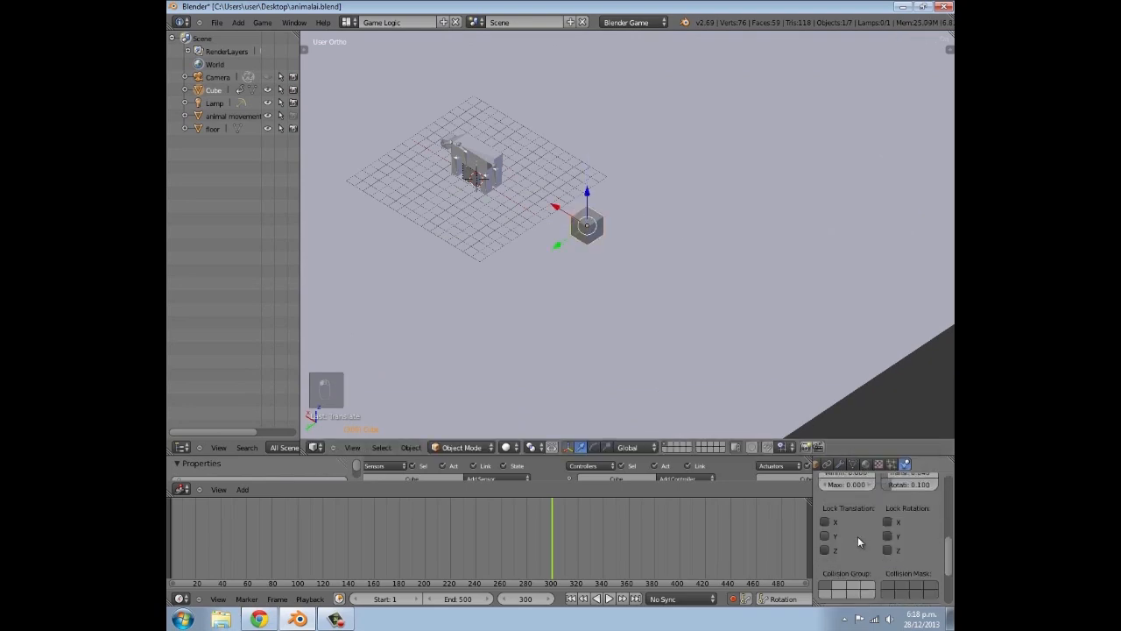
scroll(853, 539, "up", 5)
Set the cube's physics type to Character and enable Actor and Box Collision Bounds
left_click(882, 522)
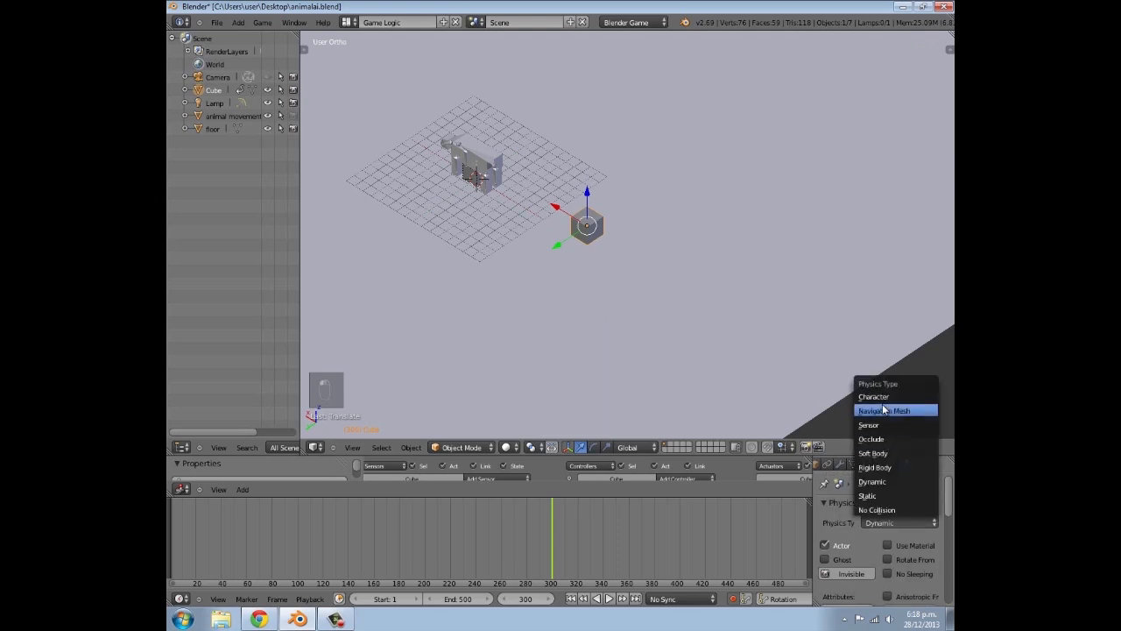
left_click(873, 396)
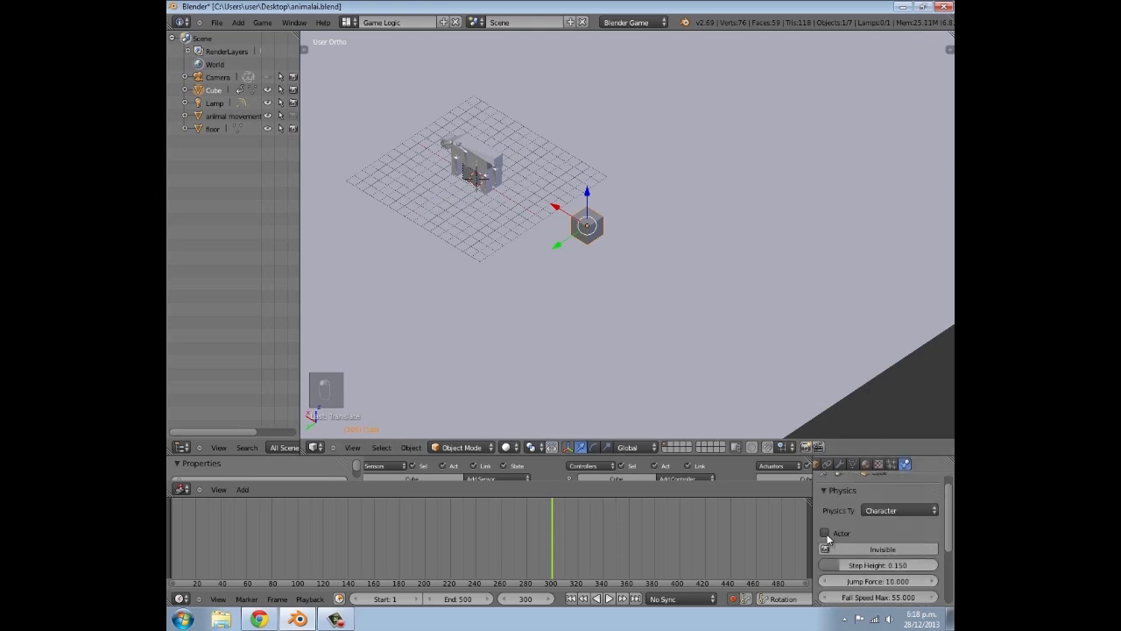
scroll(863, 555, "down", 3)
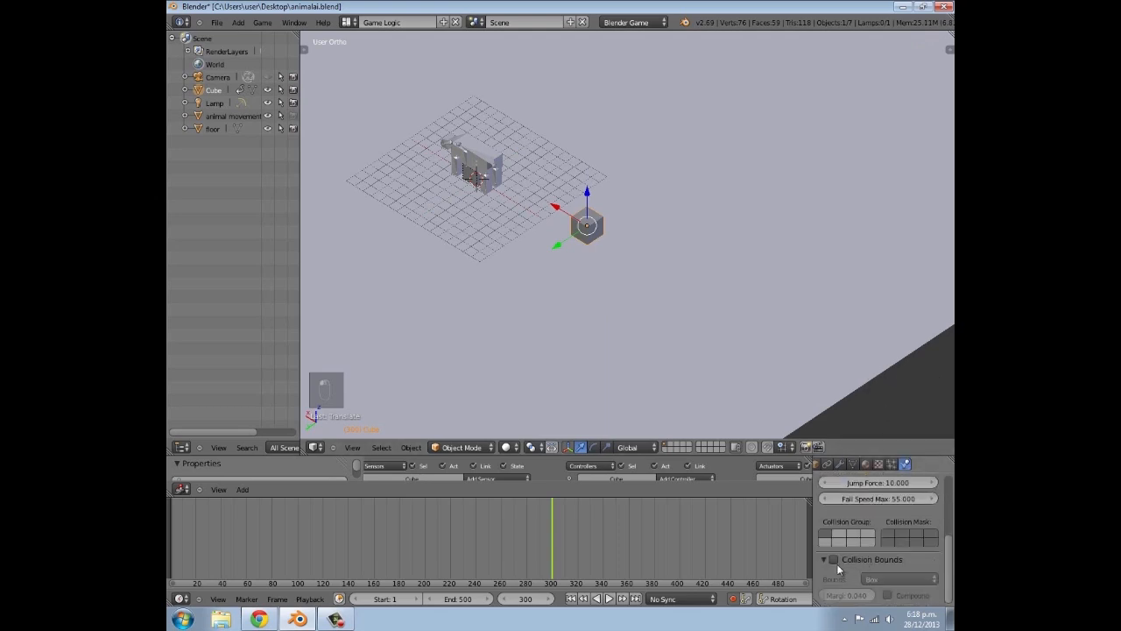
left_click(834, 559)
Enlarge the logic editor and add five Keyboard sensors to the cube
left_click_drag(602, 455, 589, 347)
left_click(517, 370)
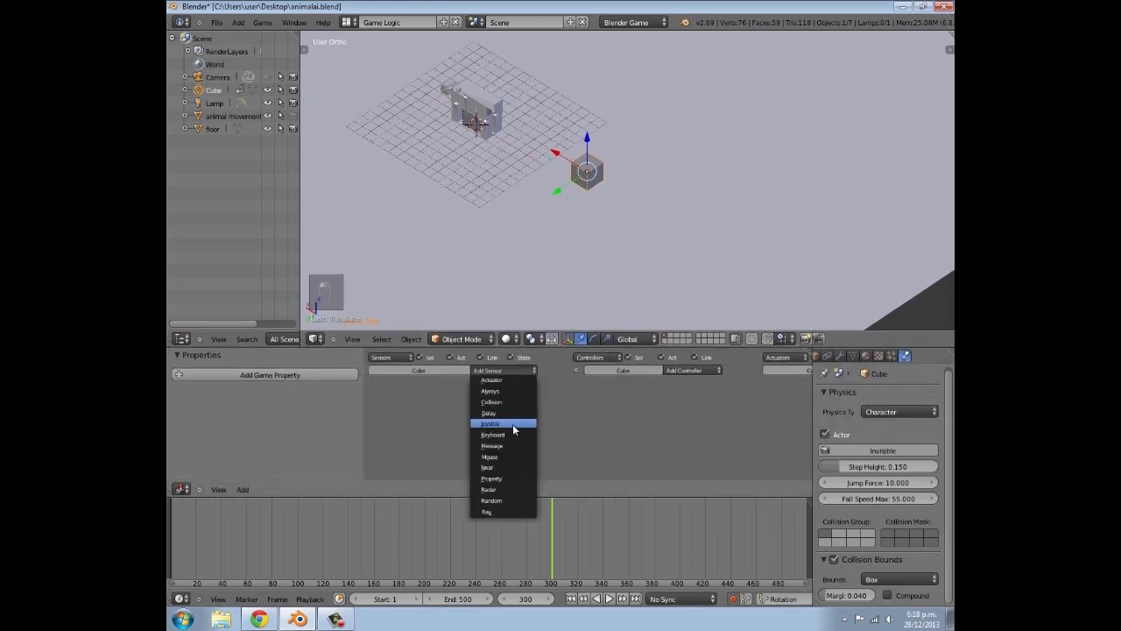
left_click(512, 433)
left_click(493, 372)
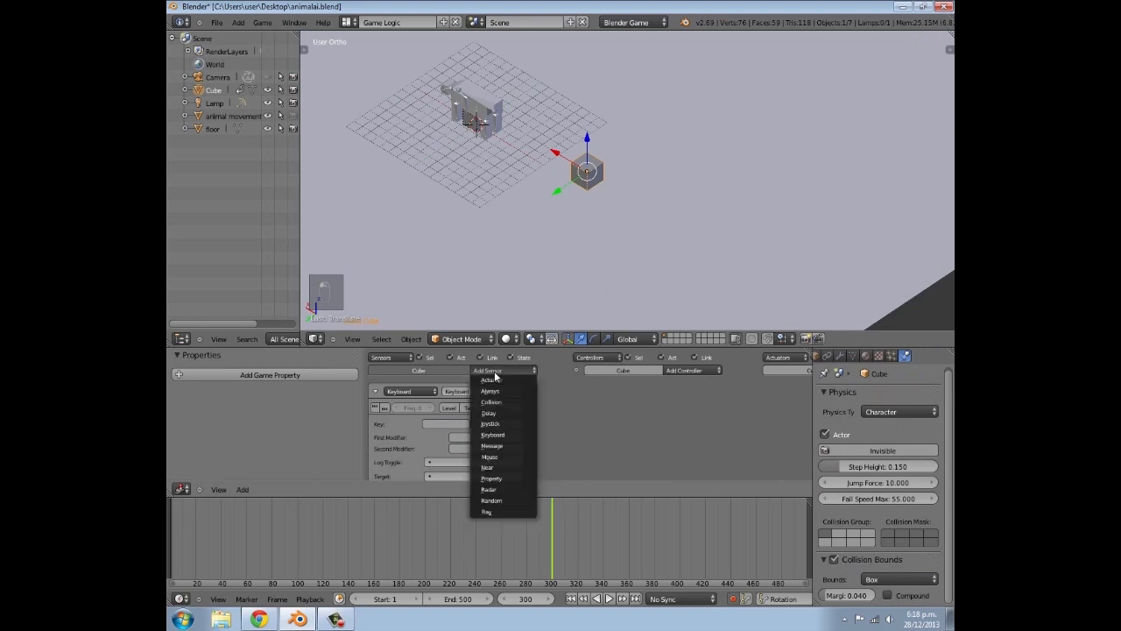
middle_click_drag(510, 463, 517, 375)
scroll(518, 406, "down", 6)
scroll(482, 419, "up", 5)
left_click(452, 361)
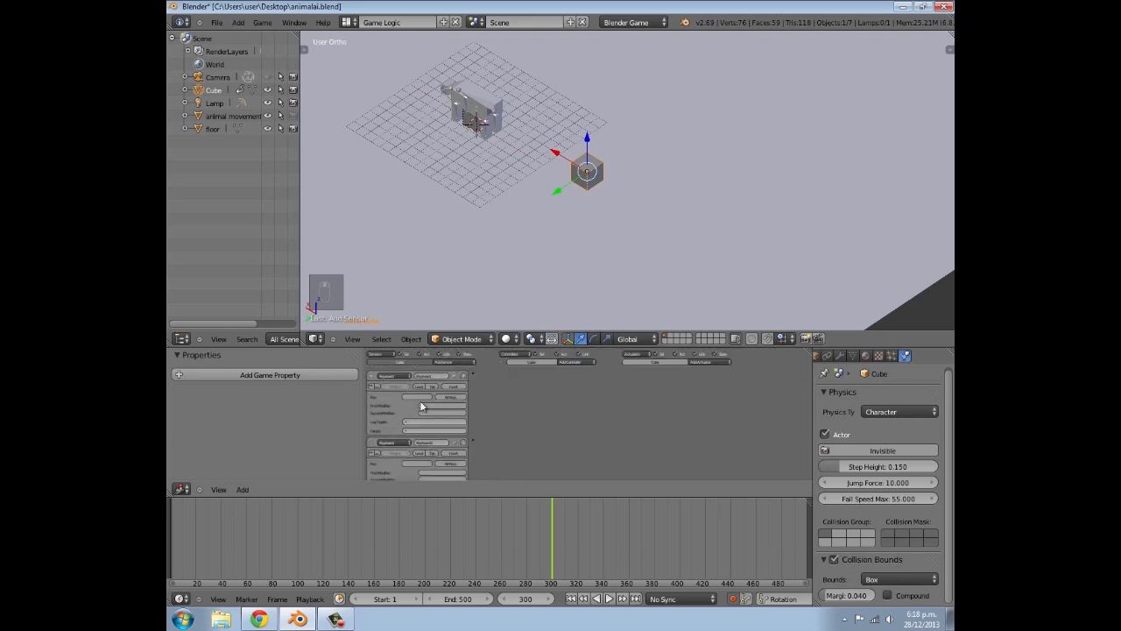
Assign the keys W, S and A to the first three Keyboard sensors and enable true level triggering on each
scroll(408, 406, "up", 2)
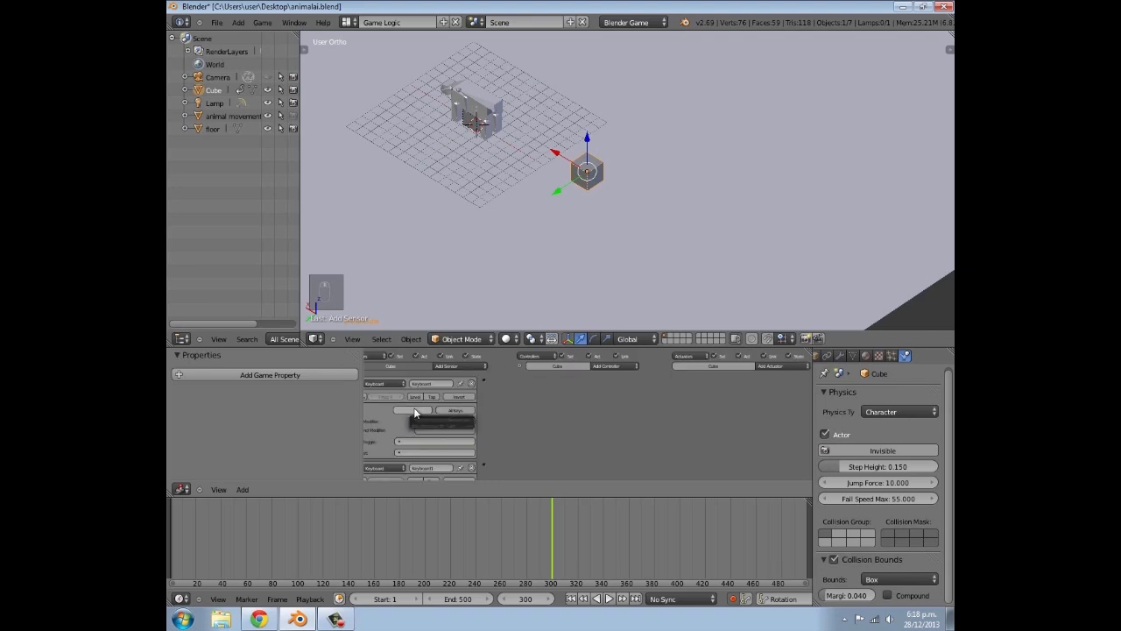
middle_click_drag(487, 418, 504, 398)
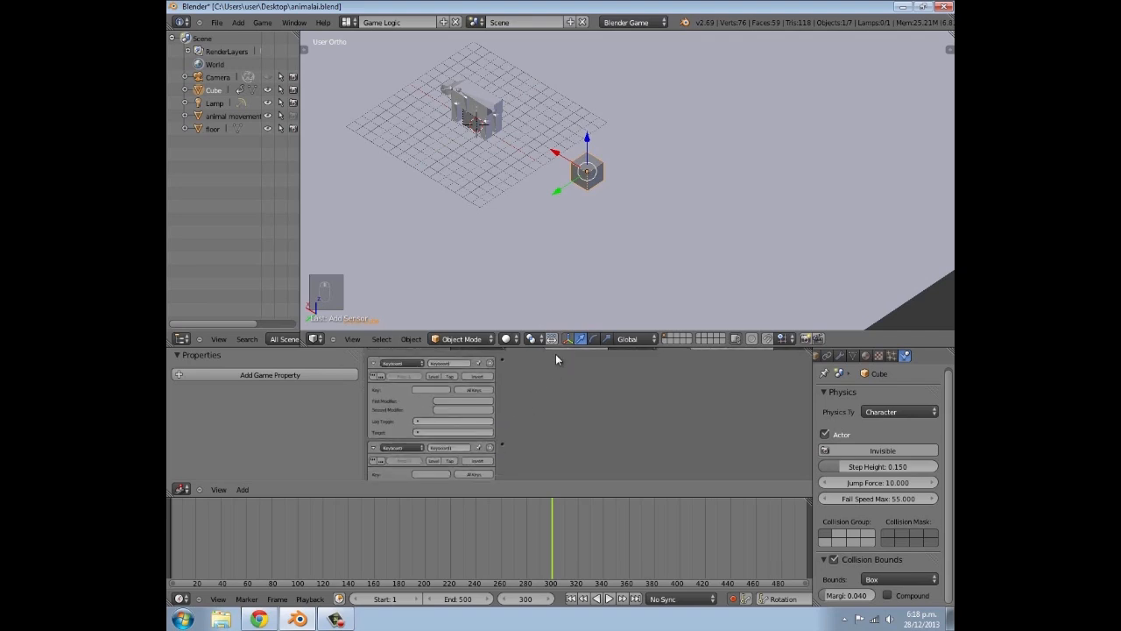
left_click_drag(552, 340, 550, 152)
scroll(458, 299, "up", 3)
middle_click_drag(517, 221, 566, 273)
left_click(377, 214)
key("w")
left_click(377, 319)
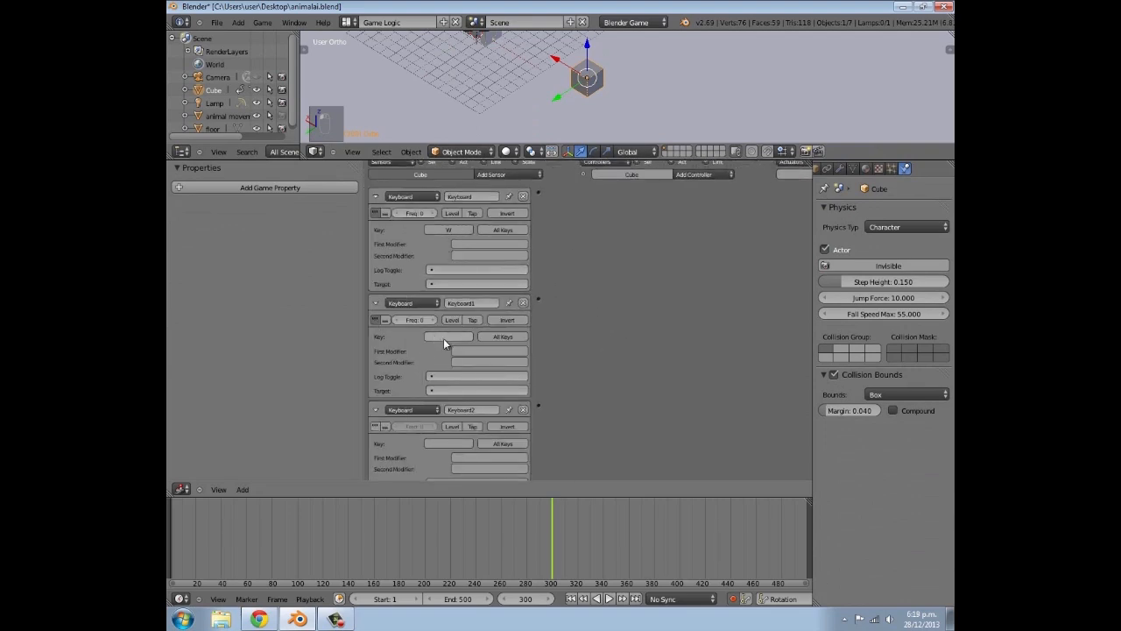
key("a")
left_click(377, 427)
scroll(424, 356, "down", 5)
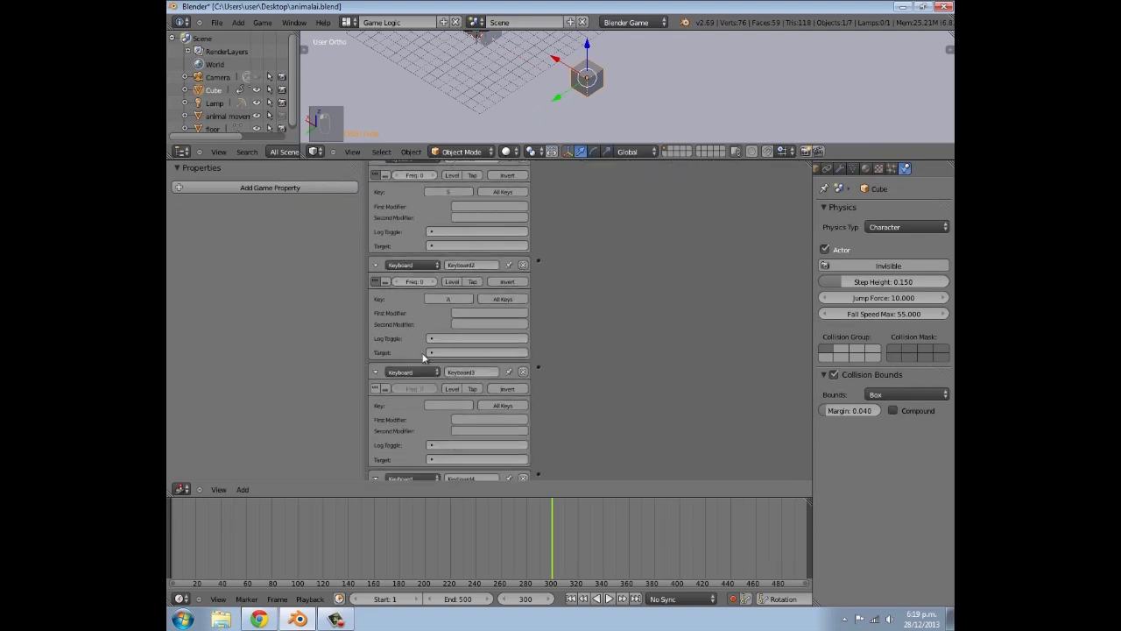
Assign D to the fourth Keyboard sensor and Left Shift to the fifth, with true level triggering on both
left_click(438, 407)
key("d")
left_click(375, 388)
scroll(376, 388, "down", 5)
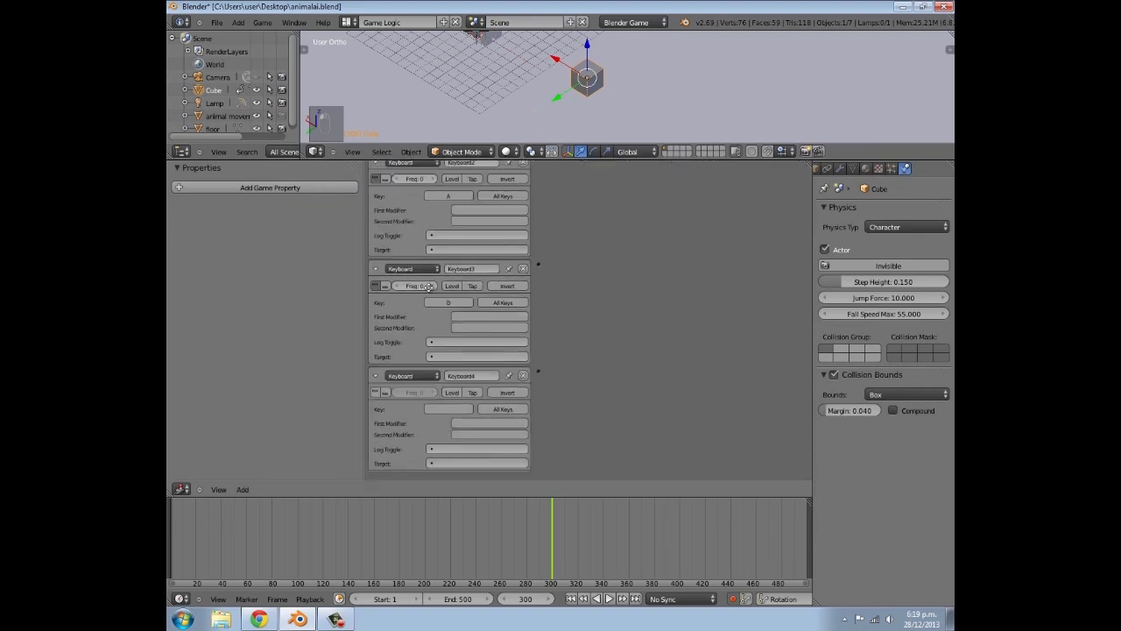
left_click(378, 392)
Add five And controllers to the cube
key("Home")
left_click(572, 175)
left_click(571, 181)
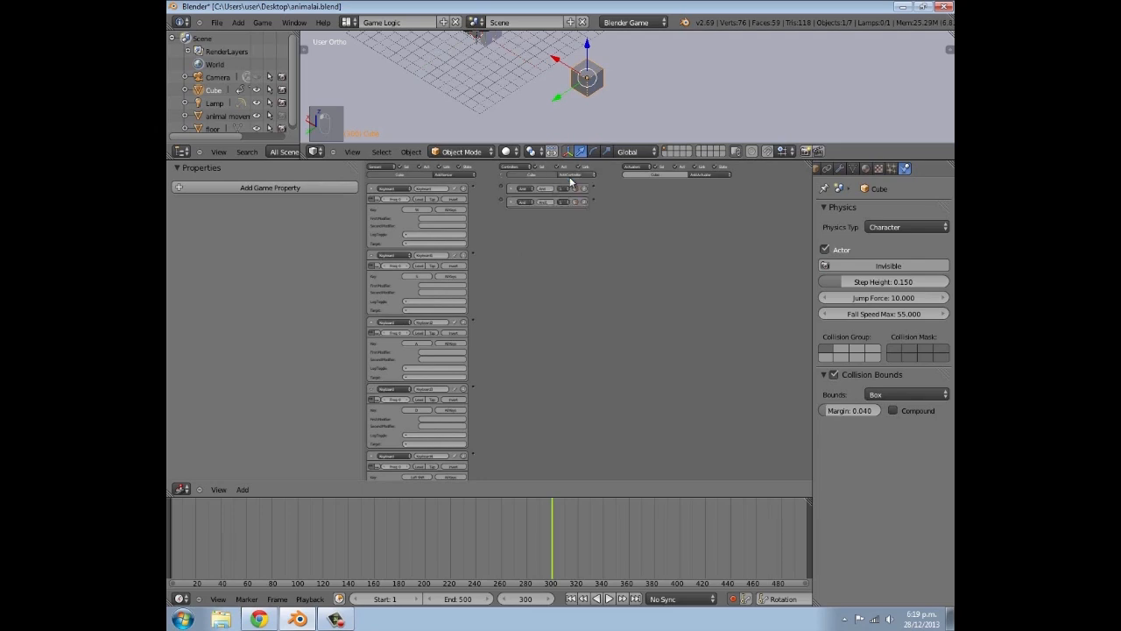
left_click(573, 180)
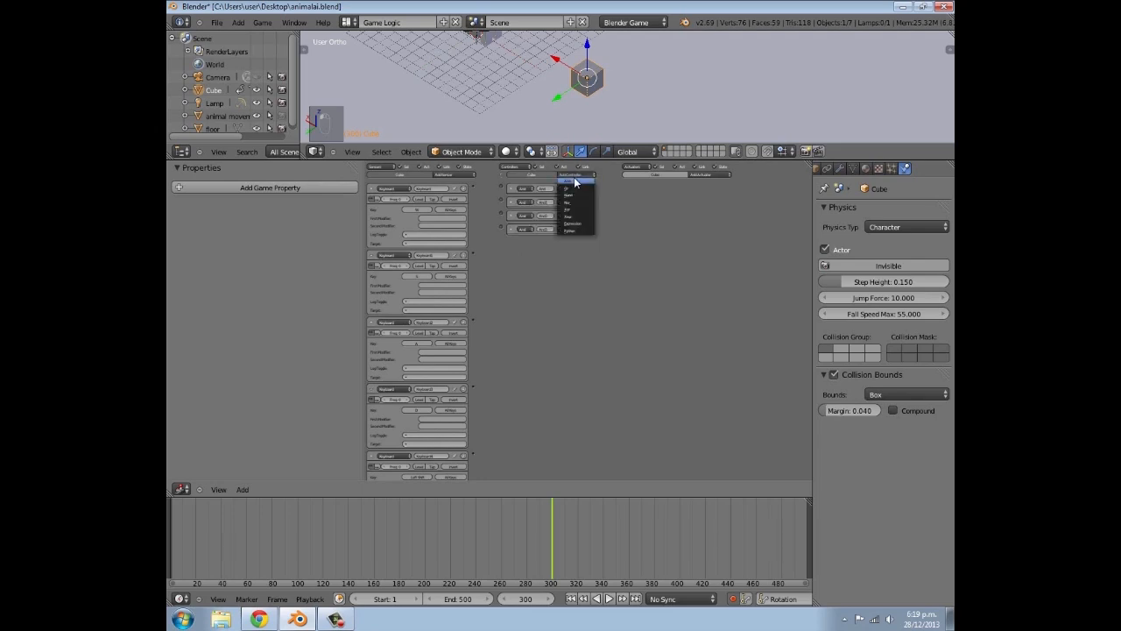
left_click(574, 181)
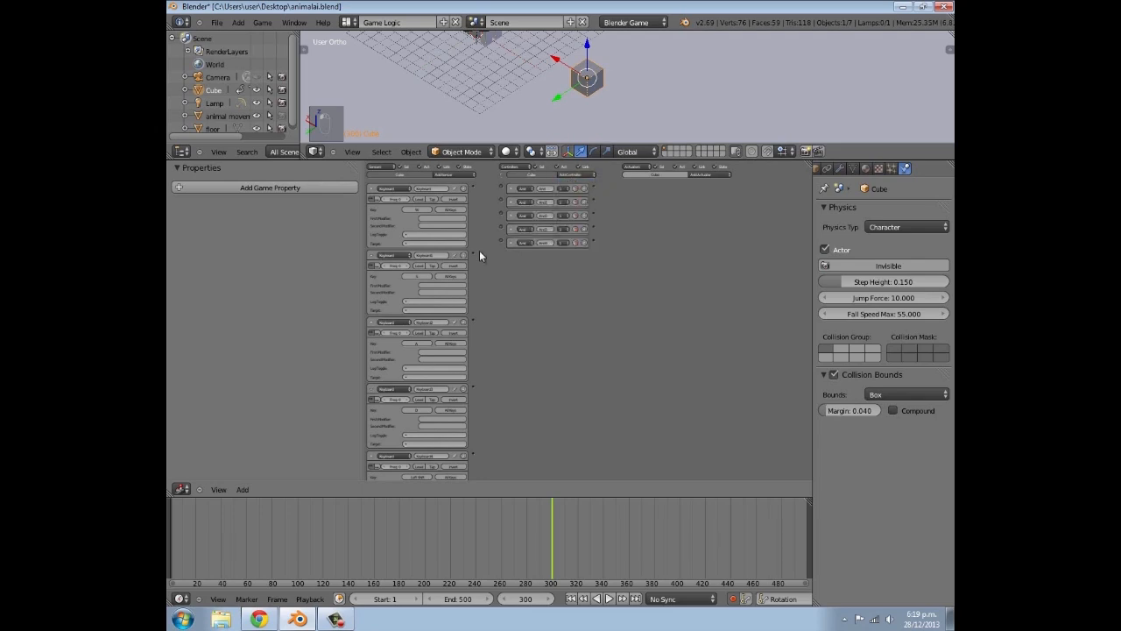
Link each Keyboard sensor to its own And controller in matching order, and collapse the five sensors
left_click_drag(500, 187, 500, 188)
left_click_drag(472, 254, 501, 201)
left_click(371, 188)
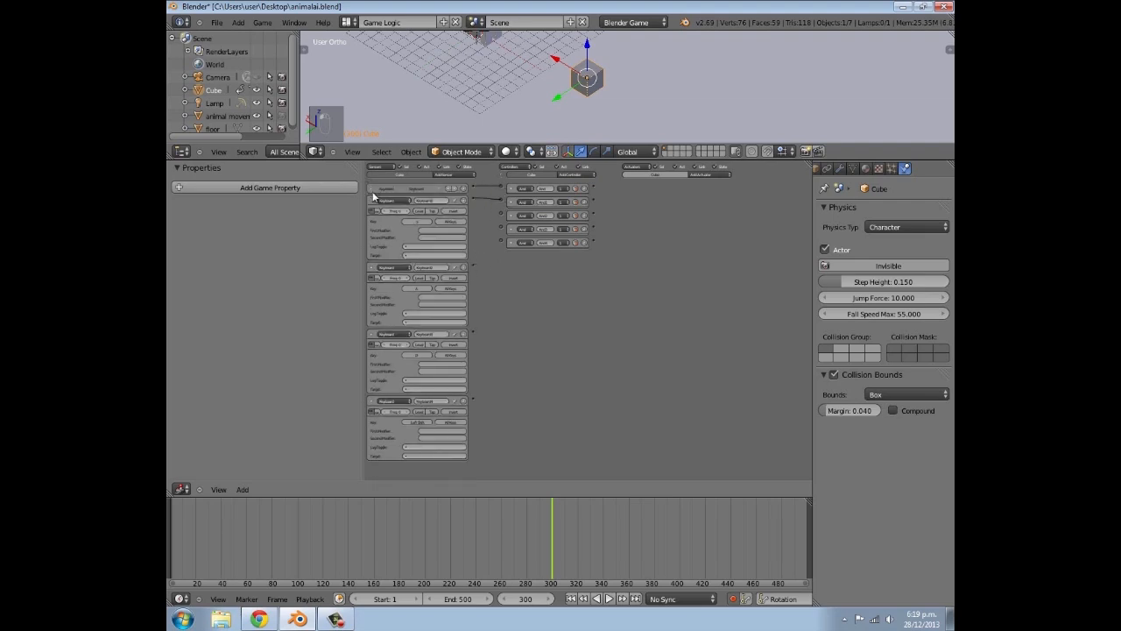
left_click(371, 200)
left_click(371, 213)
left_click(371, 225)
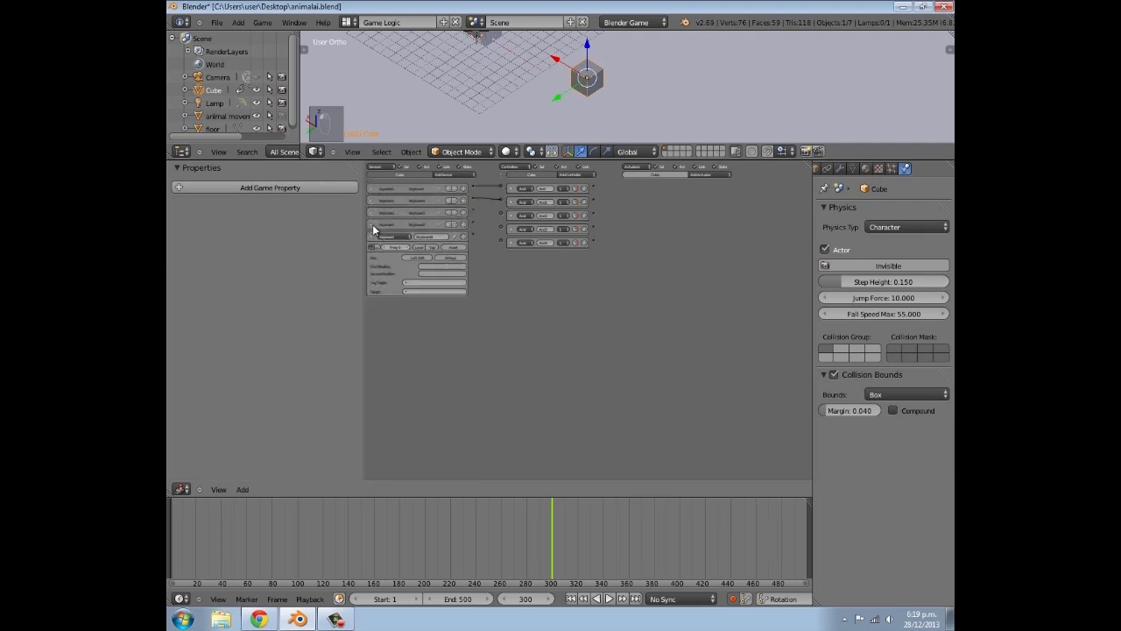
left_click(372, 237)
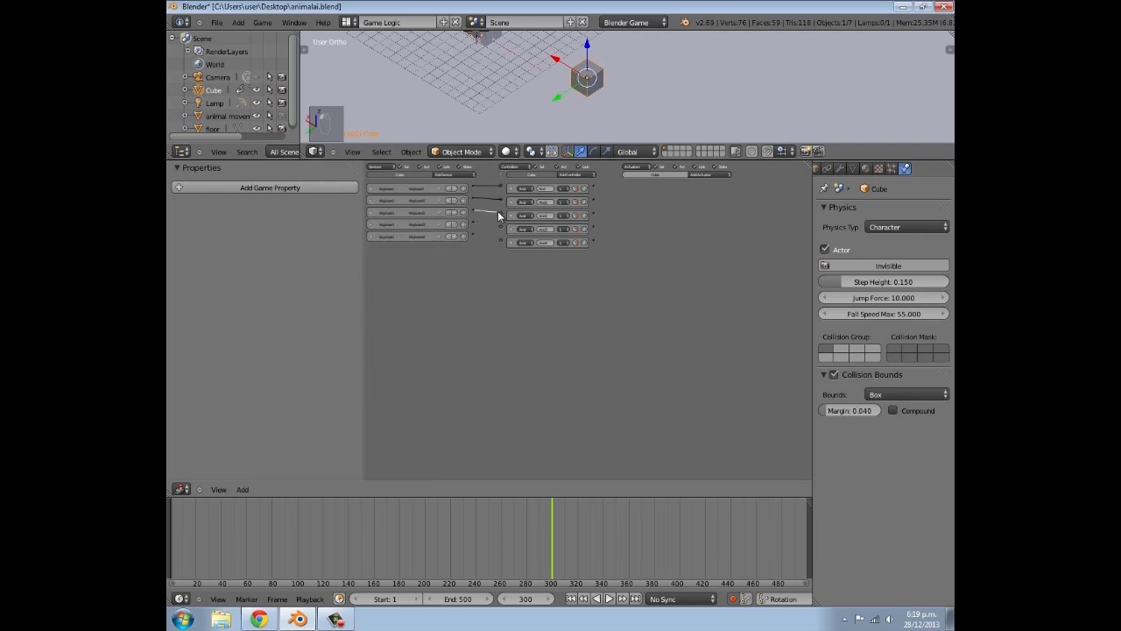
left_click_drag(474, 224, 502, 239)
Collapse the cube's five And controllers
left_click(512, 189)
left_click(511, 201)
left_click(511, 226)
left_click(511, 238)
left_click(512, 213)
scroll(578, 248, "up", 2)
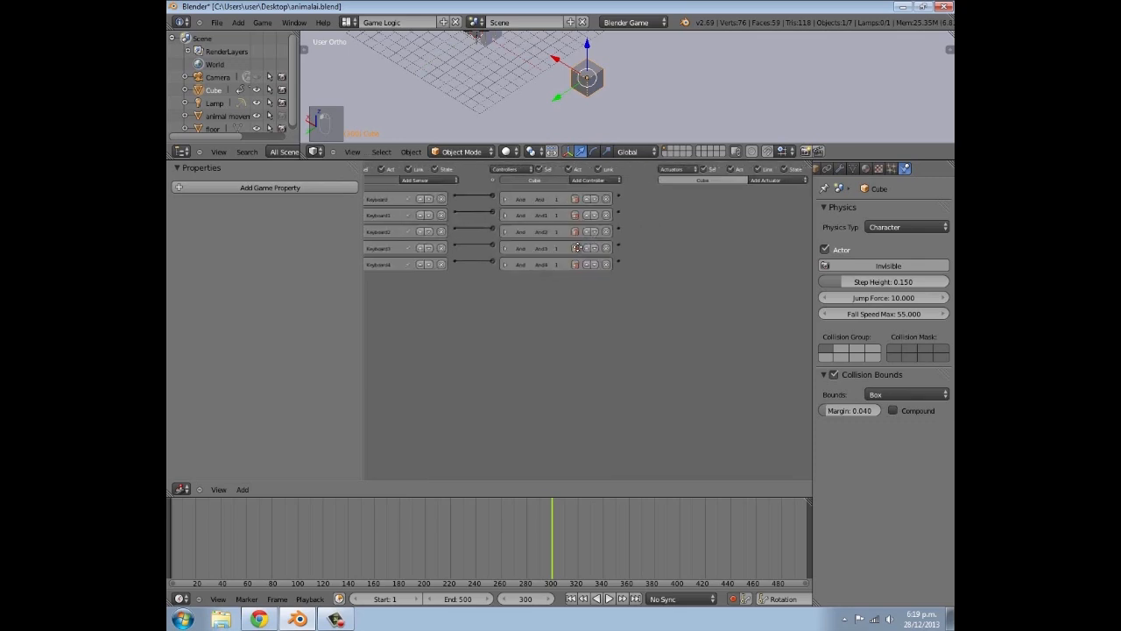
Add five Motion actuators to the cube
left_click(757, 181)
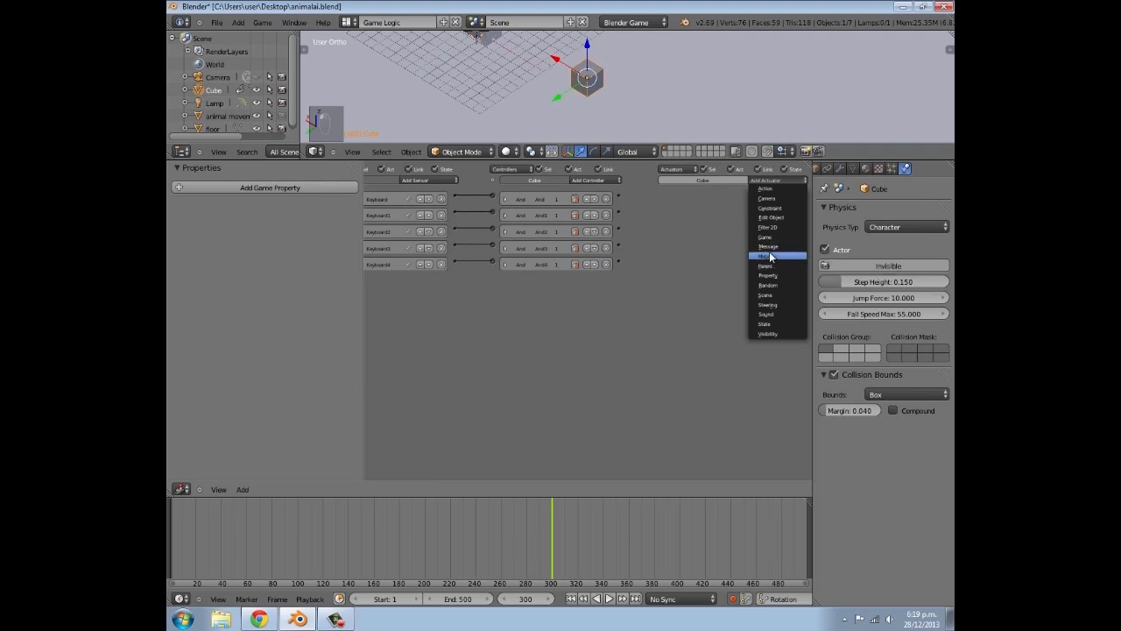
left_click(767, 255)
left_click(766, 180)
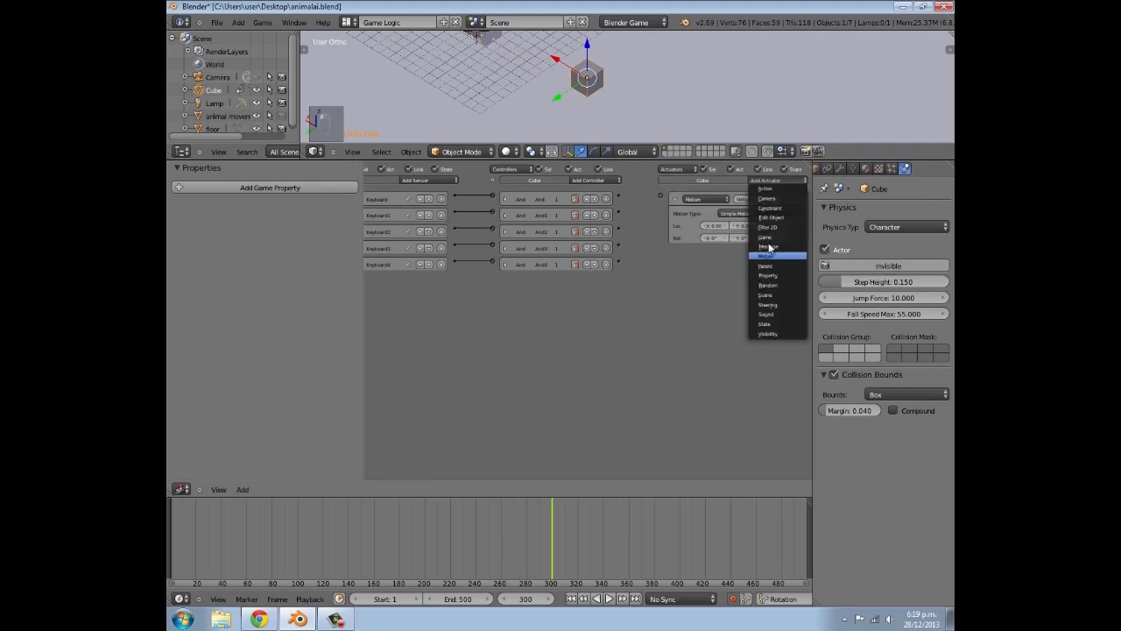
left_click(767, 256)
left_click(766, 182)
left_click(767, 256)
left_click(761, 183)
left_click(765, 258)
left_click(762, 179)
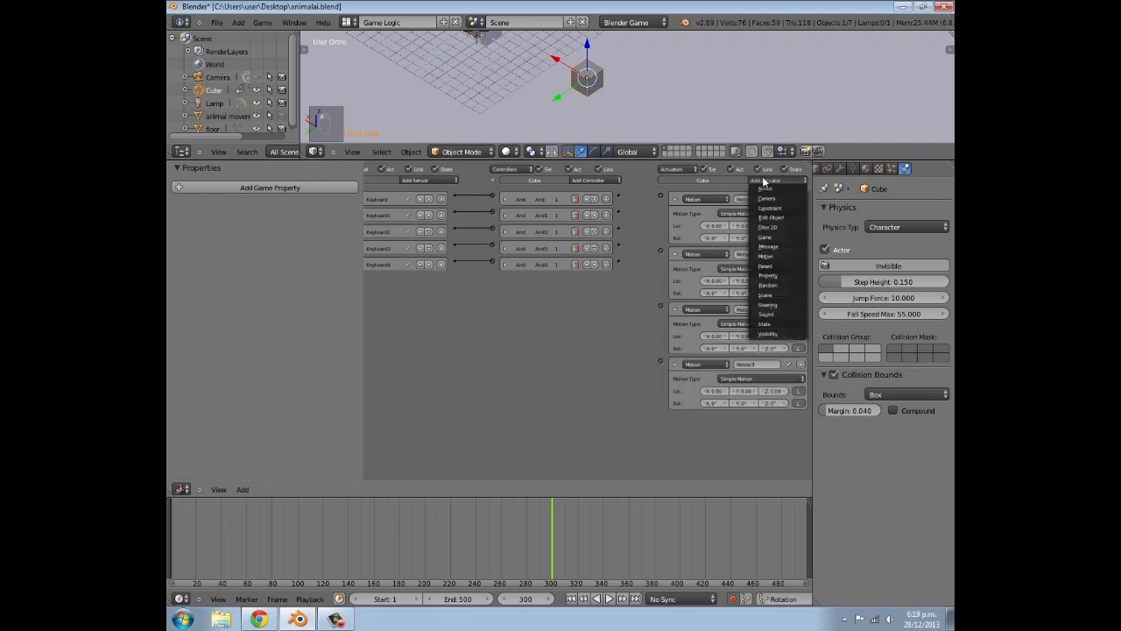
left_click(767, 256)
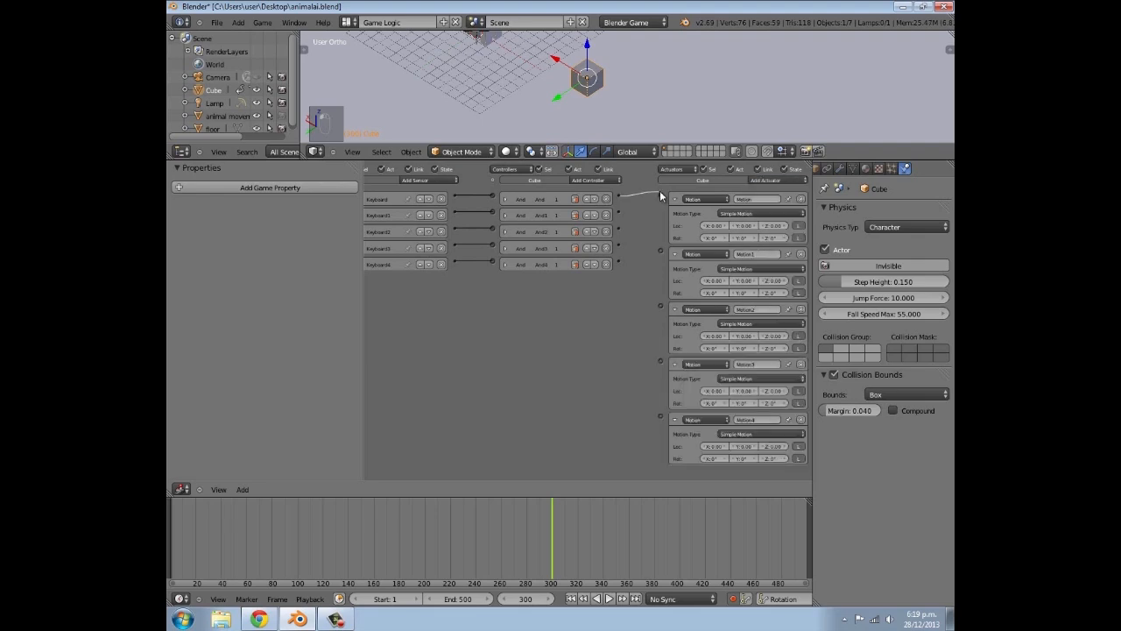
Set the first Motion actuator's X location to 0.10, link the second And controller to the second Motion actuator, and collapse both actuators
scroll(557, 97, "down", 7)
mouse_move(558, 97)
middle_mouse_down()
mouse_move(672, 94)
mouse_move(560, 106)
middle_mouse_up()
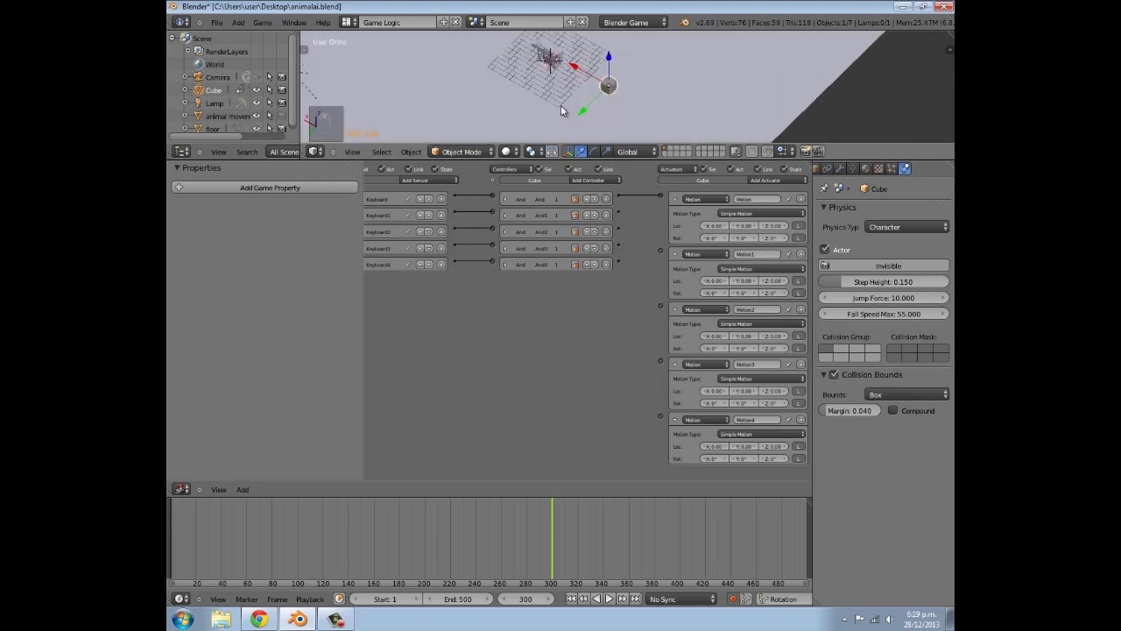
left_click(727, 226)
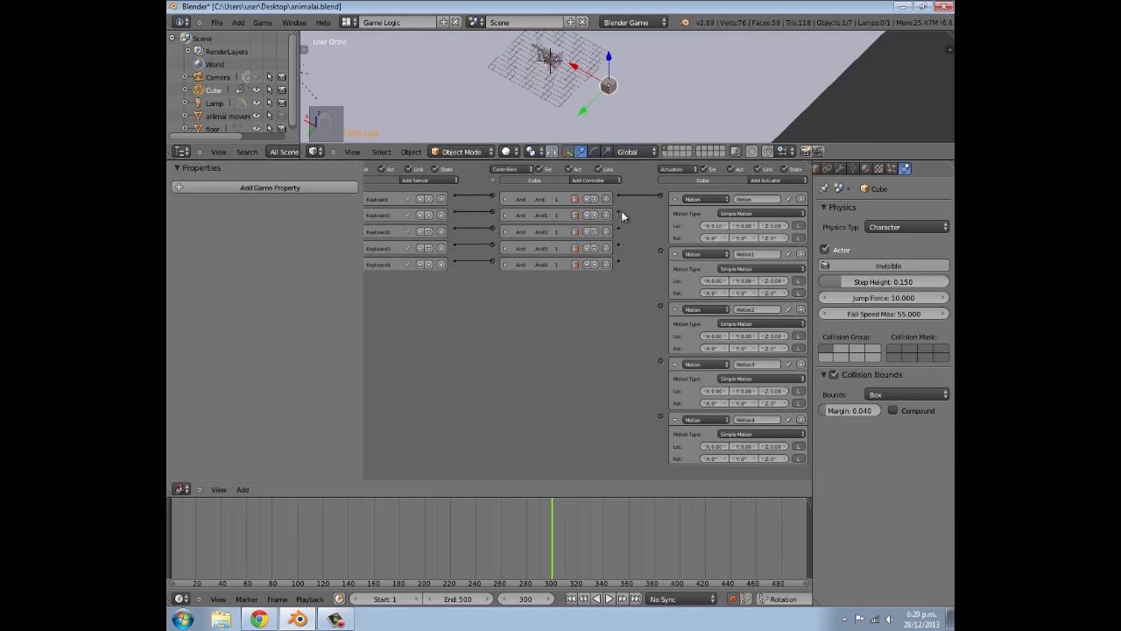
left_click_drag(619, 213, 661, 252)
key("ctrl+v")
left_click(676, 253)
left_click(674, 199)
Set Y location to -0.10 on the third Motion actuator and 0.10 on the fourth, collapse both, and link the remaining And controllers in order
middle_click_drag(652, 78, 597, 85)
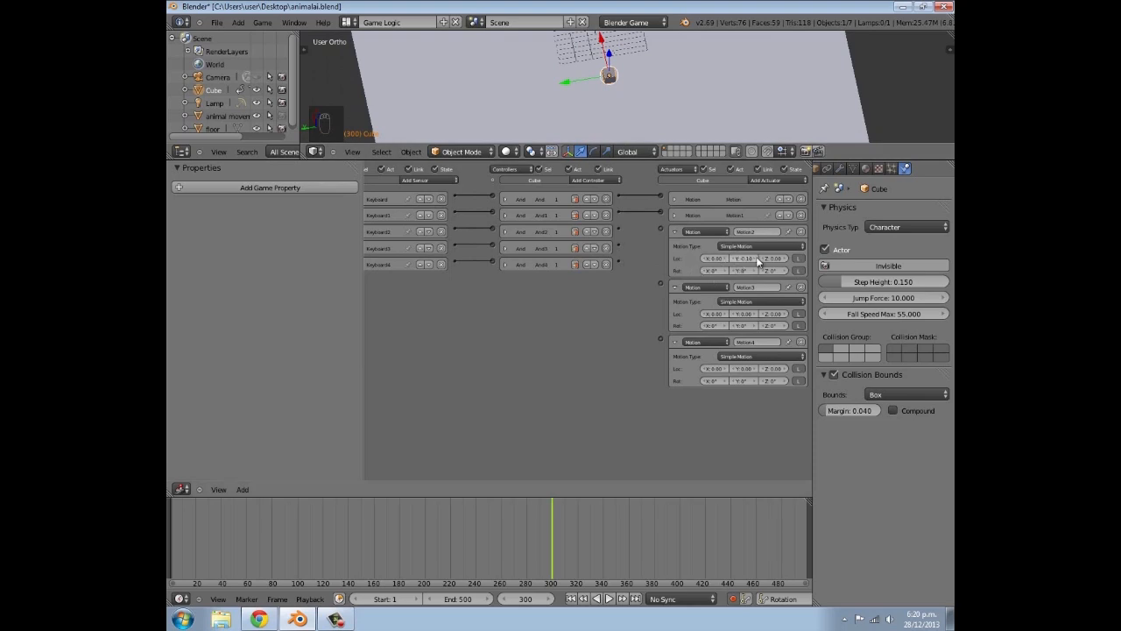
left_click(676, 232)
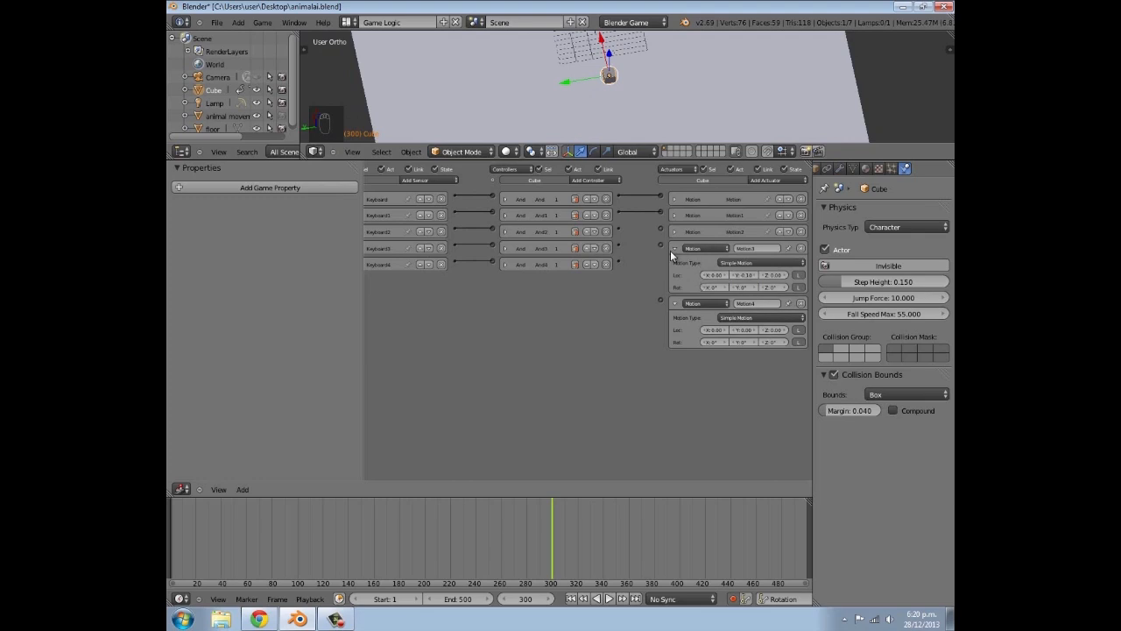
left_click(674, 249)
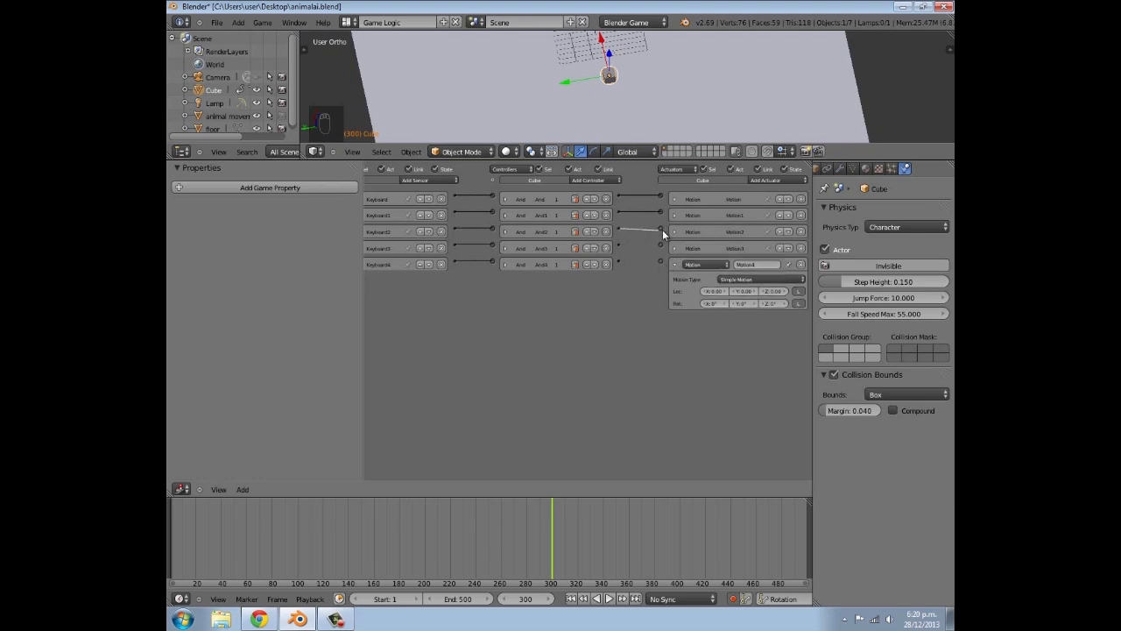
left_click_drag(618, 261, 660, 261)
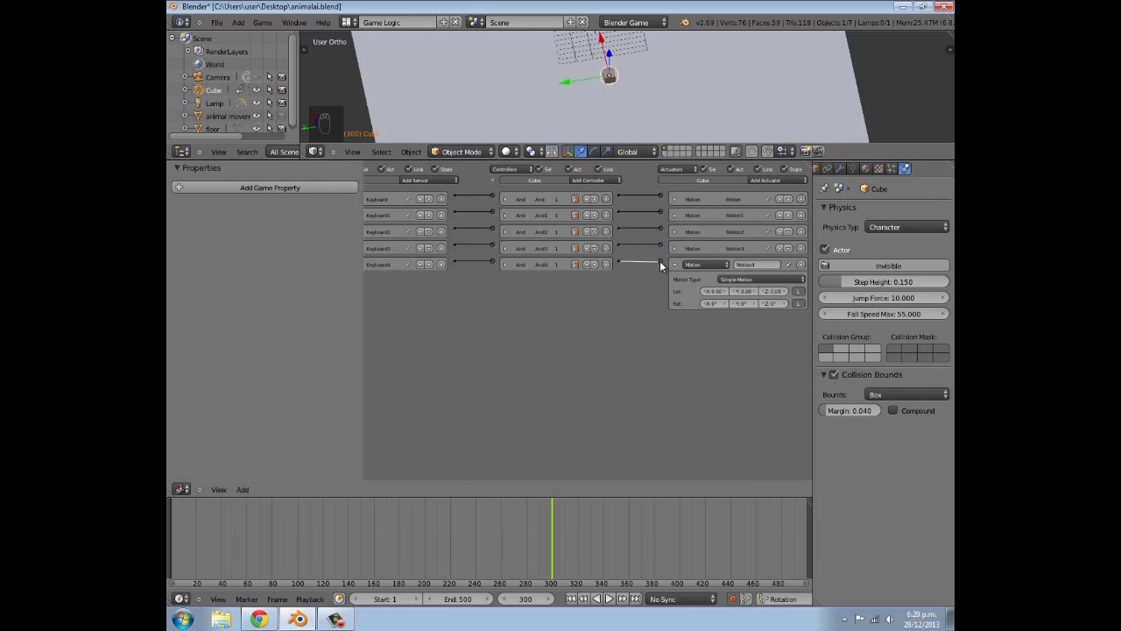
Set the fifth Motion actuator's X location to 0.40, check the first actuator's location values, and collapse both
left_click(727, 291)
left_click(676, 199)
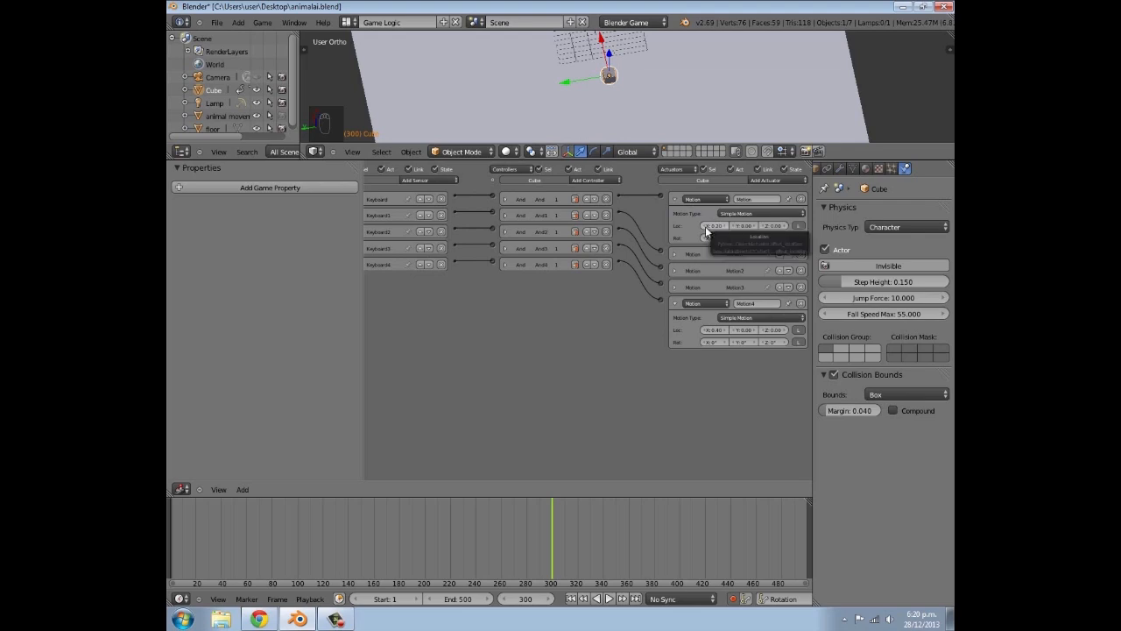
left_click(676, 200)
middle_click_drag(557, 261, 623, 263)
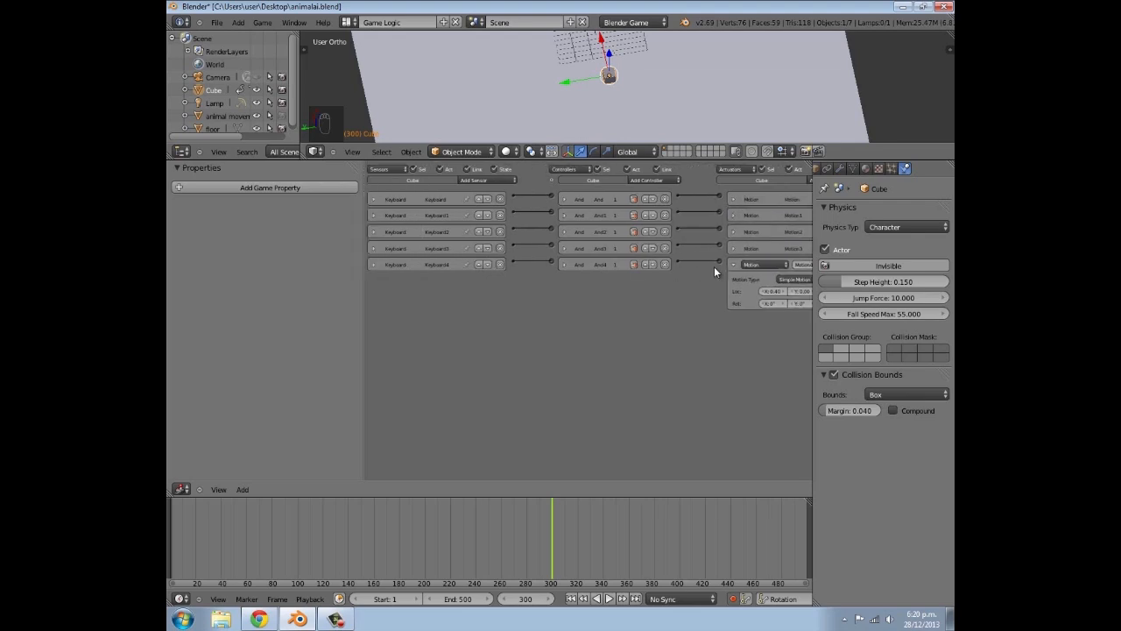
left_click(733, 265)
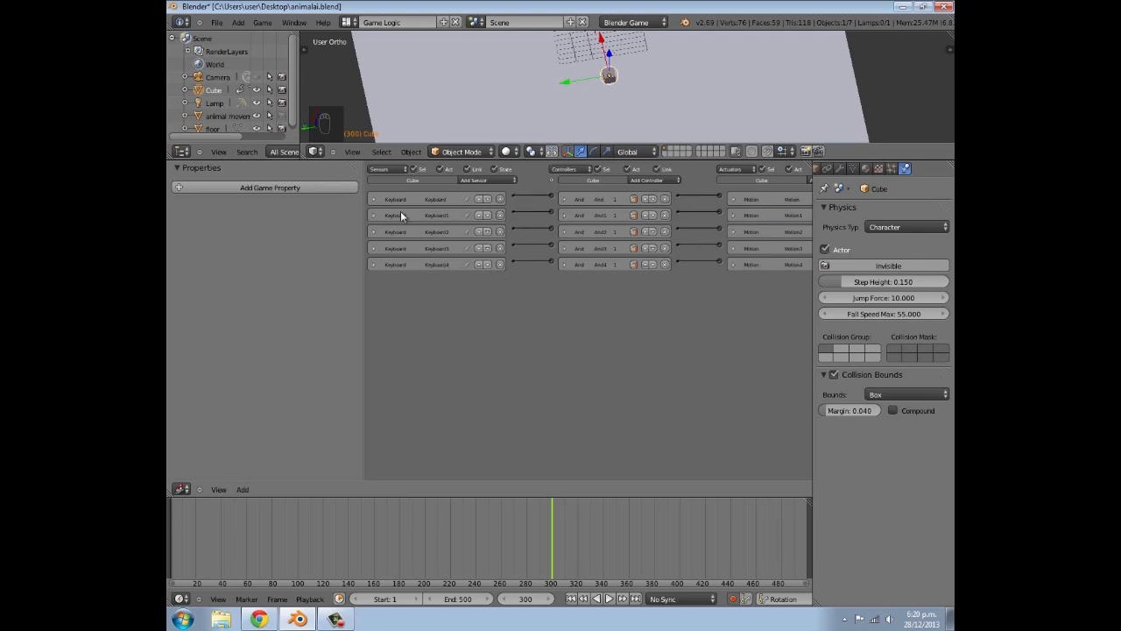
Link the first Keyboard sensor to the fifth And controller as well, and check the fifth Keyboard sensor's settings
left_click_drag(514, 196, 553, 263)
left_click(374, 264)
left_click(373, 264)
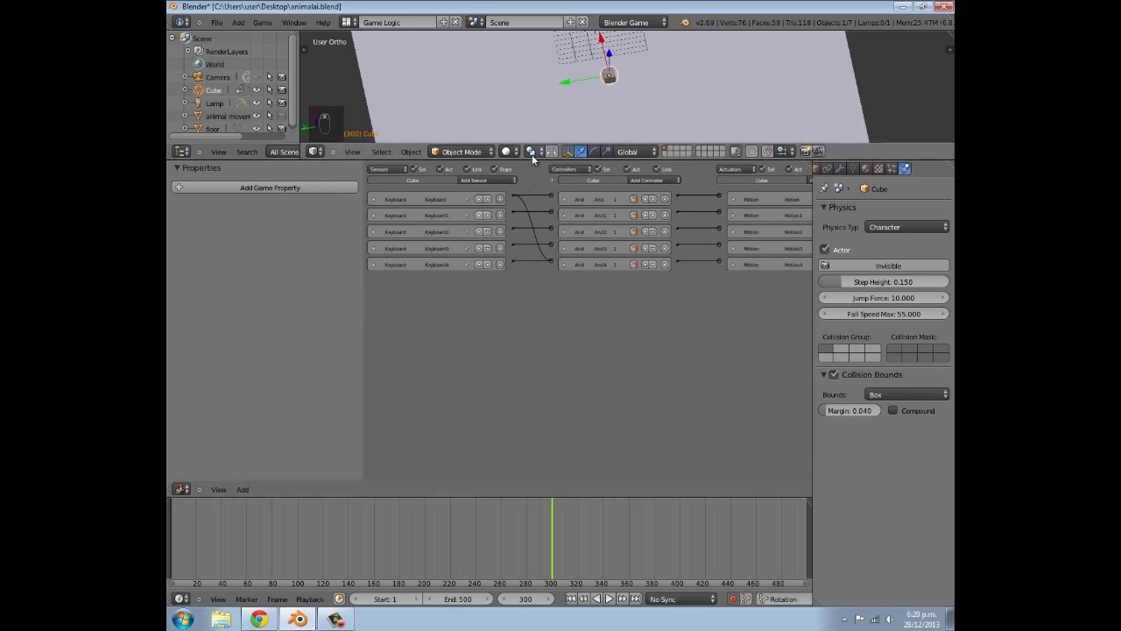
Snap the 3D cursor to the cube in an enlarged 3D view and add a camera there
left_click_drag(532, 159, 532, 314)
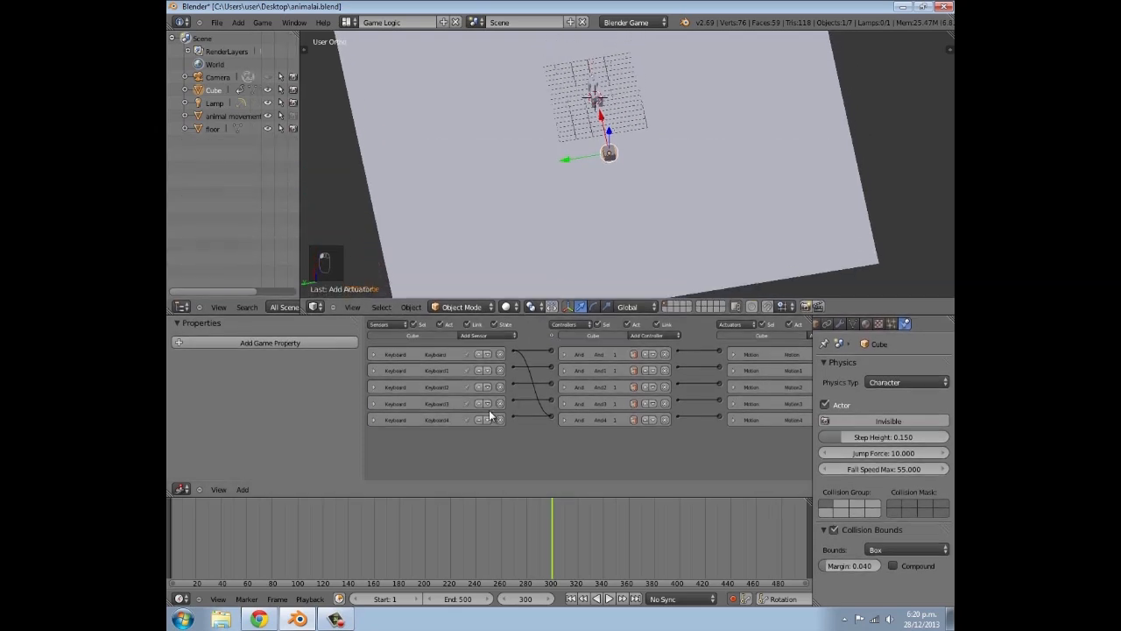
scroll(490, 409, "down", 3)
middle_click_drag(573, 283, 607, 115)
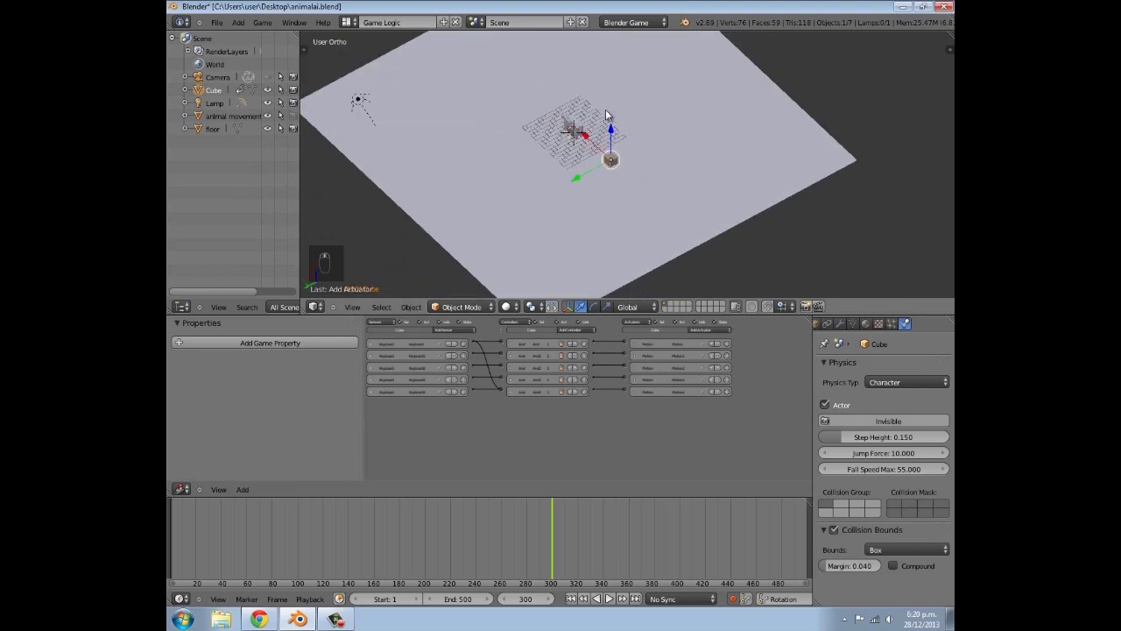
key("shift+a")
key("Escape")
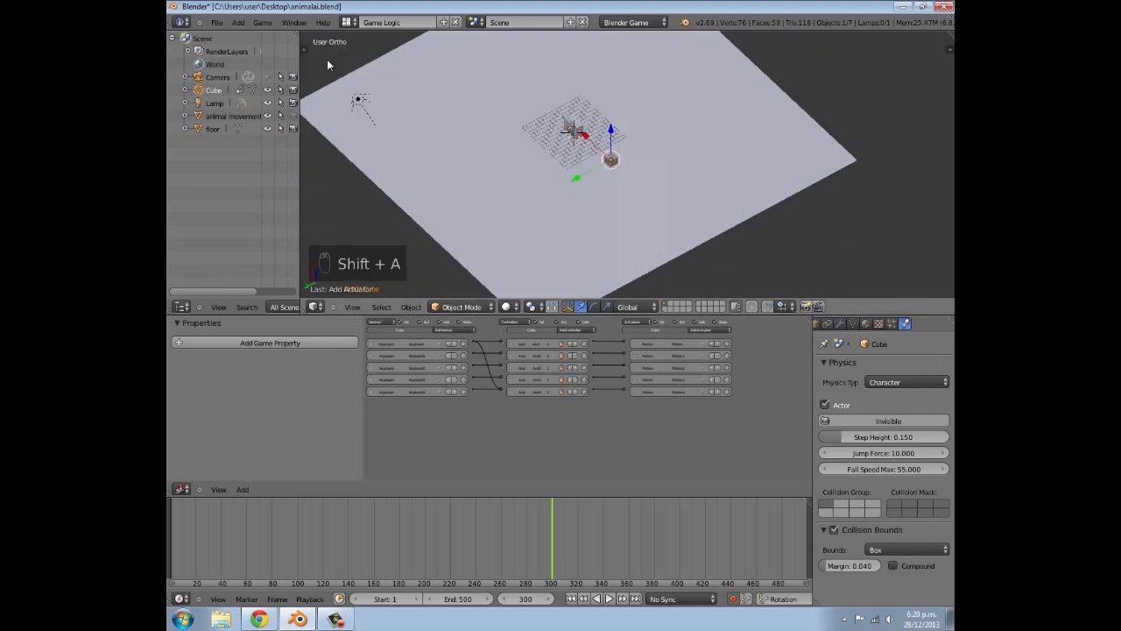
key("shift+s")
key("shift+s")
left_click(600, 122)
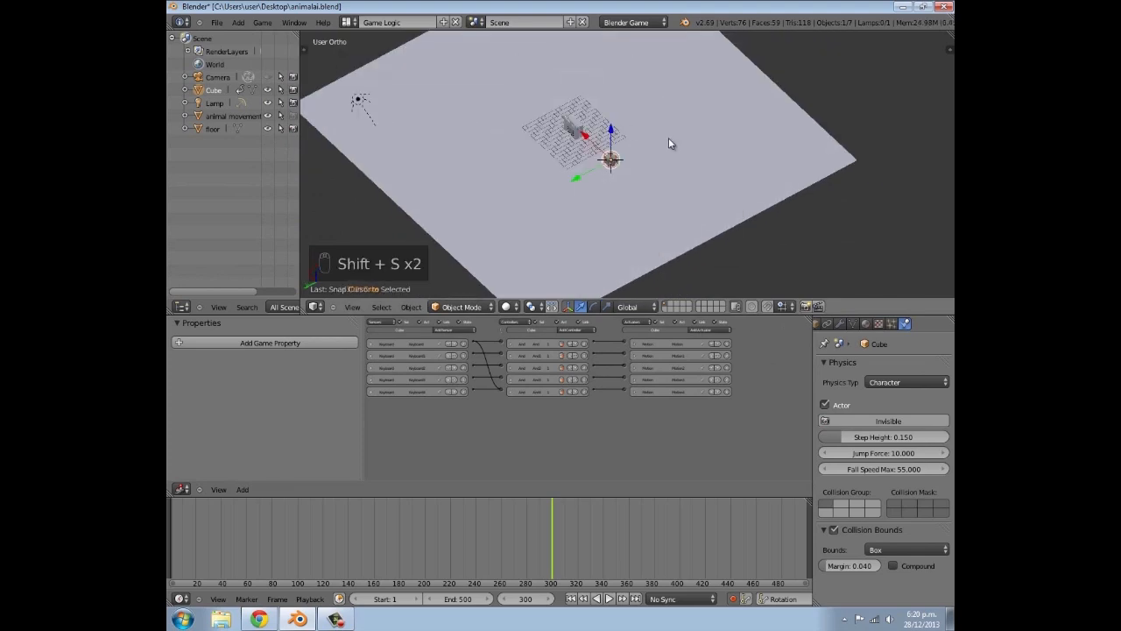
key("shift+a")
left_click(635, 260)
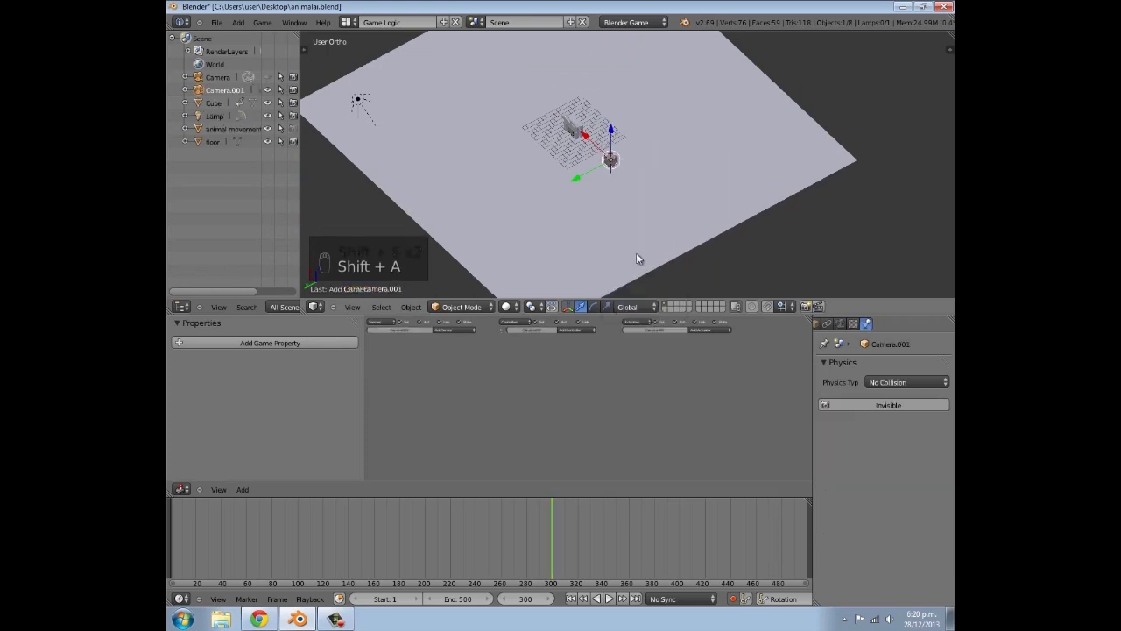
Clear the new camera's rotation and show the scene in wireframe
scroll(605, 228, "up", 5)
middle_click_drag(575, 197, 532, 168)
key("alt+r")
key("z")
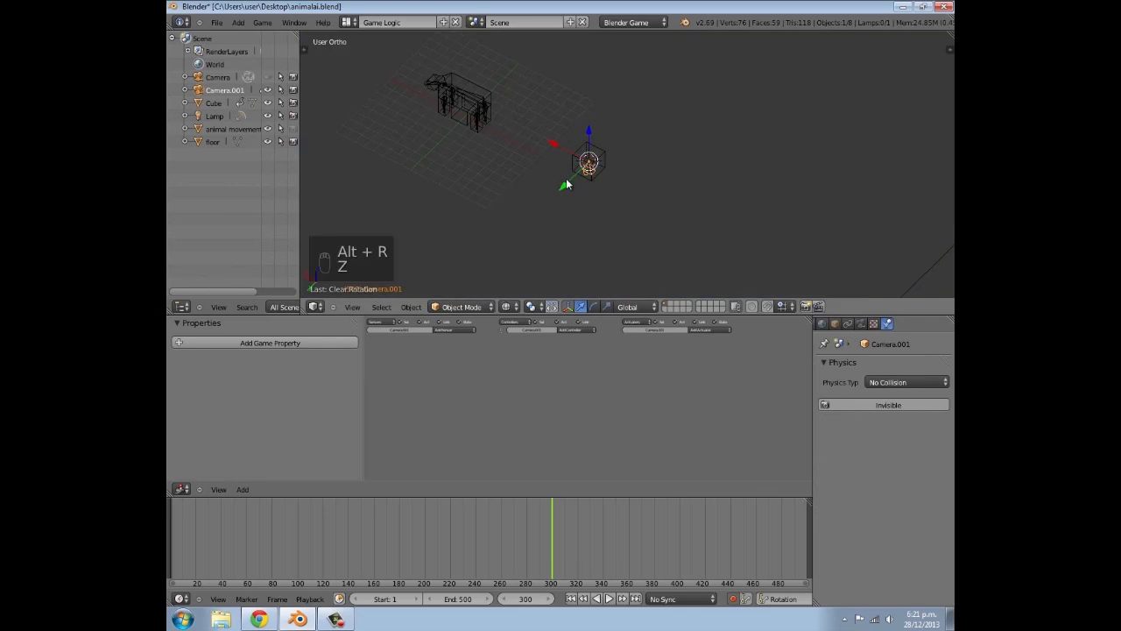
key("r")
key("z")
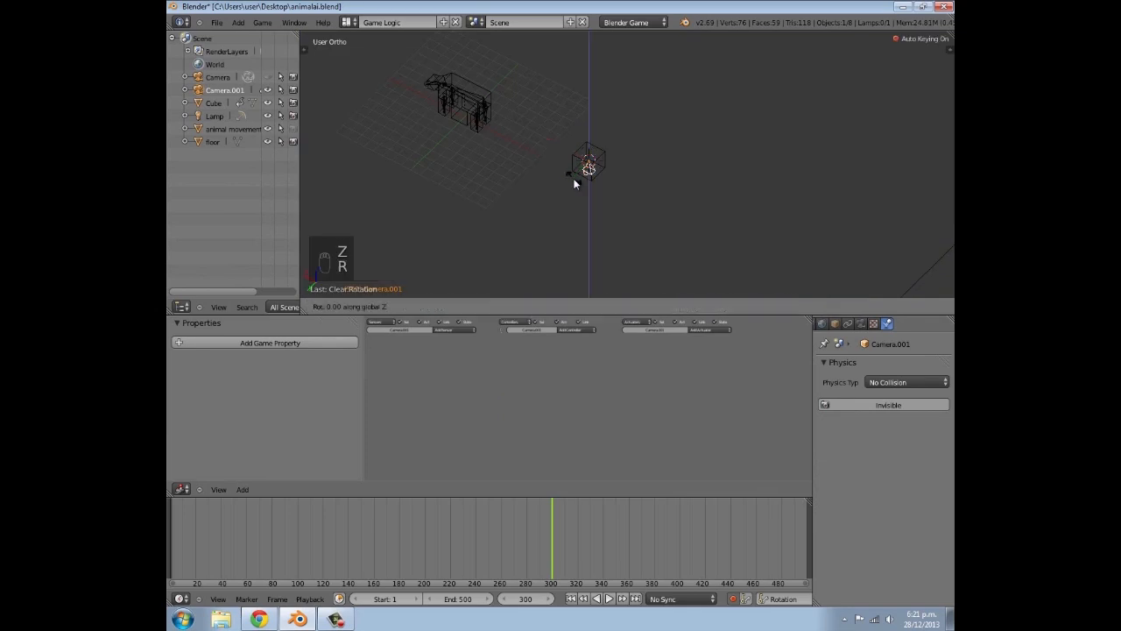
left_click(575, 184)
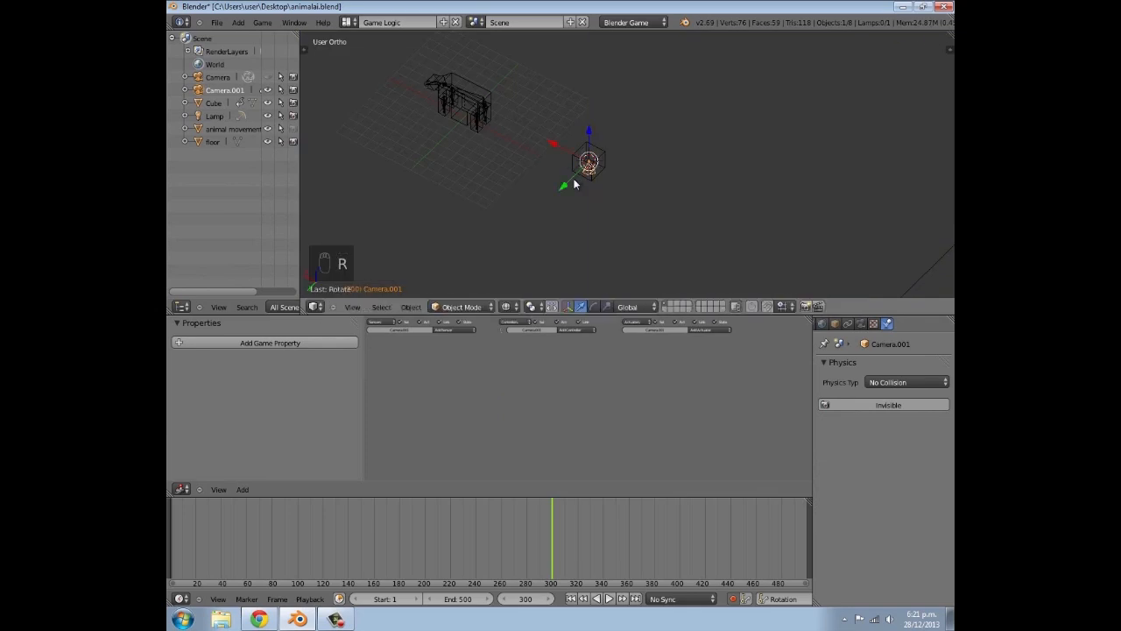
key("ctrl+z")
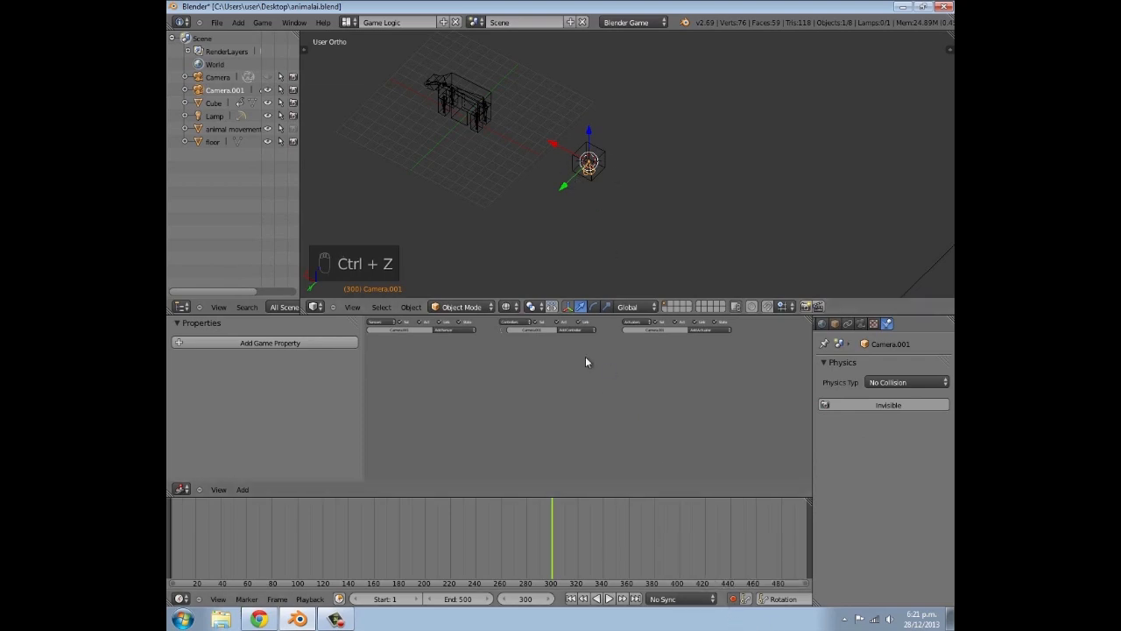
Turn off automatic keyframing and clear the active Rotation keying set
left_click(733, 600)
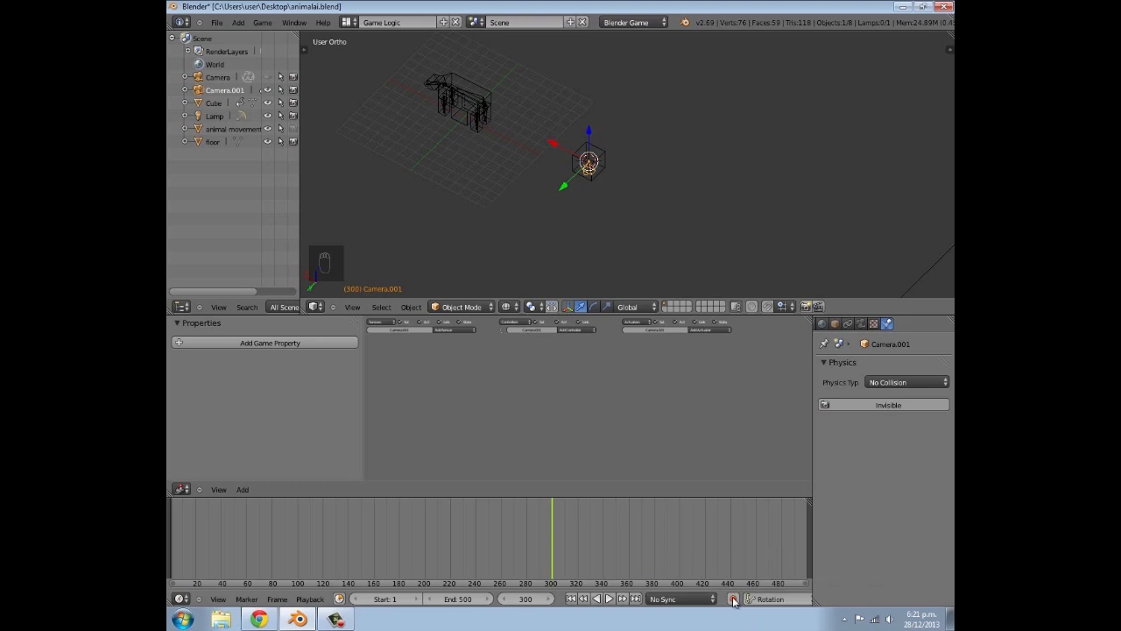
scroll(732, 601, "down", 3)
left_click(717, 600)
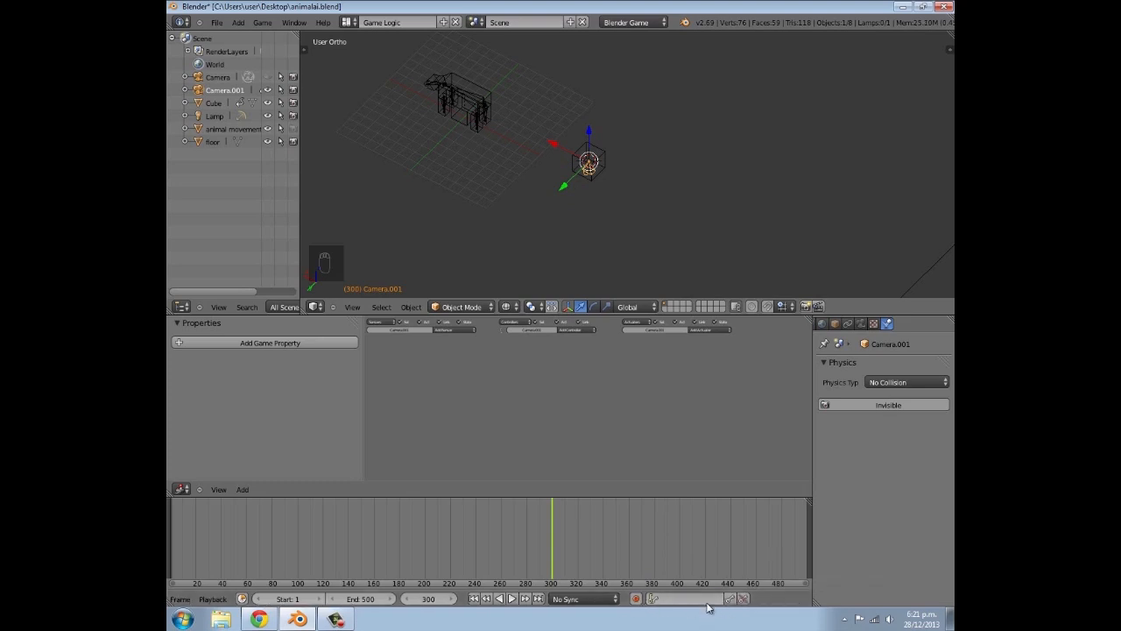
Remove the keyframes from the new camera
key("t")
left_click(361, 197)
key("t")
key("KP_Decimal")
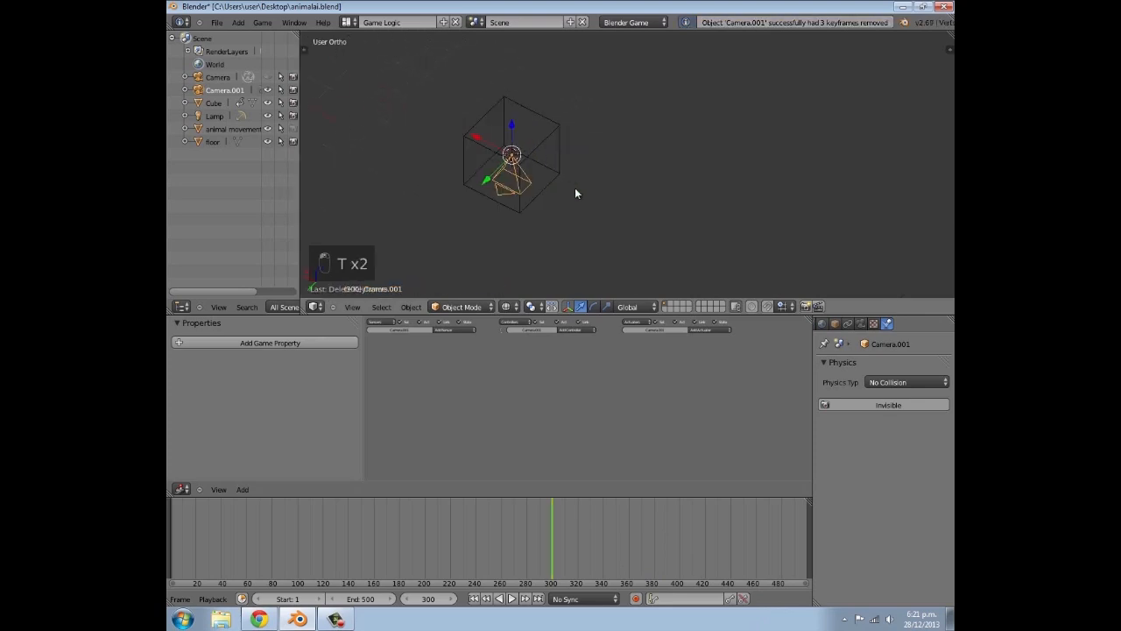
Select the cube around the camera and remove its keyframes
right_click(548, 142)
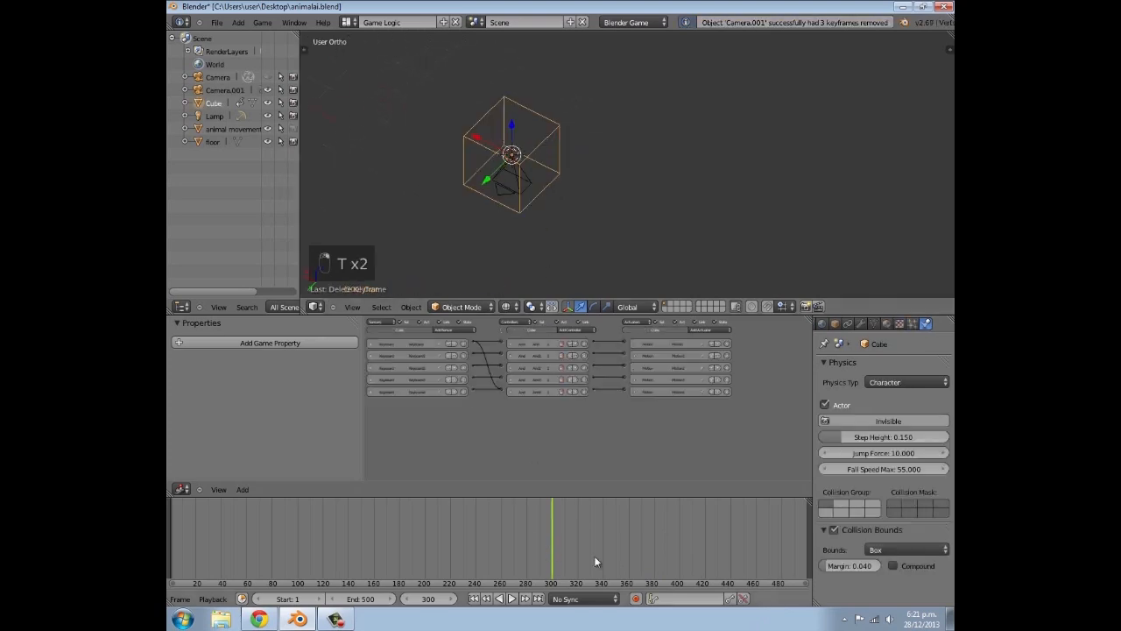
key("t")
scroll(368, 214, "down", 3)
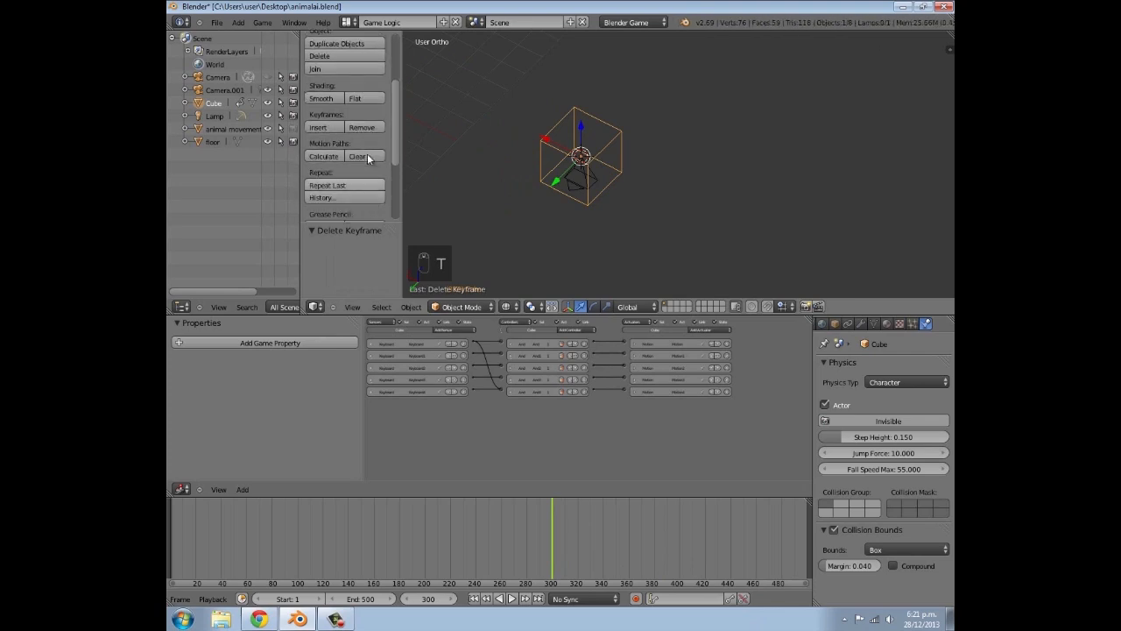
left_click(367, 127)
key("t")
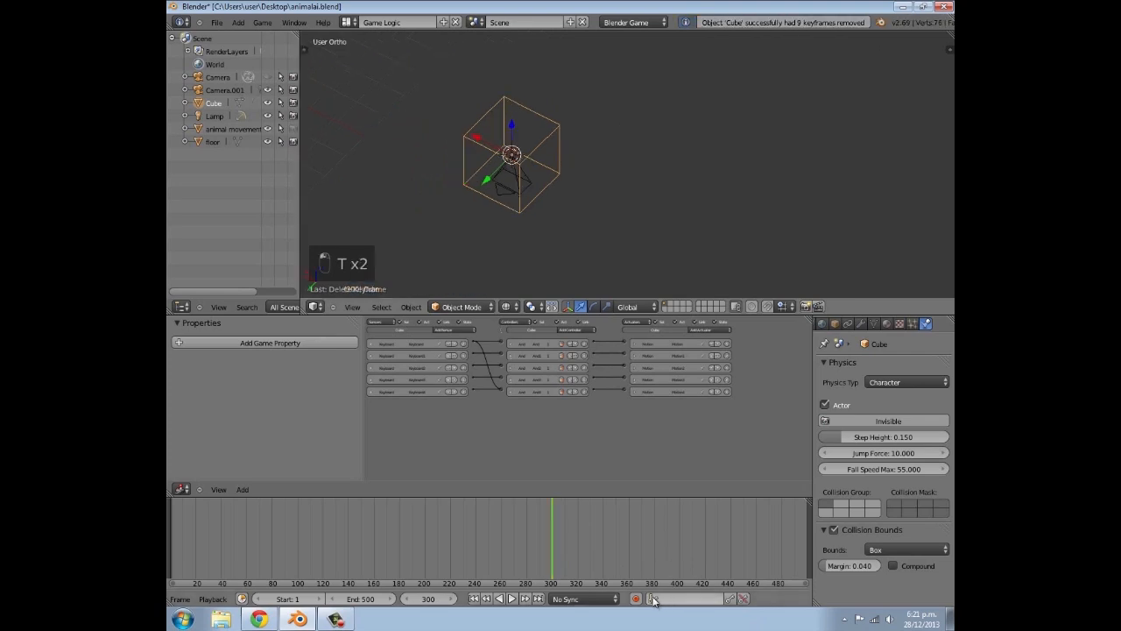
Check the objects in the scene by selecting the animal and its surroundings one after another
scroll(550, 158, "down", 7)
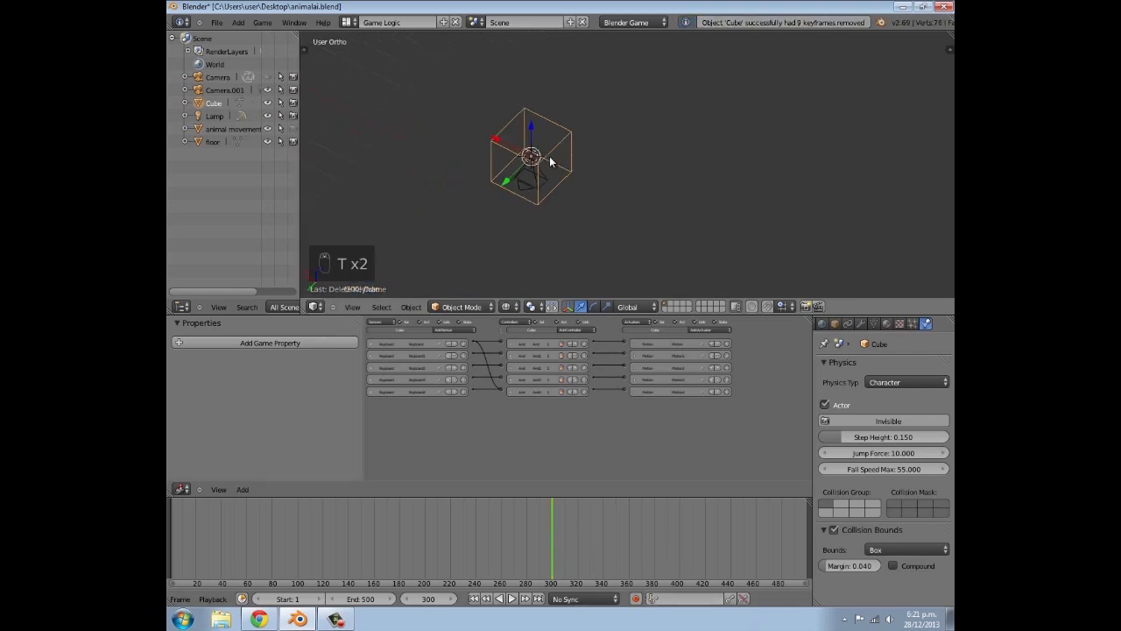
middle_click_drag(508, 167, 604, 163, "shift")
scroll(604, 165, "down", 4)
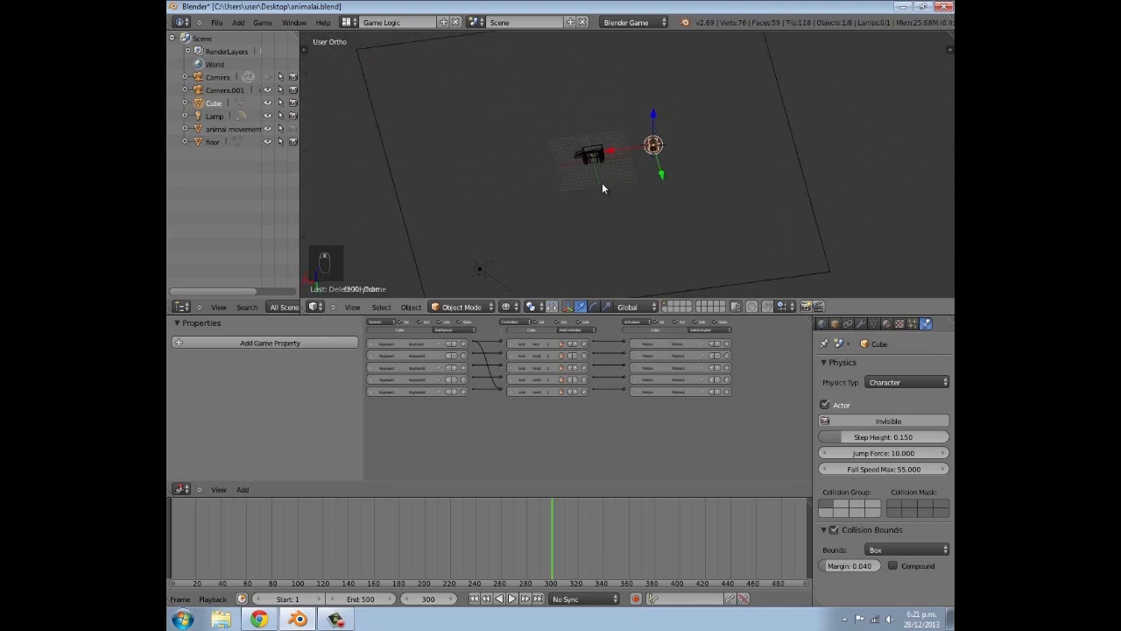
right_click(595, 155)
right_click(592, 156)
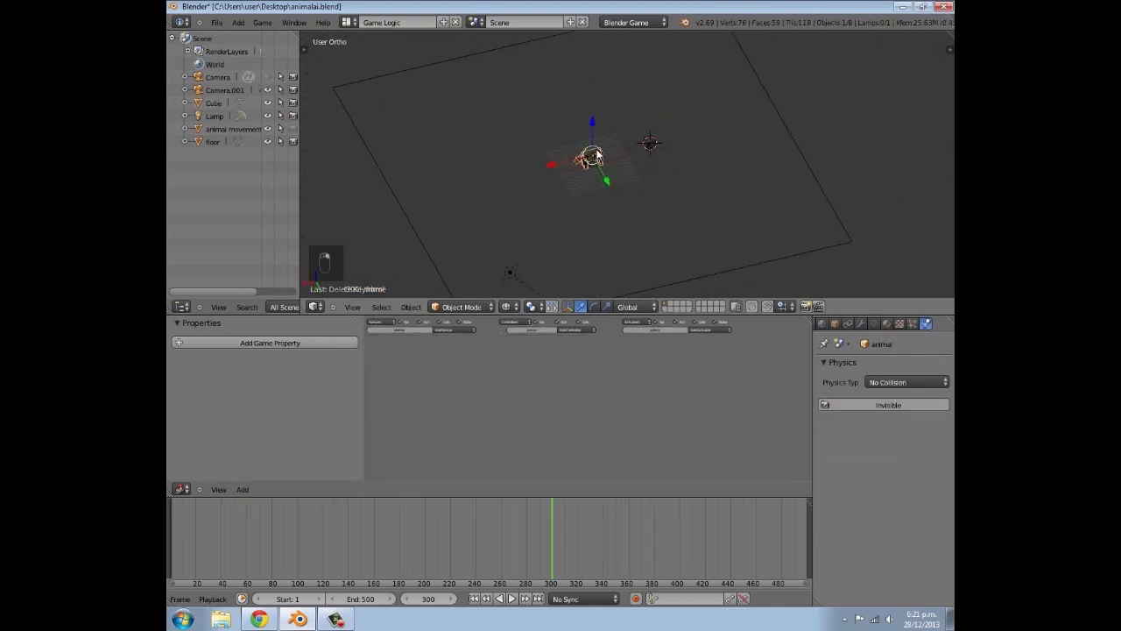
right_click(761, 262)
scroll(715, 242, "up", 4)
right_click(688, 117)
Select the new camera inside the cube and rotate it 90° about the global Z axis
middle_click_drag(693, 114, 662, 166, "shift")
right_click(656, 158)
middle_click_drag(661, 210, 699, 211)
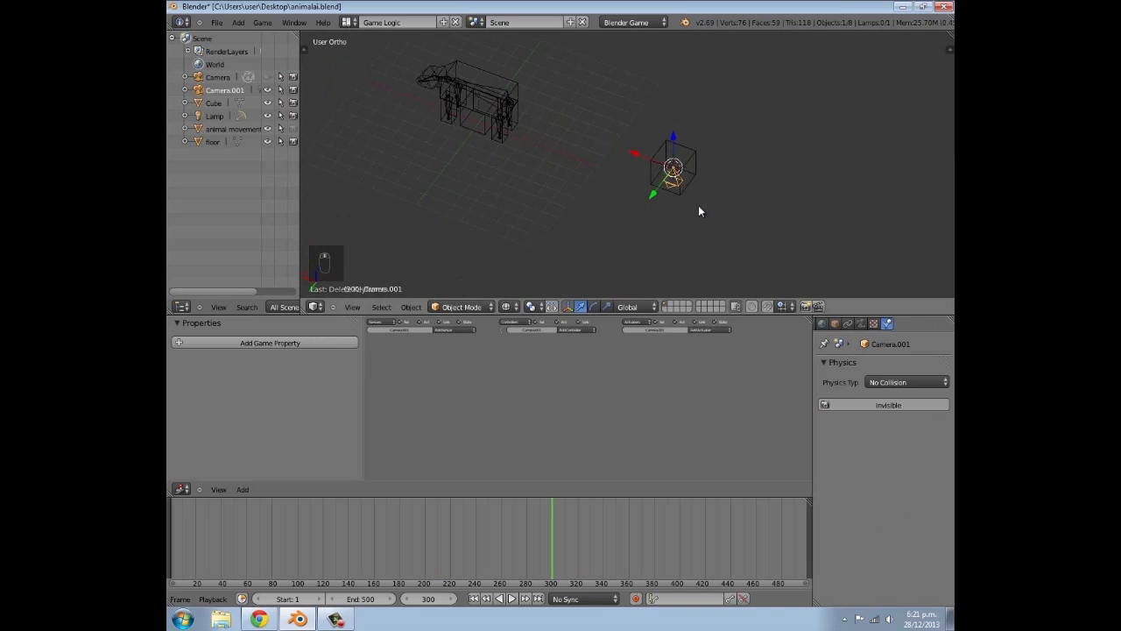
key("r")
key("z")
key("9")
key("0")
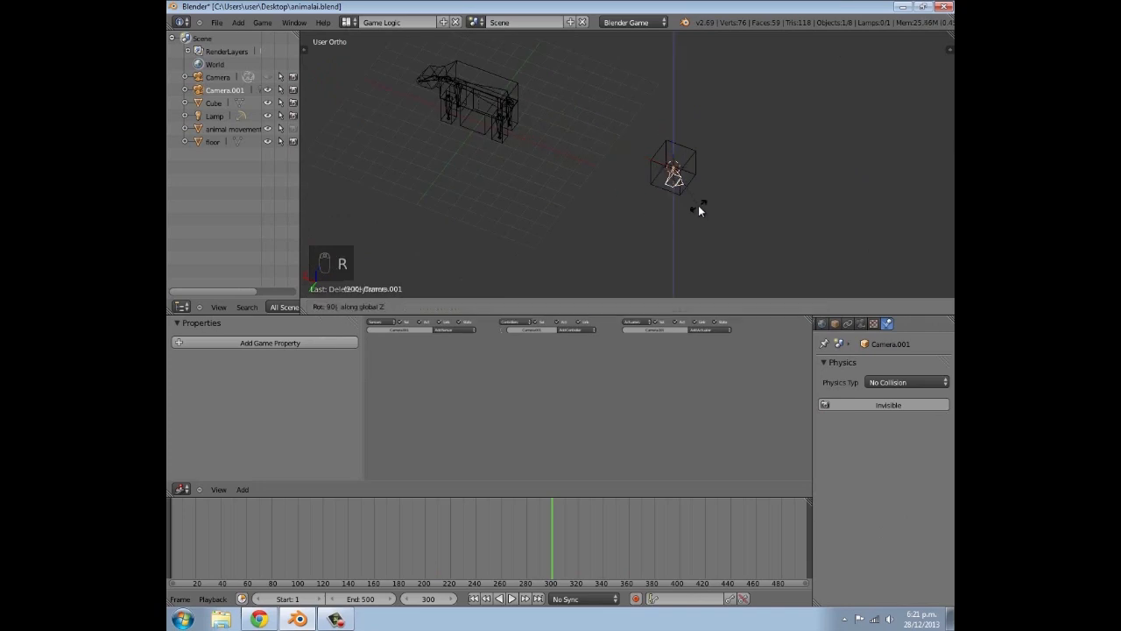
key("Return")
Rotate the new camera two more times by 90° each about the global Z axis
key("r")
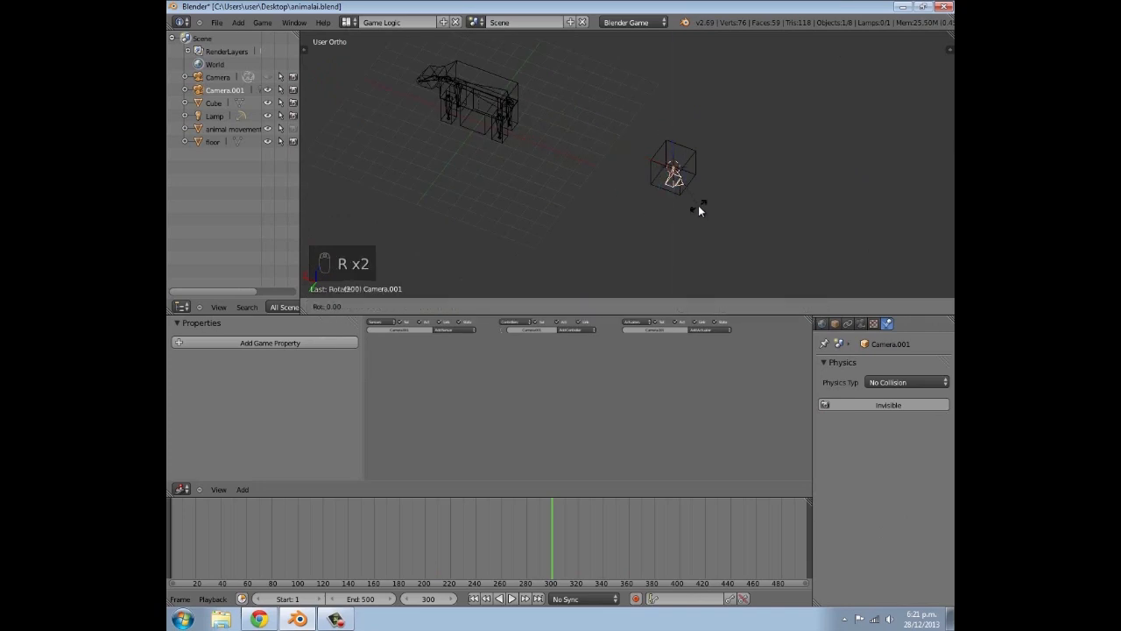
key("z")
key("9")
key("0")
key("Return")
key("r")
key("z")
key("9")
key("0")
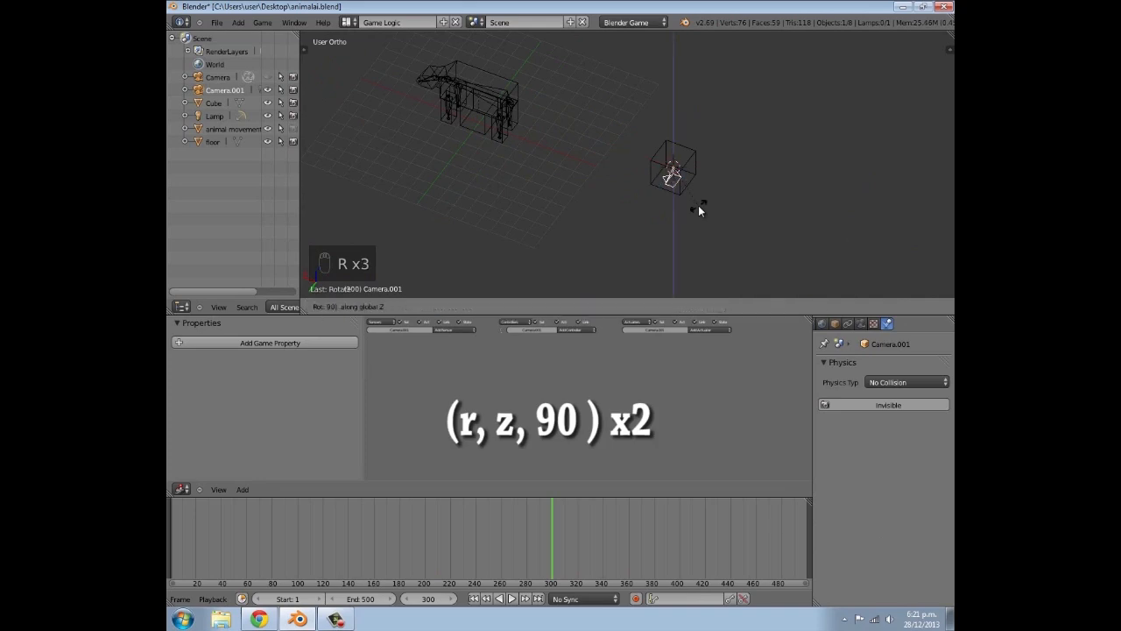
key("Return")
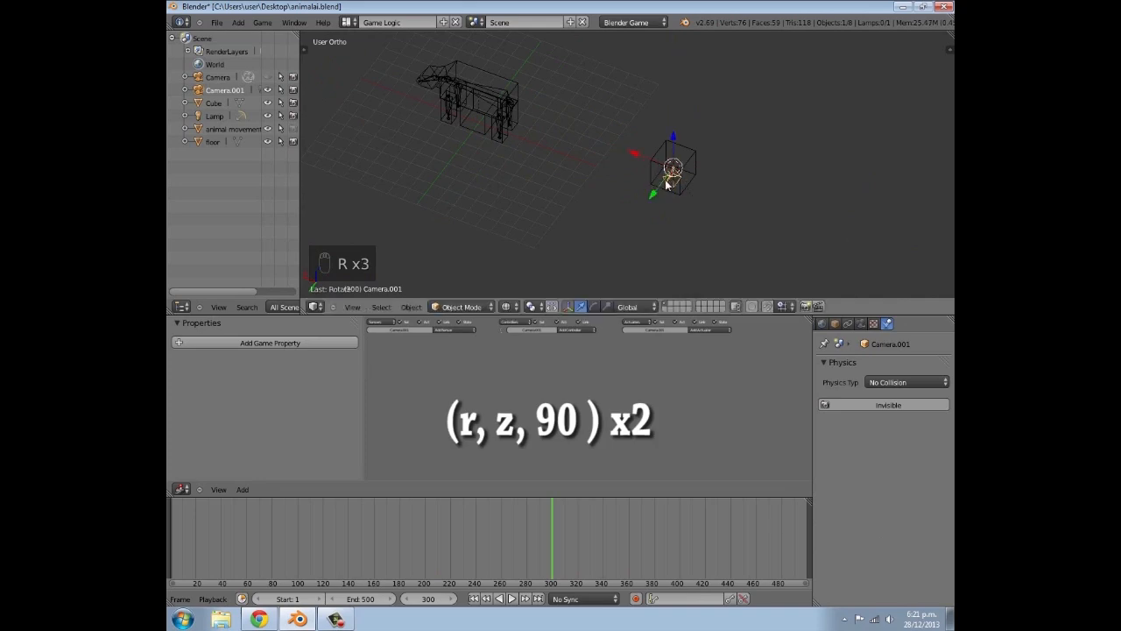
In the front view, move the camera out of the cube to a spot above and behind it, and tilt it
scroll(712, 187, "up", 2)
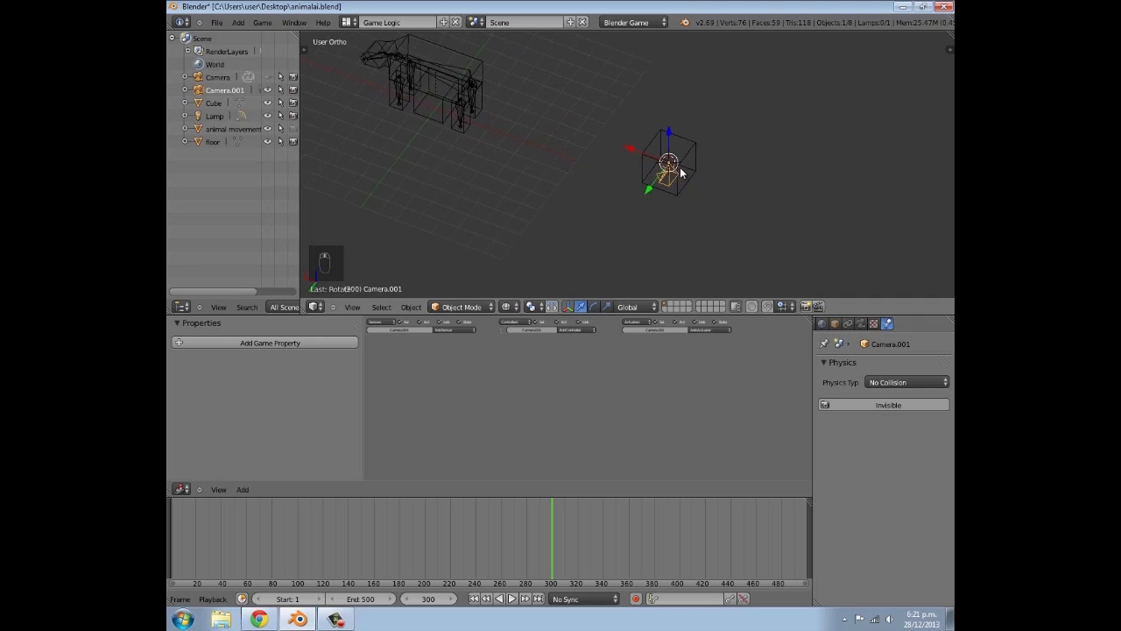
key("KP_1")
scroll(680, 168, "down", 1)
scroll(631, 179, "up", 2)
scroll(701, 171, "down", 2)
key("g")
left_click(726, 168)
key("r")
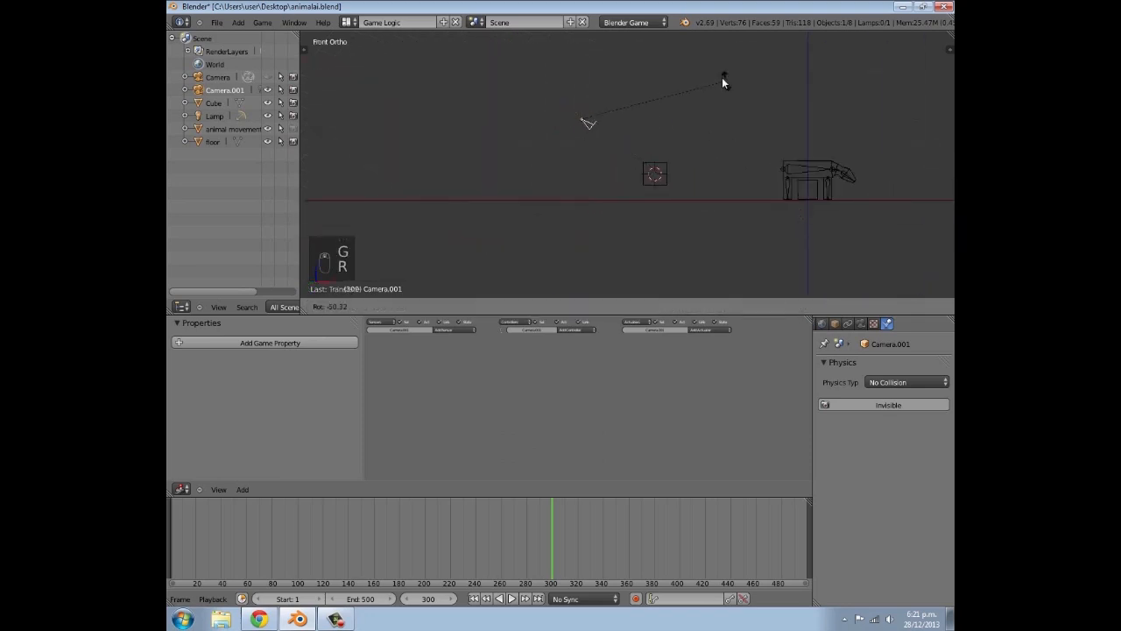
left_click(648, 40)
Refine the camera's position and tilt so it looks down over the cube toward the animal
scroll(671, 167, "up", 2)
key("g")
left_click(688, 167)
key("r")
left_click(743, 206)
key("r")
key("g")
left_click(745, 203)
key("g")
left_click(733, 202)
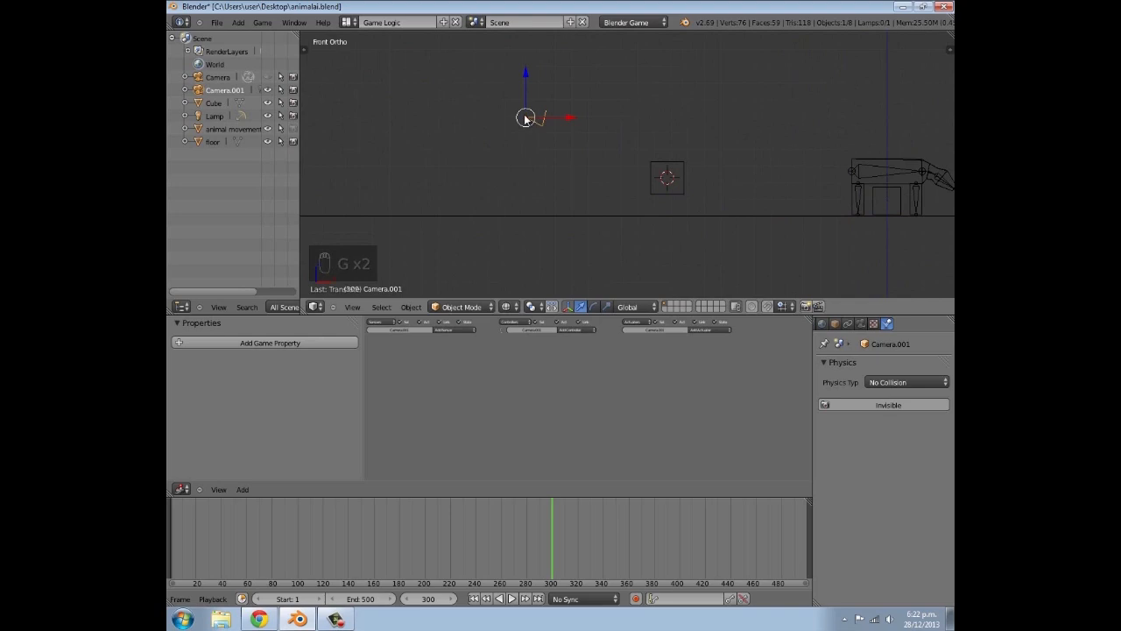
Parent the new camera to the character cube
right_click(662, 194)
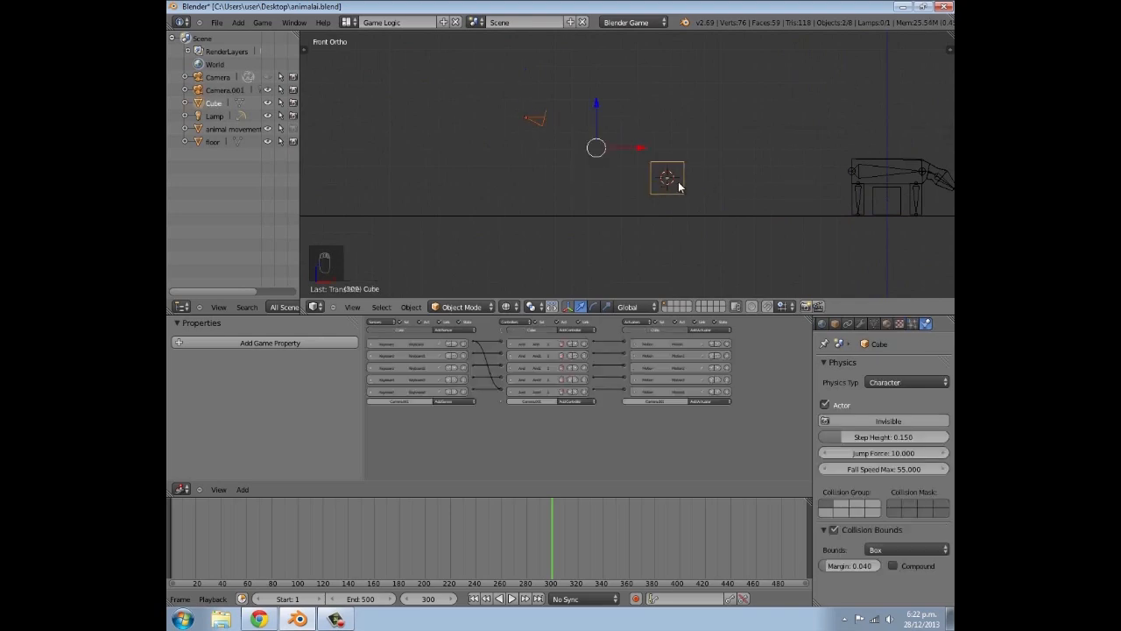
key("ctrl+p")
left_click(678, 181)
key("a")
middle_click_drag(614, 189, 688, 196)
right_click(686, 194)
Reveal the hidden objects and delete the original camera from the scene
scroll(686, 188, "down", 9)
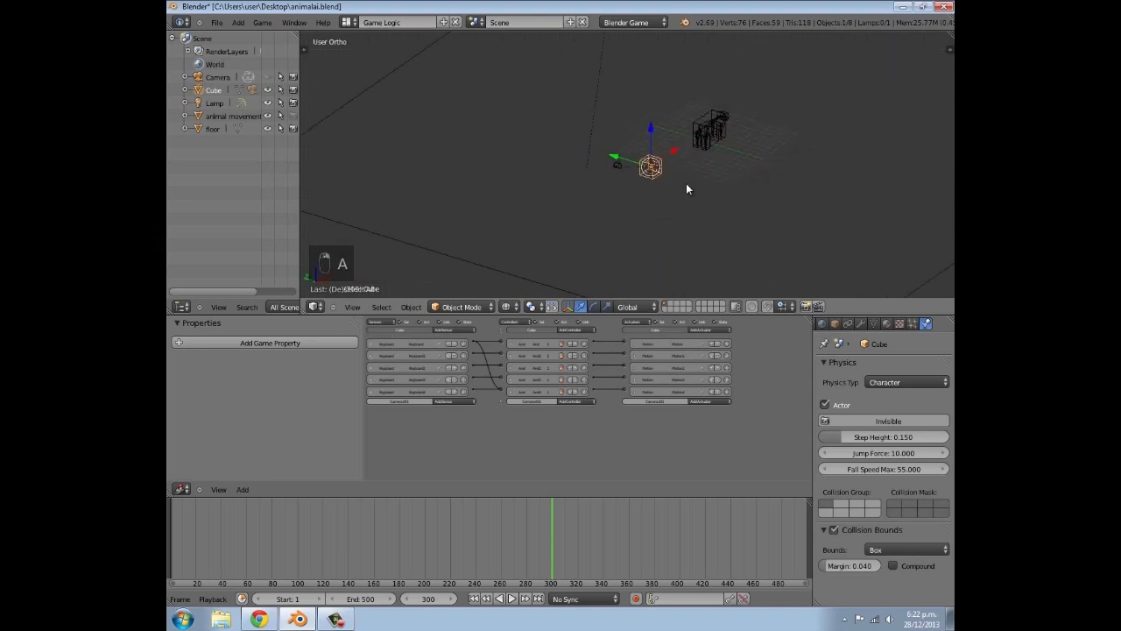
key("alt+h")
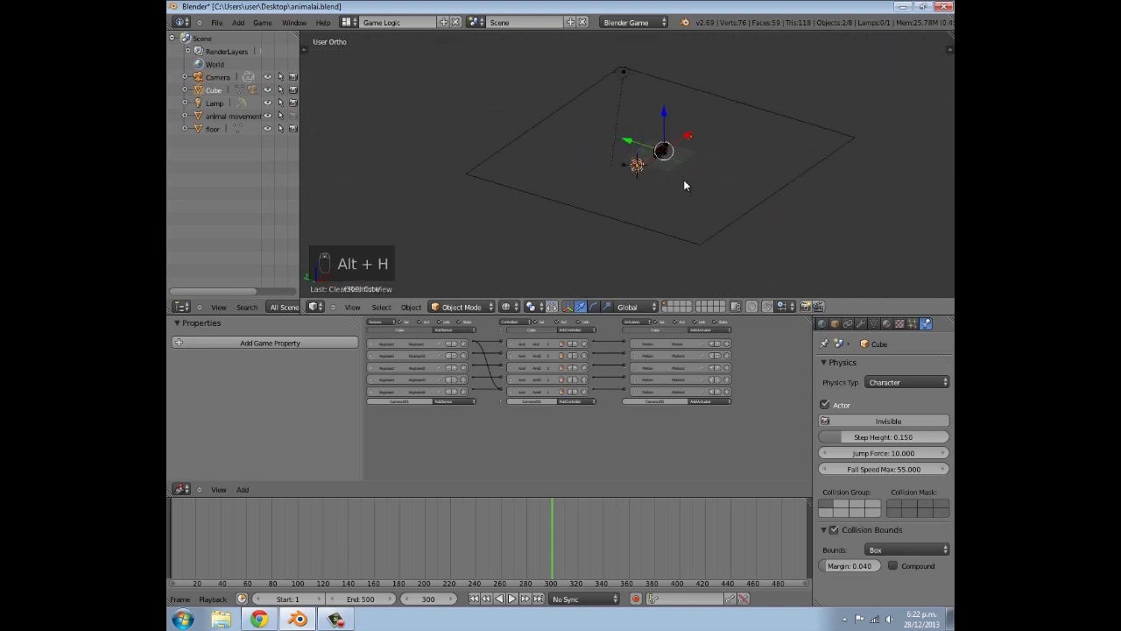
key("a")
mouse_move(703, 163)
middle_mouse_down()
mouse_move(693, 168)
mouse_move(741, 154)
mouse_move(706, 154)
middle_mouse_up()
right_click(706, 154)
key("x")
left_click(689, 158)
scroll(633, 164, "up", 3)
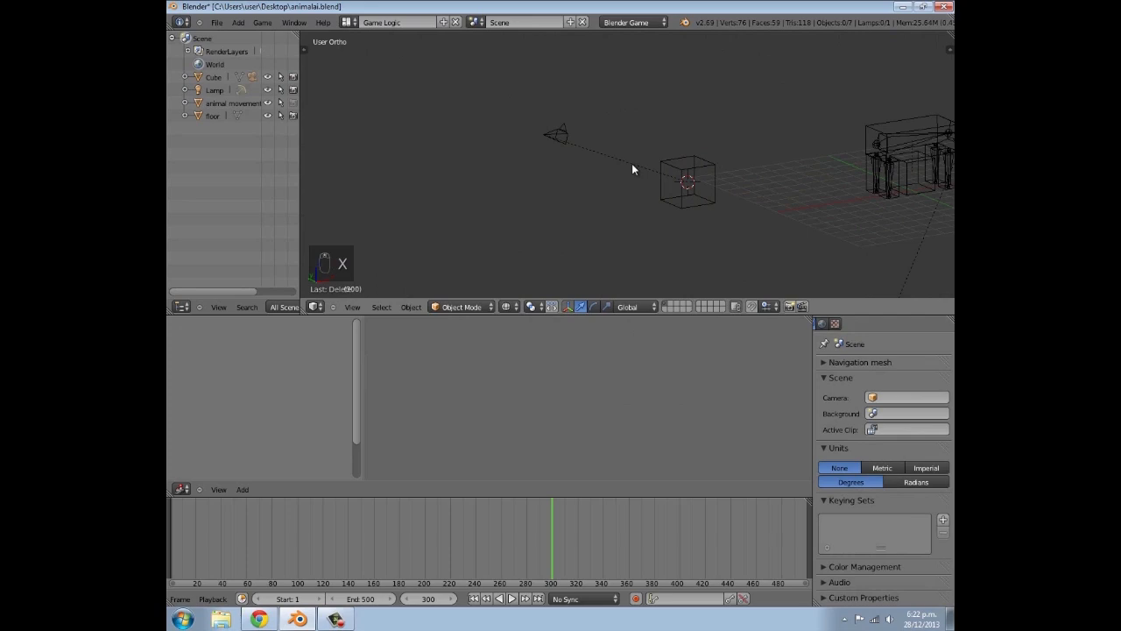
Look through the new camera and display the scene with textured shading
key("KP_0")
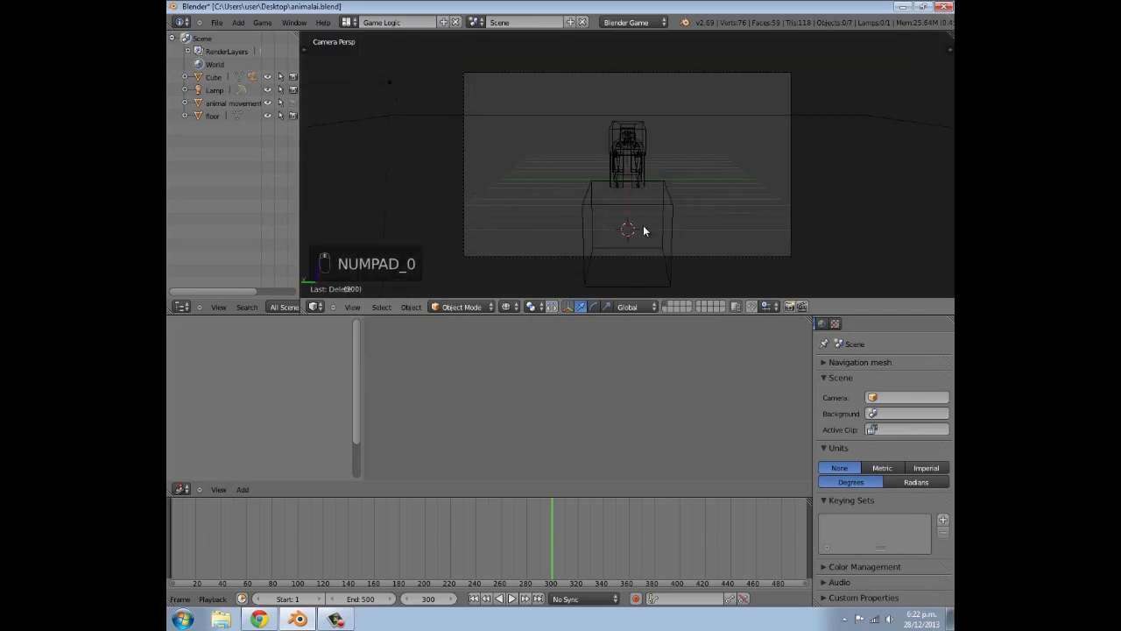
left_click(505, 306)
left_click(534, 252)
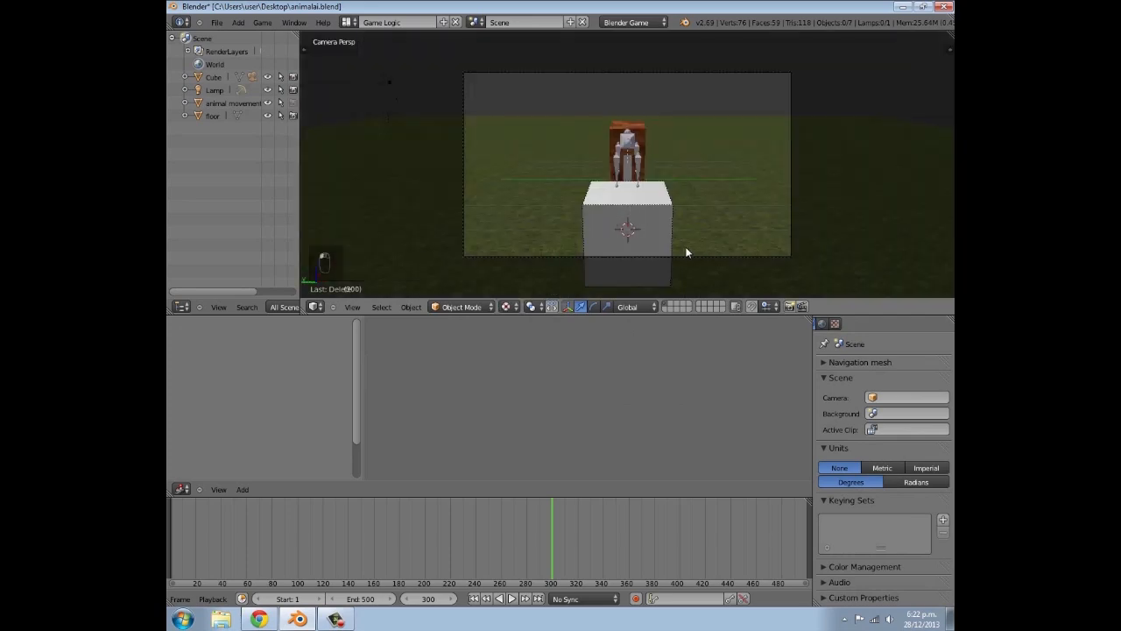
Move the camera about 3.5 units back from the cube along the global X axis
right_click(663, 255)
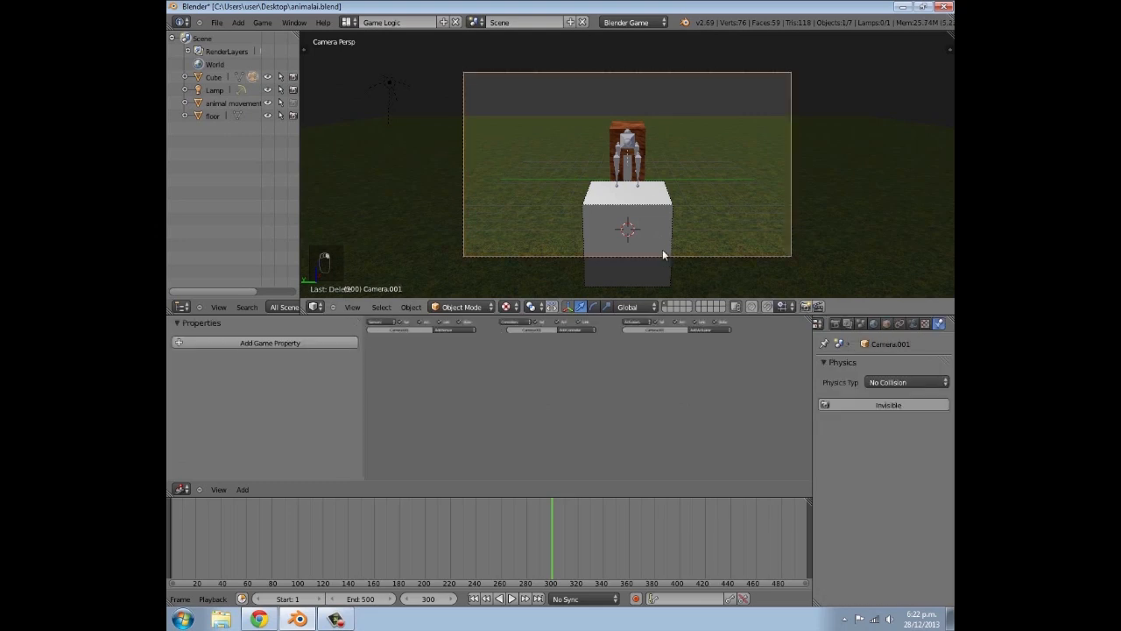
key("g")
key("x")
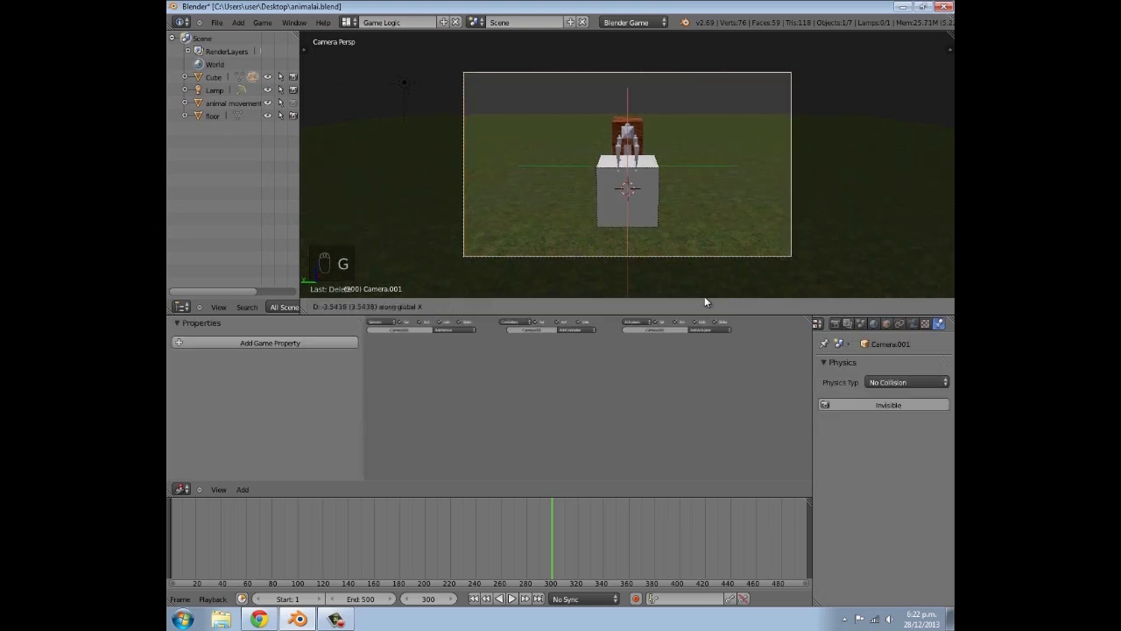
left_click(693, 279)
Add a Mouse sensor to the new camera and set its mouse event to Movement
right_click(639, 192)
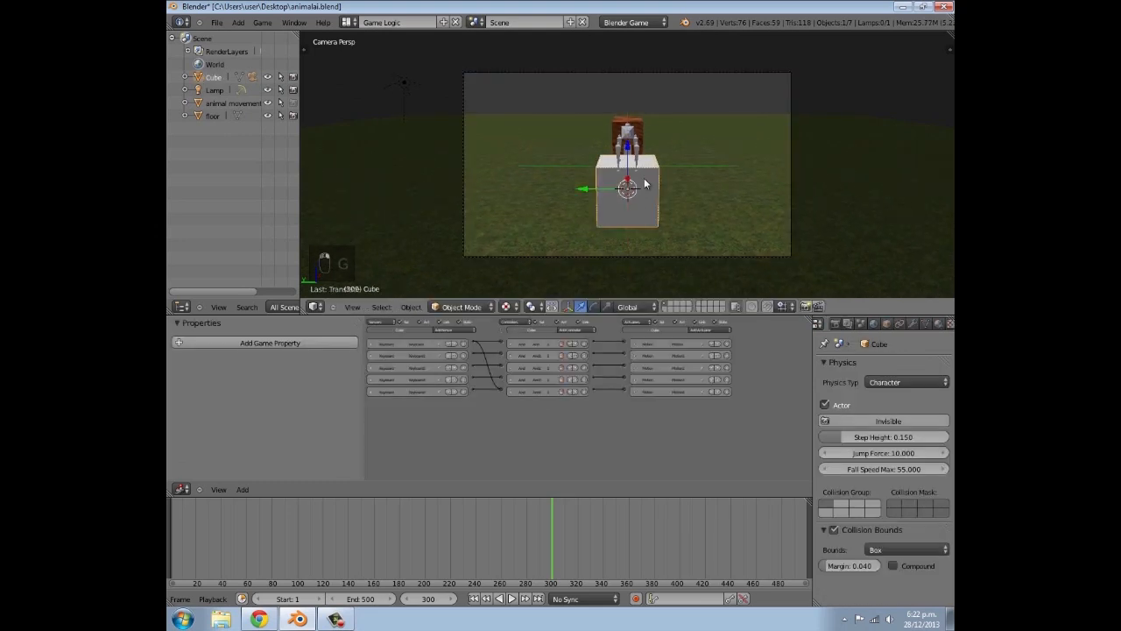
right_click(657, 255)
scroll(515, 361, "up", 4)
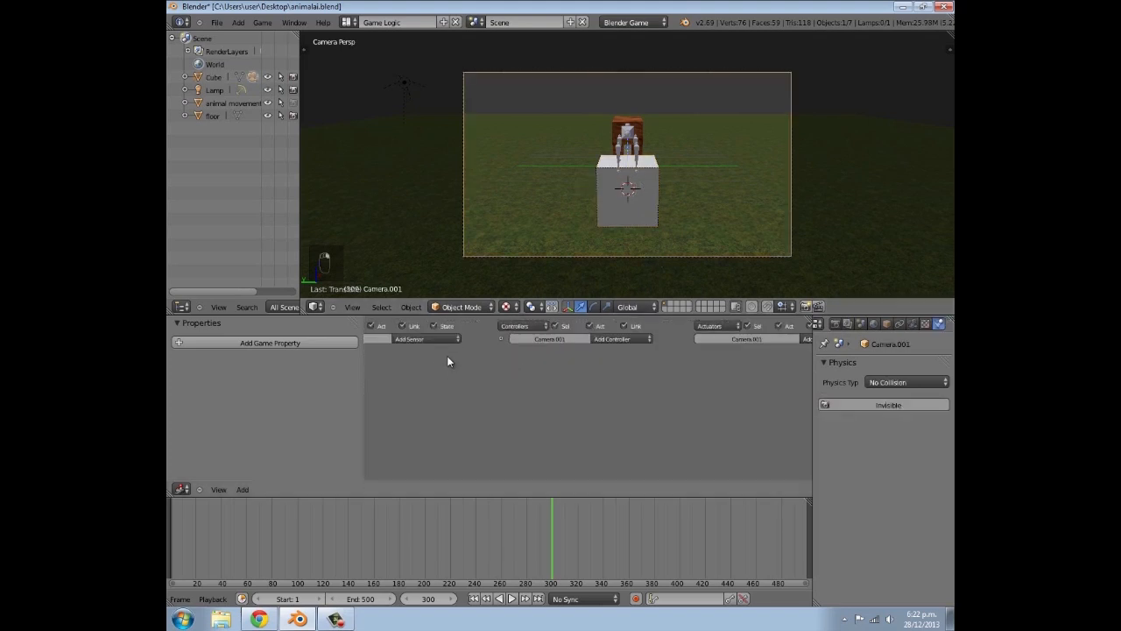
middle_click_drag(403, 342, 471, 339)
left_click(474, 339)
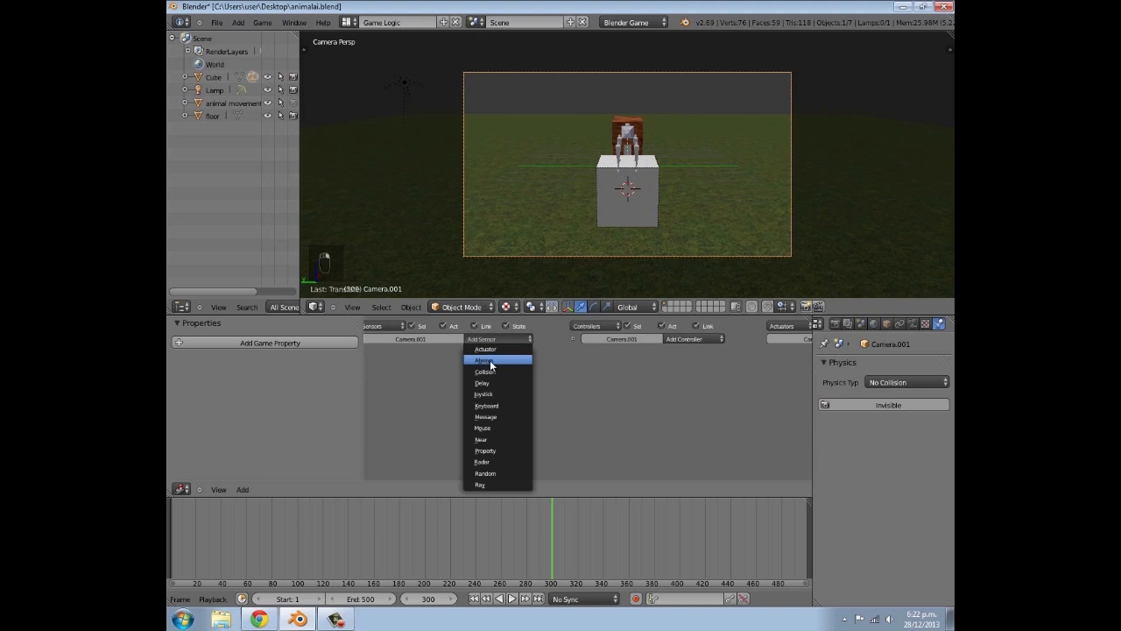
left_click(492, 427)
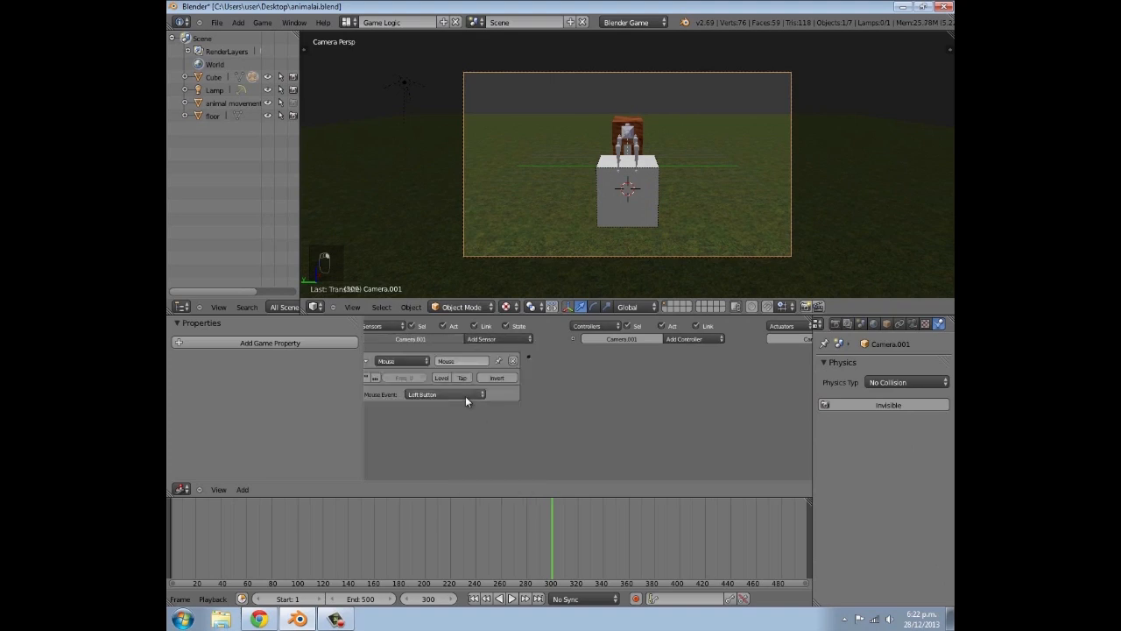
left_click(466, 396)
left_click(453, 322)
Add a Python controller to the camera and connect the Mouse sensor to it
left_click(671, 339)
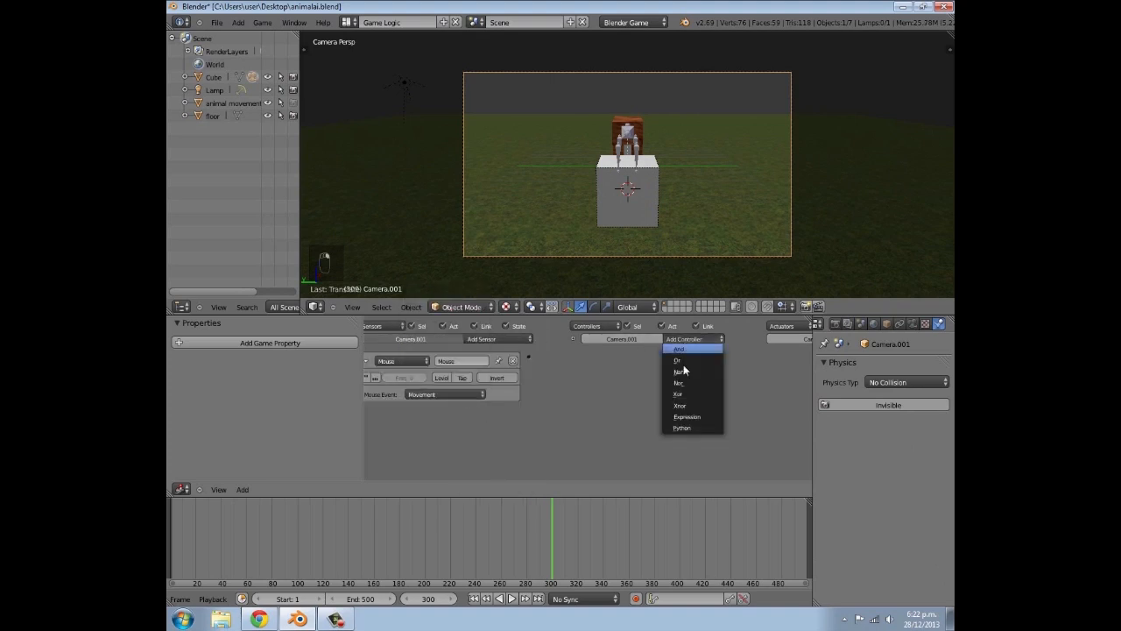
left_click(690, 425)
left_click_drag(571, 360, 573, 358)
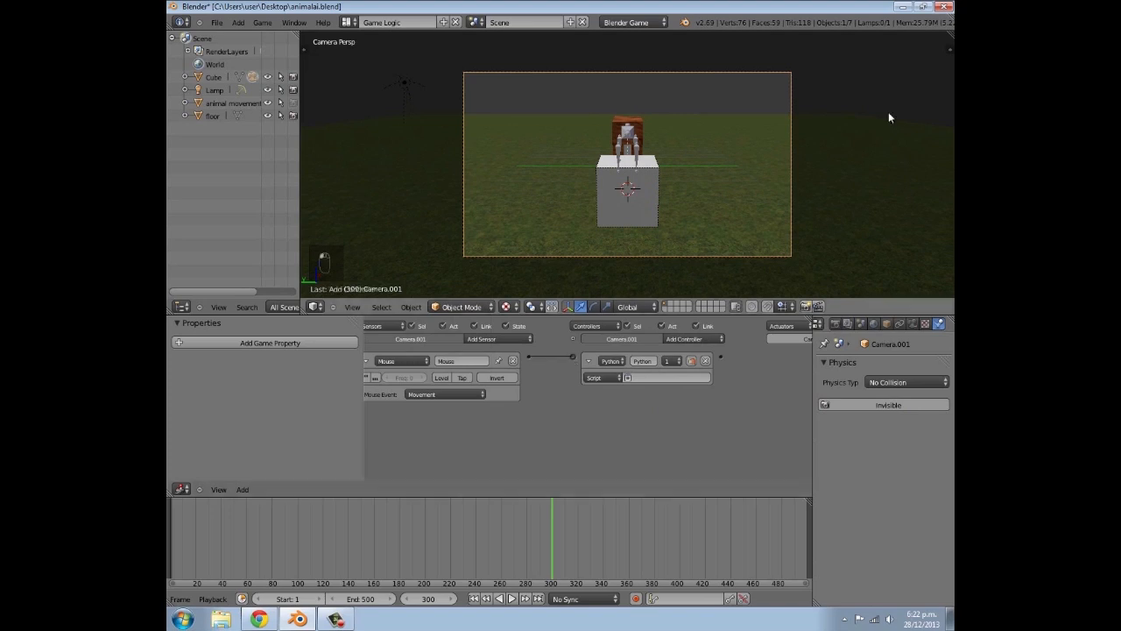
Split off a text editor beside the 3D view and open Mouselook.py.txt from E:\docs\docs2\scripts in it
left_click_drag(952, 36, 714, 110)
key("shift+F11")
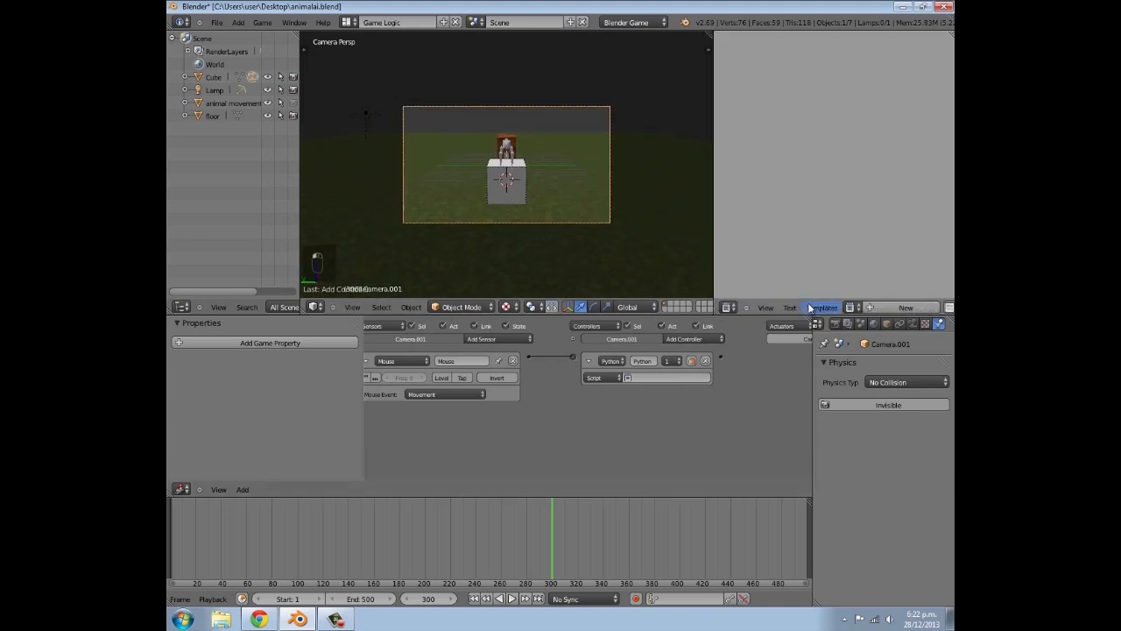
left_click(797, 308)
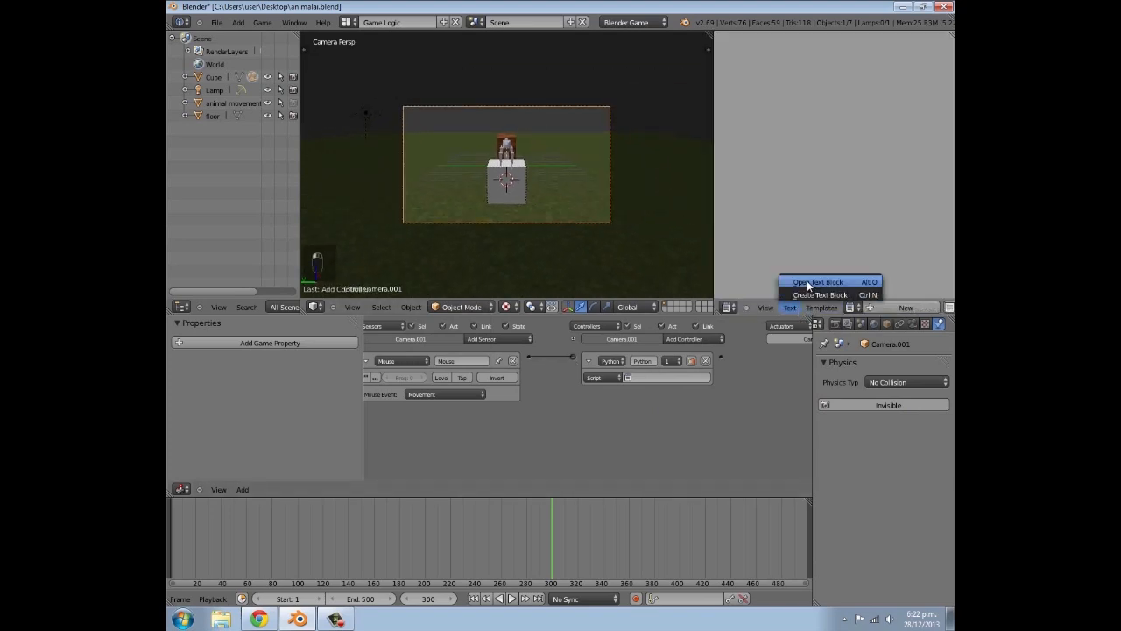
left_click(806, 281)
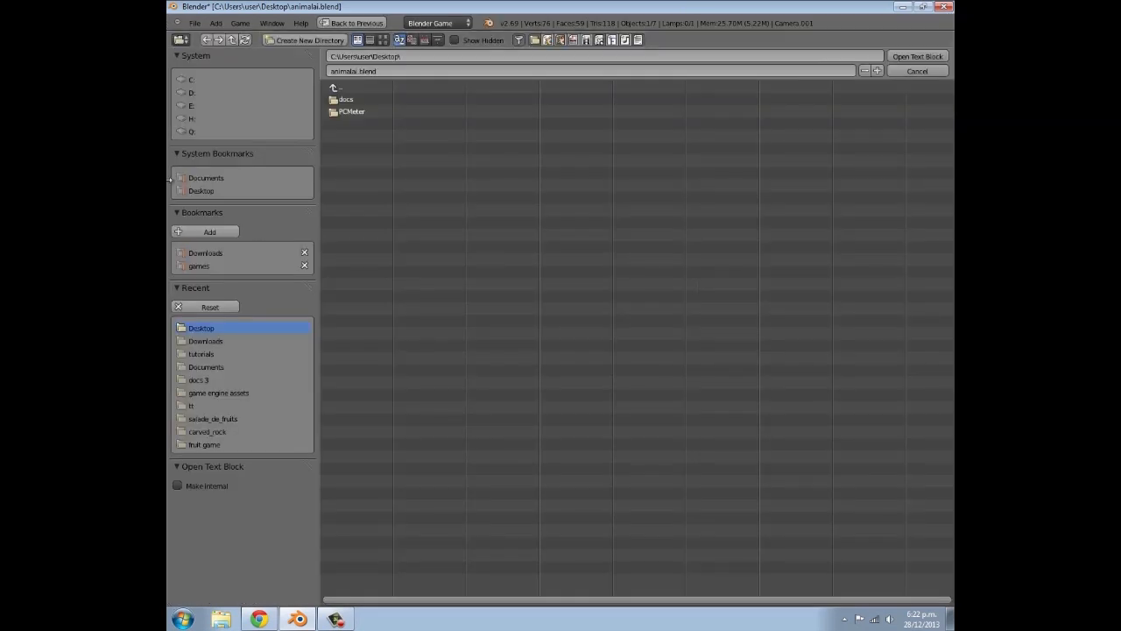
left_click(193, 105)
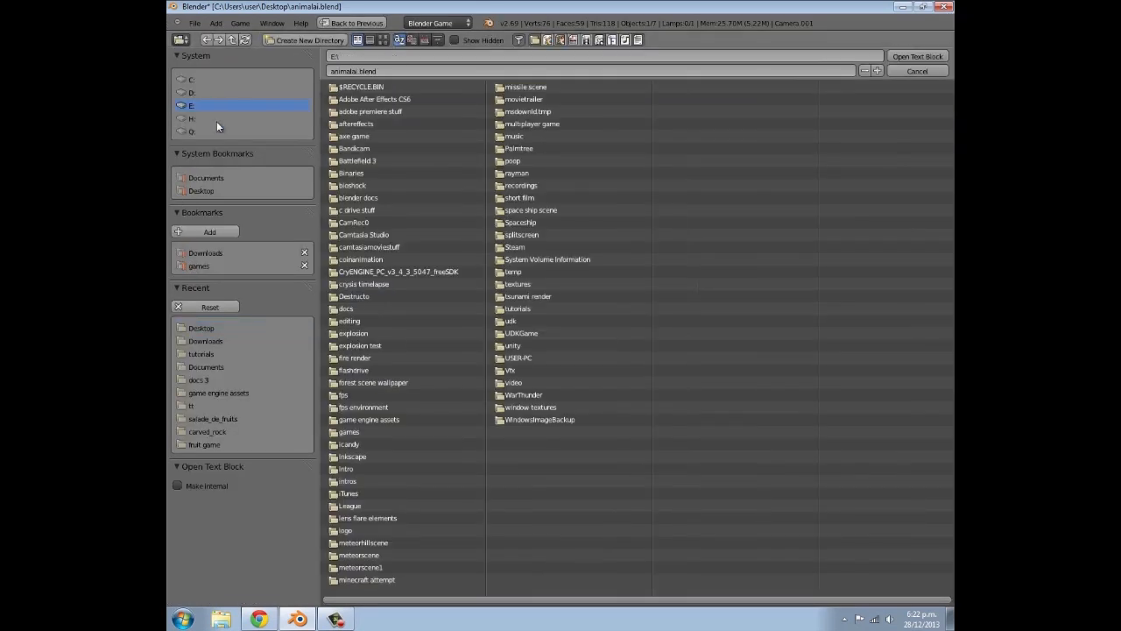
left_click(199, 382)
left_click(371, 123)
left_click(370, 123)
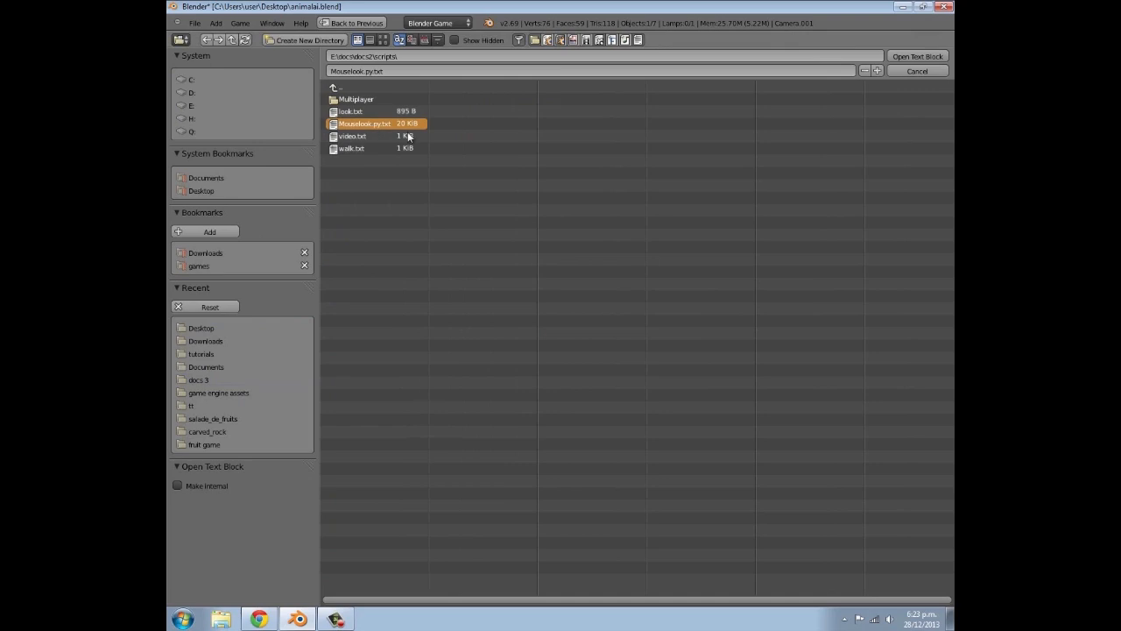
left_click(918, 57)
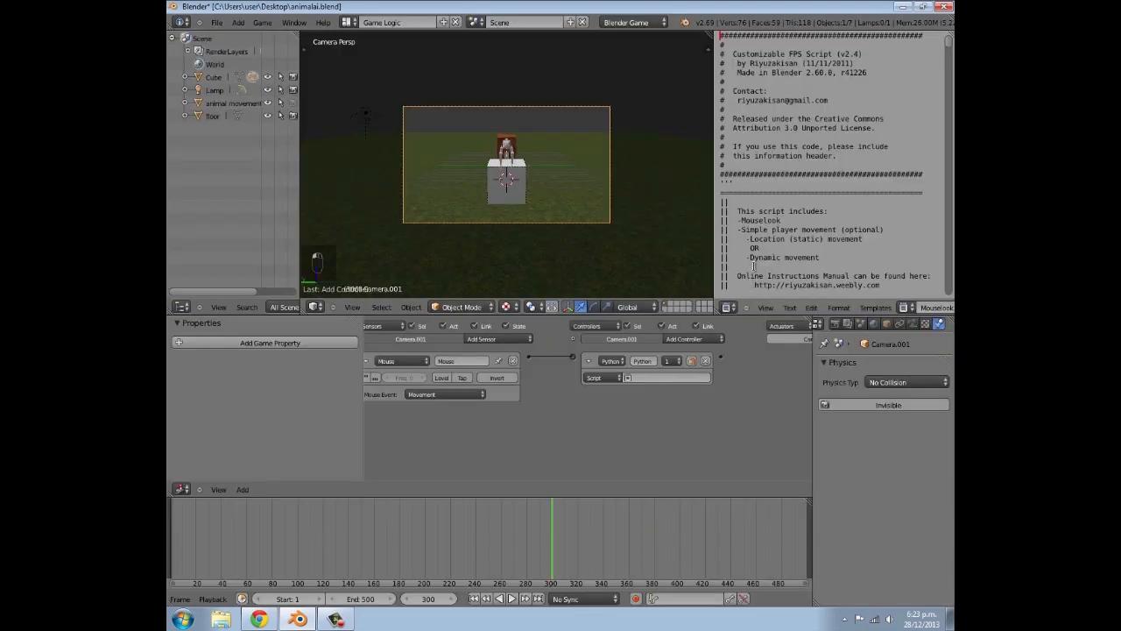
Assign the Mouselook.py.txt script to the camera's Python controller and test the mouse look in the running game
scroll(750, 276, "down", 10)
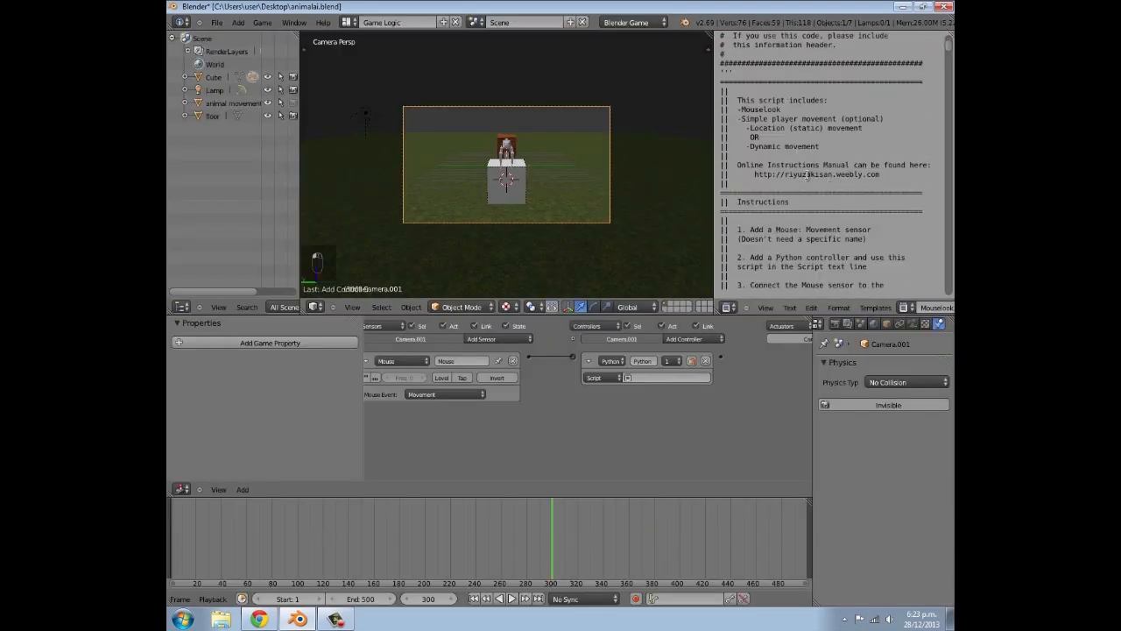
left_click(652, 375)
left_click(646, 402)
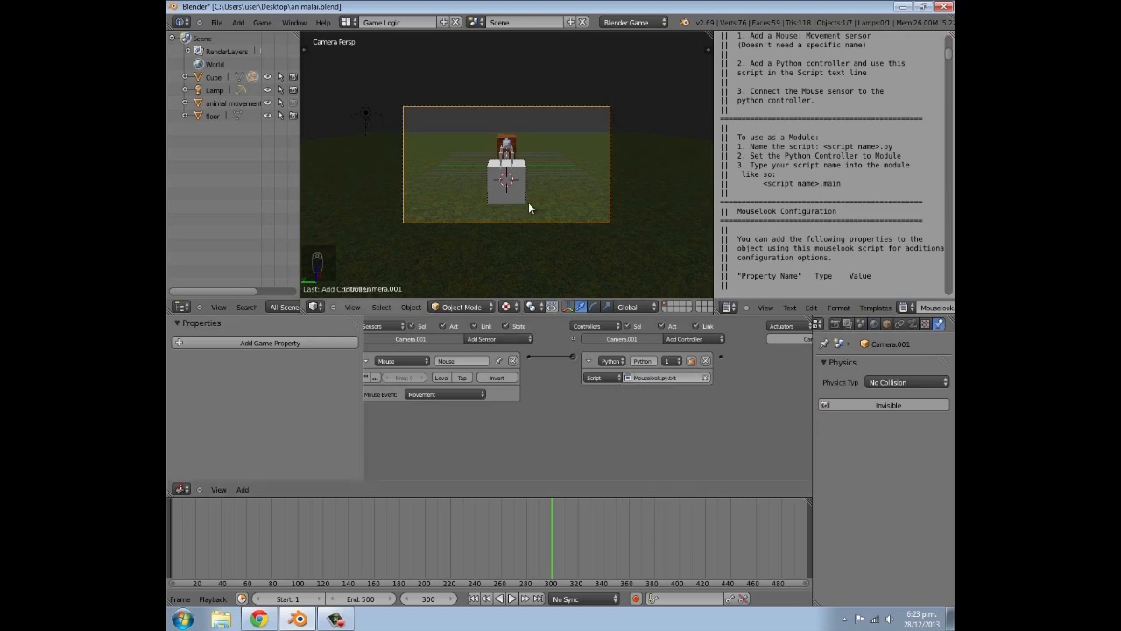
key("p")
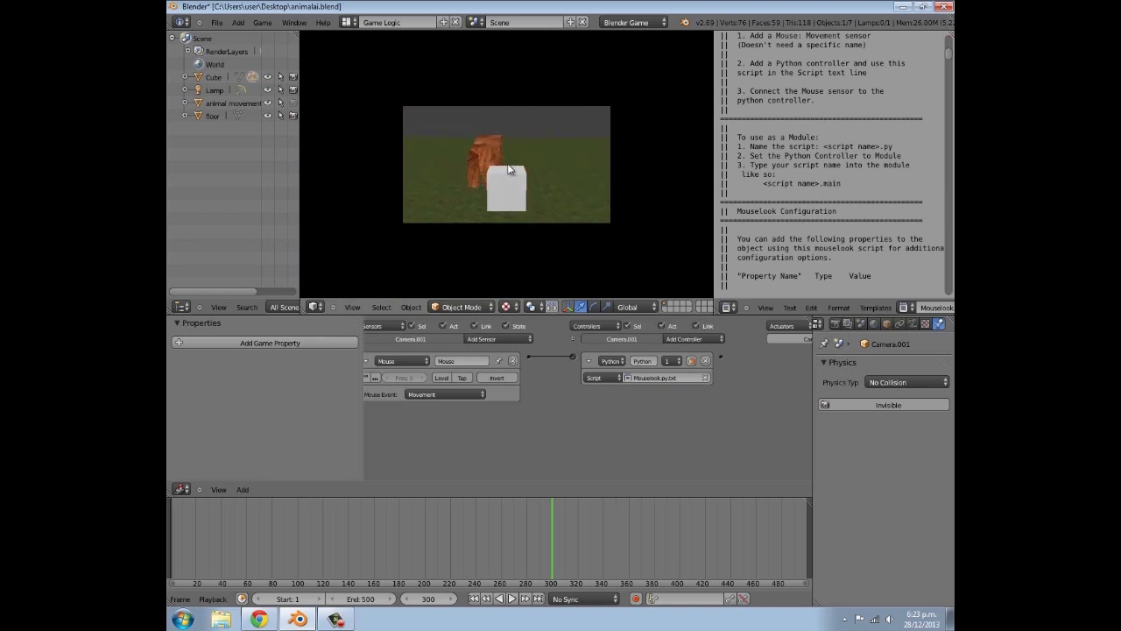
key("Escape")
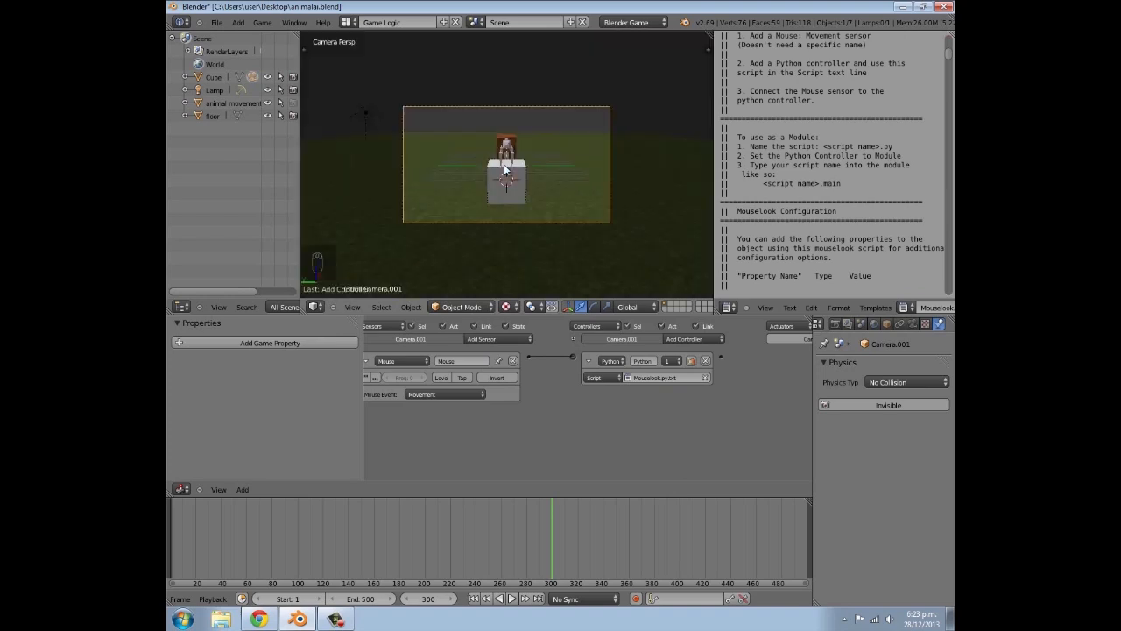
Scale the white cube the camera is attached to down slightly, to a scale of about 0.787
right_click(506, 185)
middle_click_drag(457, 187, 502, 195)
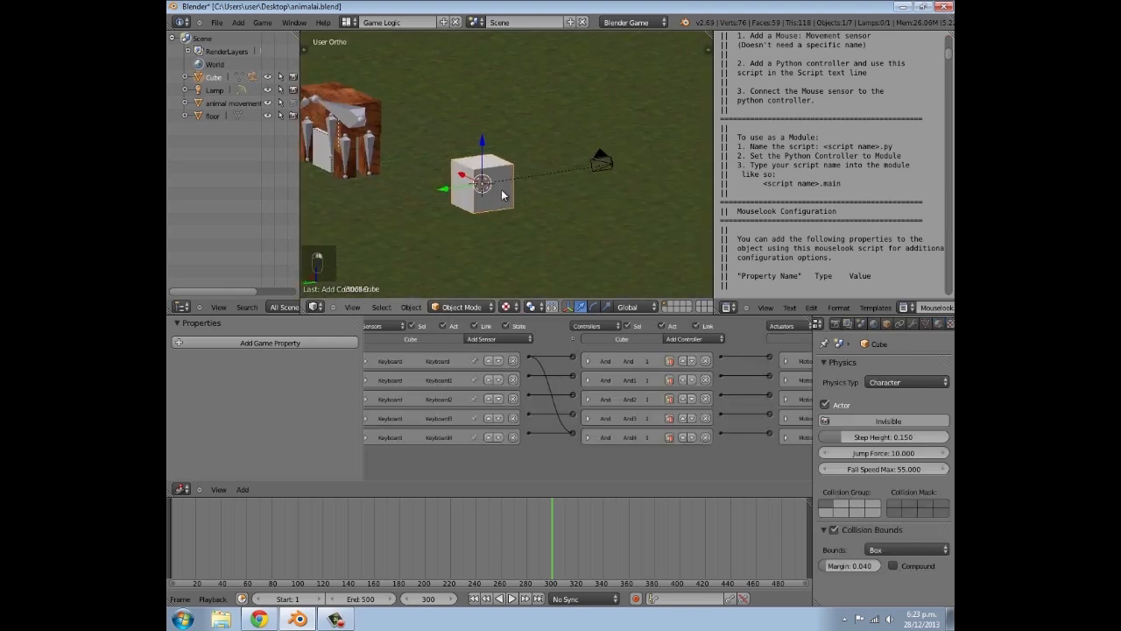
key("s")
left_click(550, 197)
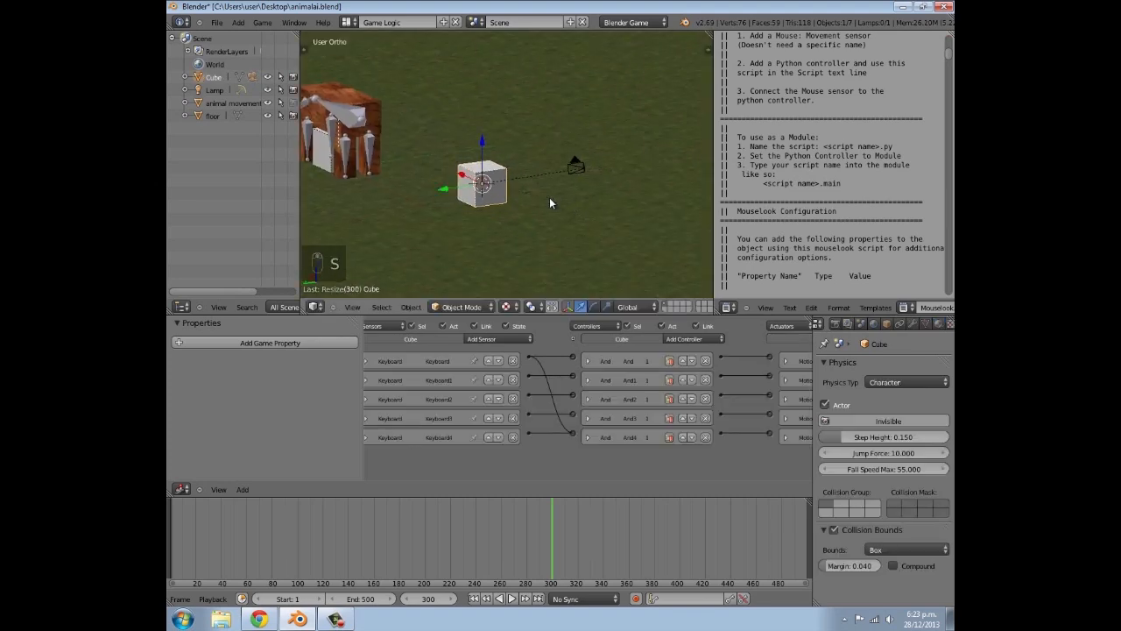
Add a game property named player to the white cube
left_click(276, 343)
type("player")
key("Return")
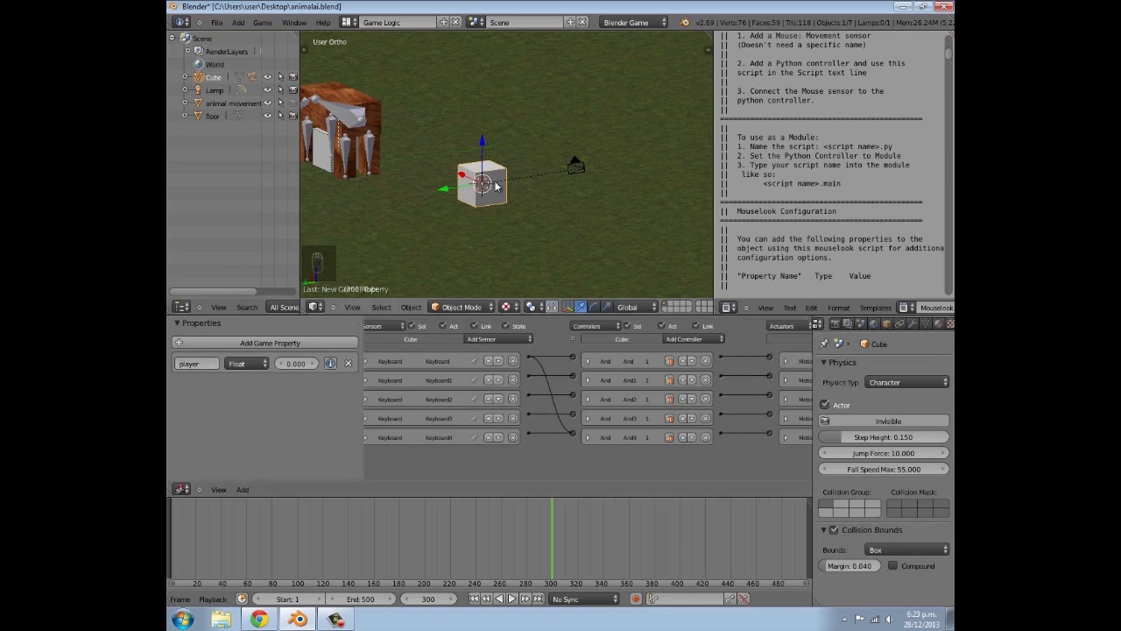
Select the animal movement object and display its state 3 logic bricks
scroll(496, 184, "down", 3)
key("a")
middle_click_drag(496, 182, 604, 159)
scroll(480, 160, "up", 2)
right_click(480, 160)
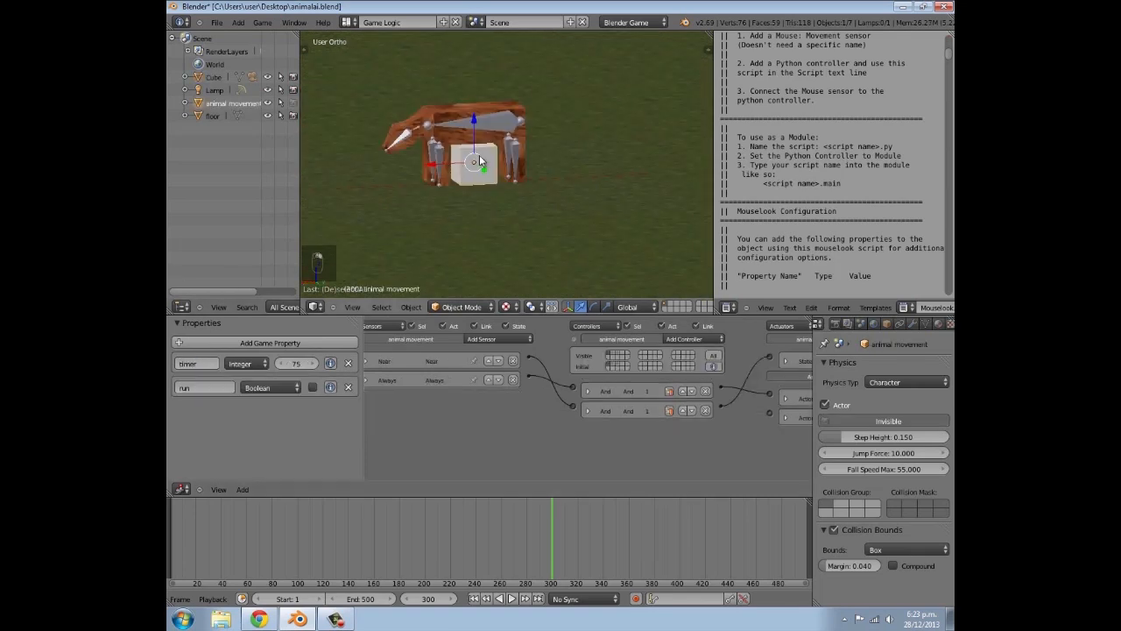
middle_click_drag(588, 356, 523, 355)
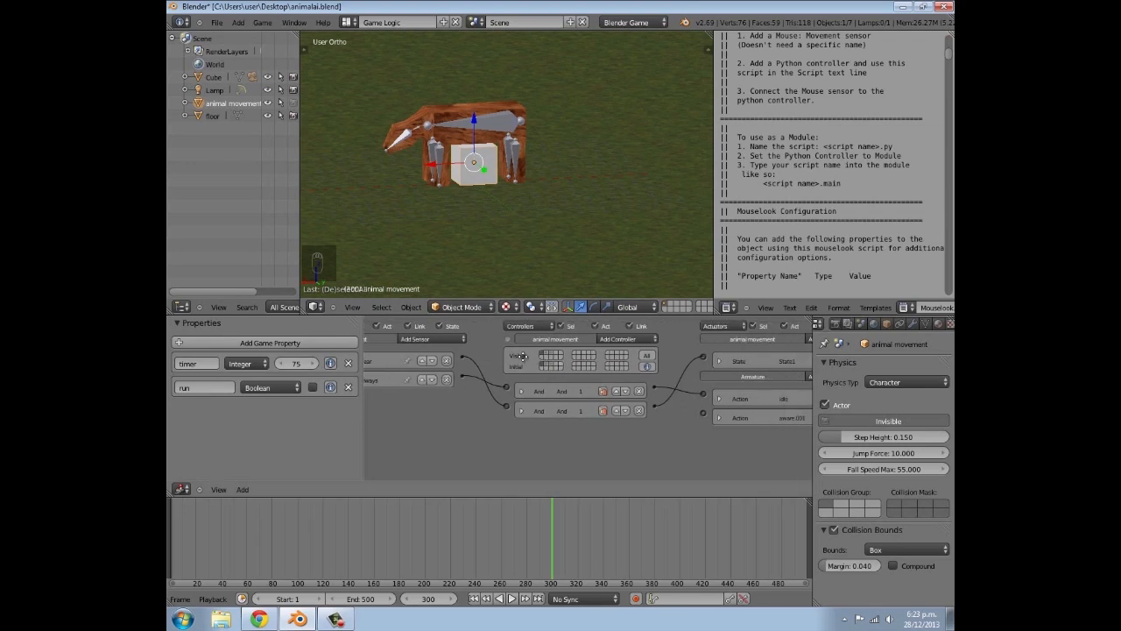
middle_click_drag(503, 183, 466, 167)
right_click(495, 156)
right_click(465, 163)
scroll(552, 409, "up", 2)
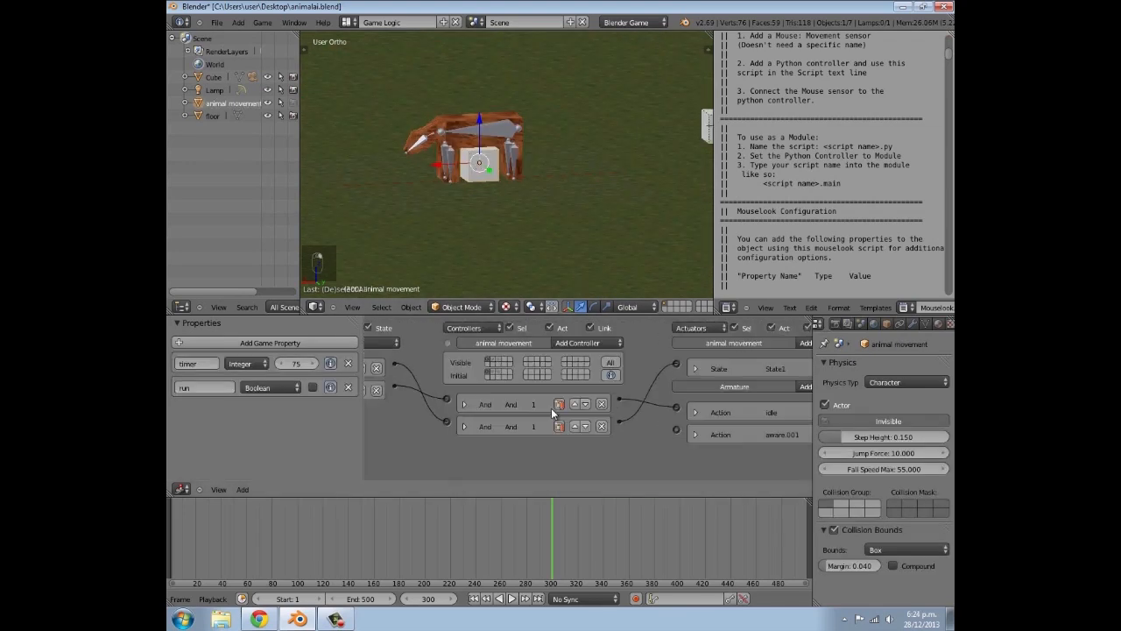
left_click(500, 360)
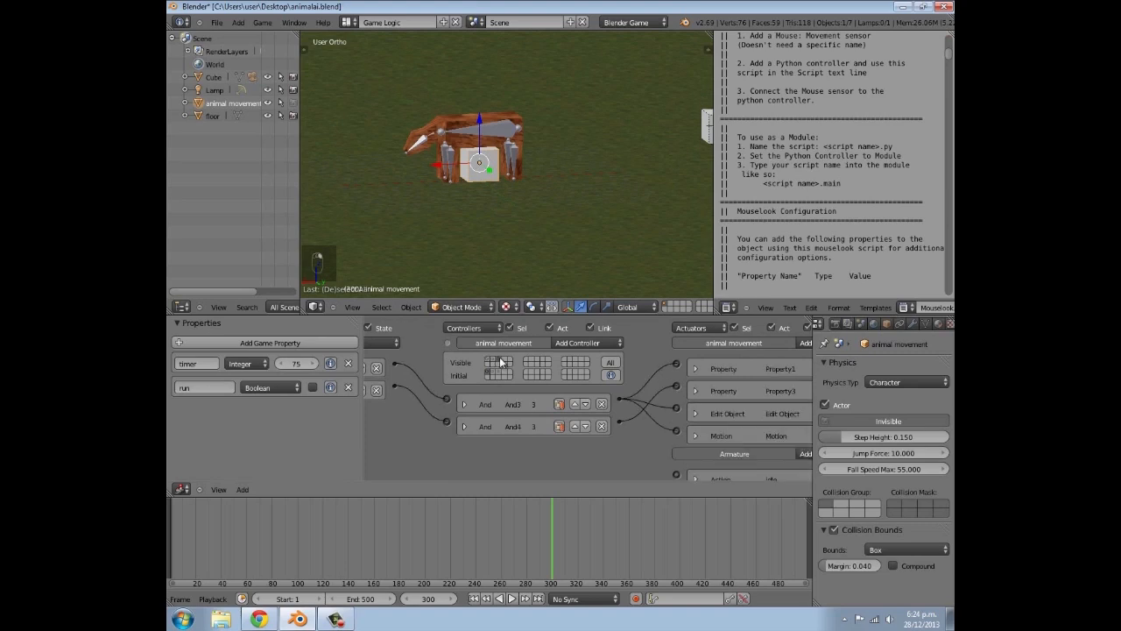
Add a Property sensor to the animal's state 3 that checks whether run is Equal to False
scroll(500, 363, "down", 2)
middle_click_drag(525, 385, 638, 389)
left_click(498, 337)
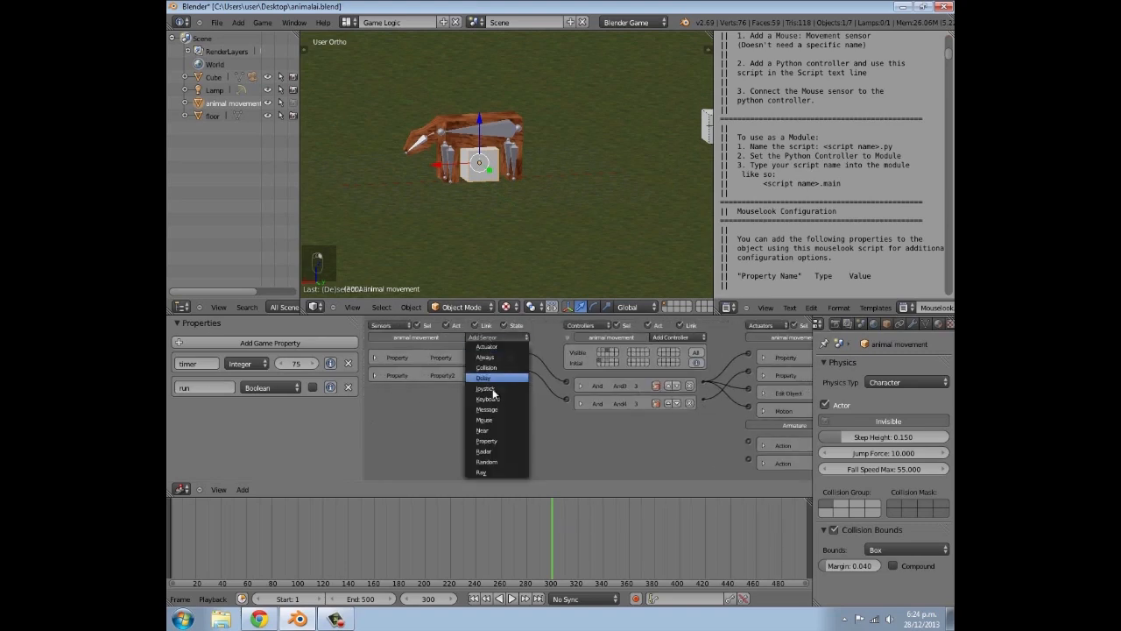
left_click(508, 441)
left_click(454, 437)
left_click(457, 452)
left_click(458, 448)
type("False")
key("Return")
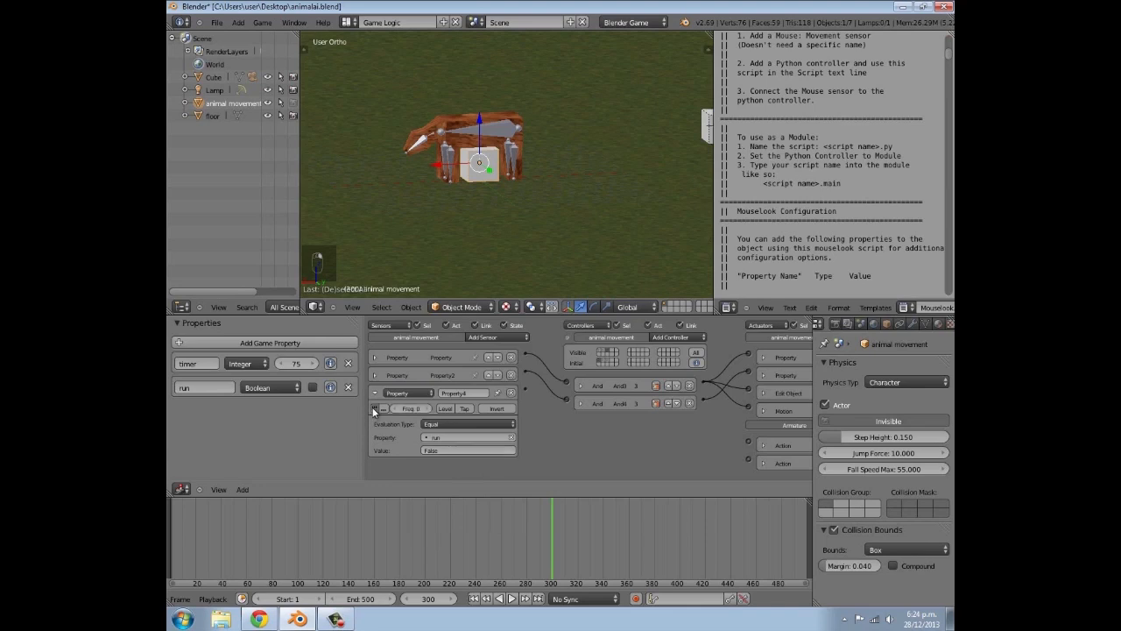
Add an And controller in state 3 and connect the run property sensor to it
scroll(525, 386, "down", 3, "ctrl")
left_click(569, 338)
left_click(566, 347)
left_click_drag(465, 419, 466, 418)
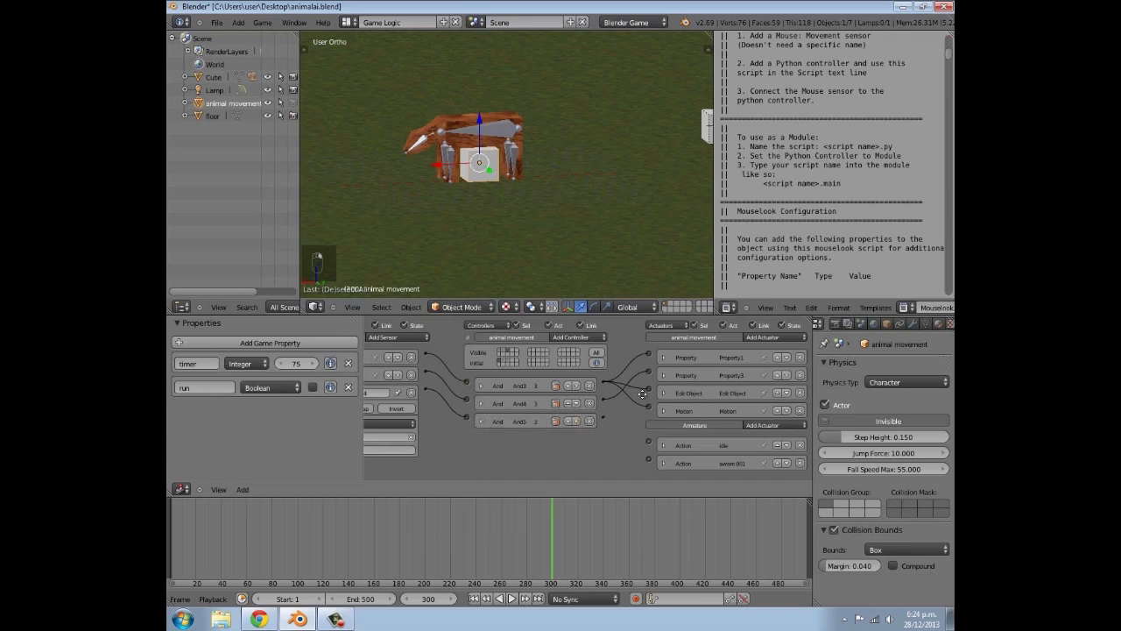
left_click(762, 337)
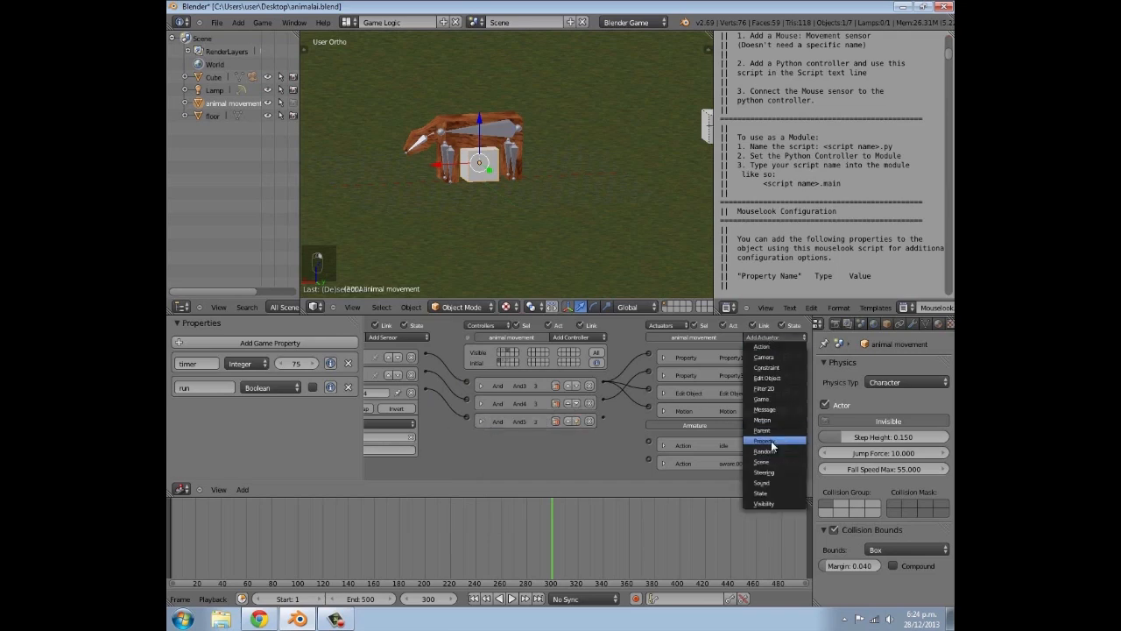
left_click(769, 441)
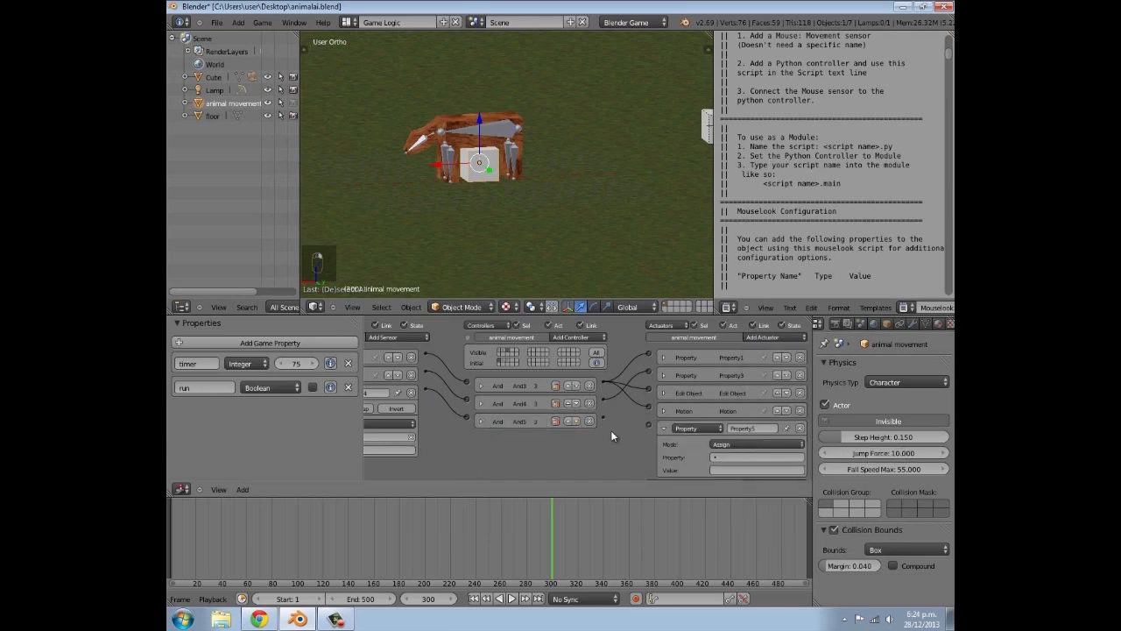
left_click(800, 427)
Add a State actuator, connect the new And controller to it, and collapse it
left_click(767, 337)
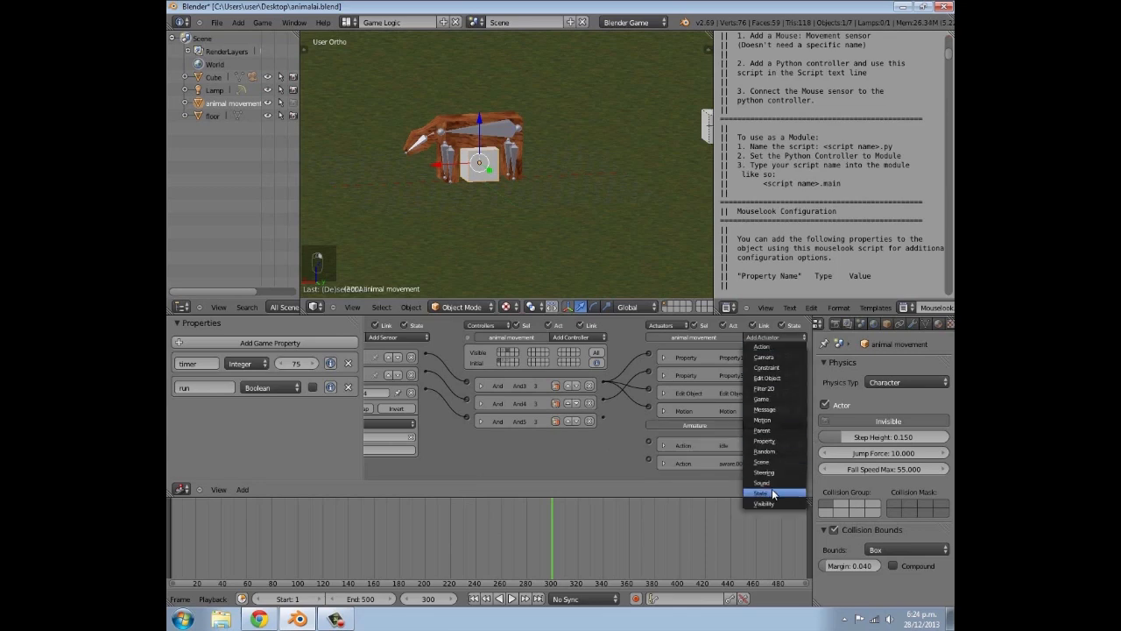
left_click(776, 493)
left_click_drag(648, 427, 650, 428)
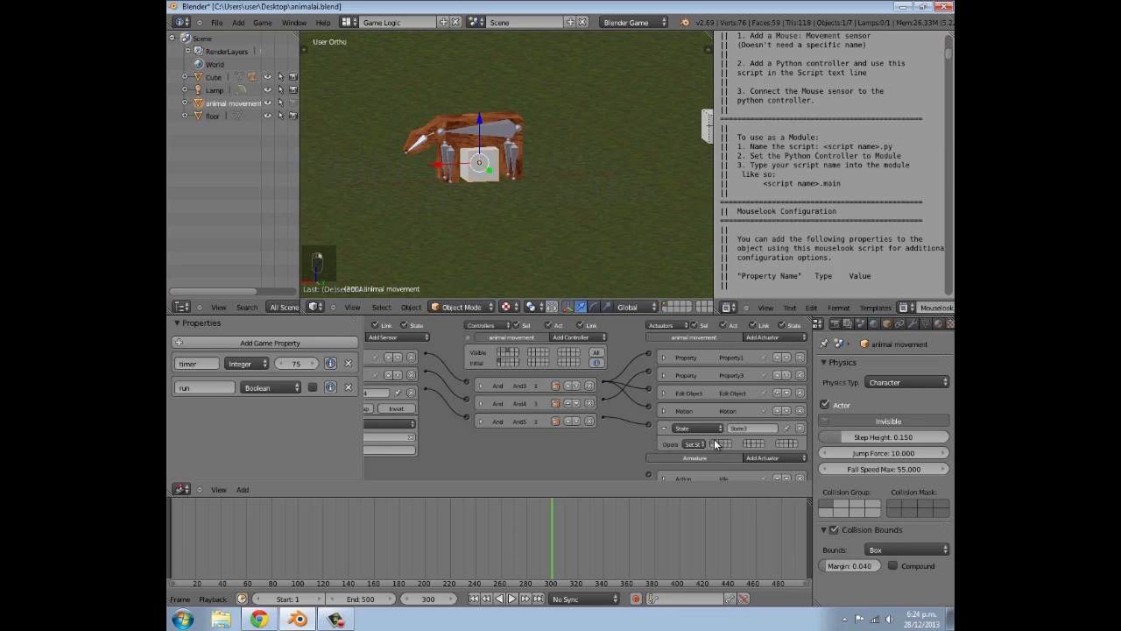
left_click(664, 427)
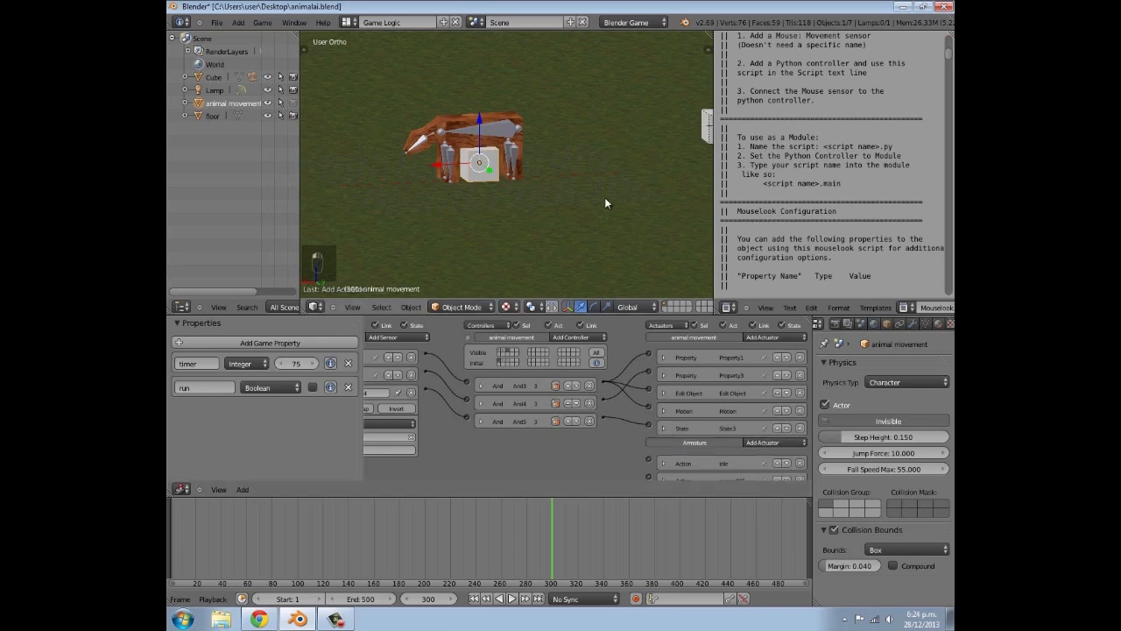
Add a Property actuator linked to the new And controller that assigns True to the run property
left_click(762, 337)
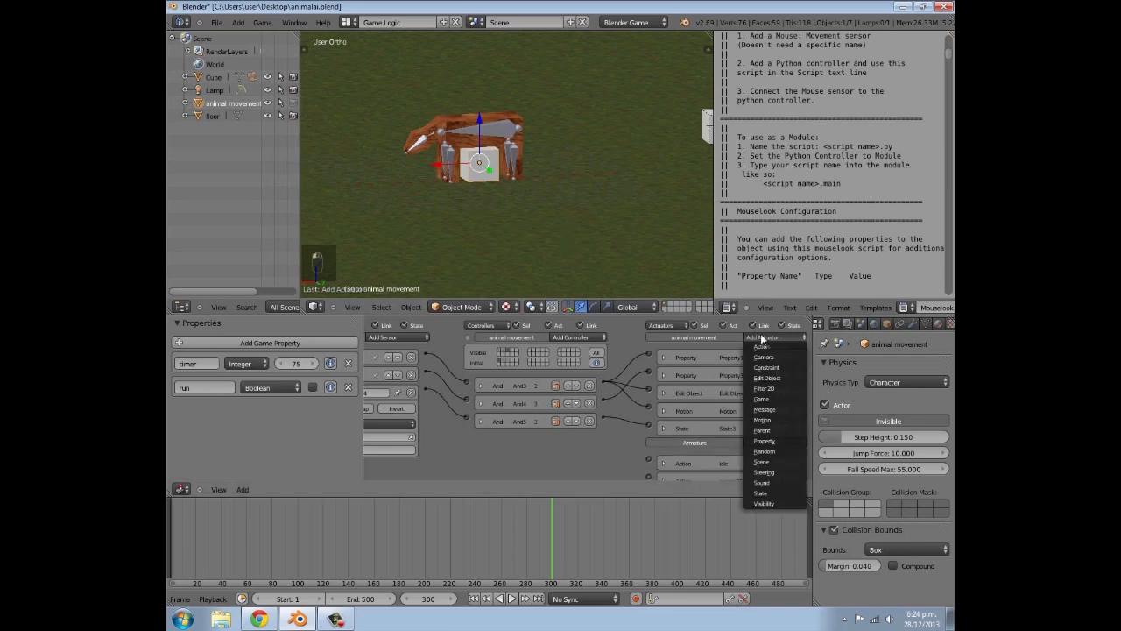
left_click(765, 440)
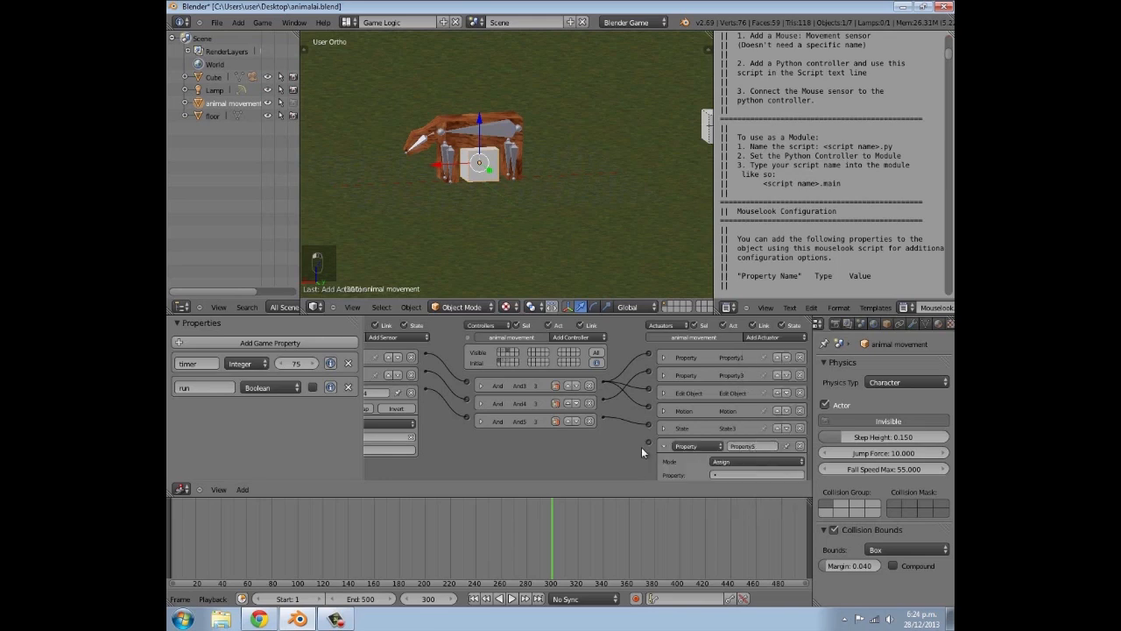
left_click_drag(606, 419, 647, 451)
scroll(744, 438, "down", 2)
left_click(755, 437)
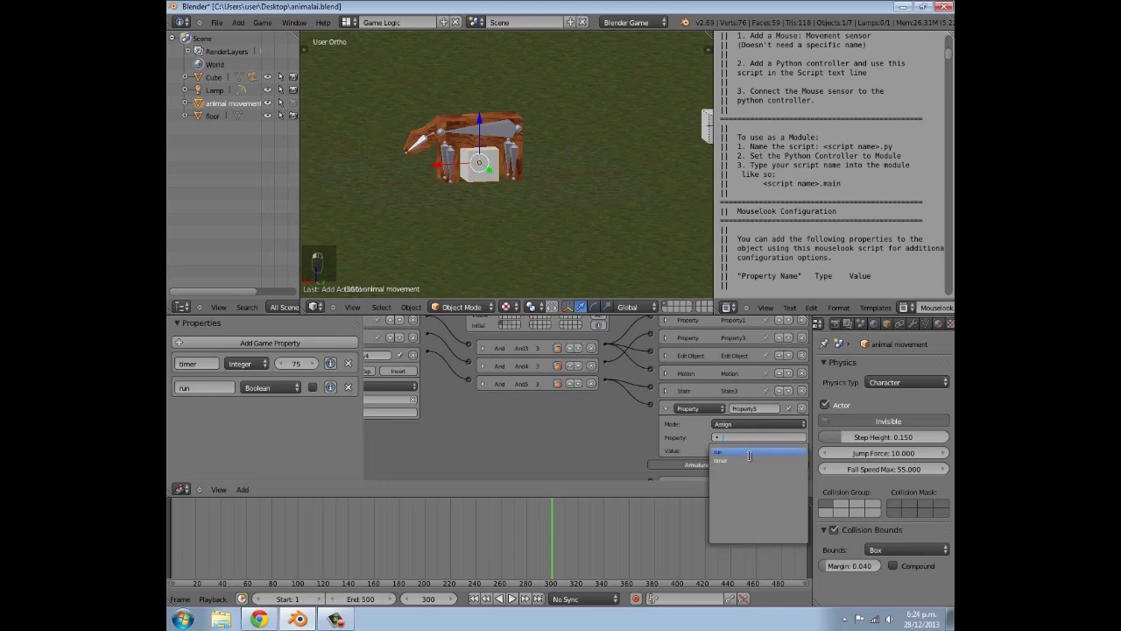
left_click(749, 452)
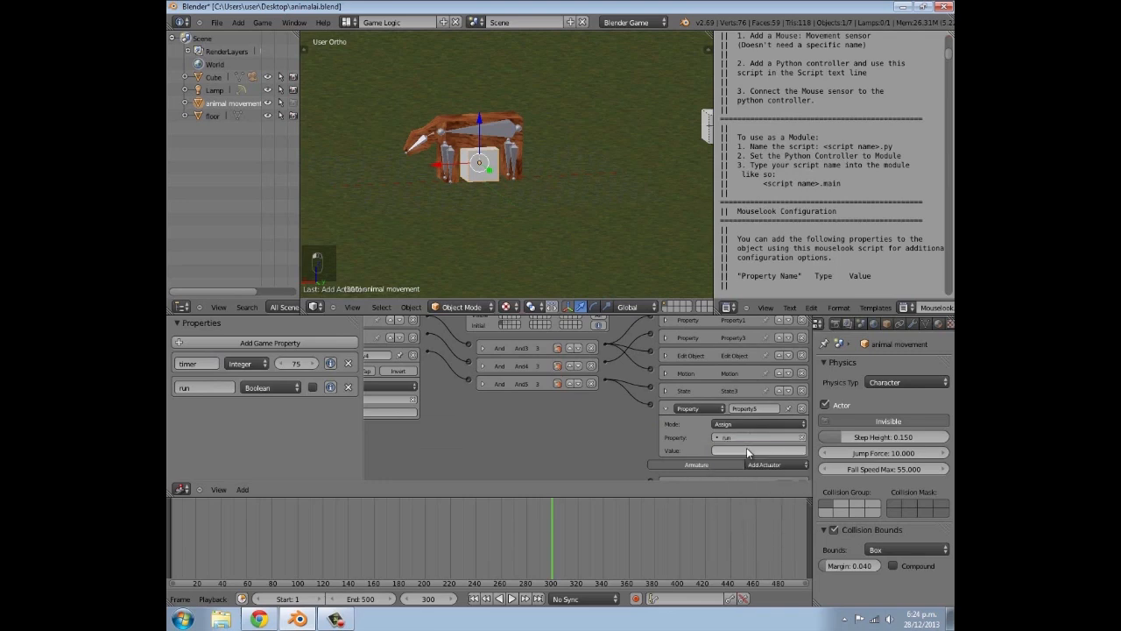
left_click(741, 448)
scroll(741, 412, "up", 2)
Add another Property actuator linked to the same And controller that assigns 75 to the timer property
left_click(776, 338)
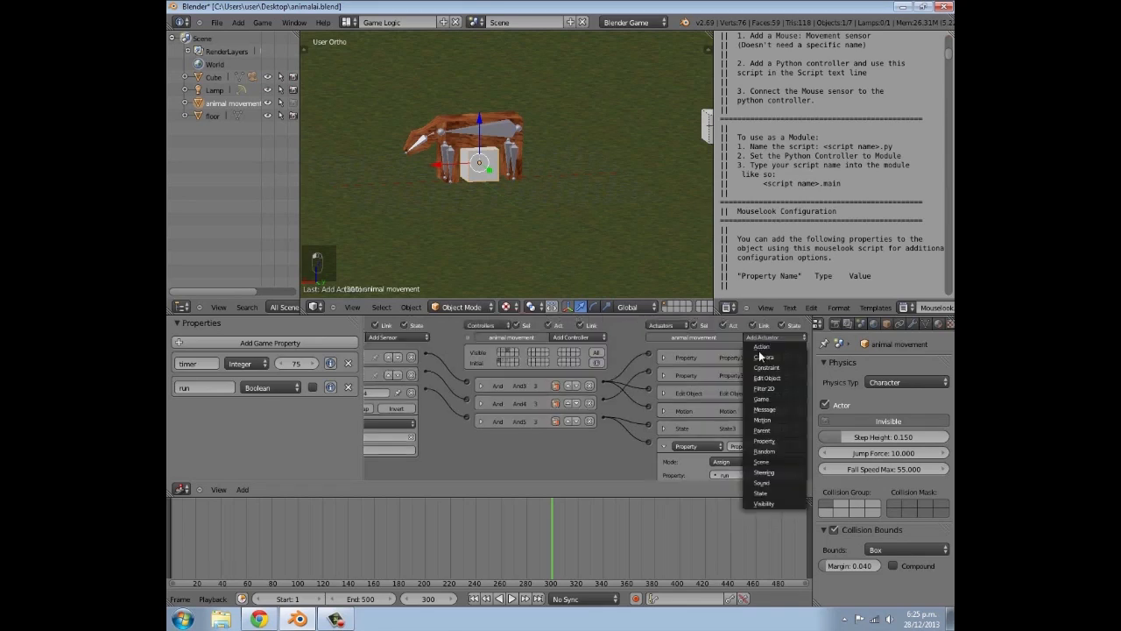
left_click(764, 441)
scroll(615, 378, "down", 3)
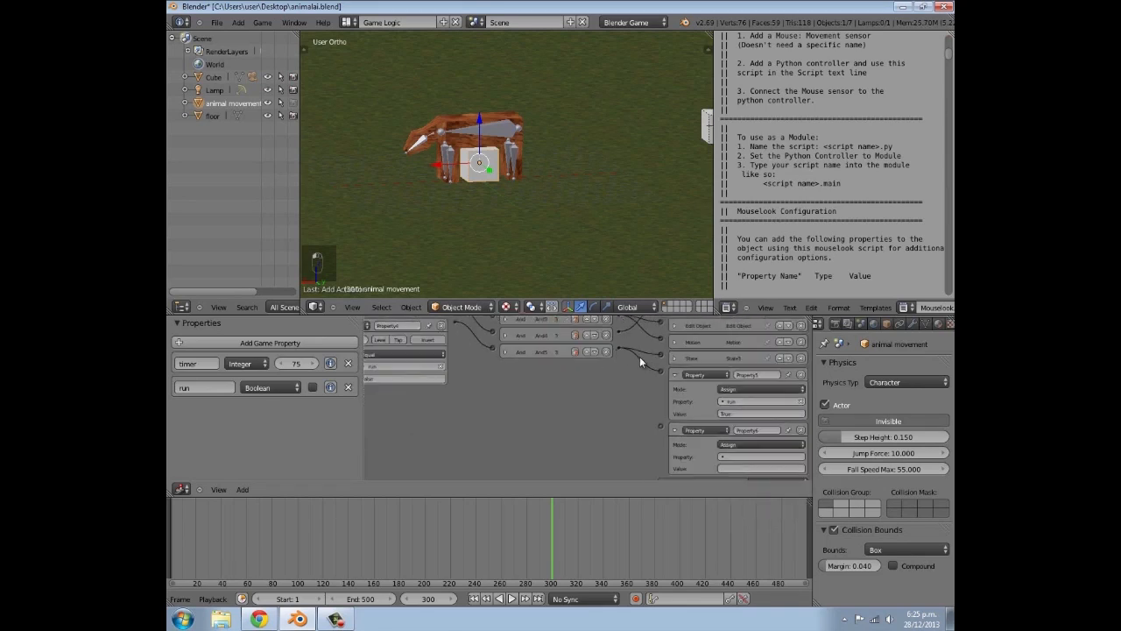
left_click(760, 456)
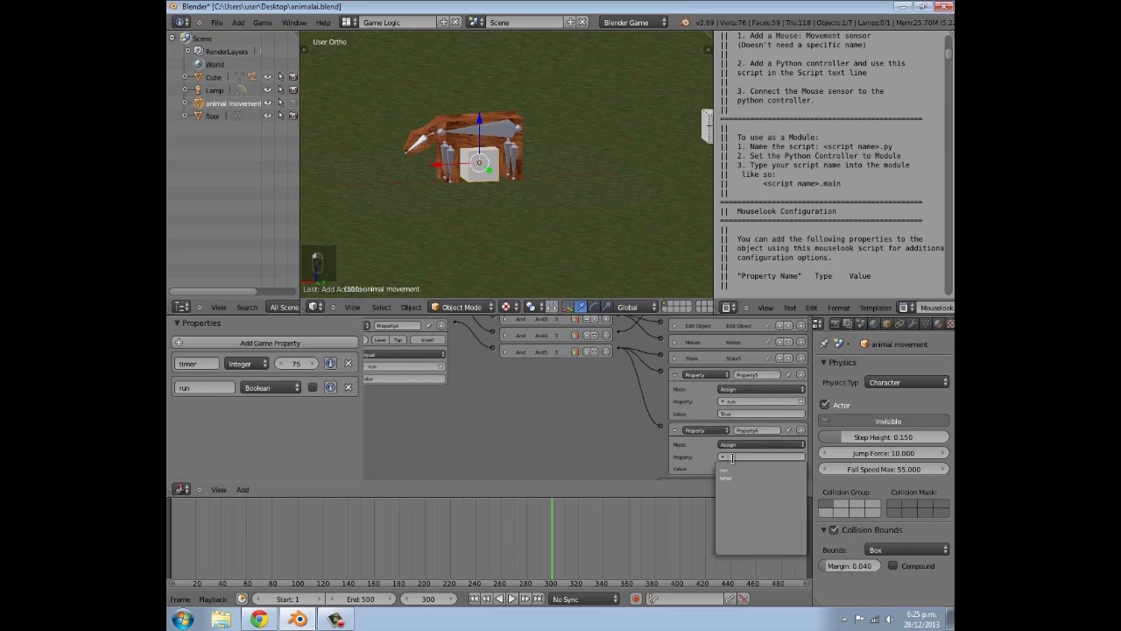
left_click(741, 469)
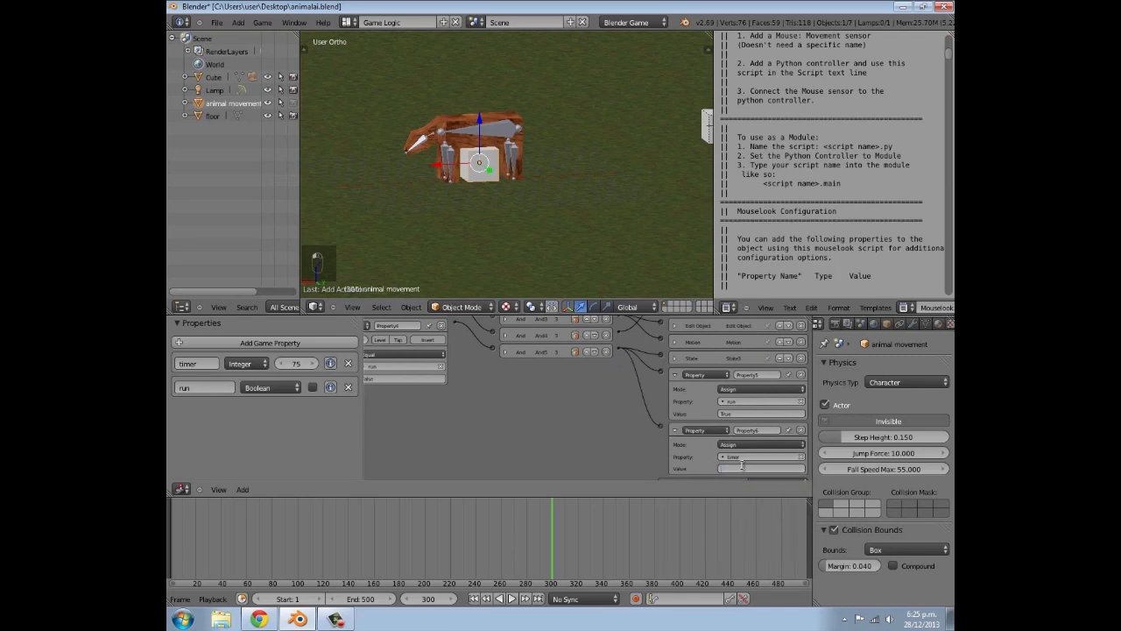
type("25")
key("Return")
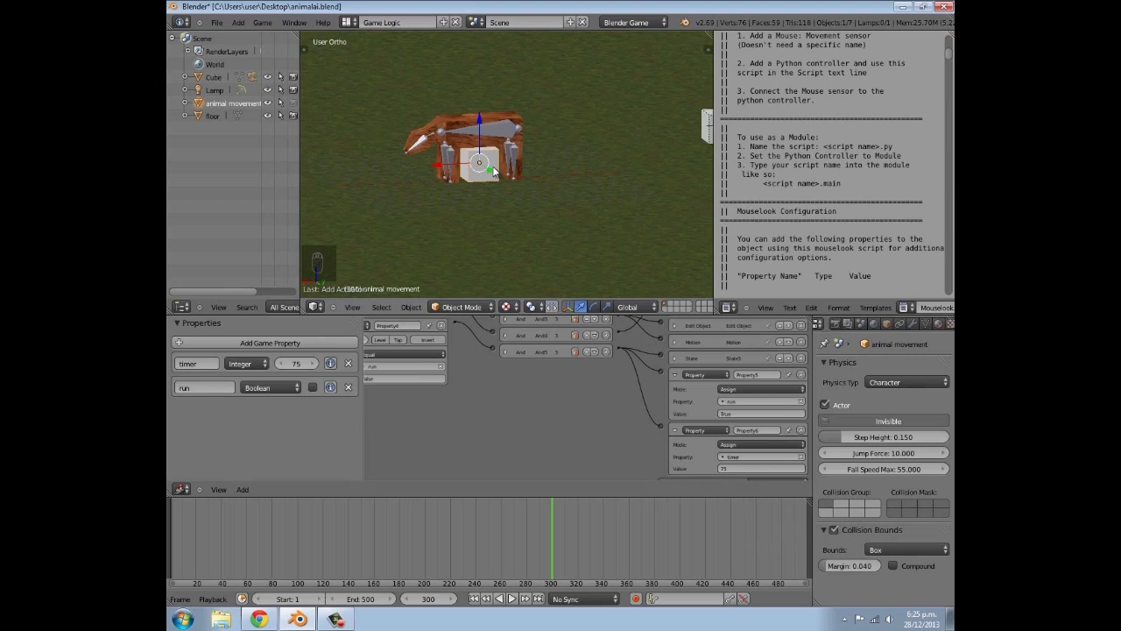
Save the file and collapse the two new Property actuators and the run property sensor
key("ctrl+s")
middle_click_drag(570, 382, 586, 424)
left_click(676, 396)
left_click(676, 412)
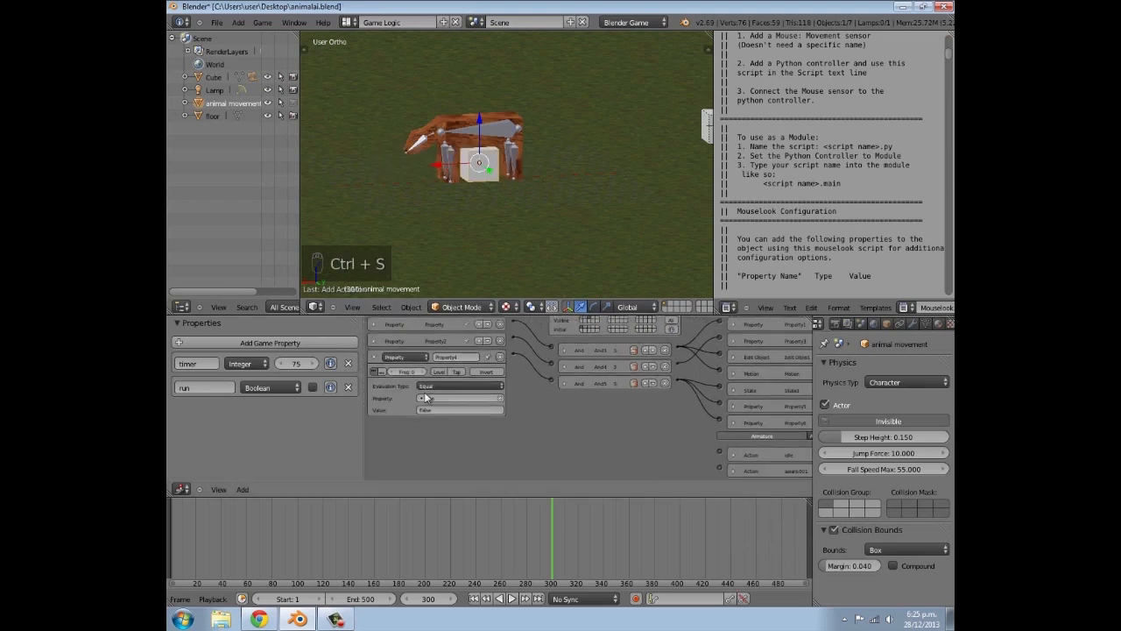
left_click(375, 358)
Expand the animal's Edit Object actuator and open the object choices for its Track to target
middle_click_drag(519, 177, 469, 187)
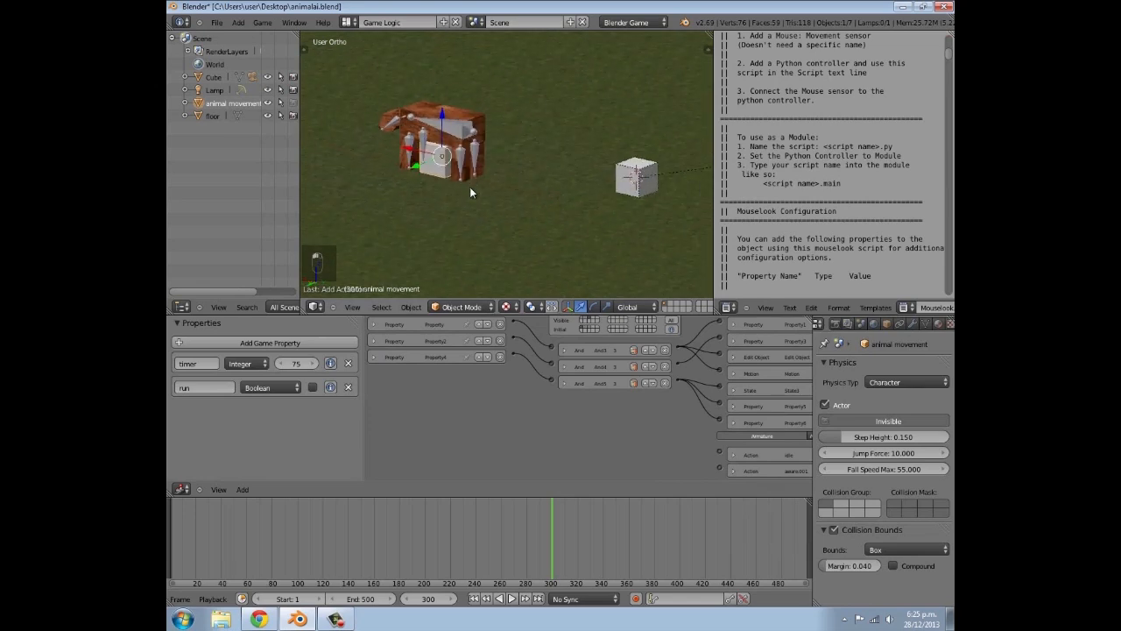
middle_click_drag(673, 350, 615, 379)
left_click(675, 388)
left_click(676, 388)
left_click(676, 388)
left_click(725, 413)
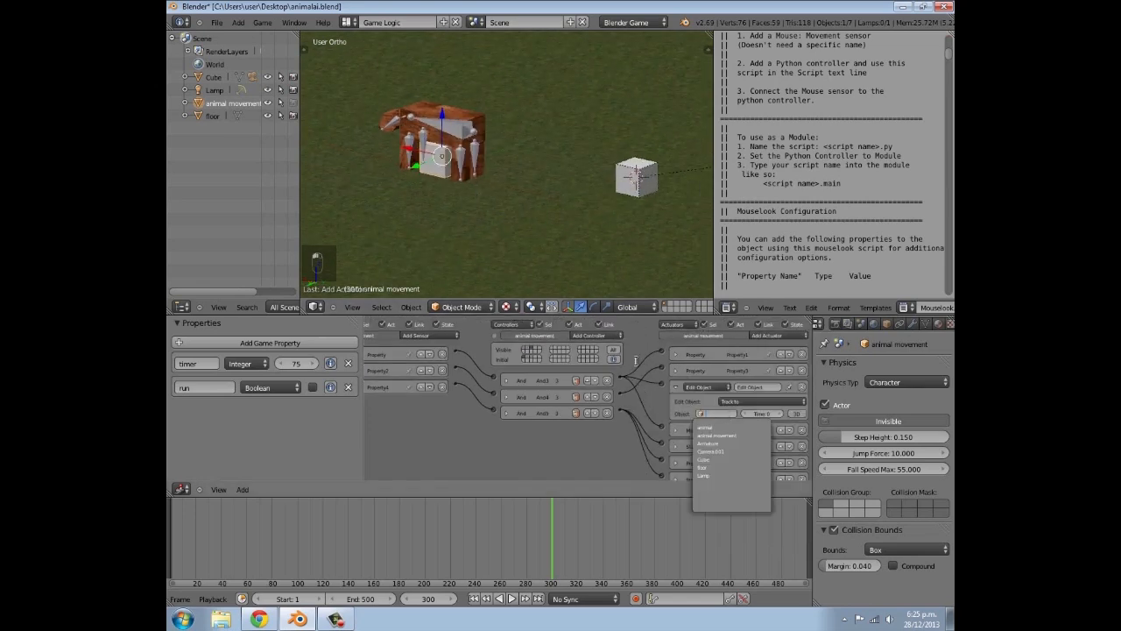
Select the white player cube and rename the object to player
right_click(632, 180)
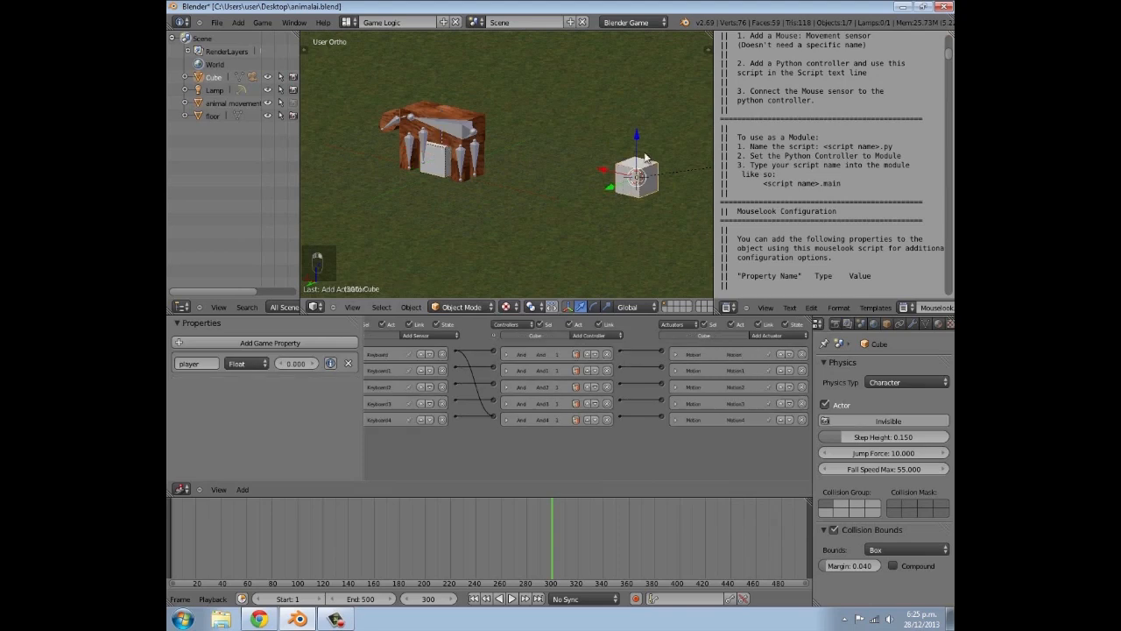
left_click(879, 344)
key("BackSpace")
type("player")
key("Return")
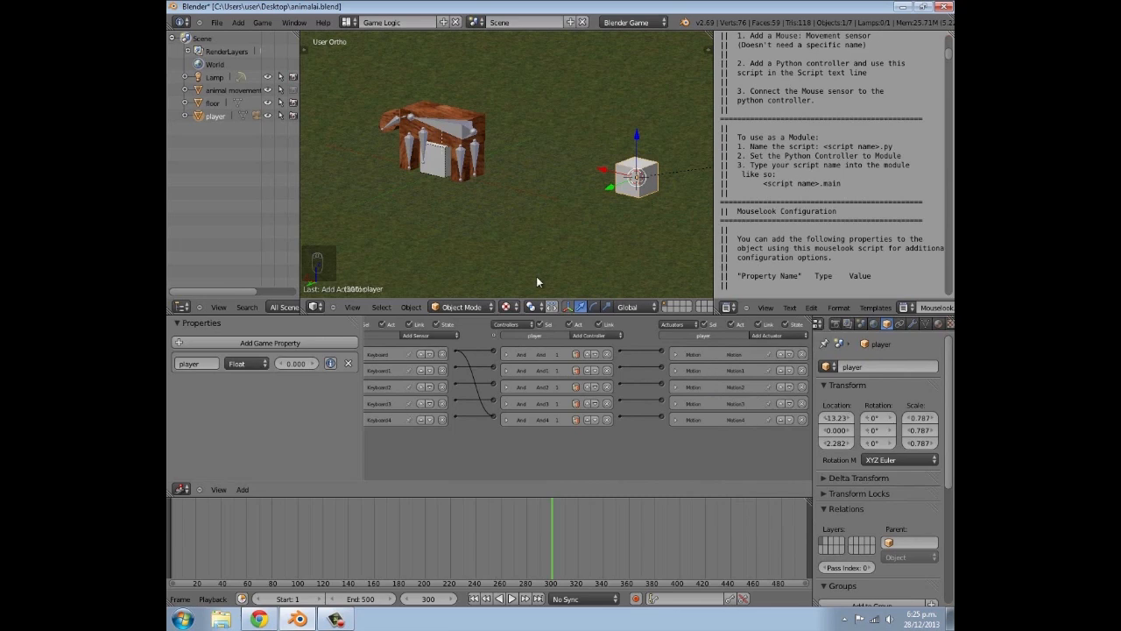
Set the Track to target of the animal movement object's Edit Object actuator to player
right_click(442, 153)
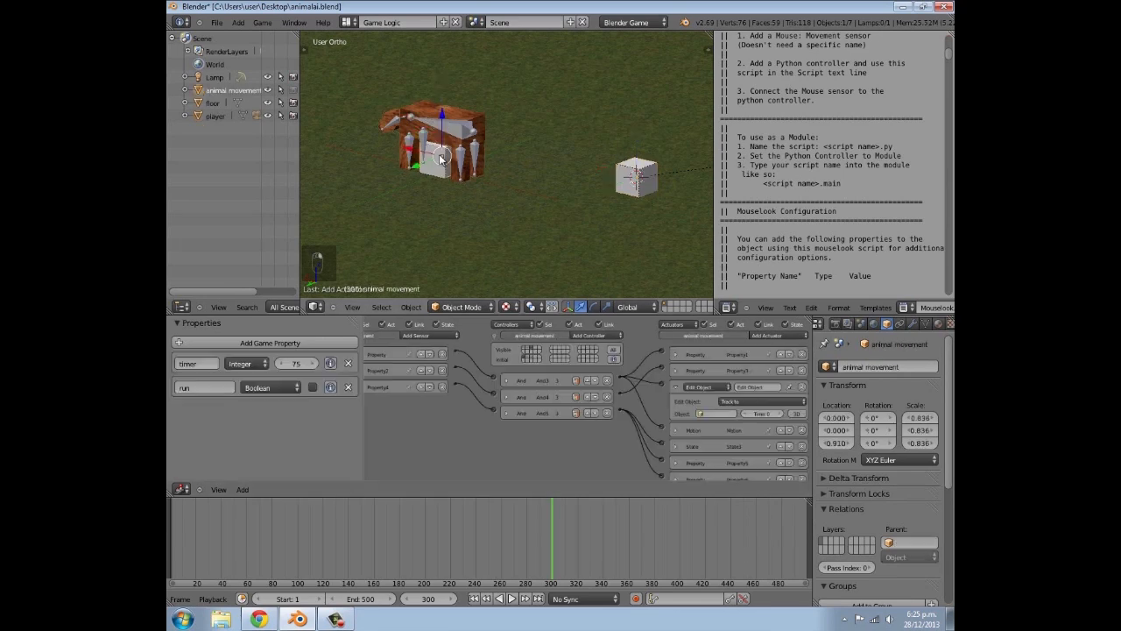
left_click(714, 414)
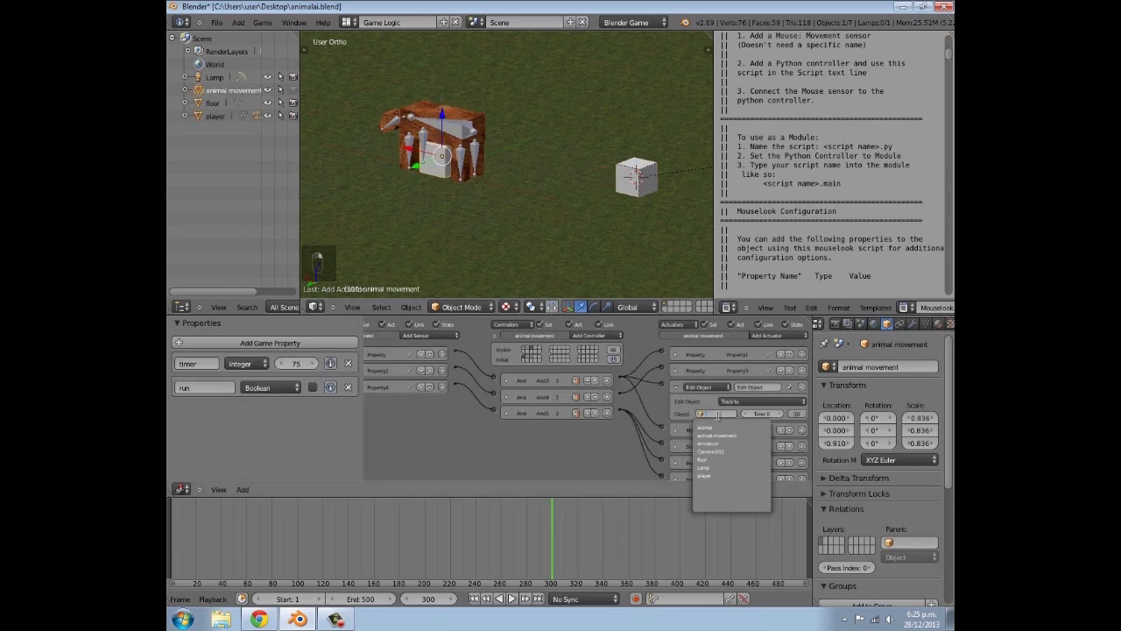
left_click(725, 476)
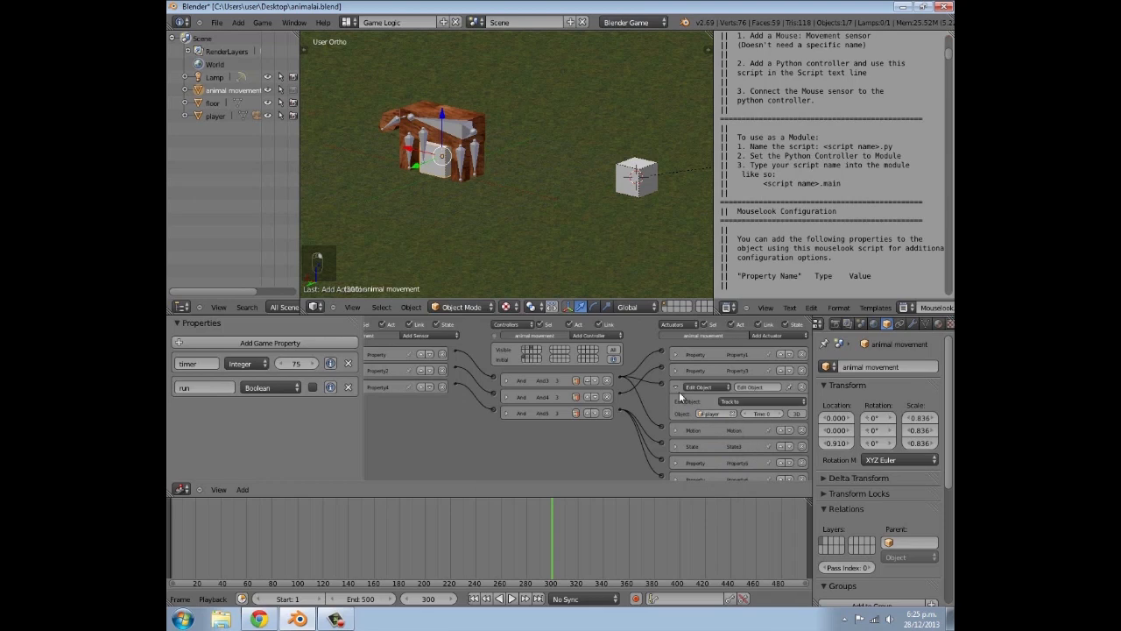
Switch the 3D view's transform orientation to Local
middle_click_drag(488, 218, 596, 272)
left_click(627, 306)
left_click(635, 282)
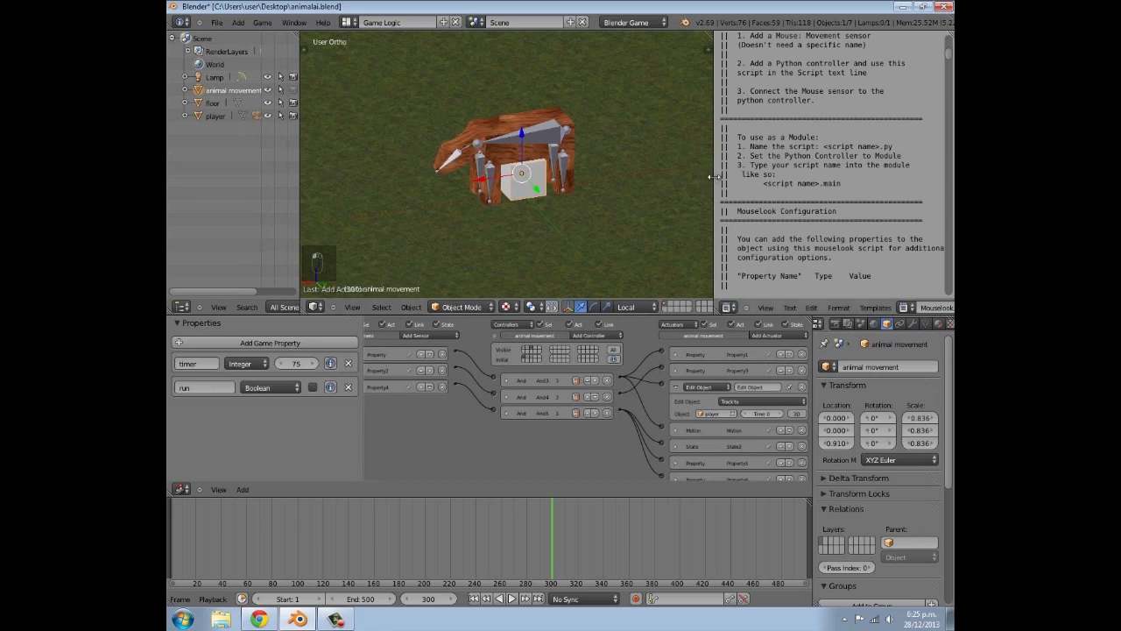
Widen the 3D viewport and examine the animal movement object's local axes from above
left_click_drag(714, 177, 814, 177)
scroll(643, 205, "down", 5)
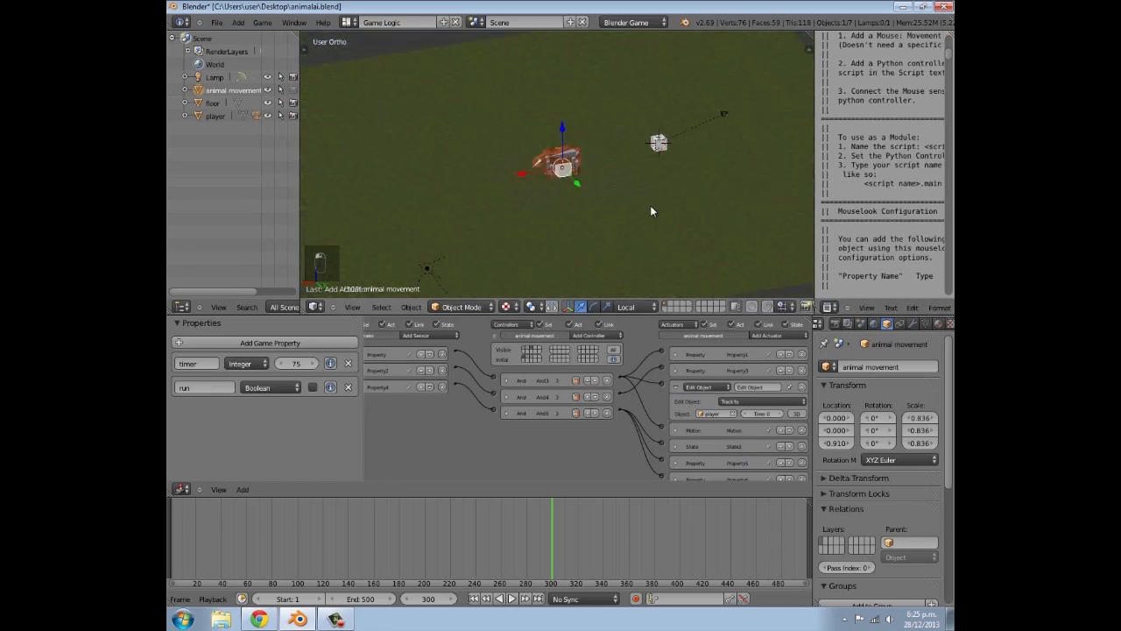
middle_click_drag(654, 204, 612, 185)
scroll(624, 145, "up", 4)
middle_click_drag(625, 144, 732, 197)
middle_click_drag(652, 129, 604, 153)
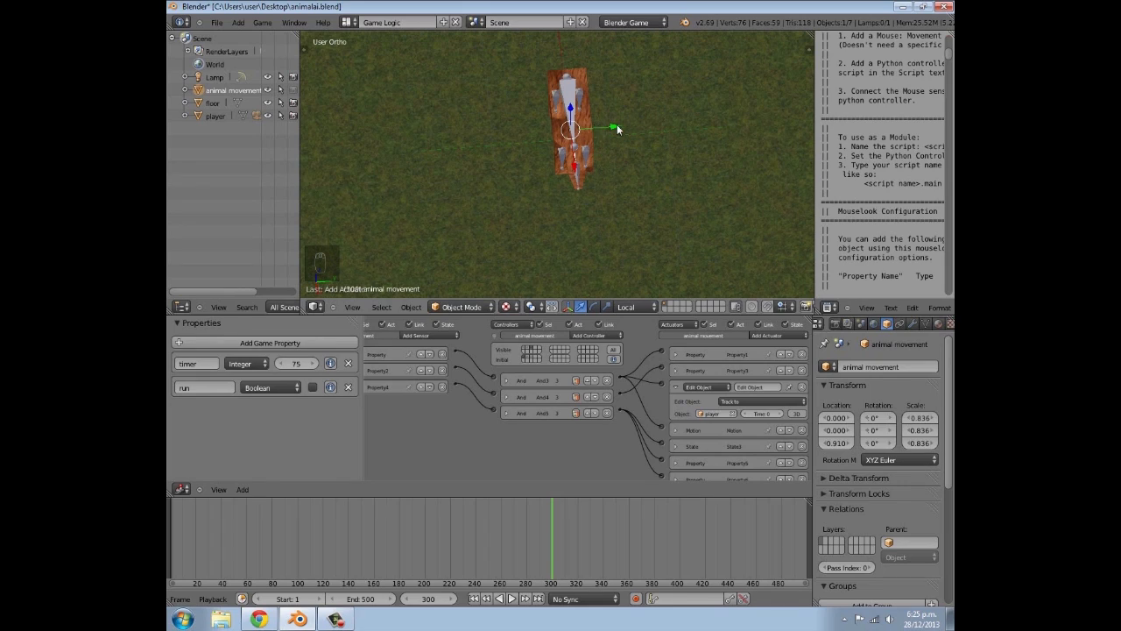
Select the animal's armature and clear its parent relationship to the animal movement object
scroll(651, 141, "down", 2)
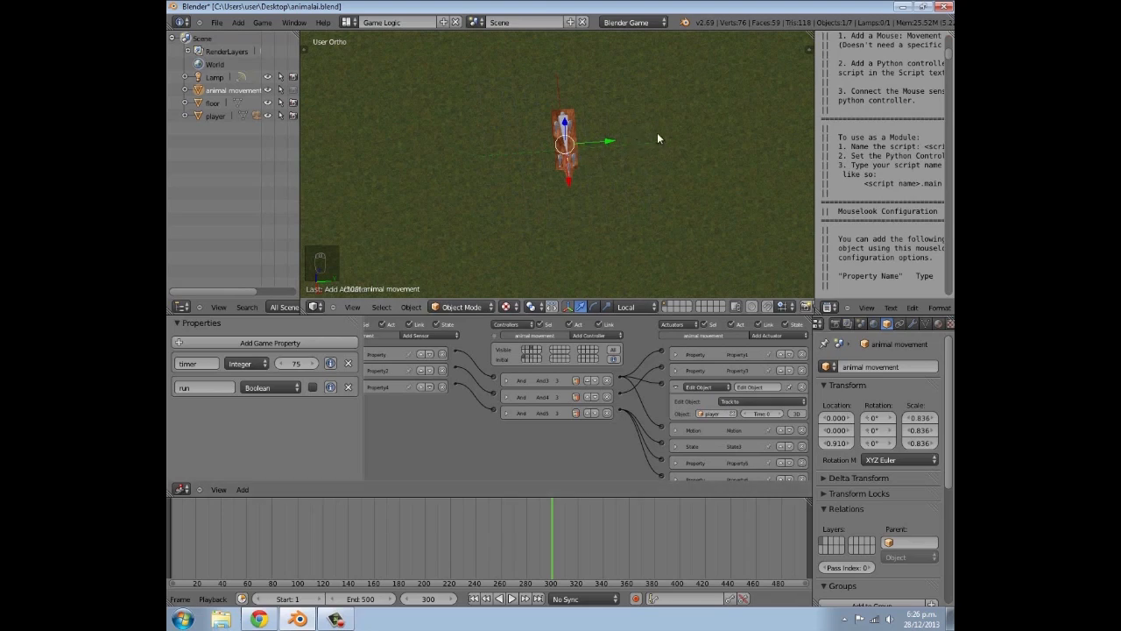
middle_click_drag(671, 149, 667, 176)
scroll(639, 122, "up", 3)
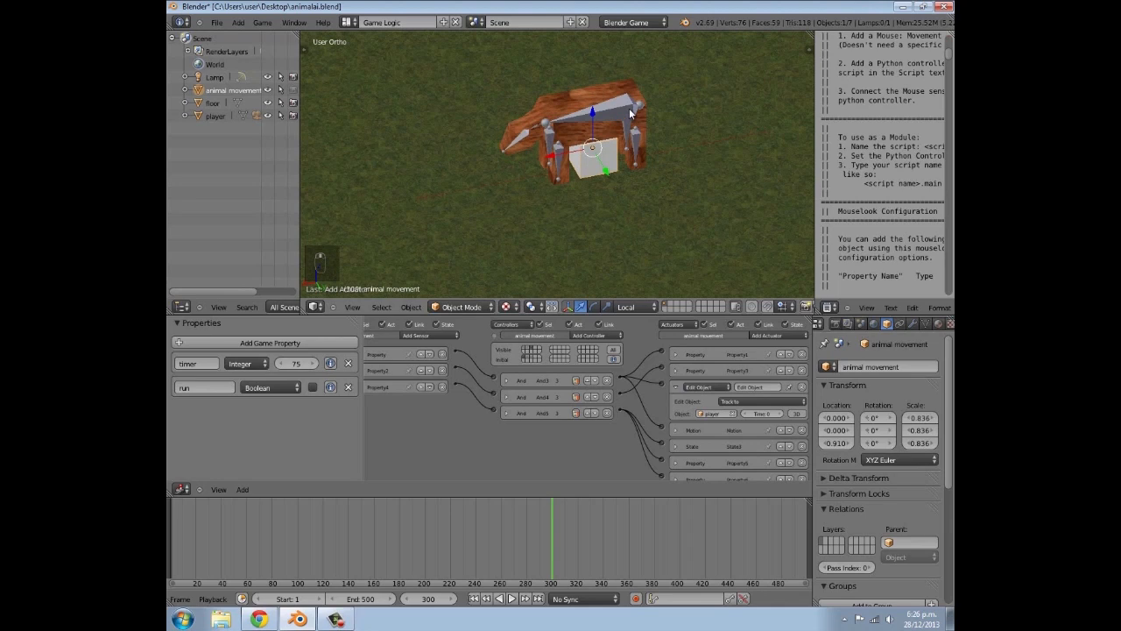
right_click(629, 112)
right_click(616, 104)
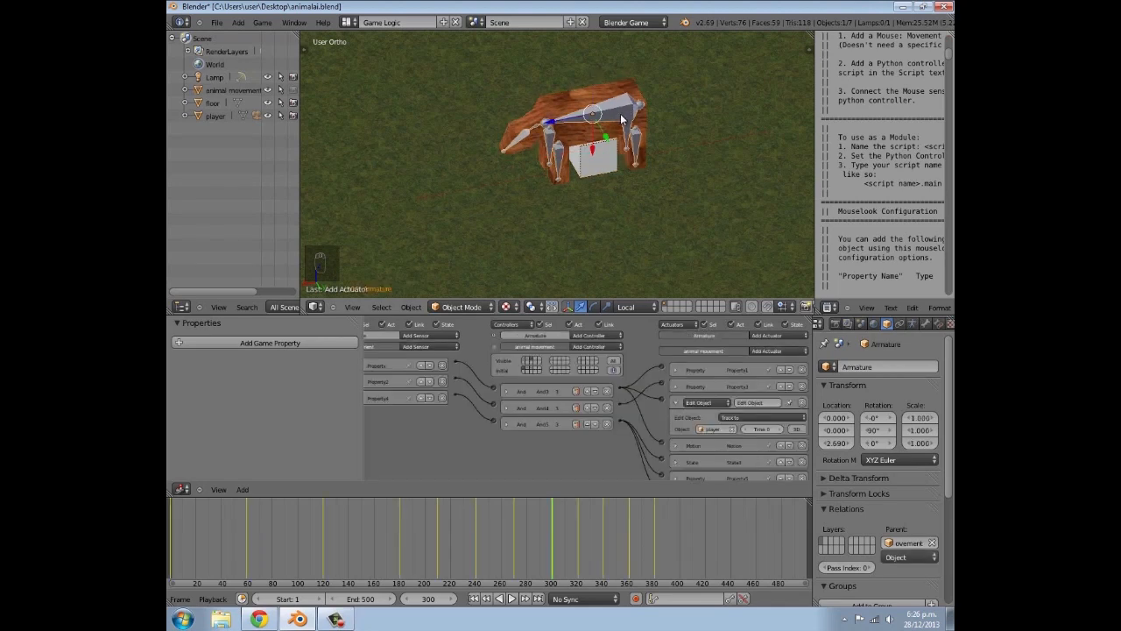
key("alt+p")
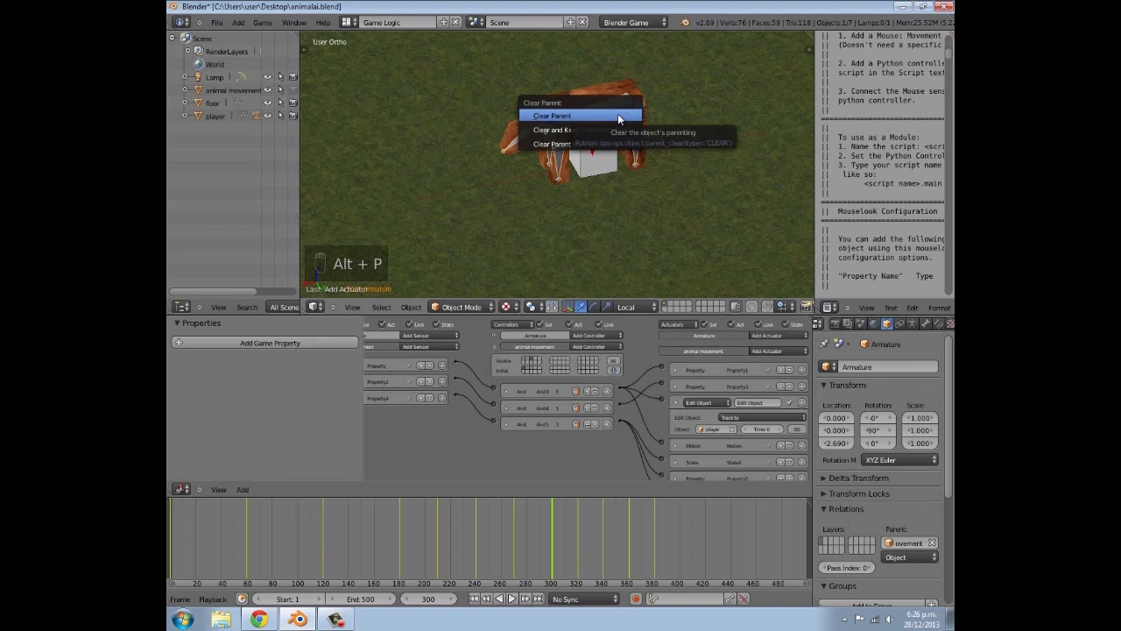
left_click(618, 115)
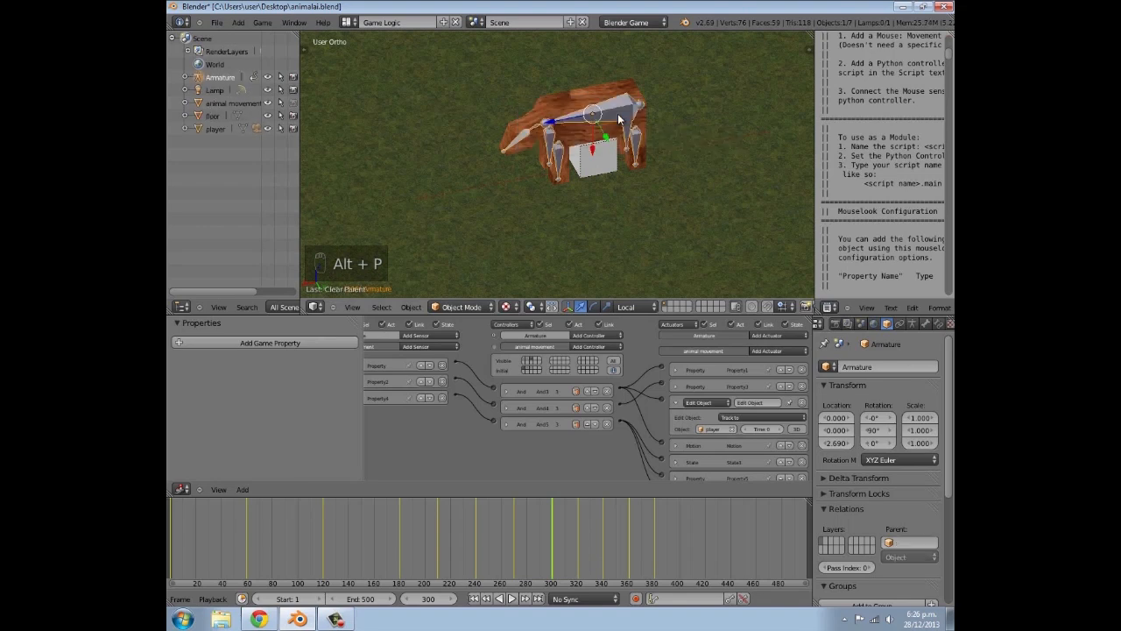
Rotate the animal movement cube about the global Z axis by -90°, and by another 180° to reverse its facing direction
middle_click_drag(642, 151, 623, 197)
right_click(585, 159)
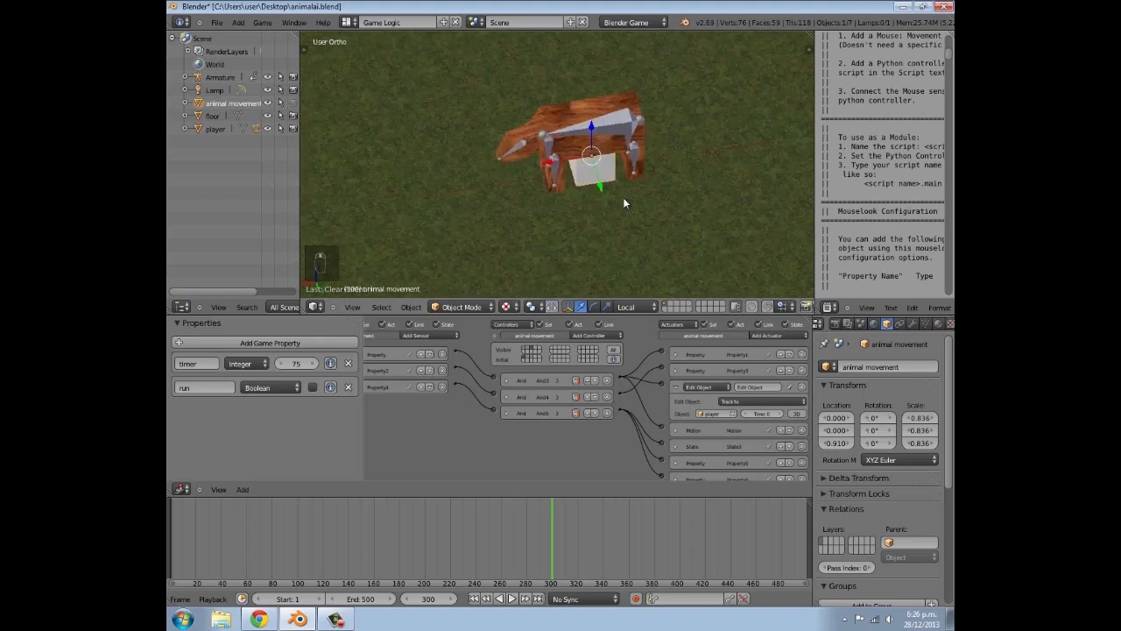
type("rz-90")
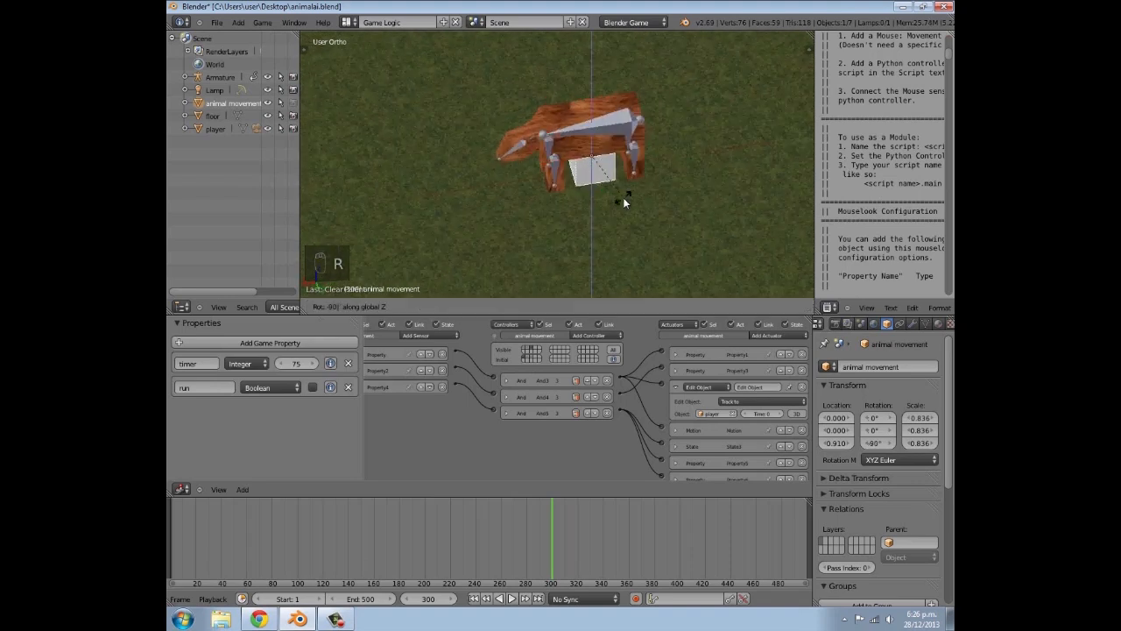
key("Return")
middle_click_drag(624, 203, 622, 136)
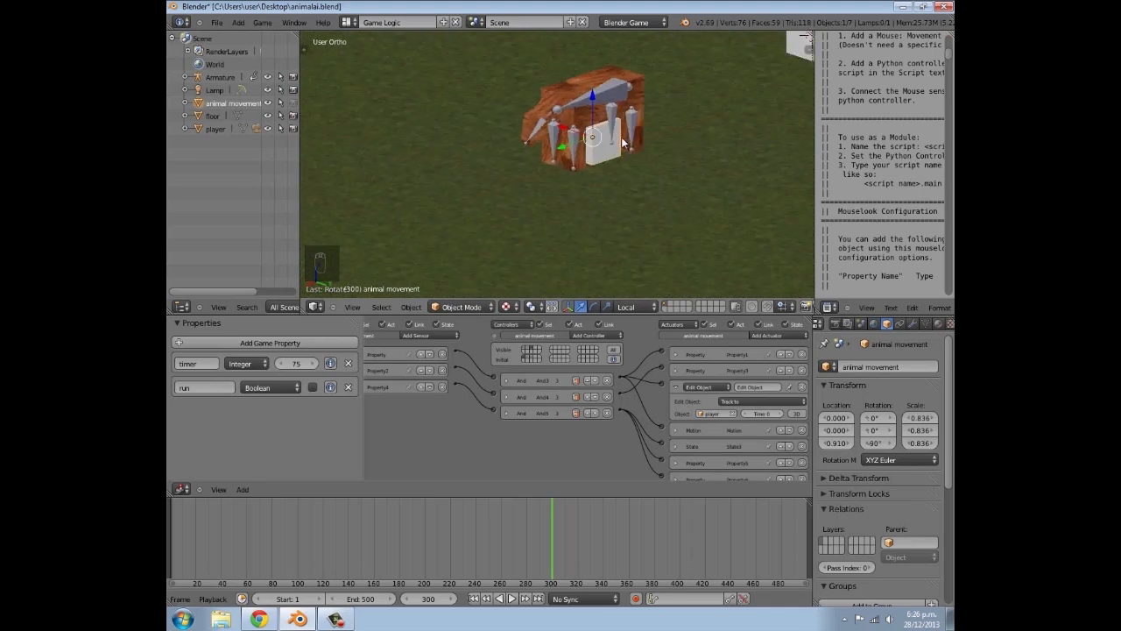
type("rz180")
key("Return")
middle_click_drag(721, 118, 627, 171)
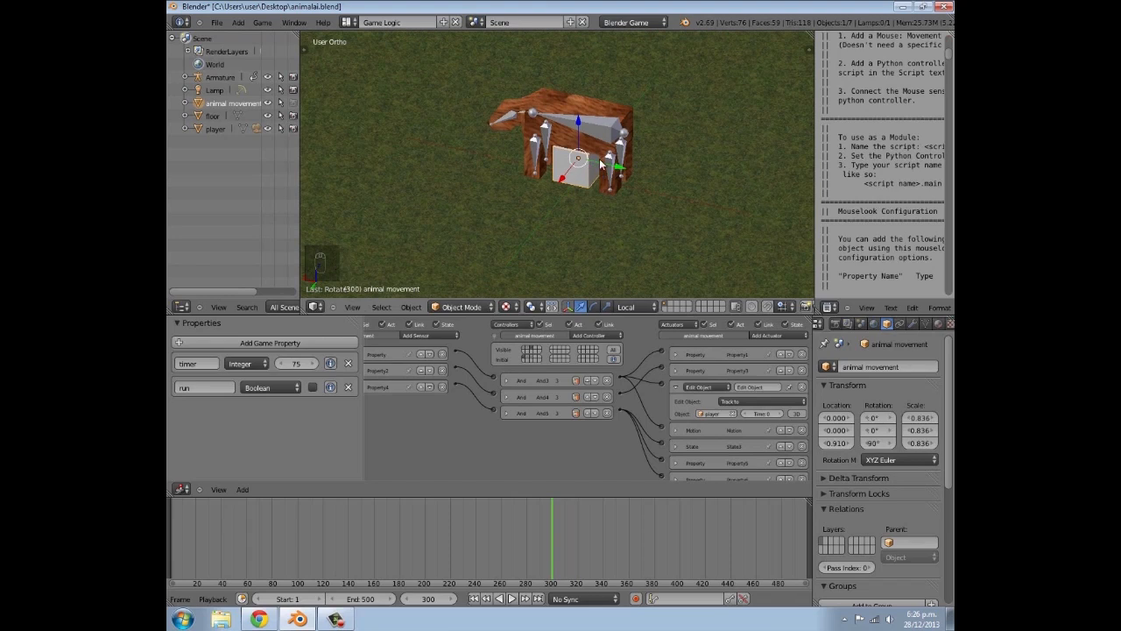
middle_click_drag(618, 172, 543, 211)
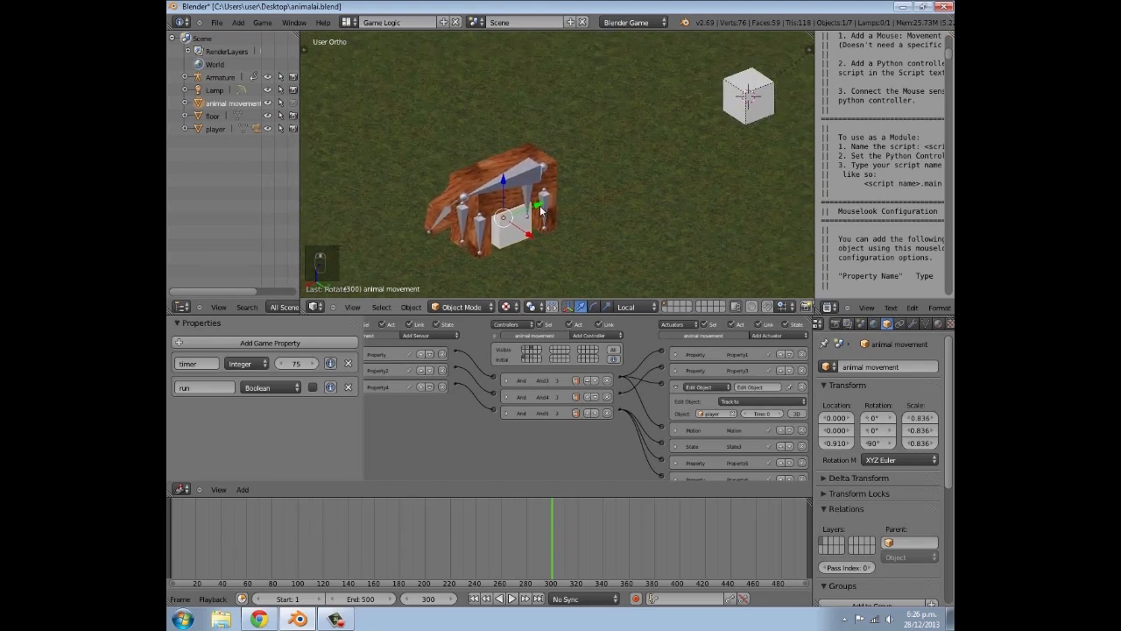
Parent the armature back to the animal movement cube and deselect everything
middle_click_drag(633, 147, 531, 159)
right_click(536, 158)
right_click(531, 155)
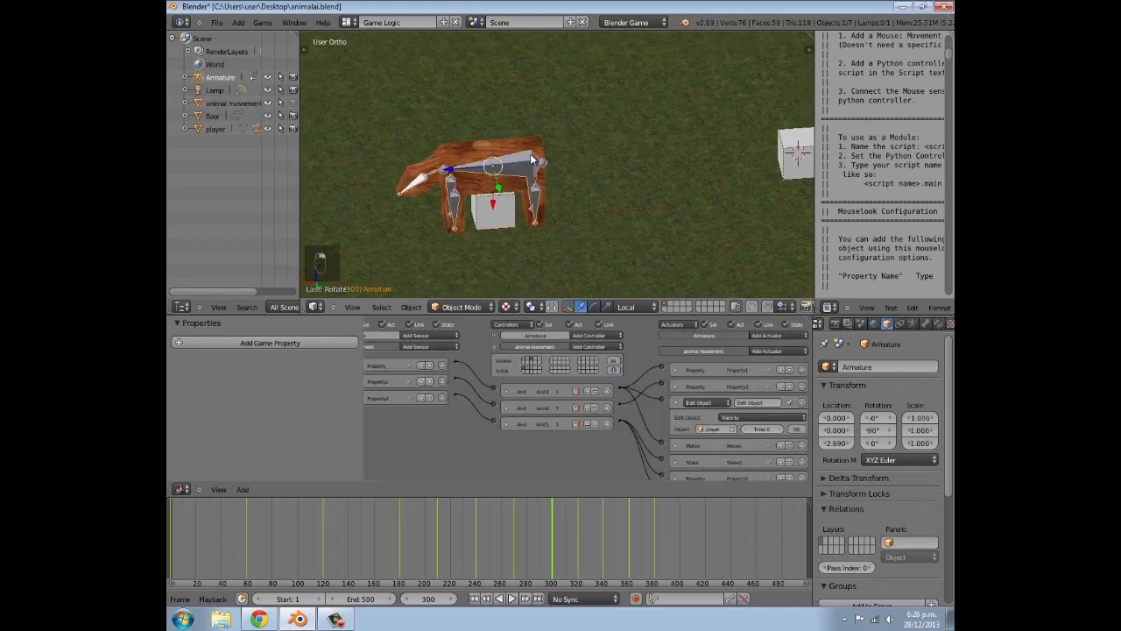
right_click(500, 206)
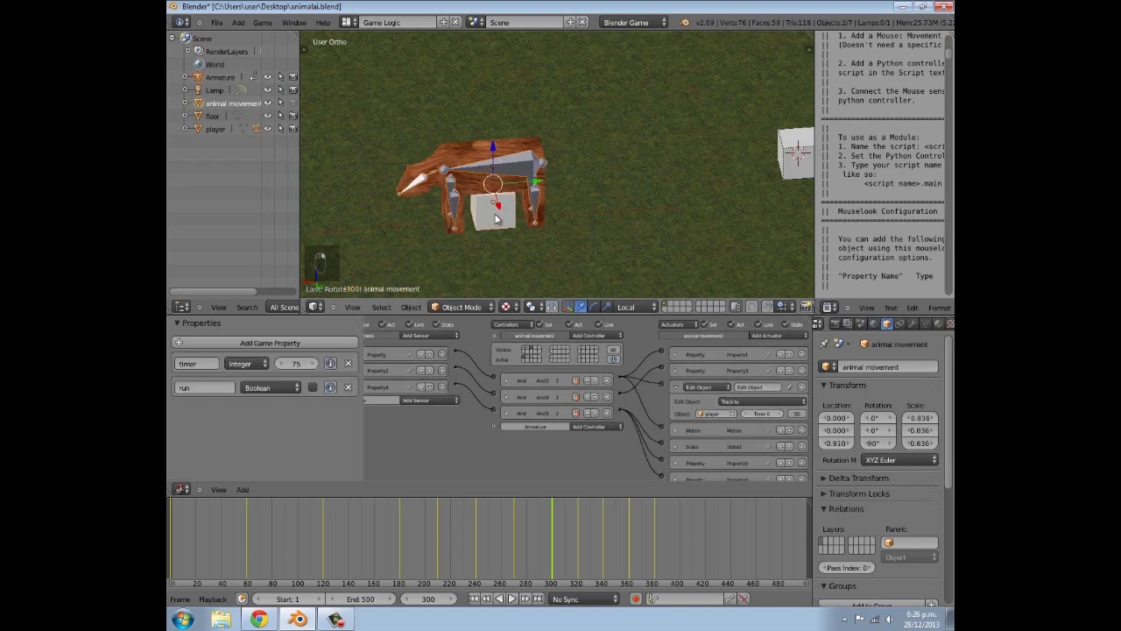
key("ctrl+p")
left_click(498, 216)
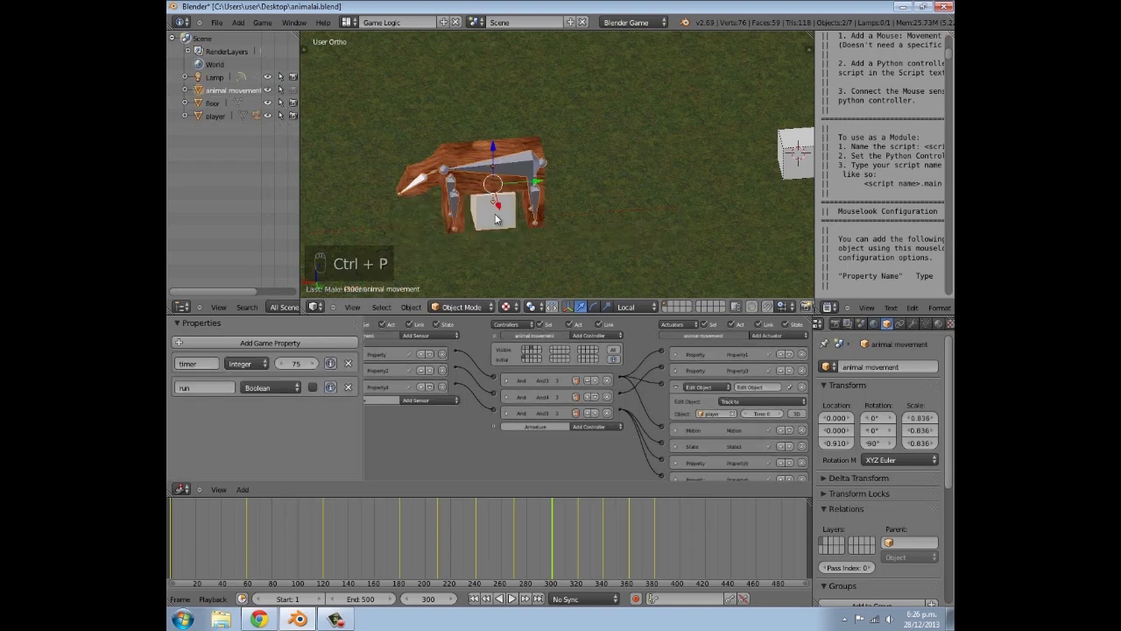
key("a")
Examine the animal movement object's Track to actuator, including its Time value, and collapse it
middle_click_drag(506, 219, 530, 205)
scroll(517, 202, "down", 3)
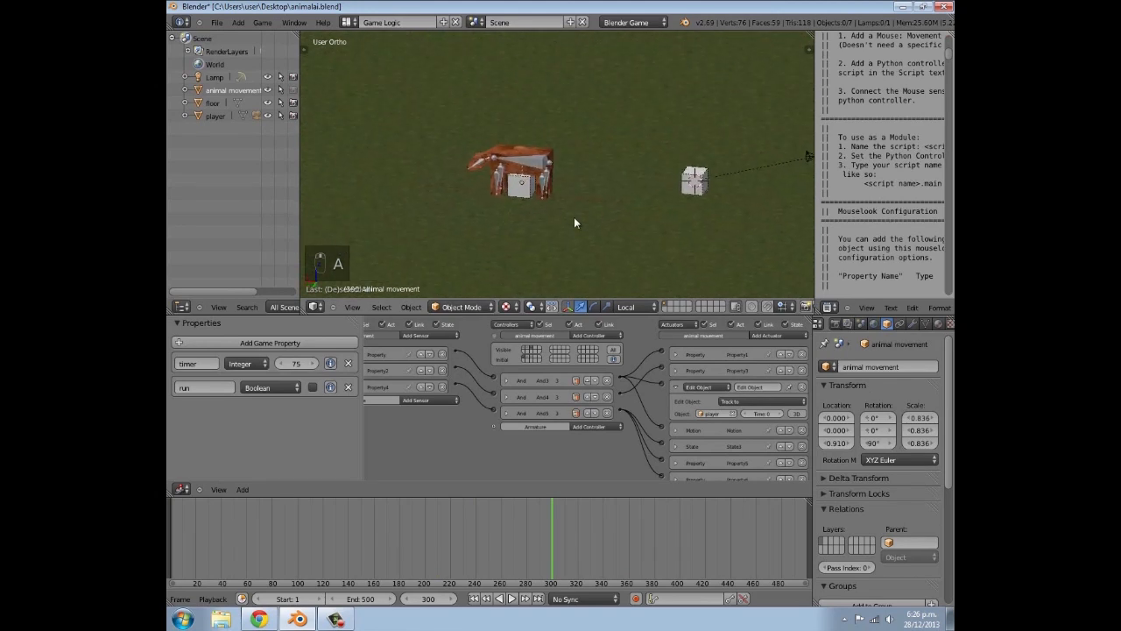
left_click(677, 387)
left_click(675, 388)
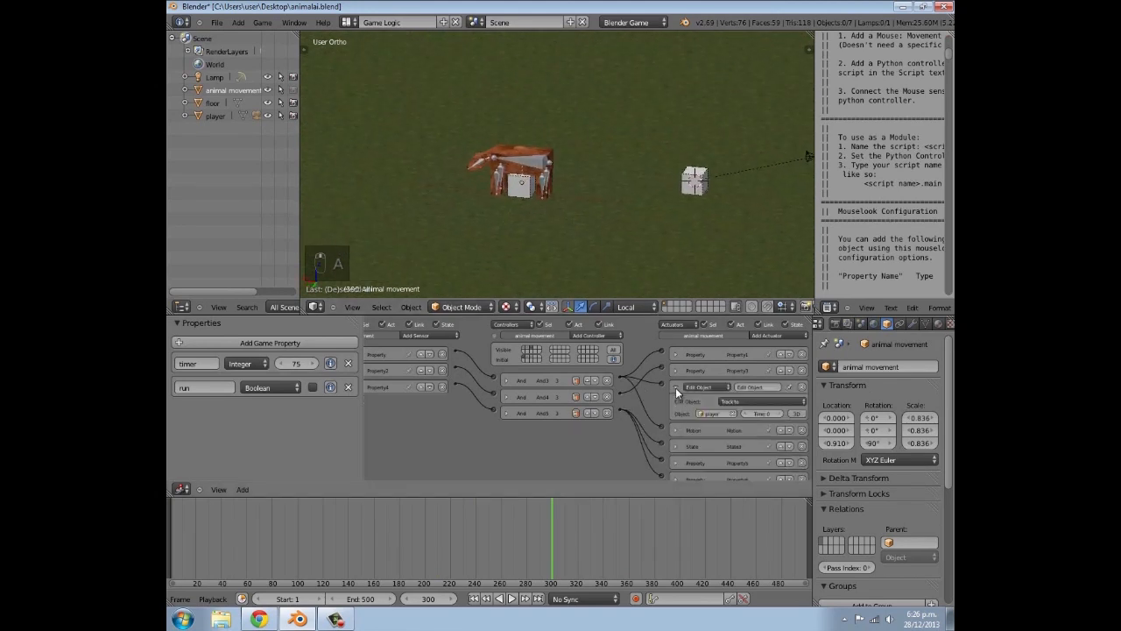
left_click(761, 412)
key("Return")
left_click(758, 413)
left_click(674, 387)
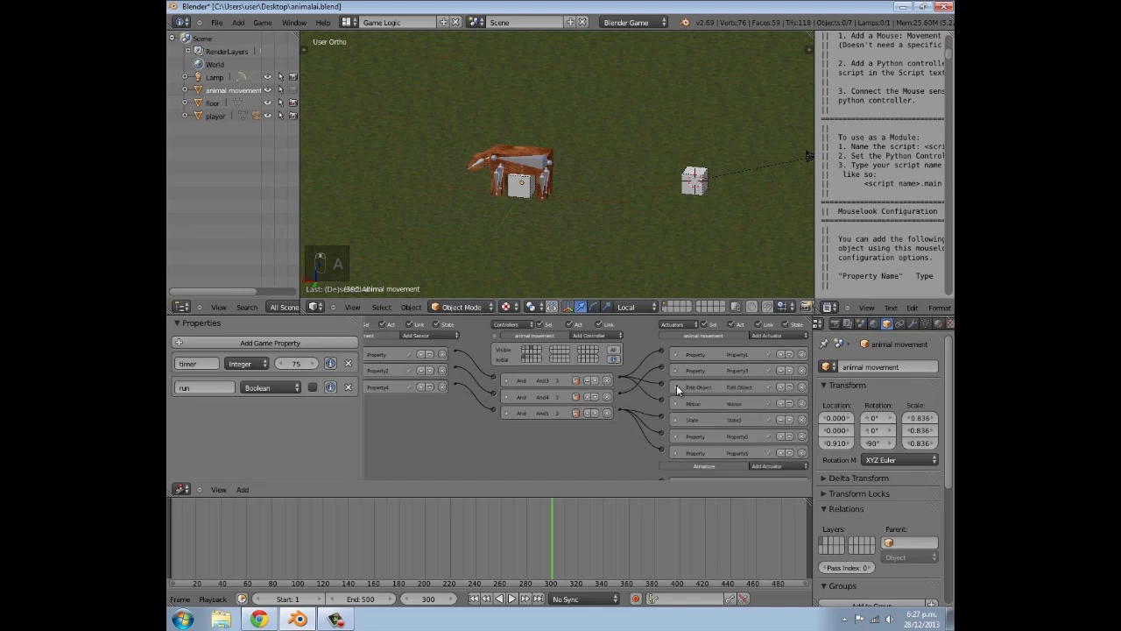
Check the animal movement object's Motion actuator against its local axes and look over the player's actuators, then collapse the Motion actuator
left_click(676, 404)
scroll(576, 174, "up", 5)
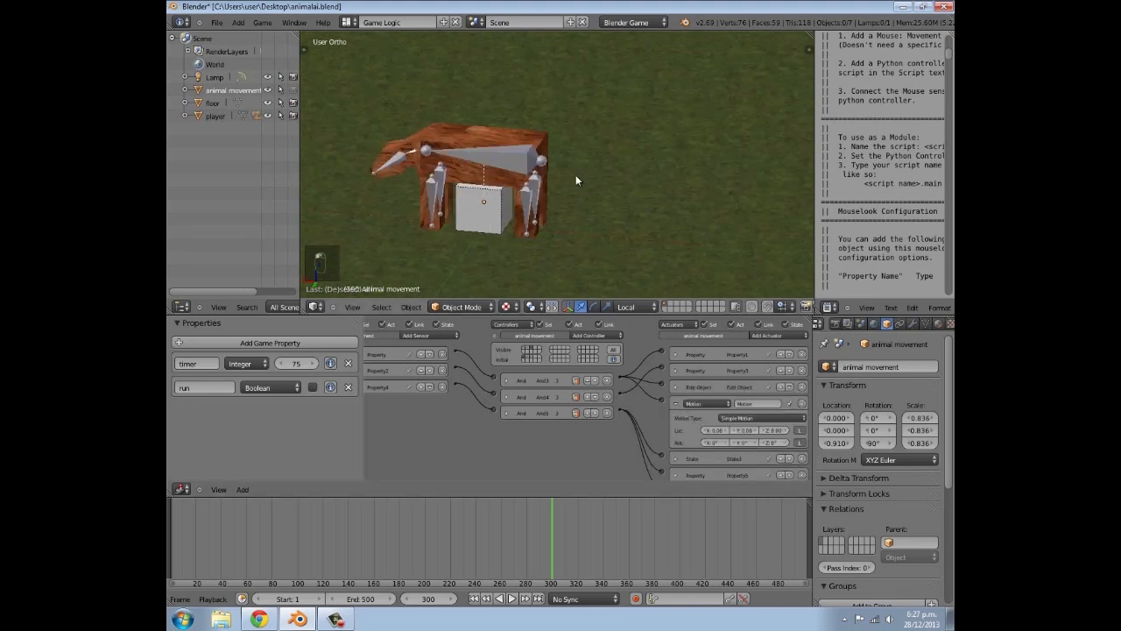
right_click(479, 209)
middle_click_drag(480, 208, 523, 233)
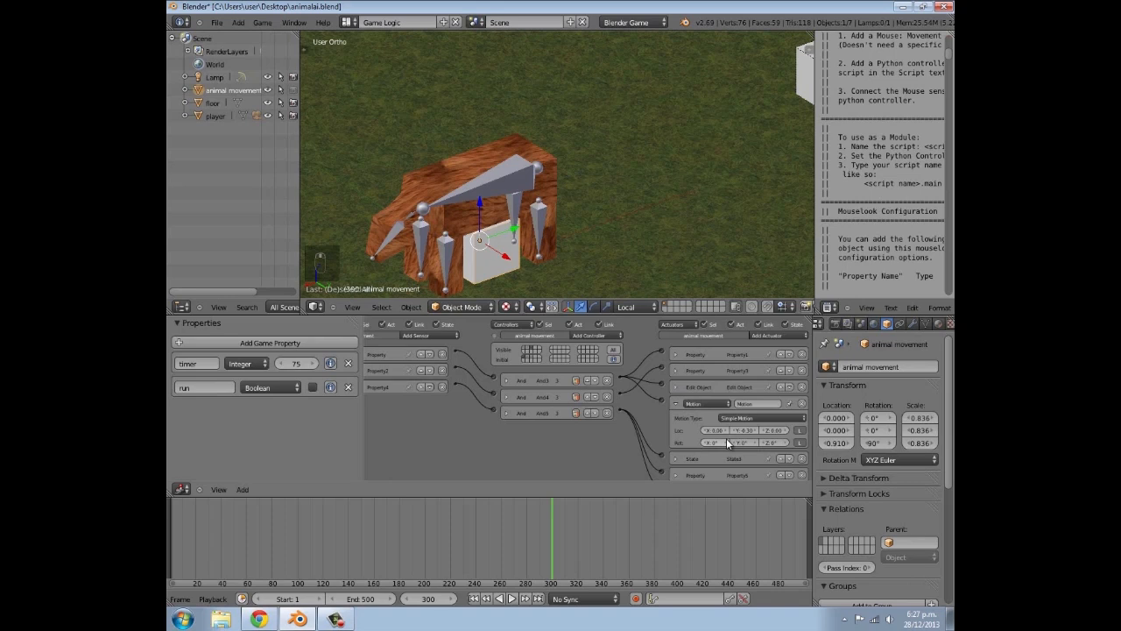
scroll(695, 159, "down", 4)
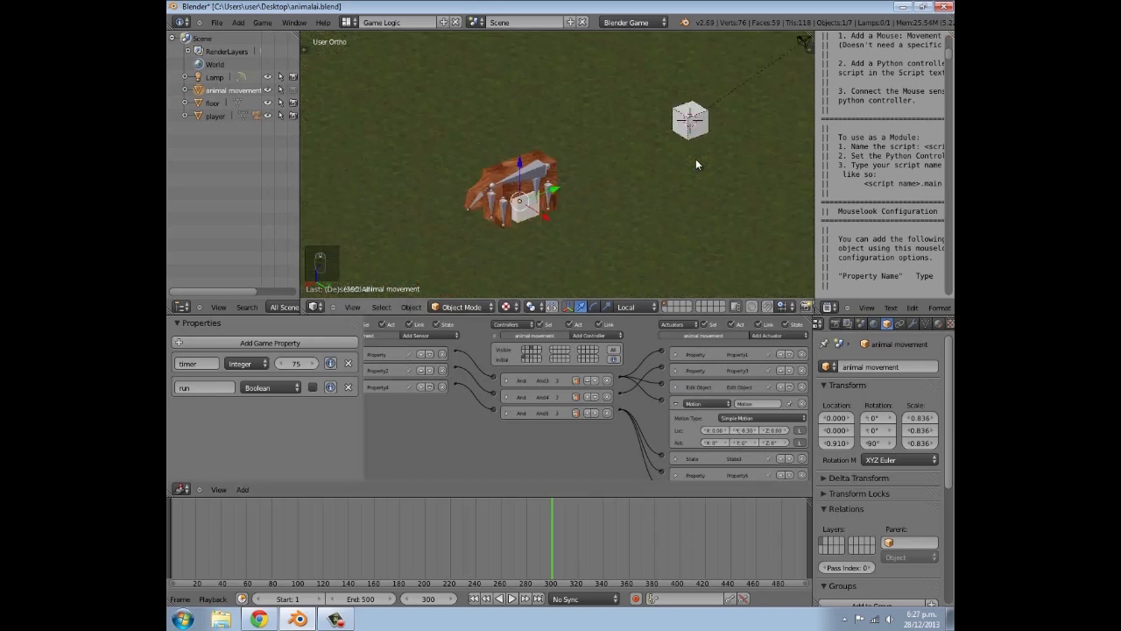
right_click(691, 128)
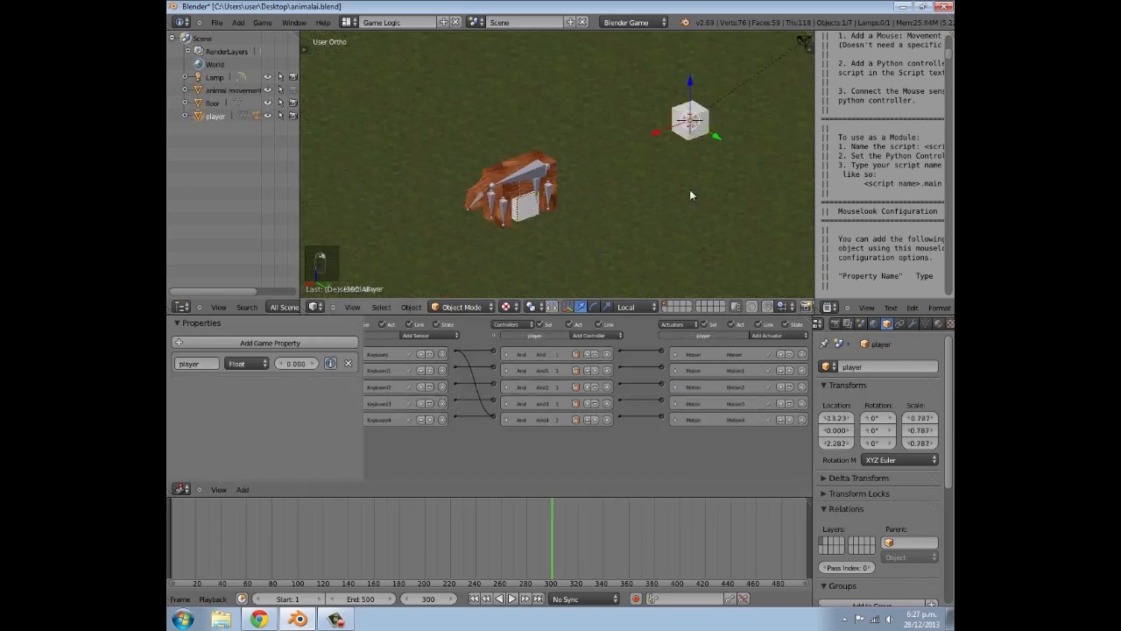
left_click(677, 420)
left_click(677, 421)
right_click(523, 213)
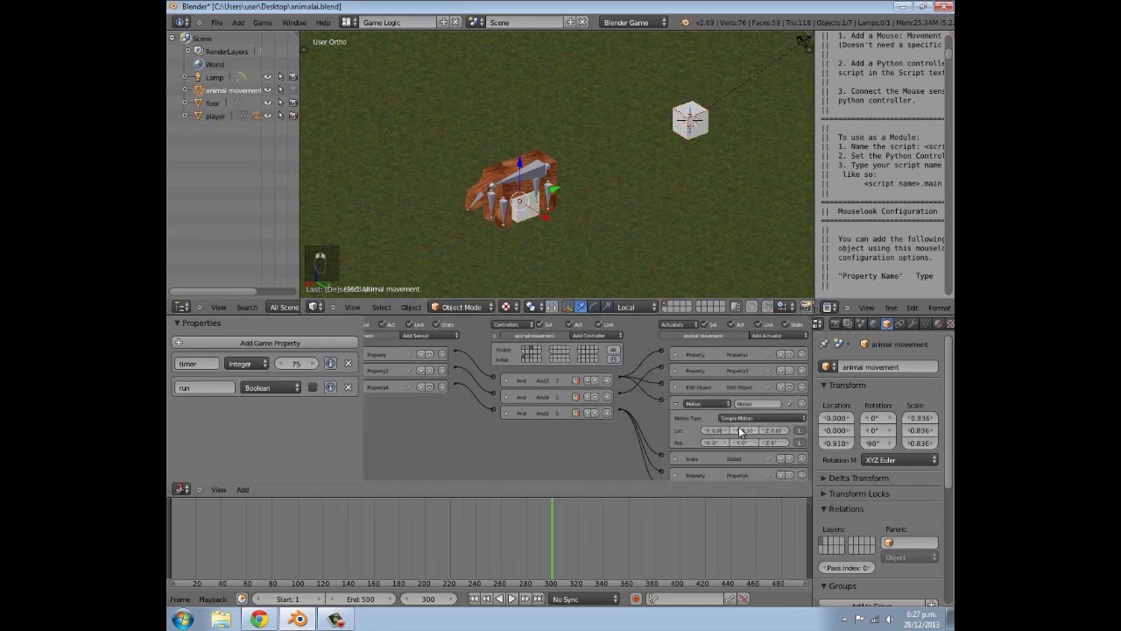
left_click(675, 403)
Save the project over animalai.blend and deselect everything
scroll(594, 267, "down", 3)
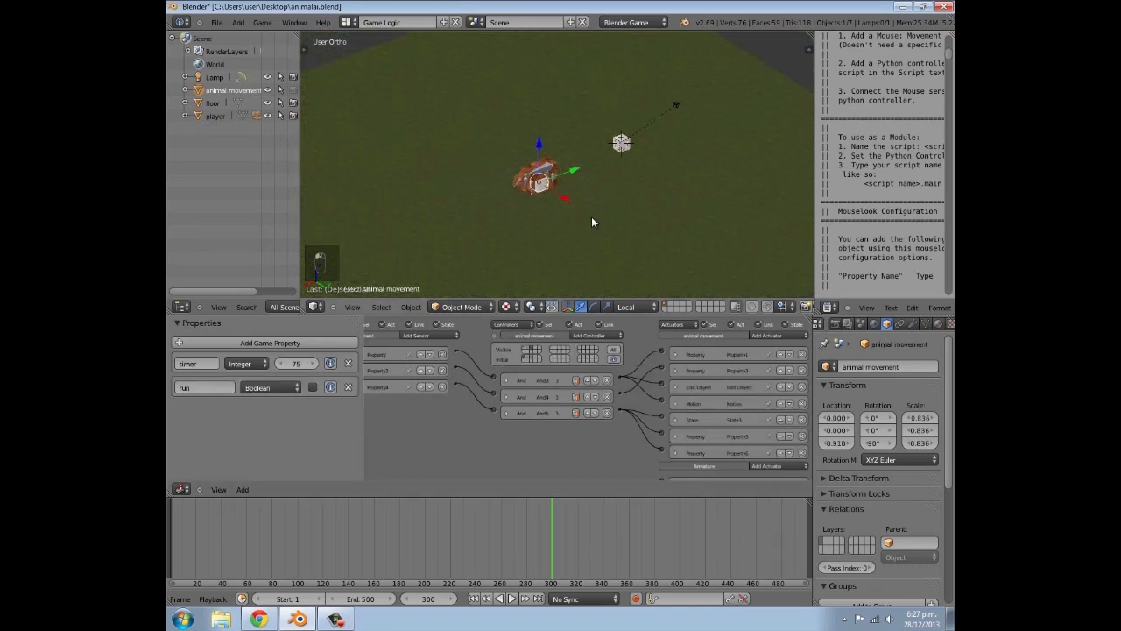
scroll(586, 193, "down", 5)
scroll(587, 192, "up", 2)
key("ctrl+s")
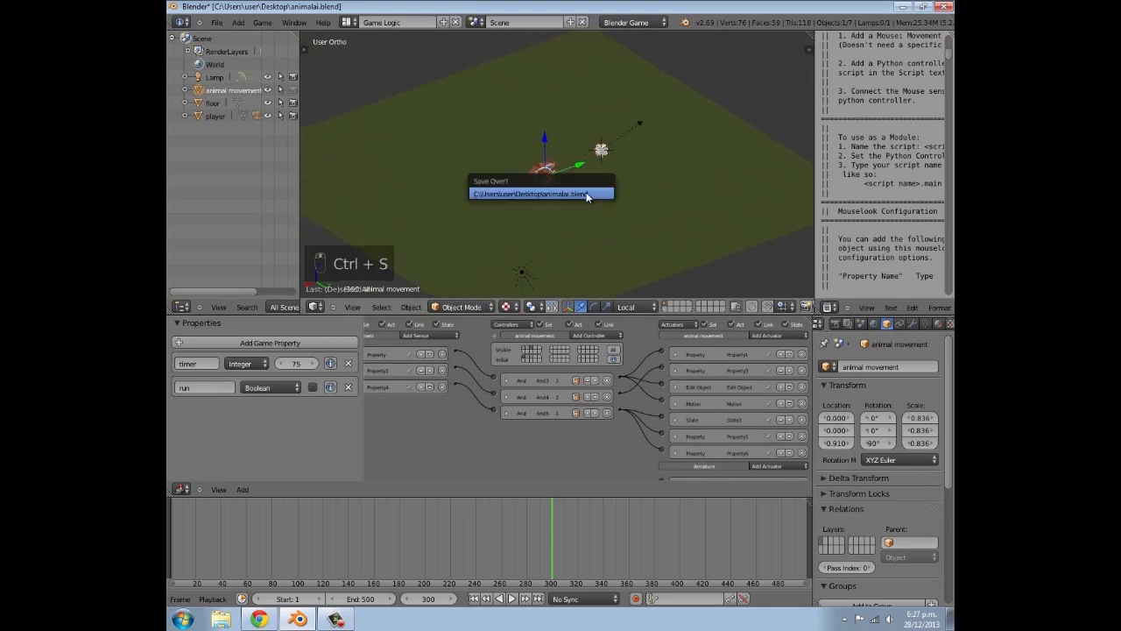
left_click(586, 194)
key("a")
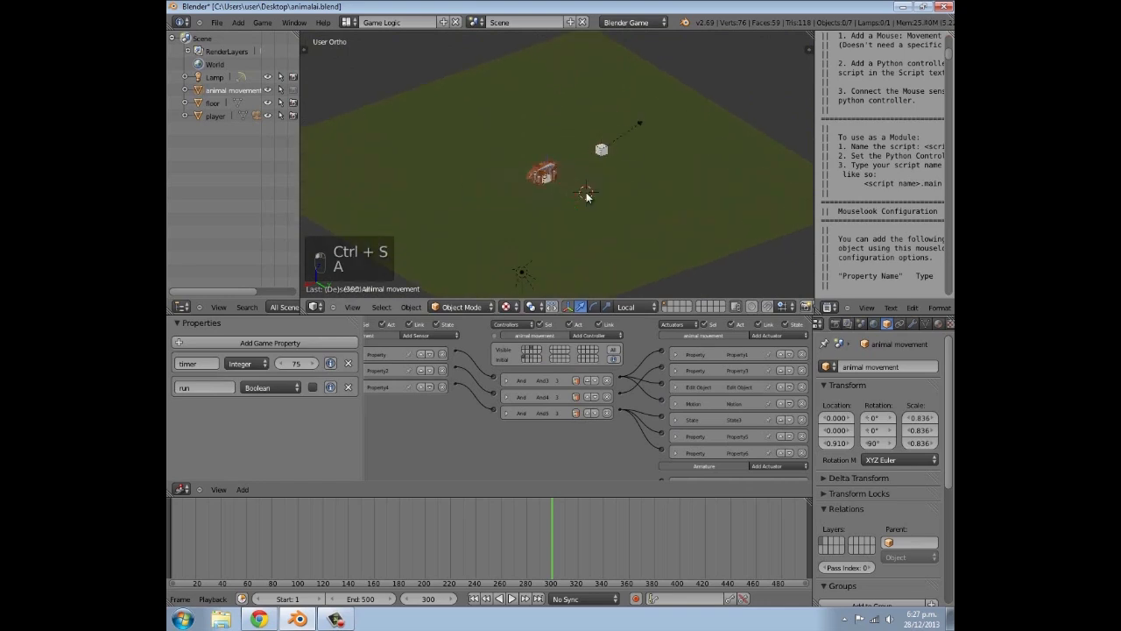
Run the game from the camera view to test how the animal reacts to the player, and stop it
key("KP_0")
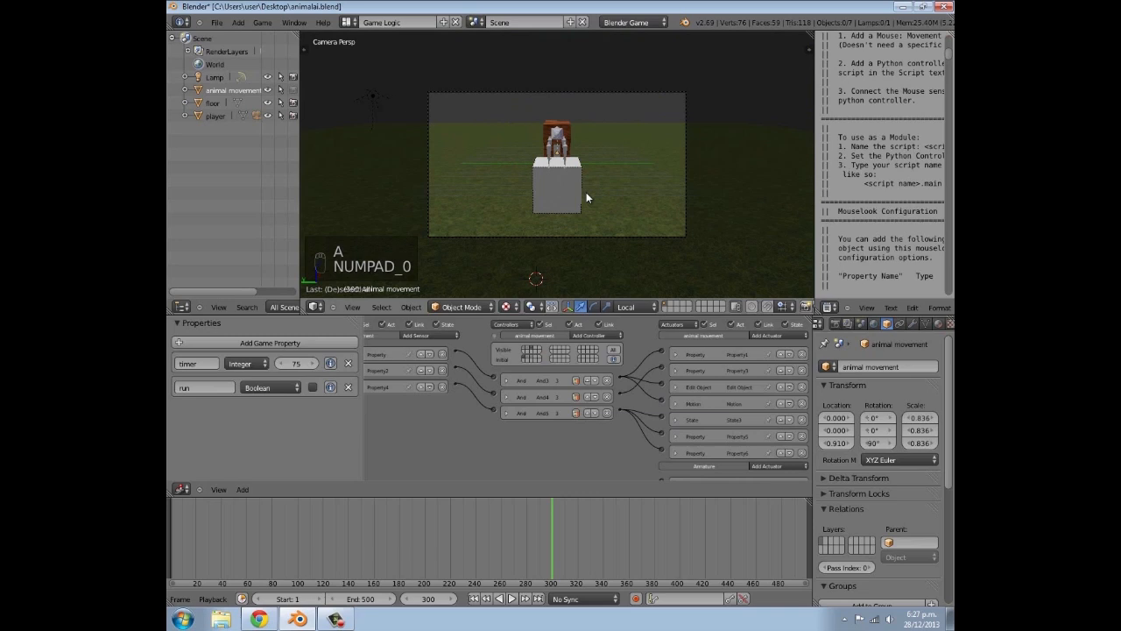
key("p")
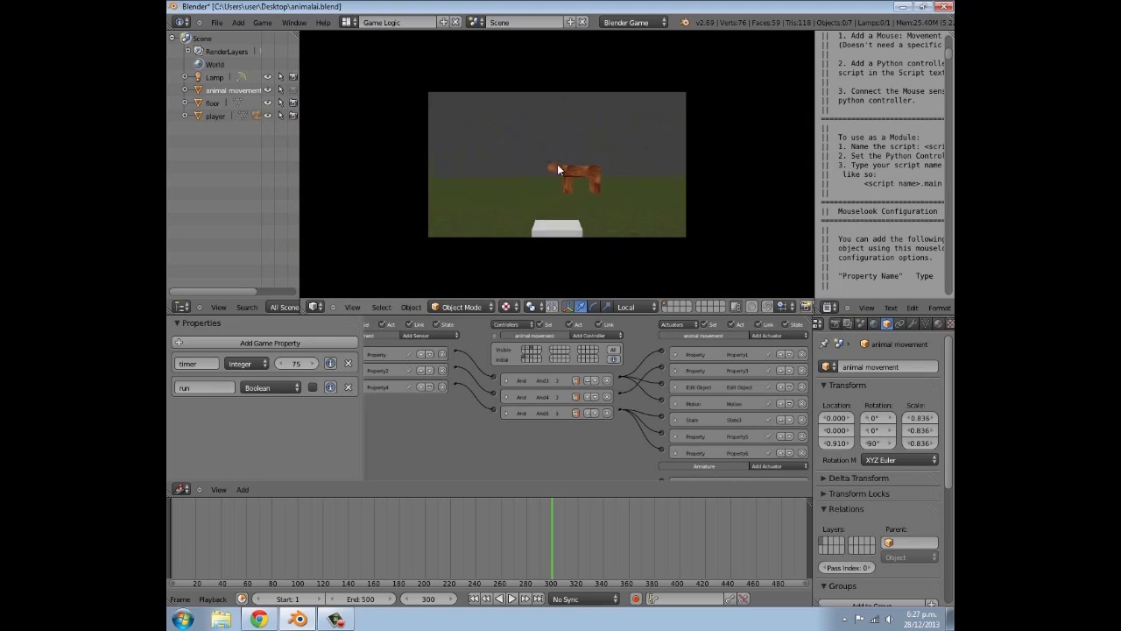
key("Escape")
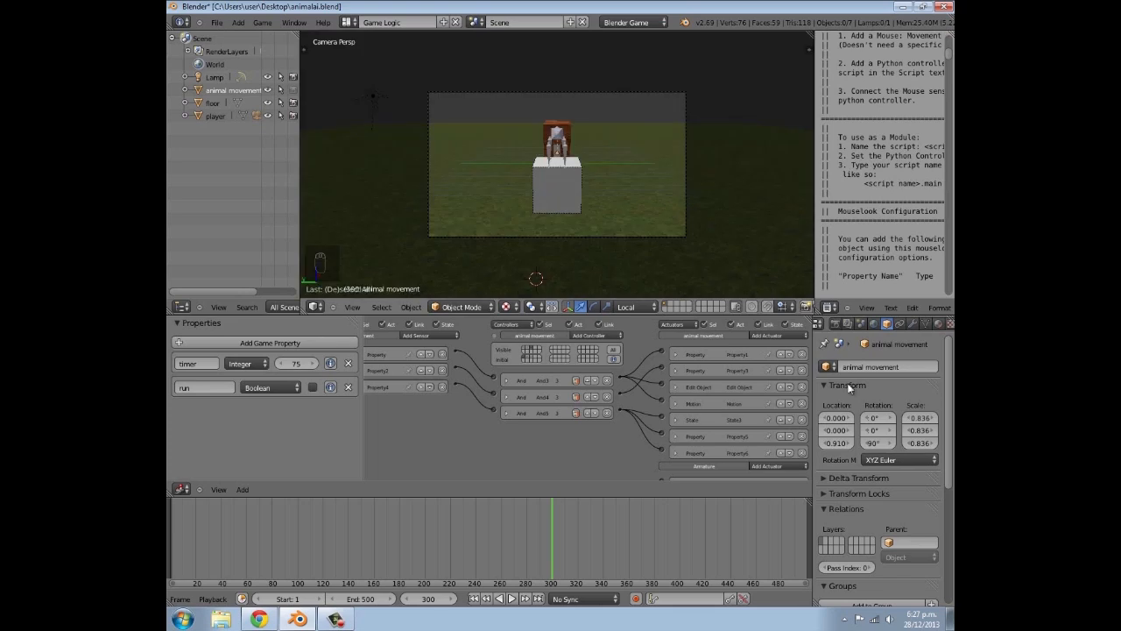
Enable Debug Properties in the game's display settings and include the run property in the debug information
left_click(836, 324)
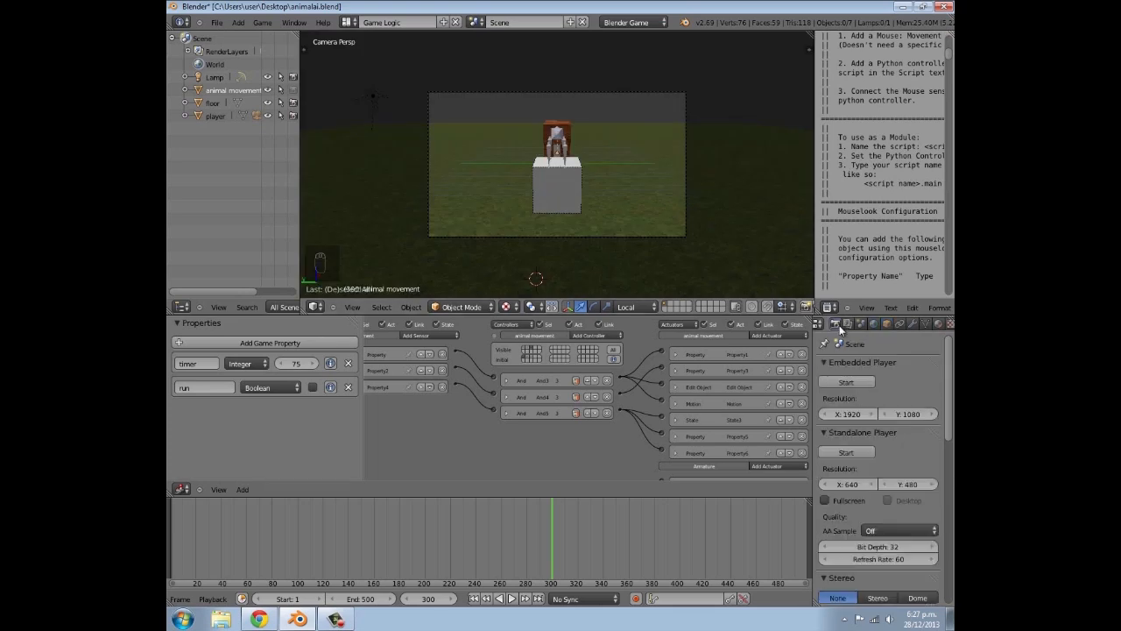
scroll(837, 508, "down", 10)
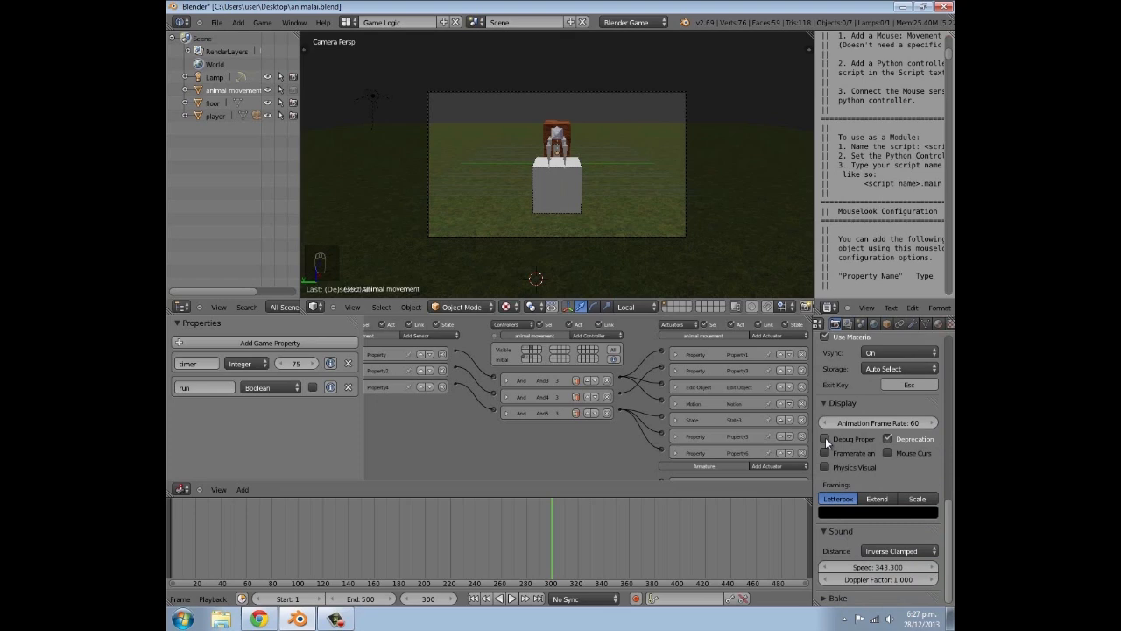
left_click(824, 439)
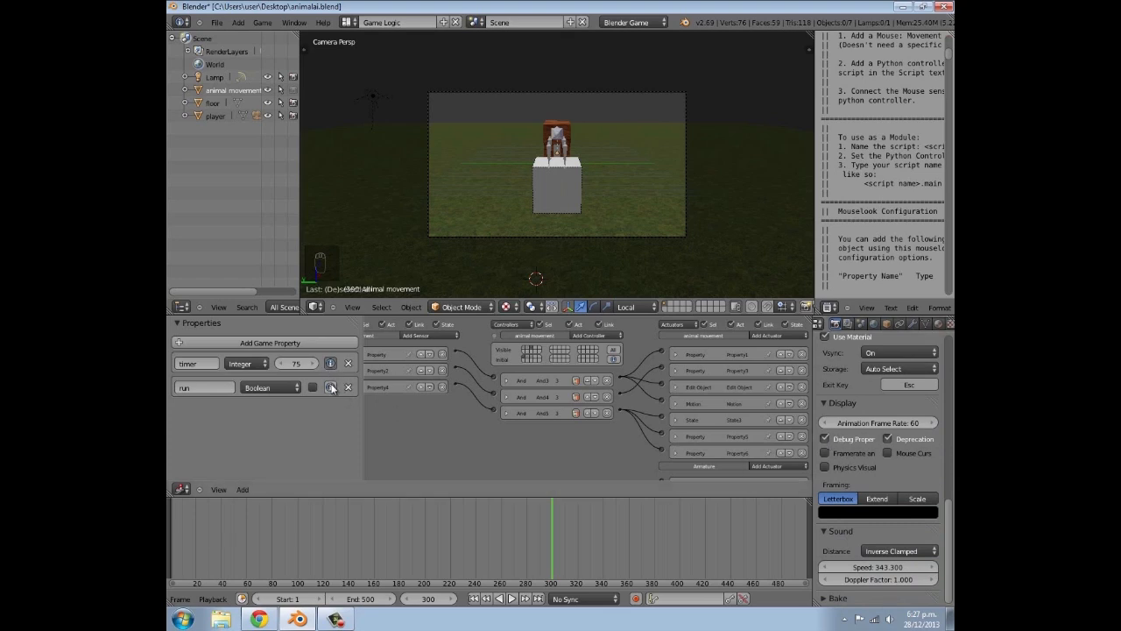
left_click(333, 387)
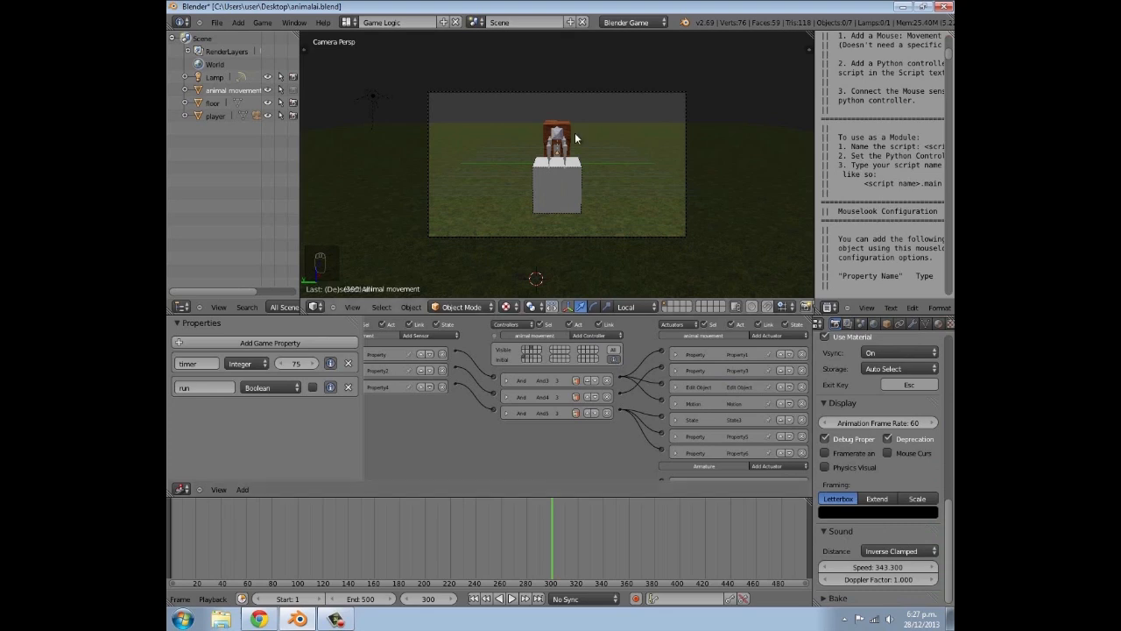
Fit the camera frame to the viewport and play the game to watch the timer, run and state debug values
key("Home")
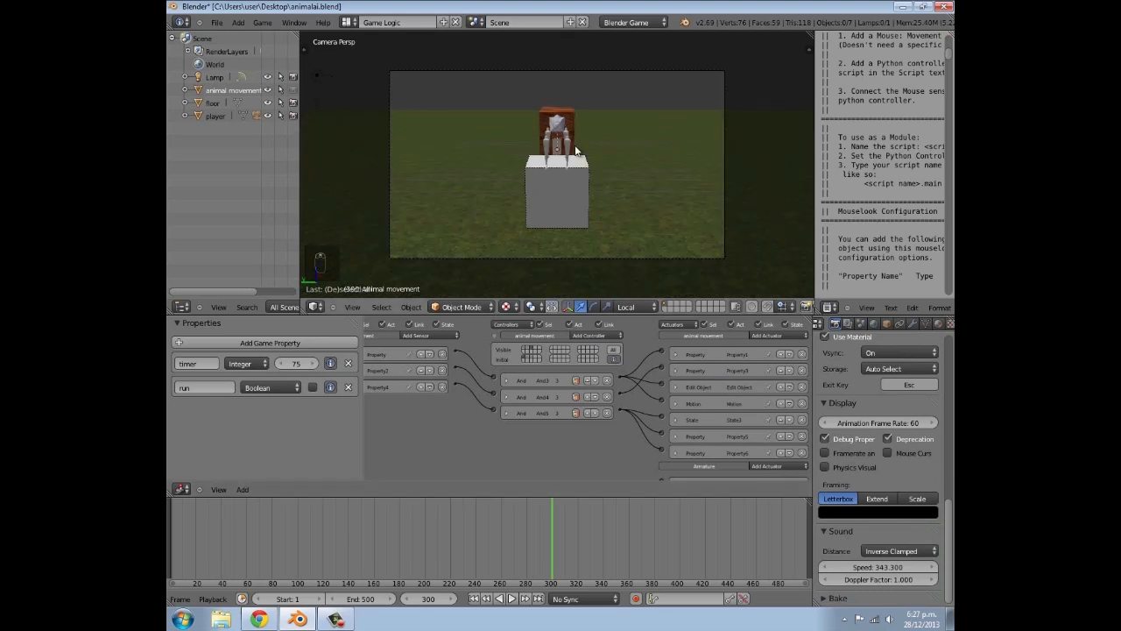
key("p")
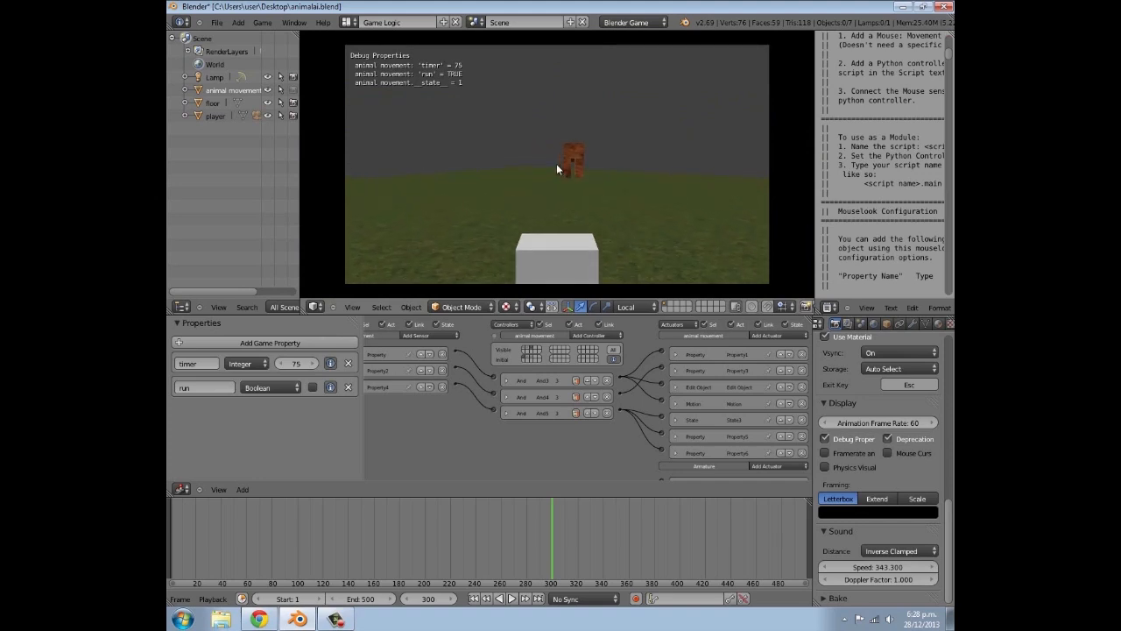
key("Escape")
Scale the floor plane up uniformly to more than three times its size and return to the camera view
right_click(623, 163)
key("s")
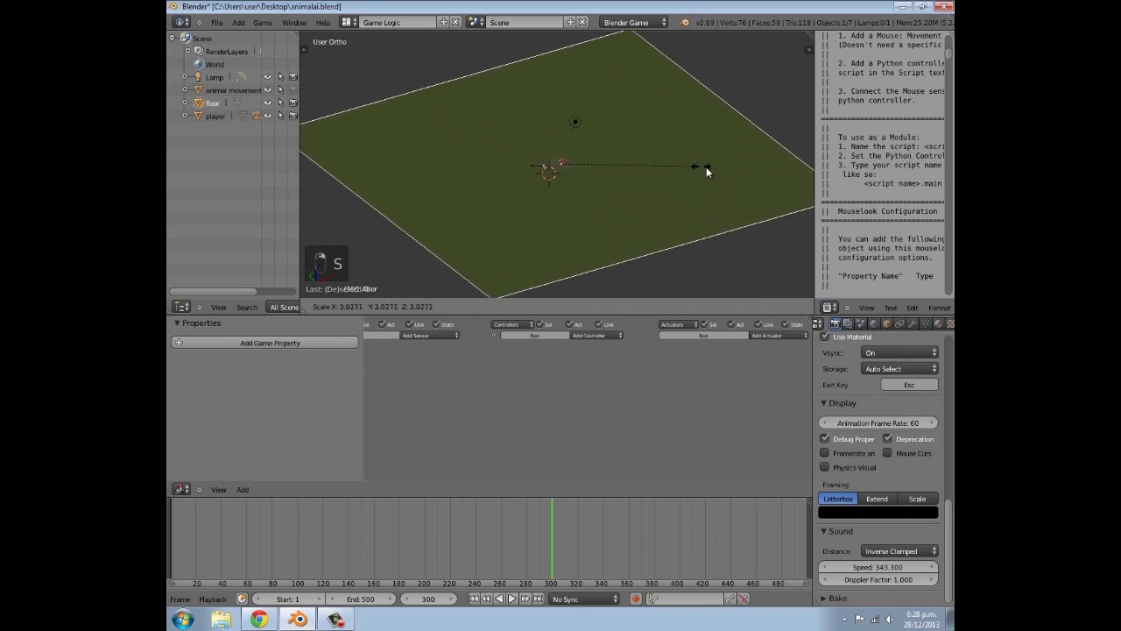
left_click(727, 170)
key("KP_0")
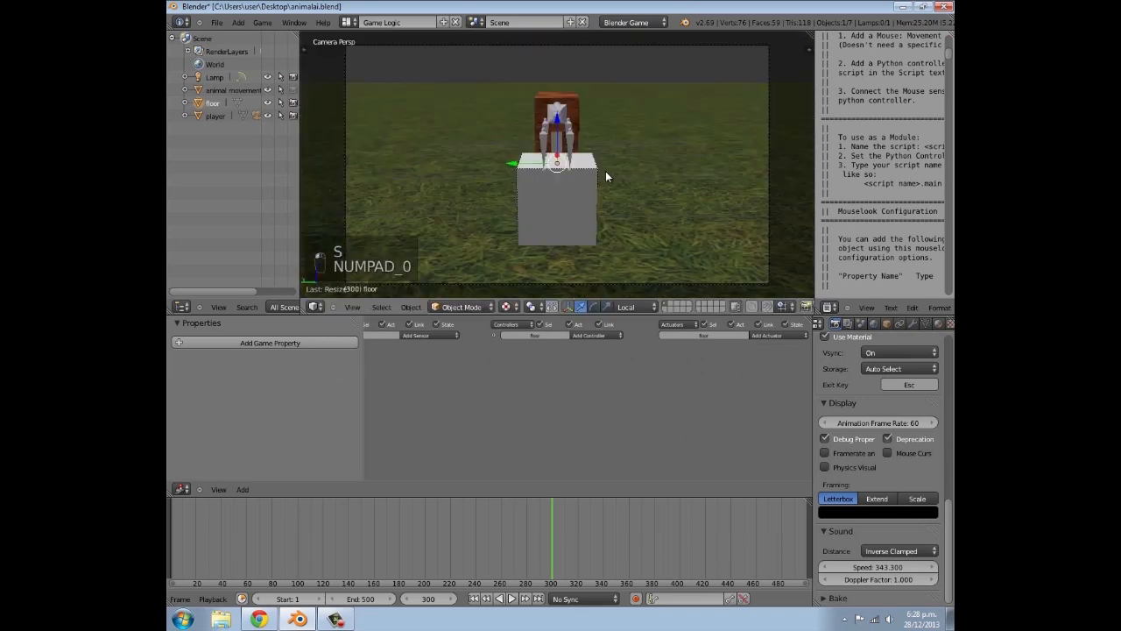
Play the game to check the animal's reaction and the debug values, stop it, and leave the camera view
key("p")
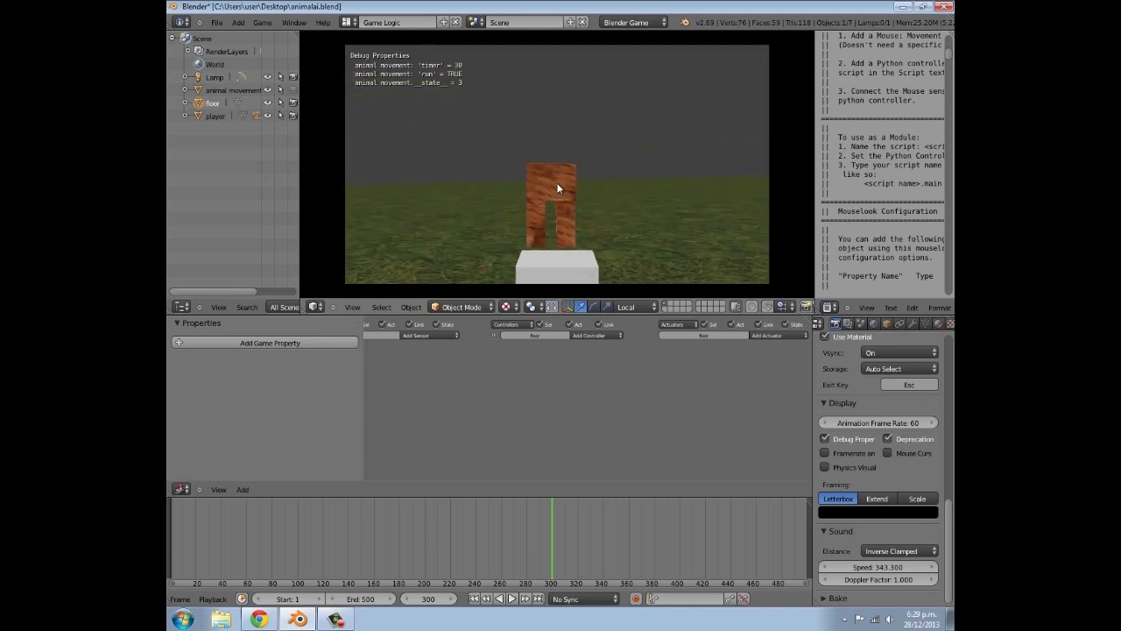
key("Escape")
key("KP_0")
Select the animal's armature and add an Action actuator to it
scroll(545, 167, "up", 4)
middle_click_drag(595, 142, 570, 140, "shift")
right_click(578, 131)
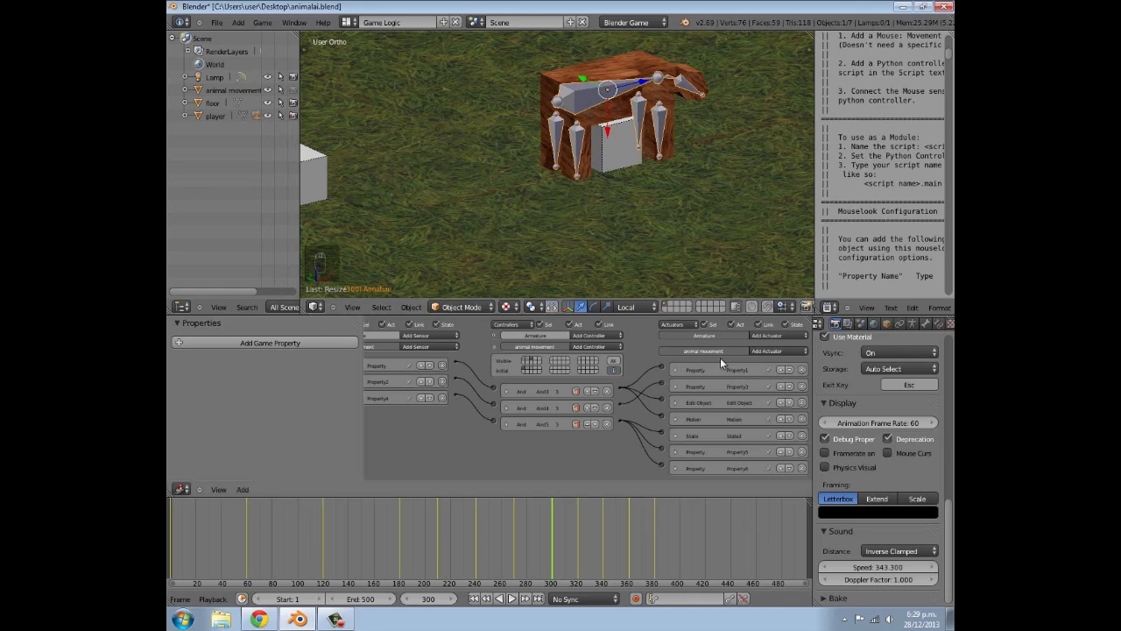
left_click(759, 335)
left_click(802, 352)
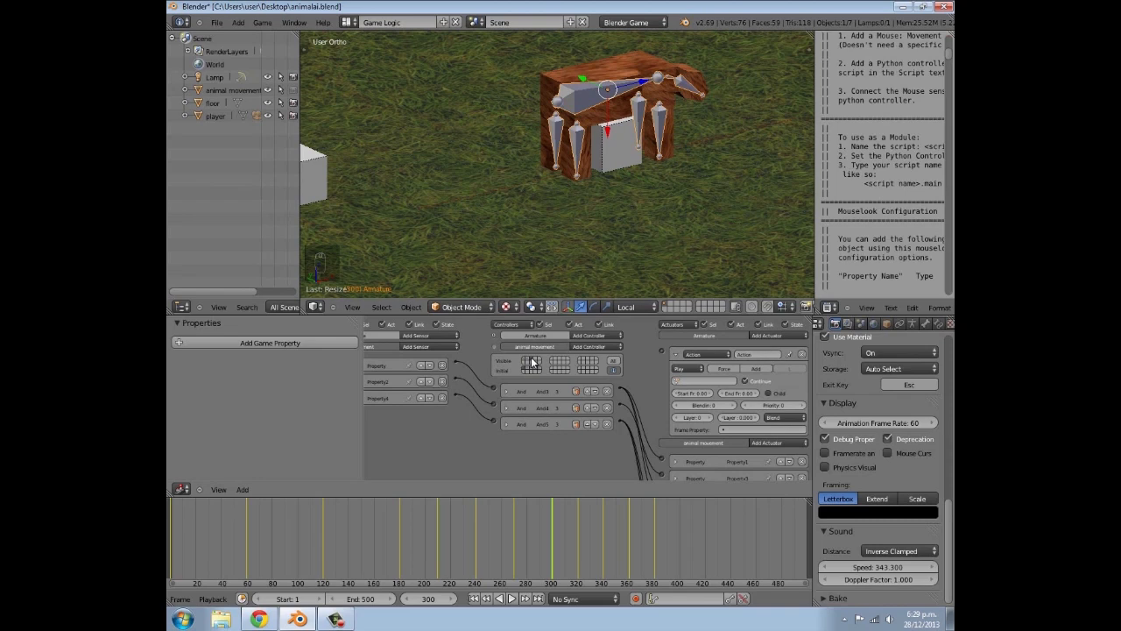
Link the animal movement object's And3 controller in state 3 to the armature's new Action actuator
scroll(602, 388, "up", 3)
middle_click_drag(563, 392, 574, 356)
scroll(530, 381, "down", 3)
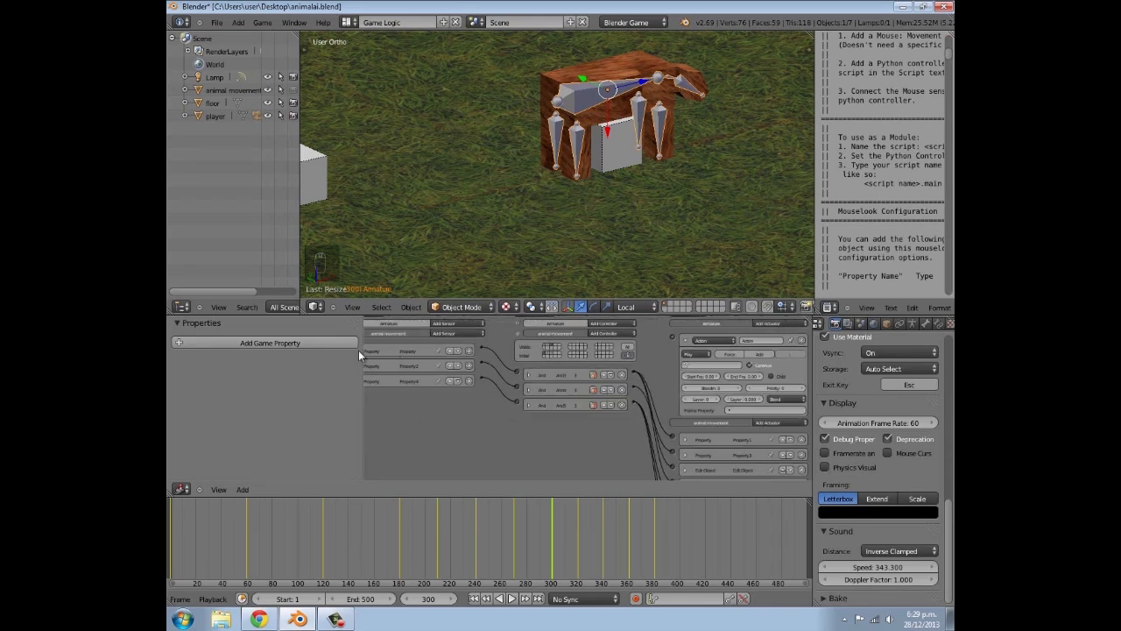
middle_click_drag(363, 348, 389, 351)
scroll(389, 351, "down", 1)
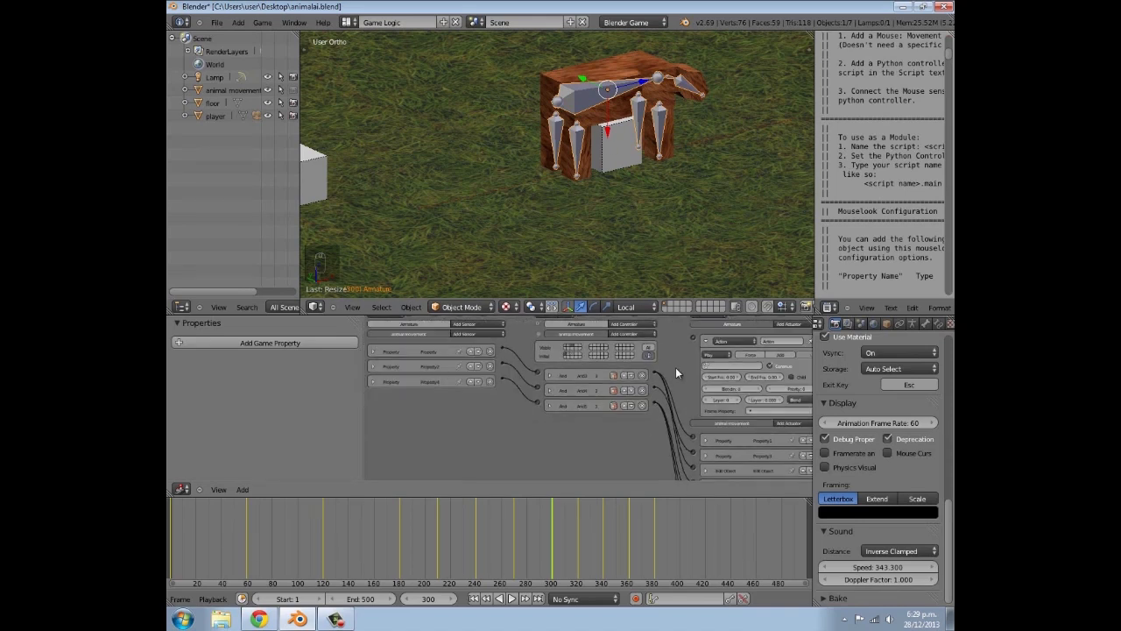
middle_click_drag(676, 367, 616, 383)
left_click_drag(616, 383, 671, 354)
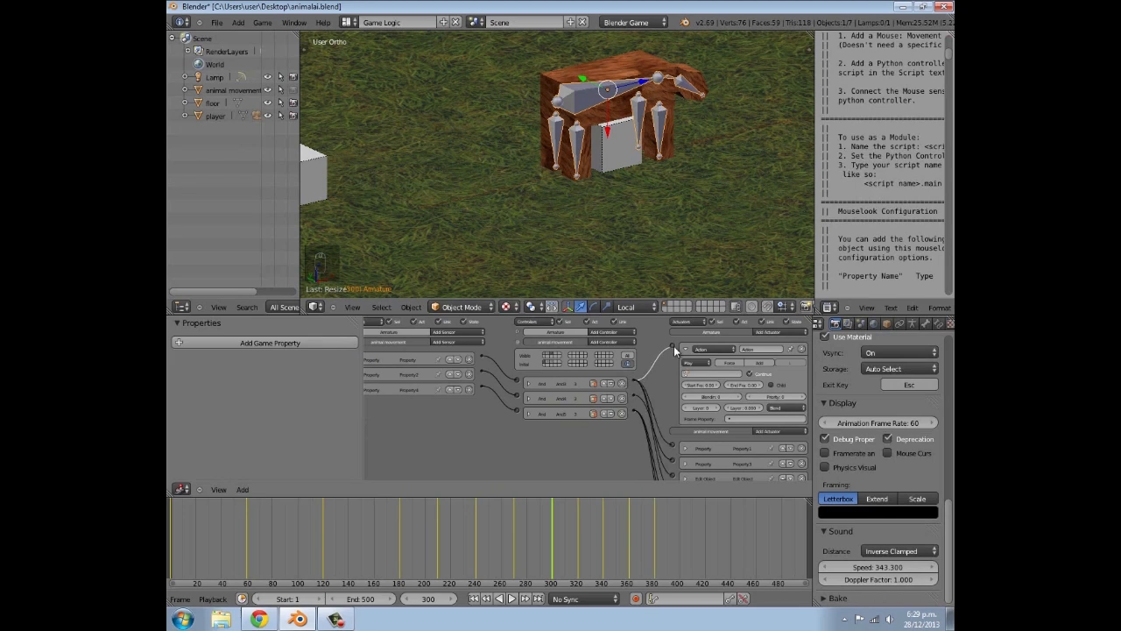
Assign ArmatureAction to the armature's new Action actuator
scroll(594, 378, "up", 3)
middle_click_drag(681, 371, 664, 368)
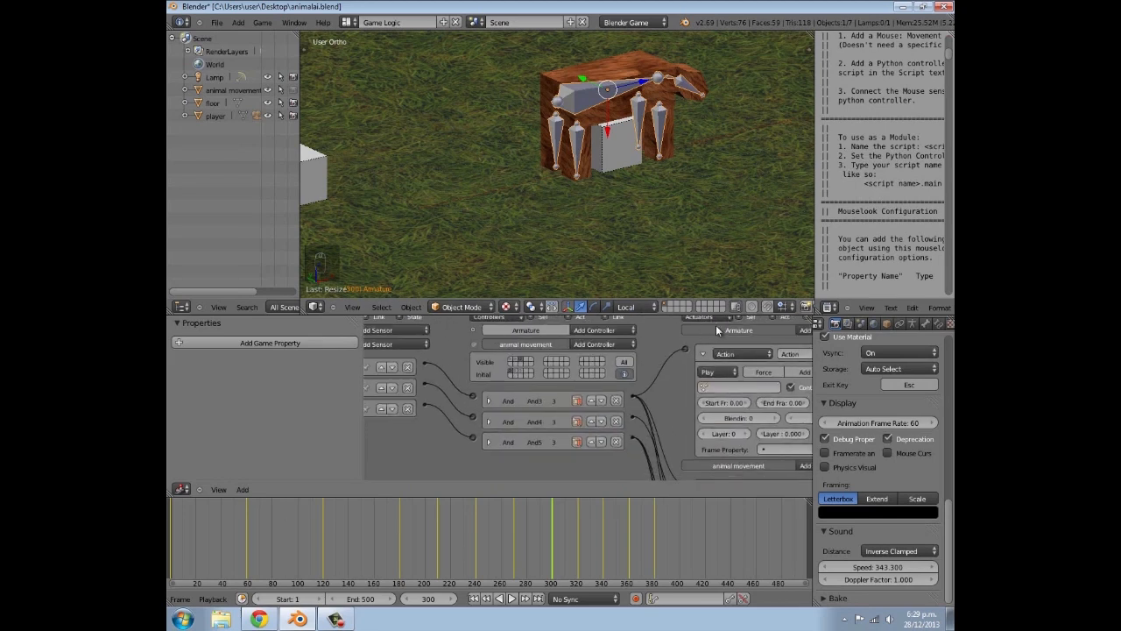
middle_click_drag(743, 338, 679, 350)
left_click(686, 397)
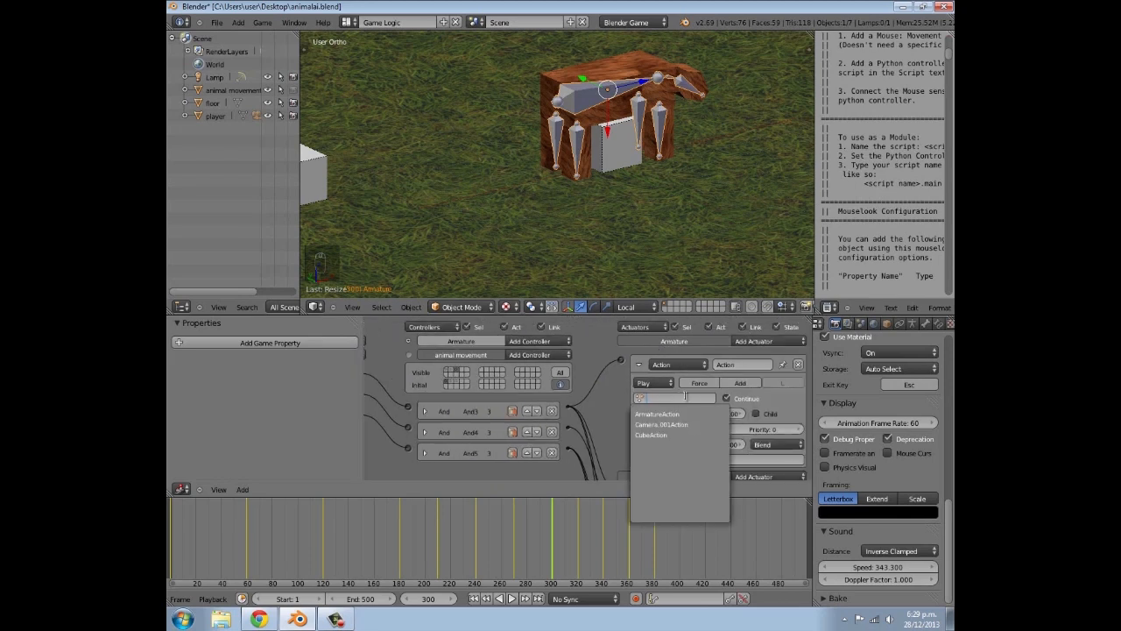
left_click(690, 414)
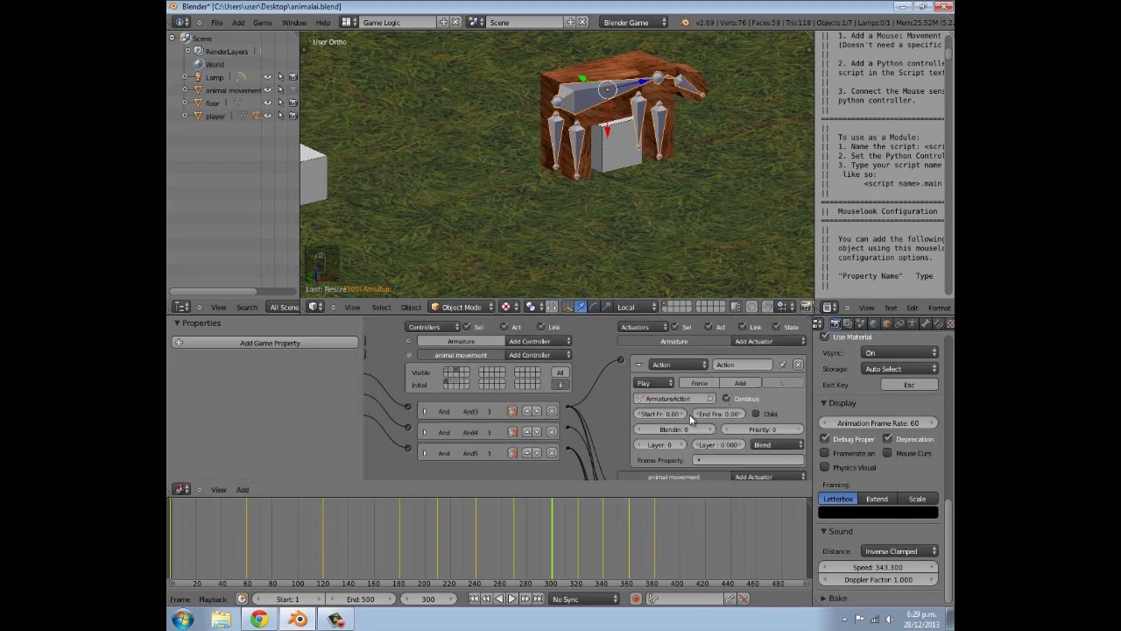
Check the armature's keyframes, set the actuator's start frame and an end frame of 380, and collapse the actuator
left_click_drag(466, 526, 656, 525)
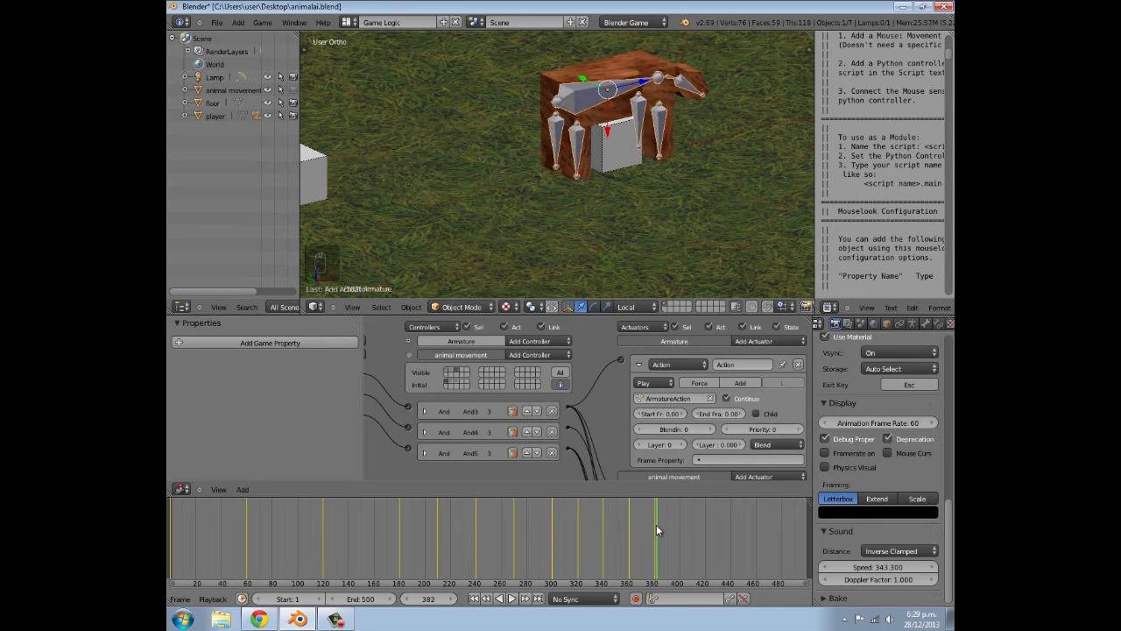
left_click(664, 414)
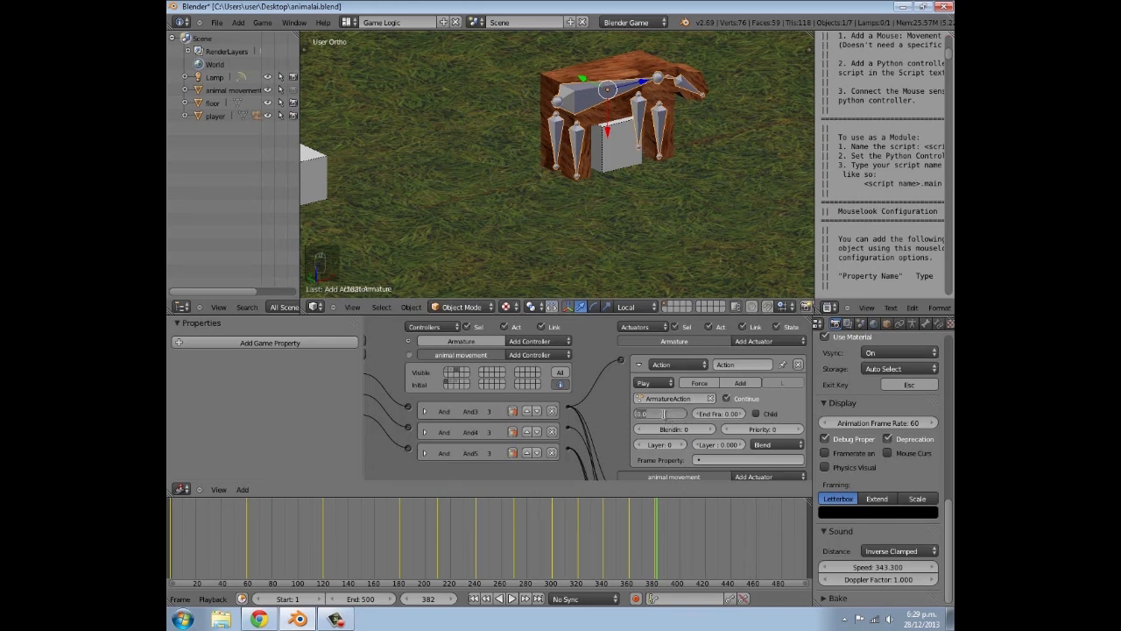
type("390")
key("Return")
left_click(720, 413)
type("380")
key("Return")
mouse_move(526, 557)
left_mouse_down()
mouse_move(659, 520)
mouse_move(514, 538)
left_mouse_up()
left_click(641, 364)
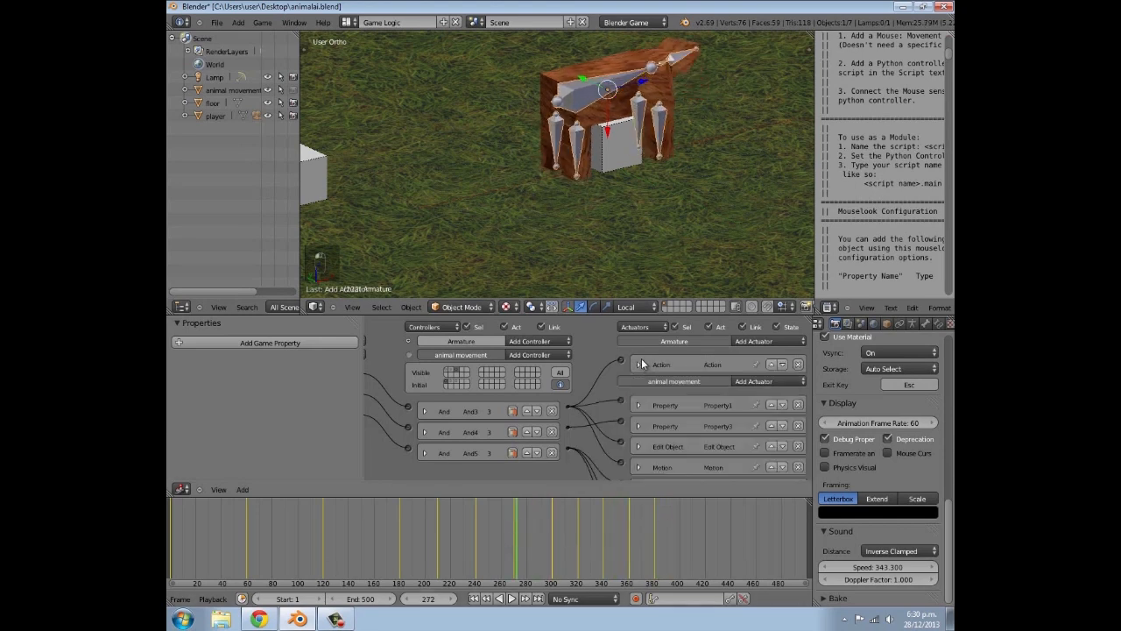
Save the blend file over the existing version
scroll(582, 117, "down", 8)
key("ctrl+s")
left_click(581, 118)
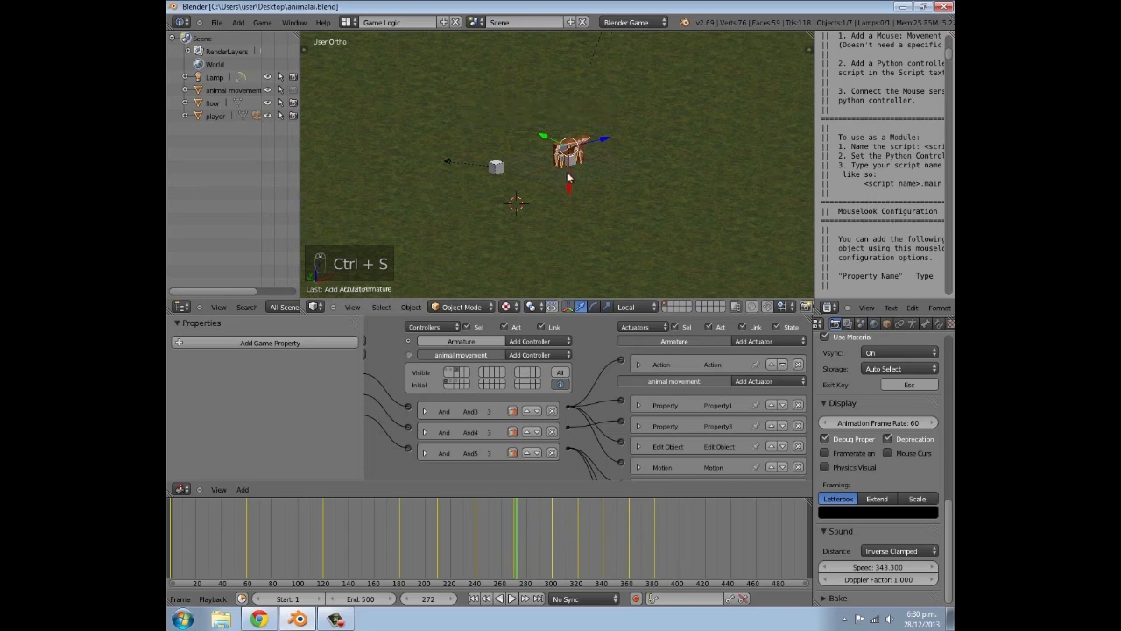
Play the game from the camera view to test the animal's run animation, and stop it
key("KP_0")
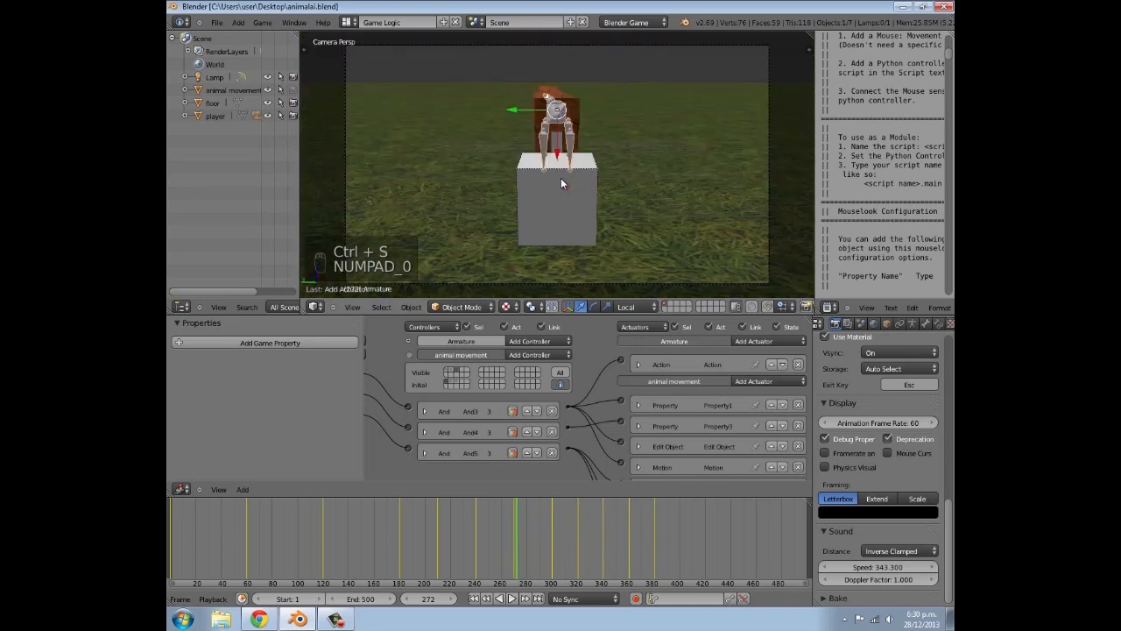
key("p")
key("p")
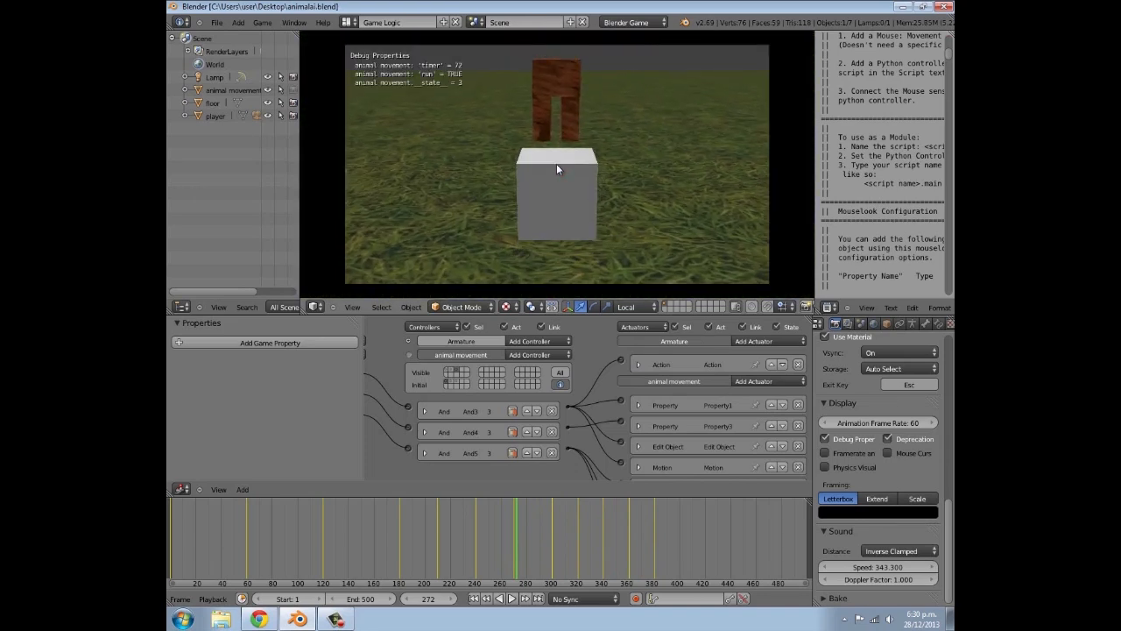
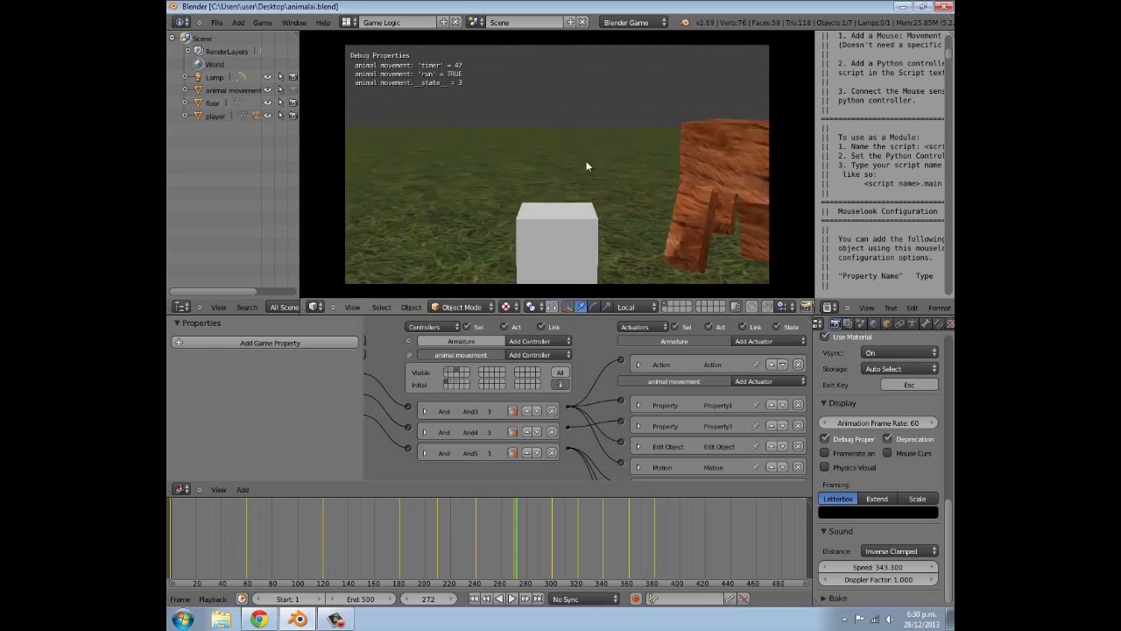
key("Escape")
key("KP_0")
scroll(530, 178, "down", 6)
middle_click_drag(530, 178, 578, 182)
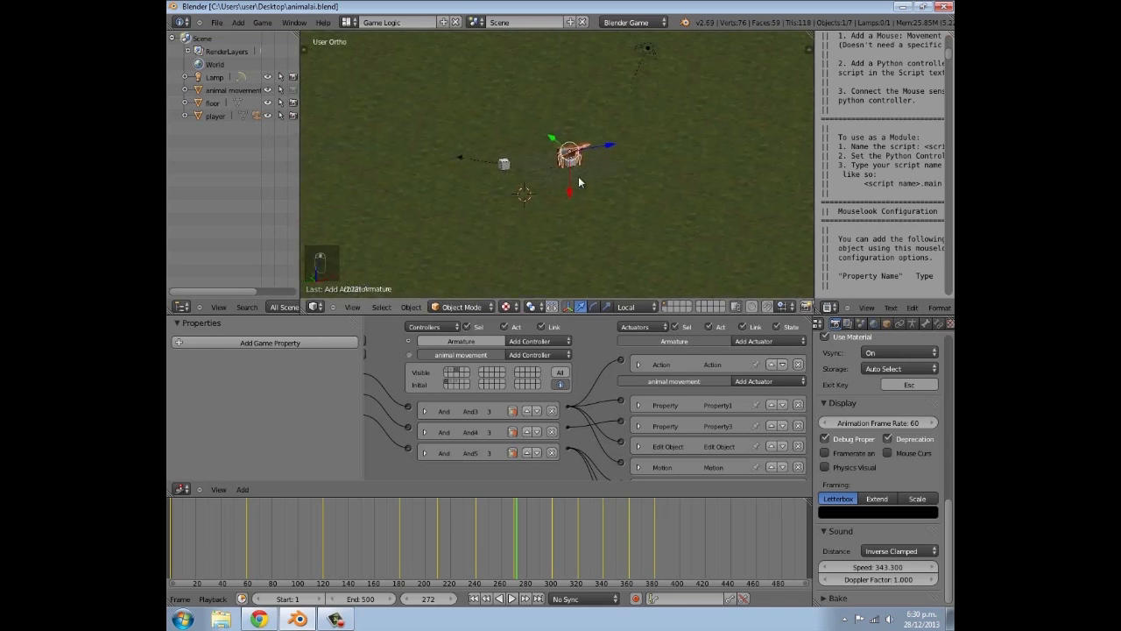
scroll(580, 183, "up", 7)
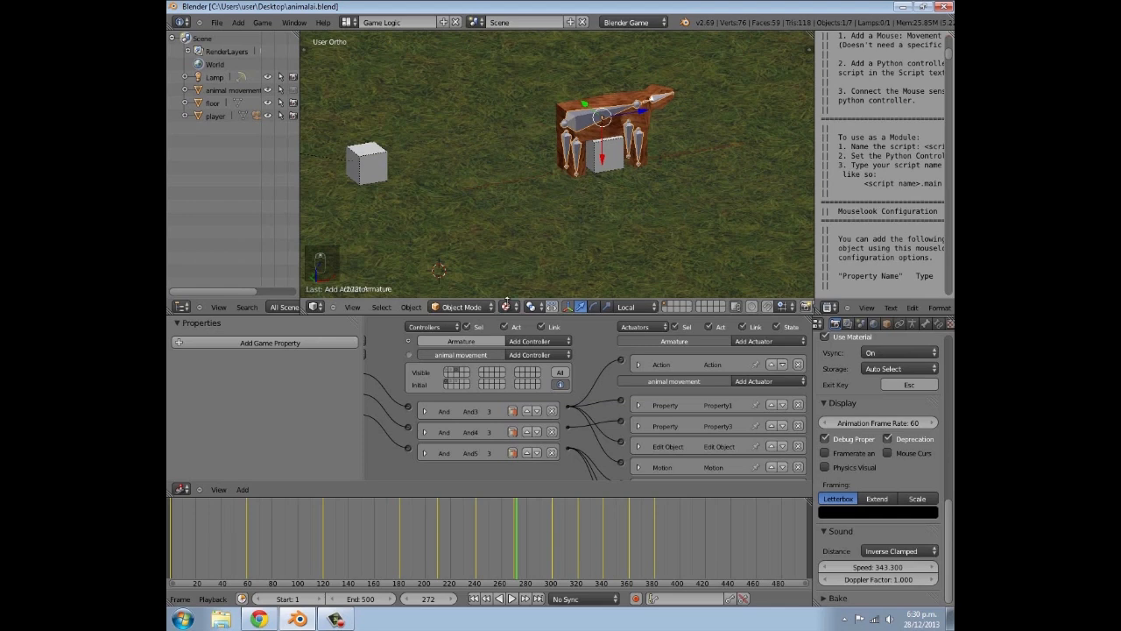
middle_click_drag(537, 217, 534, 245)
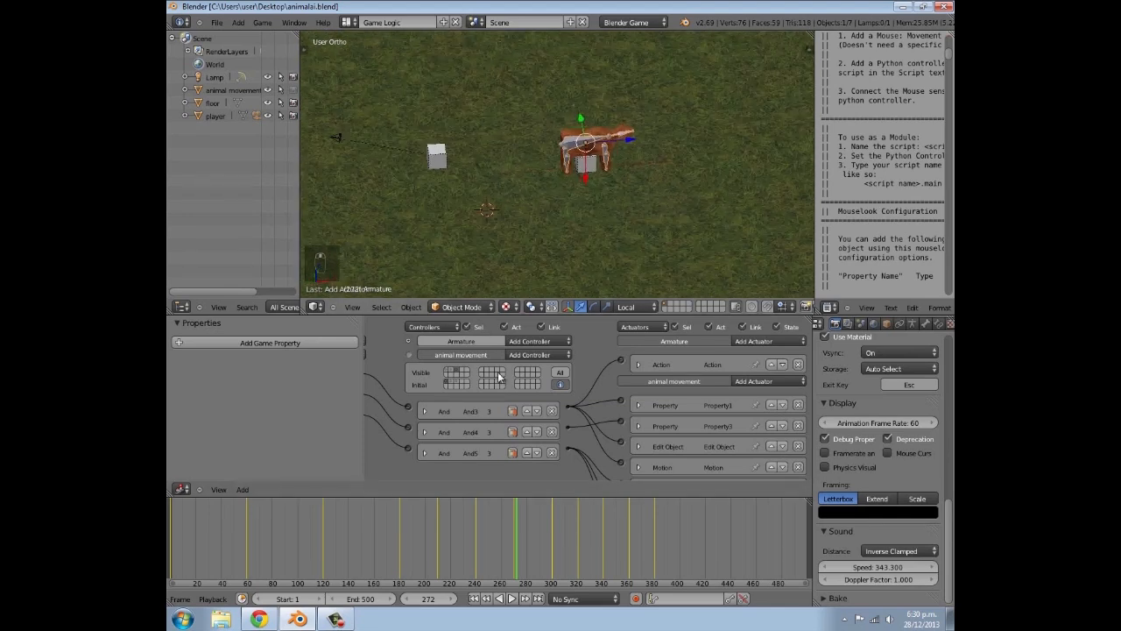
scroll(499, 376, "up", 2)
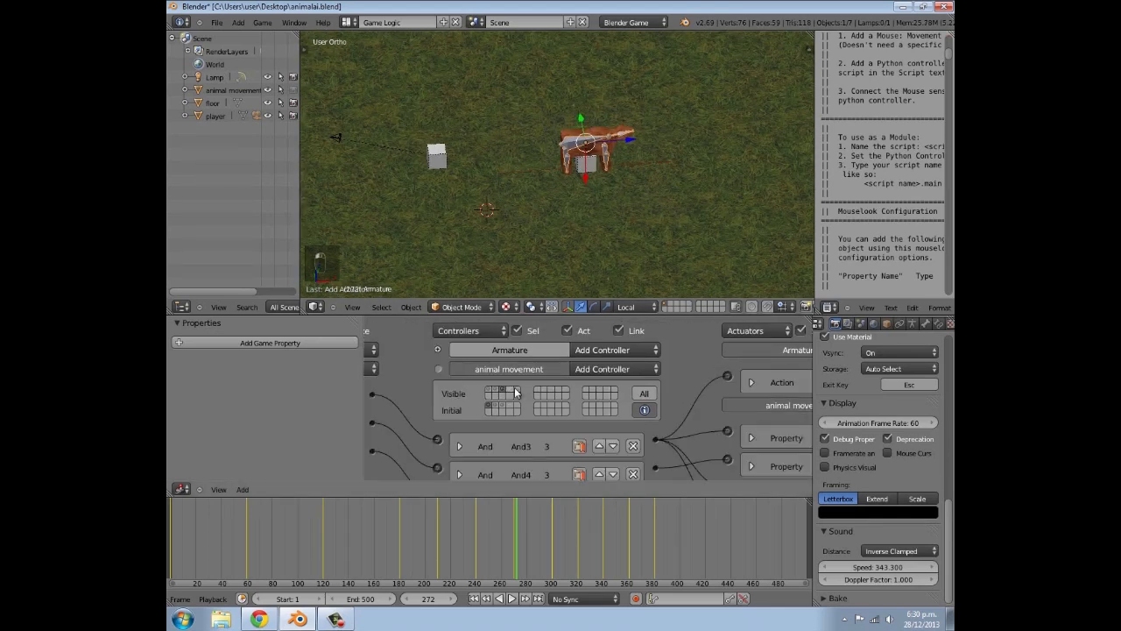
scroll(555, 425, "down", 1)
scroll(568, 418, "down", 1)
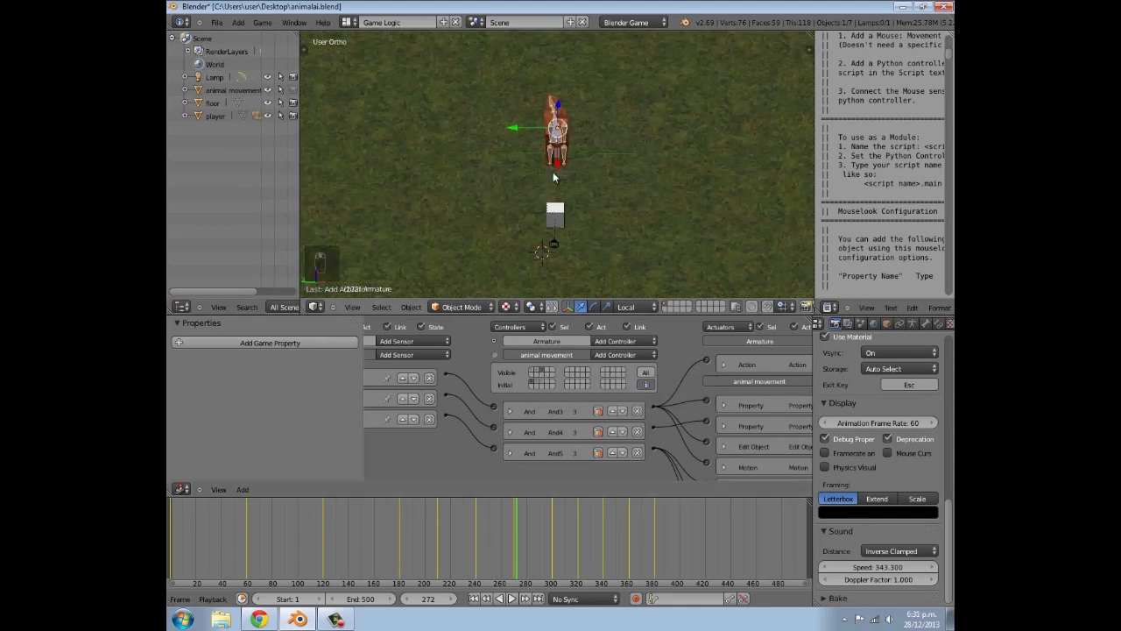
Select the animal movement cube and insert a keyframe for it at frame 0
middle_click_drag(553, 176, 507, 156)
scroll(469, 215, "up", 4)
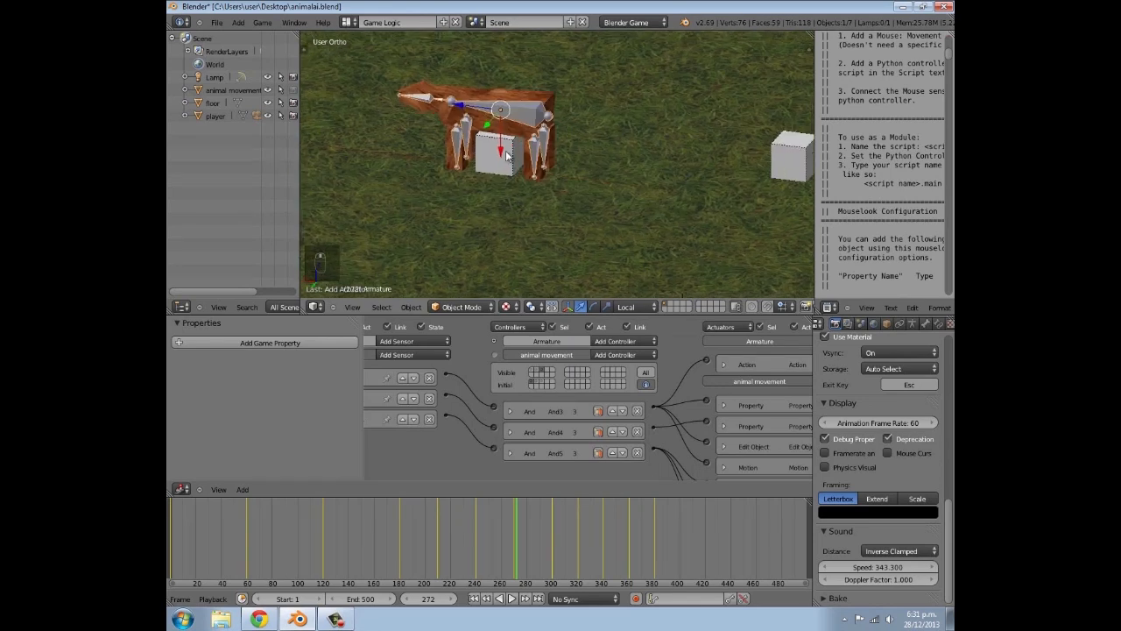
right_click(506, 156)
left_click_drag(473, 538, 168, 548)
scroll(194, 549, "down", 5)
middle_click_drag(305, 548, 478, 548)
scroll(465, 542, "up", 2)
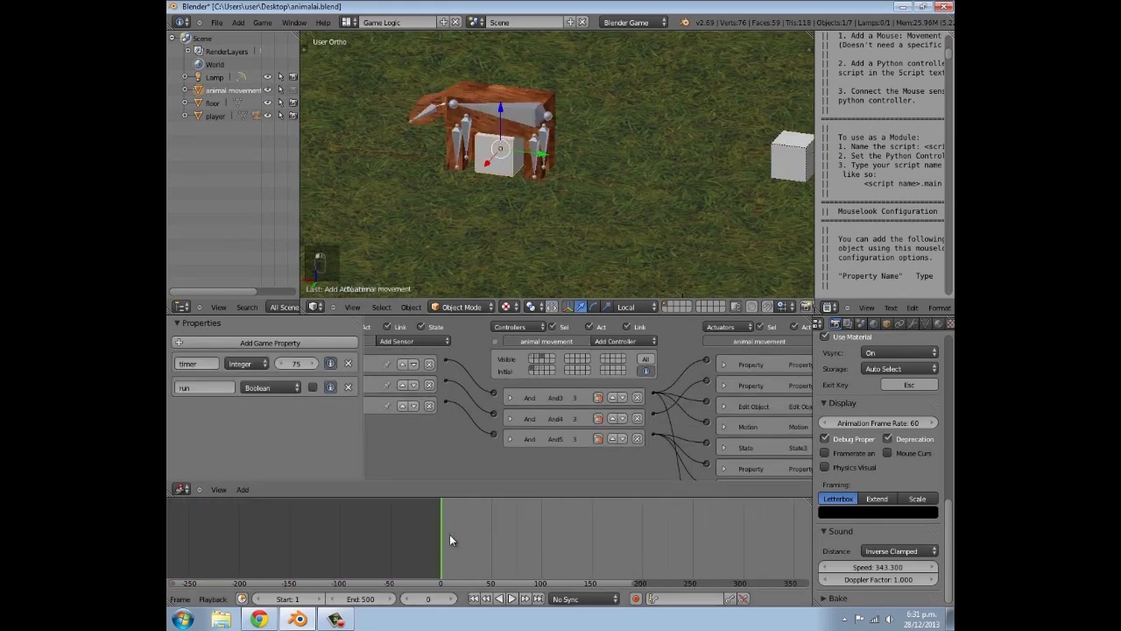
middle_click_drag(542, 195, 515, 193)
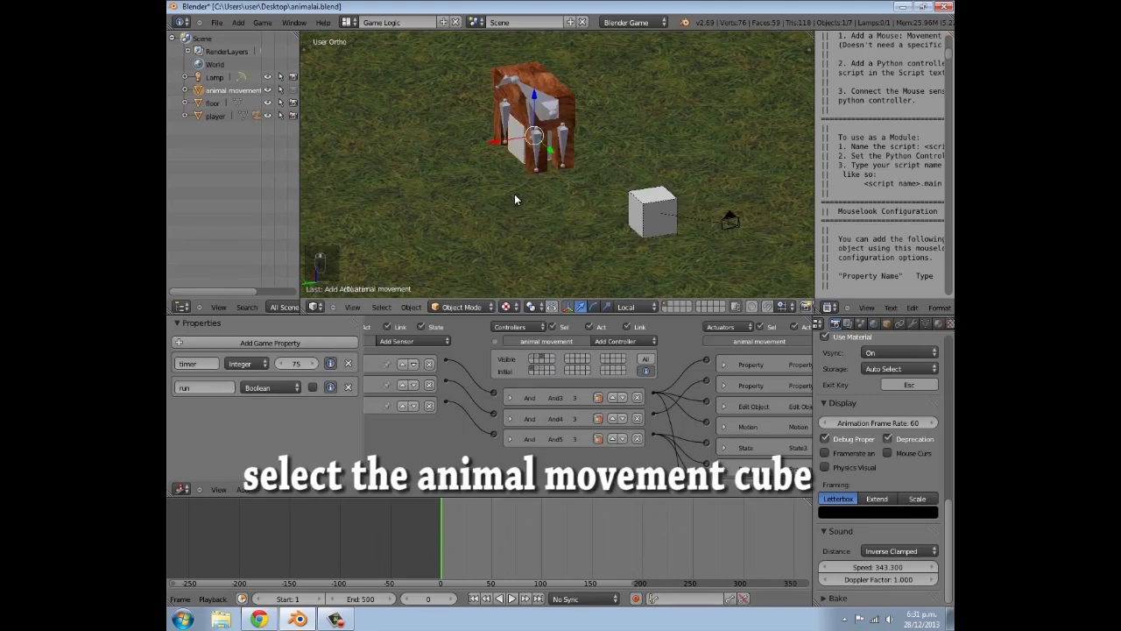
key("i")
left_click(515, 211)
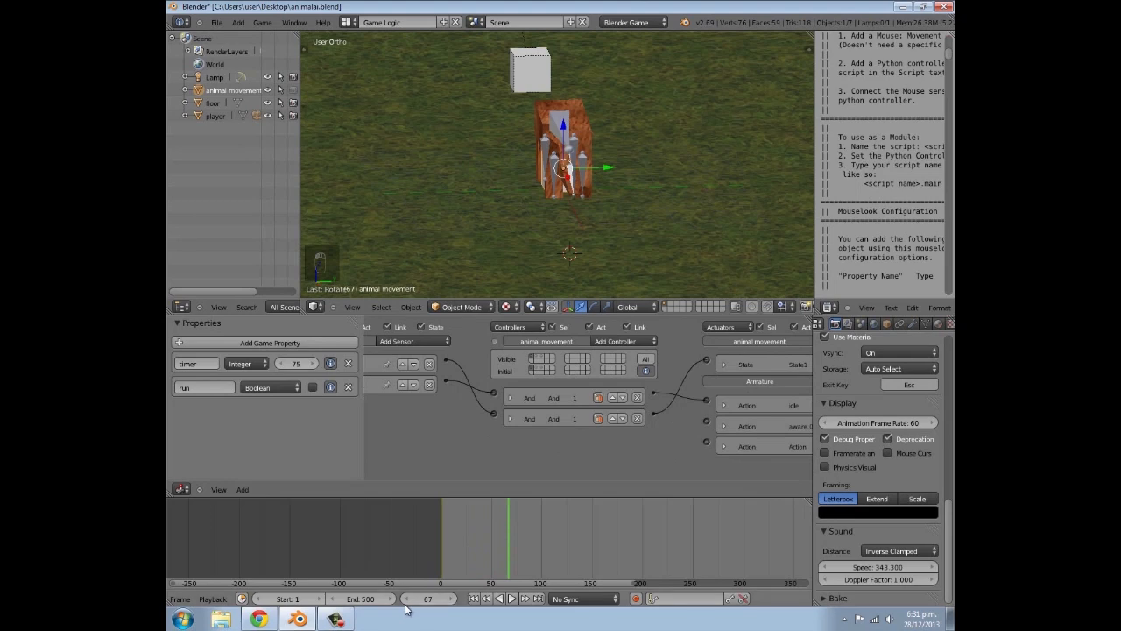
At frame 60, rotate the animal movement cube 90 degrees about the X axis and insert a keyframe
left_click(406, 603)
left_click(406, 603)
left_click(405, 602)
left_click(406, 602)
left_click(406, 602)
left_click(406, 601)
left_click(406, 601)
middle_click_drag(568, 172, 420, 172)
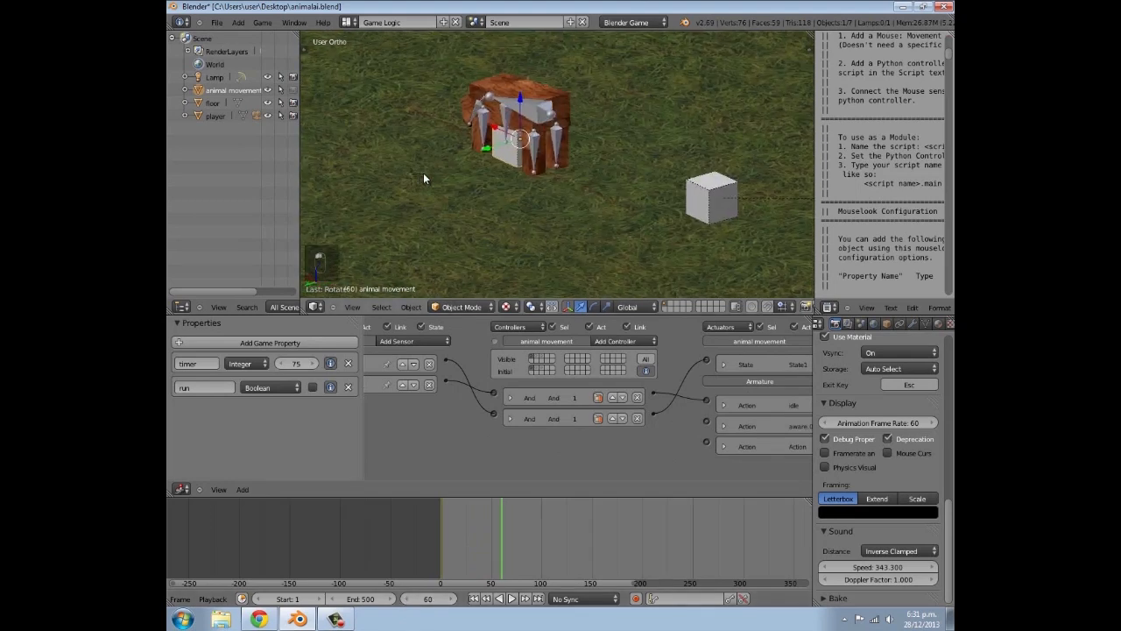
type("rx90")
key("Return")
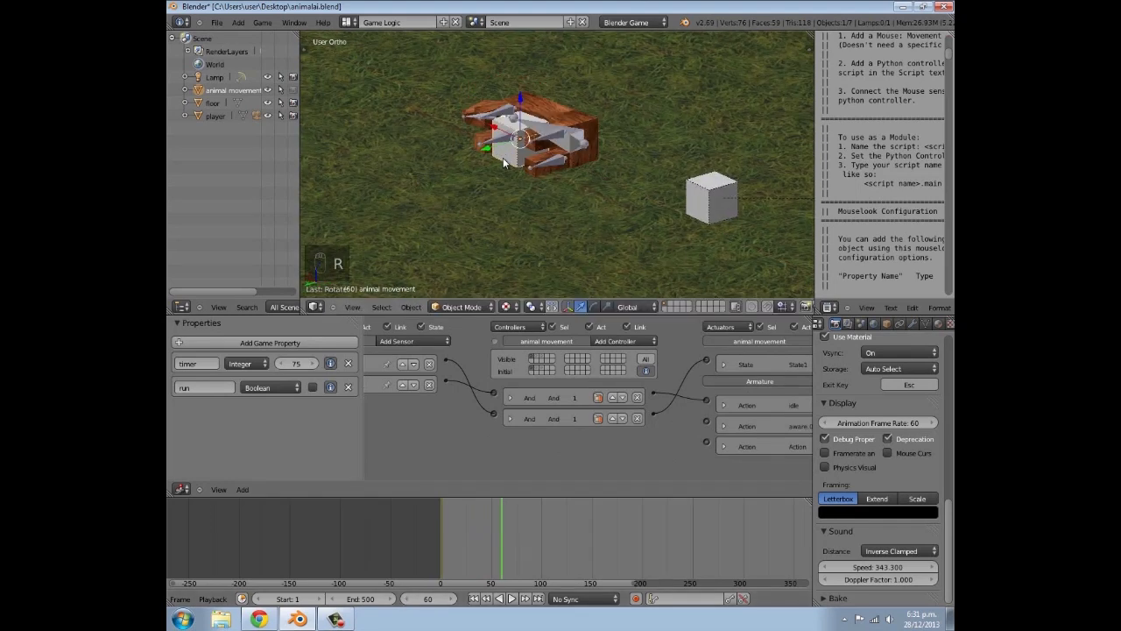
key("i")
left_click(528, 161)
Save the file, deselect everything and return the timeline to frame 0
middle_click_drag(468, 180, 464, 263)
key("ctrl+s")
left_click(580, 191)
key("a")
left_click_drag(478, 522, 354, 539)
scroll(556, 420, "down", 3)
scroll(582, 379, "up", 3)
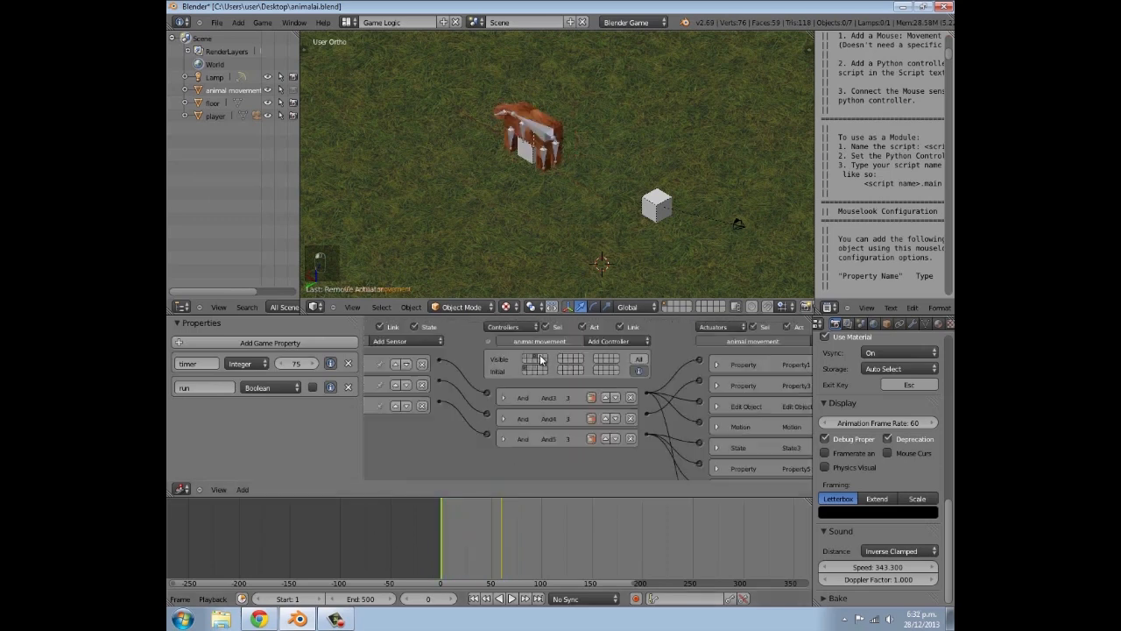
Show state 4 of the animal movement object and add an Action actuator that plays animal movementAction
left_click(540, 355)
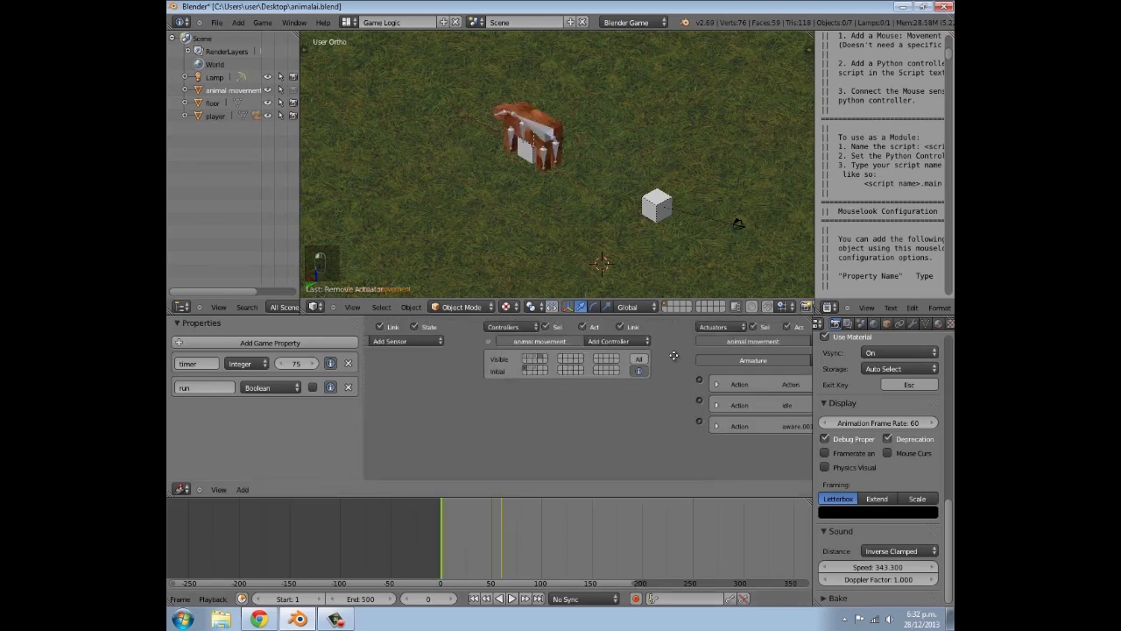
middle_click_drag(672, 354, 593, 355)
left_click(736, 342)
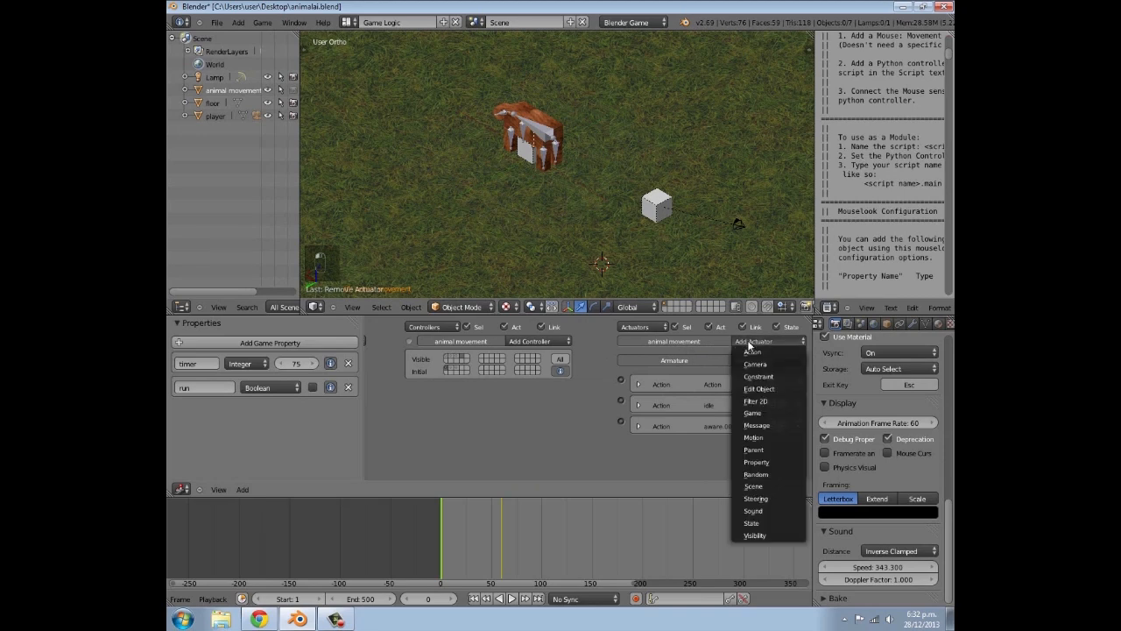
left_click(746, 354)
left_click(684, 394)
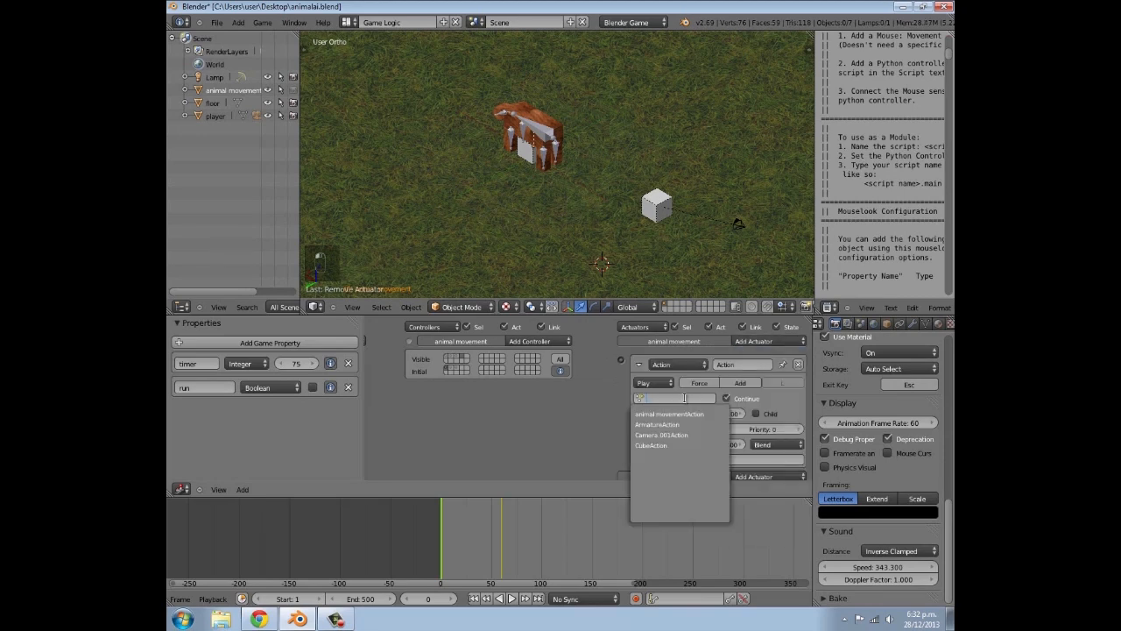
left_click(684, 413)
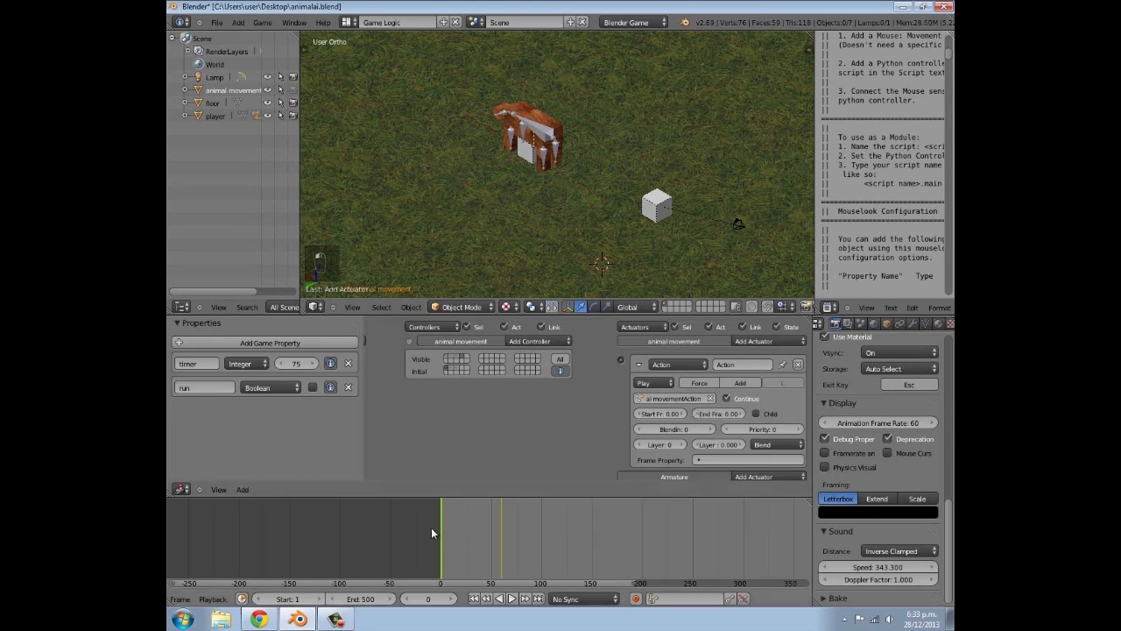
Set the animal movement Action actuator's end frame to 60
left_click_drag(467, 539, 500, 533)
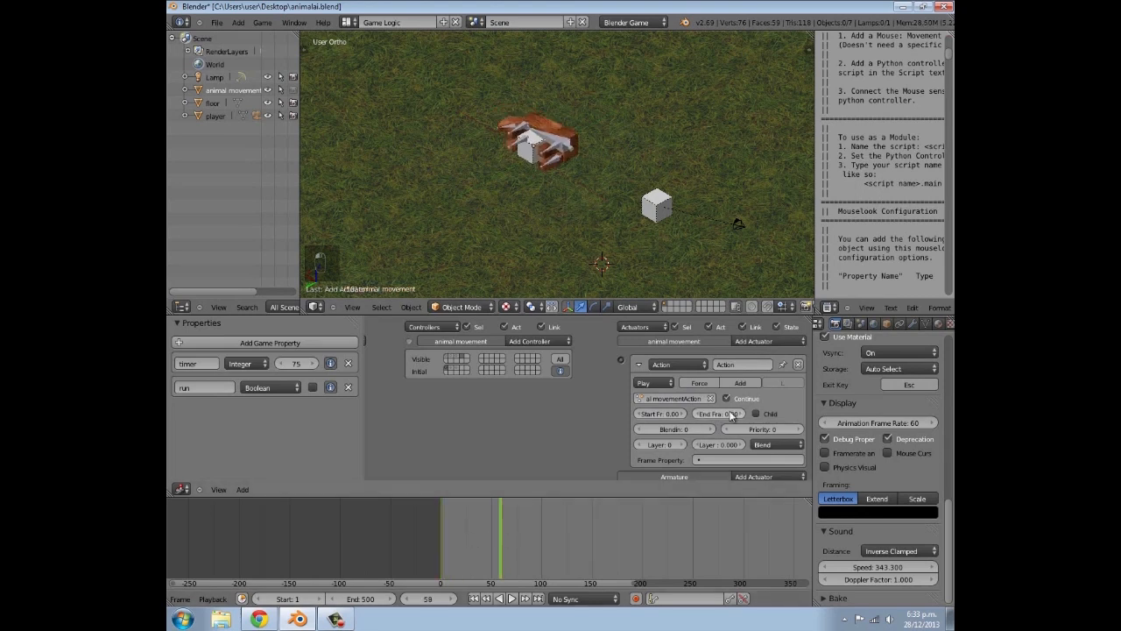
type("0")
key("Return")
scroll(672, 365, "down", 3)
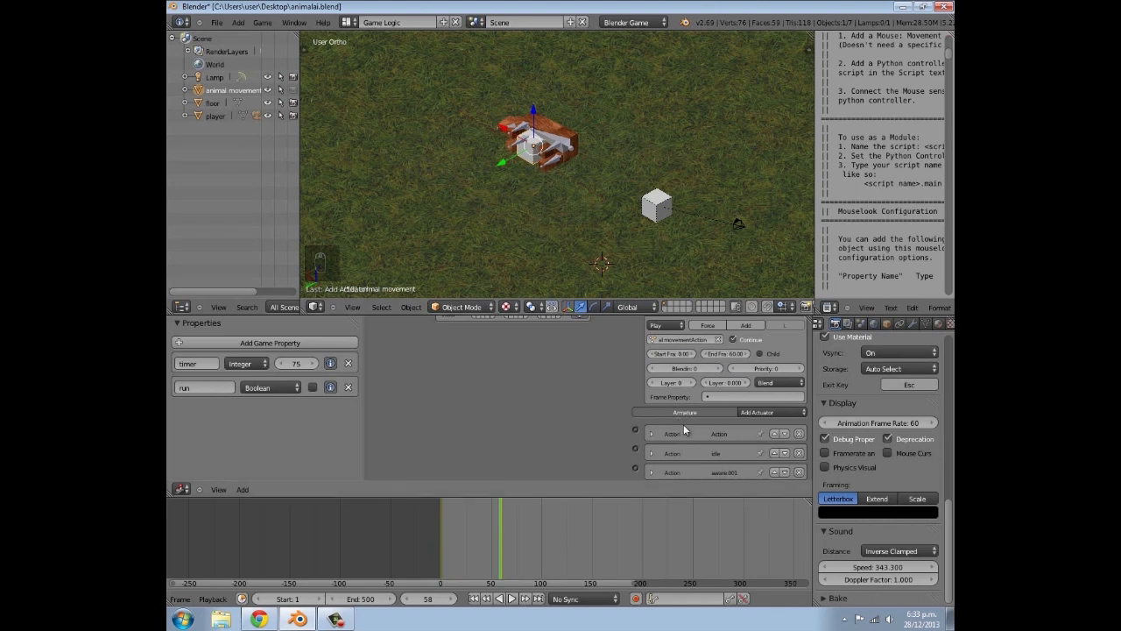
scroll(678, 418, "down", 6)
scroll(469, 354, "up", 3)
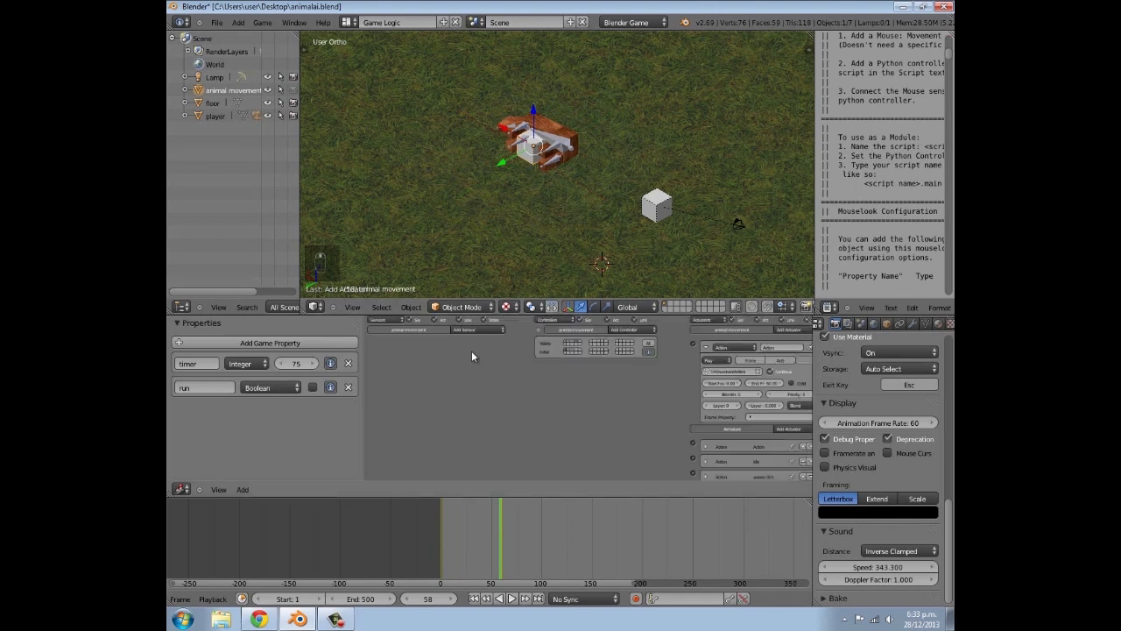
Add an Always sensor to the animal movement object and connect it through an And controller to the Action actuator
left_click(468, 329)
left_click(473, 347)
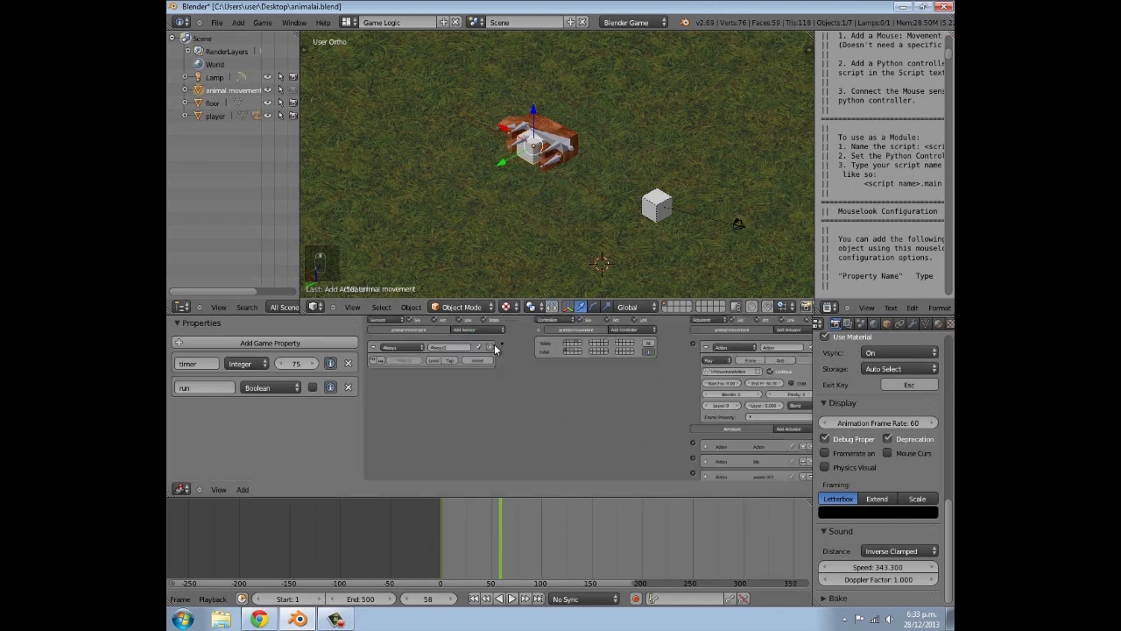
left_click_drag(503, 347, 695, 342)
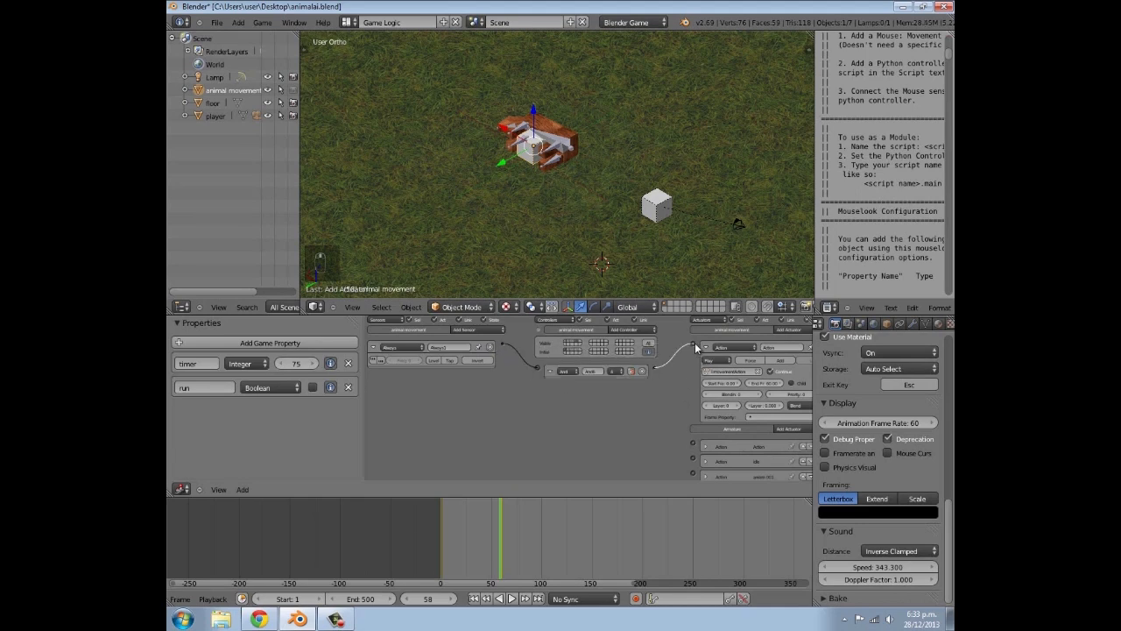
Add a second Always sensor to the animal movement object and collapse its Action actuator
left_click(464, 330)
left_click(473, 347)
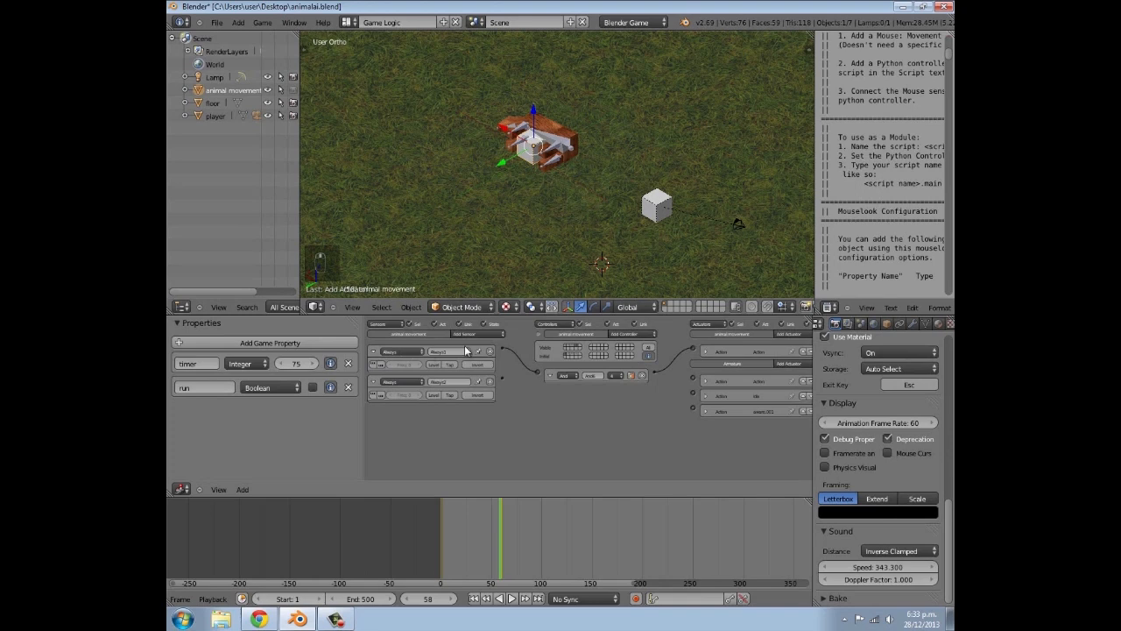
middle_click_drag(602, 397, 582, 397)
left_click(686, 351)
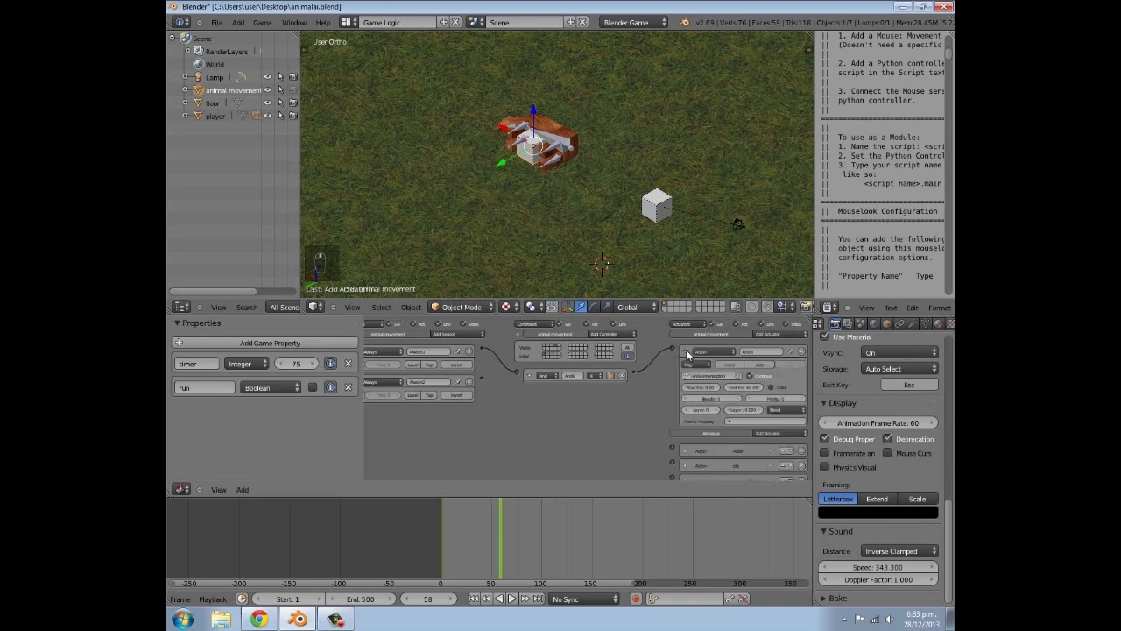
left_click(686, 350)
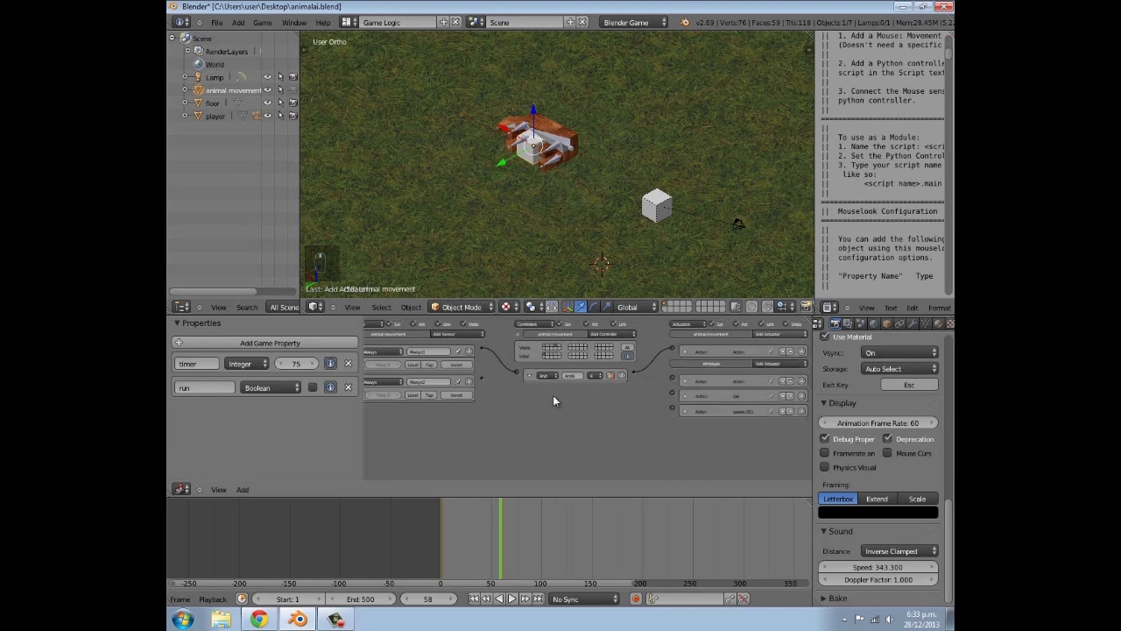
middle_click_drag(552, 401, 574, 401)
Add a game property named "death timer" to the animal movement object
left_click(270, 343)
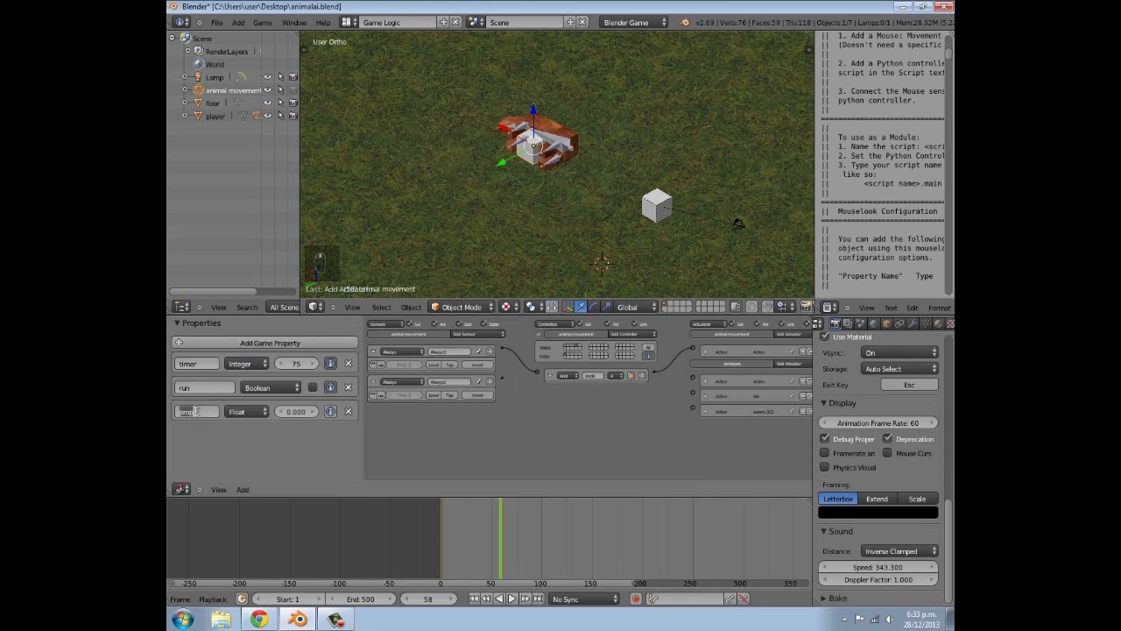
type("death timer")
key("Return")
Make the death timer property an Integer with a value of 360
middle_click_drag(410, 210, 495, 155)
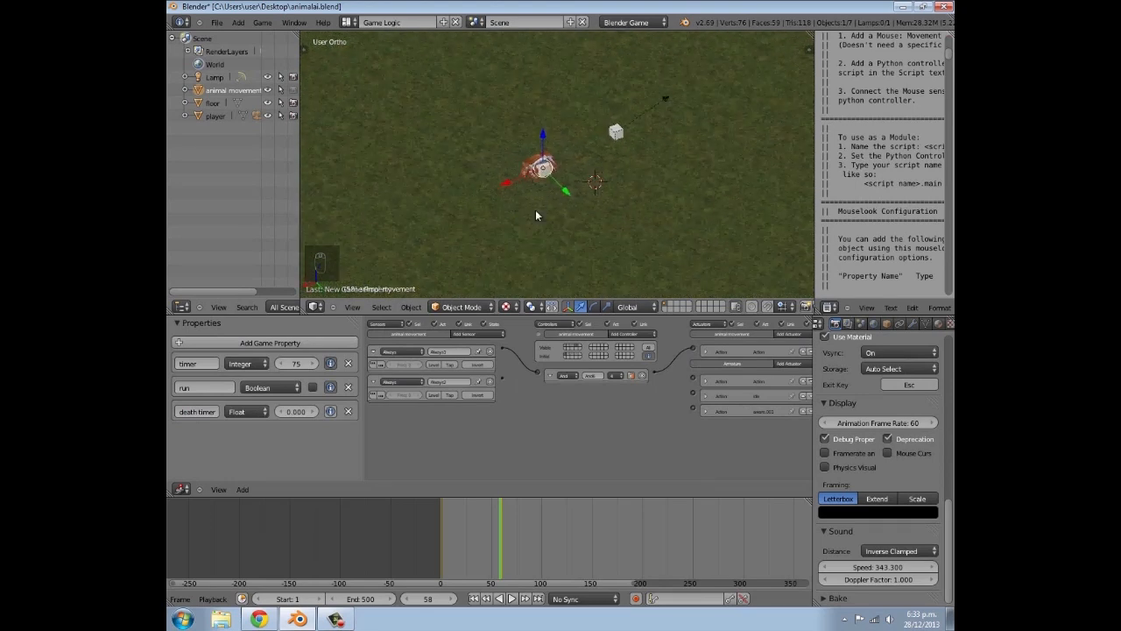
scroll(536, 213, "up", 6)
middle_click_drag(536, 213, 333, 193)
scroll(600, 206, "down", 3)
scroll(333, 193, "down", 3)
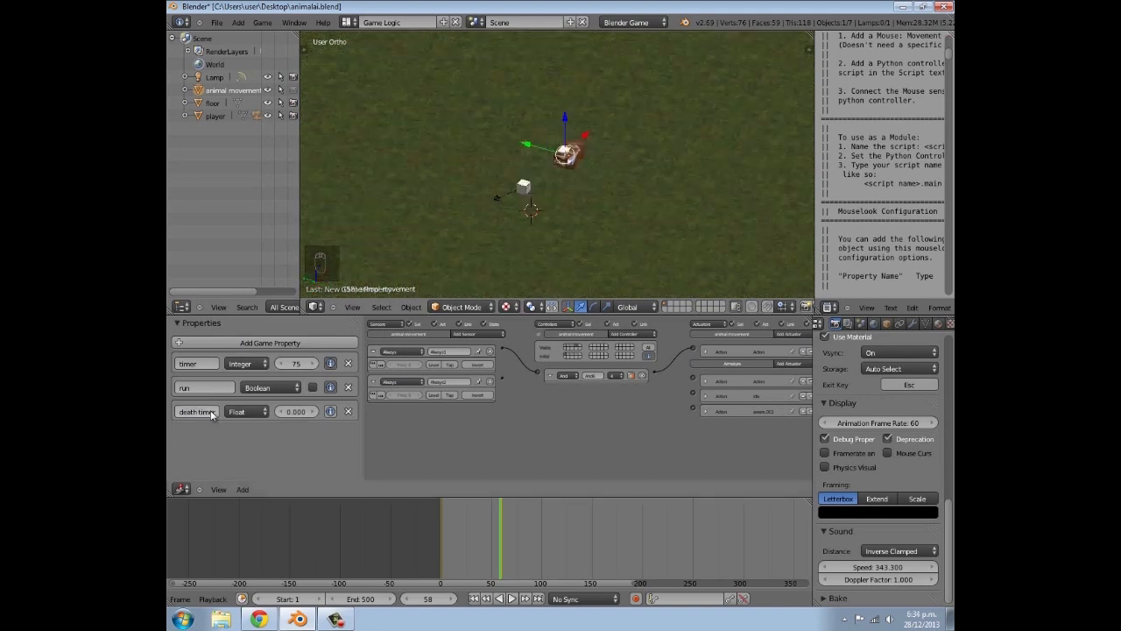
left_click(246, 411)
left_click(249, 384)
left_click(297, 412)
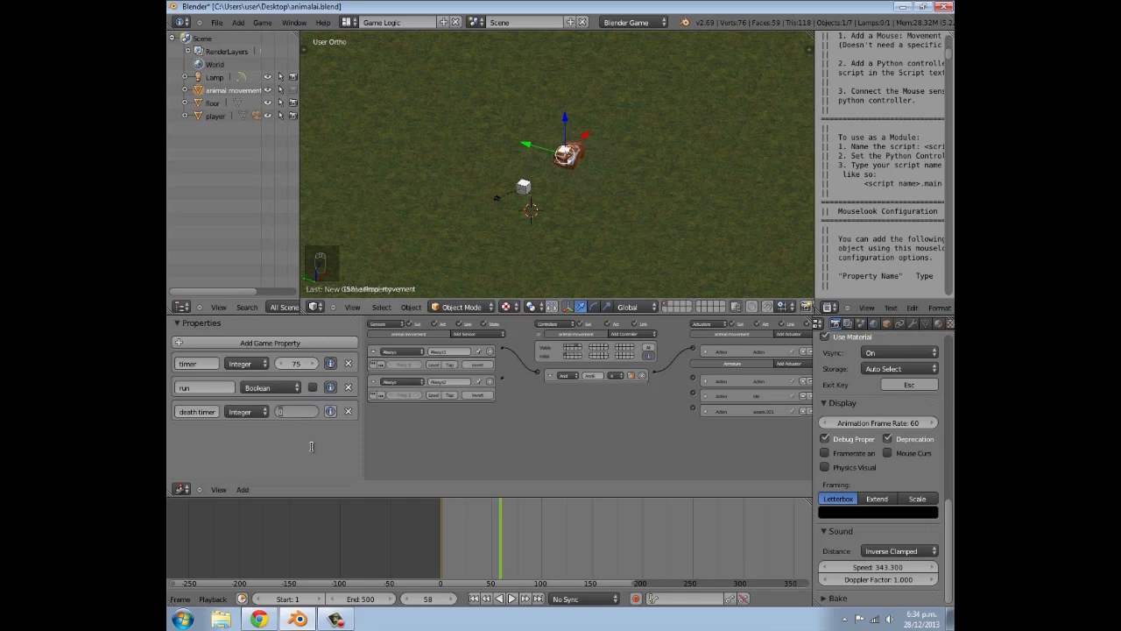
type("360")
key("Return")
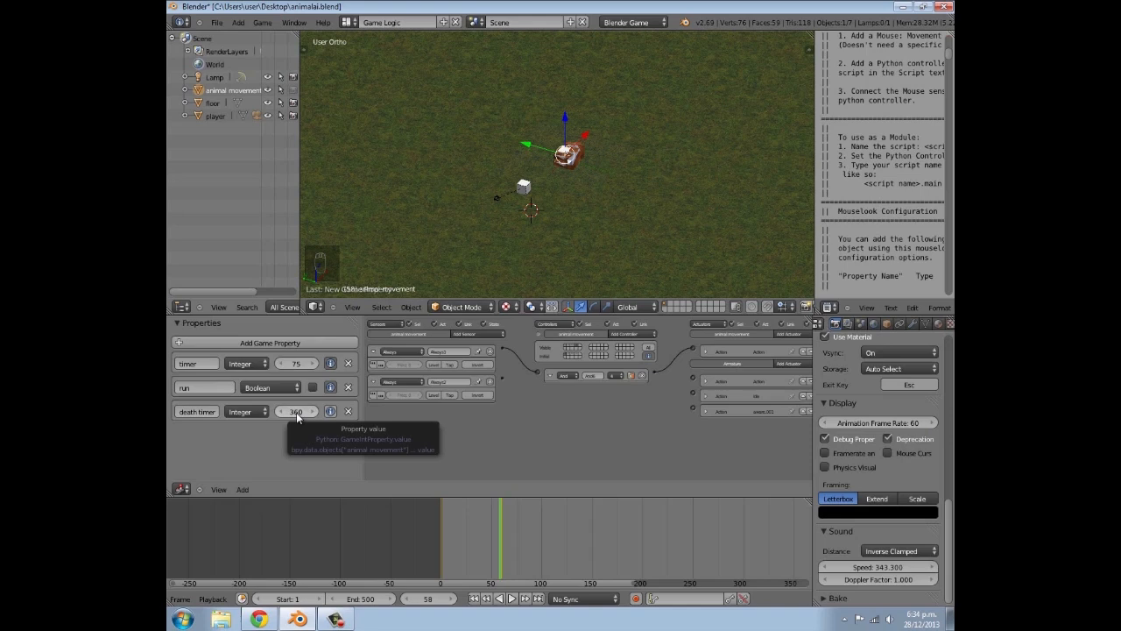
Enable pulse mode on the second Always sensor and connect it to a new And controller
middle_click_drag(443, 135, 586, 179)
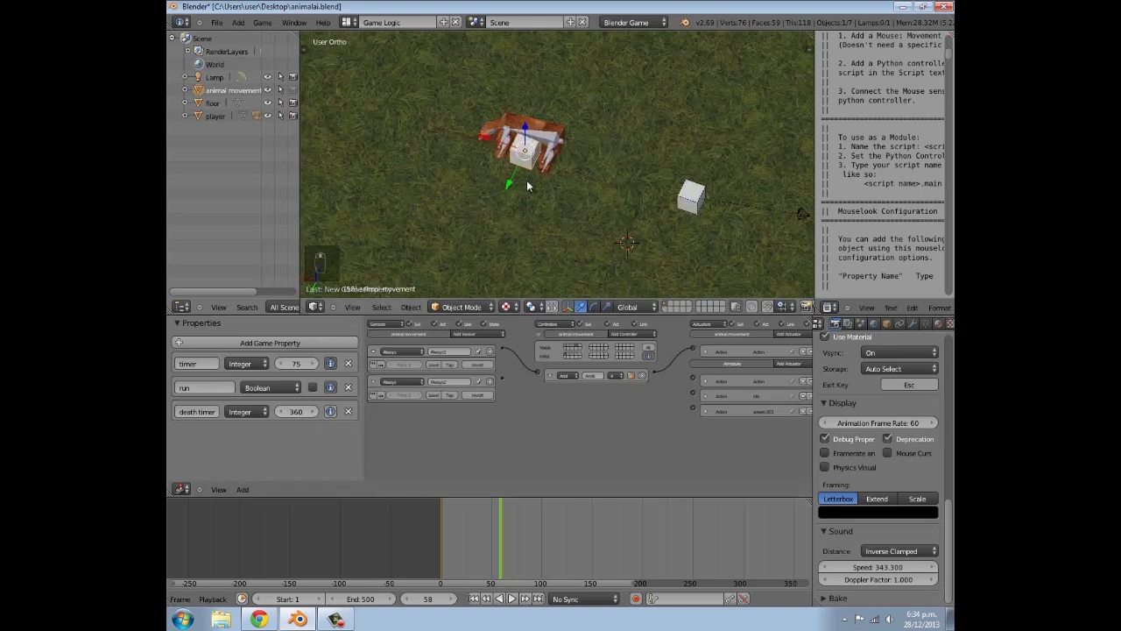
middle_click_drag(512, 224, 586, 236)
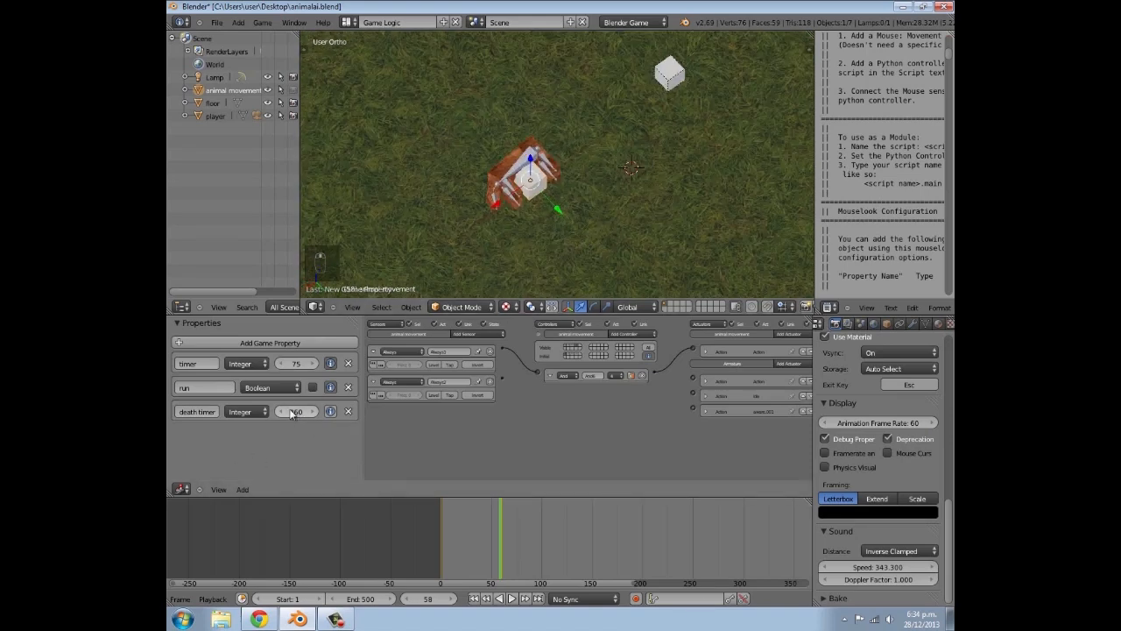
middle_click_drag(553, 427, 532, 423)
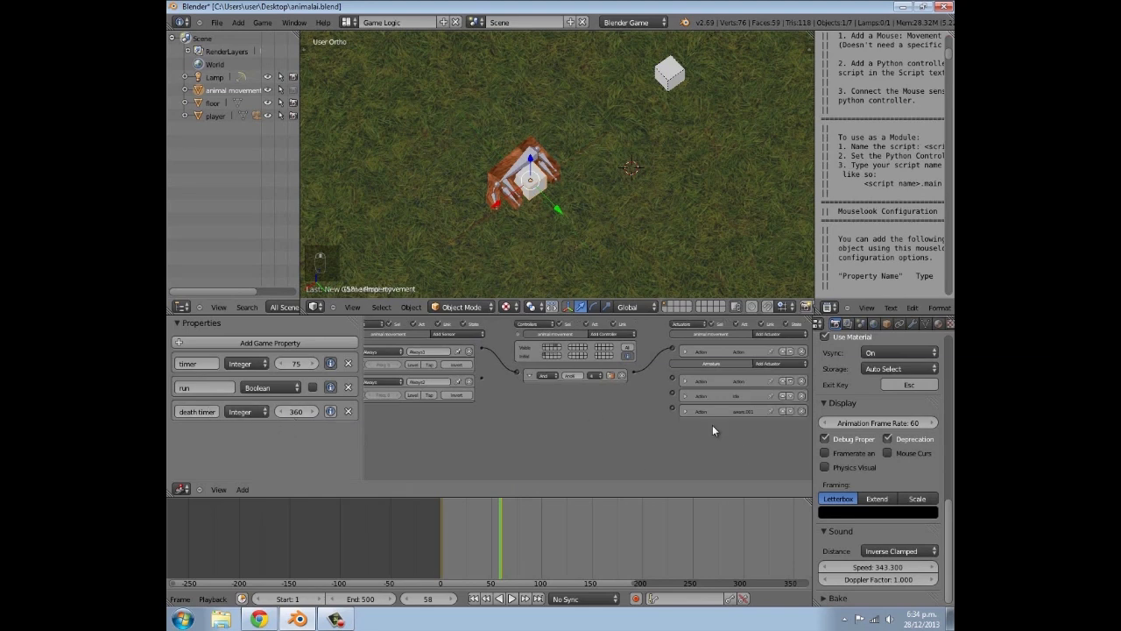
scroll(712, 396, "up", 3)
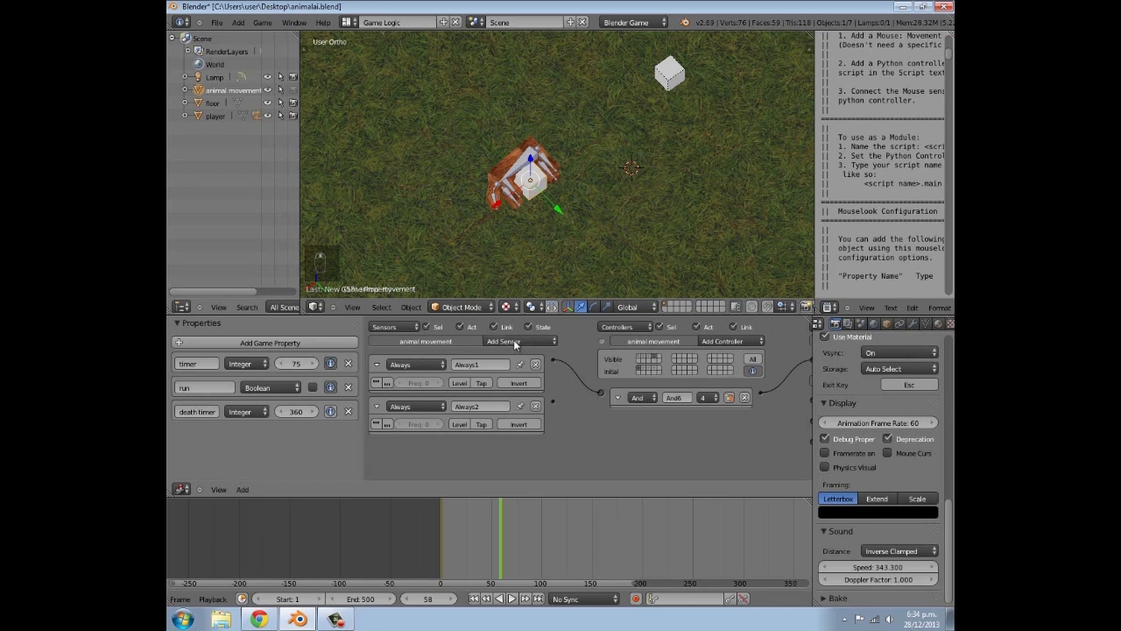
left_click(387, 424)
left_click(718, 340)
left_click(712, 352)
left_click_drag(608, 409, 601, 417)
middle_click_drag(601, 417, 418, 417)
Connect the second And controller to a new Property actuator that adds -1 to death timer, and collapse the actuator
left_click(768, 341)
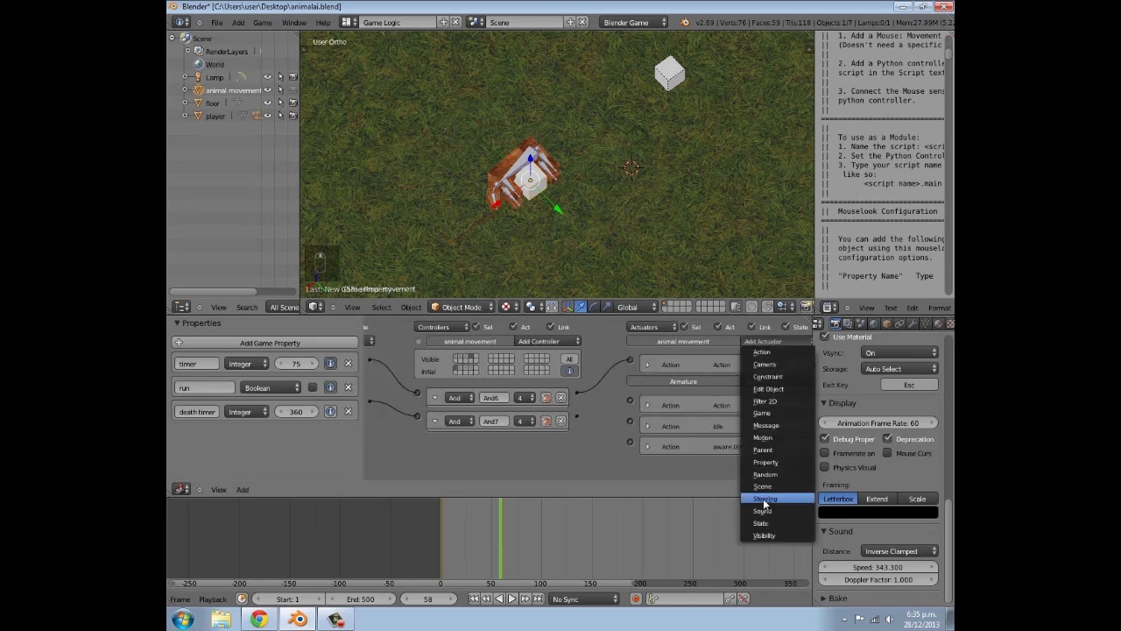
left_click(764, 462)
left_click_drag(633, 376, 631, 380)
left_click(718, 419)
left_click(723, 435)
left_click(720, 404)
left_click(720, 383)
left_click(731, 433)
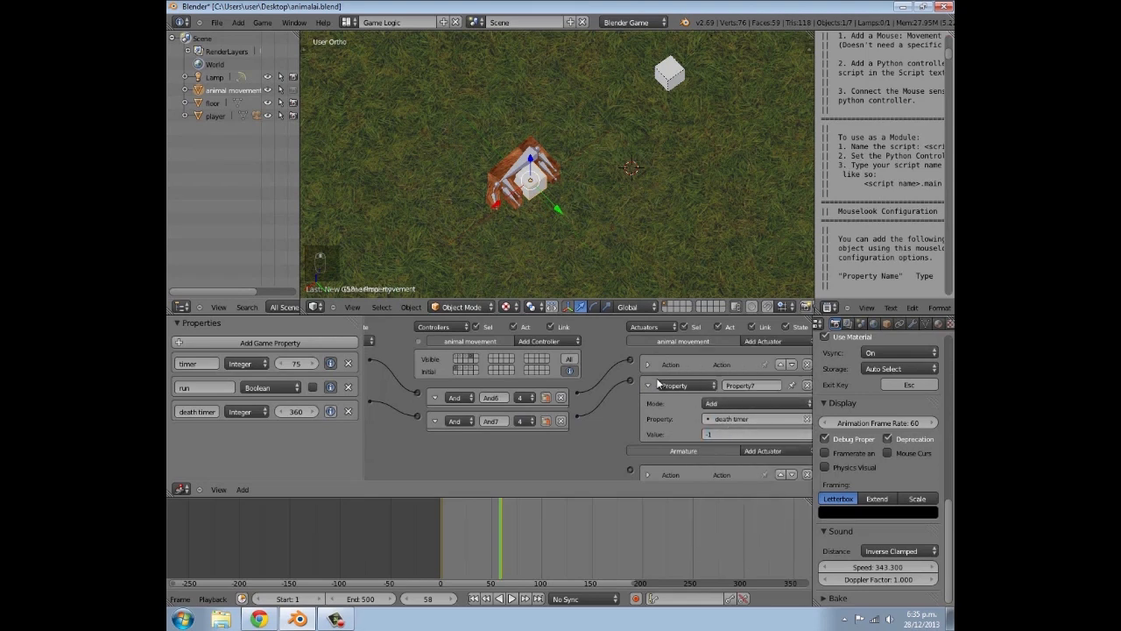
scroll(634, 402, "down", 2)
left_click(685, 368)
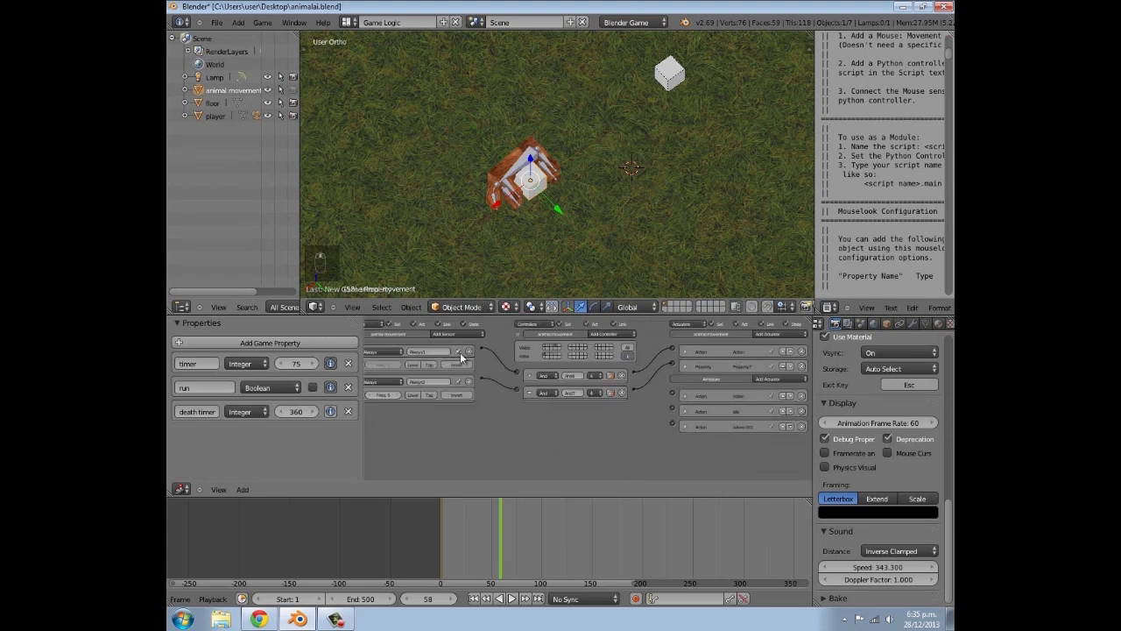
Add a Property sensor that checks whether death timer equals 0
left_click(441, 340)
left_click(464, 423)
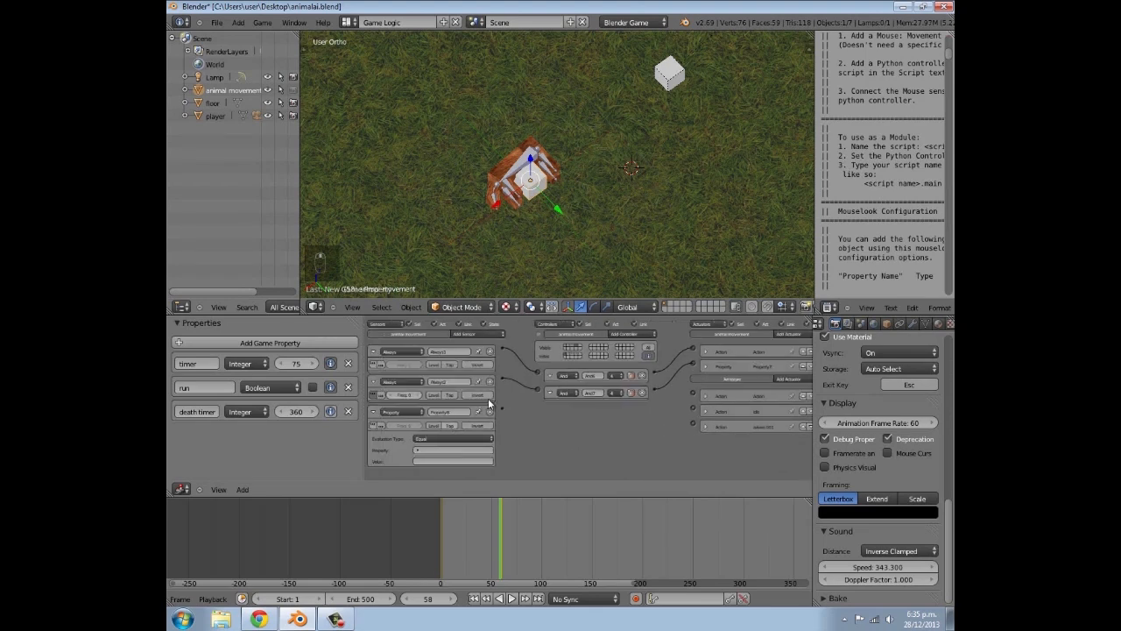
left_click(457, 451)
left_click(452, 460)
left_click(453, 460)
type("0")
Add a third And controller and connect the death timer Property sensor to it
left_click(459, 334)
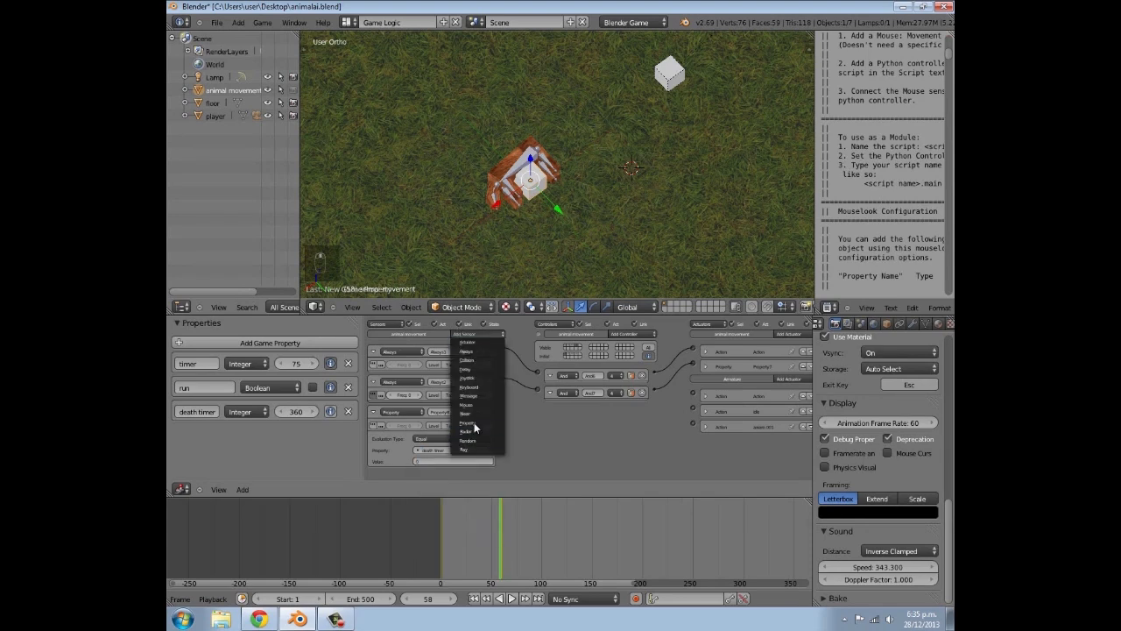
left_click(630, 335)
left_click(624, 344)
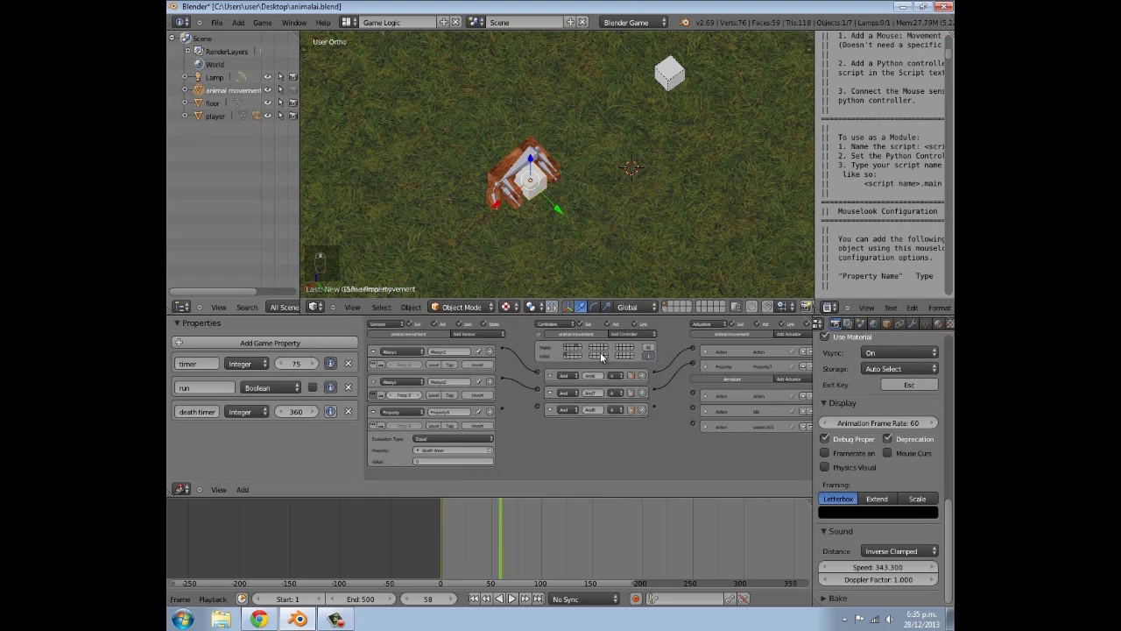
left_click_drag(537, 406, 549, 409)
Connect the third And controller to a new Edit Object actuator set to End Object, and save the file
scroll(678, 397, "right", 1, "ctrl")
left_click(780, 334)
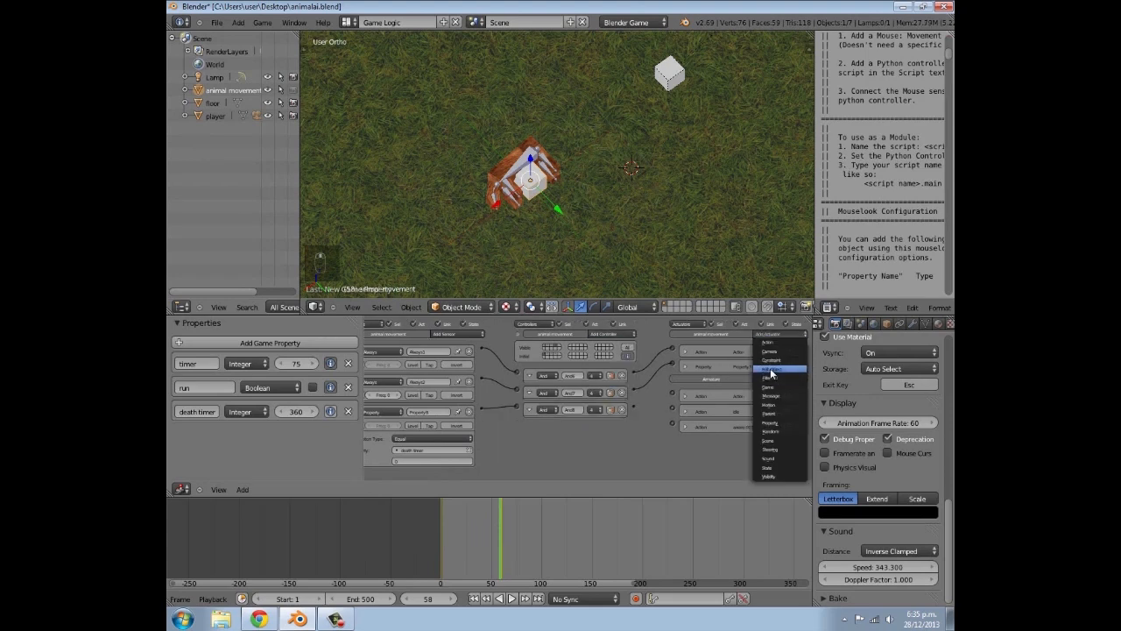
left_click(770, 368)
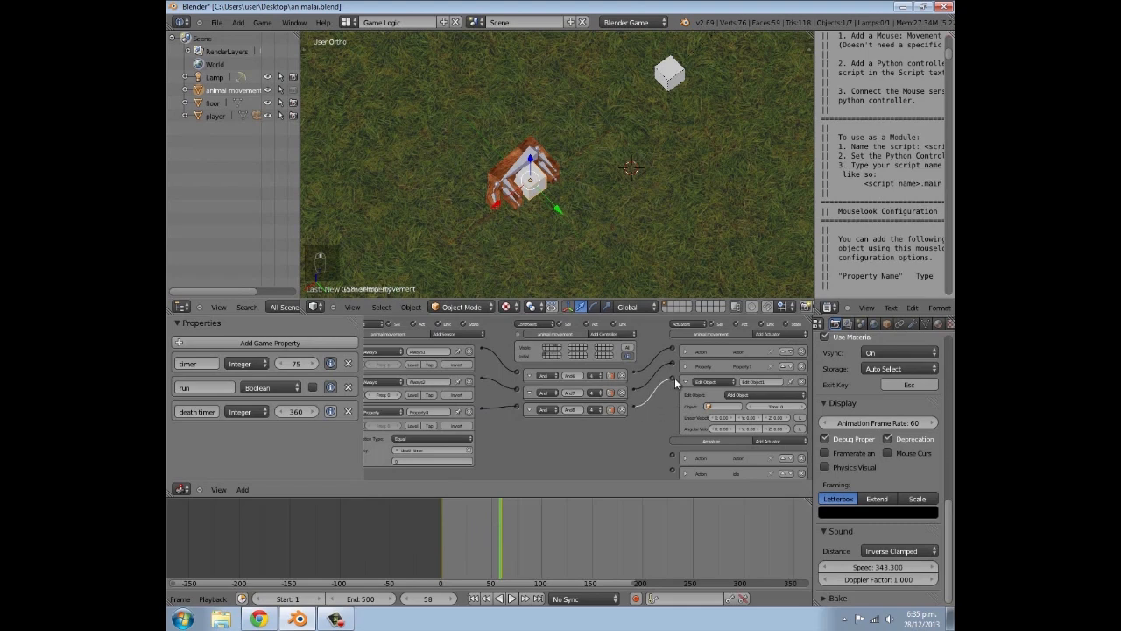
left_click(734, 395)
left_click(744, 378)
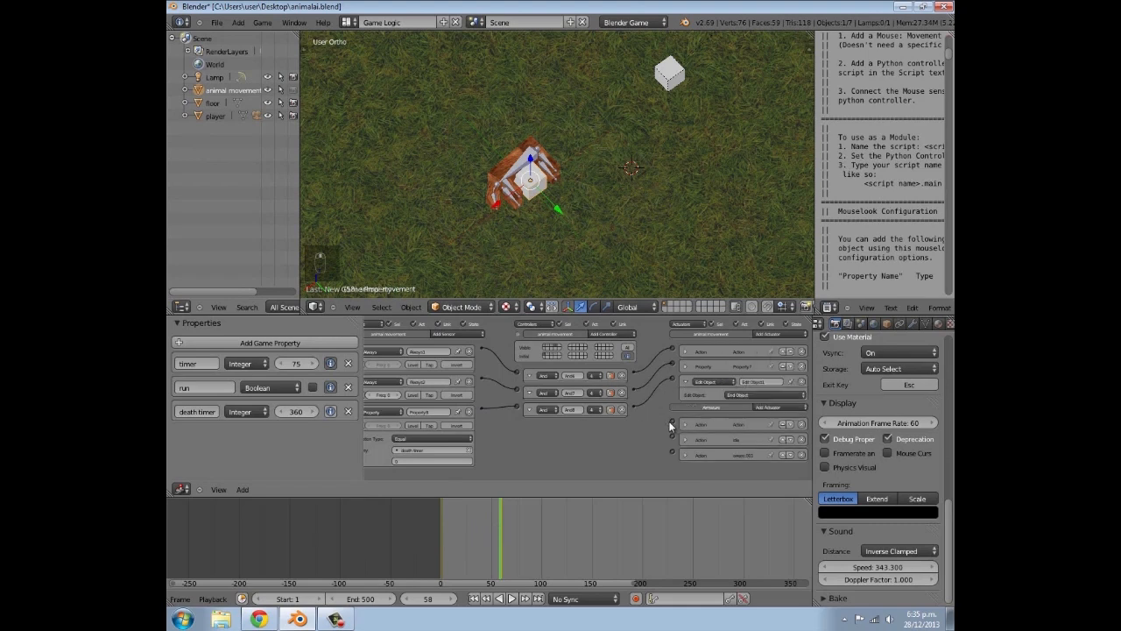
key("ctrl+s")
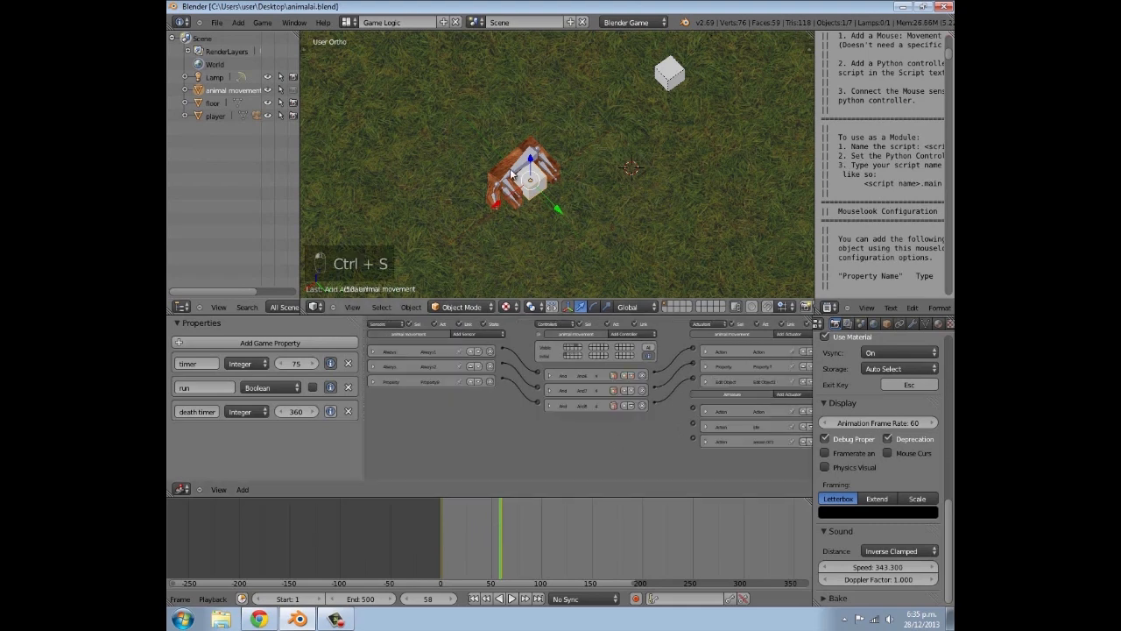
Show state 3 of the animal movement object and examine its controllers and linked actuators
middle_click_drag(514, 171, 755, 146)
scroll(671, 161, "down", 3)
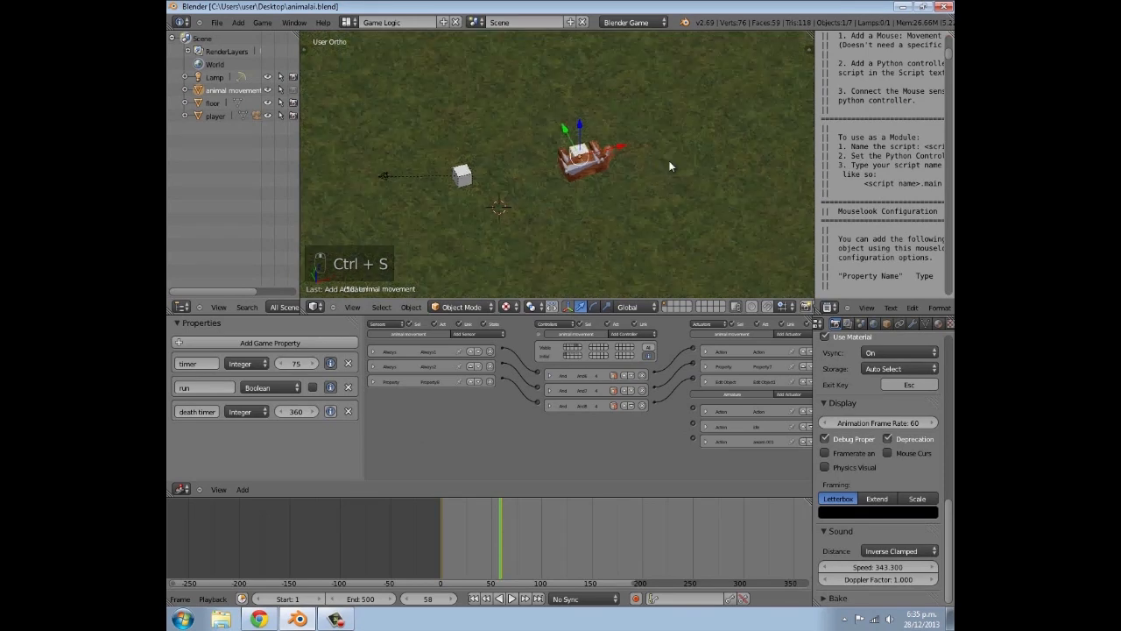
middle_click_drag(575, 199, 686, 208)
scroll(653, 185, "up", 5)
scroll(579, 367, "up", 2)
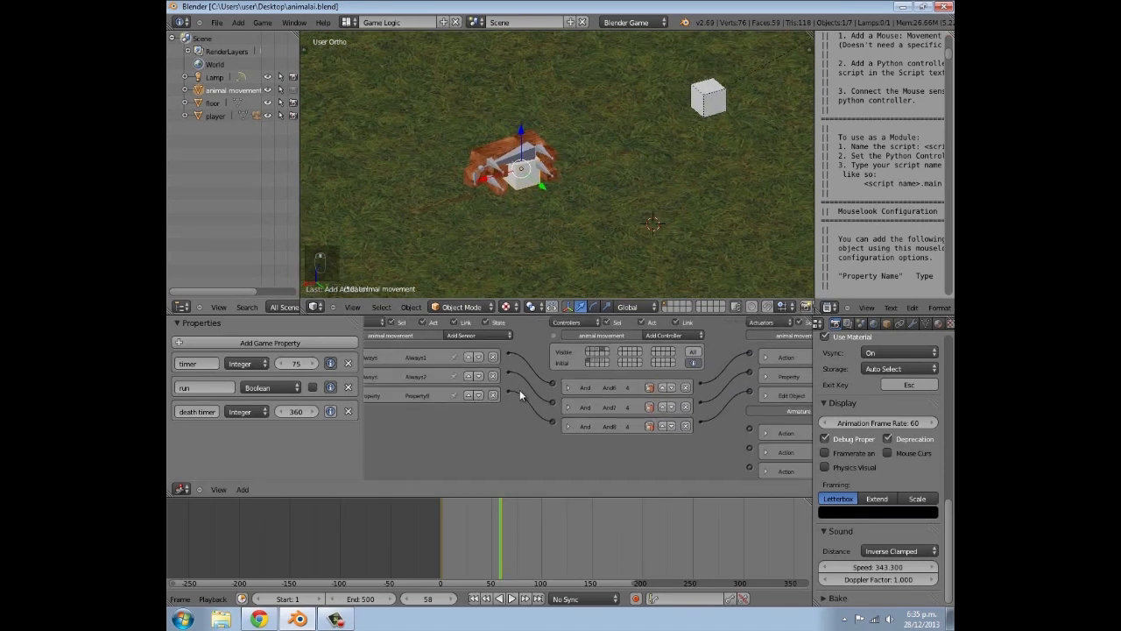
left_click(628, 352)
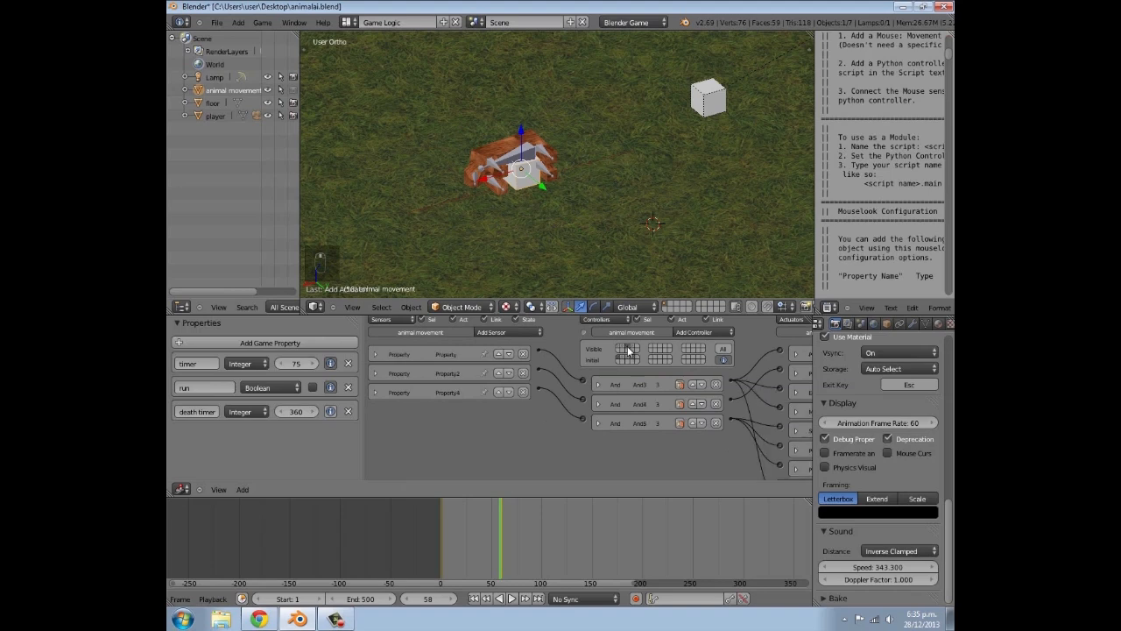
middle_click_drag(629, 351, 554, 357)
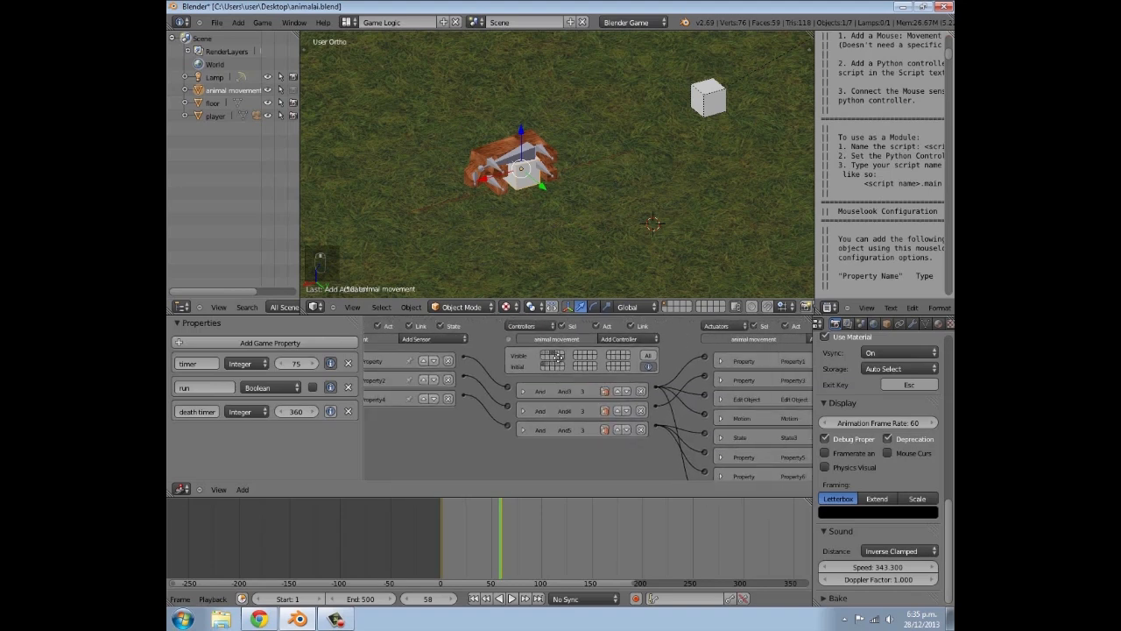
scroll(597, 201, "down", 2)
middle_click_drag(597, 201, 559, 180)
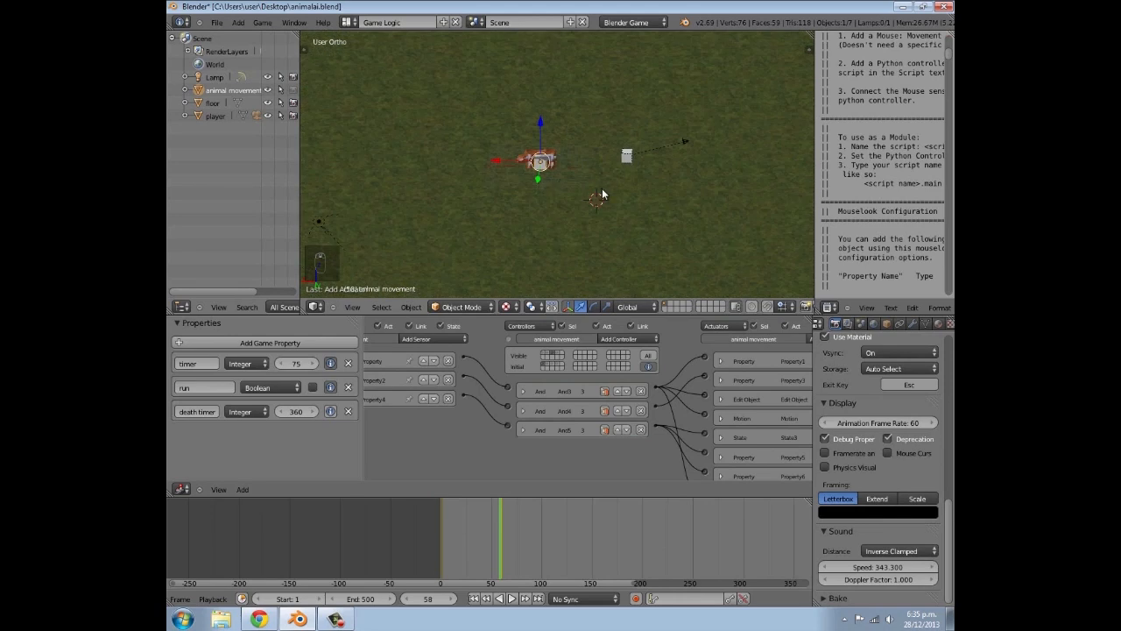
middle_click_drag(613, 207, 541, 222)
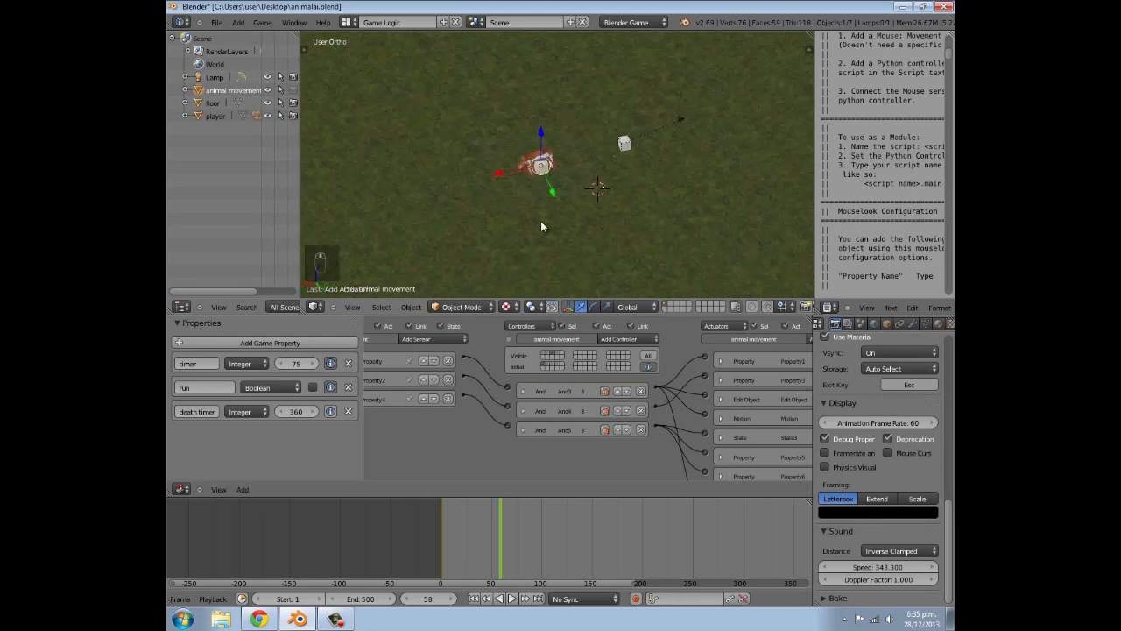
Snap the 3D cursor to the scene centre and add an icosphere on an empty layer
key("shift+s")
left_click(624, 220)
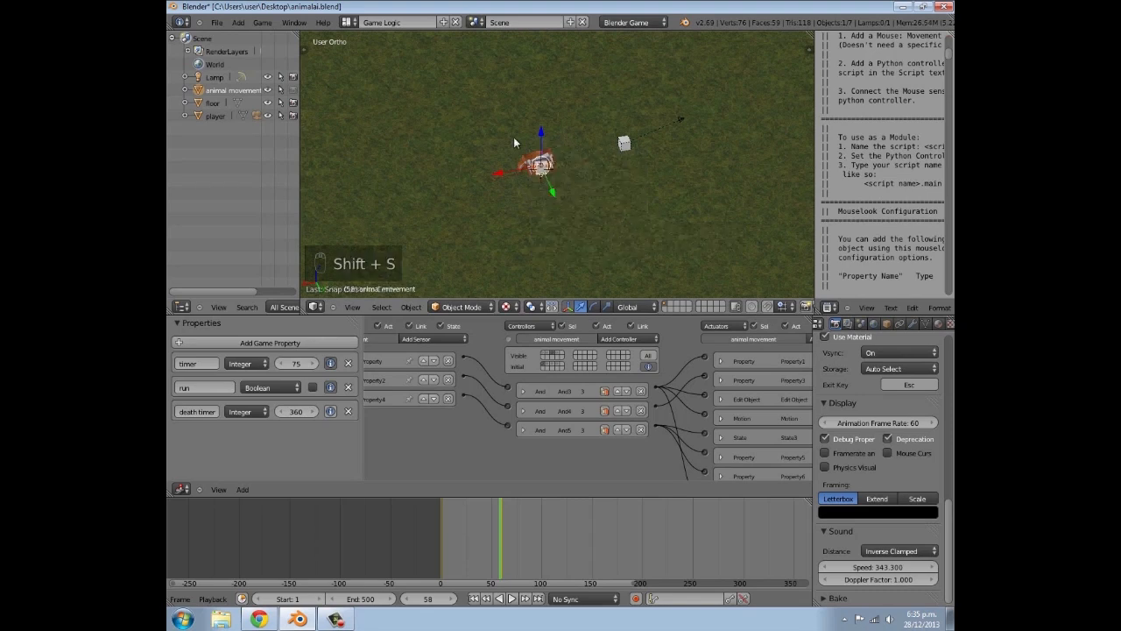
left_click(671, 306)
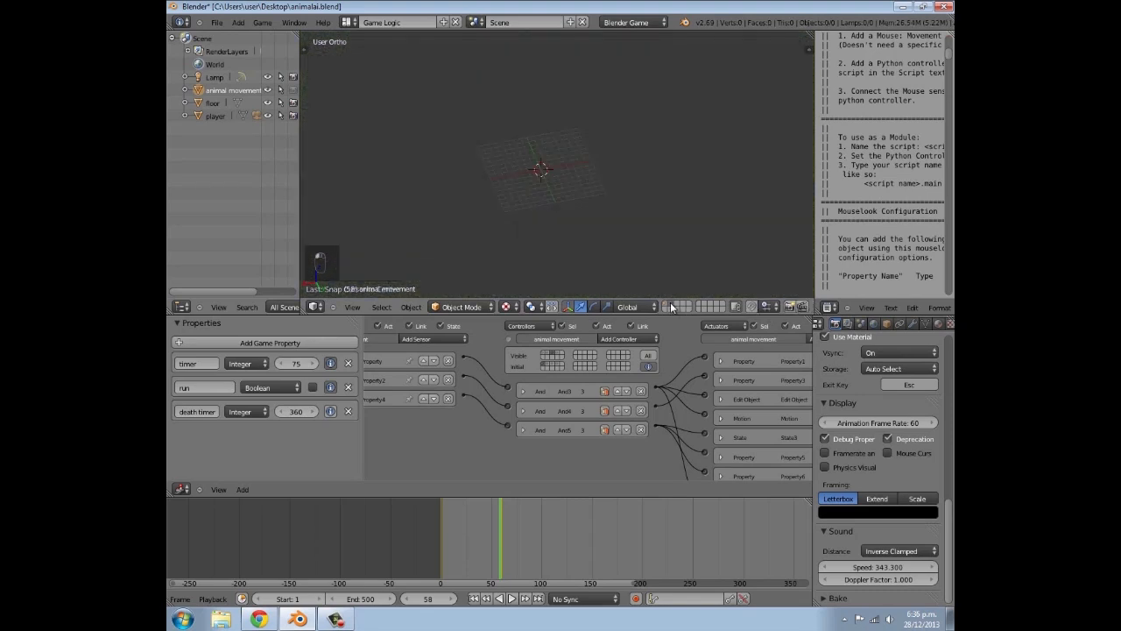
key("shift+a")
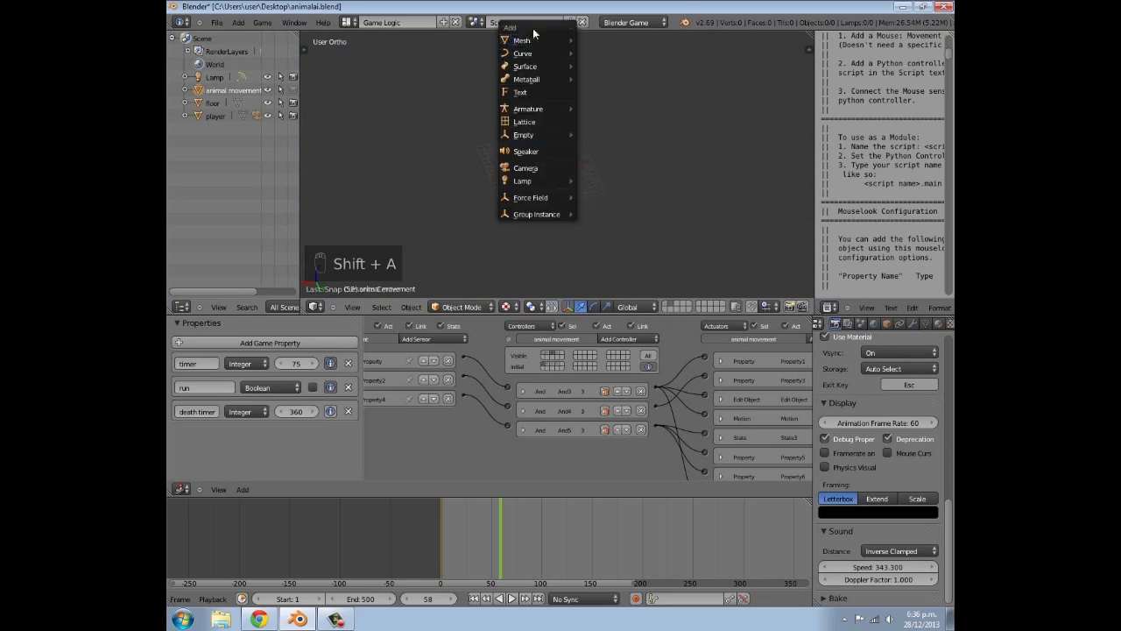
mouse_move(530, 40)
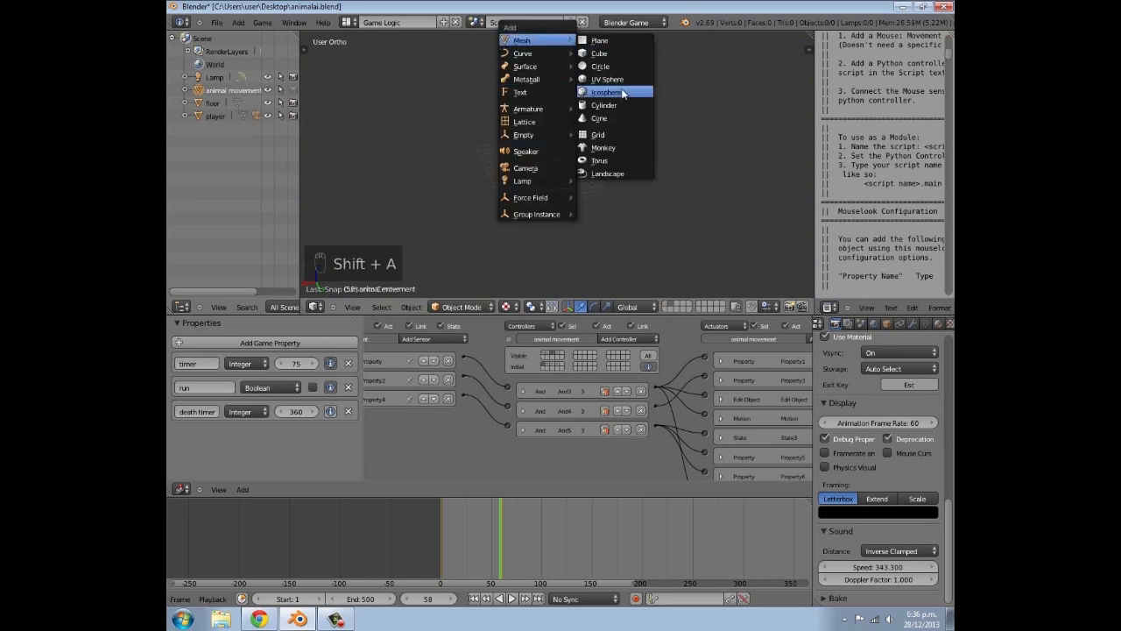
left_click(623, 94)
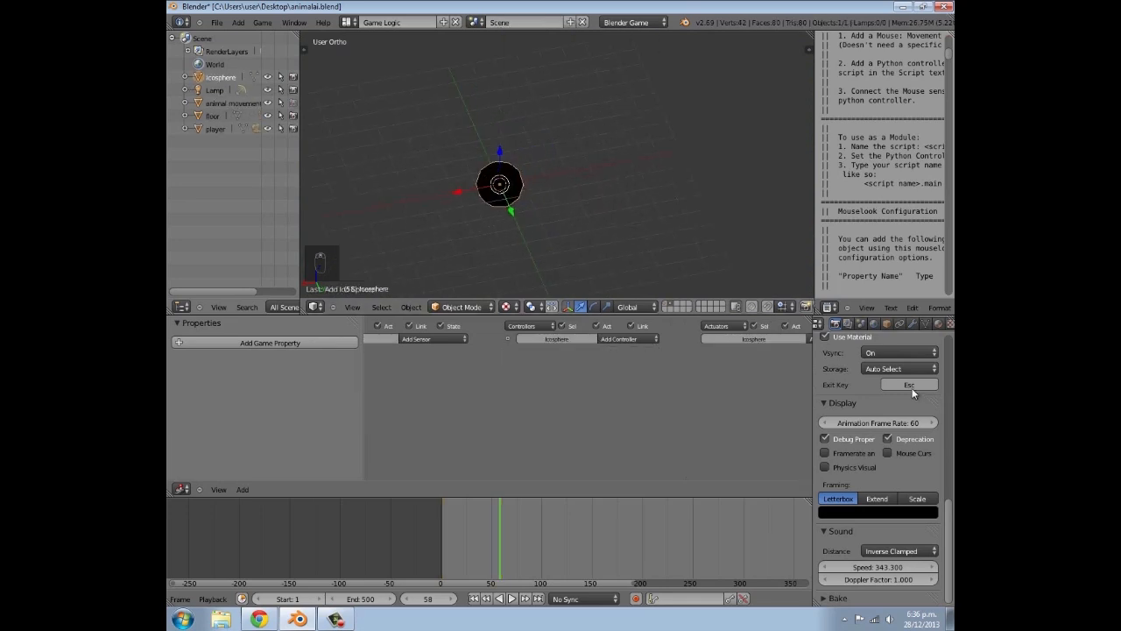
Add a game property named bullet to the icosphere
left_click(887, 323)
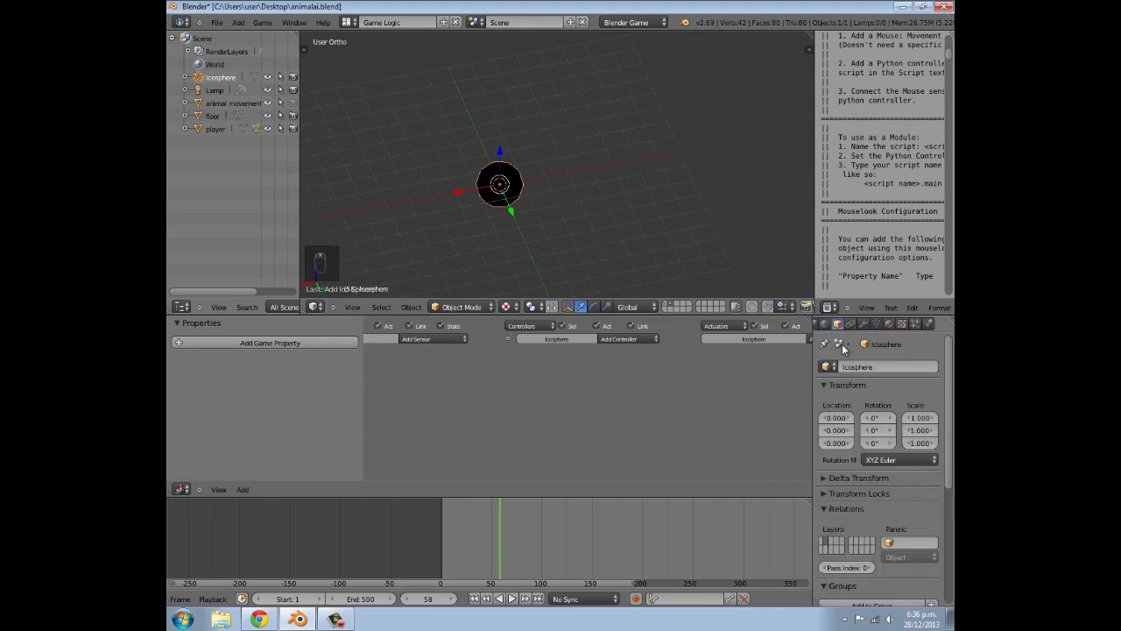
left_click(290, 343)
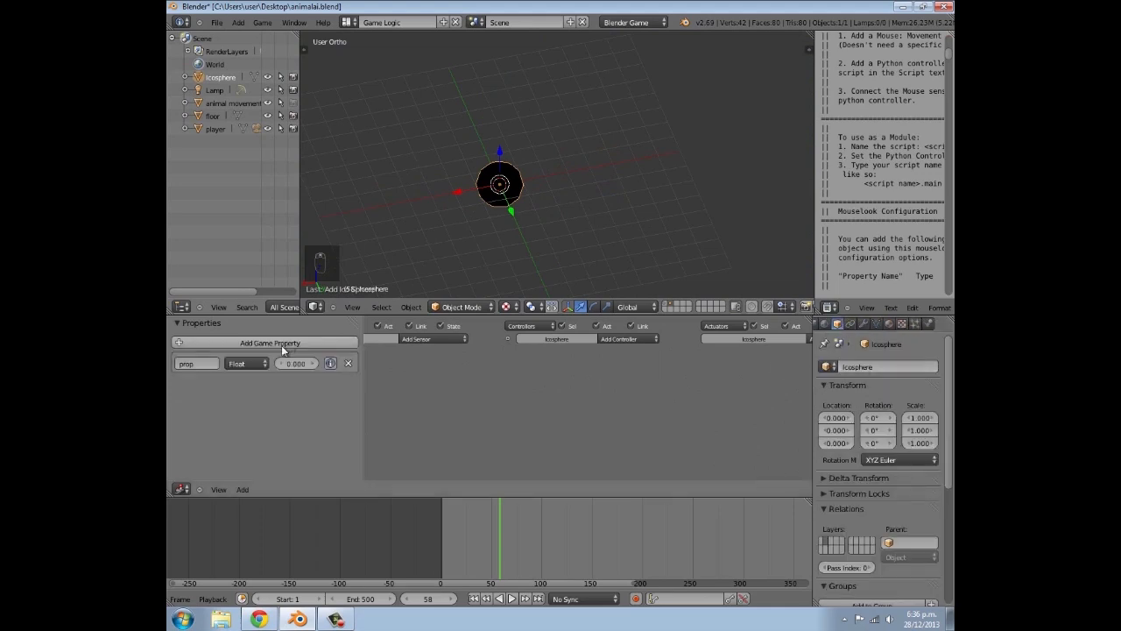
left_click(200, 366)
type("bulle")
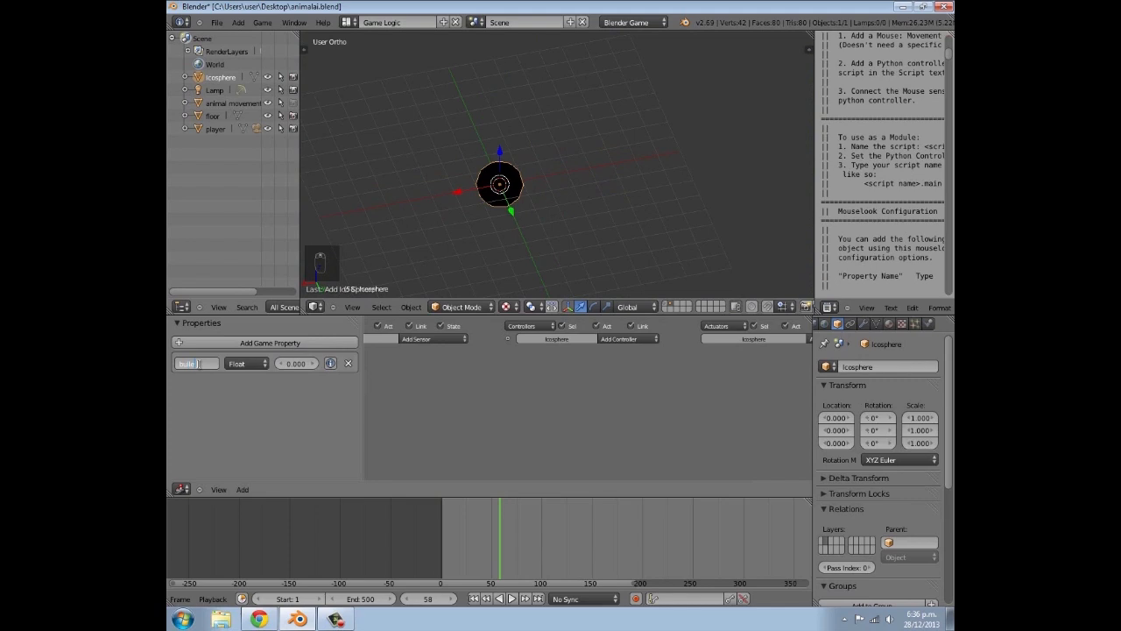
type("t")
key("Return")
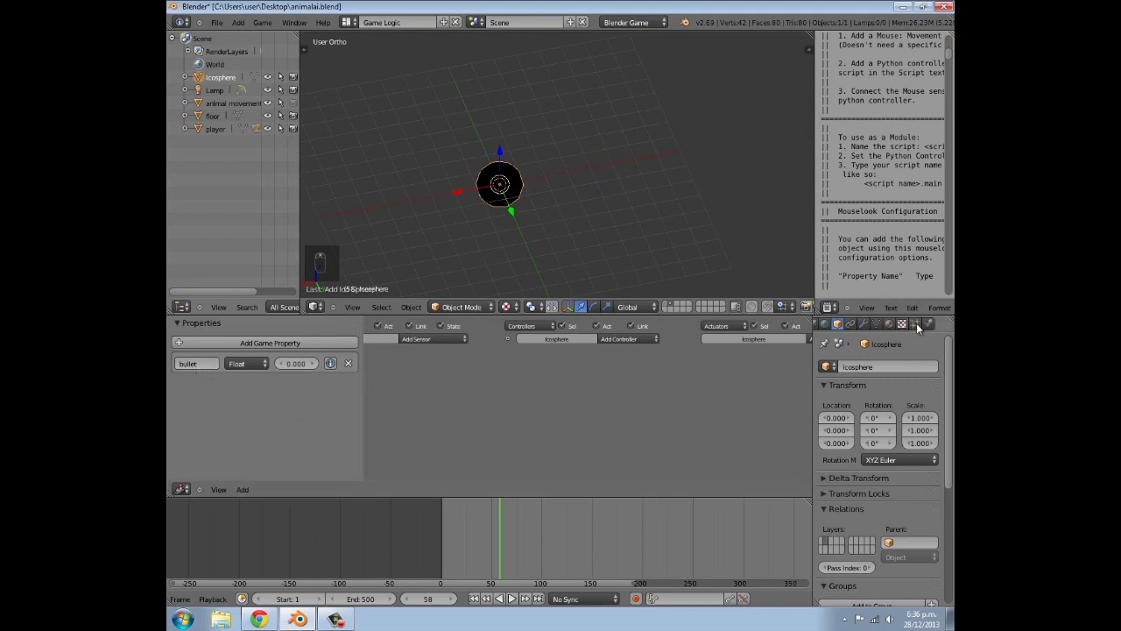
Make the icosphere a Dynamic, Ghost physics object and enable collision bounds with the Sphere shape
left_click(929, 323)
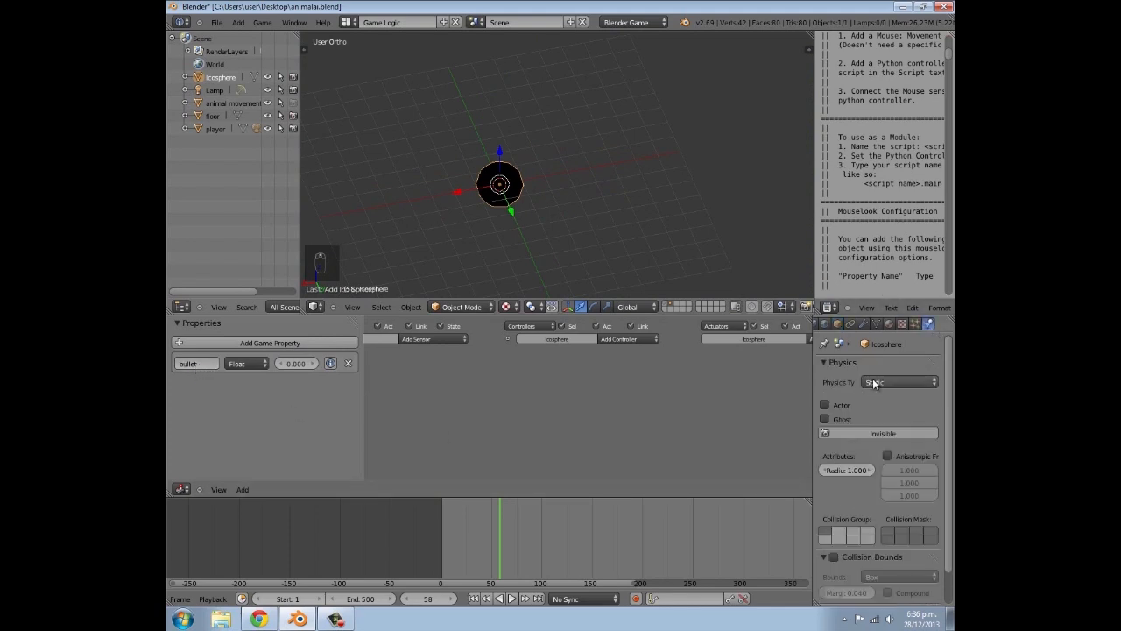
left_click(875, 382)
left_click(885, 342)
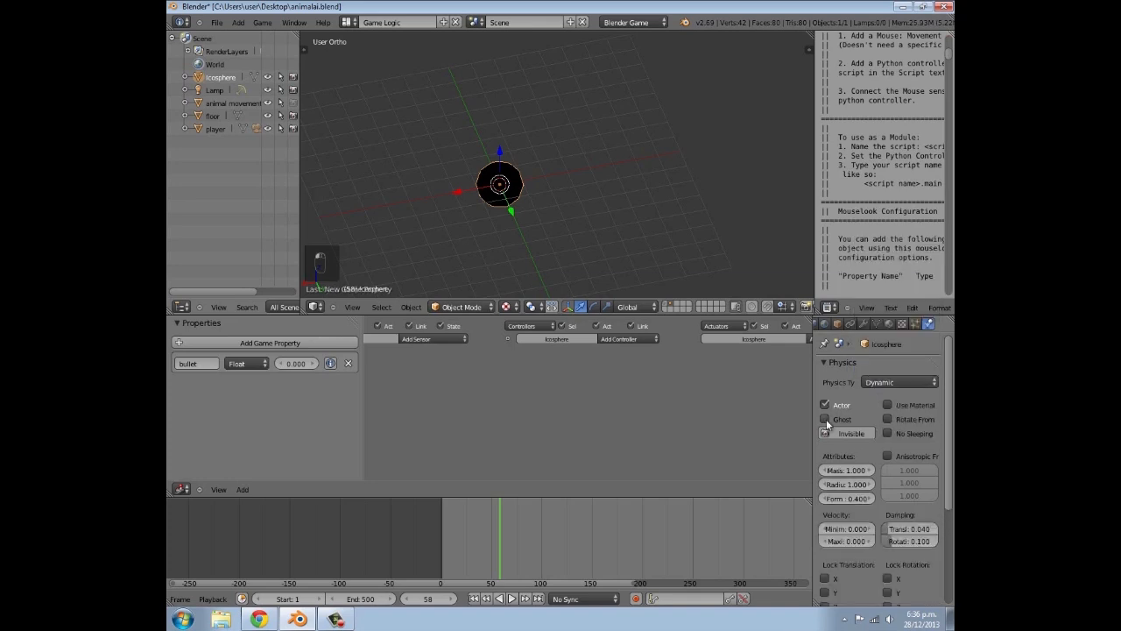
scroll(849, 476, "down", 5)
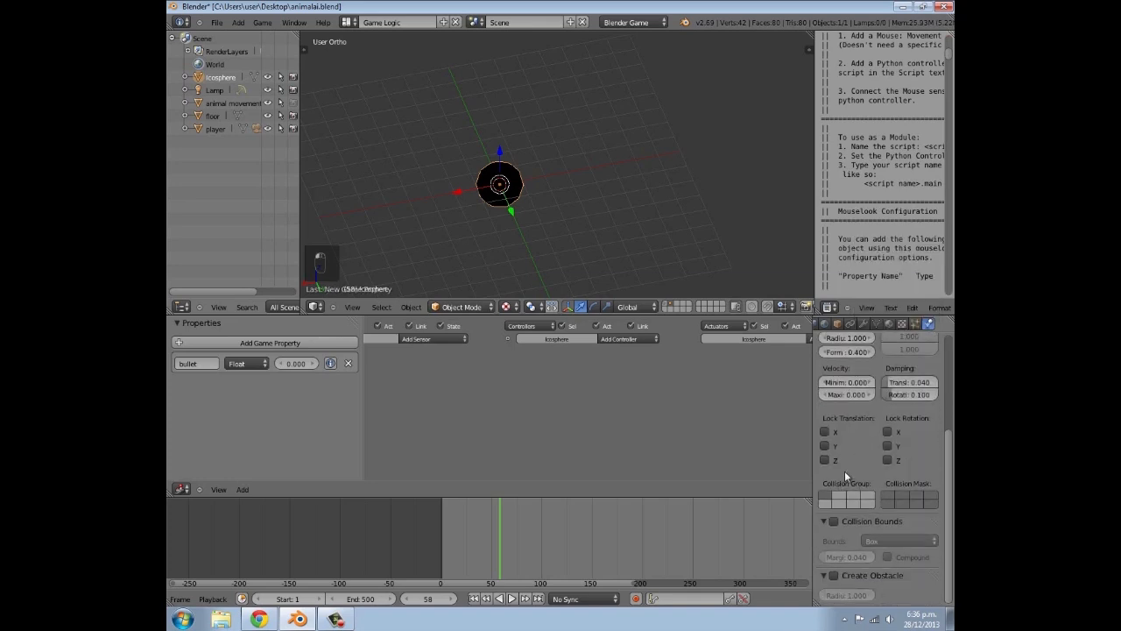
left_click(834, 520)
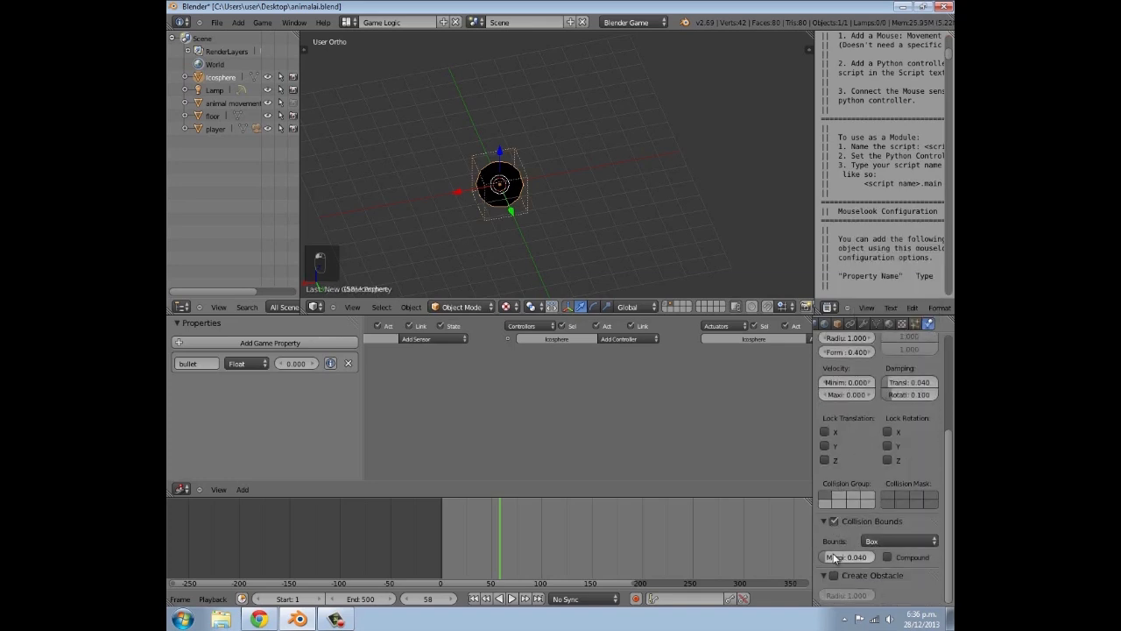
left_click(876, 542)
left_click(878, 471)
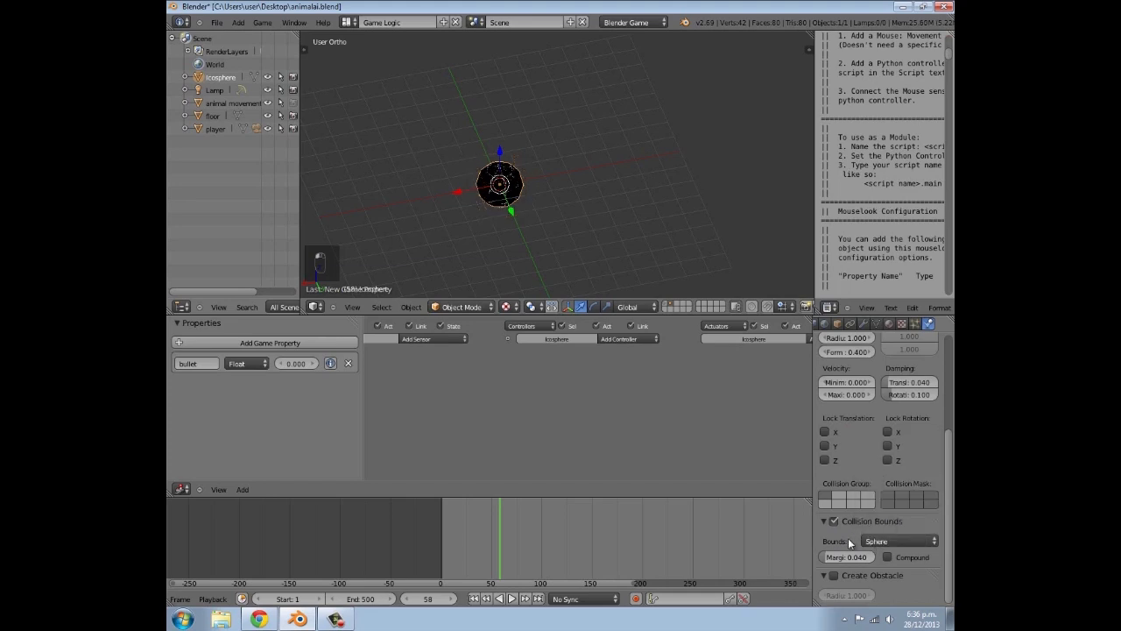
left_click(401, 535)
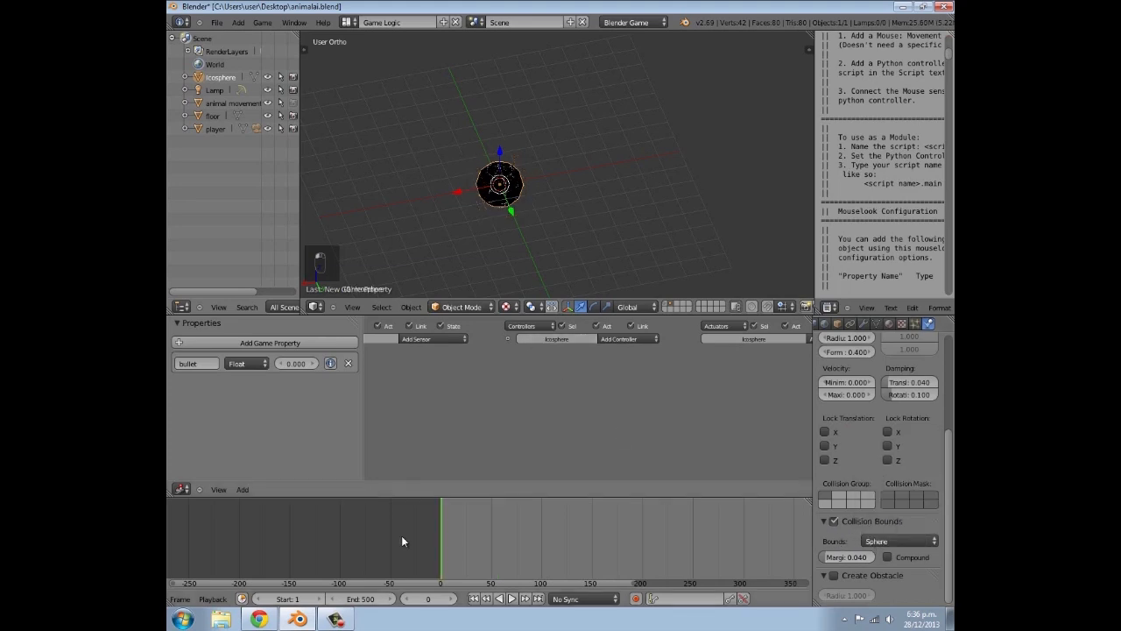
Add an Always sensor and a Motion actuator to the icosphere and connect them
left_click(456, 342)
left_click(462, 349)
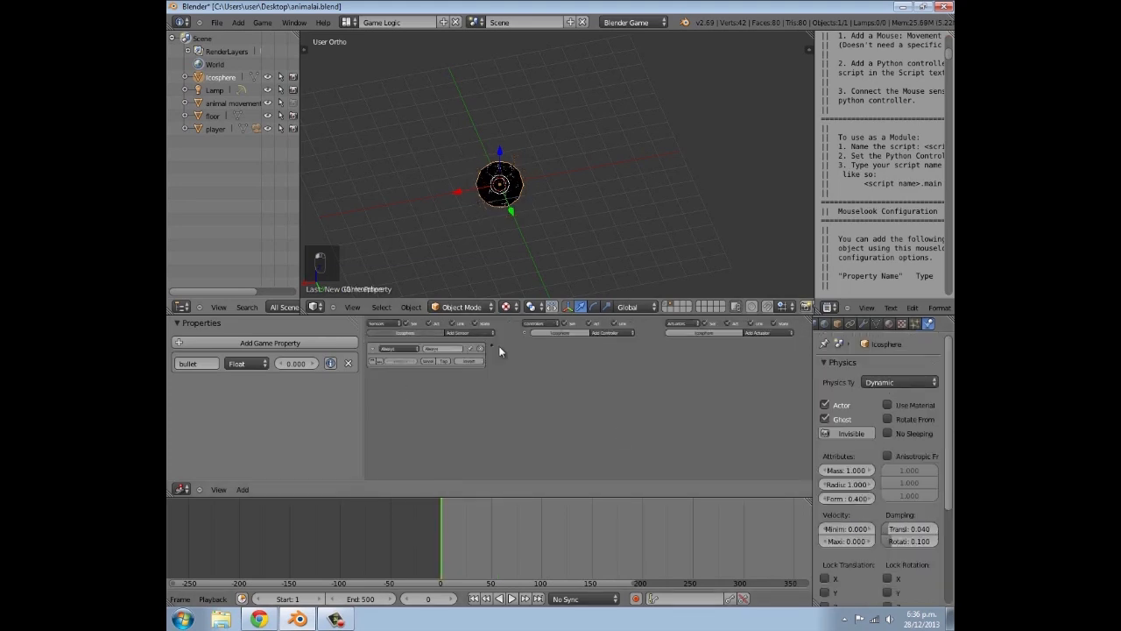
left_click(743, 333)
left_click(759, 398)
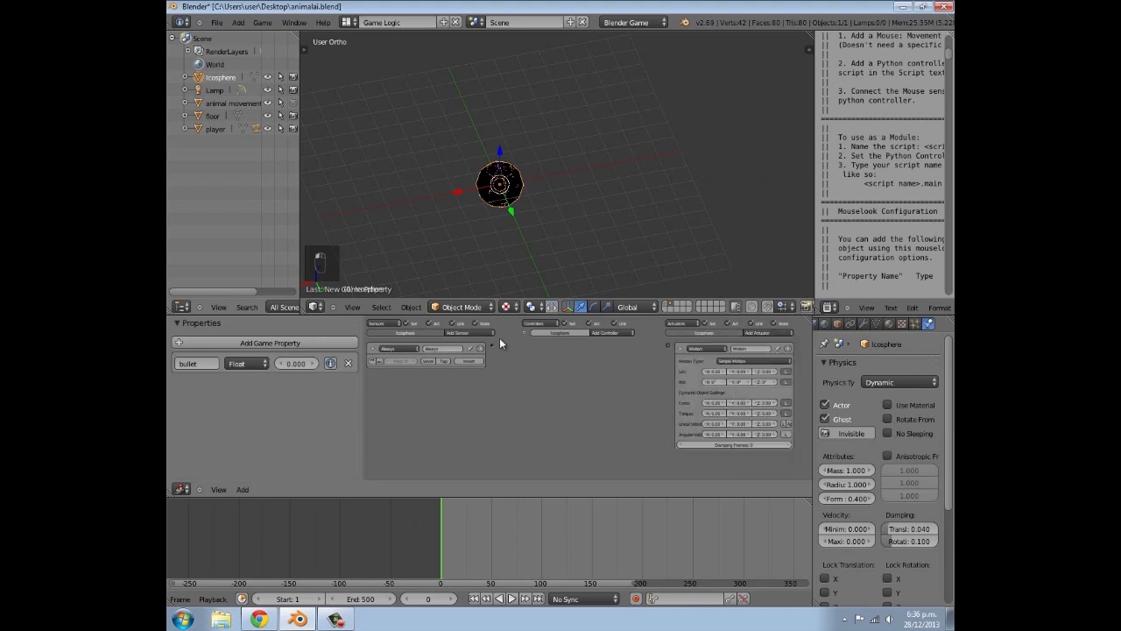
left_click_drag(495, 347, 669, 345)
middle_click_drag(521, 231, 552, 238)
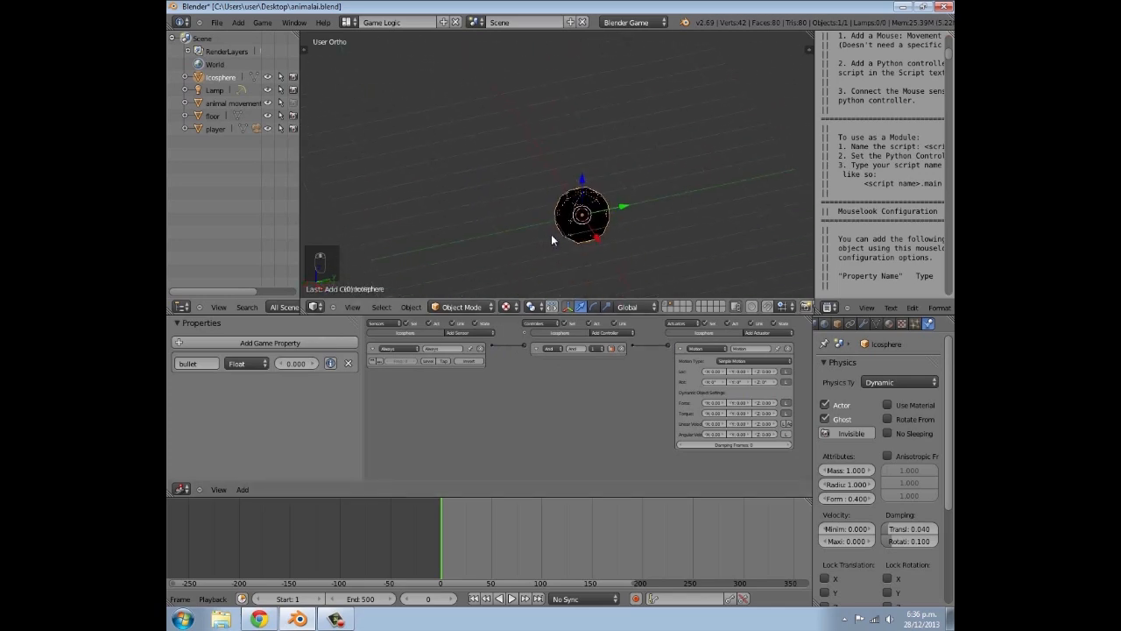
Set the Motion actuator's X location to 0.60 and collapse the actuator
scroll(739, 378, "up", 4)
middle_click_drag(781, 400, 748, 396)
left_click(733, 389)
type(".6")
key("Return")
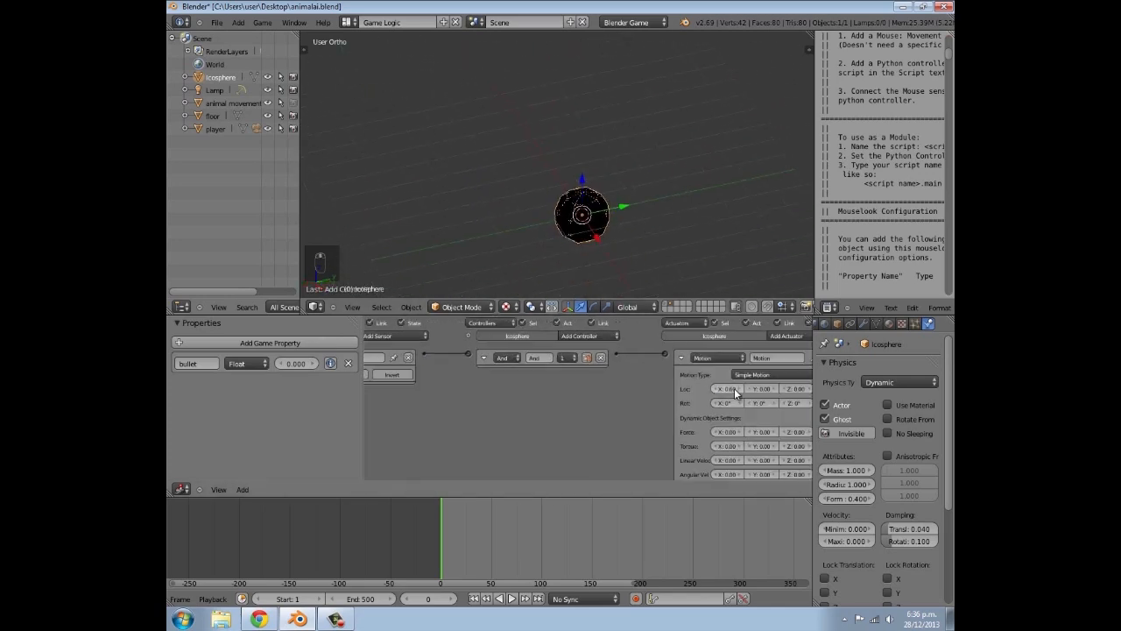
middle_click_drag(738, 394, 661, 351)
left_click(651, 342)
scroll(543, 180, "down", 5)
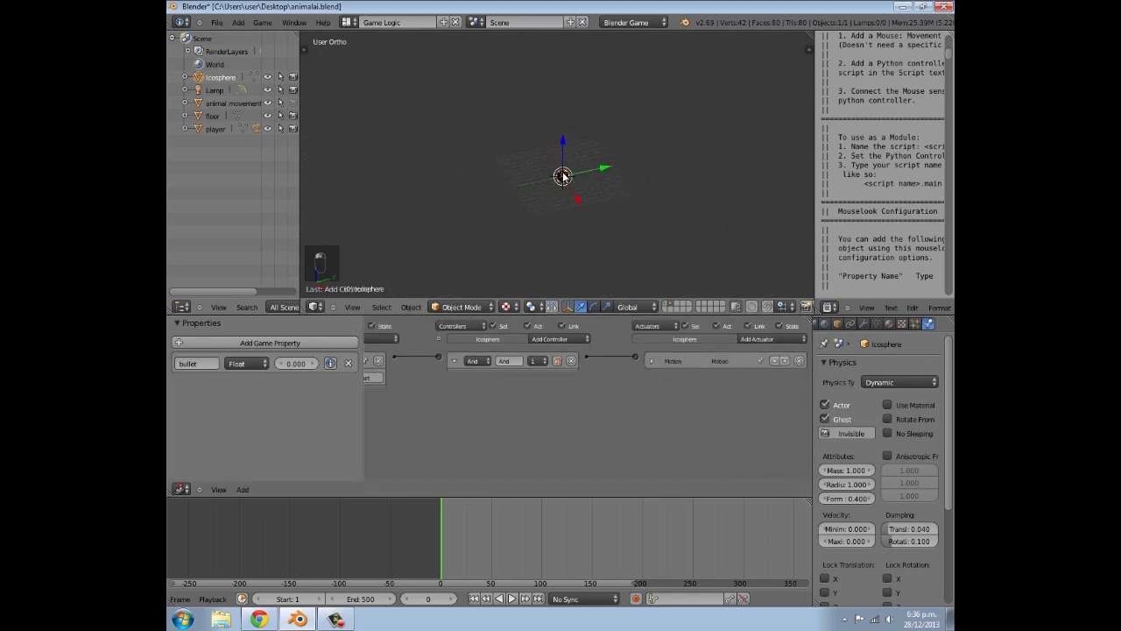
scroll(543, 182, "down", 2)
Show the main scene layer, select the player cube and snap the 3D cursor to it
left_click(667, 306)
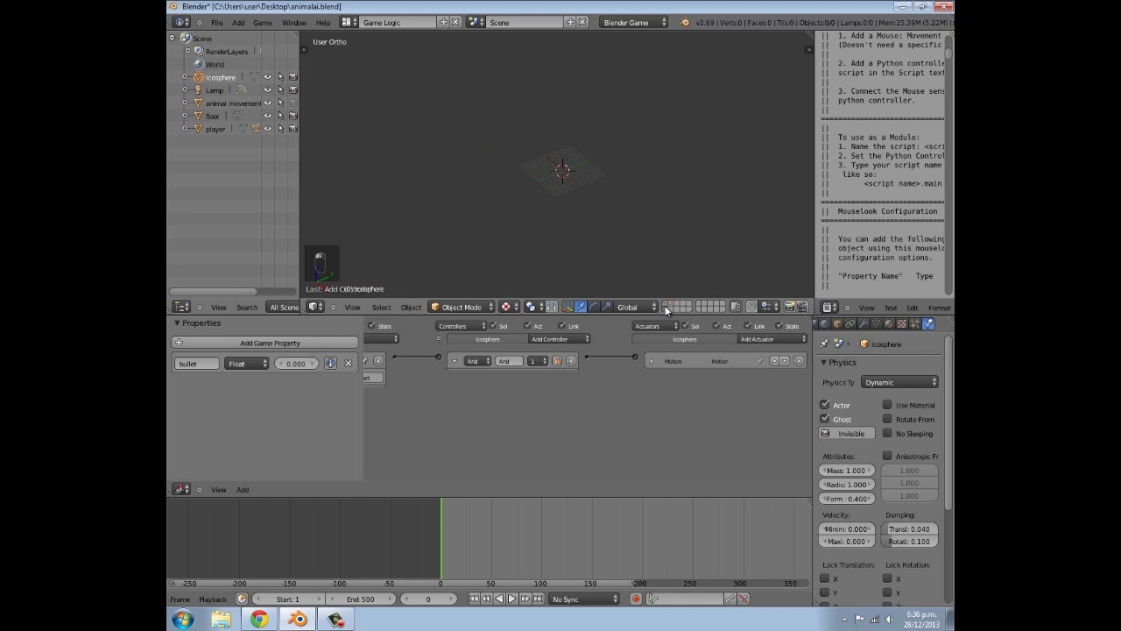
scroll(571, 158, "up", 4)
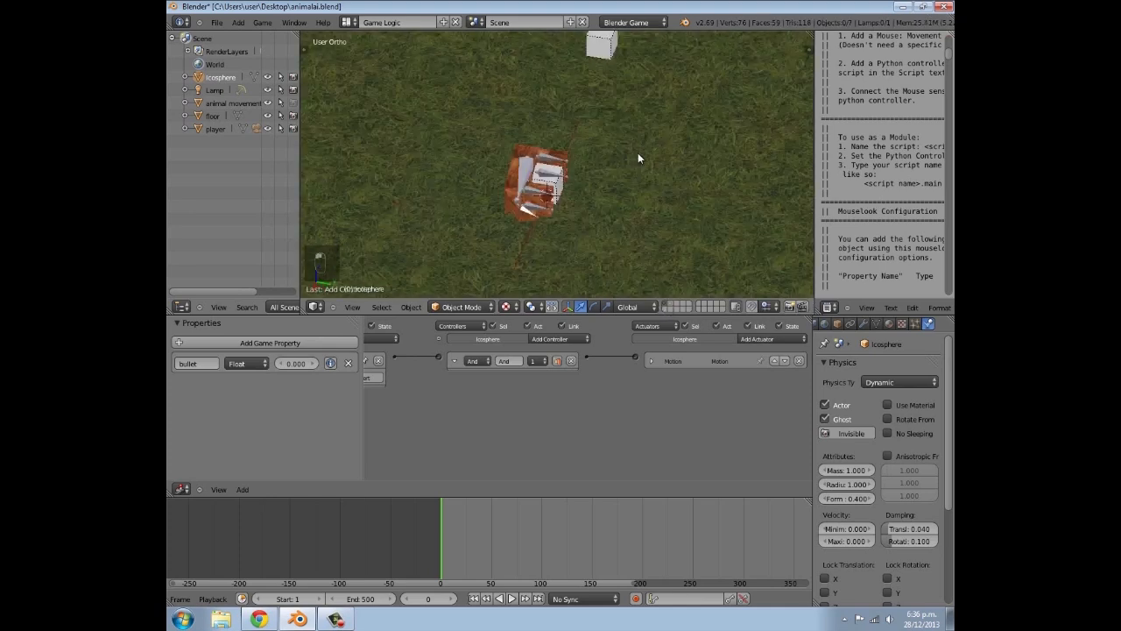
right_click(612, 58)
middle_click_drag(612, 60, 561, 137)
scroll(565, 140, "down", 3)
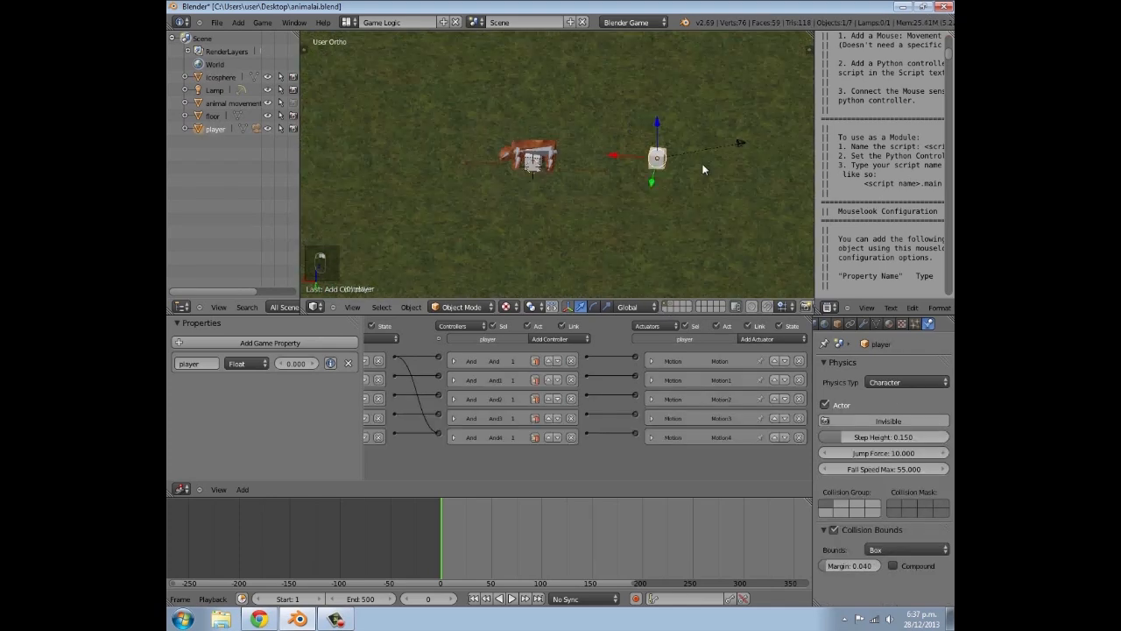
key("shift+s")
left_click(685, 153)
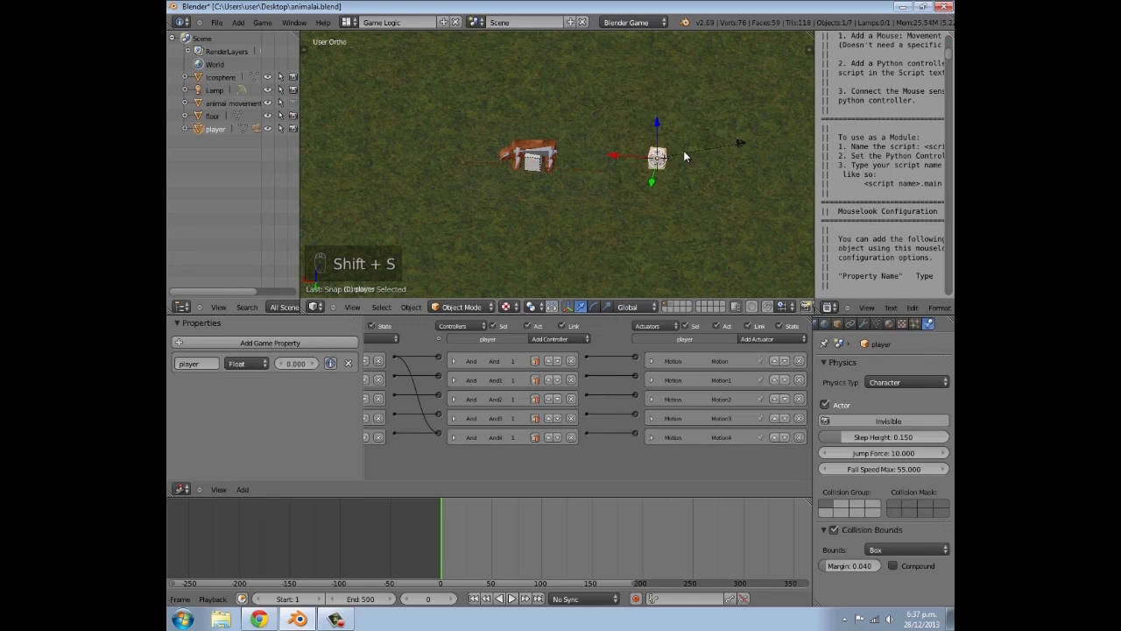
Add a cube, place it just above the player and scale it down to about 0.415
key("shift+a")
mouse_move(685, 154)
middle_click_drag(663, 173, 565, 251, "shift")
scroll(565, 251, "up", 2)
key("g")
left_click(634, 237)
key("s")
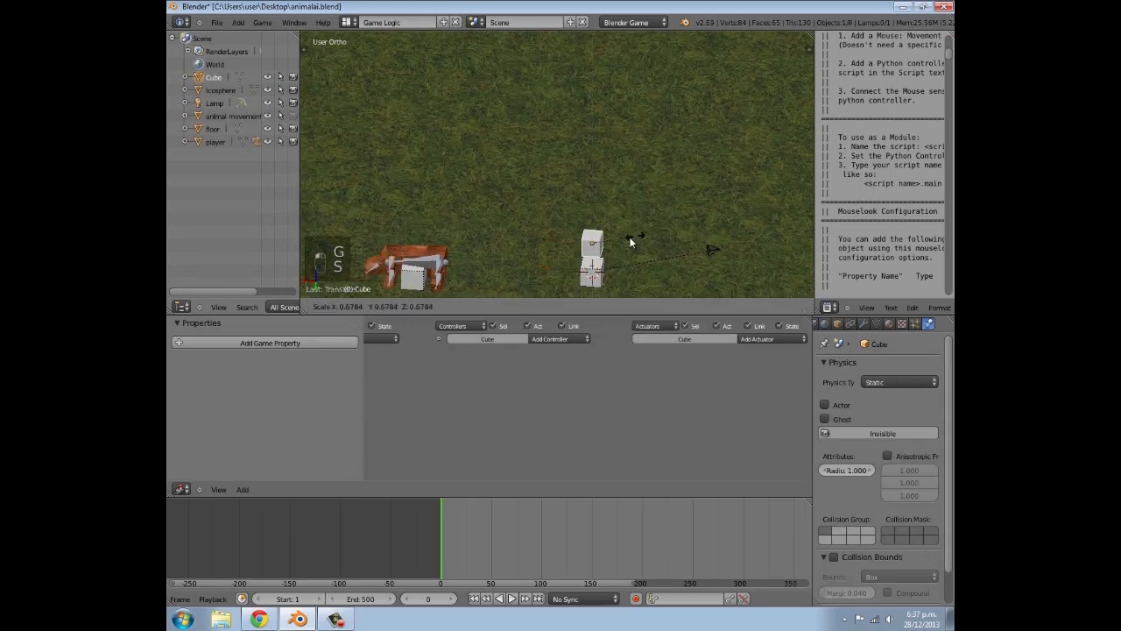
left_click(620, 243)
Parent the small cube to the player, and leave only the small cube selected
scroll(640, 261, "up", 2)
middle_click_drag(633, 278, 612, 161, "shift")
scroll(612, 162, "up", 1)
scroll(611, 162, "up", 1)
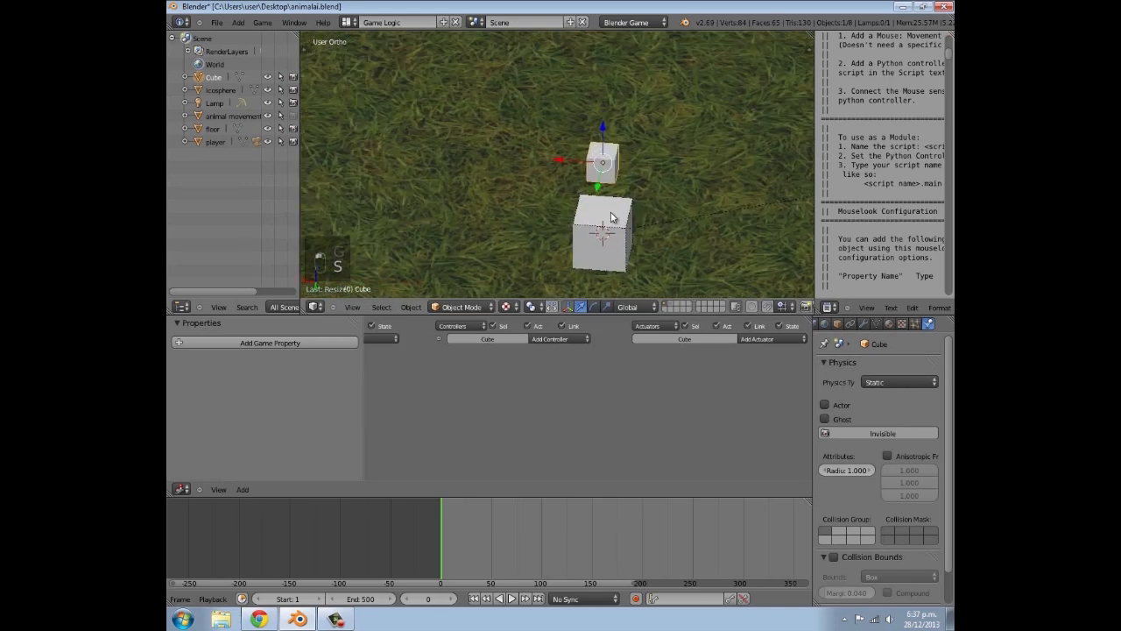
right_click(616, 225)
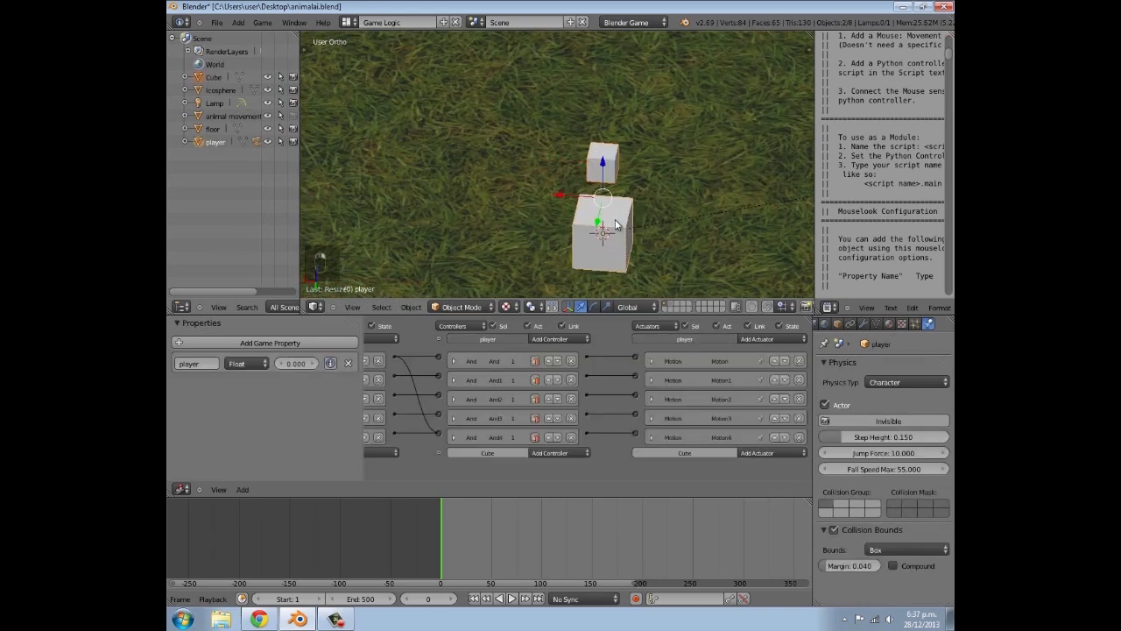
key("ctrl+p")
left_click(616, 226)
key("a")
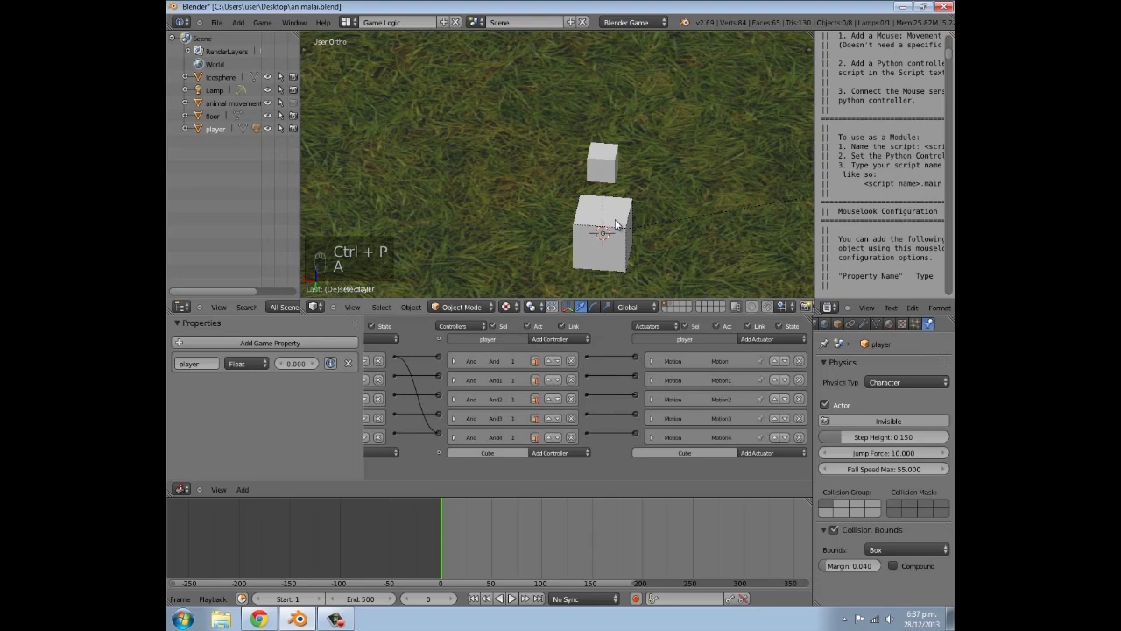
right_click(616, 224)
scroll(607, 202, "down", 4)
right_click(585, 171)
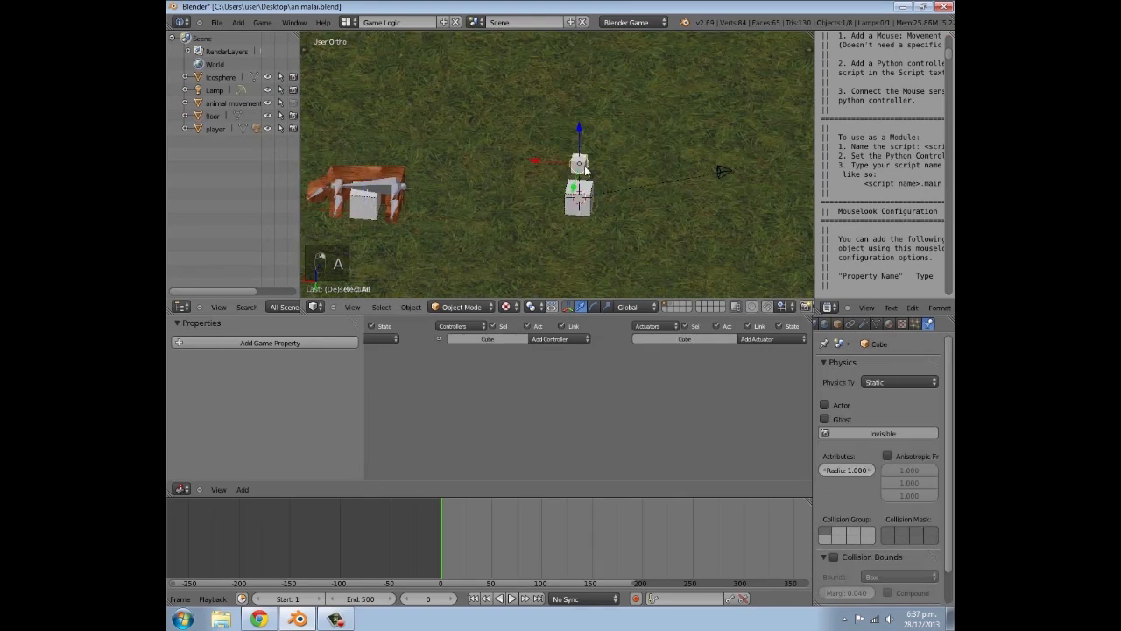
key("g")
left_click(585, 209)
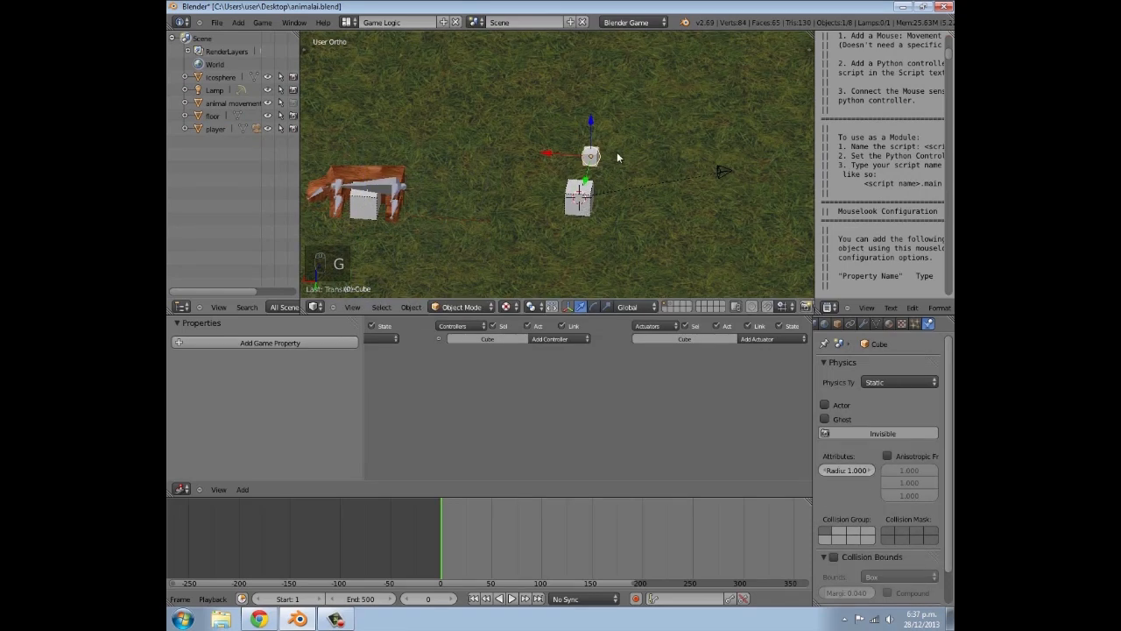
left_click_drag(549, 165, 534, 166)
key("ctrl+z")
key("ctrl+z")
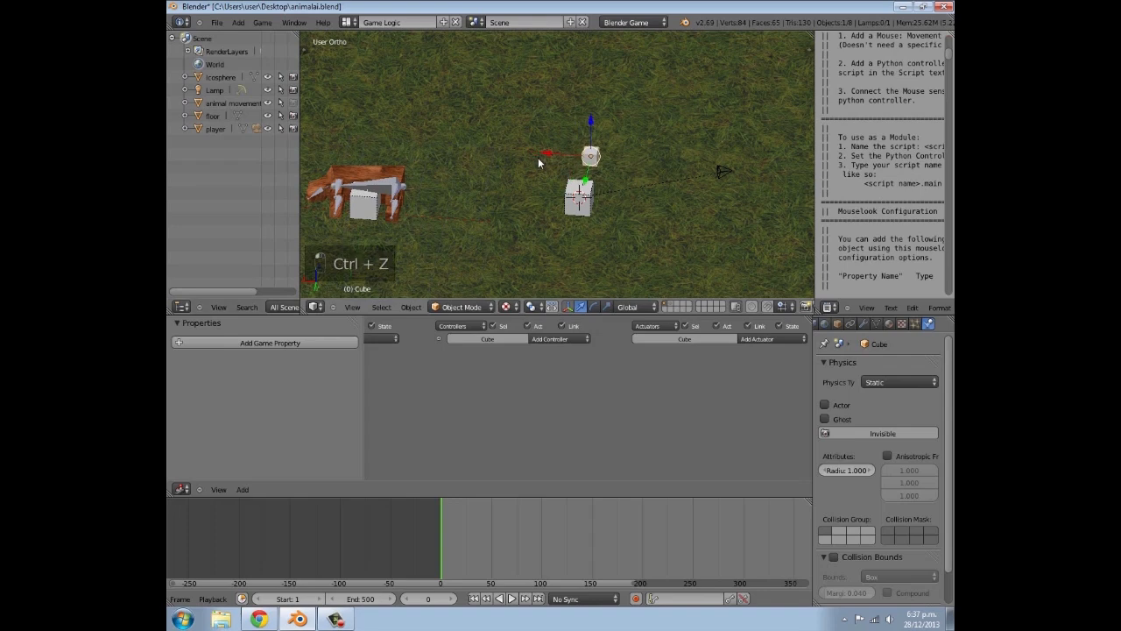
Set the small cube's physics type to No Collision and rename the cube bullet spawner
left_click(885, 382)
left_click(883, 368)
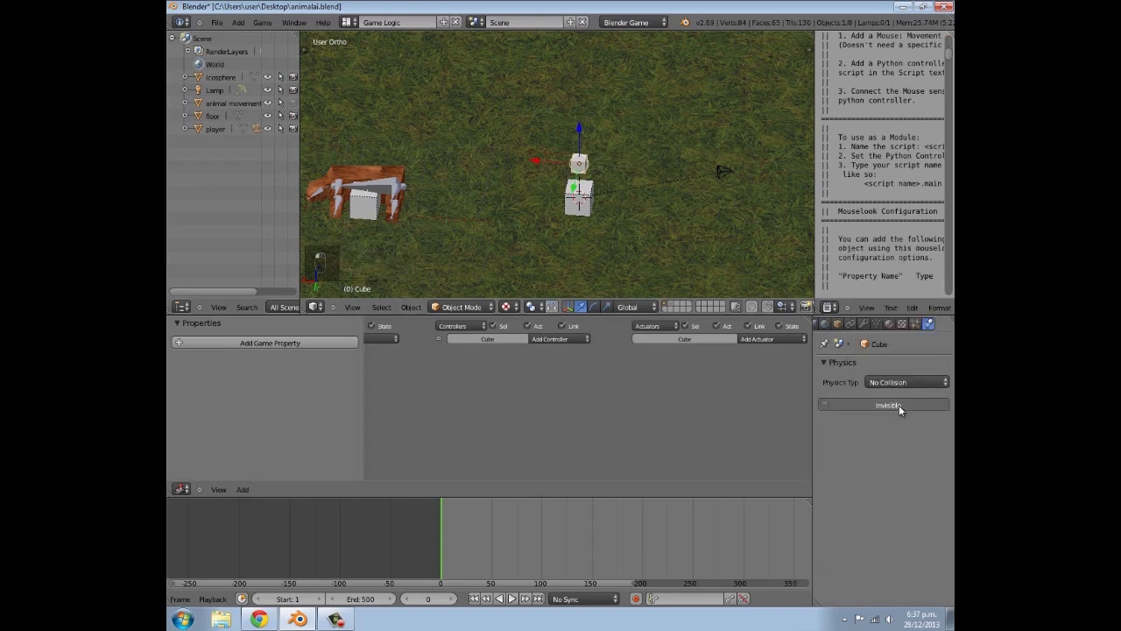
middle_click_drag(482, 367, 627, 364)
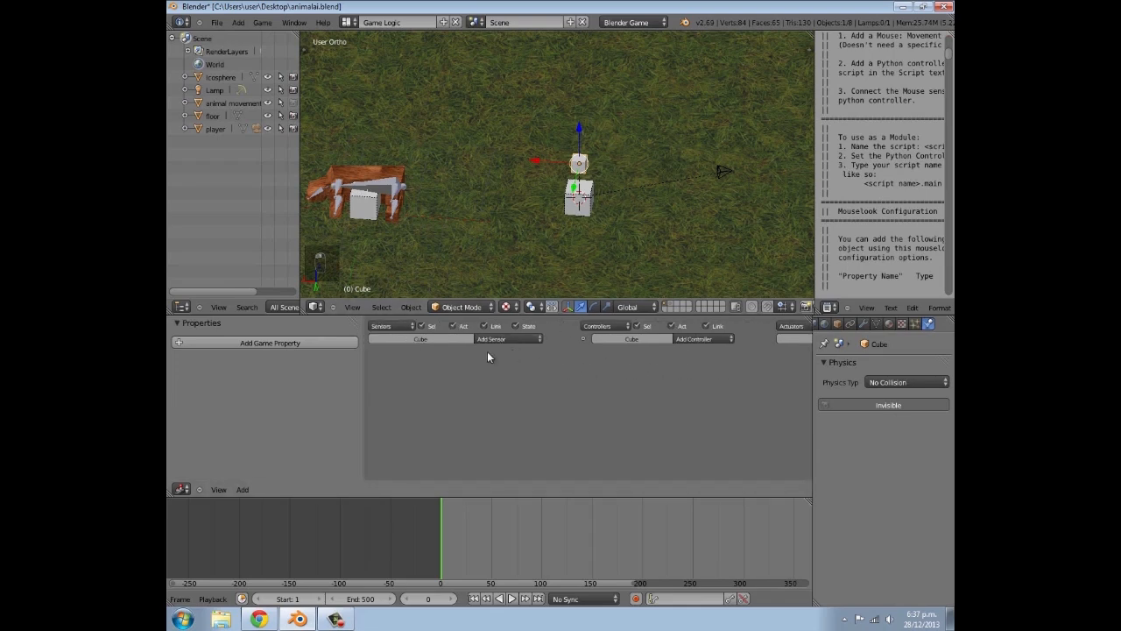
left_click(508, 338)
left_click(840, 324)
left_click(868, 366)
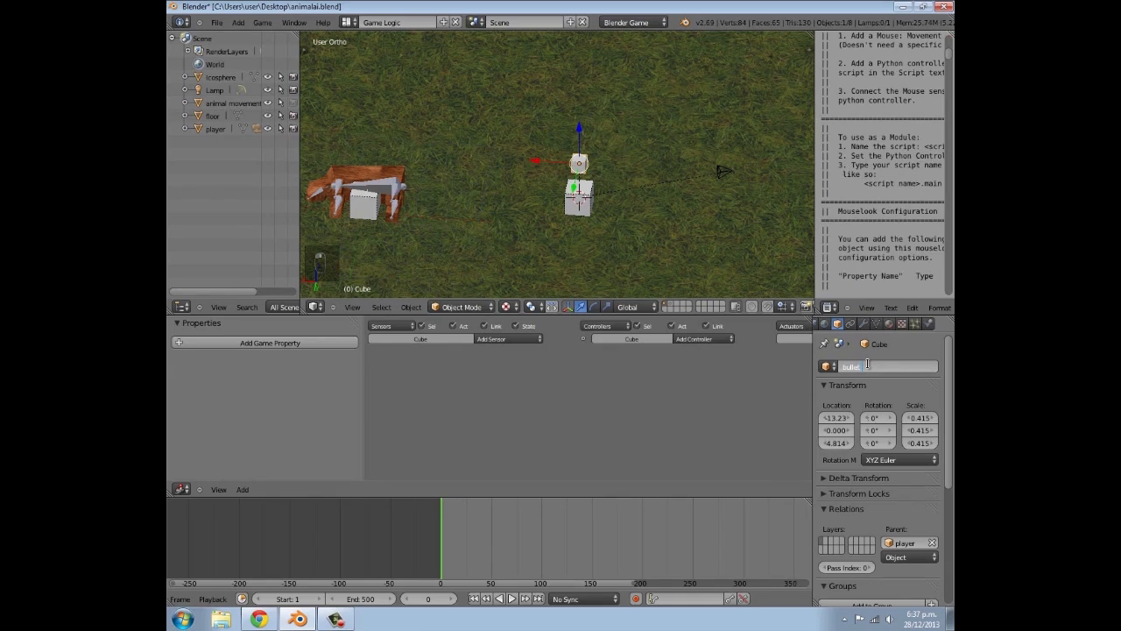
type("bullet spawner")
key("Return")
Add a Keyboard sensor to the bullet spawner and connect it to an Edit Object actuator that adds the Icosphere
left_click(495, 339)
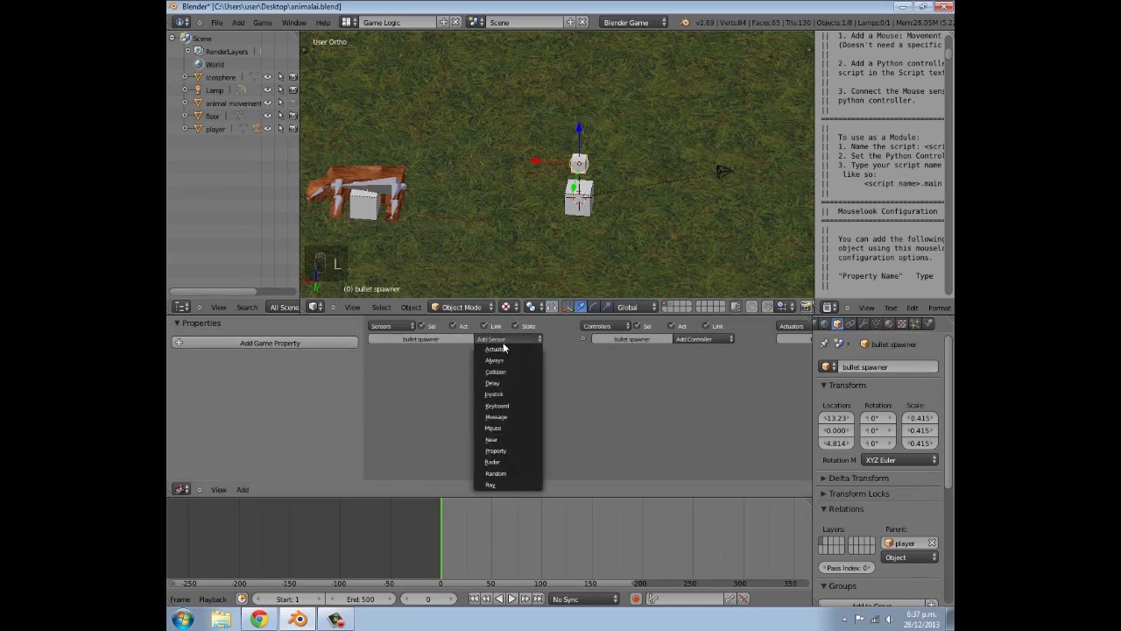
left_click(508, 404)
scroll(675, 382, "right", 3, "ctrl")
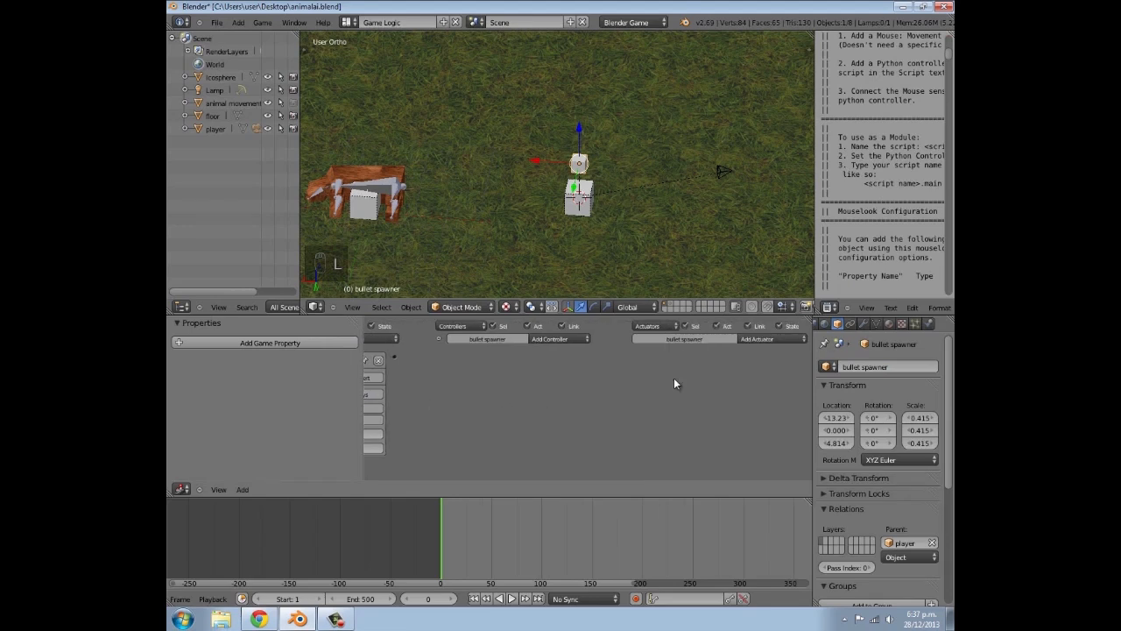
left_click(751, 339)
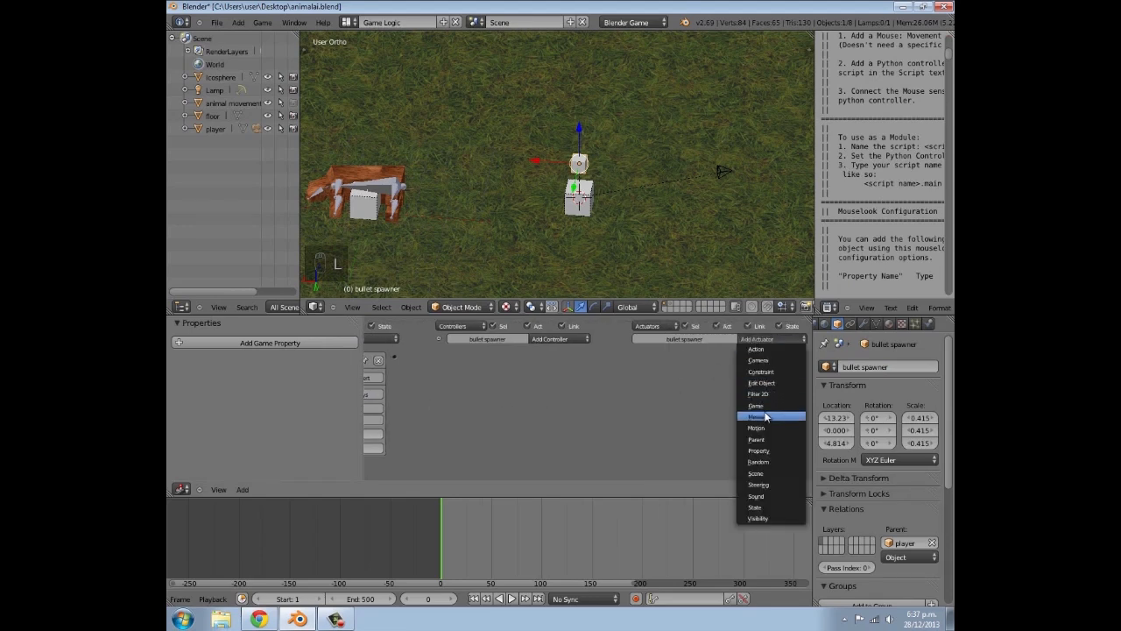
left_click(759, 383)
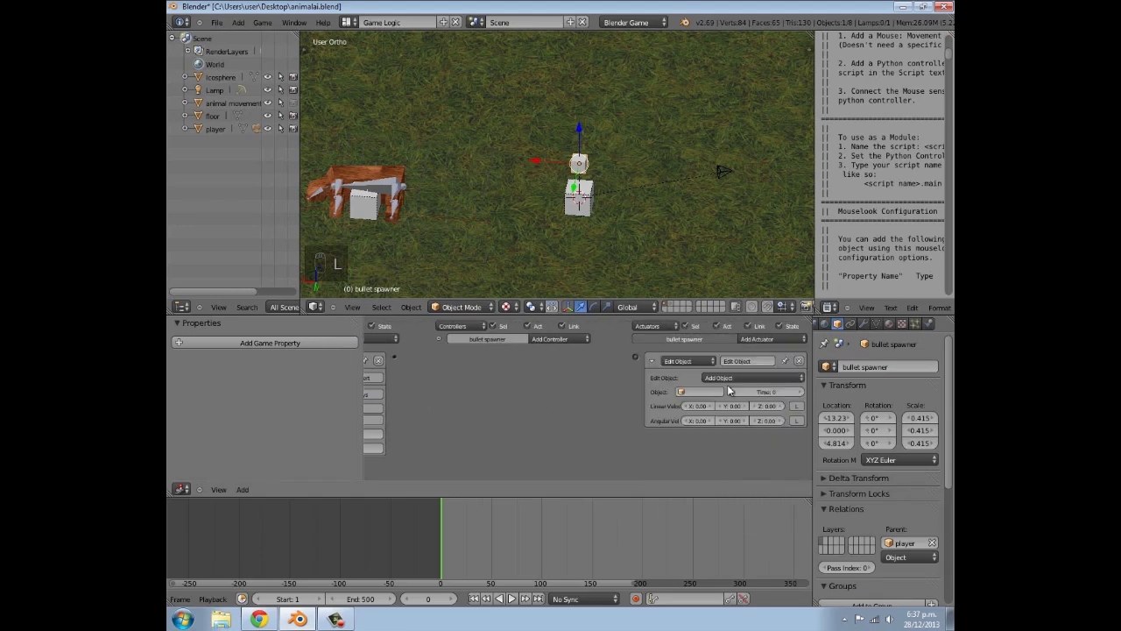
left_click_drag(393, 355, 636, 356)
left_click(699, 394)
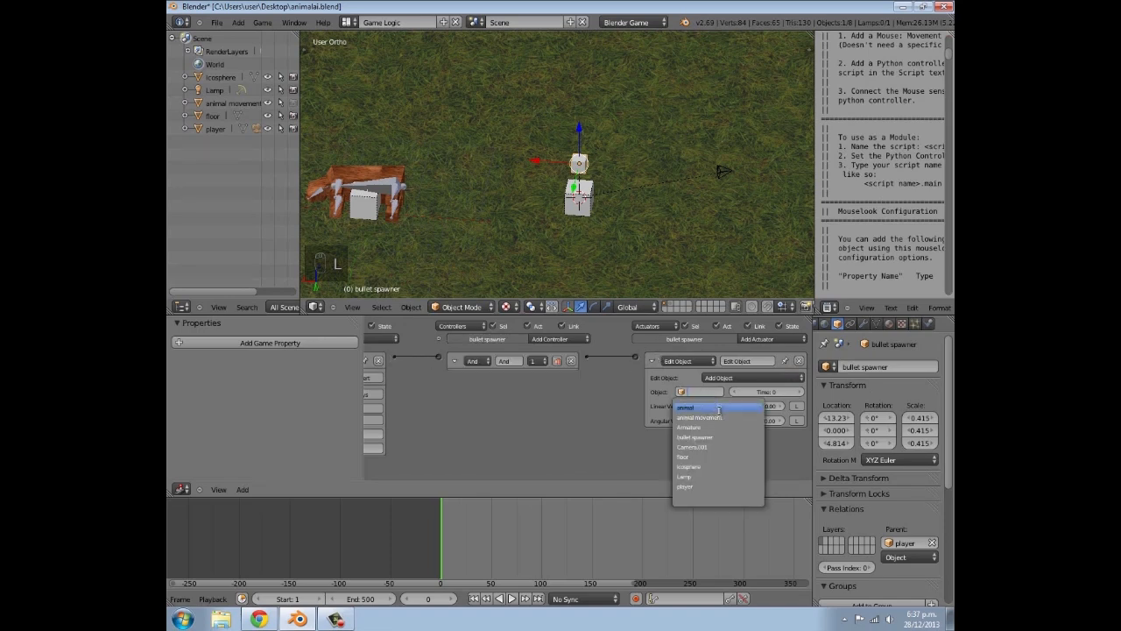
left_click(712, 469)
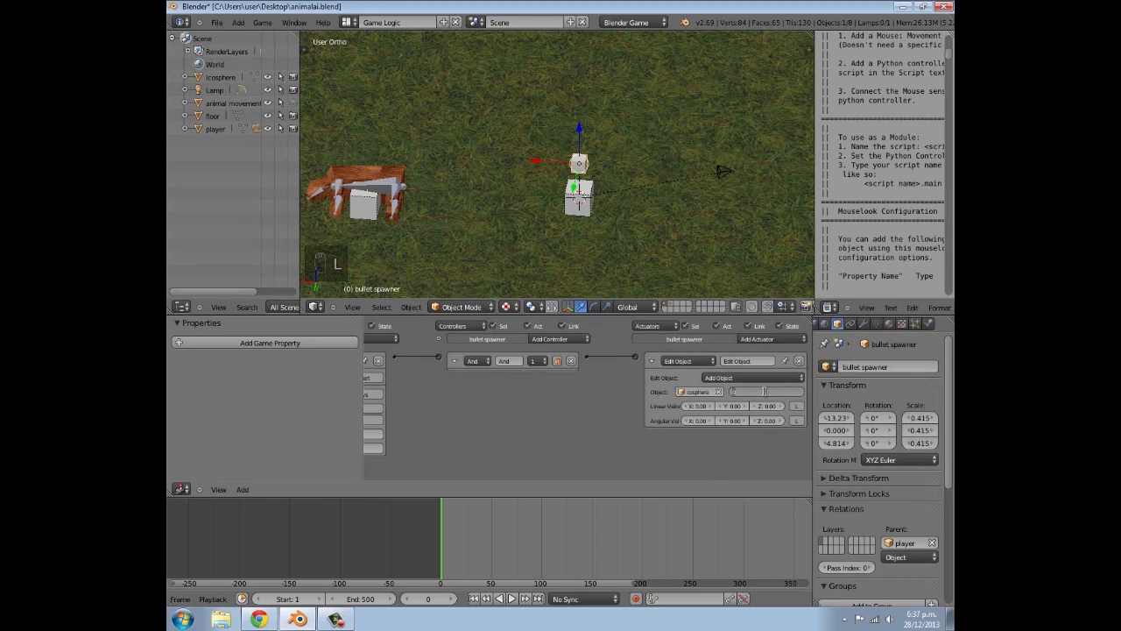
Edit the lifetime of the added Icosphere in the Edit Object actuator, and move the bullet spawner along X to about -12.63
left_click(756, 391)
middle_click_drag(492, 423, 643, 425)
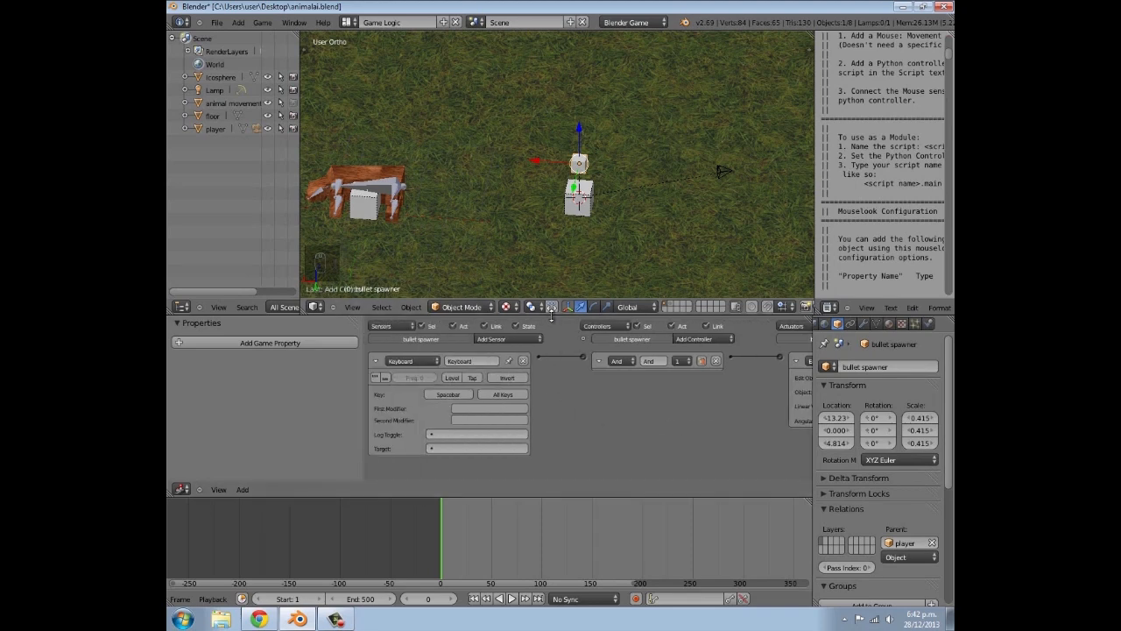
left_click_drag(554, 315, 554, 384)
scroll(574, 277, "down", 3)
left_click_drag(523, 192, 517, 190)
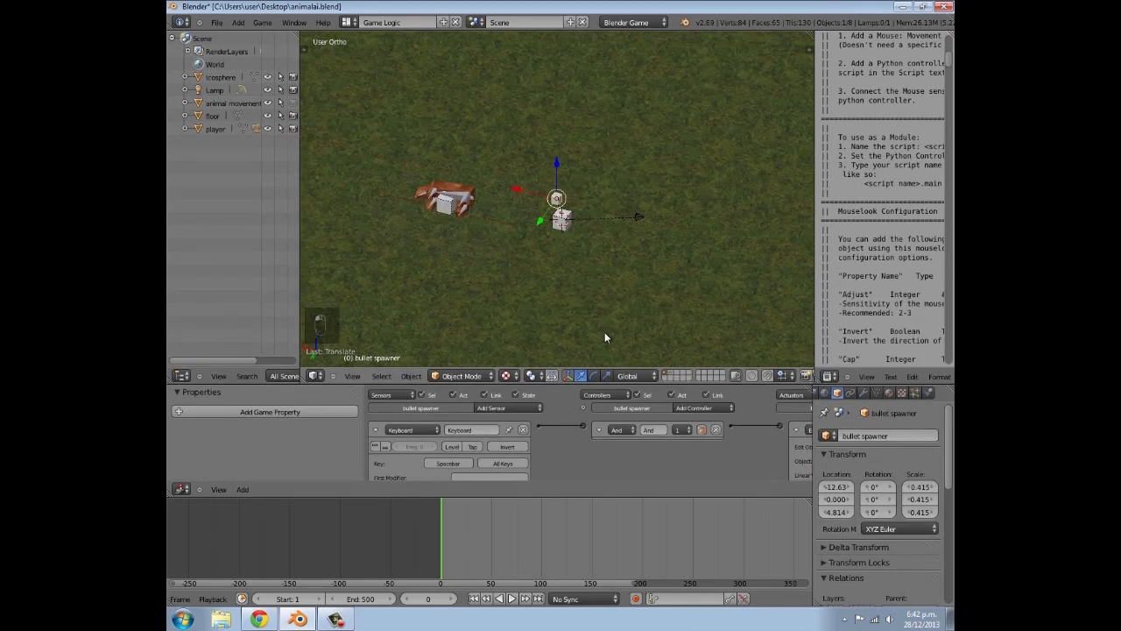
Run the game from the camera view, fire several bullets toward the animal, and stop the game
key("KP_0")
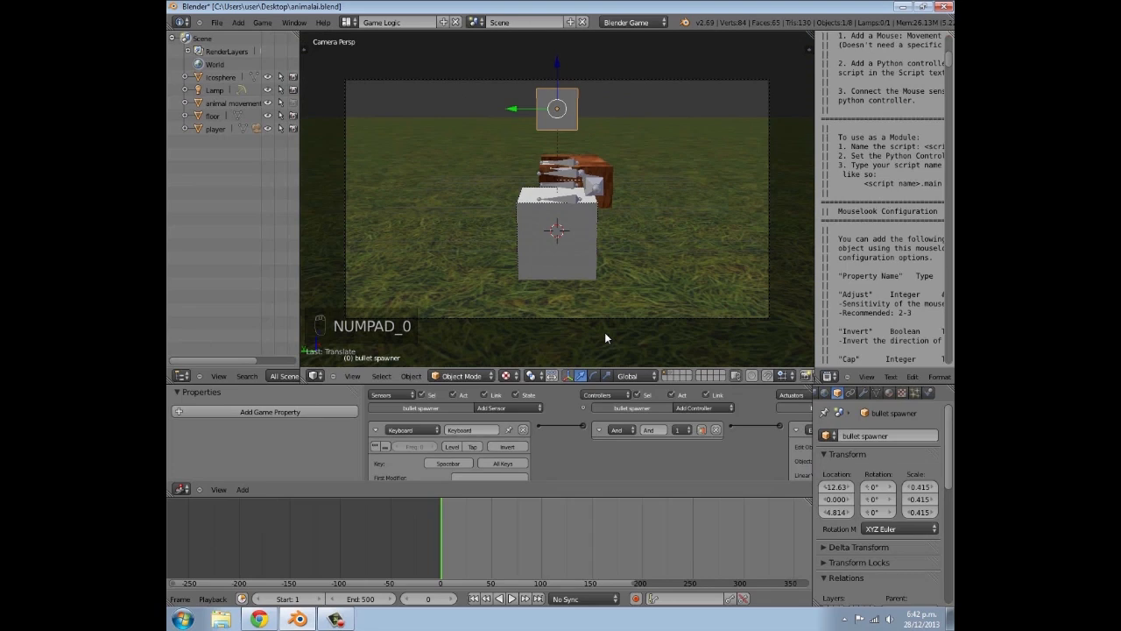
key("p")
key("space")
key("space")
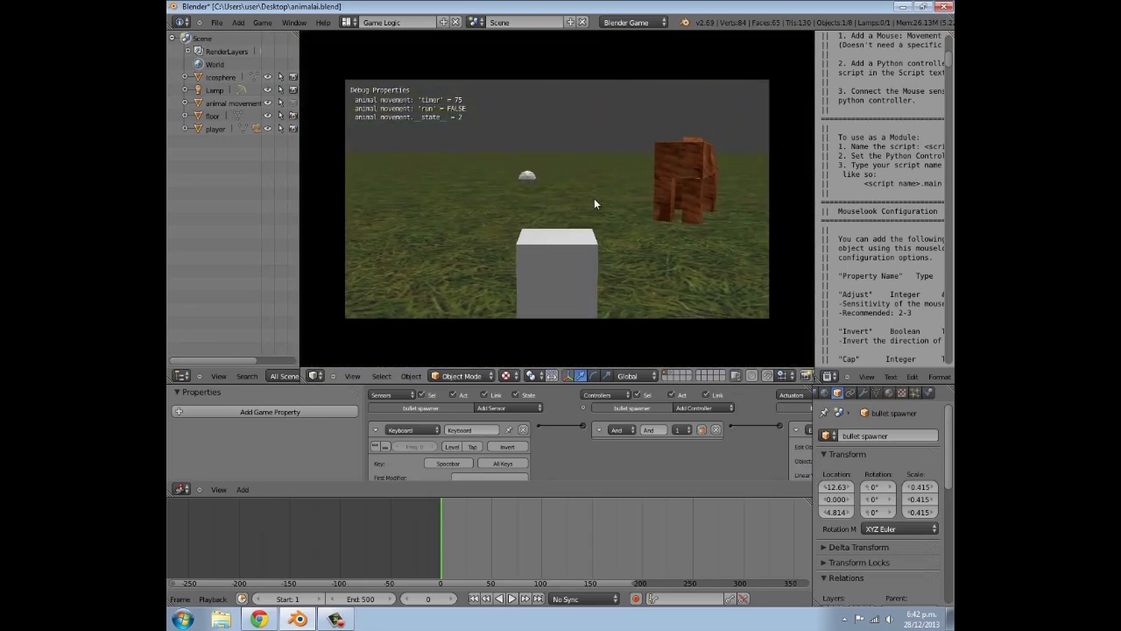
key("space")
key("space")
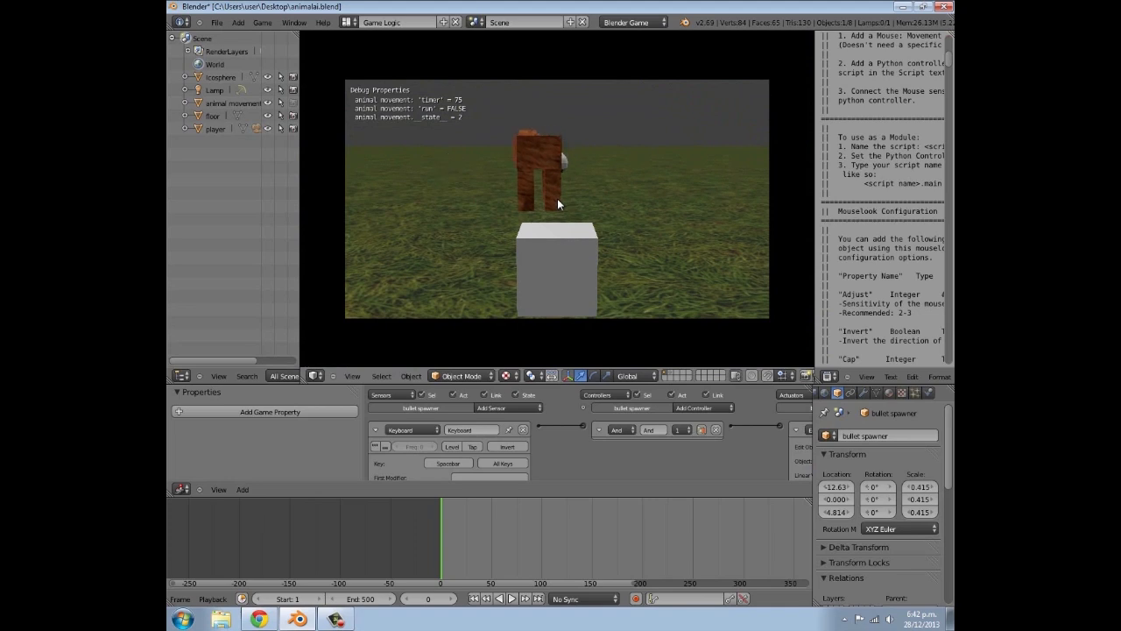
key("space")
key("Escape")
Snap the 3D cursor to the animal movement object and add a cube there
scroll(480, 211, "down", 3)
middle_click_drag(480, 211, 524, 195, "shift")
scroll(581, 224, "up", 5)
scroll(541, 149, "up", 3)
scroll(536, 154, "down", 5)
left_click_drag(477, 536, 441, 528)
scroll(553, 207, "down", 4)
middle_click_drag(553, 208, 559, 209)
scroll(560, 208, "up", 4)
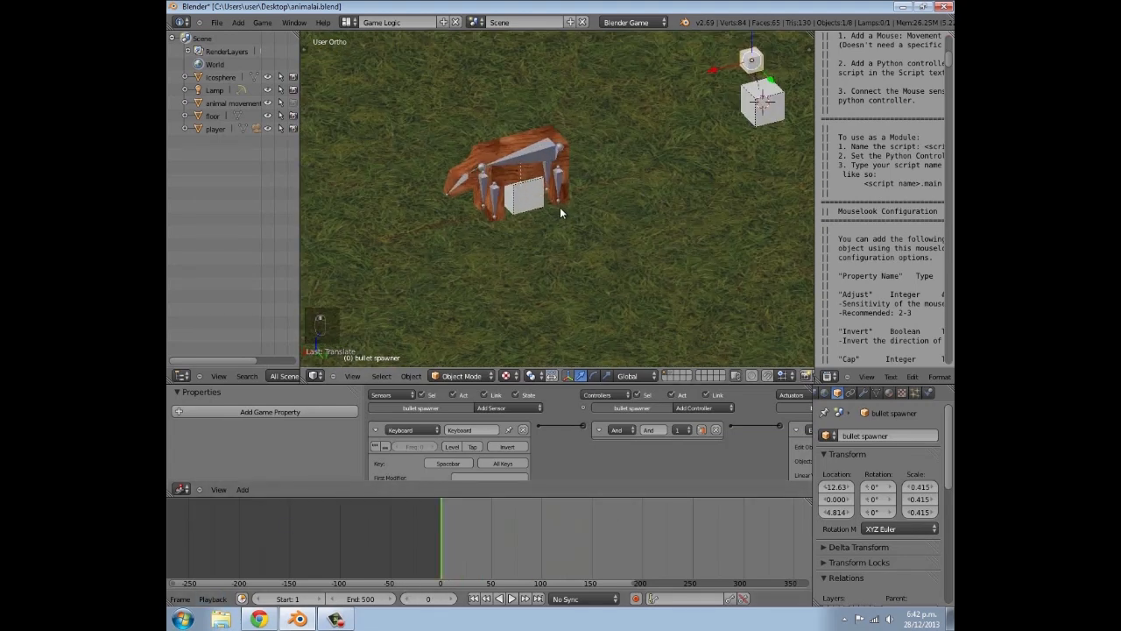
right_click(506, 191)
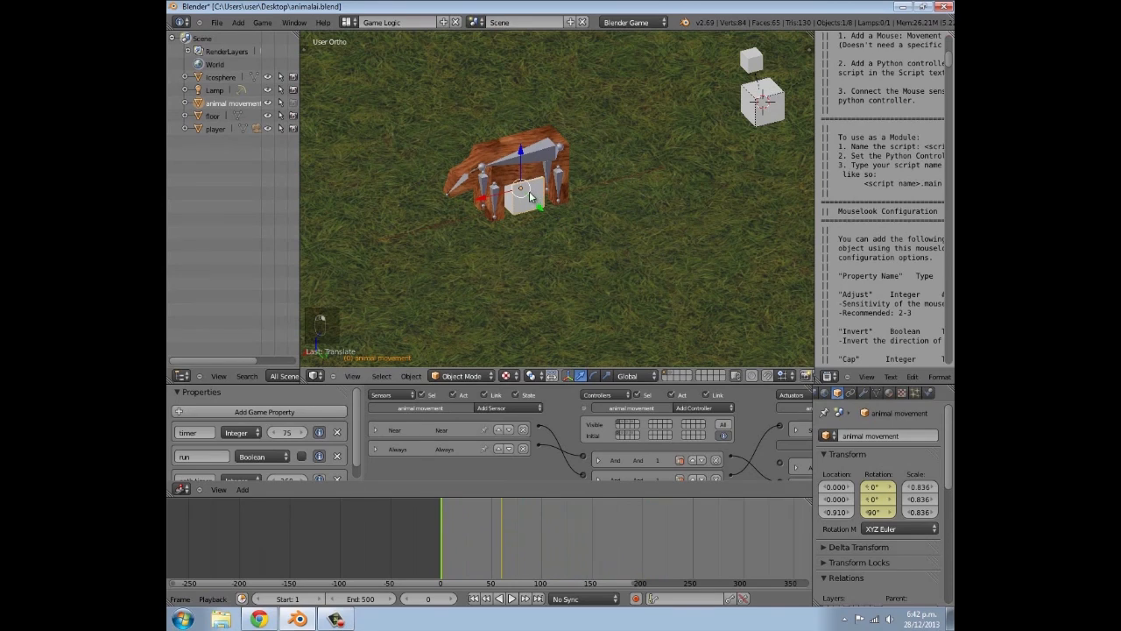
key("shift+s")
left_click(536, 189)
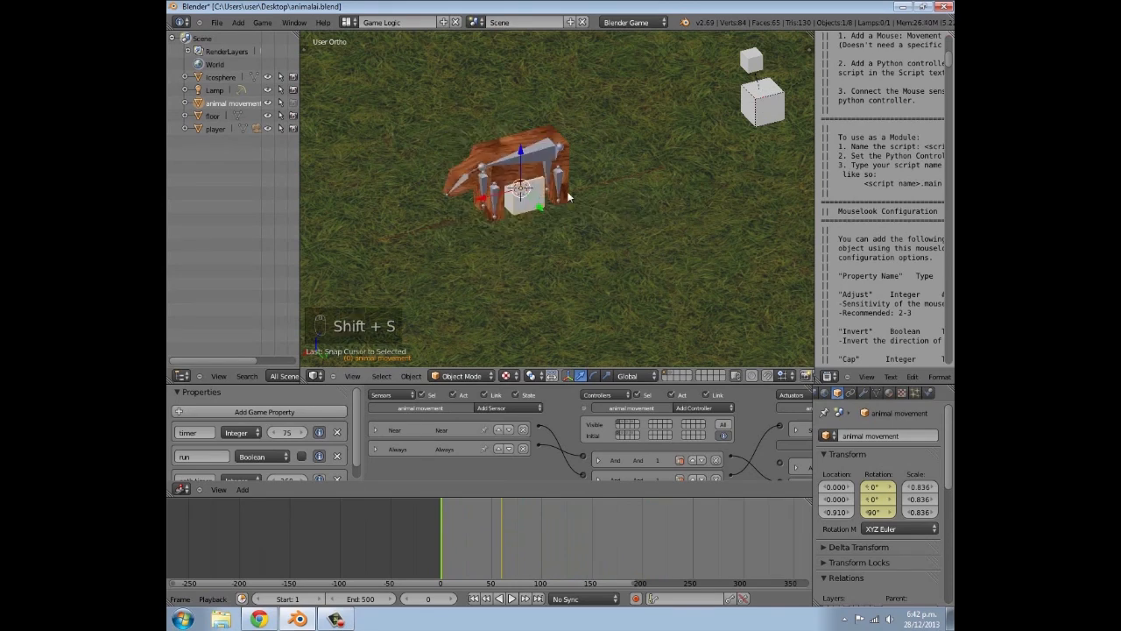
key("shift+a")
mouse_move(567, 193)
left_click(619, 192)
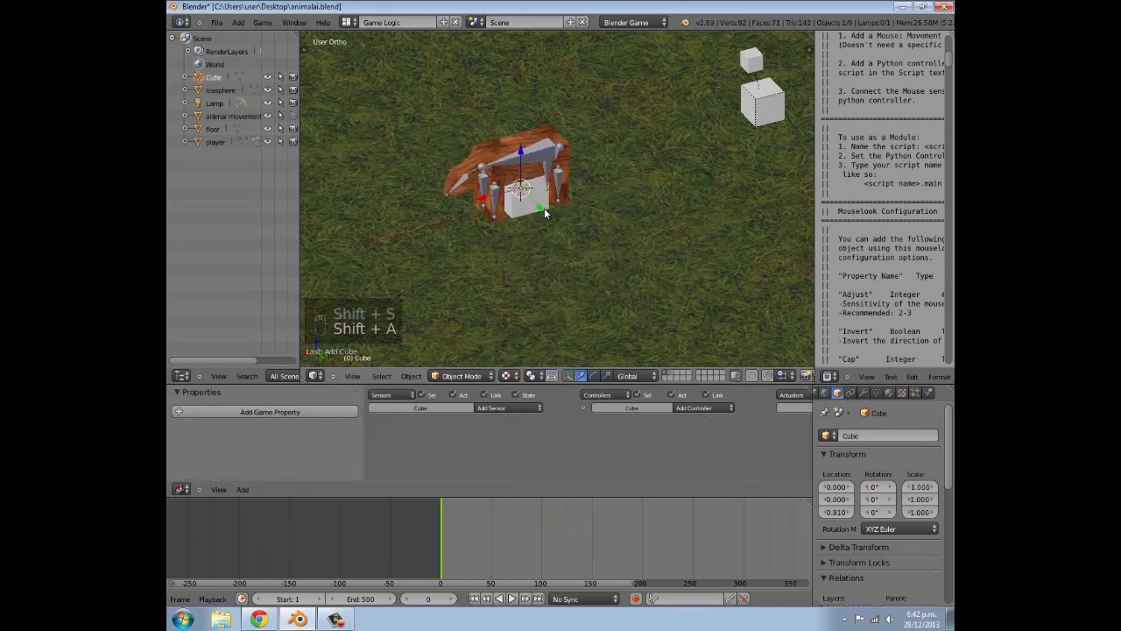
Raise the new cube to about 2.448 on Z and scale it uniformly to about 1.1 to match the animal's width
key("g")
left_click(536, 195)
middle_click_drag(536, 194, 633, 210)
scroll(564, 197, "up", 2)
key("s")
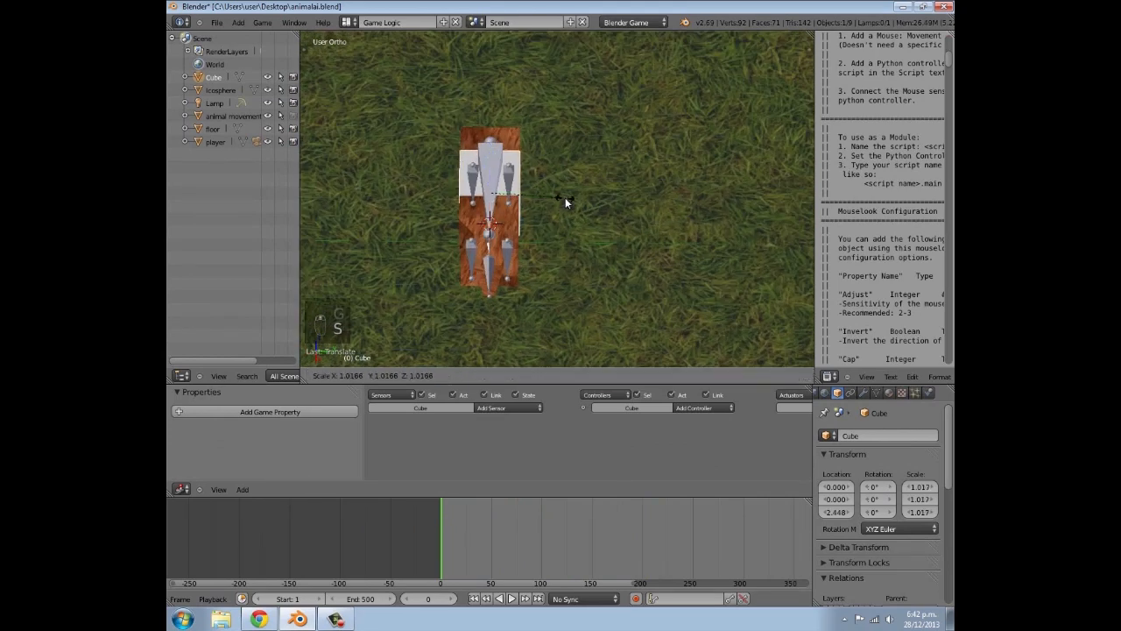
left_click(572, 197)
middle_click_drag(572, 197, 571, 179)
Stretch the cube along X to a scale of about 2.233 and shift it to about X 0.070 to cover the animal's body
key("s")
key("x")
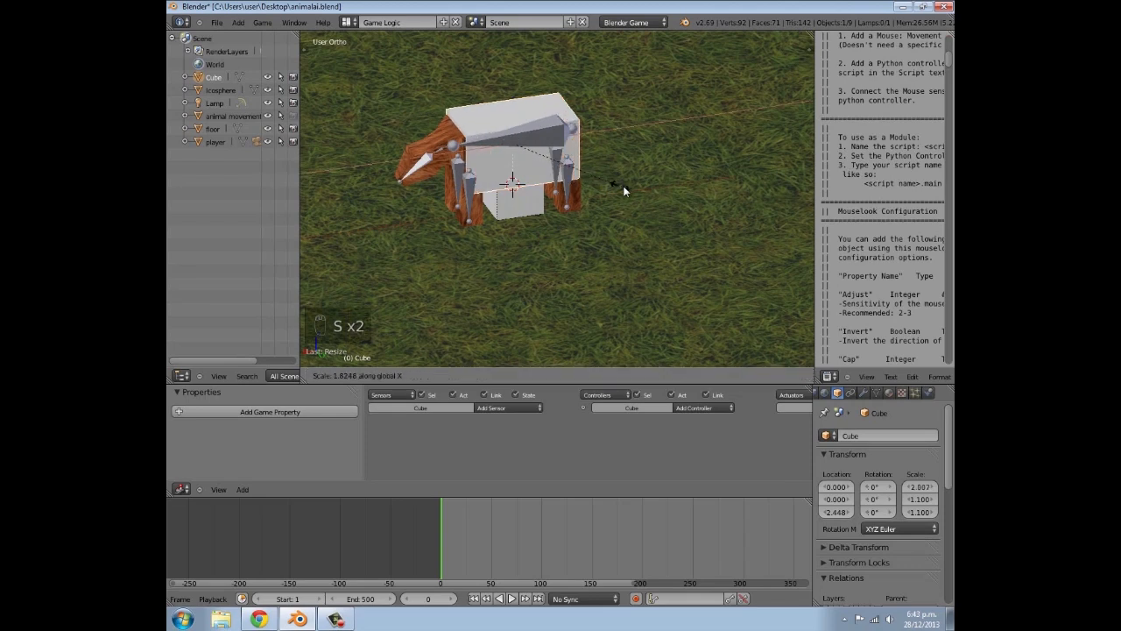
left_click(632, 188)
middle_click_drag(632, 188, 499, 141)
left_click_drag(475, 145, 472, 139)
middle_click_drag(471, 138, 572, 181)
key("s")
key("x")
left_click(594, 172)
Scale the cube along Z to about 1.261 and lower it to about 2.190 on Z
key("s")
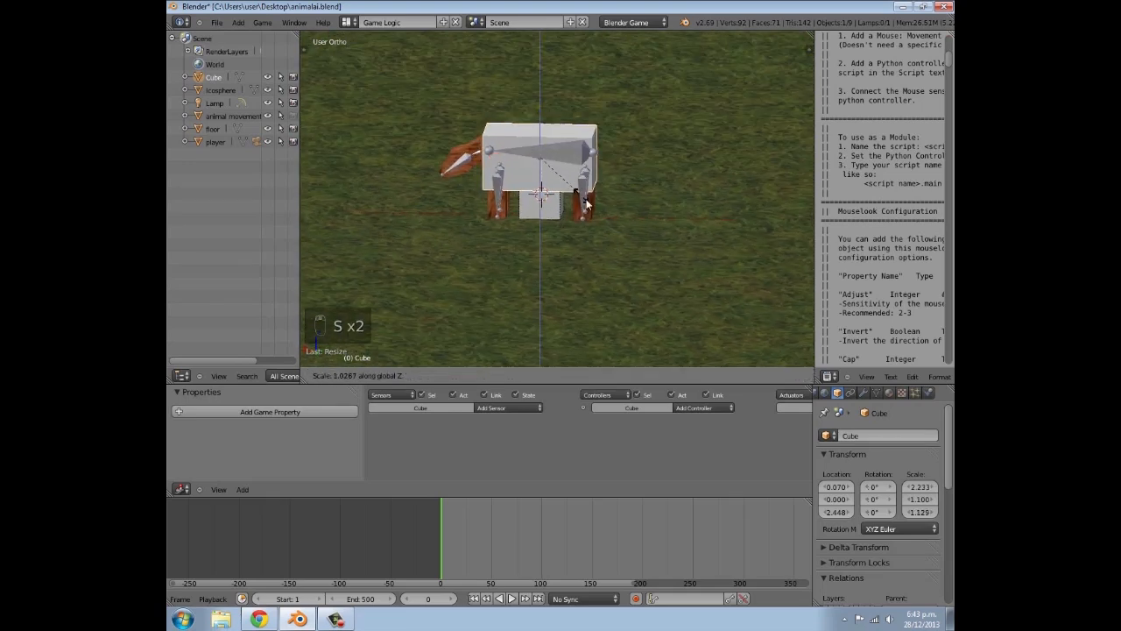
left_click(623, 222)
key("g")
key("z")
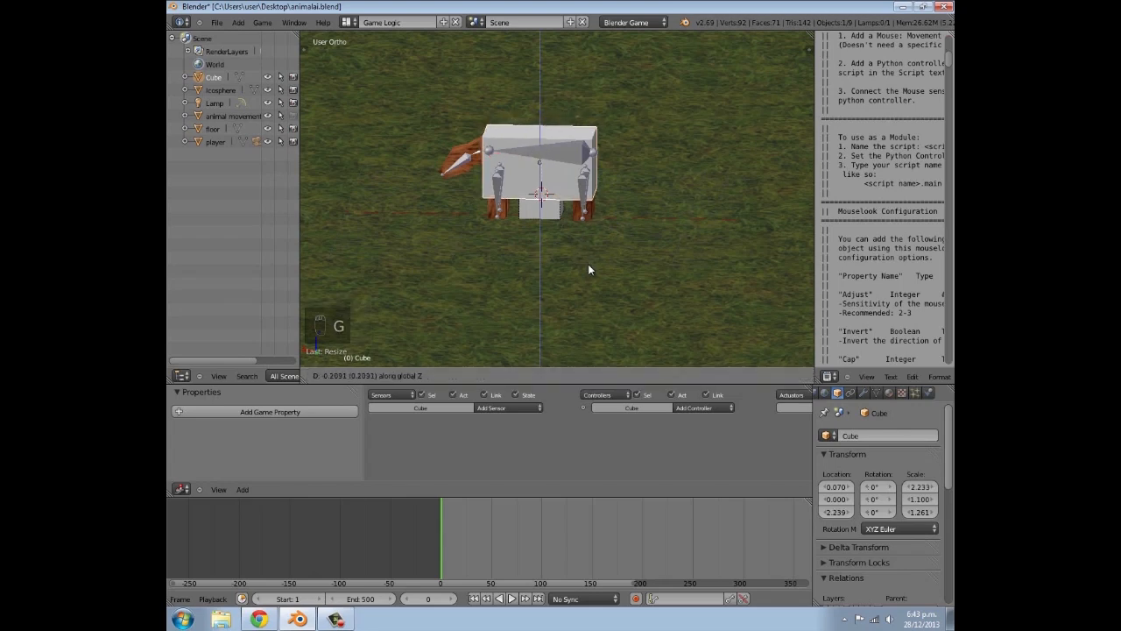
left_click(591, 272)
middle_click_drag(526, 246, 563, 255)
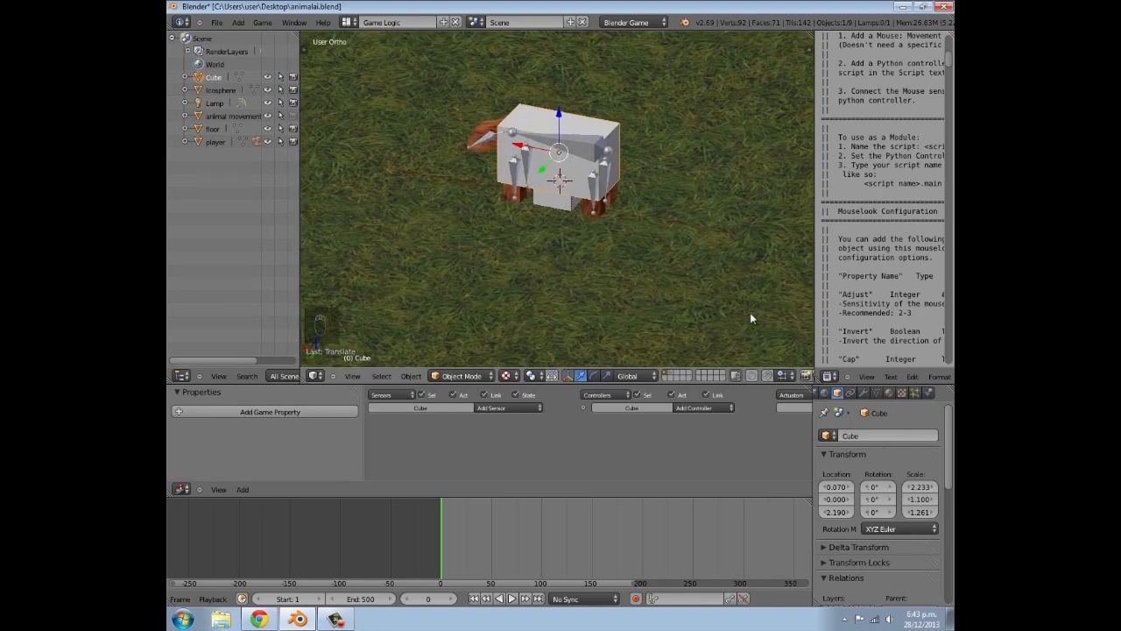
Rename the cube around the animal's body as health sensor
left_click(927, 392)
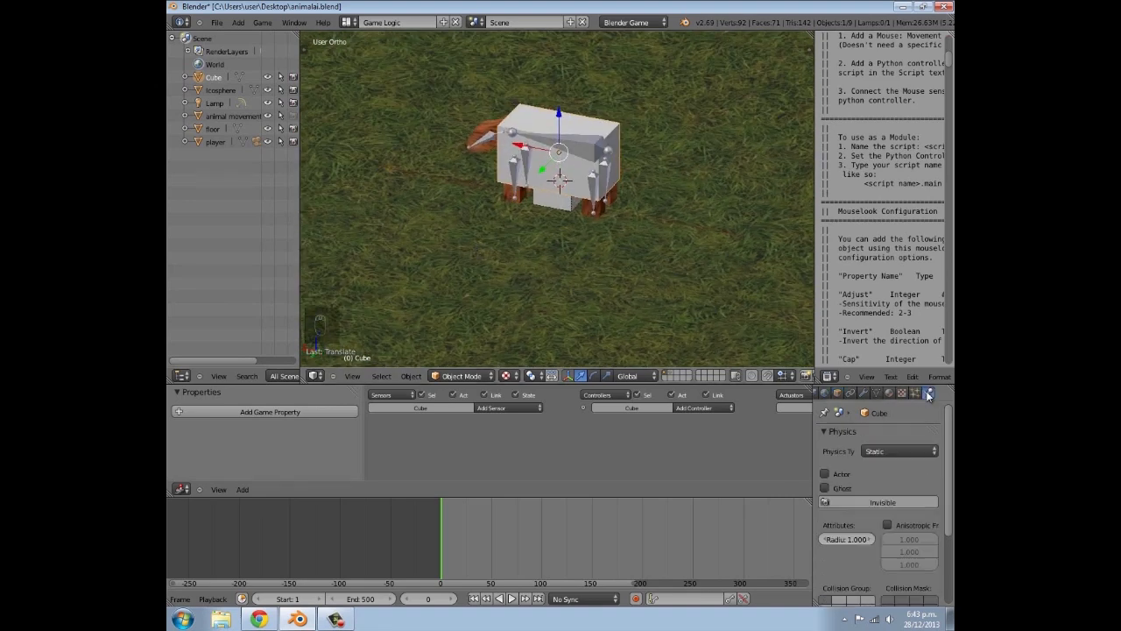
left_click(837, 393)
type("head")
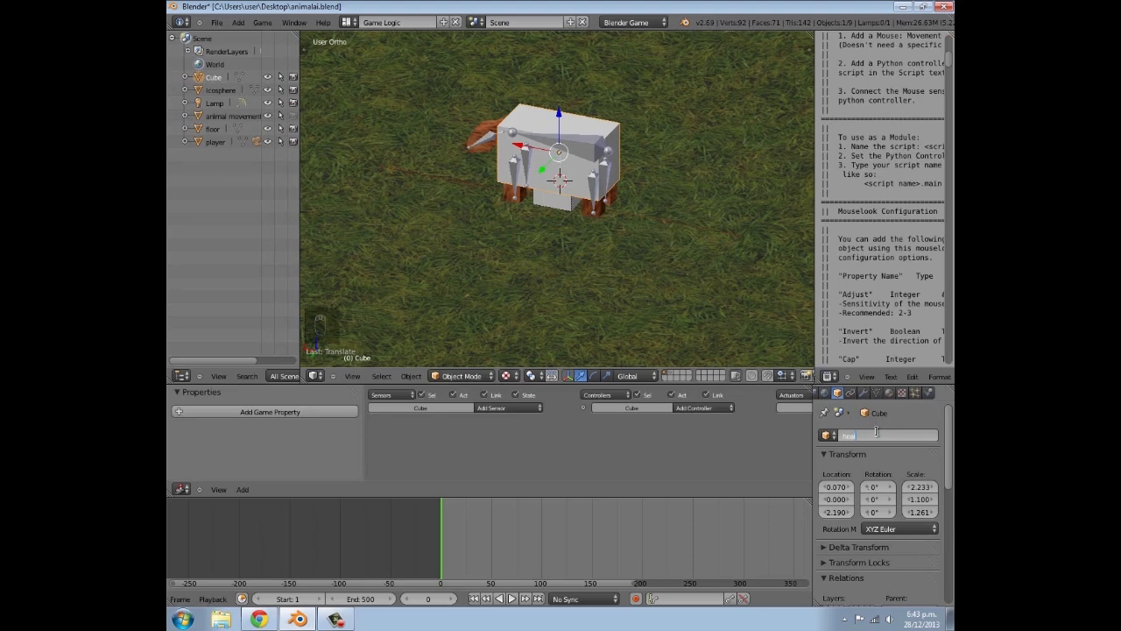
key("Return")
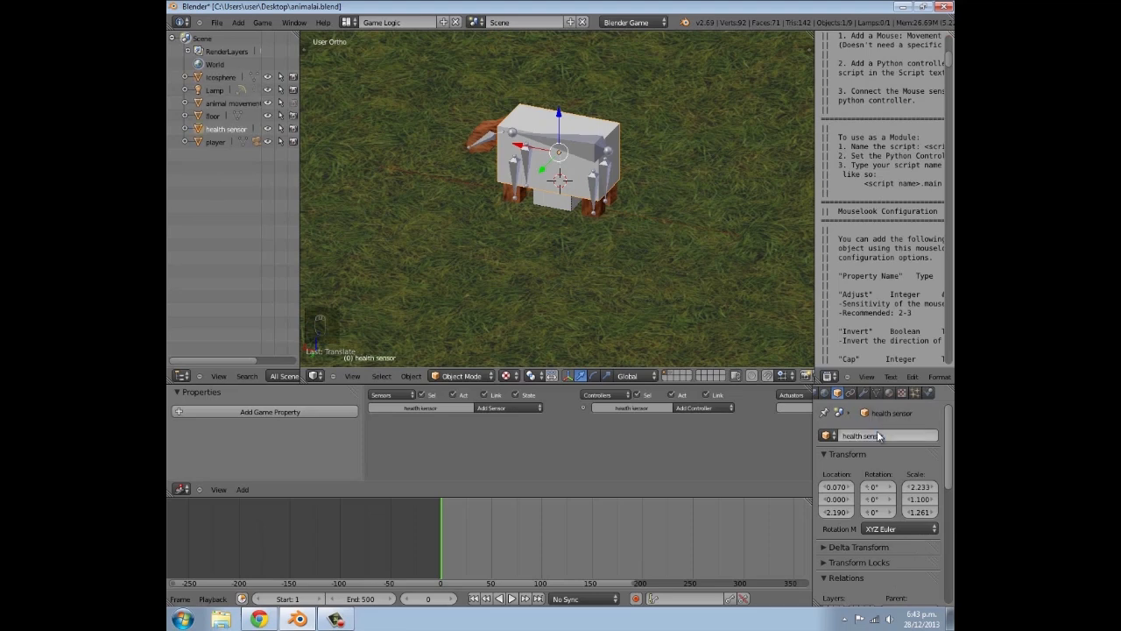
Set the health sensor's physics type to Sensor, make it invisible and enable Box collision bounds
left_click(928, 394)
left_click(900, 449)
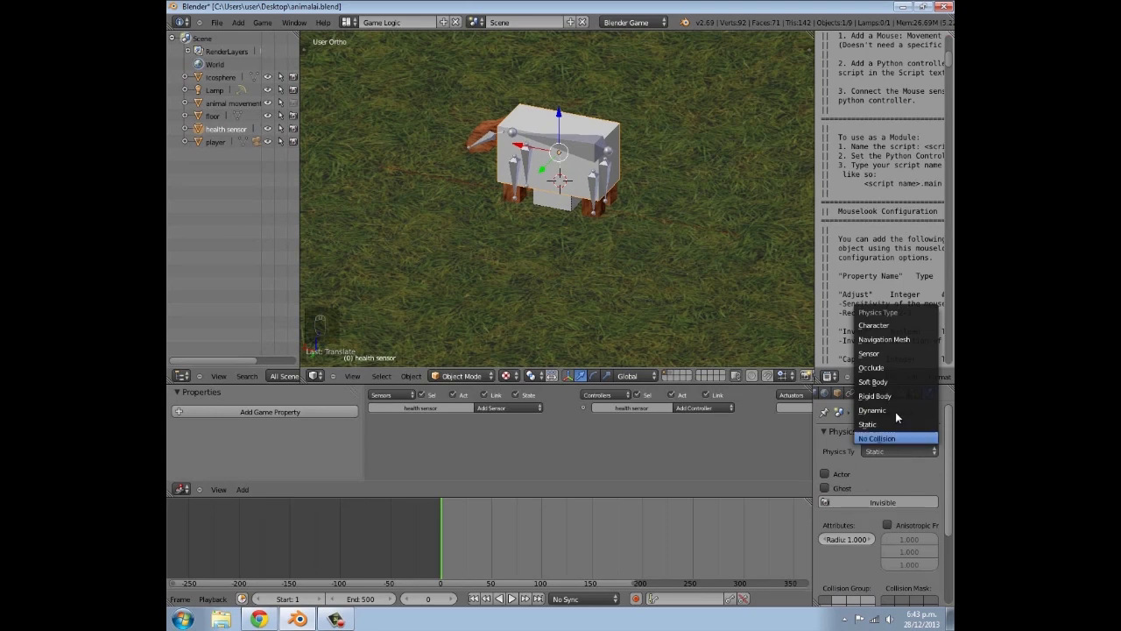
left_click(880, 353)
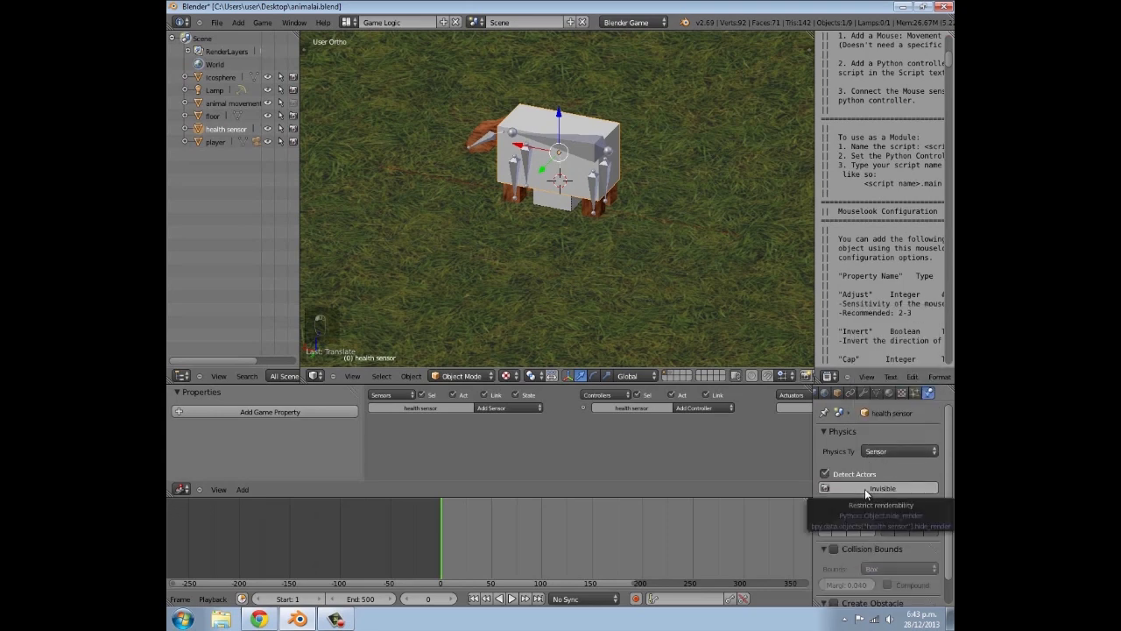
left_click(836, 547)
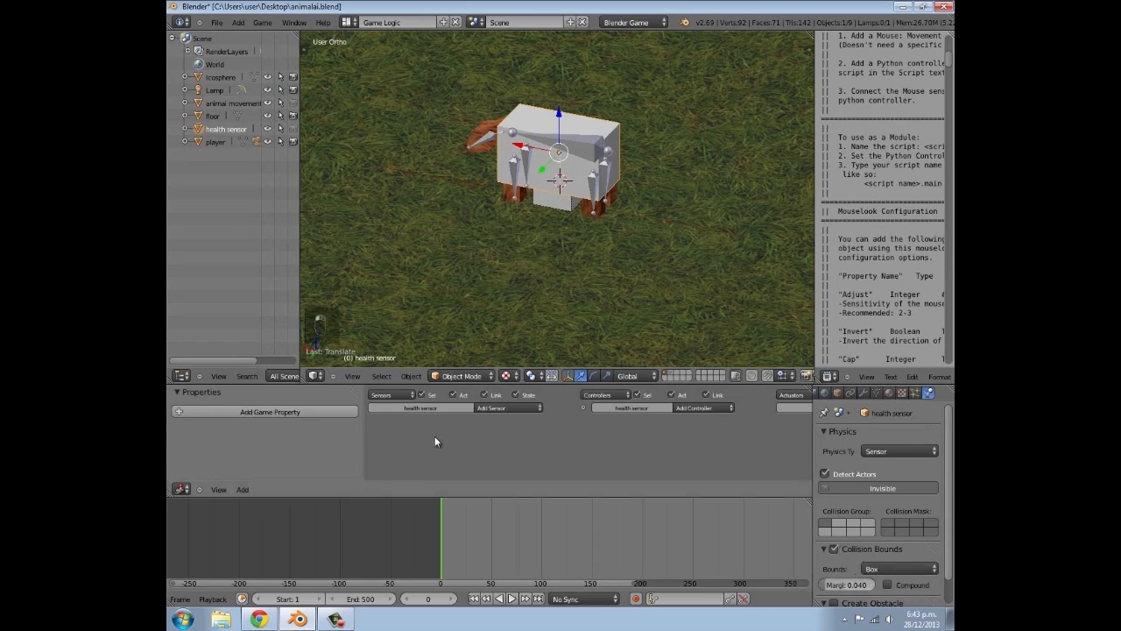
Enlarge the logic editor and add three Collision sensors to the health sensor
scroll(535, 409, "up", 2)
left_click(547, 419)
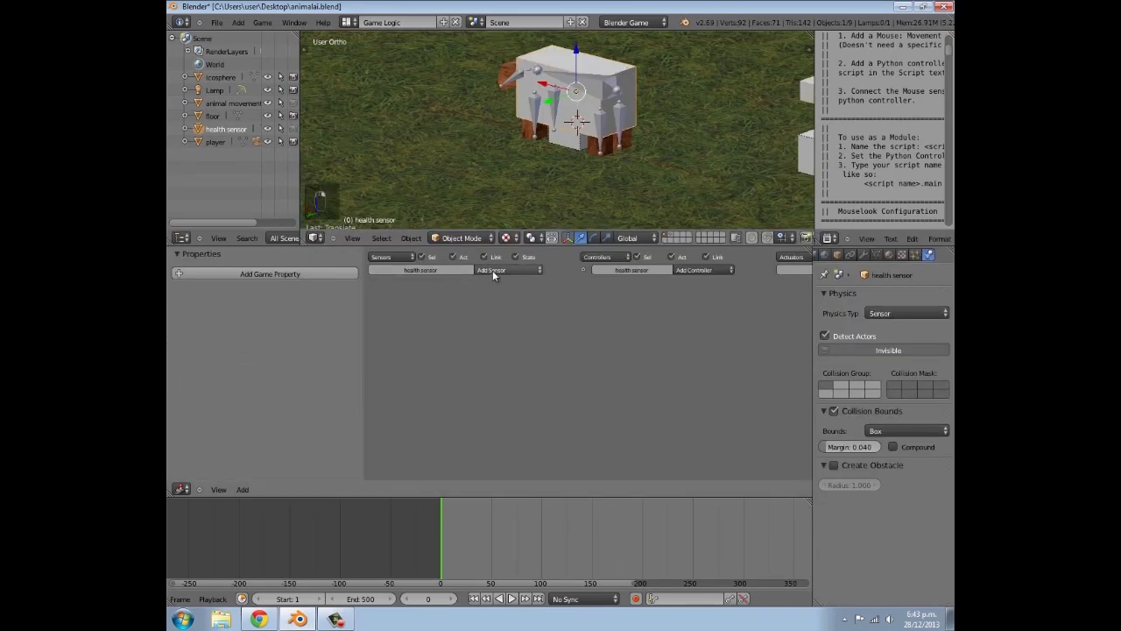
left_click(492, 269)
left_click(495, 302)
left_click(492, 270)
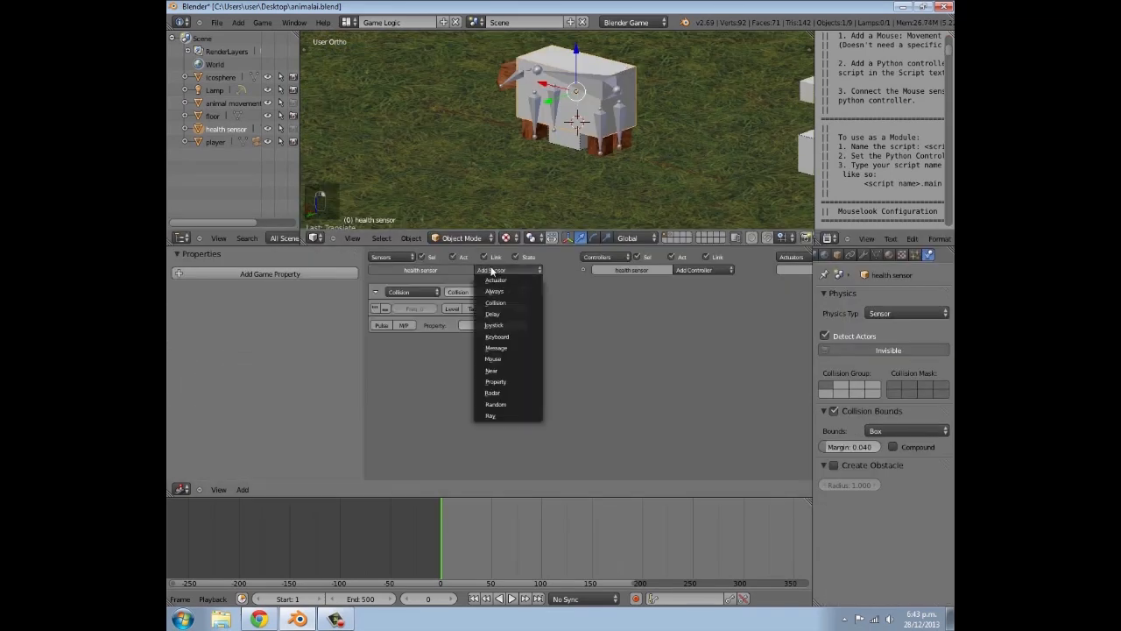
left_click(495, 302)
left_click(491, 267)
left_click(495, 303)
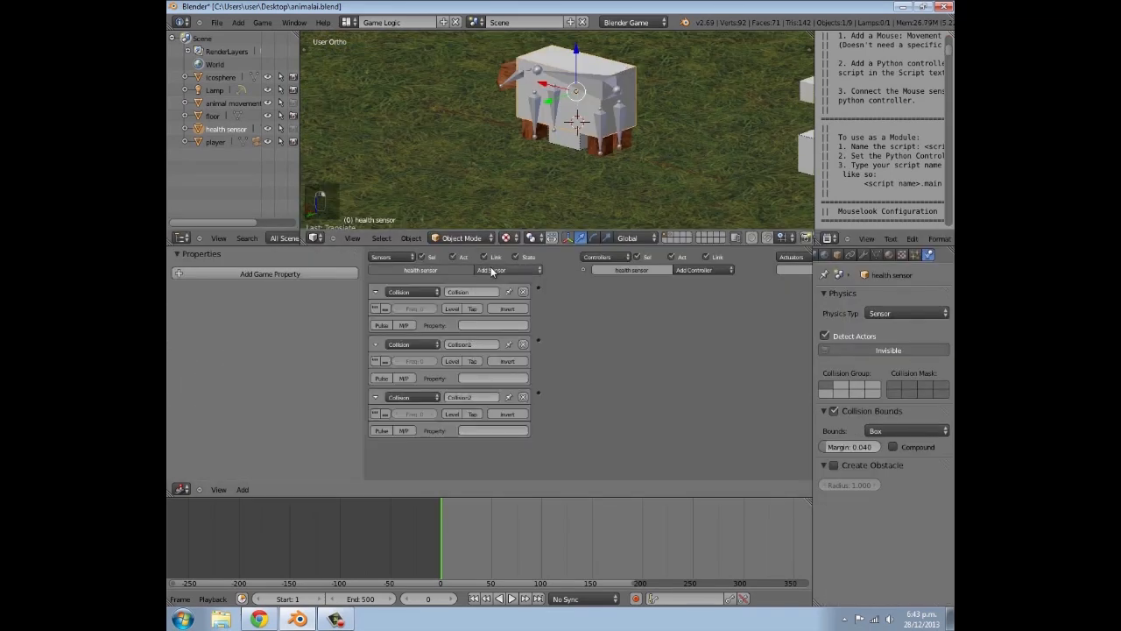
Set the property of all three Collision sensors to bullet
left_click(494, 324)
key("Return")
key("Return")
key("Return")
key("ctrl+z")
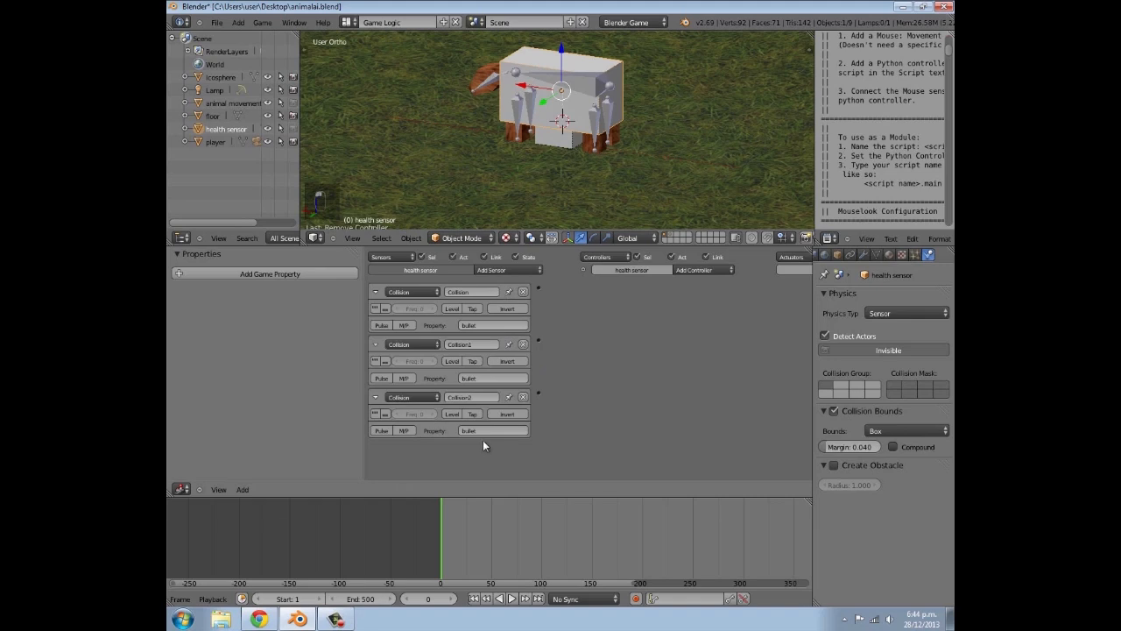
Add animal movement to the selection, give it a new And controller and connect the health sensor's first Collision sensor to that controller
right_click(570, 143, "shift")
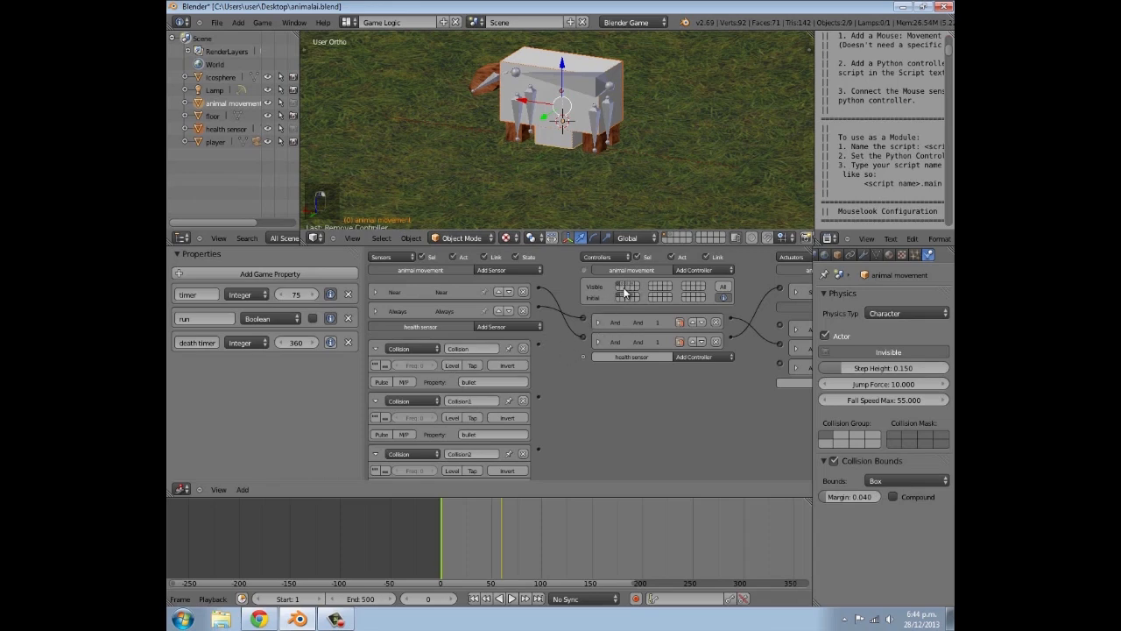
scroll(599, 146, "down", 3)
middle_click_drag(598, 146, 496, 155)
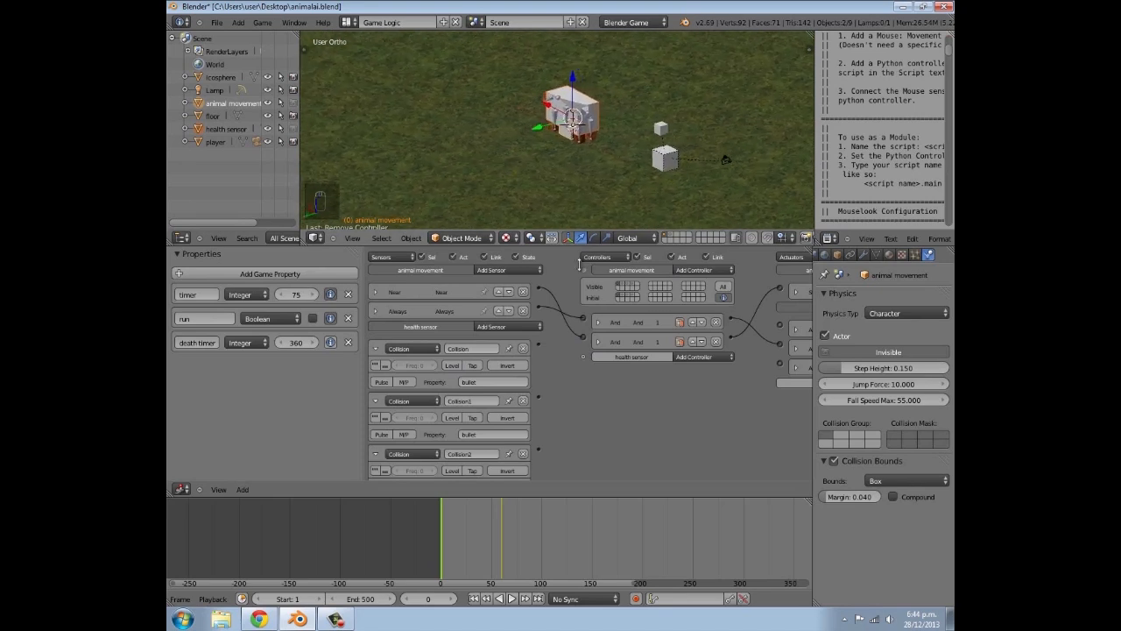
left_click(690, 273)
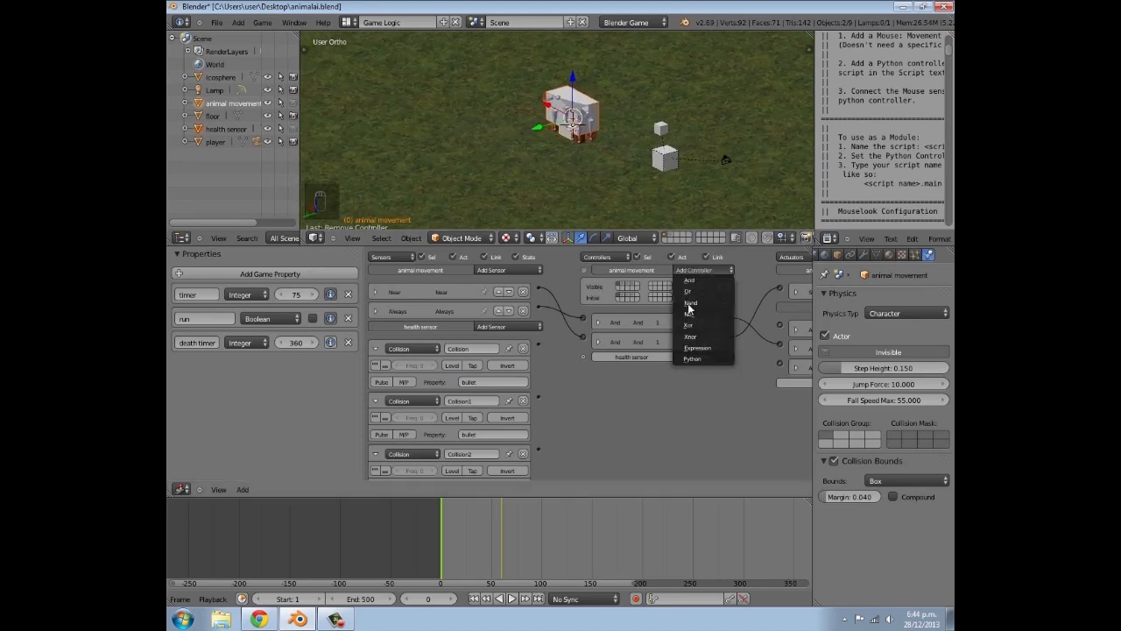
left_click(691, 281)
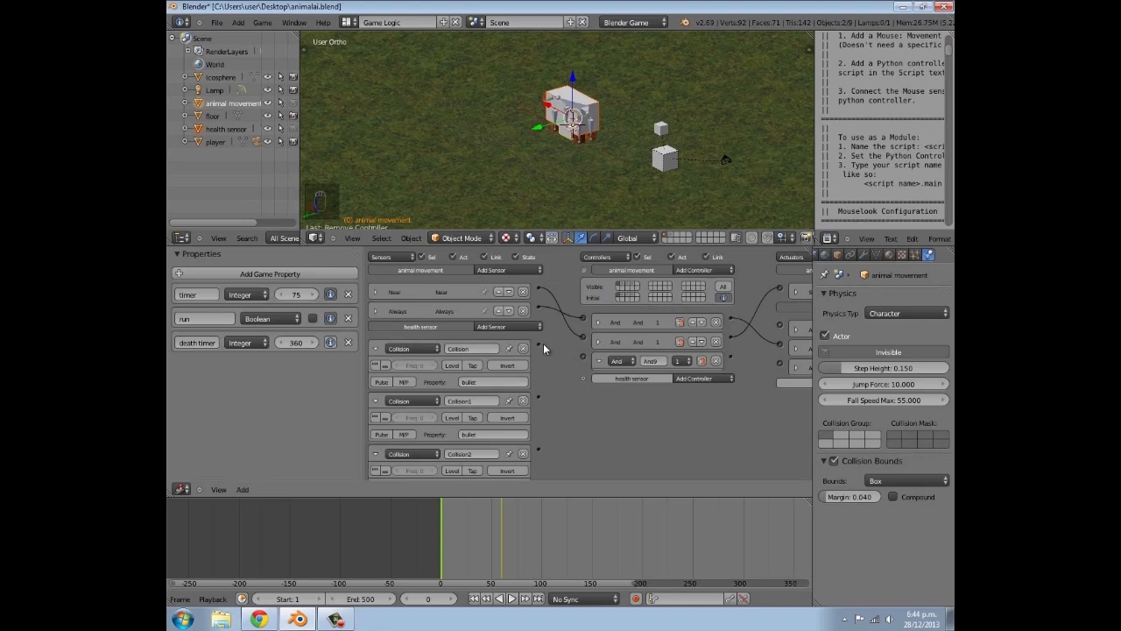
left_click_drag(575, 355, 583, 359)
Add a State actuator to animal movement, connect it to the new And controller, and add a Property actuator below it
scroll(723, 295, "right", 3, "ctrl")
left_click(779, 271)
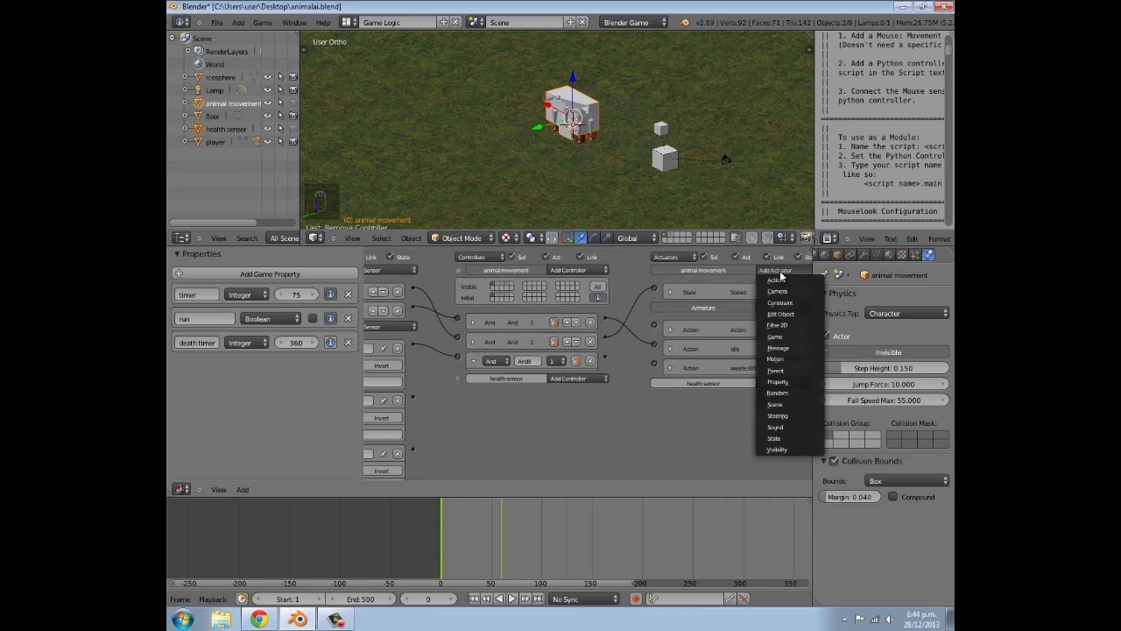
scroll(625, 346, "left", 1, "ctrl")
scroll(625, 346, "right", 1, "ctrl")
left_click(784, 272)
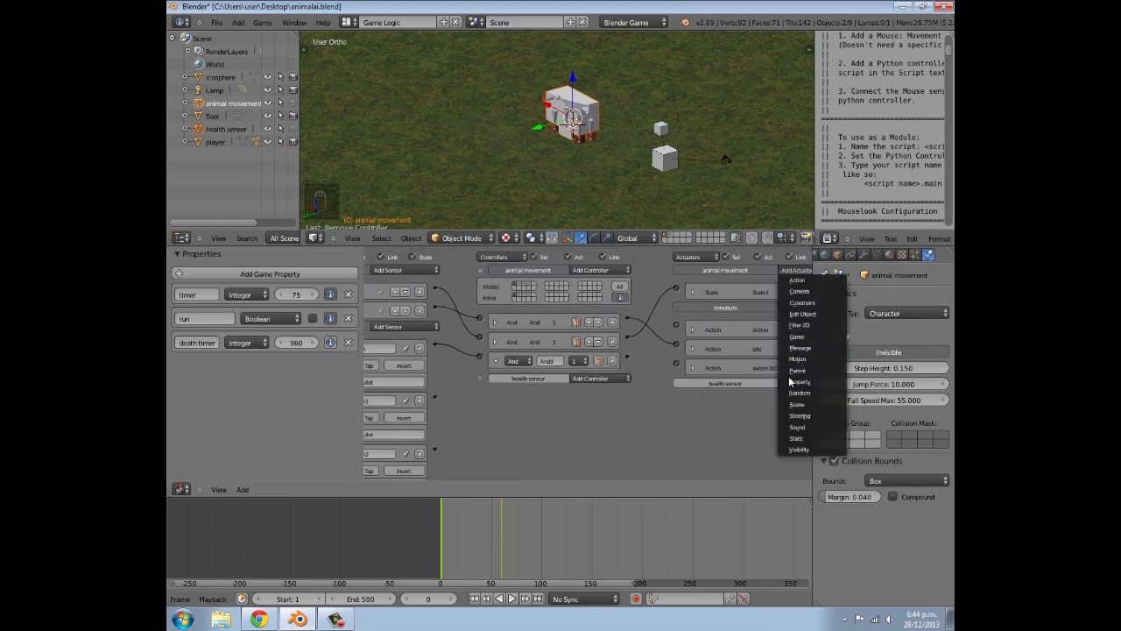
left_click(798, 438)
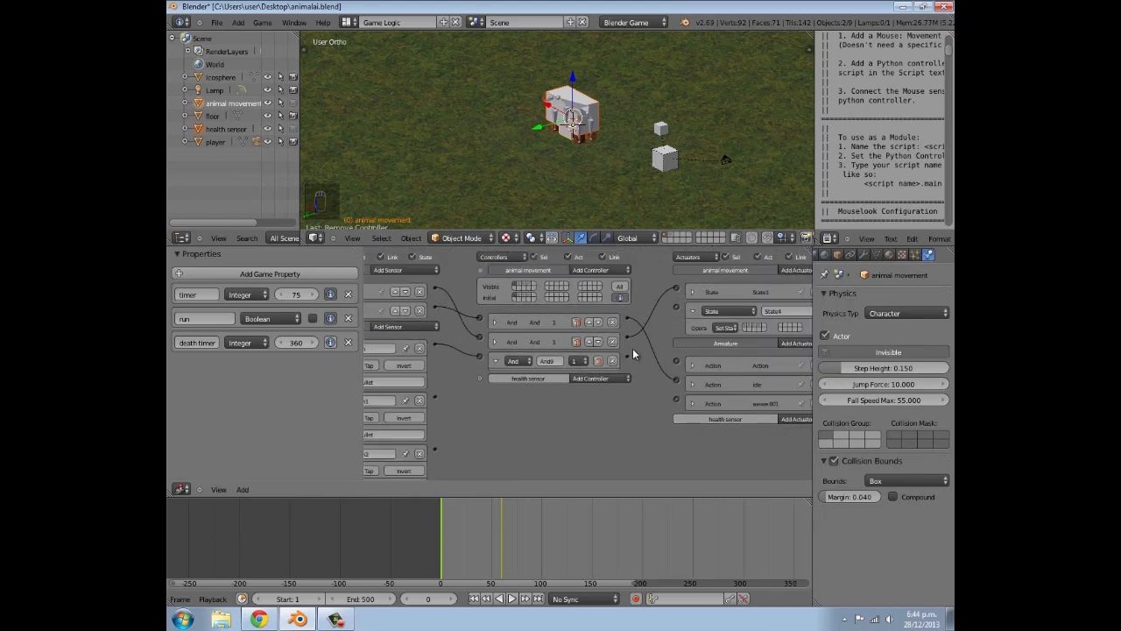
left_click_drag(677, 310, 675, 308)
scroll(756, 328, "right", 3, "ctrl")
left_click(757, 263)
left_click(764, 383)
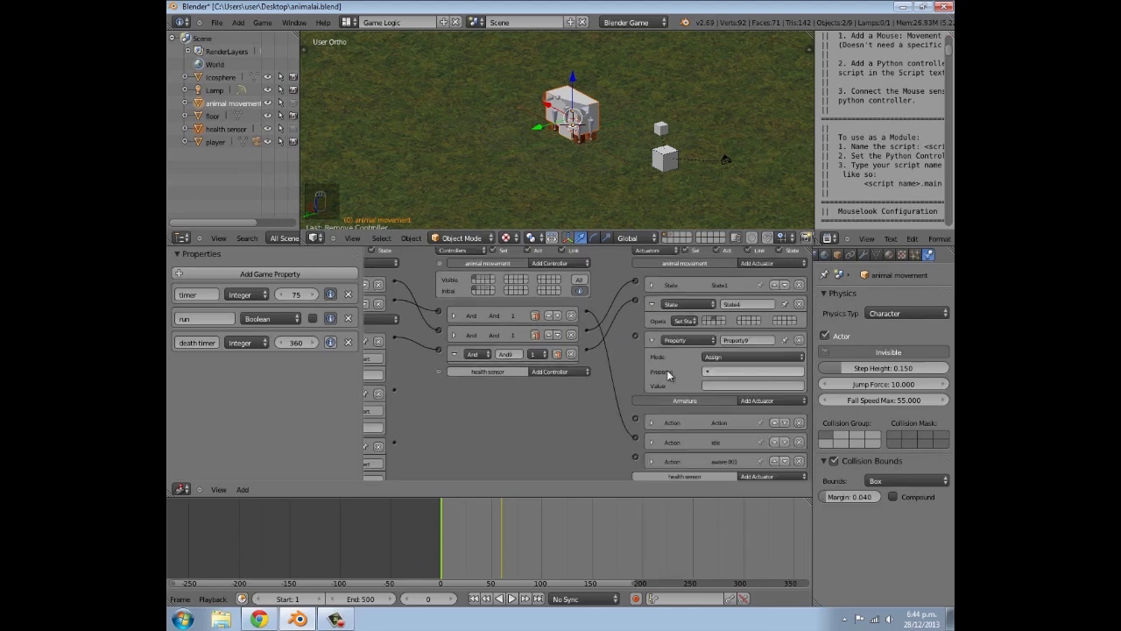
Add an Integer game property named health with a value of 100 to animal movement
left_click(214, 273)
left_click(191, 366)
type("health")
key("Return")
left_click(246, 366)
left_click(259, 352)
left_click(295, 362)
key("Return")
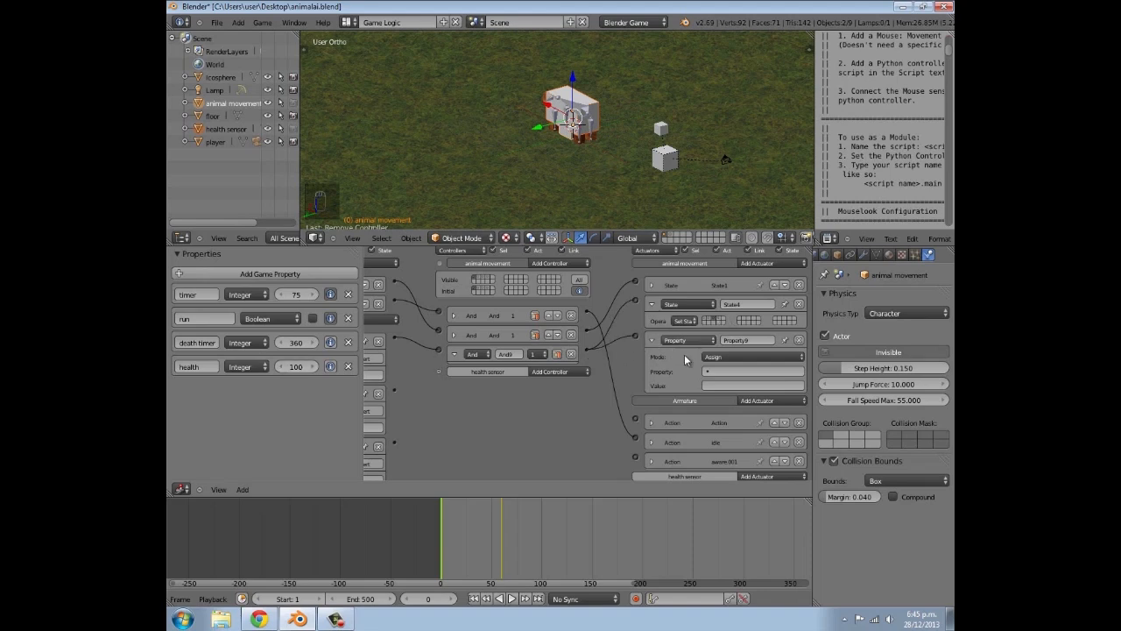
Configure the Property actuator to change the health property by -10, and collapse the actuator
left_click(736, 372)
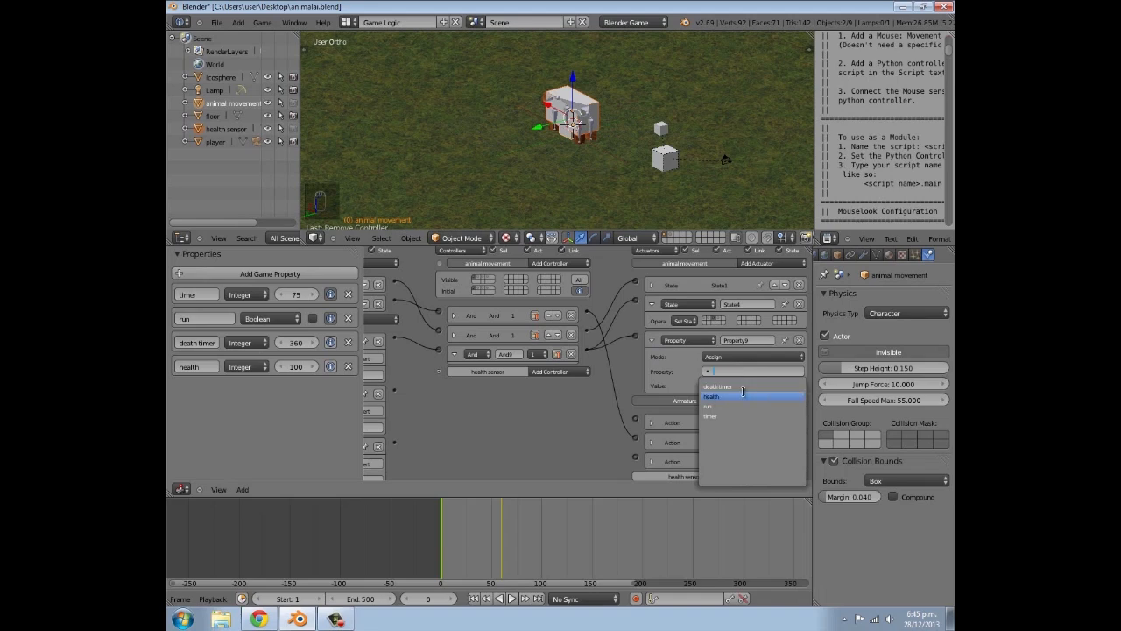
left_click(718, 396)
left_click(712, 356)
left_click(712, 339)
left_click(723, 383)
type("-10")
key("Return")
left_click(653, 341)
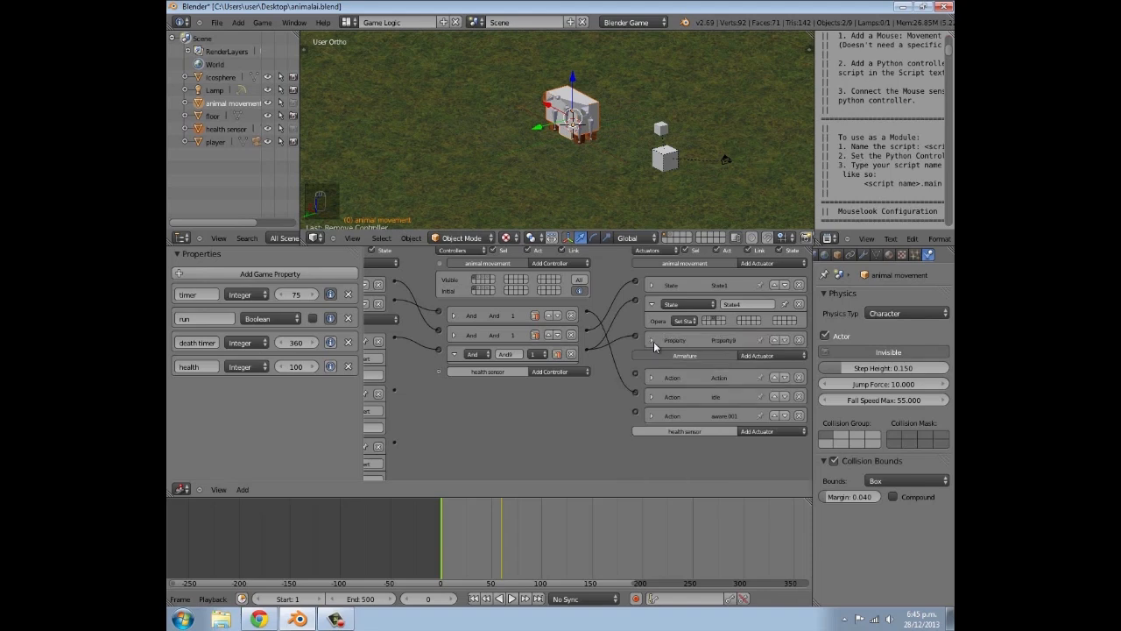
Collapse the expanded State actuator and the health sensor's first Collision sensor
left_click(654, 341)
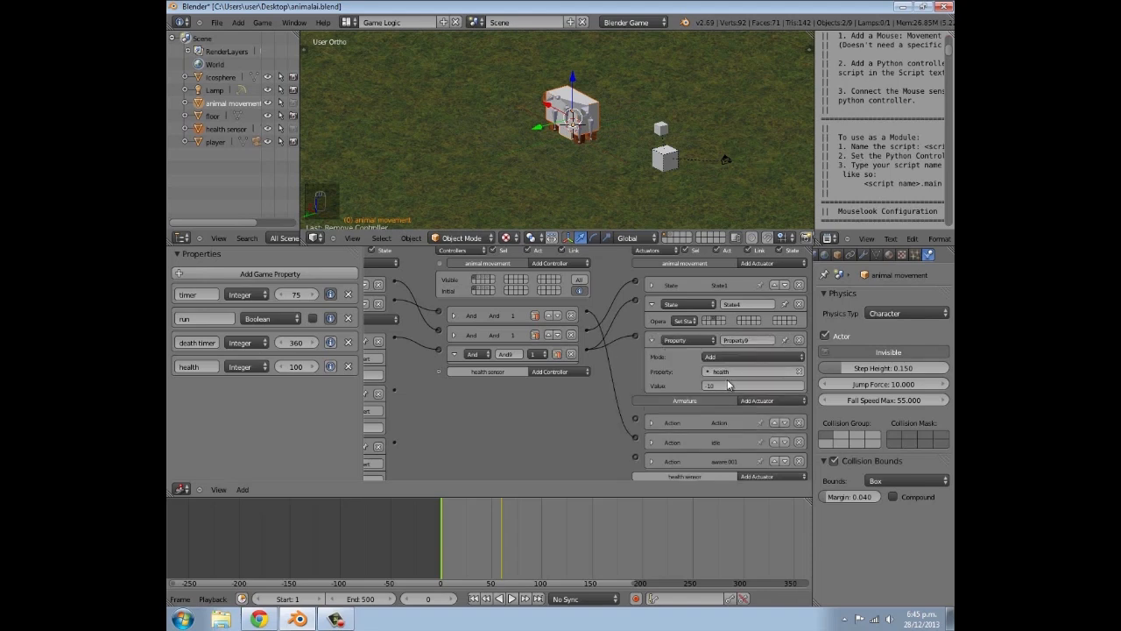
left_click(653, 341)
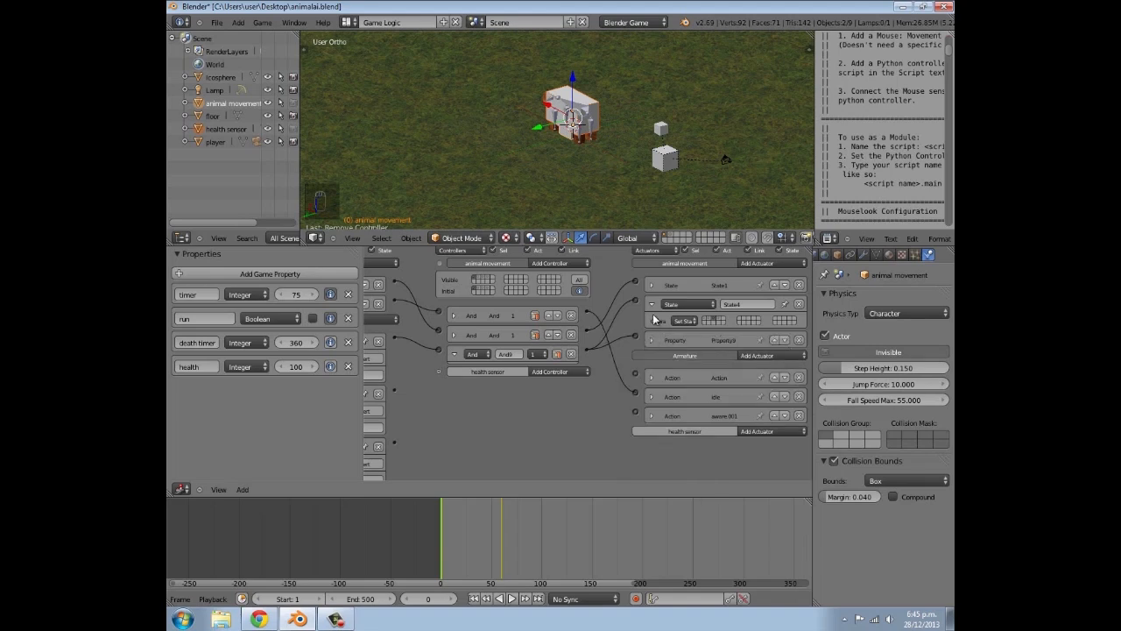
left_click(653, 305)
scroll(532, 369, "left", 3, "ctrl")
scroll(404, 341, "up", 2)
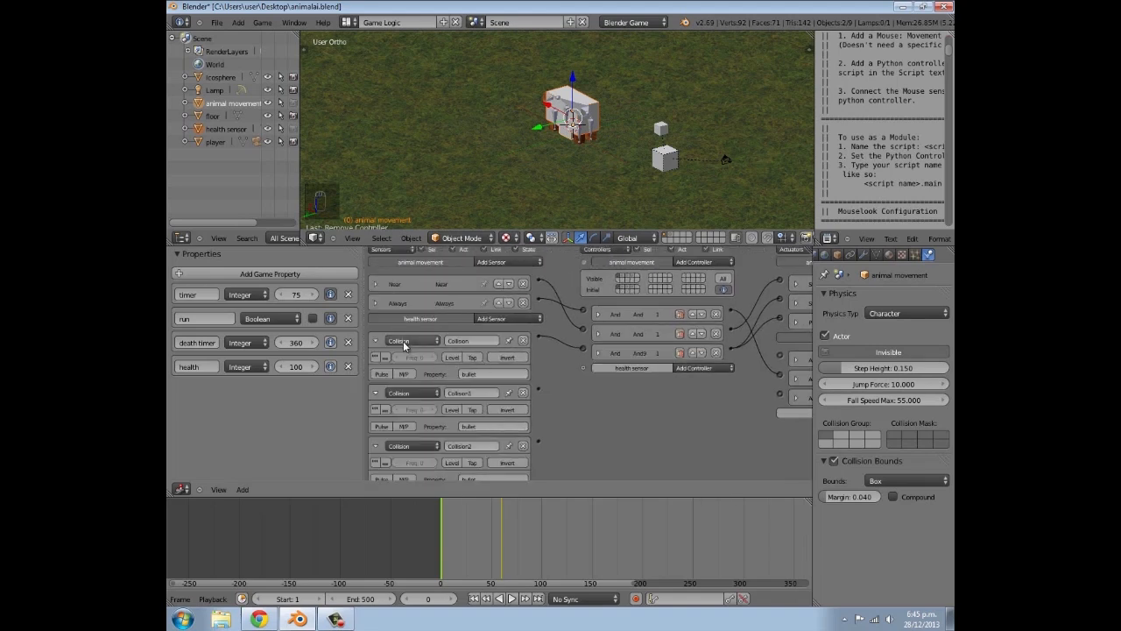
left_click(377, 342)
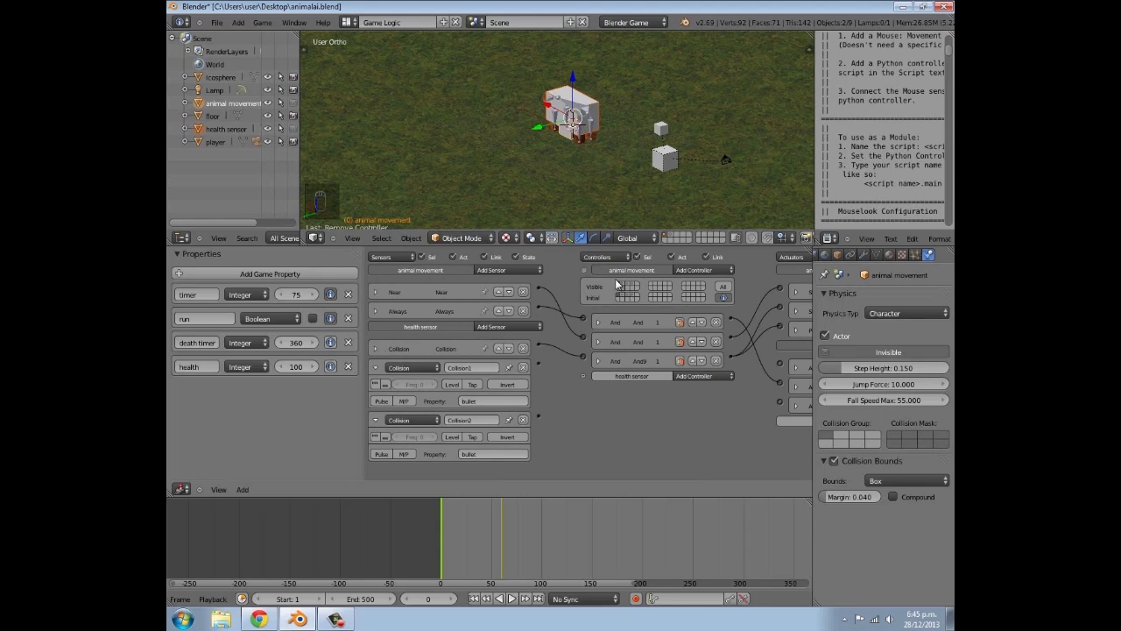
Show state 2 of animal movement, add an And controller there and connect the second Collision sensor to it
left_click(618, 286)
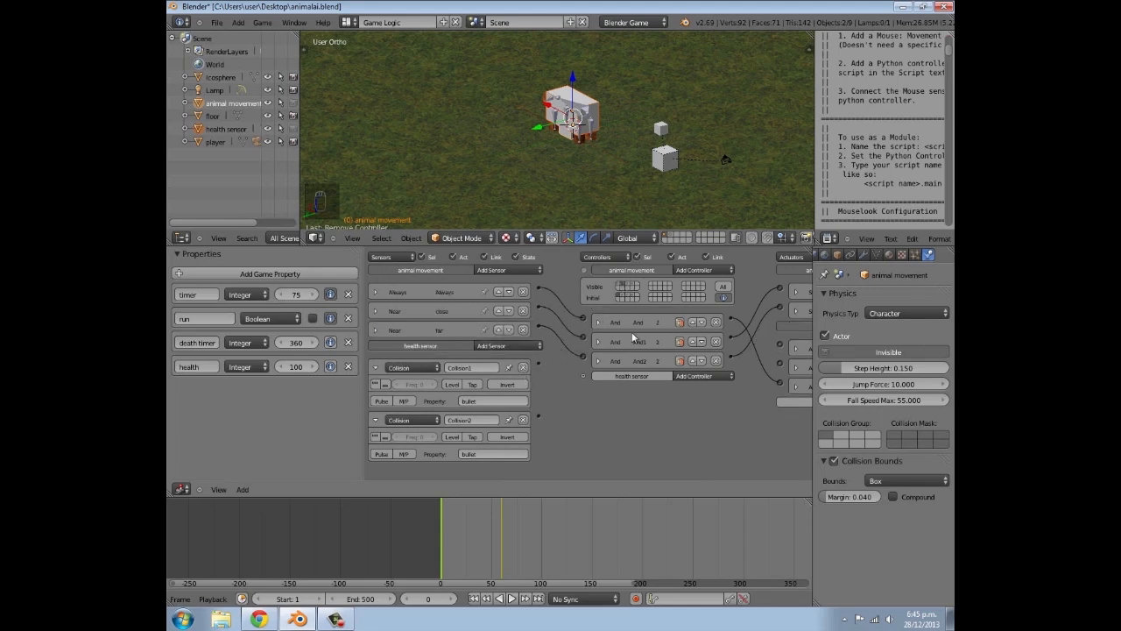
left_click(692, 270)
left_click(694, 284)
left_click_drag(538, 366, 596, 383)
scroll(611, 399, "down", 3, "ctrl")
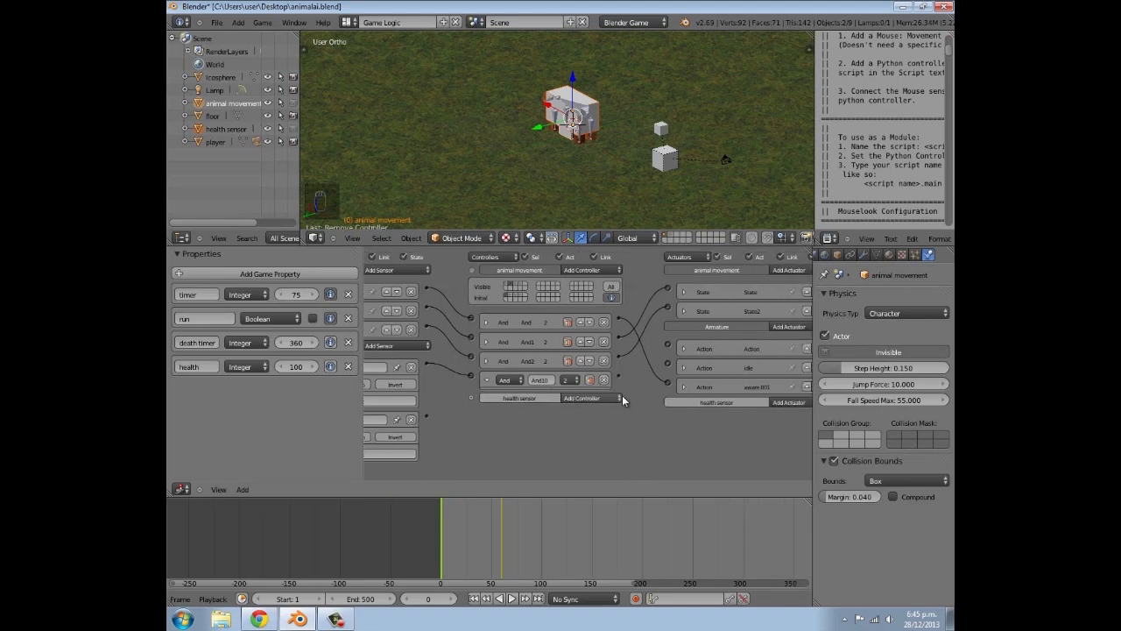
Connect the new state 2 And controller to the first State actuator and to a new Property actuator
left_click(683, 312)
left_click(683, 312)
left_click(684, 292)
left_click(684, 292)
left_click_drag(621, 379, 668, 291)
left_click(773, 272)
left_click(793, 382)
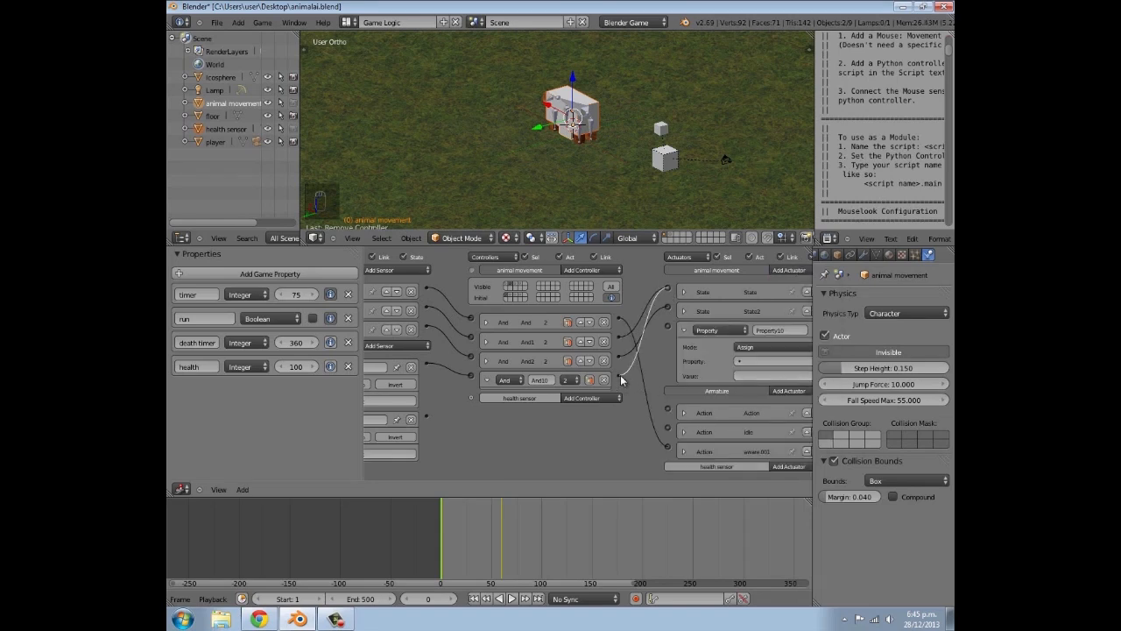
Target the health property in the state 2 Property actuator and enter a value of 10
left_click(770, 361)
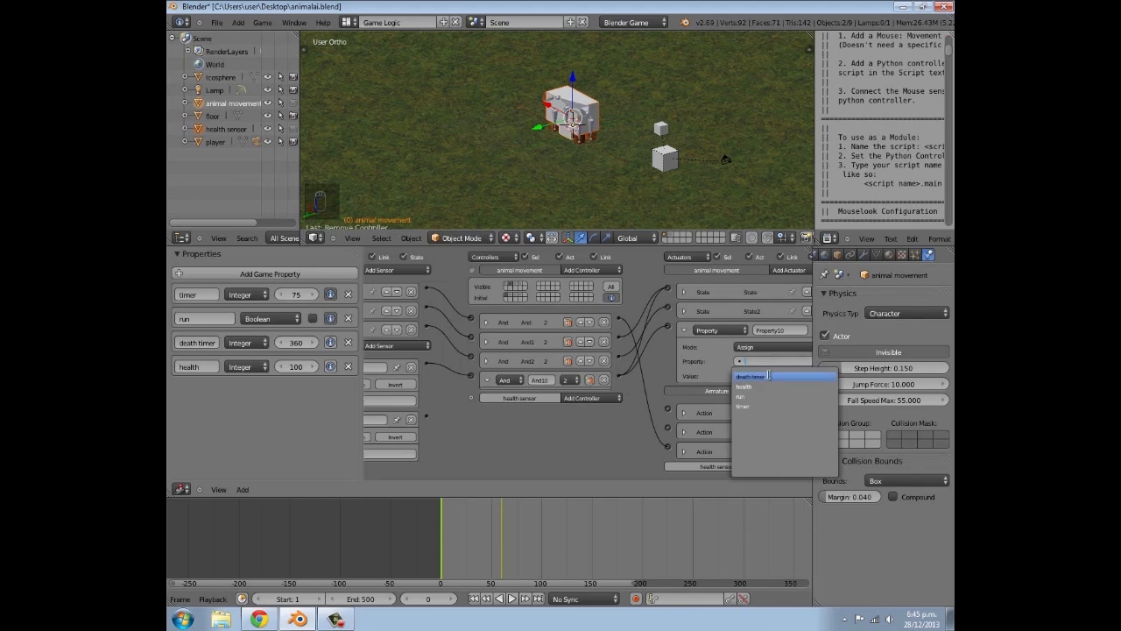
left_click(768, 386)
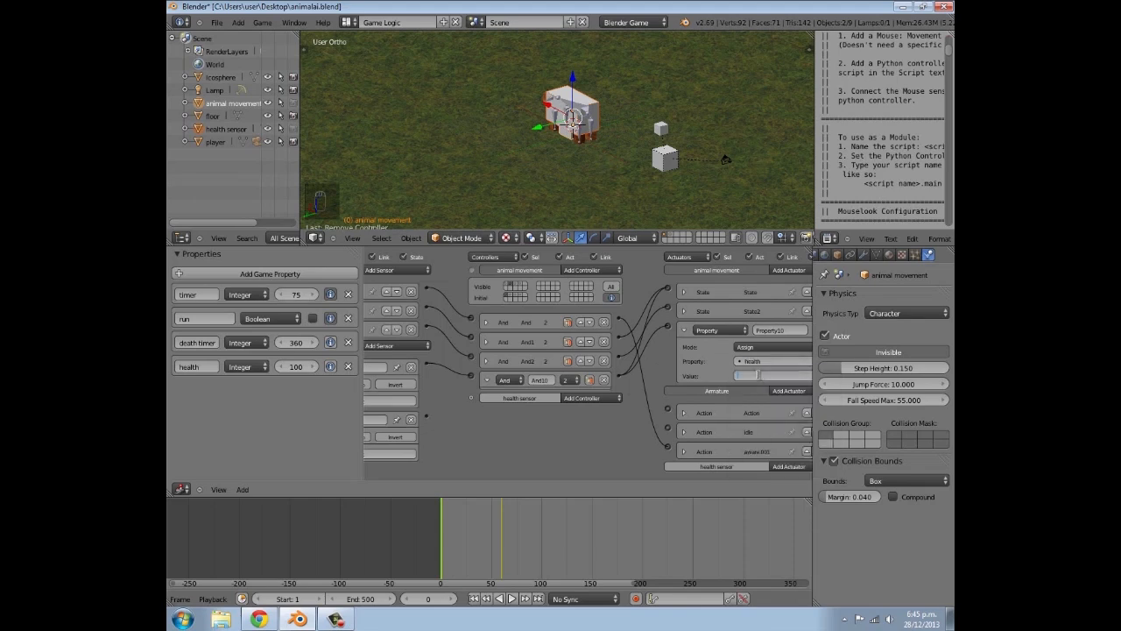
type("10")
key("Return")
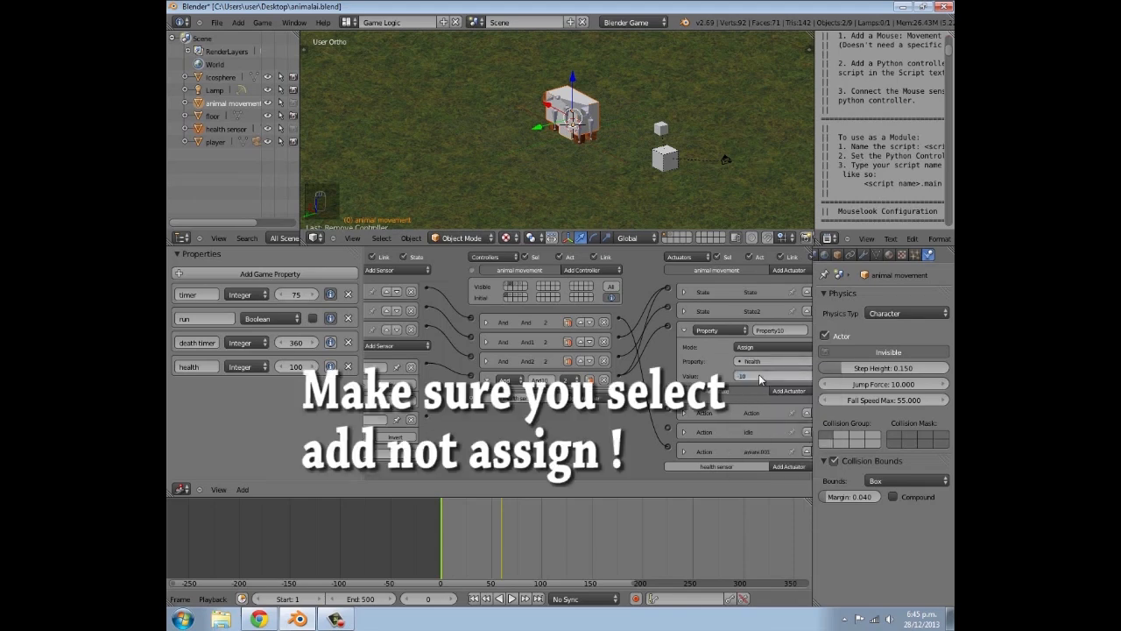
Collapse the state 2 Property actuator, its And controller and the second Collision sensor
left_click(685, 330)
middle_click_drag(585, 379, 660, 380)
left_click(560, 380)
middle_click_drag(476, 395, 515, 396)
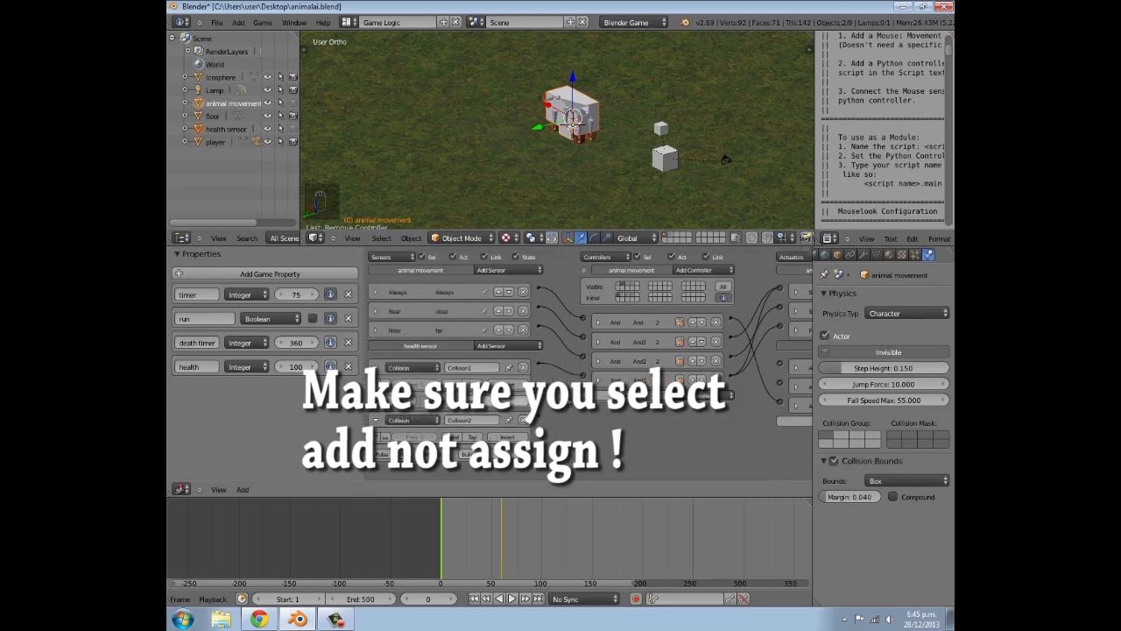
left_click(375, 370)
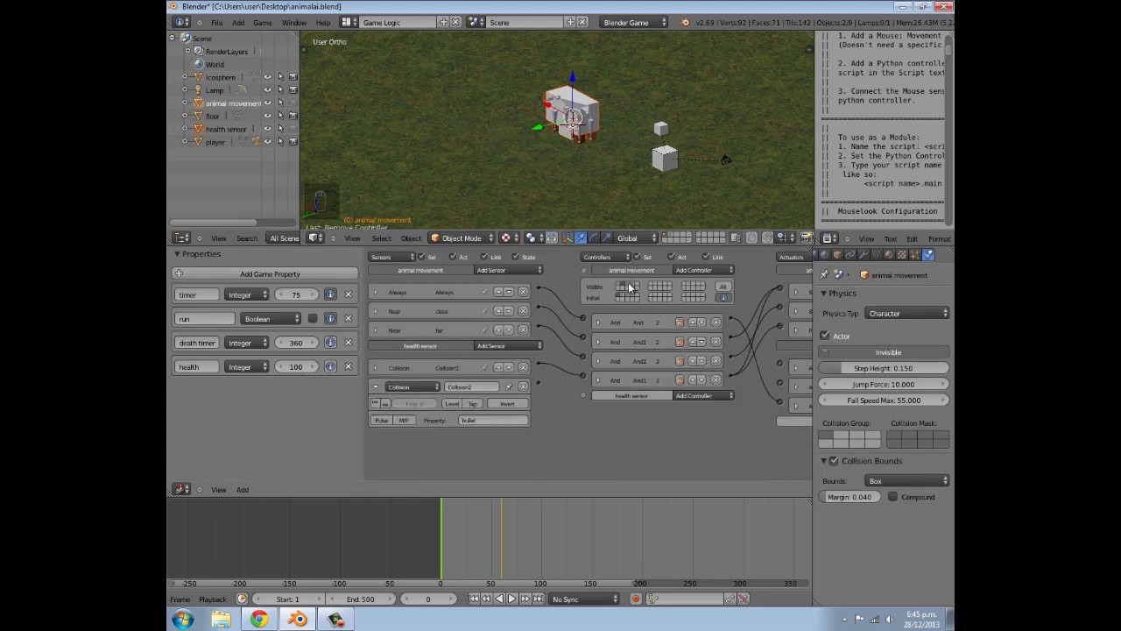
Show state 3 of animal movement and add a Property actuator there
left_click(628, 284)
middle_click_drag(588, 377, 443, 378)
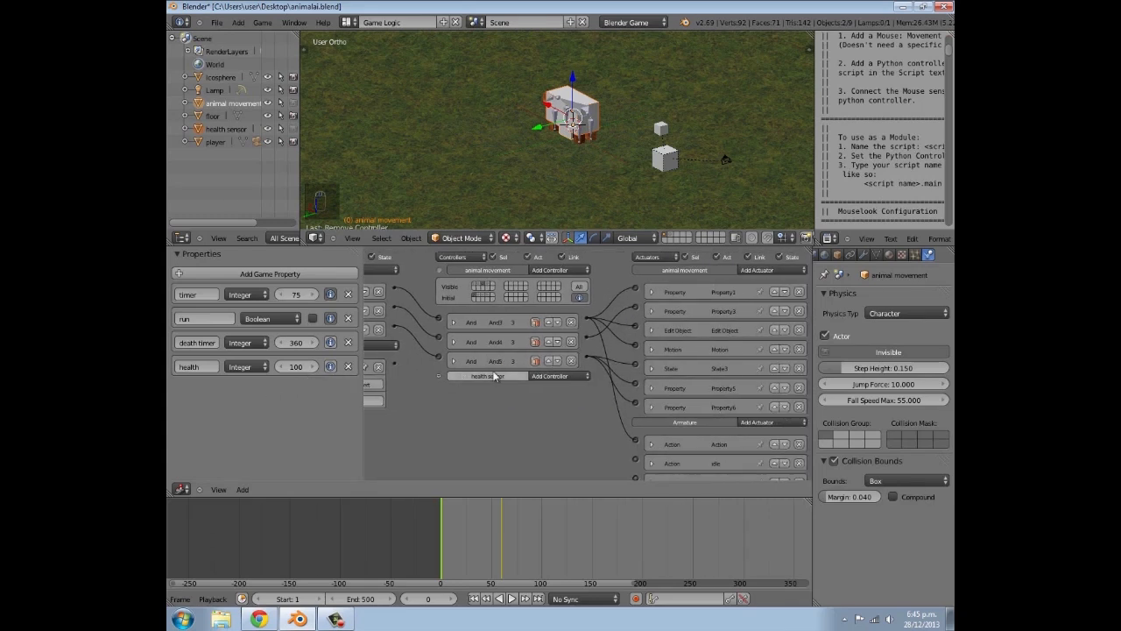
left_click(752, 269)
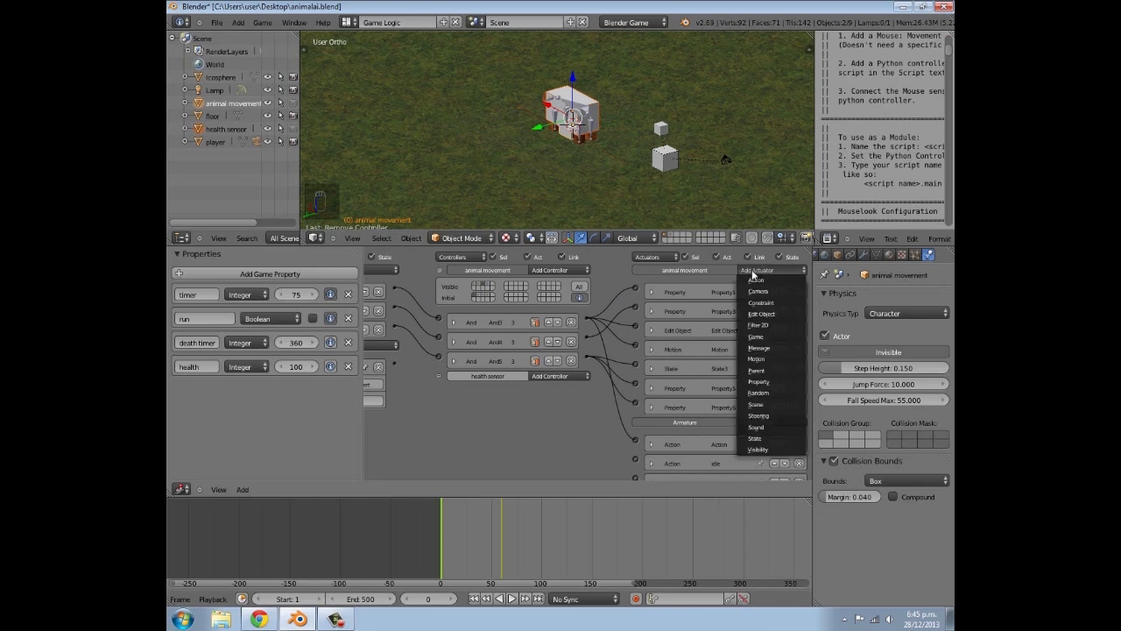
left_click(765, 382)
scroll(519, 389, "down", 2)
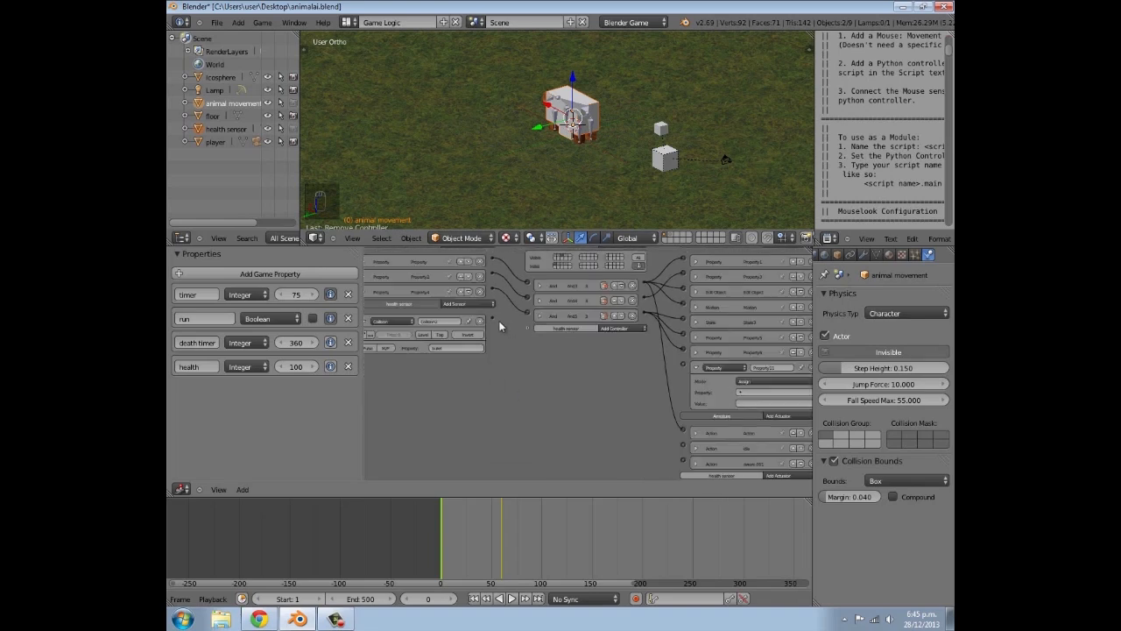
left_click_drag(492, 318, 683, 364)
middle_click_drag(607, 261, 604, 282)
Add an And controller in state 3 and use it to connect the third Collision sensor to the new Property actuator
left_click(613, 266)
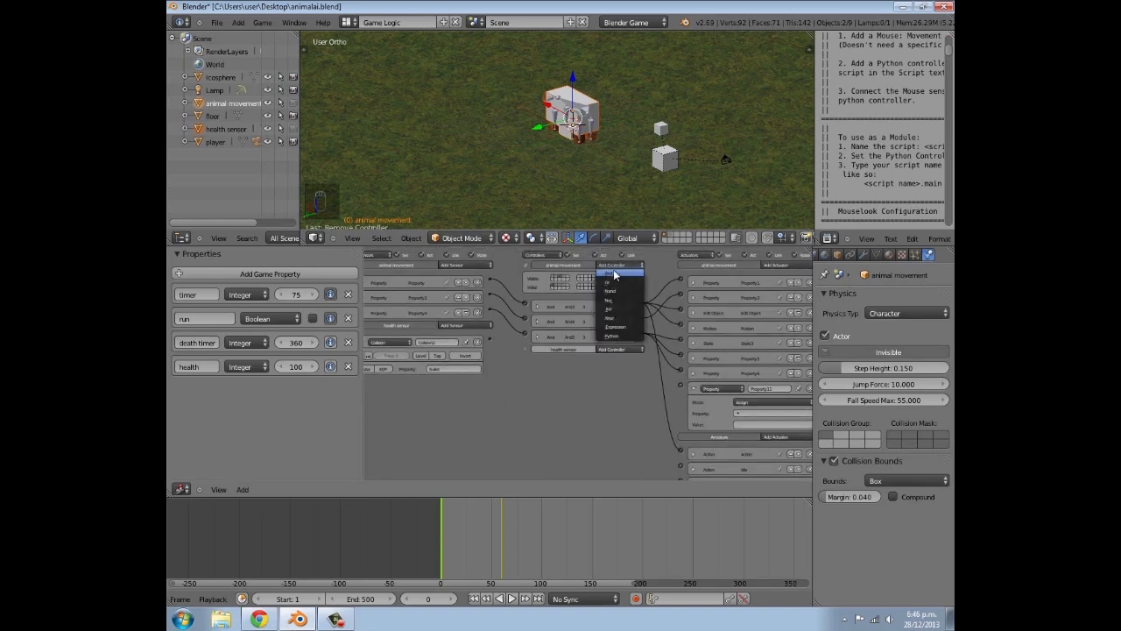
left_click(614, 274)
left_click_drag(530, 351, 527, 348)
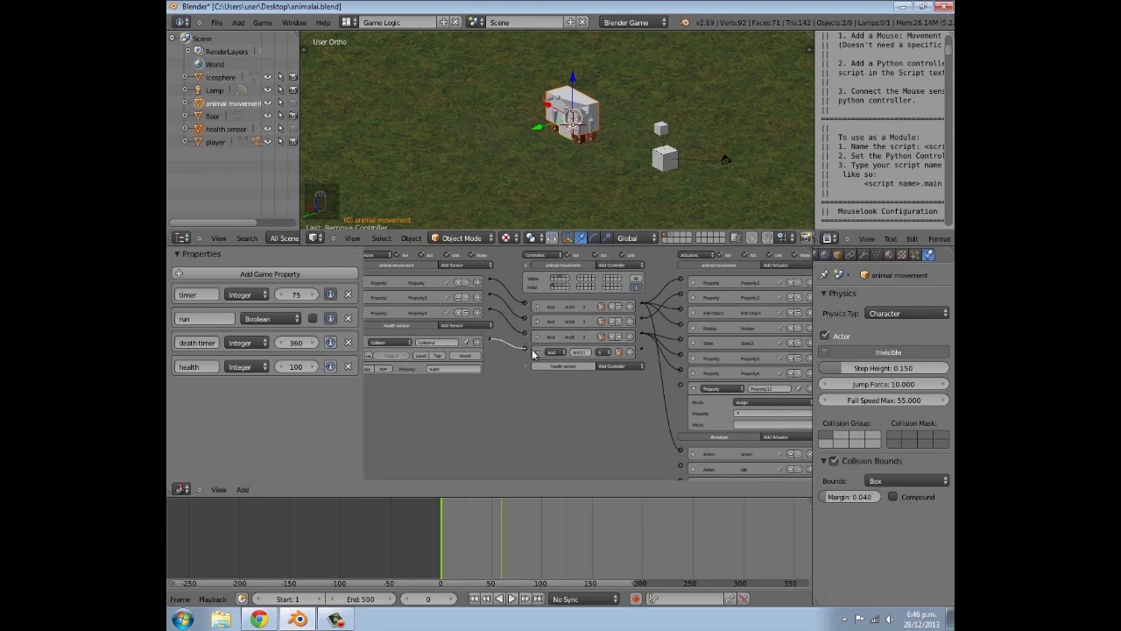
middle_click_drag(641, 359, 632, 355)
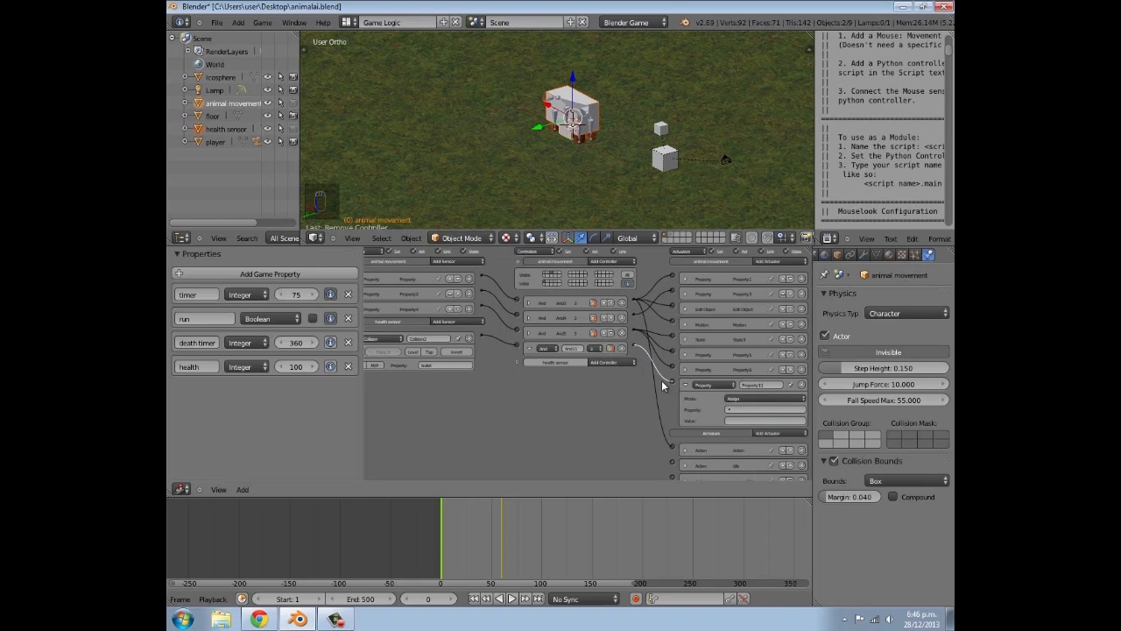
middle_click_drag(575, 421, 624, 396)
scroll(525, 400, "up", 3)
Configure the state 3 Property actuator to change the health property by -10
left_click(752, 410)
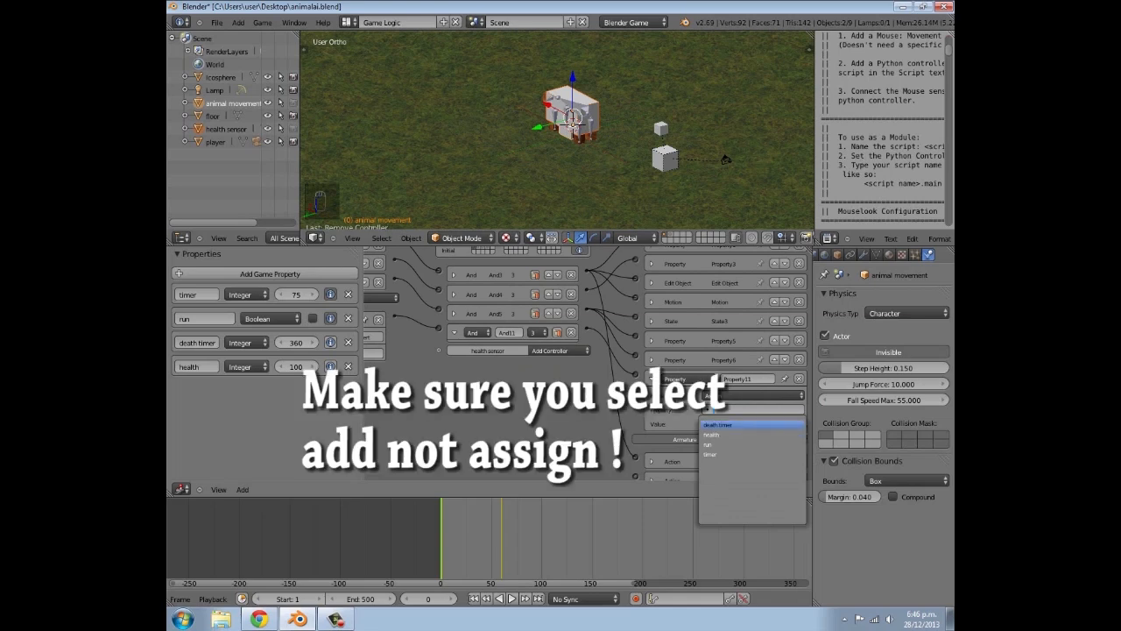
left_click(733, 411)
left_click(738, 435)
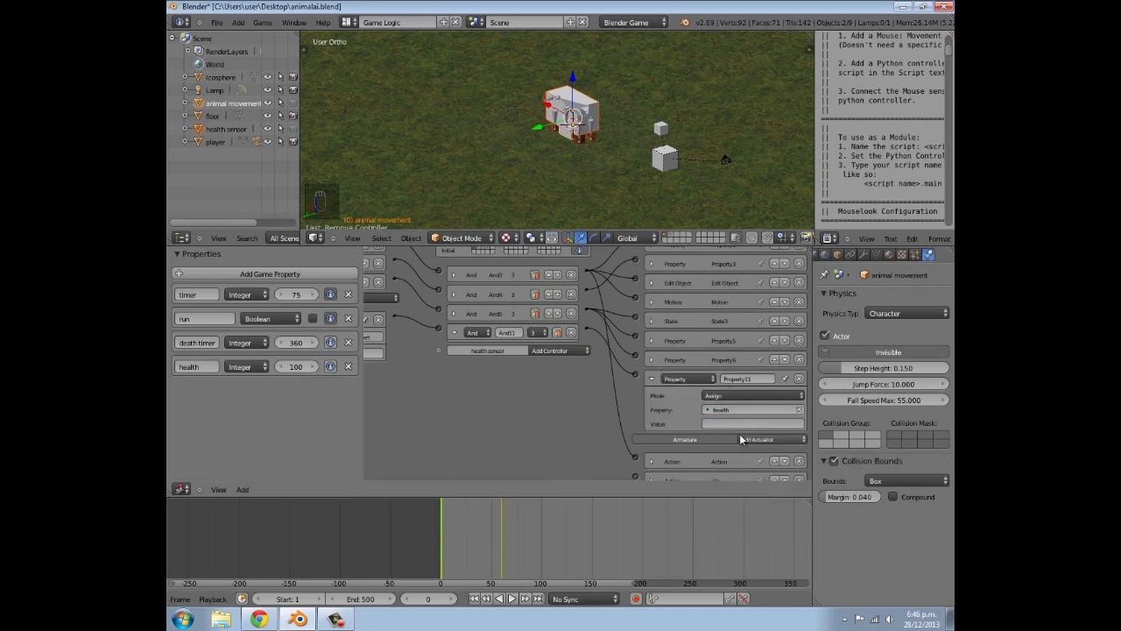
left_click(731, 395)
left_click(714, 372)
left_click(718, 422)
type("-10")
key("Return")
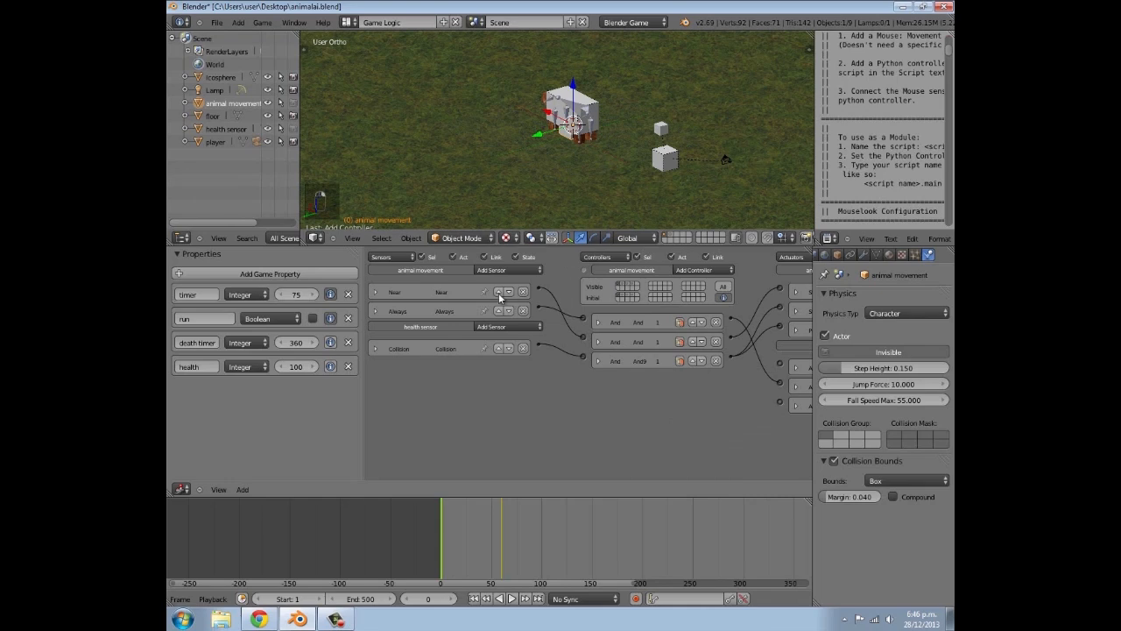
Add a Property sensor to animal movement in state 1 that checks whether health equals 0
left_click(493, 270)
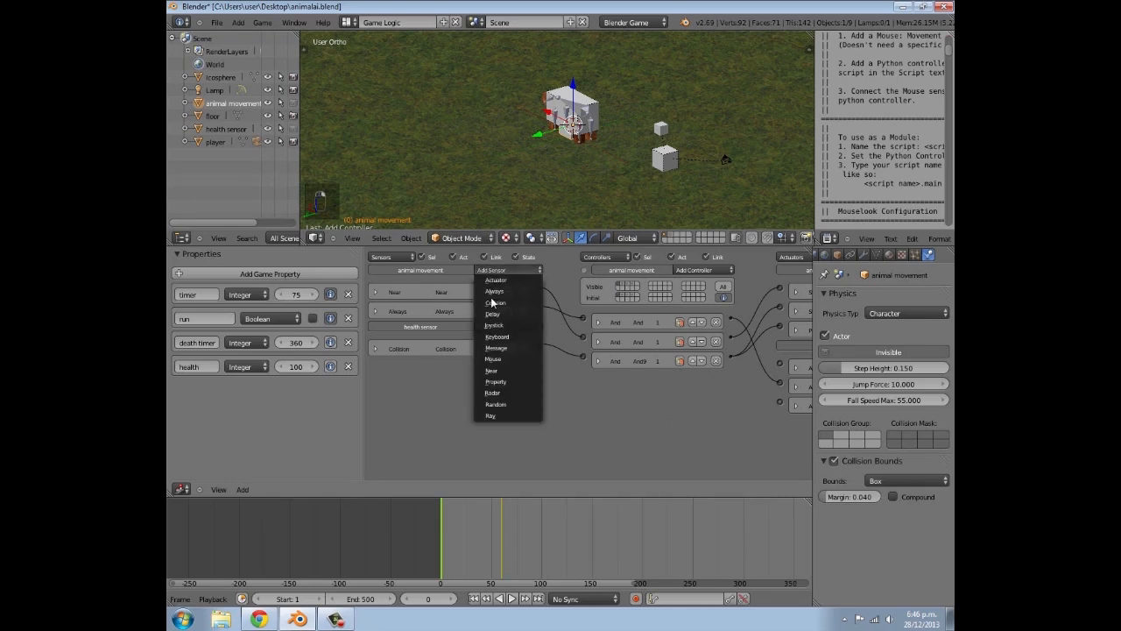
left_click(496, 382)
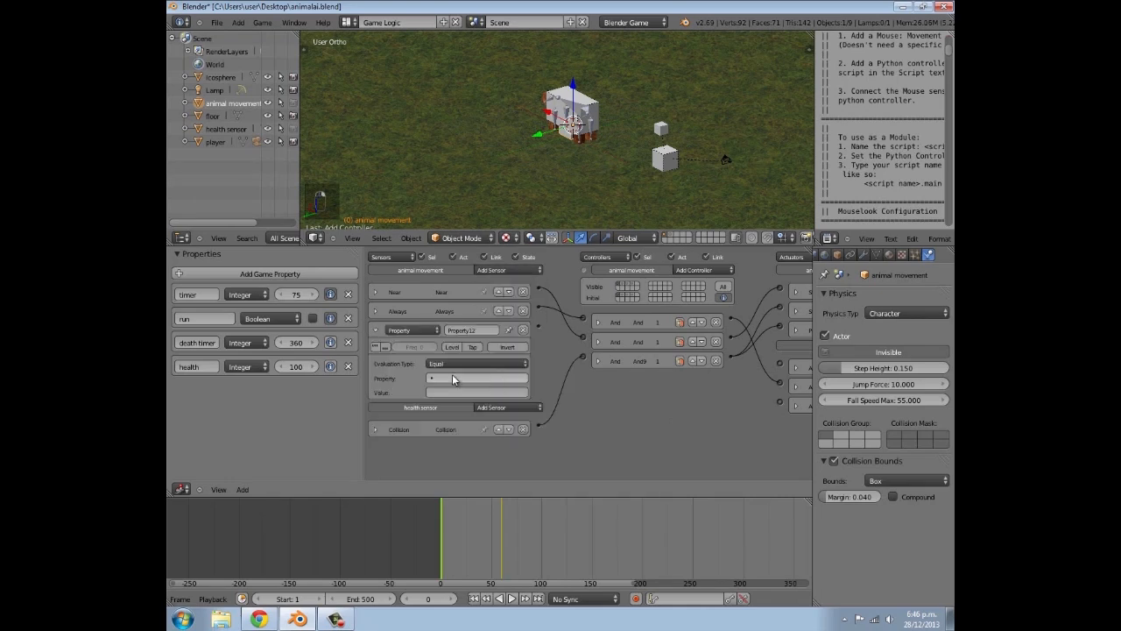
left_click(457, 379)
left_click(459, 403)
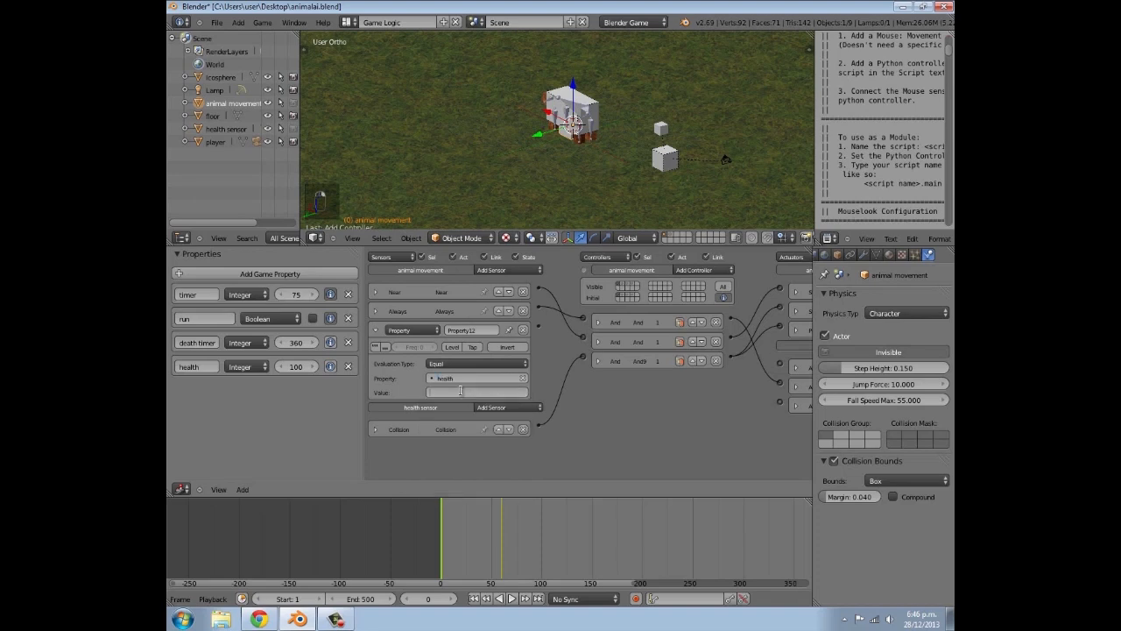
type("0")
key("Return")
Add a State actuator to animal movement and link the health Property sensor to it through a new And controller
middle_click_drag(640, 372, 521, 380)
left_click(778, 273)
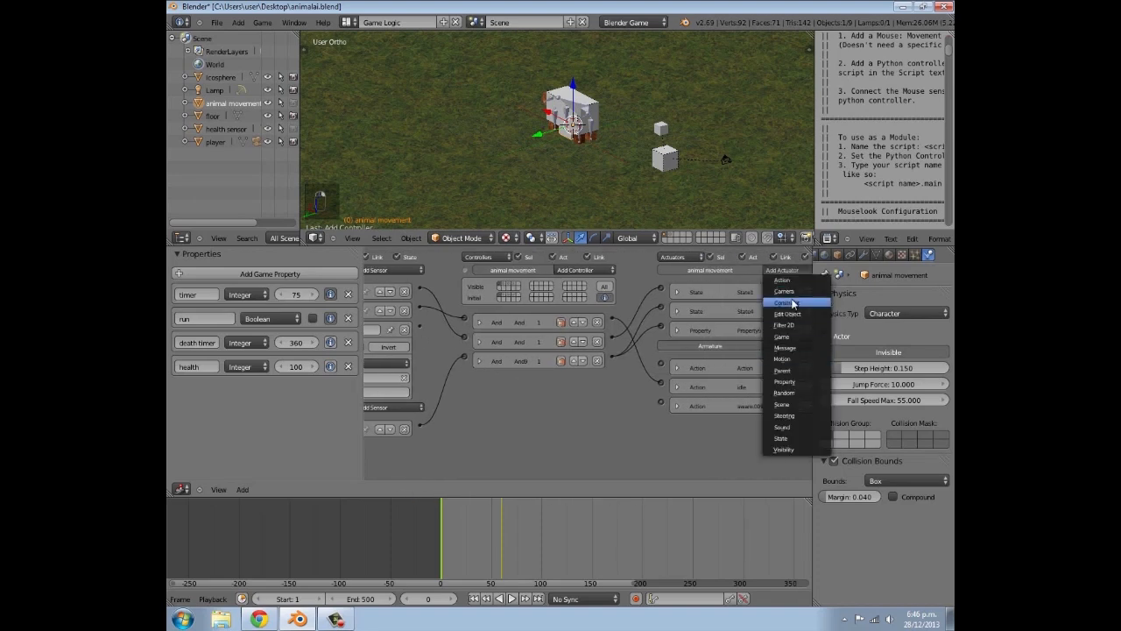
left_click(786, 438)
middle_click_drag(736, 369, 758, 369)
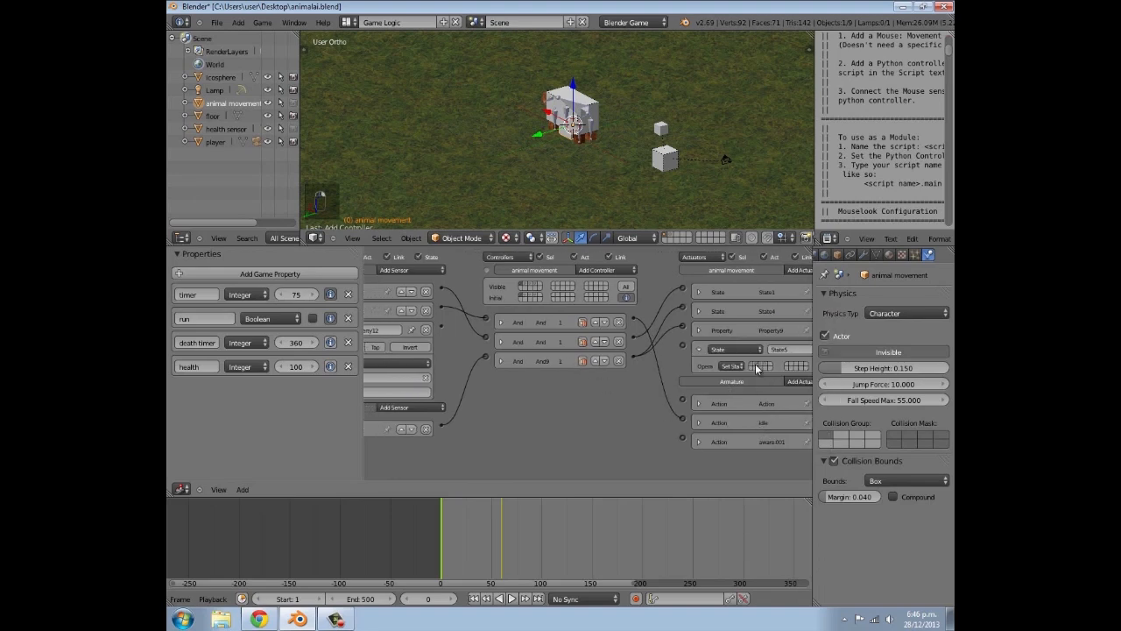
left_click(607, 269)
left_click(592, 281)
left_click_drag(444, 327, 485, 375)
left_click_drag(673, 356, 685, 345)
middle_click_drag(718, 167, 614, 165)
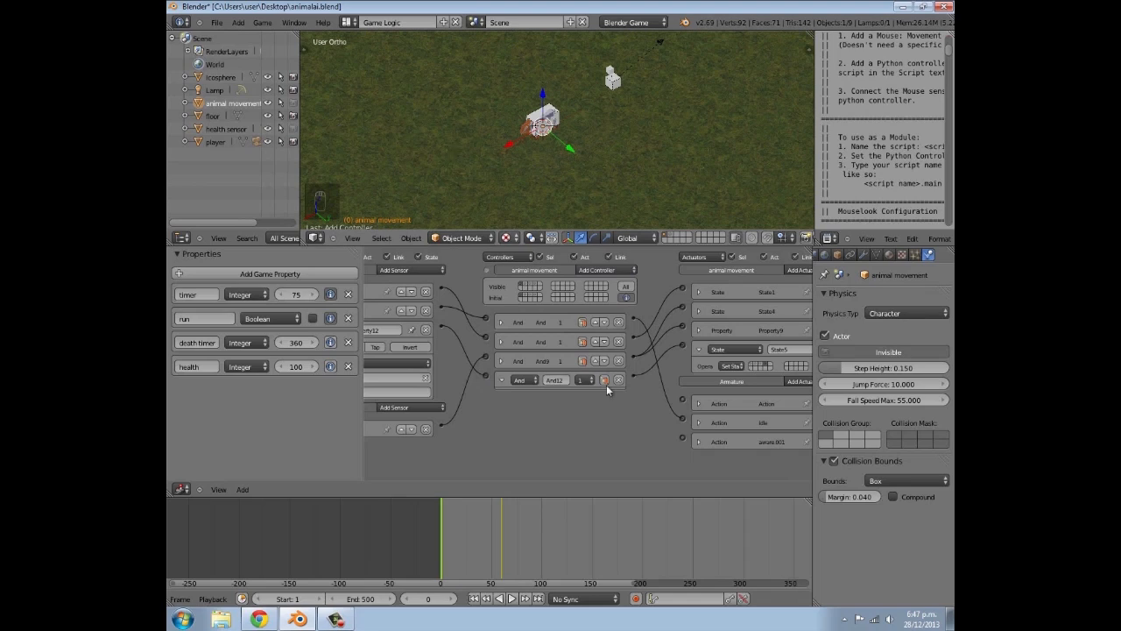
Collapse the new State actuator, its And controller and the health Property sensor
left_click(699, 350)
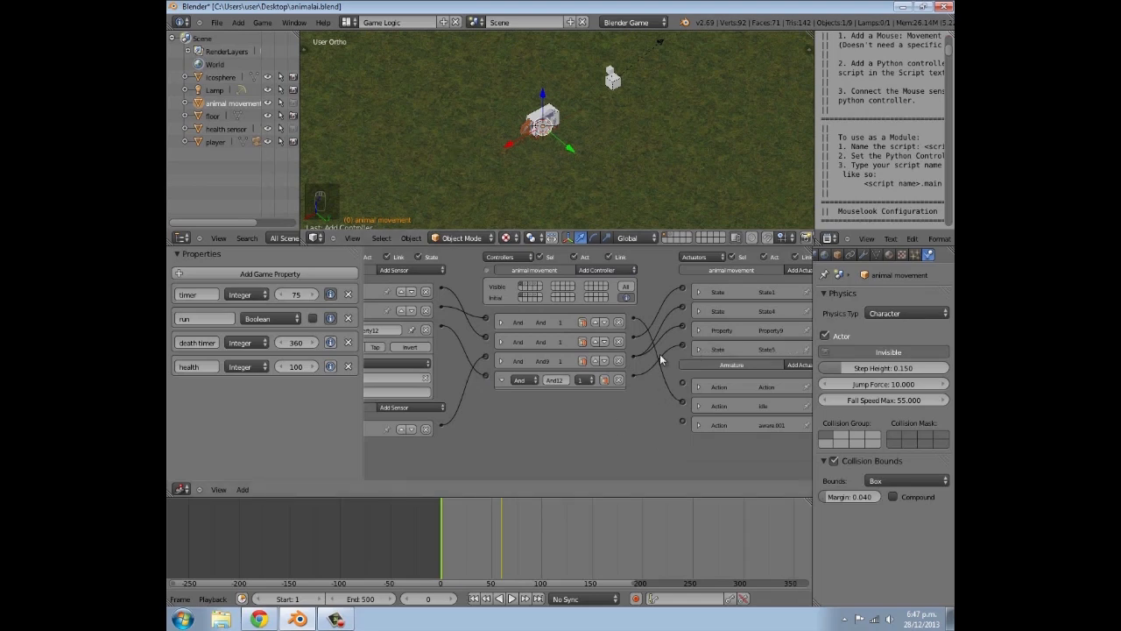
scroll(597, 402, "up", 3, "ctrl")
left_click(583, 383)
scroll(424, 357, "up", 1, "ctrl")
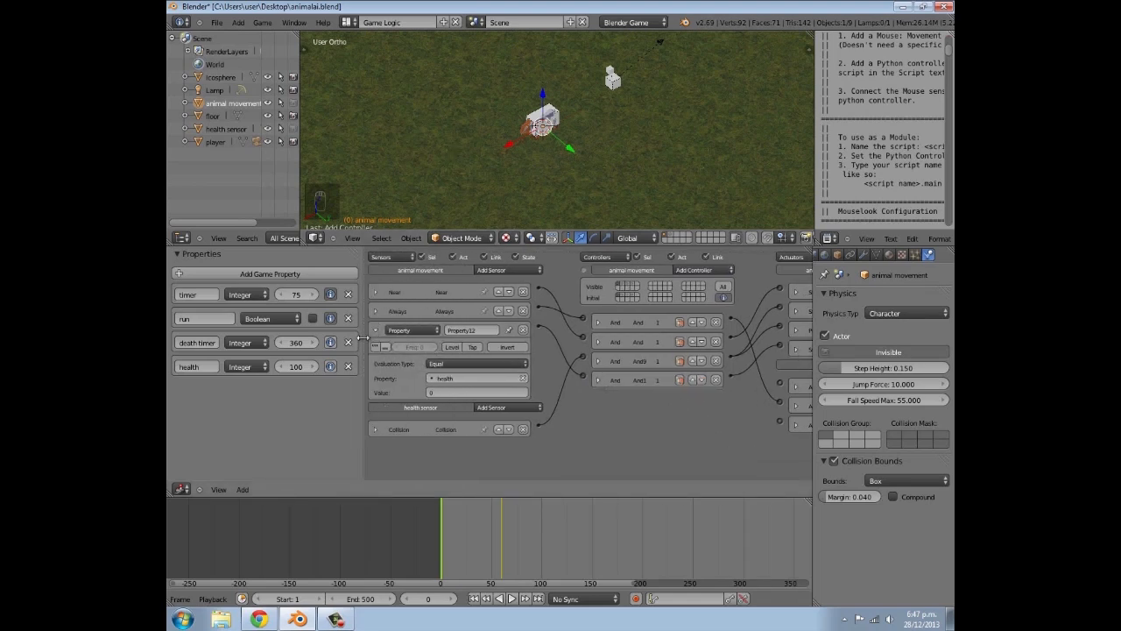
left_click(376, 331)
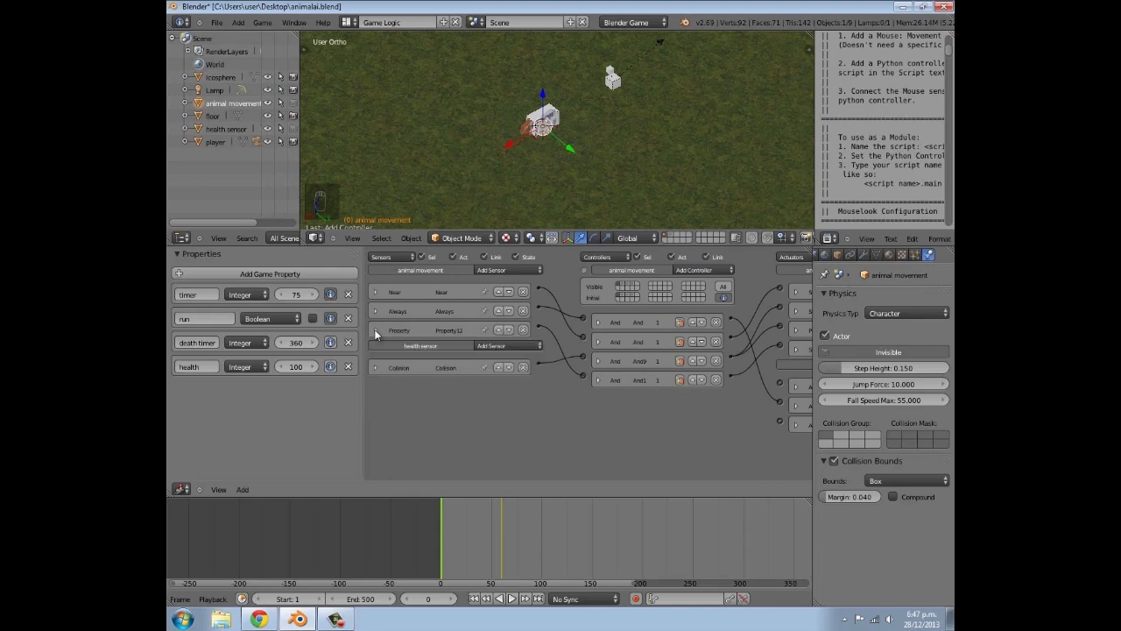
left_click(376, 330)
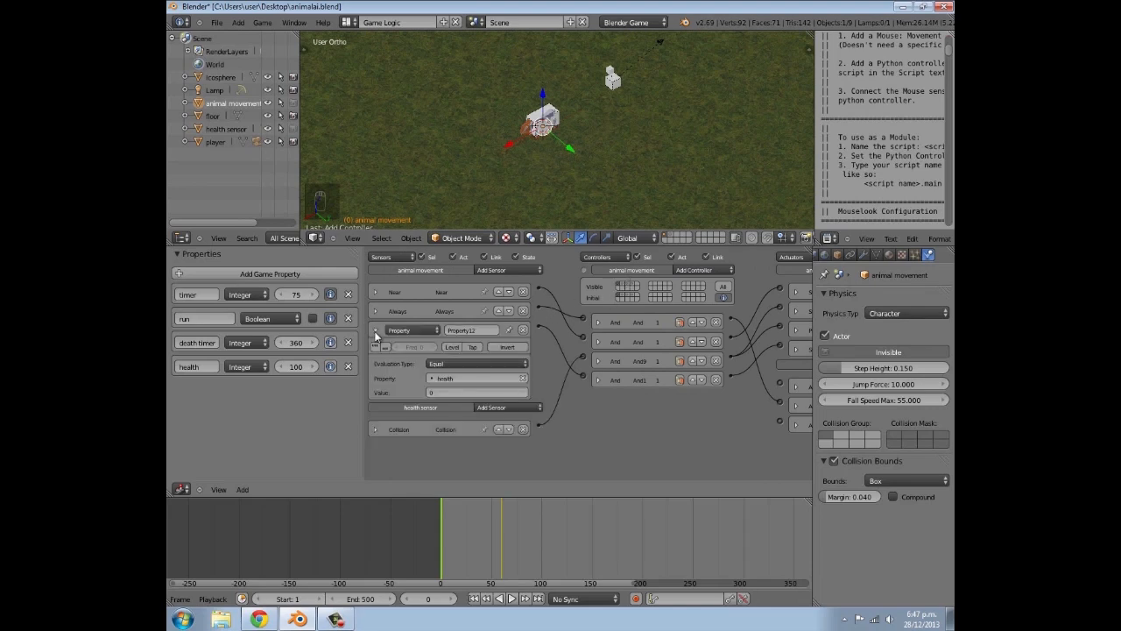
left_click(376, 330)
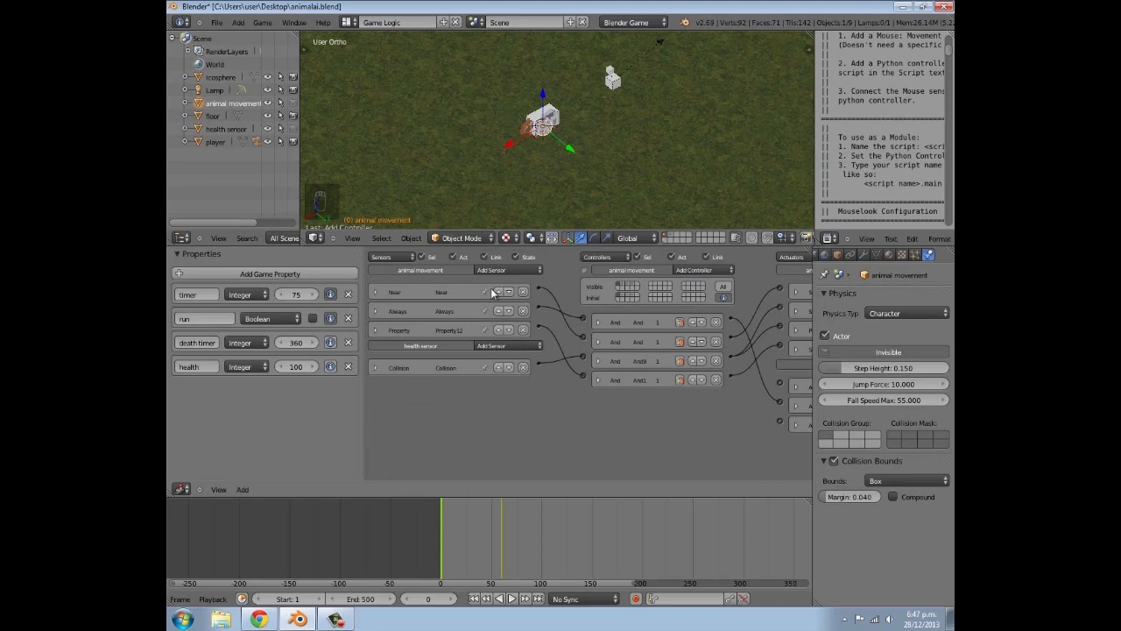
Add a second Property sensor to animal movement and delete the And controller linked to the health Property sensor
left_click(492, 271)
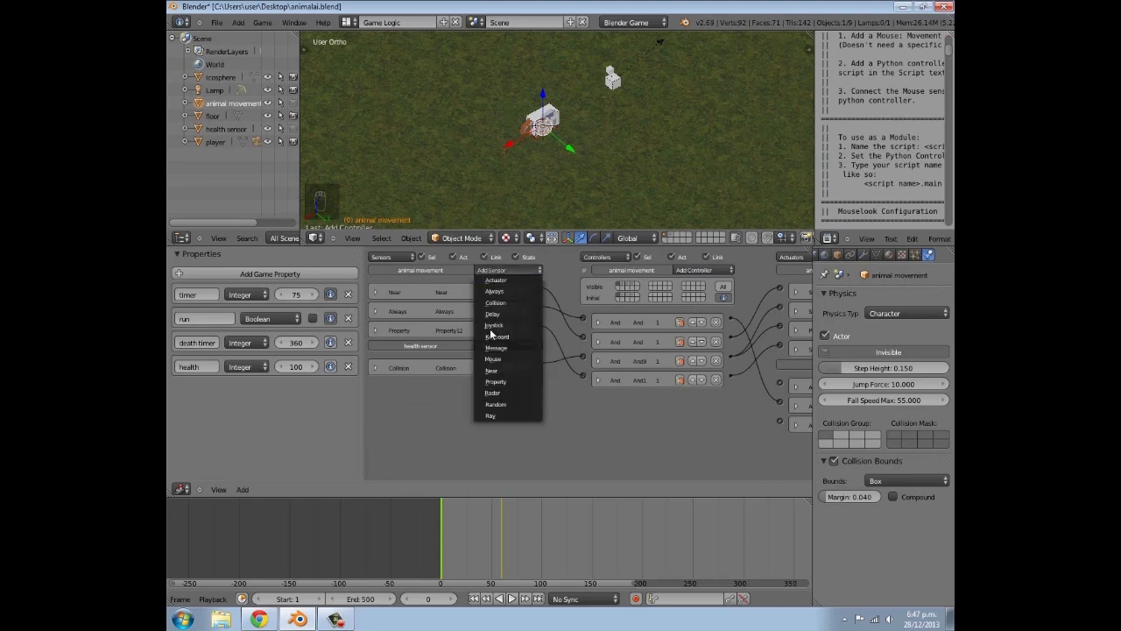
left_click(507, 387)
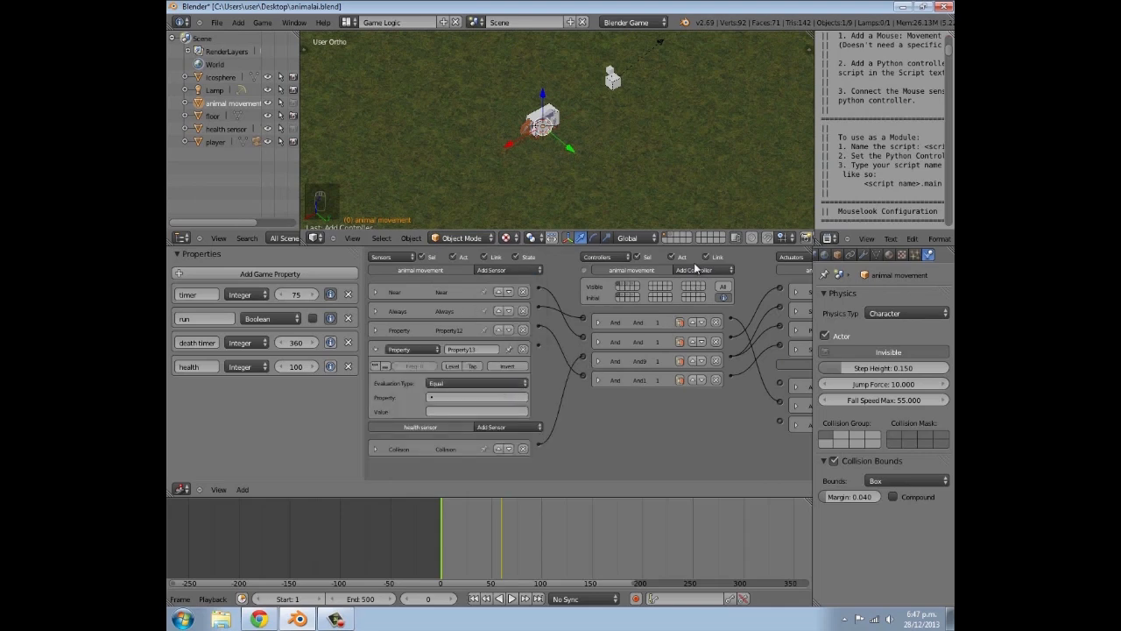
left_click(717, 381)
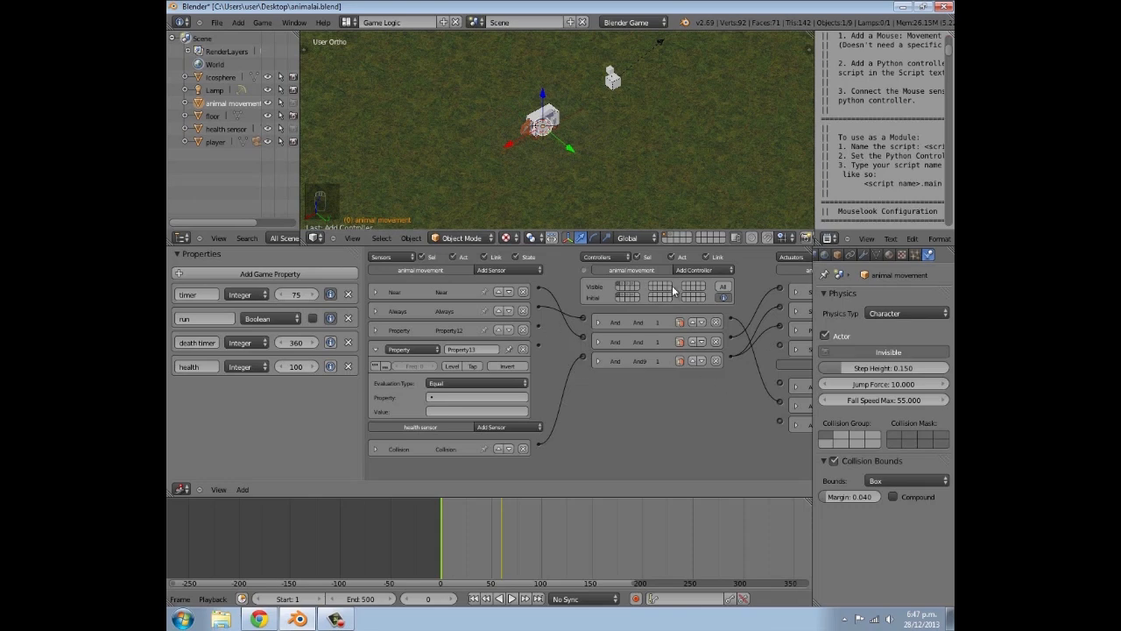
Add an Or controller to animal movement in state 1 and link both Property sensors to it
left_click(694, 270)
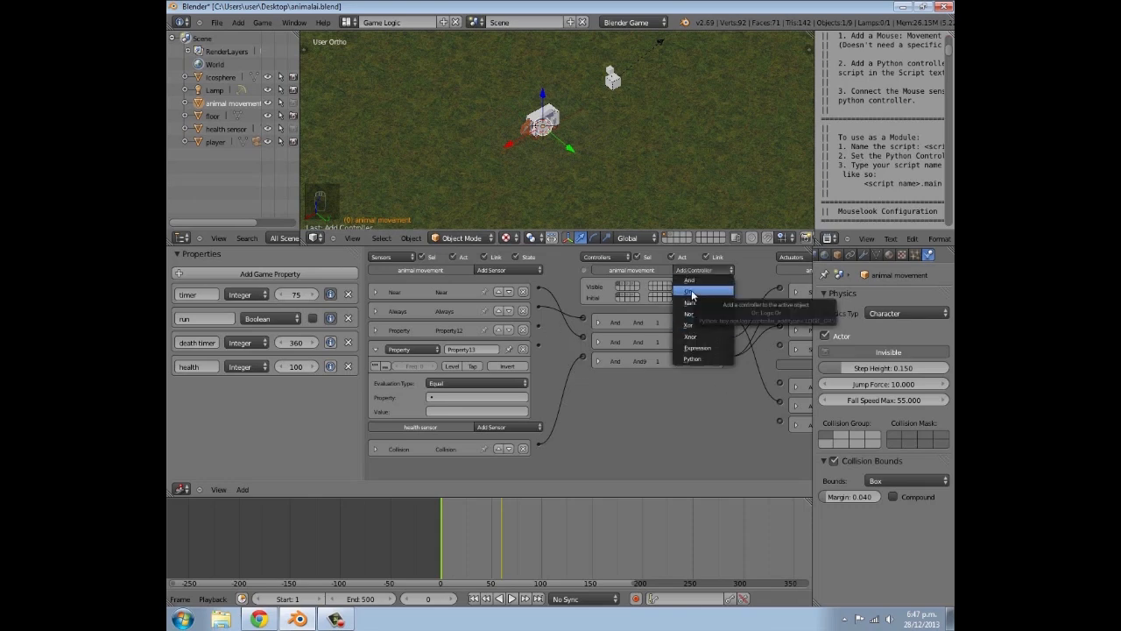
left_click(693, 292)
left_click_drag(539, 331, 583, 375)
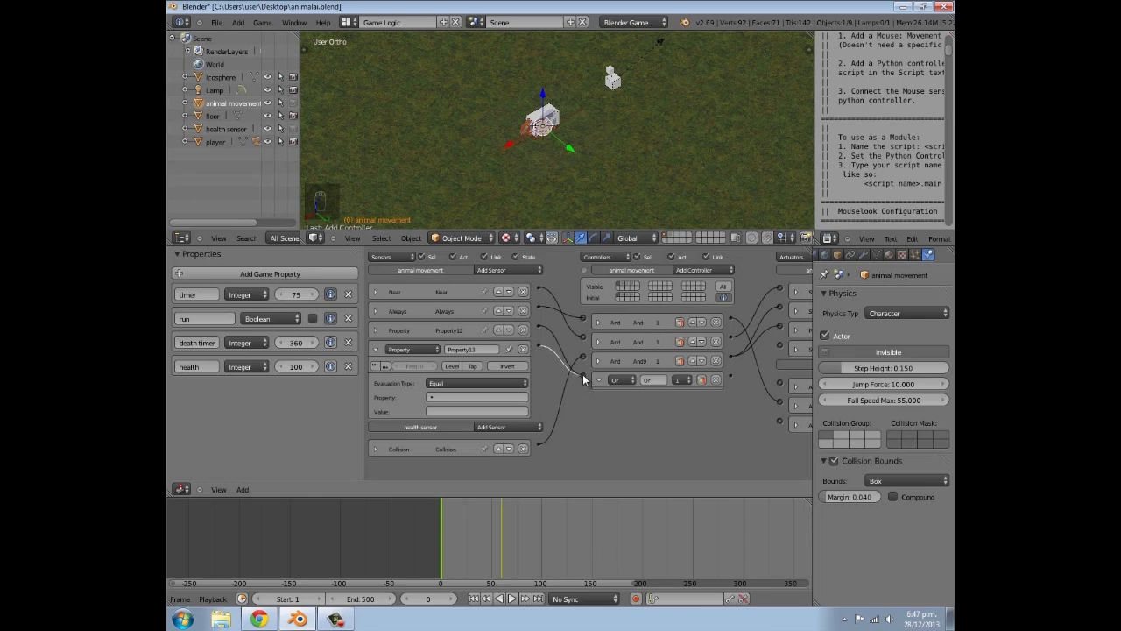
Set the second Property sensor in state 1 to check the health property against the value >0
left_click(474, 397)
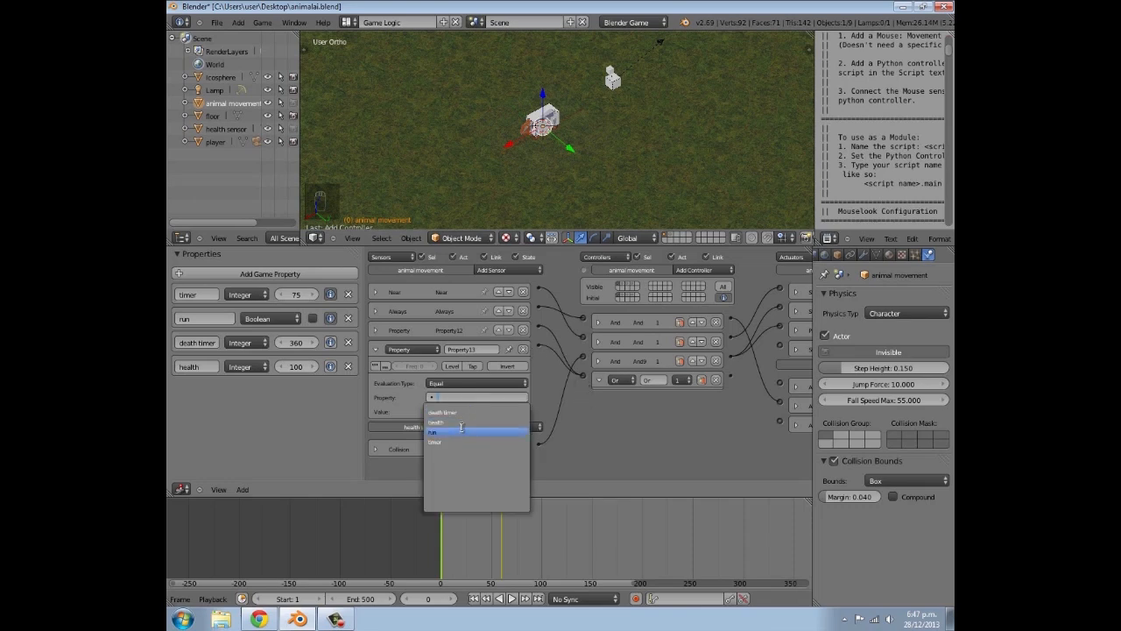
left_click(464, 424)
left_click(461, 412)
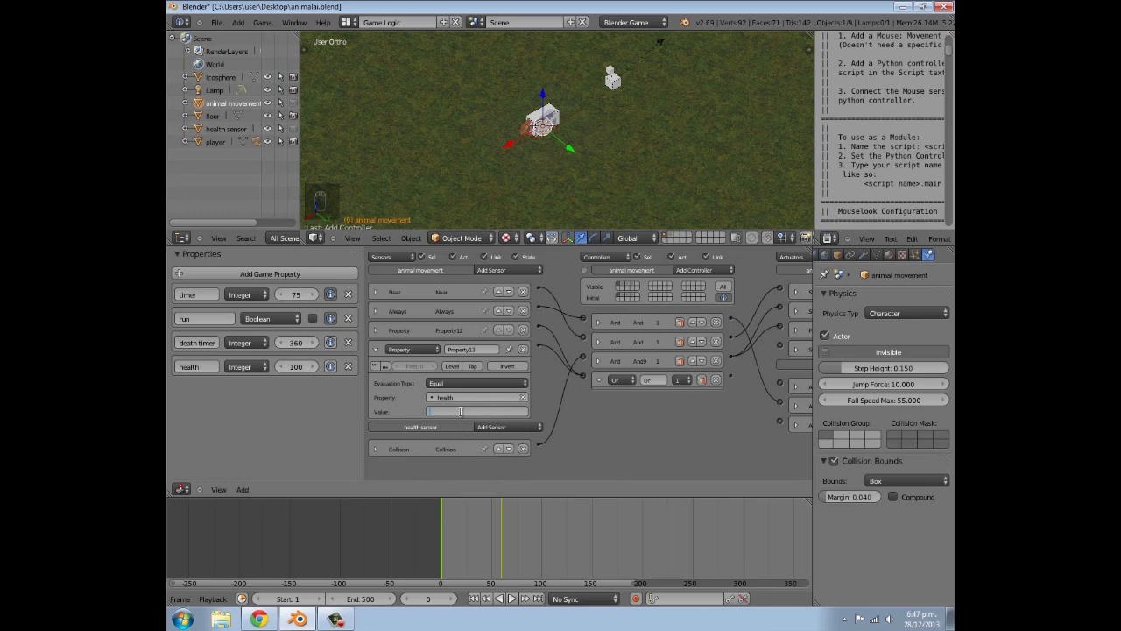
key("Return")
Collapse the health Property sensors and the Or controller, and link the controller to the last State actuator in state 1
left_click(375, 349)
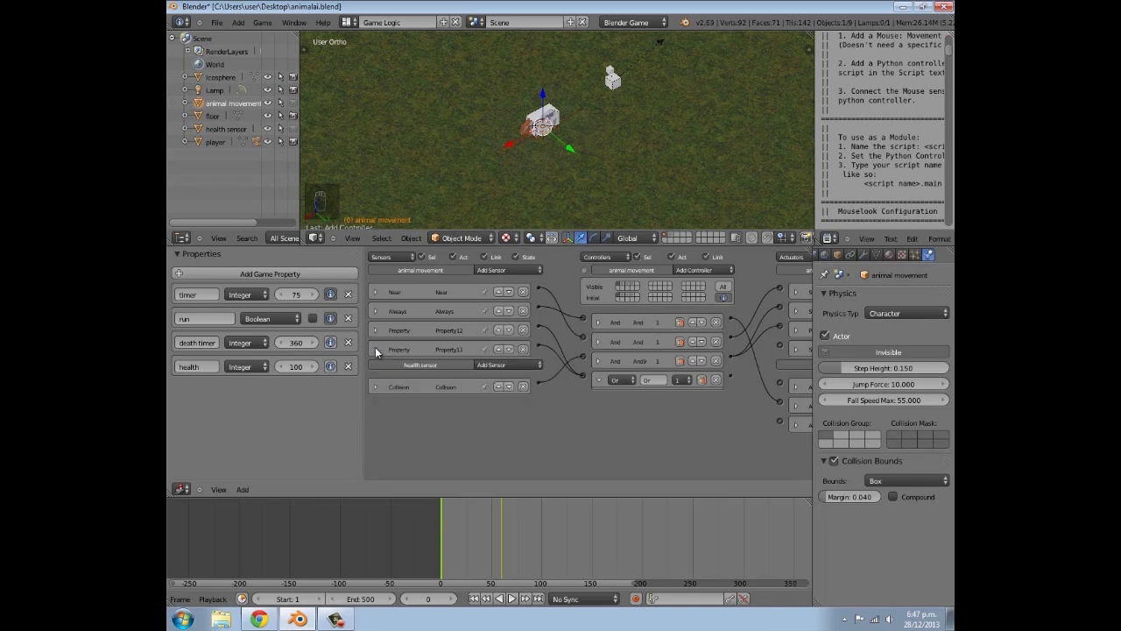
left_click(376, 348)
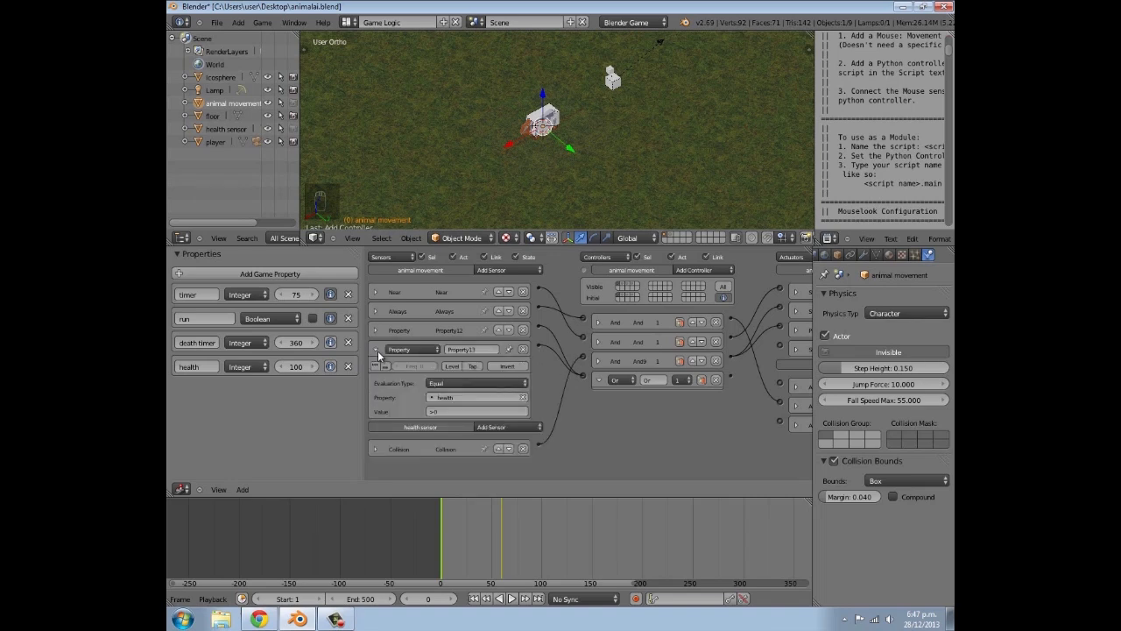
left_click(377, 350)
left_click(377, 332)
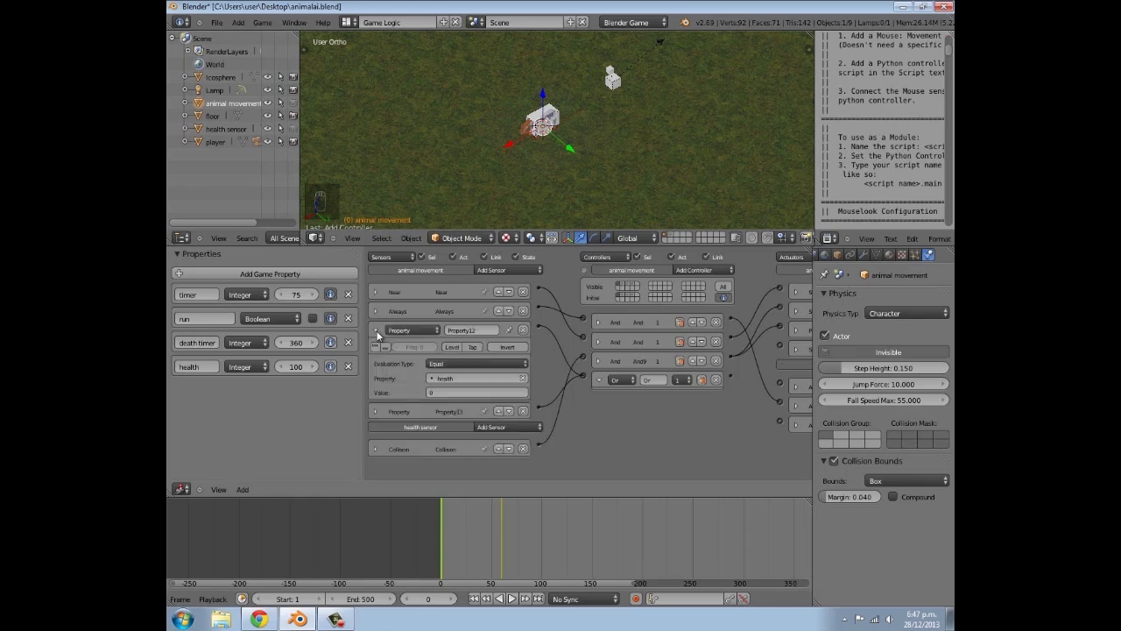
left_click(377, 332)
left_click(376, 350)
left_click(376, 350)
middle_click_drag(684, 401, 517, 405)
left_click(523, 384)
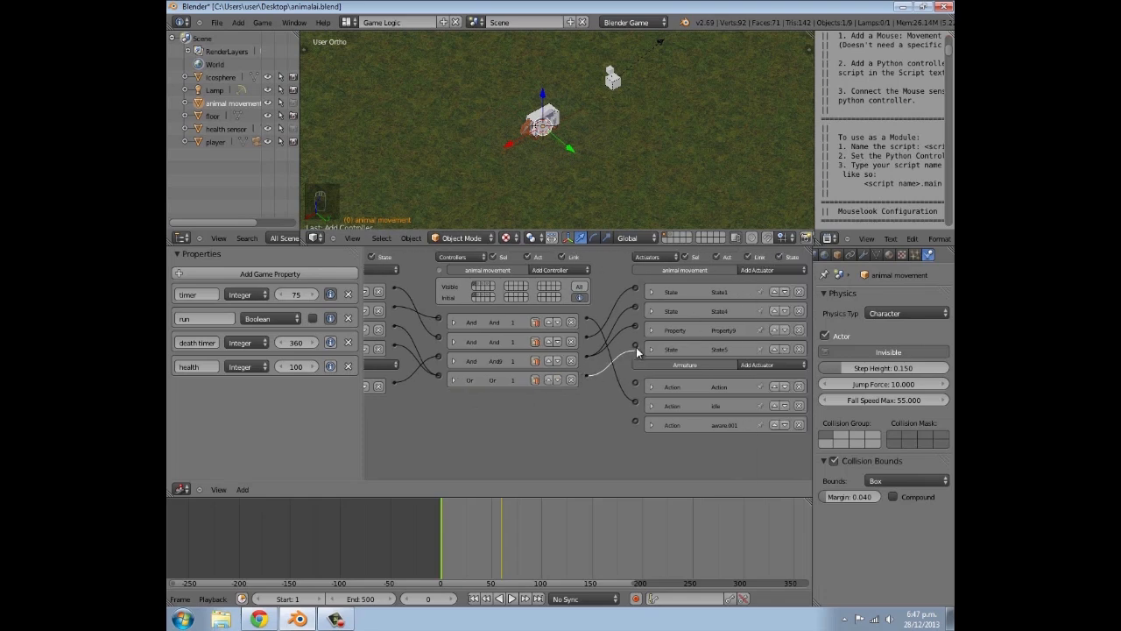
Show state 2 of animal movement and add two Property sensors to it
middle_click_drag(484, 343, 594, 312)
left_click(593, 287)
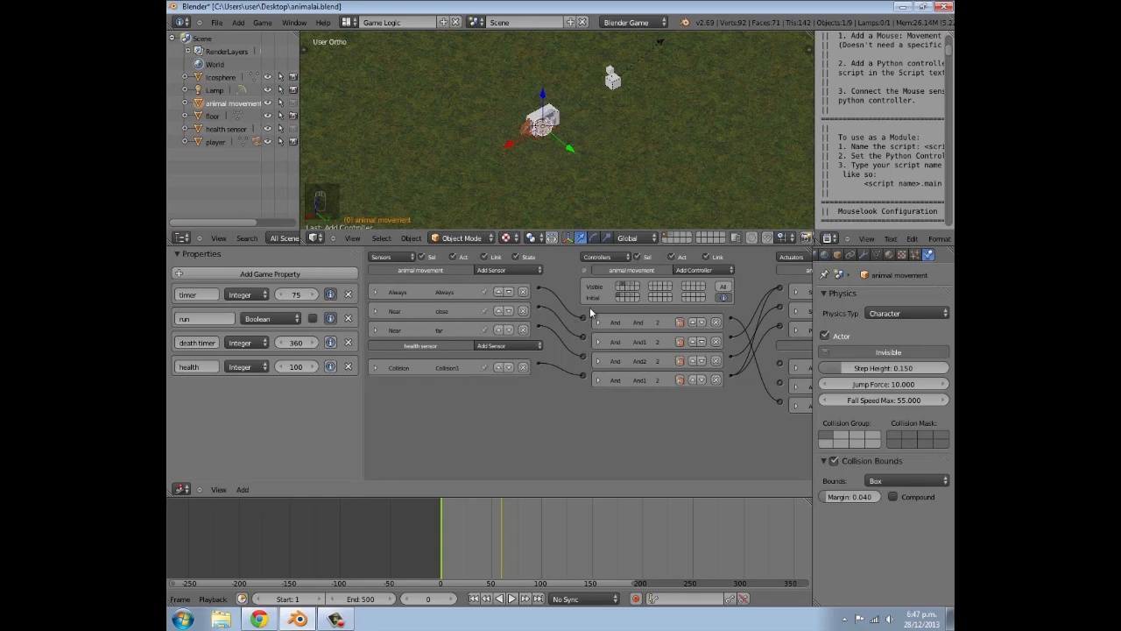
left_click(501, 271)
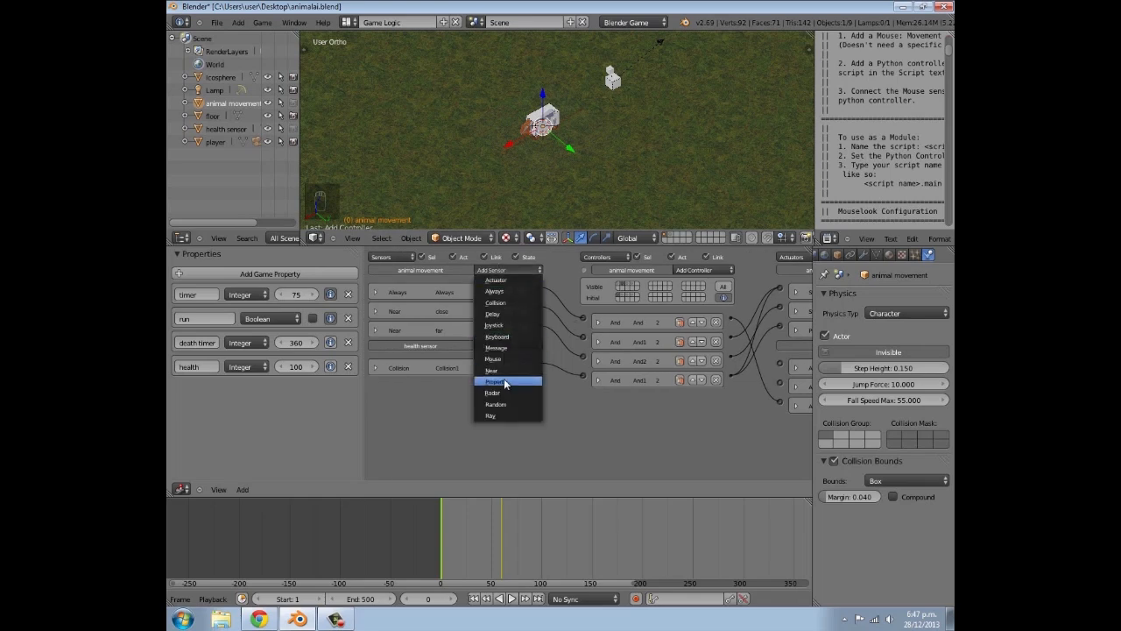
left_click(504, 382)
left_click(508, 270)
left_click(491, 382)
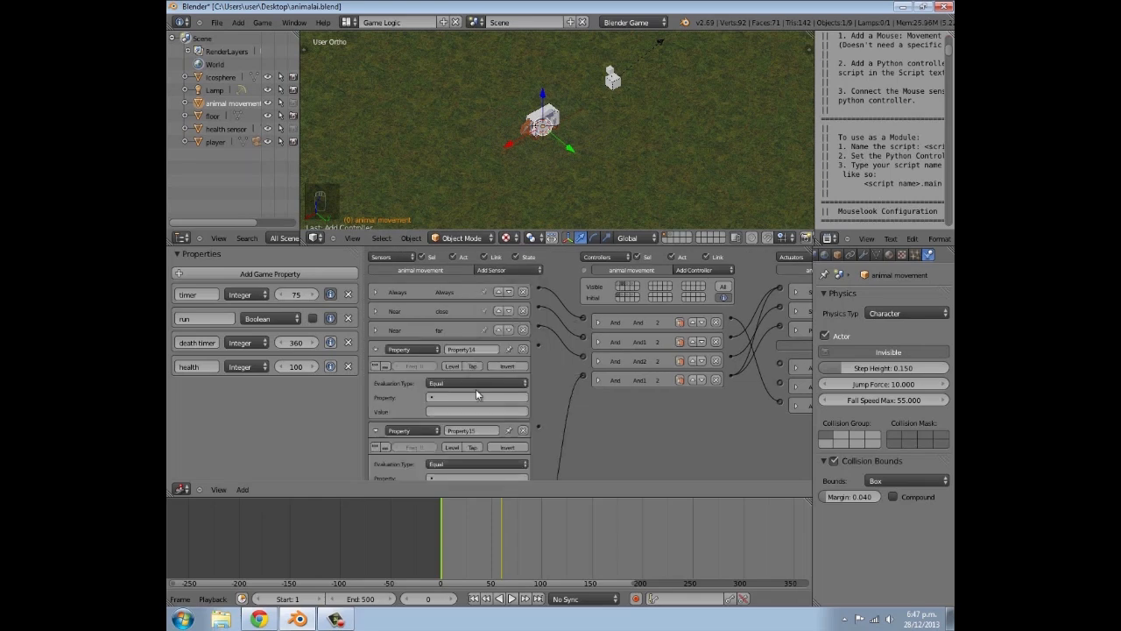
Set both new Property sensors in state 2 to check health, the first against 0 and the second against >0
scroll(480, 385, "down", 1)
left_click(466, 368)
left_click(467, 400)
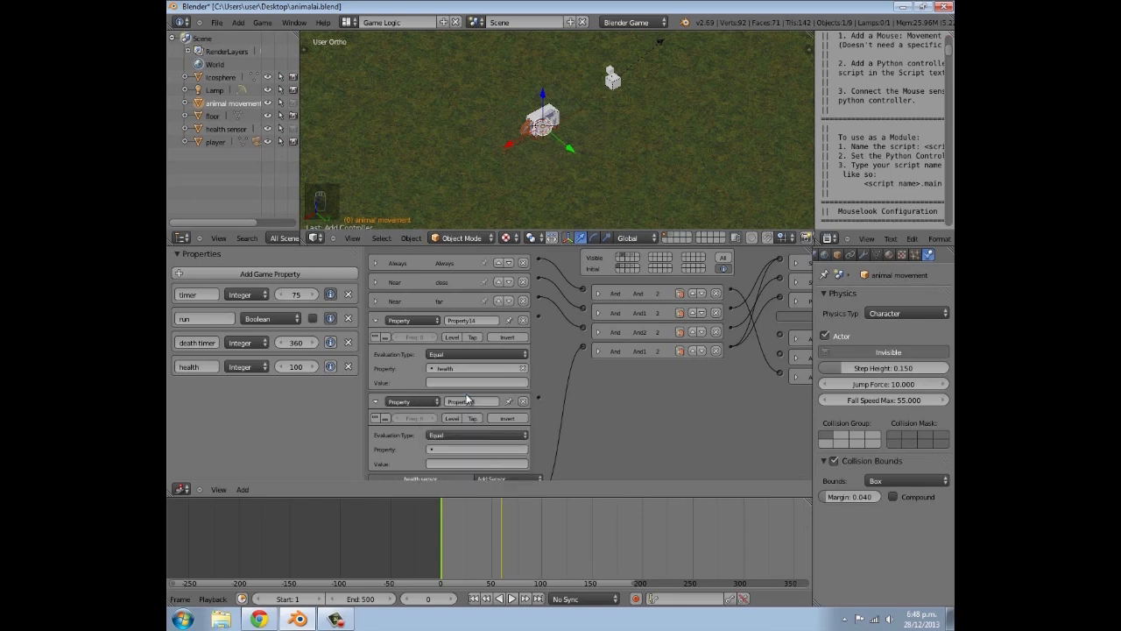
scroll(467, 396, "down", 1)
left_click(462, 411)
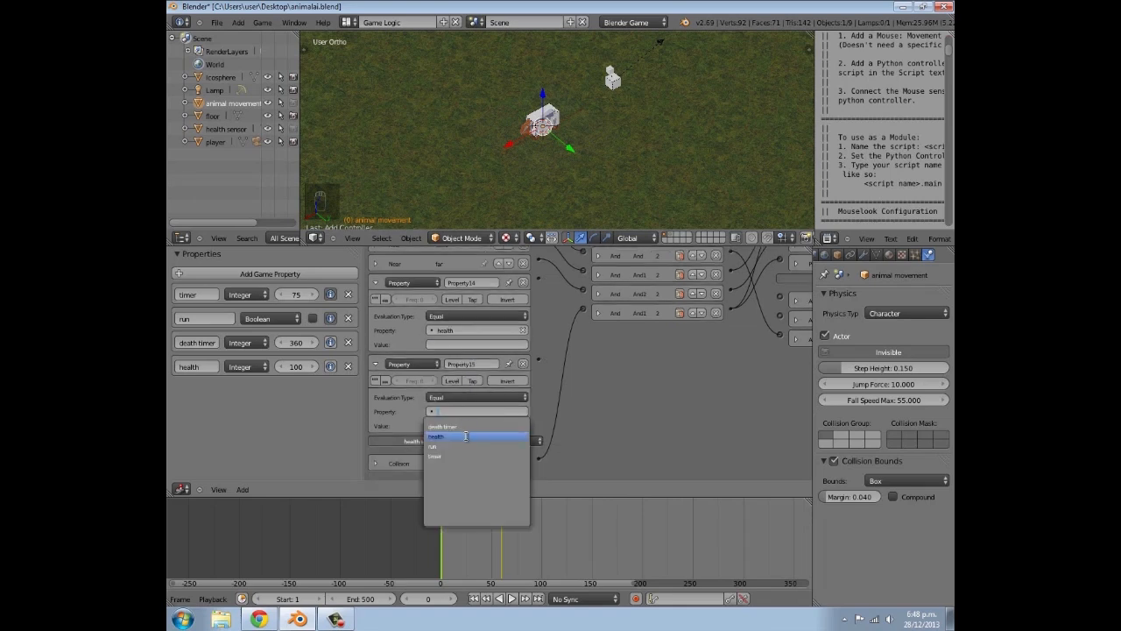
left_click(464, 436)
left_click(454, 348)
type("0")
left_click(473, 426)
type(">0")
key("Return")
Add an Or controller to animal movement in state 2 and link both health Property sensors to it
scroll(683, 254, "up", 1)
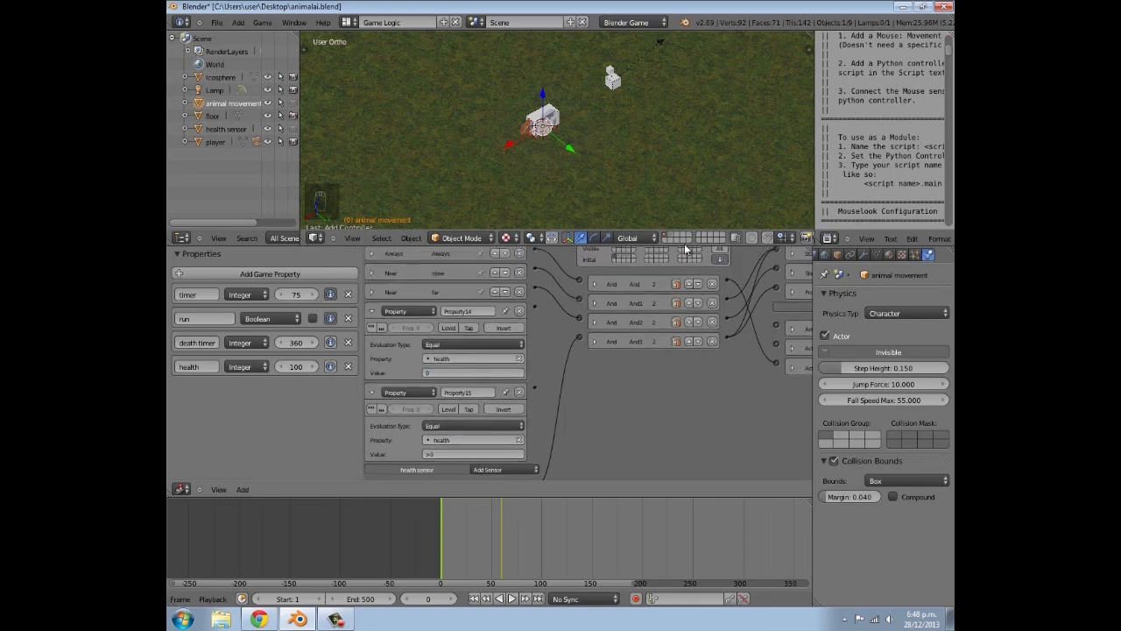
scroll(684, 254, "up", 1)
left_click(689, 269)
left_click(681, 289)
left_click_drag(529, 427, 573, 399)
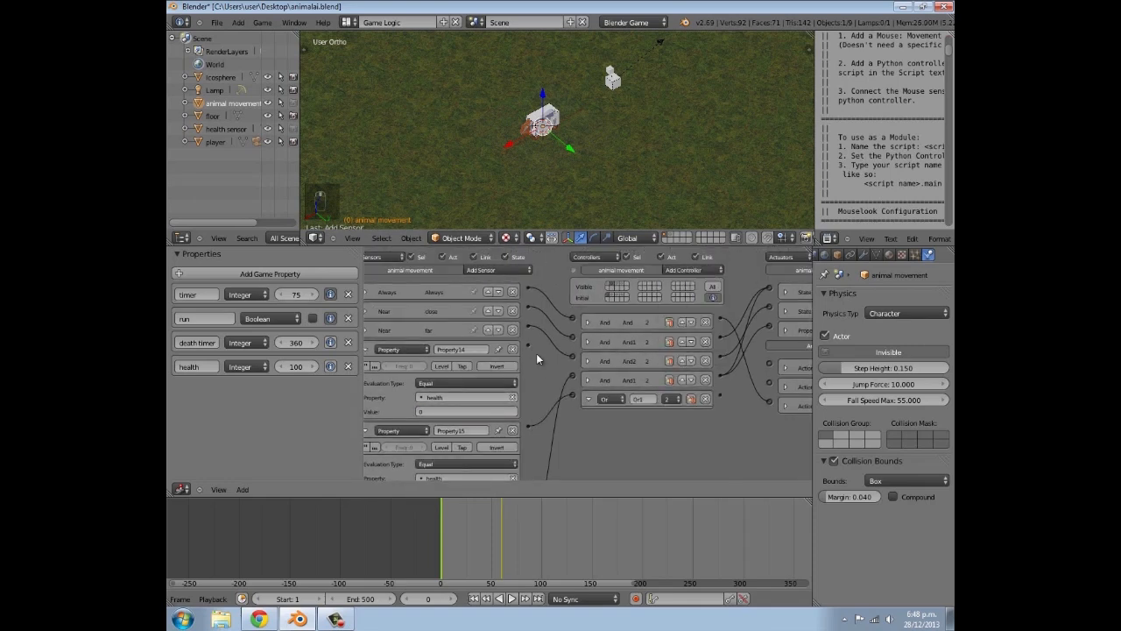
Add a State actuator in state 2, link the Or controller to it and choose its target state
scroll(561, 390, "right", 3, "ctrl")
left_click(771, 270)
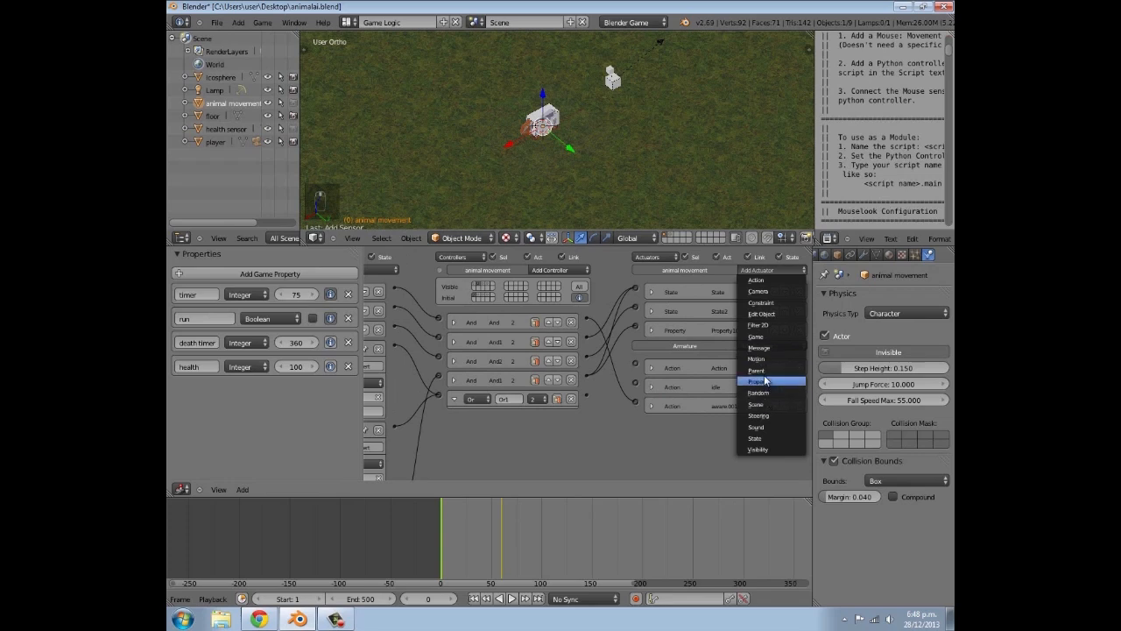
left_click(755, 438)
middle_click_drag(641, 350, 538, 392)
left_click(720, 364)
Show state 3 of animal movement and add two Property sensors to it
left_click(483, 283)
middle_click_drag(433, 327, 556, 315)
double_click(479, 258)
double_click(478, 259)
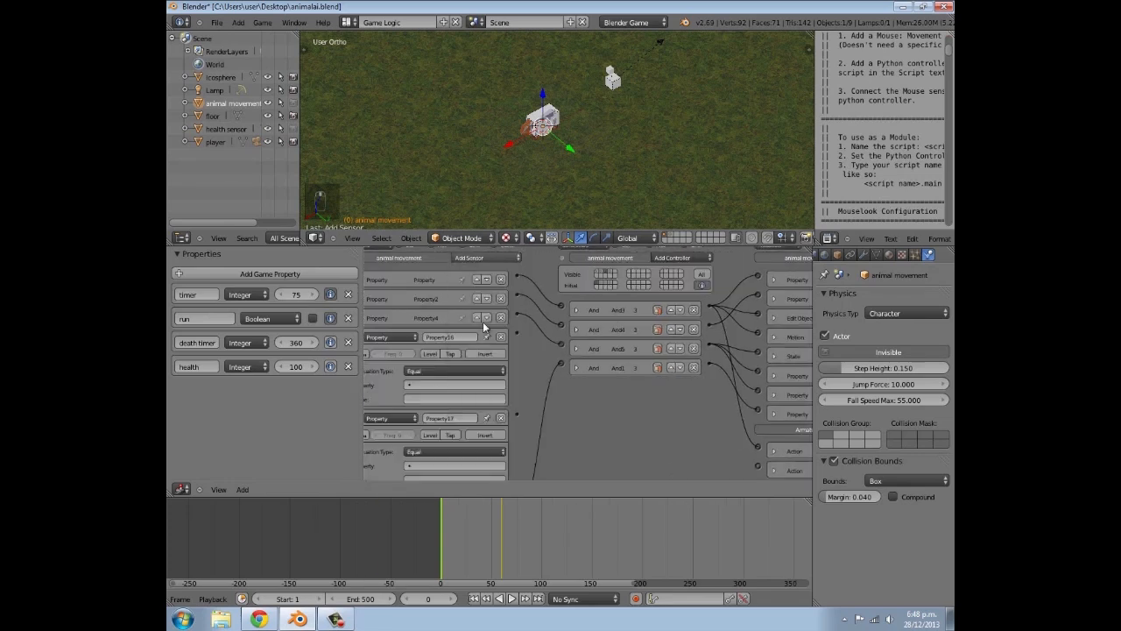
Set both new Property sensors in state 3 to check health, the first against 0 and the second against >0
left_click(439, 385)
left_click(430, 410)
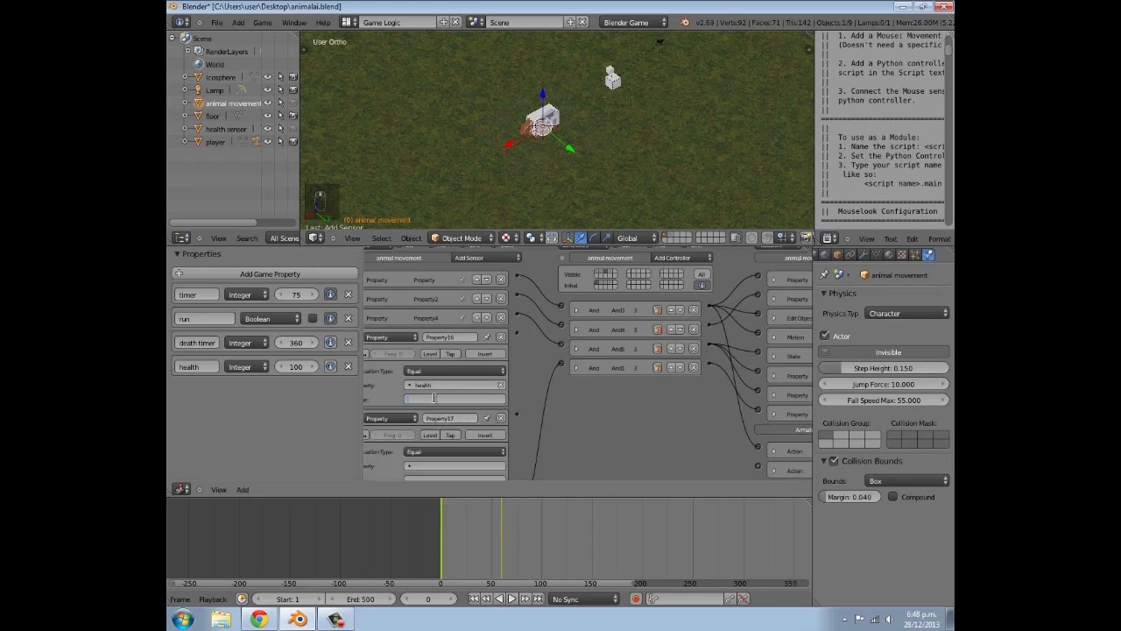
type("0")
key("Return")
middle_click_drag(433, 398, 455, 344)
left_click(478, 411)
left_click(438, 436)
left_click(464, 426)
type(">0")
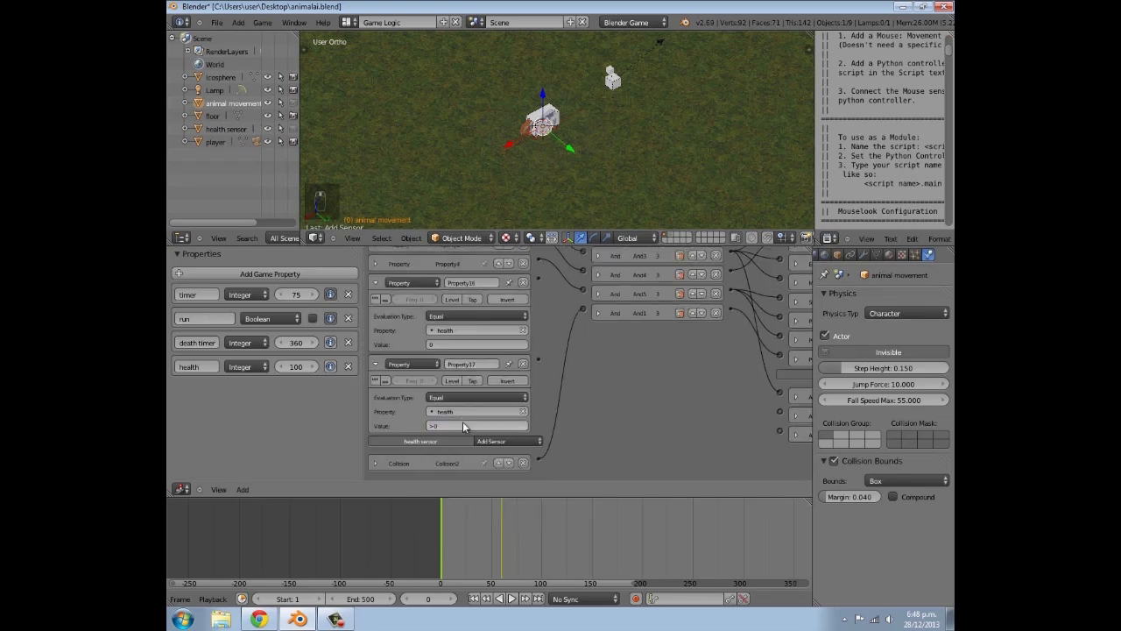
key("Return")
Add an And controller to animal movement in state 3 and link both health Property sensors to it
middle_click_drag(593, 385, 574, 451)
left_click(686, 269)
left_click(686, 282)
left_click_drag(572, 397, 520, 427)
middle_click_drag(794, 327, 668, 320)
left_click(762, 264)
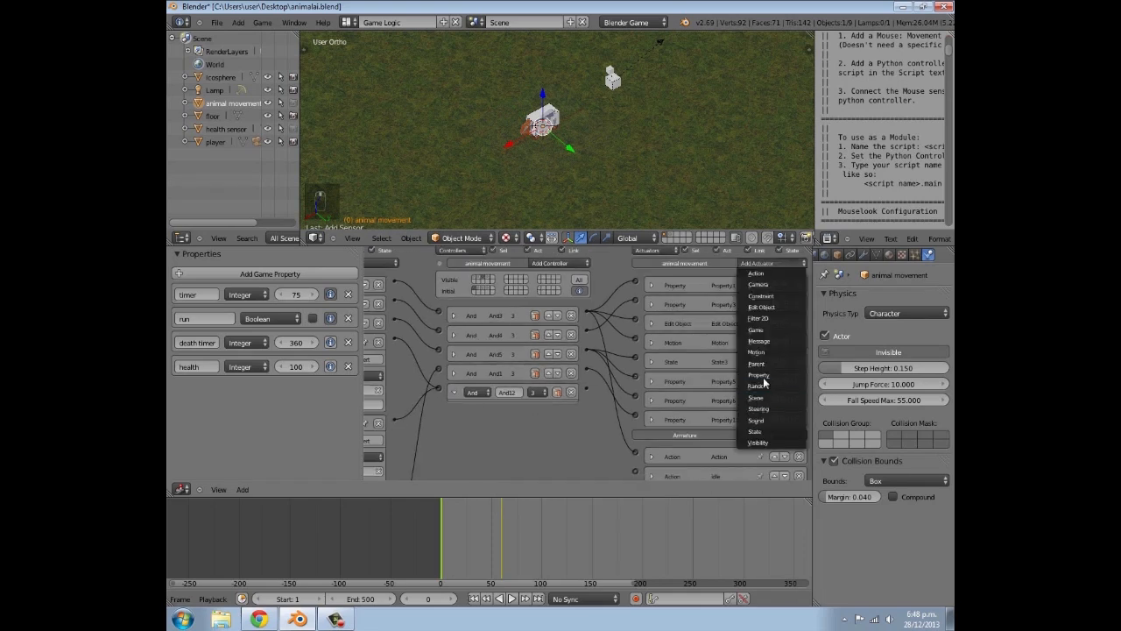
left_click(763, 378)
middle_click_drag(776, 384, 778, 352)
left_click(798, 409)
Add a State actuator to animal movement in state 3 and link the new And controller to it
middle_click_drag(764, 251, 762, 285)
left_click(762, 271)
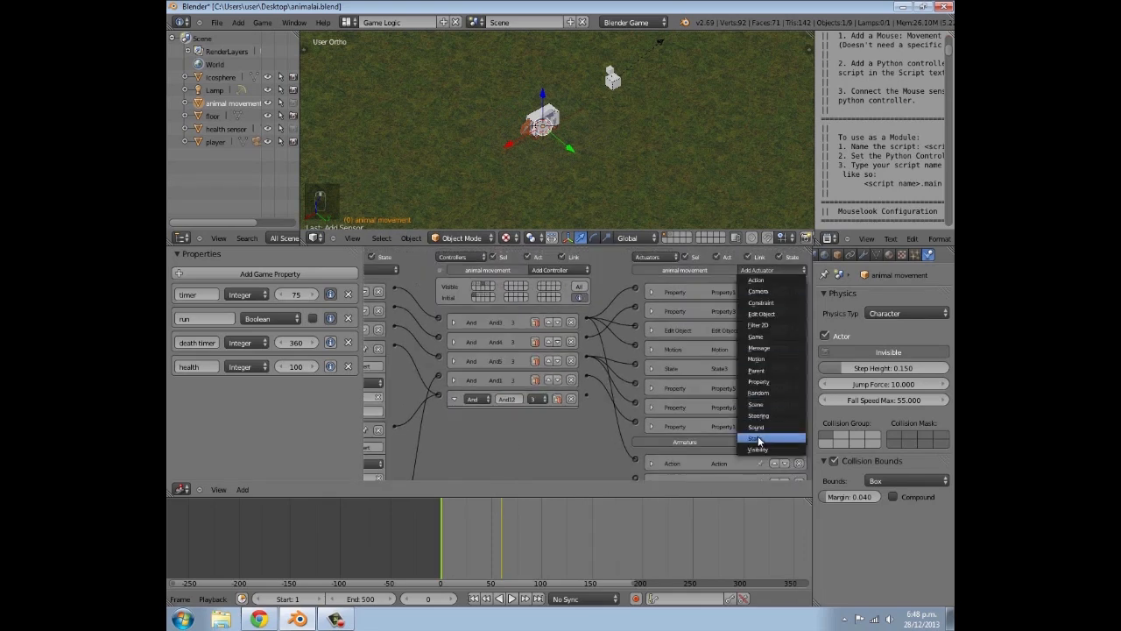
left_click(759, 441)
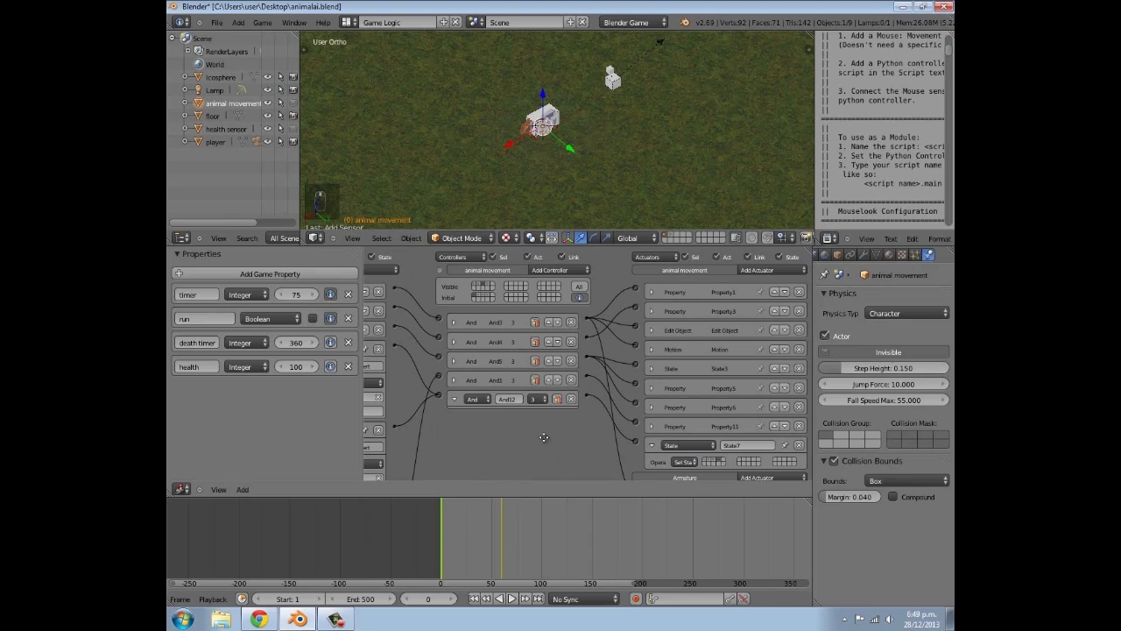
Delete the And controller used by the health Property sensors in state 3 and add an Or controller instead
scroll(544, 437, "down", 3)
scroll(574, 303, "up", 1)
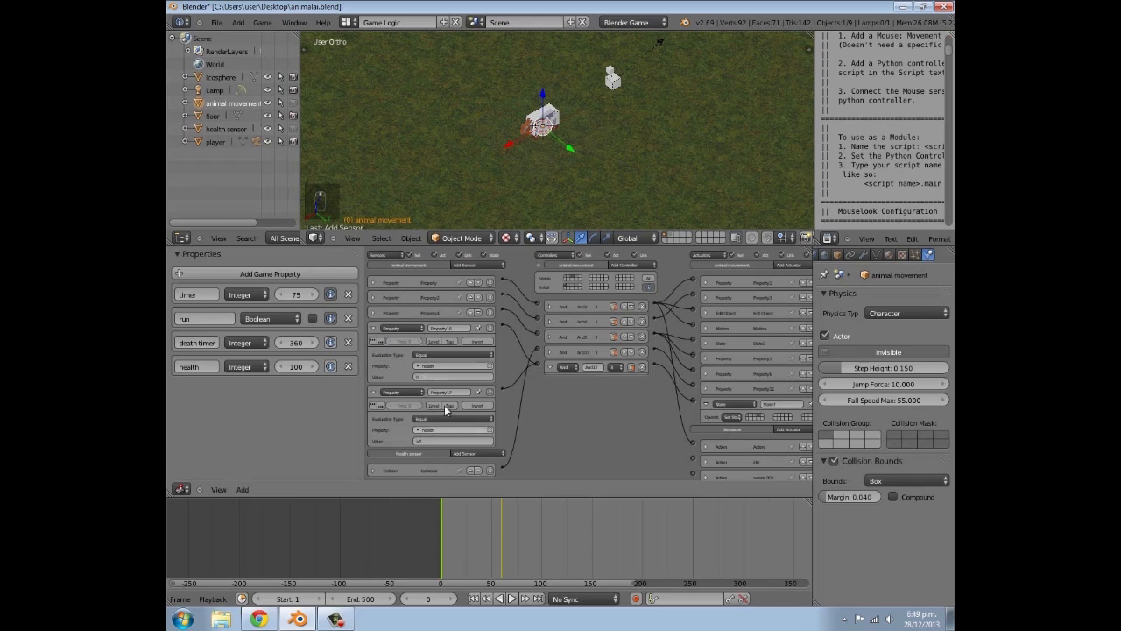
middle_click_drag(568, 408, 543, 385, "ctrl")
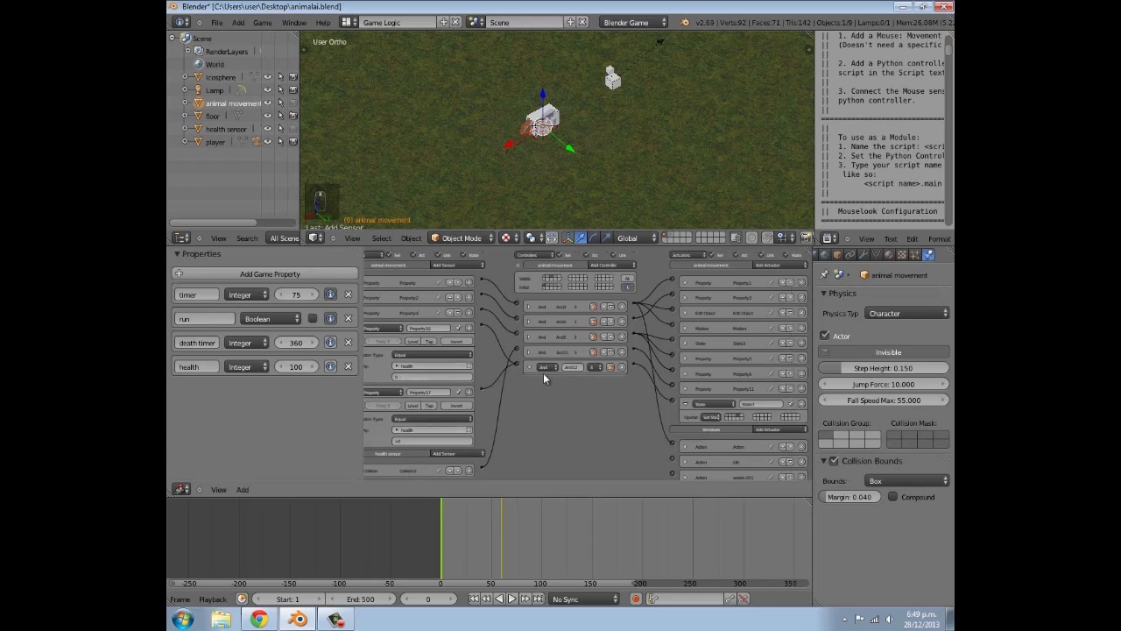
left_click(622, 367)
left_click(598, 264)
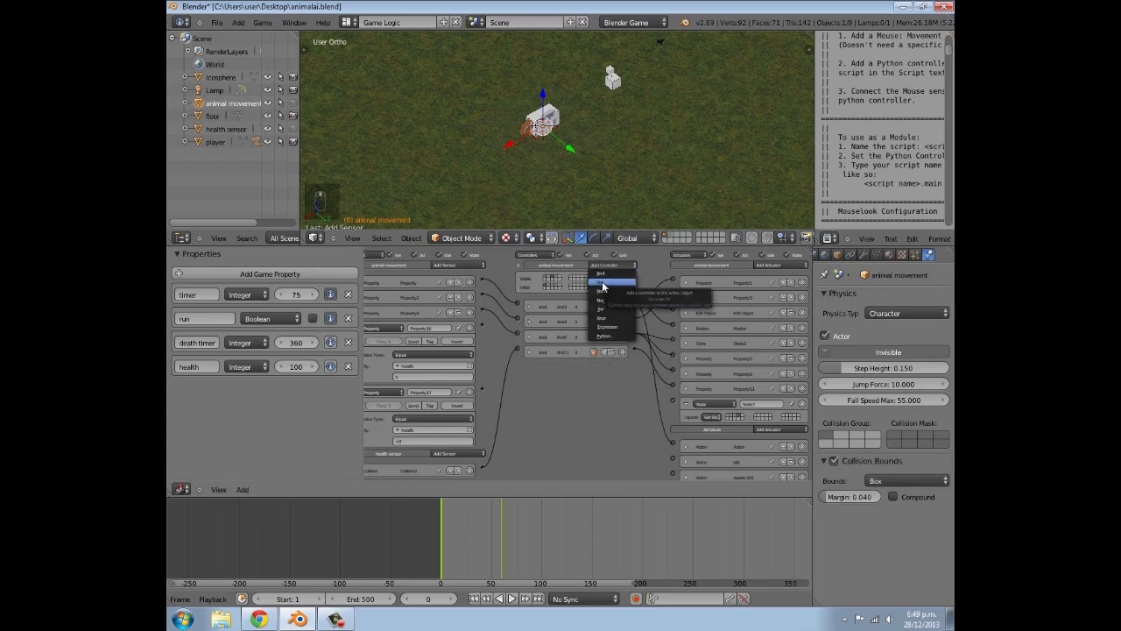
left_click(603, 284)
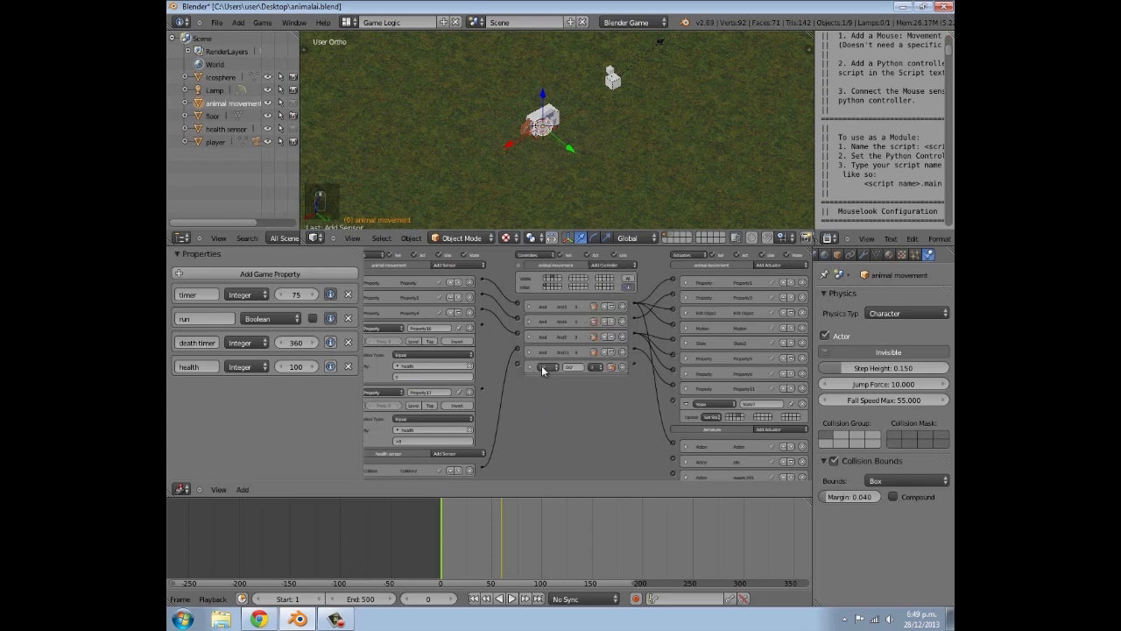
Link both health Property sensors to the new Or controller in state 3, and that controller to the new State actuator
left_click_drag(518, 365, 485, 333)
left_click_drag(483, 388, 519, 364)
left_click_drag(631, 367, 673, 404)
Check the health logic bricks of animal movement in state 2 against those in state 3
left_click(550, 279)
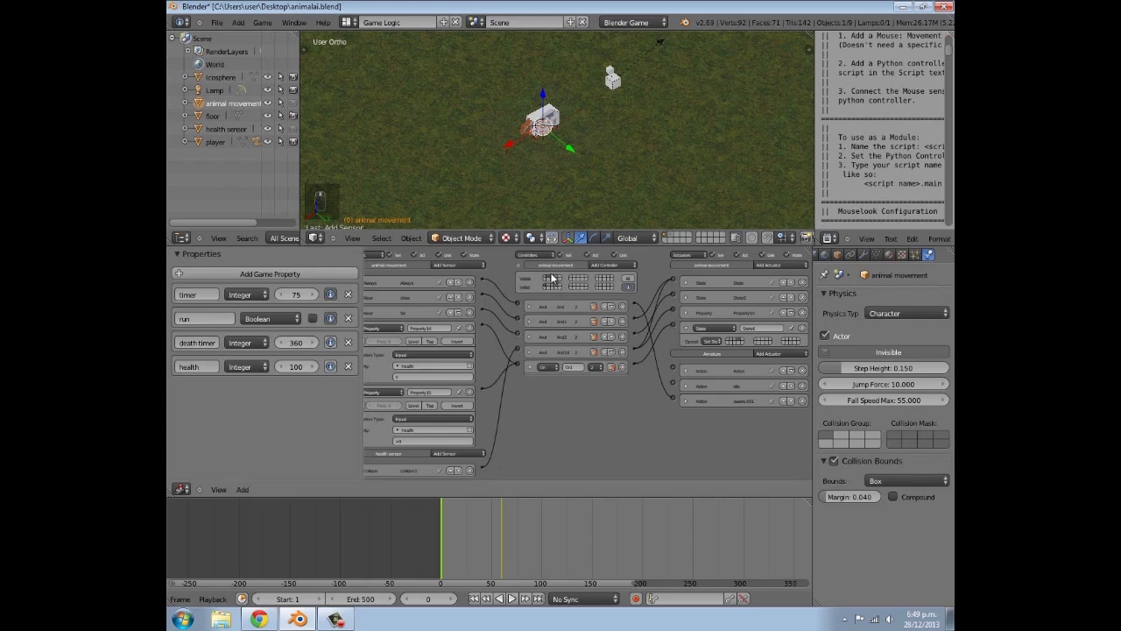
left_click(554, 281)
mouse_move(568, 393)
middle_mouse_down()
mouse_move(587, 392)
mouse_move(570, 383)
middle_mouse_up()
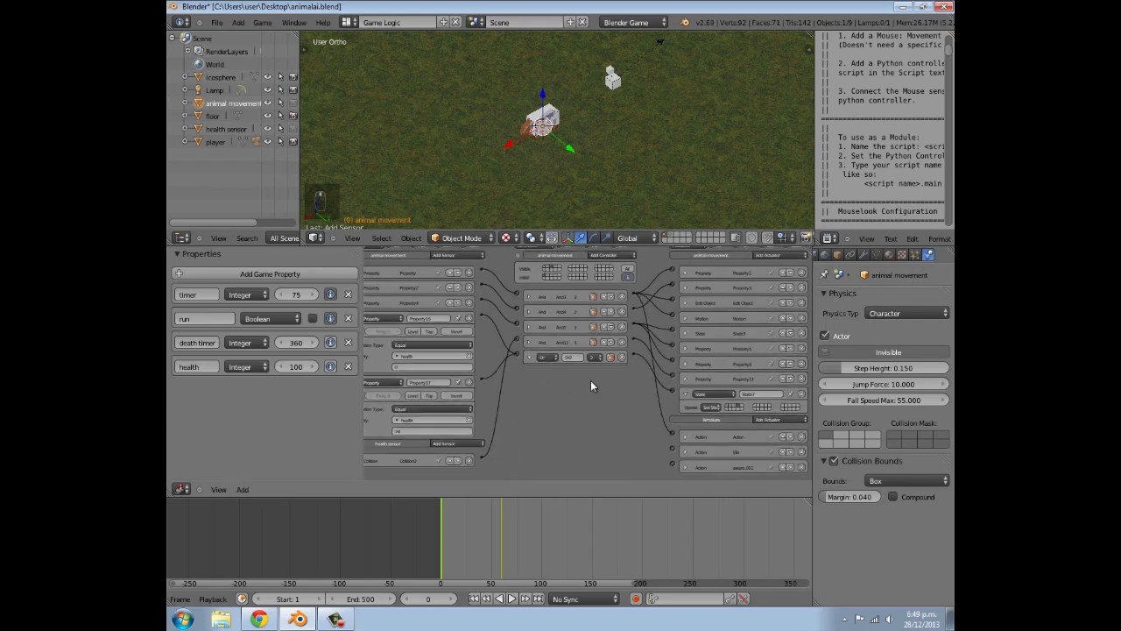
left_click(550, 359)
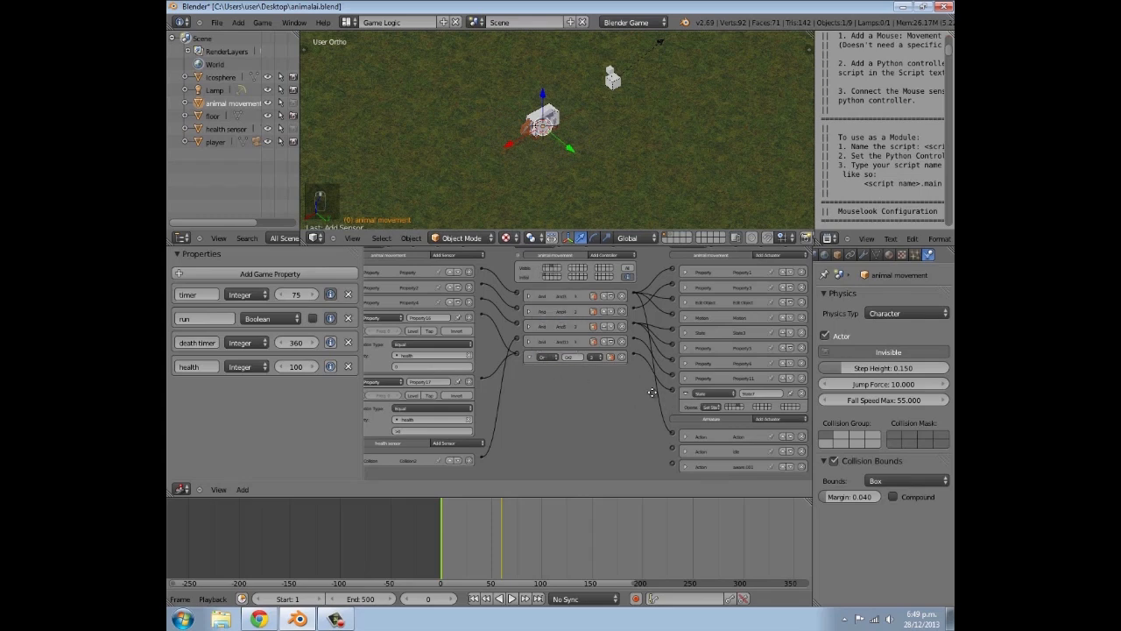
Parent the health sensor object to animal movement, with animal movement as the active object
scroll(662, 403, "up", 1)
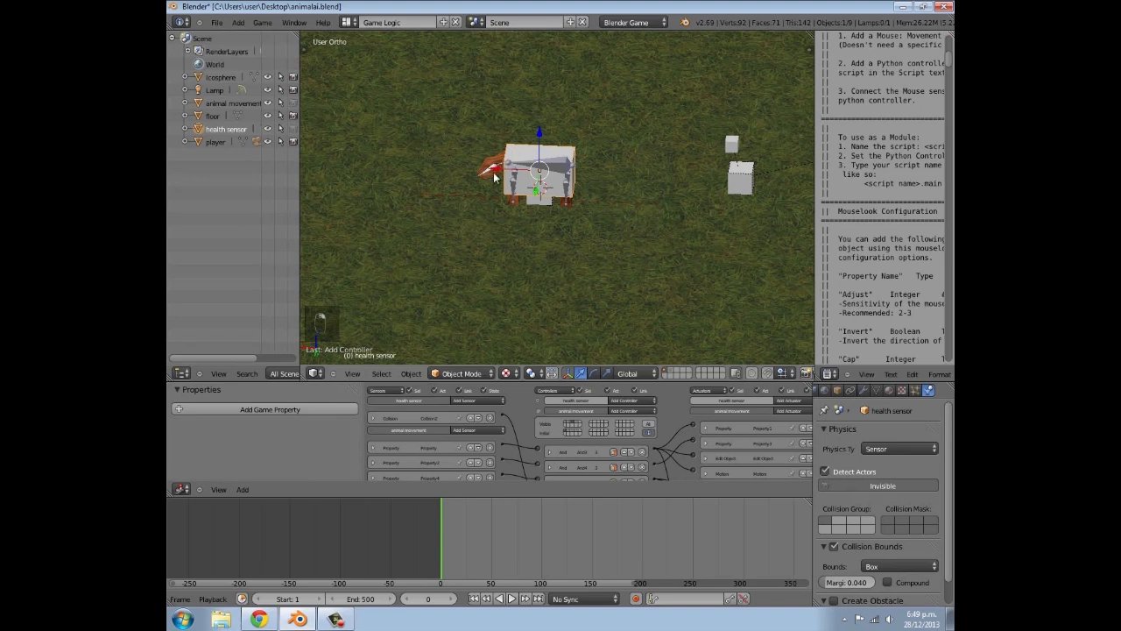
middle_click_drag(497, 178, 587, 235)
scroll(587, 235, "up", 6)
middle_click_drag(541, 187, 534, 192)
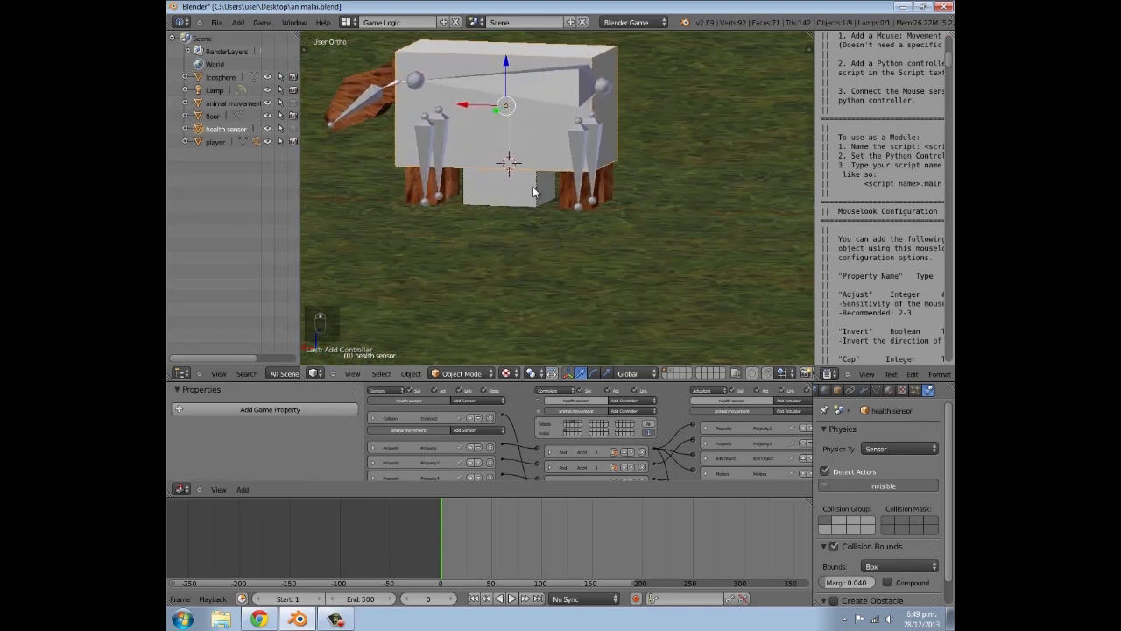
right_click(536, 194)
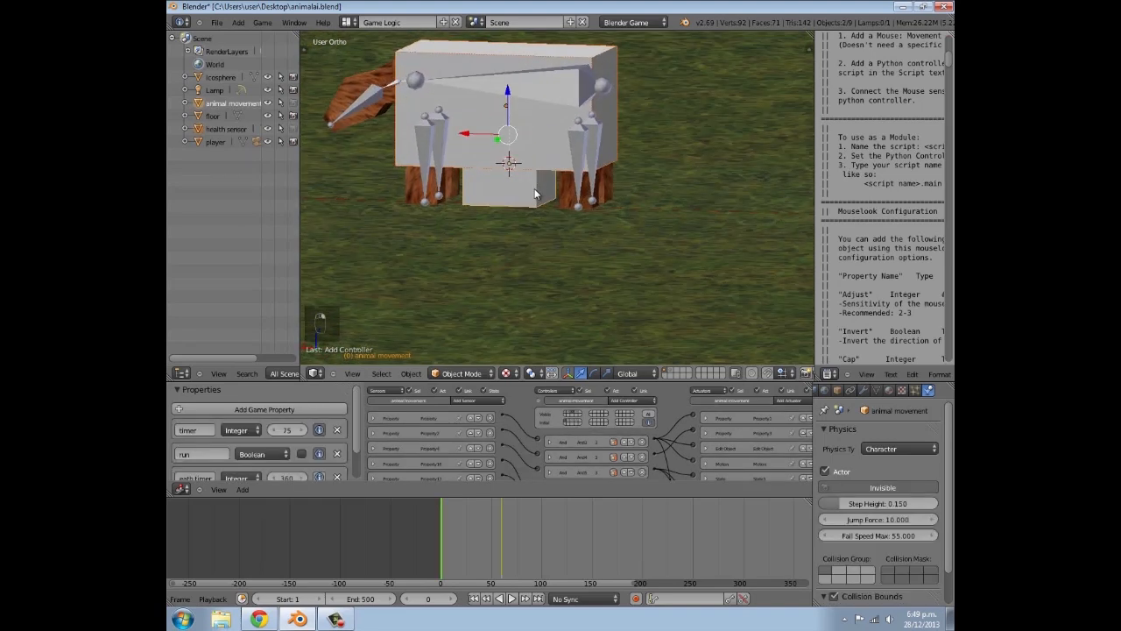
key("ctrl+p")
left_click(512, 203)
Deselect all objects, enlarge the Logic Editor area and save the animalai.blend file
key("a")
scroll(513, 203, "down", 6)
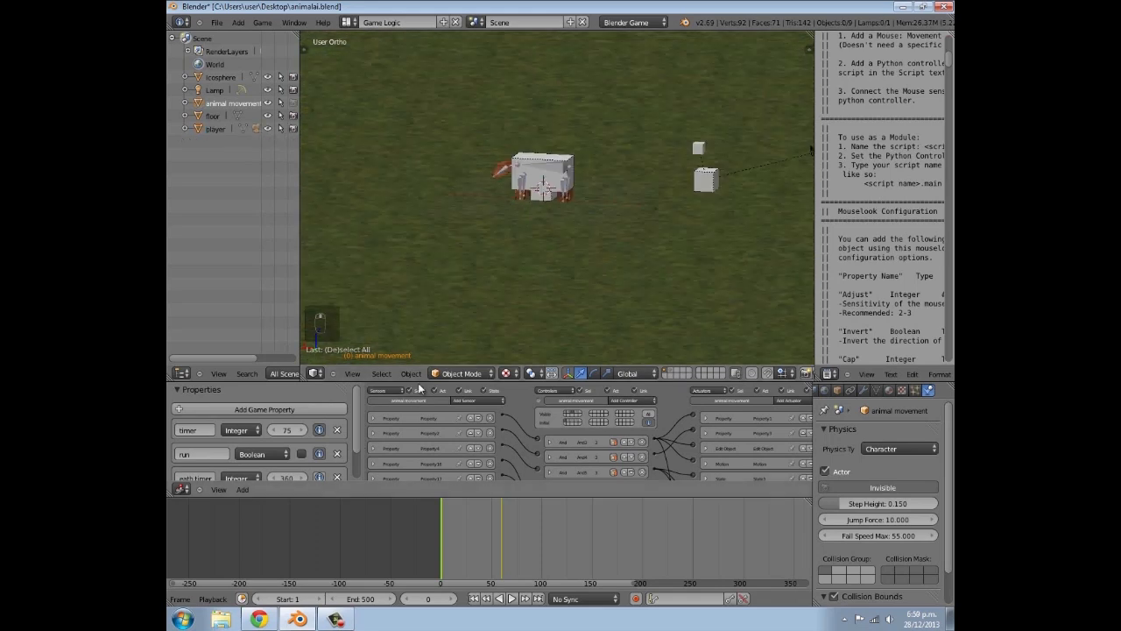
left_click_drag(419, 383, 377, 262)
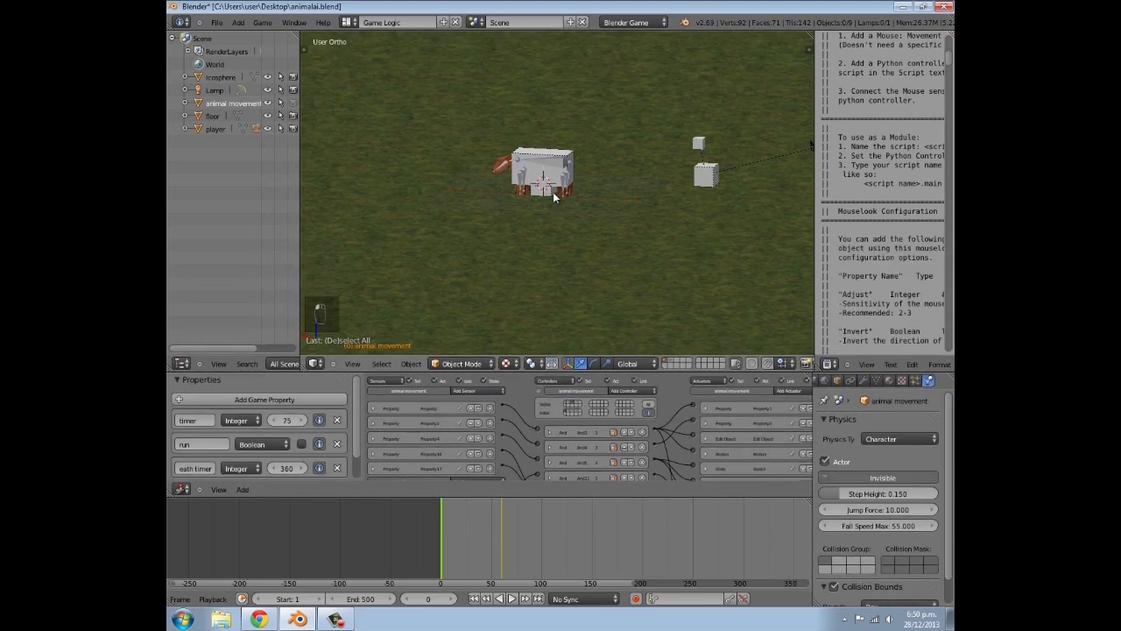
key("ctrl+s")
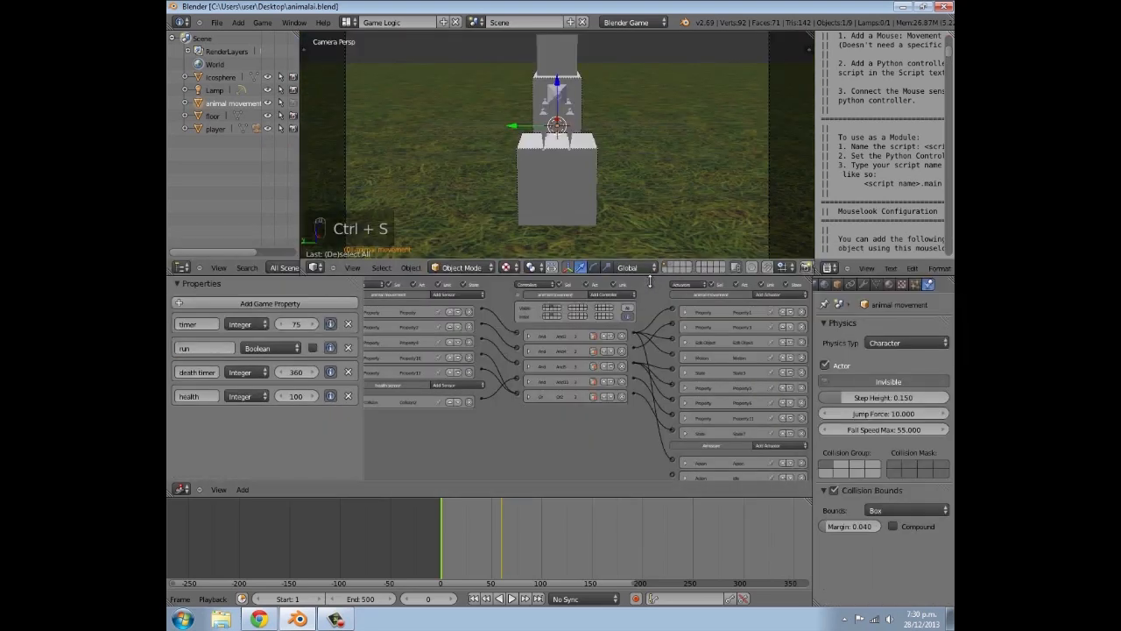
Enlarge the 3D view and play-test the game by chasing and repeatedly shooting the animal until it dies
left_click_drag(650, 277, 649, 408)
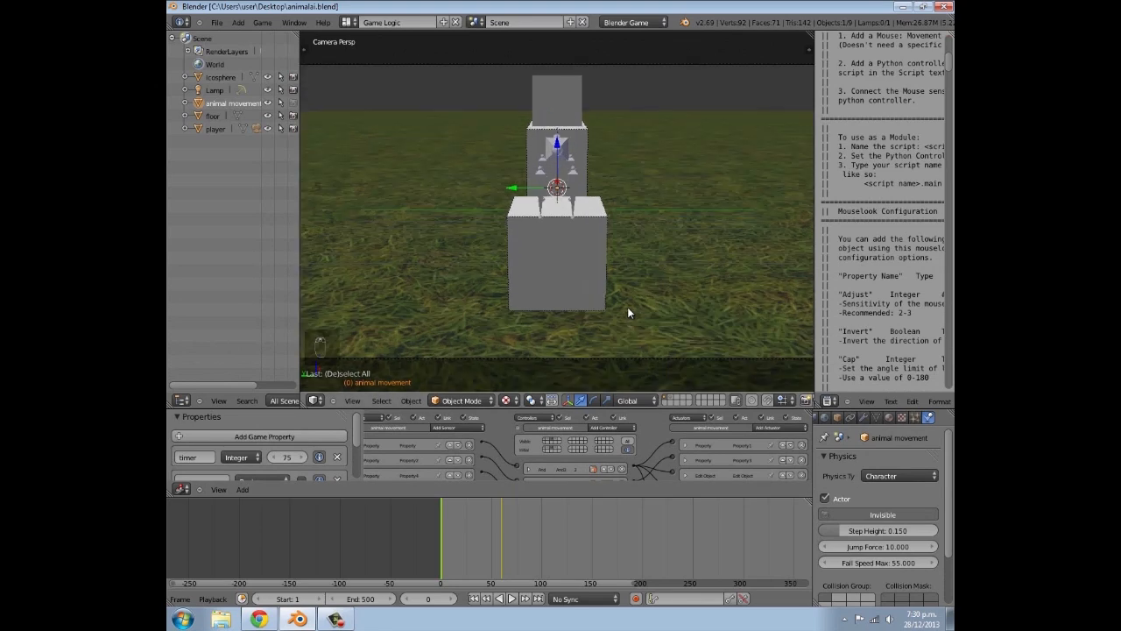
key("p")
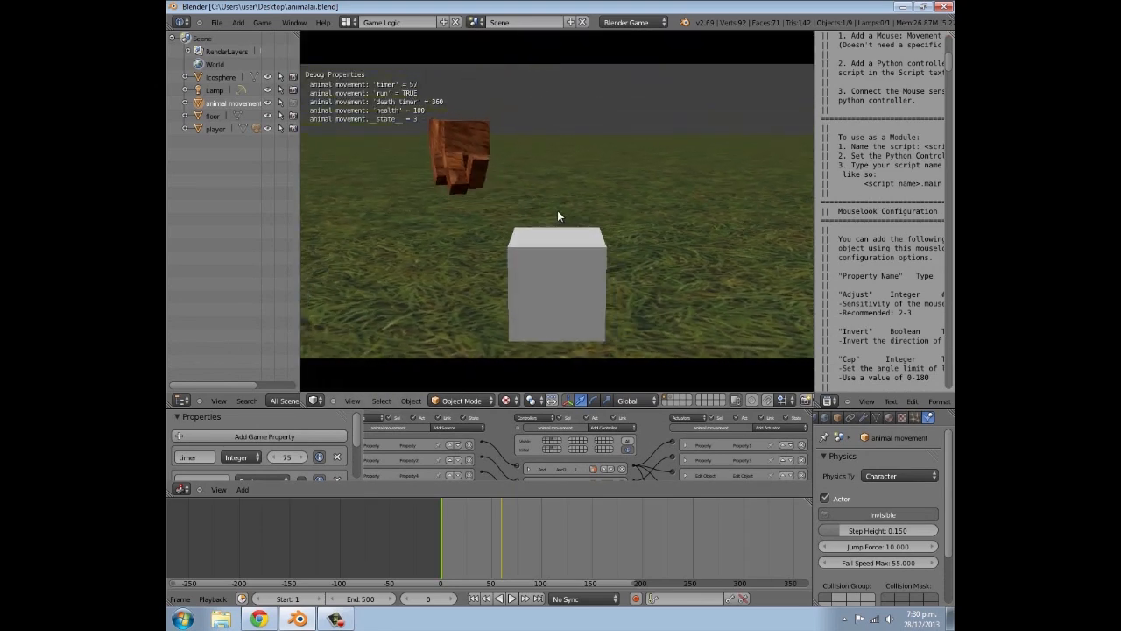
key("w")
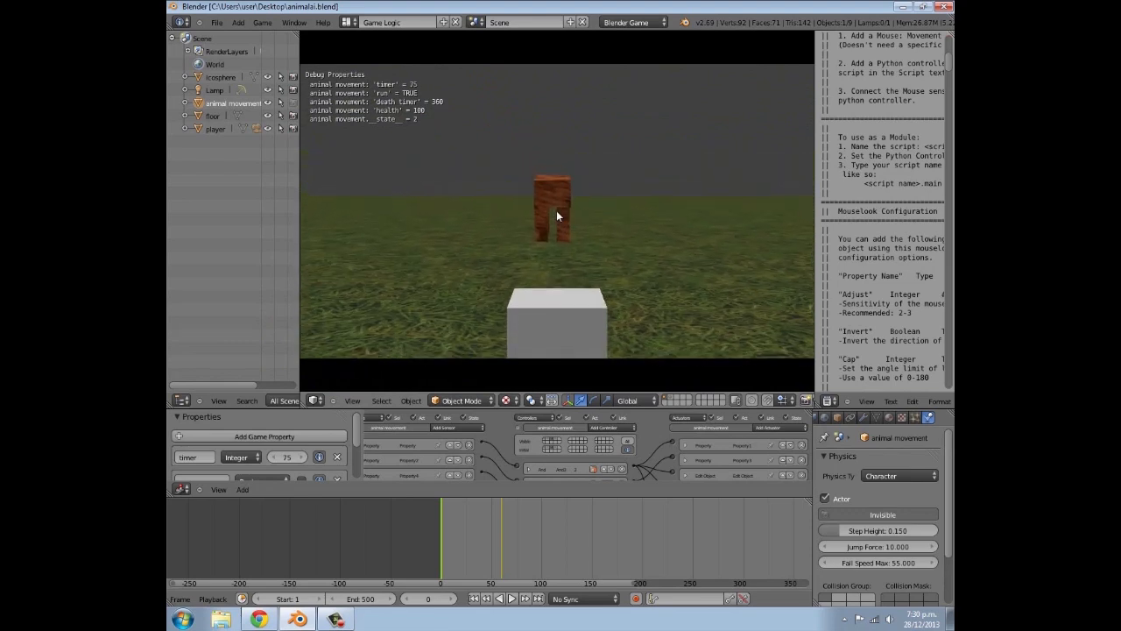
left_click(557, 217)
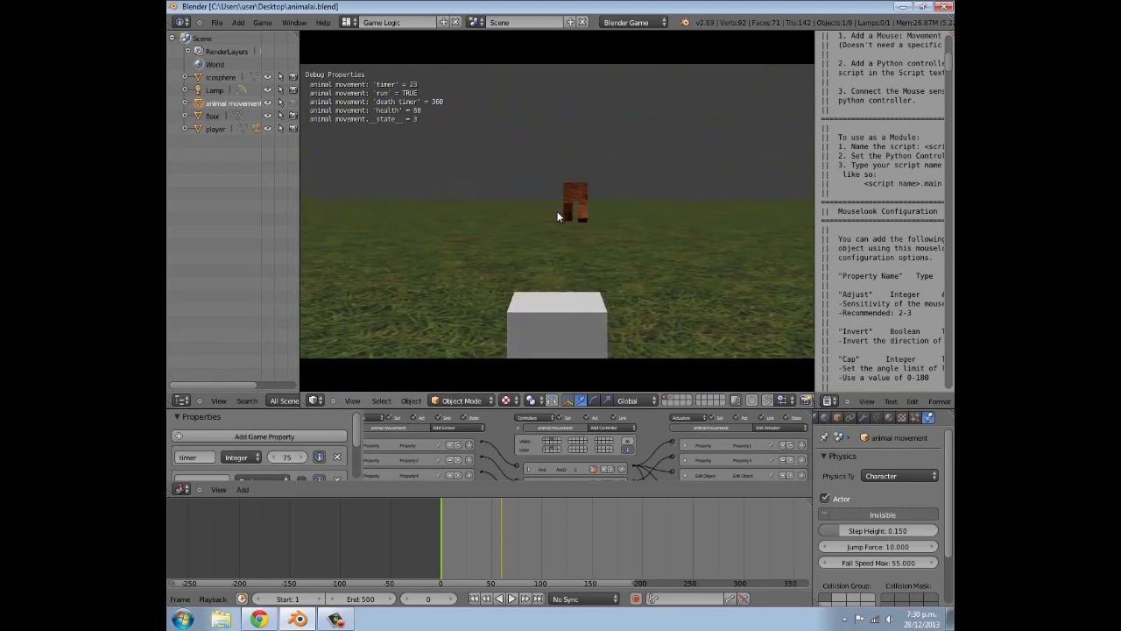
left_click(557, 211)
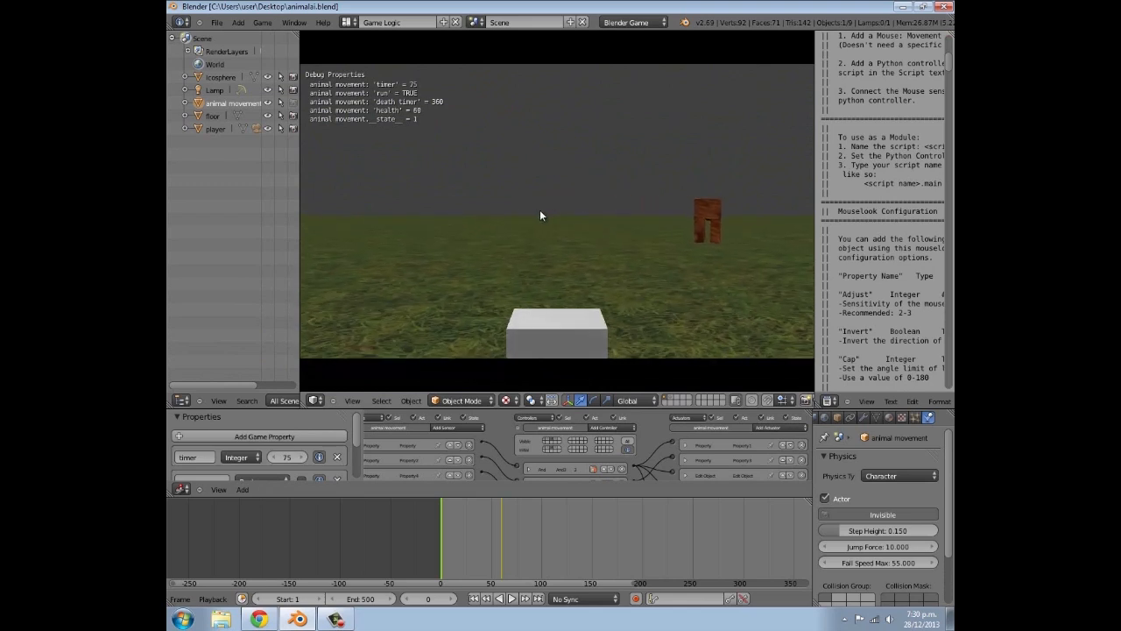
left_click(555, 211)
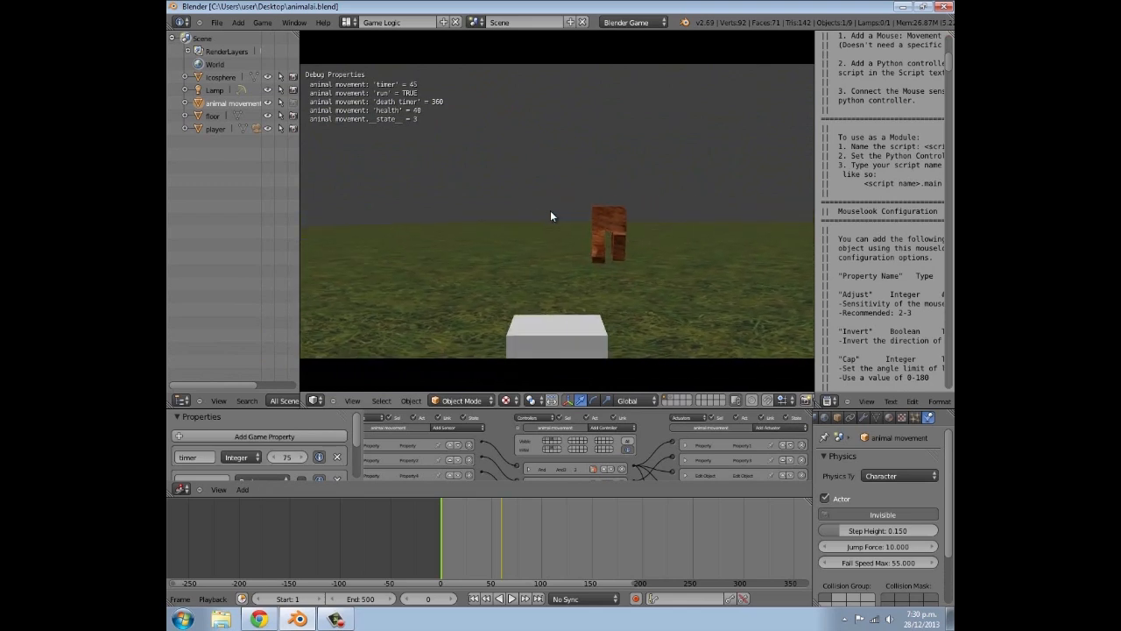
left_click(556, 211)
left_click(550, 212)
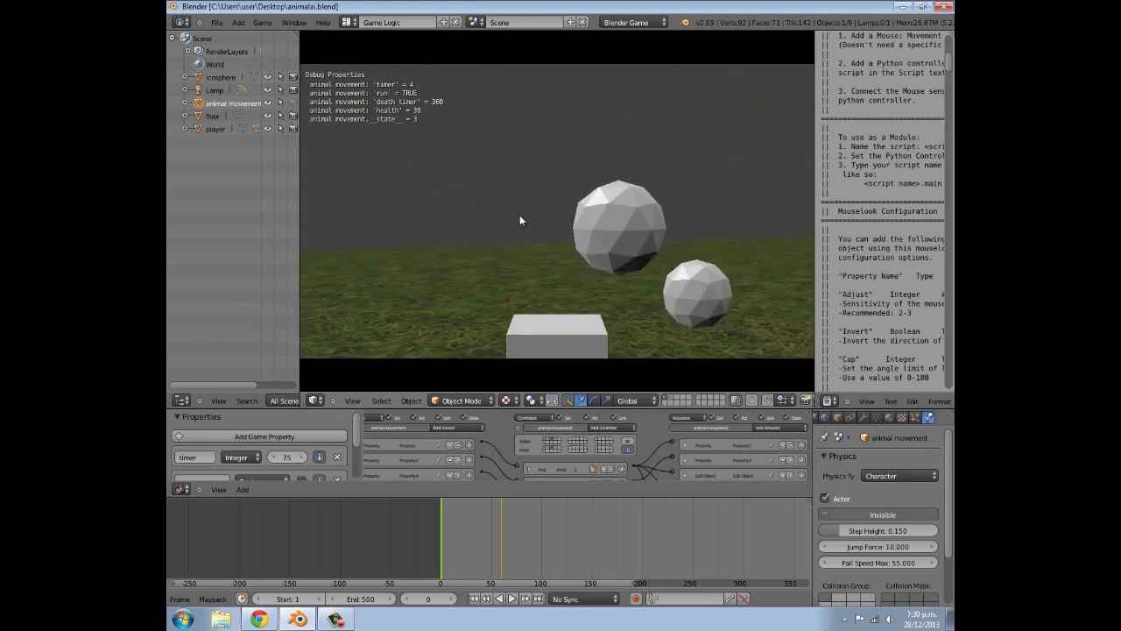
left_click(560, 211)
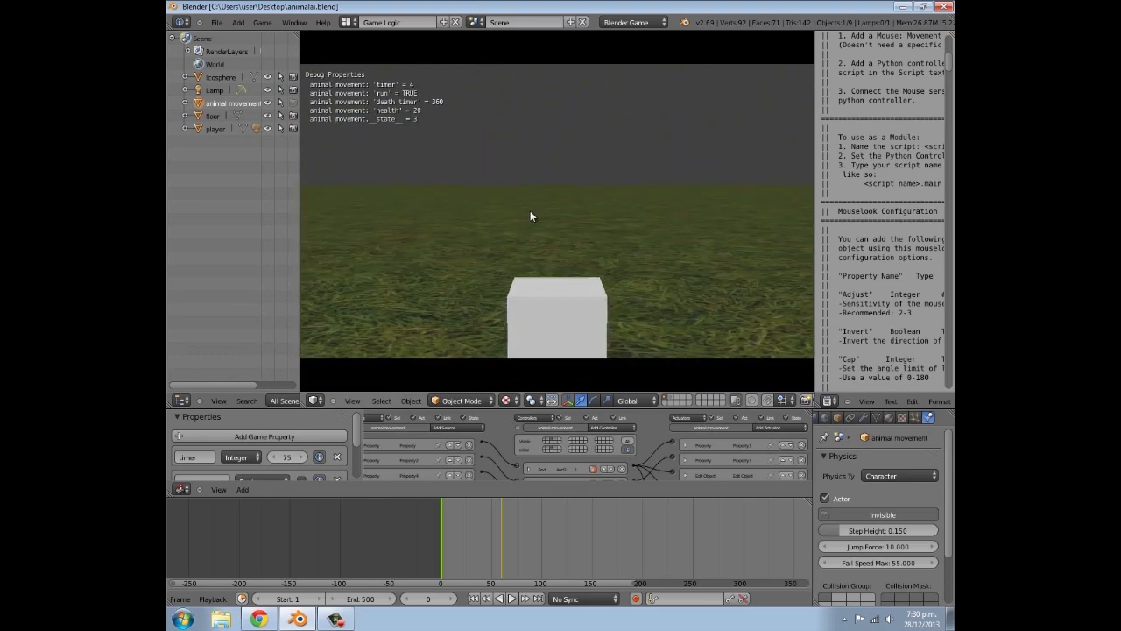
left_click(555, 210)
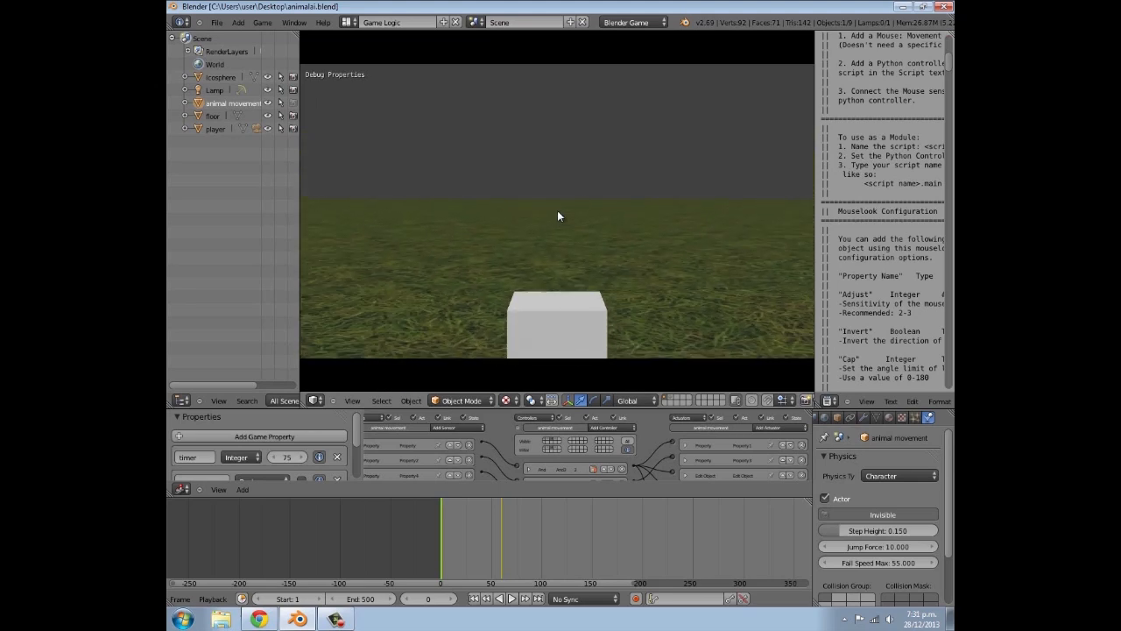
key("Escape")
middle_click_drag(557, 210, 559, 186)
key("a")
scroll(533, 185, "up", 5)
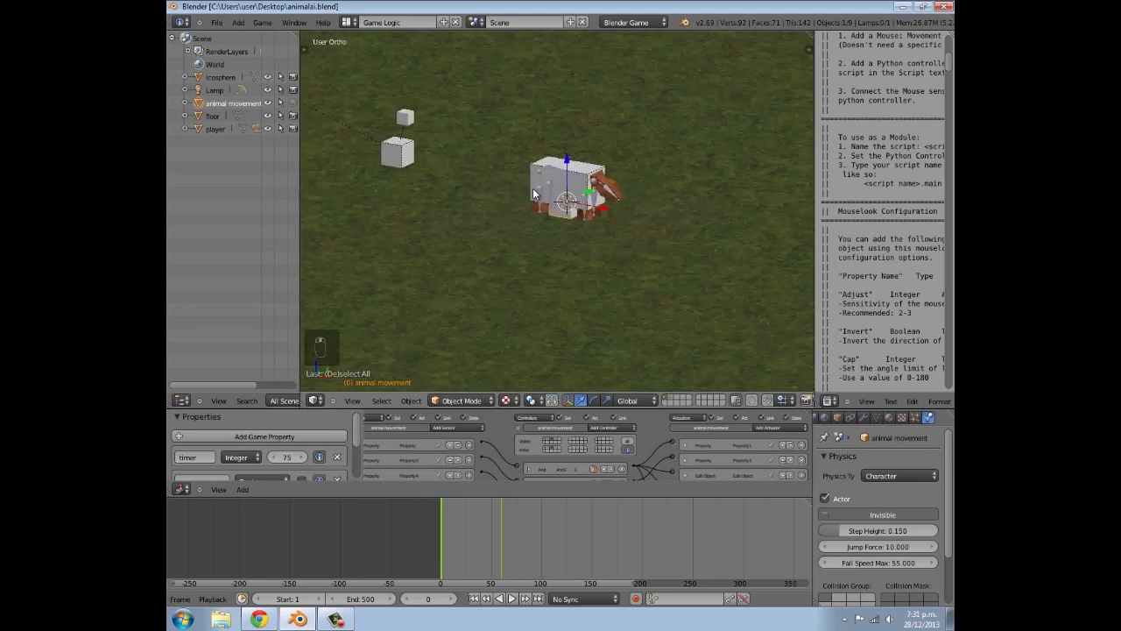
mouse_move(448, 537)
left_mouse_down()
mouse_move(485, 527)
mouse_move(441, 529)
left_mouse_up()
scroll(443, 254, "down", 5)
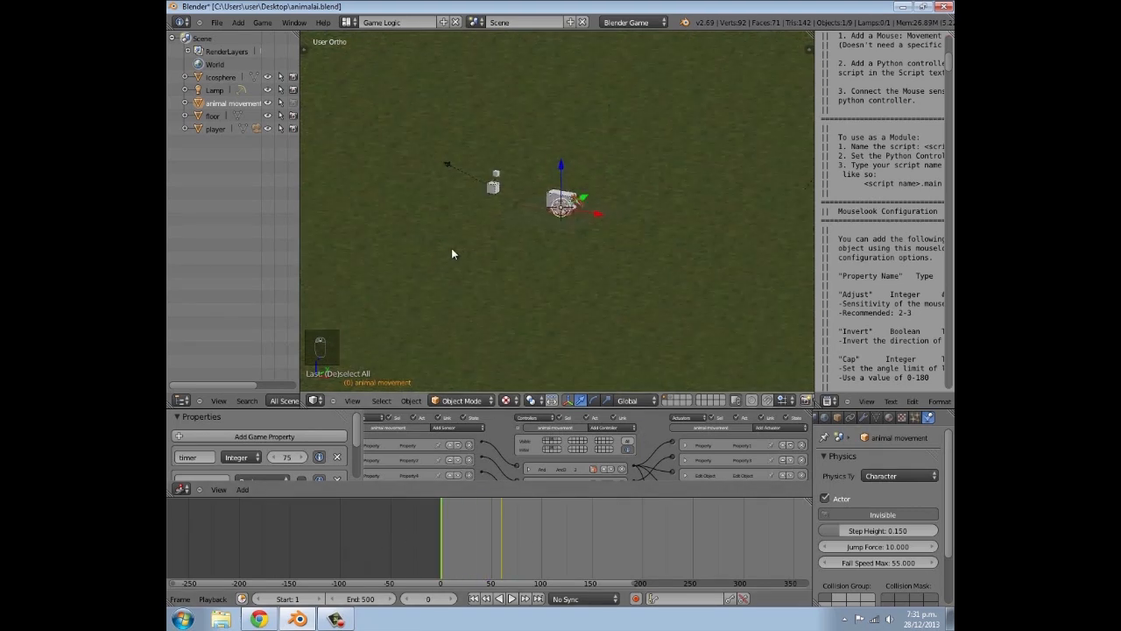
mouse_move(543, 243)
middle_mouse_down()
mouse_move(584, 257)
mouse_move(546, 272)
mouse_move(601, 251)
mouse_move(555, 236)
middle_mouse_up()
scroll(550, 326, "up", 5)
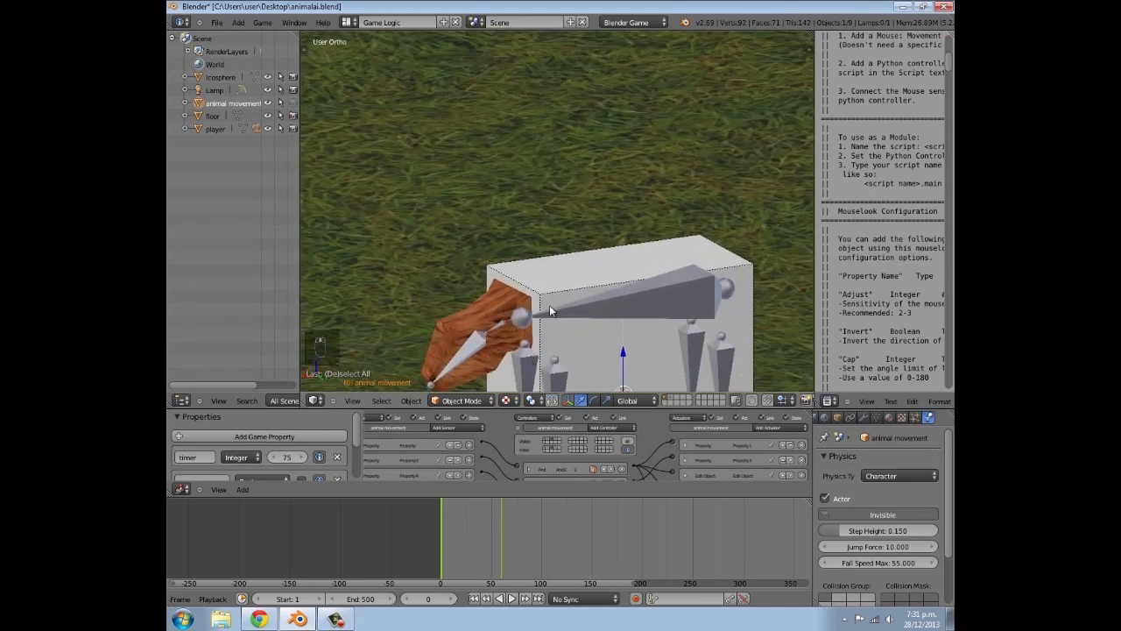
middle_click_drag(537, 337, 574, 241, "shift")
scroll(578, 249, "down", 6)
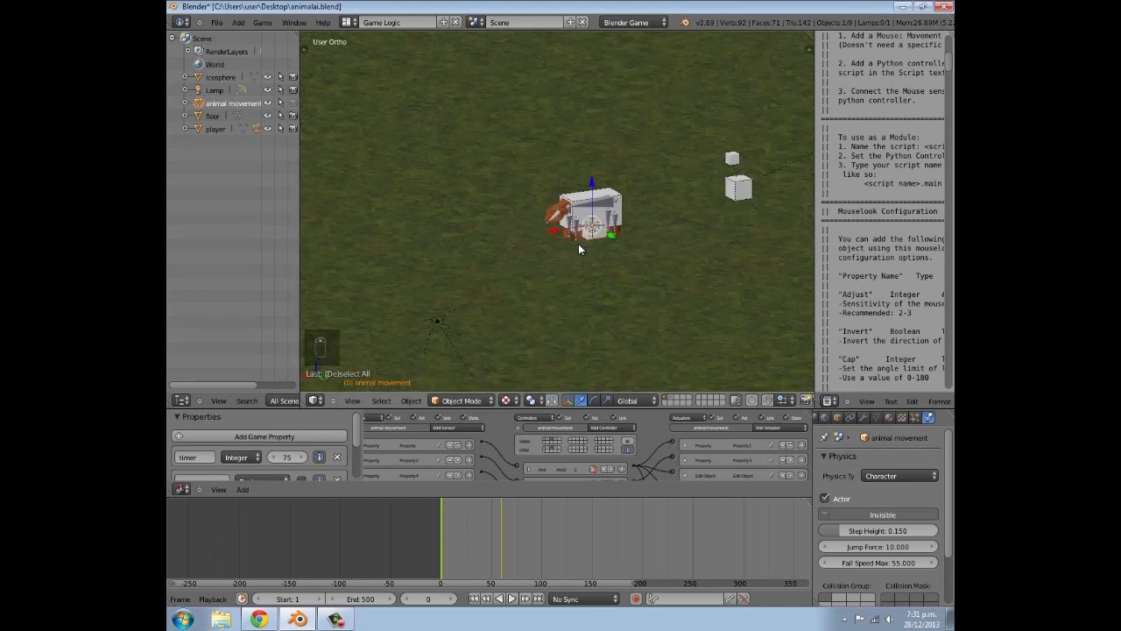
middle_click_drag(504, 254, 484, 228)
key("Home")
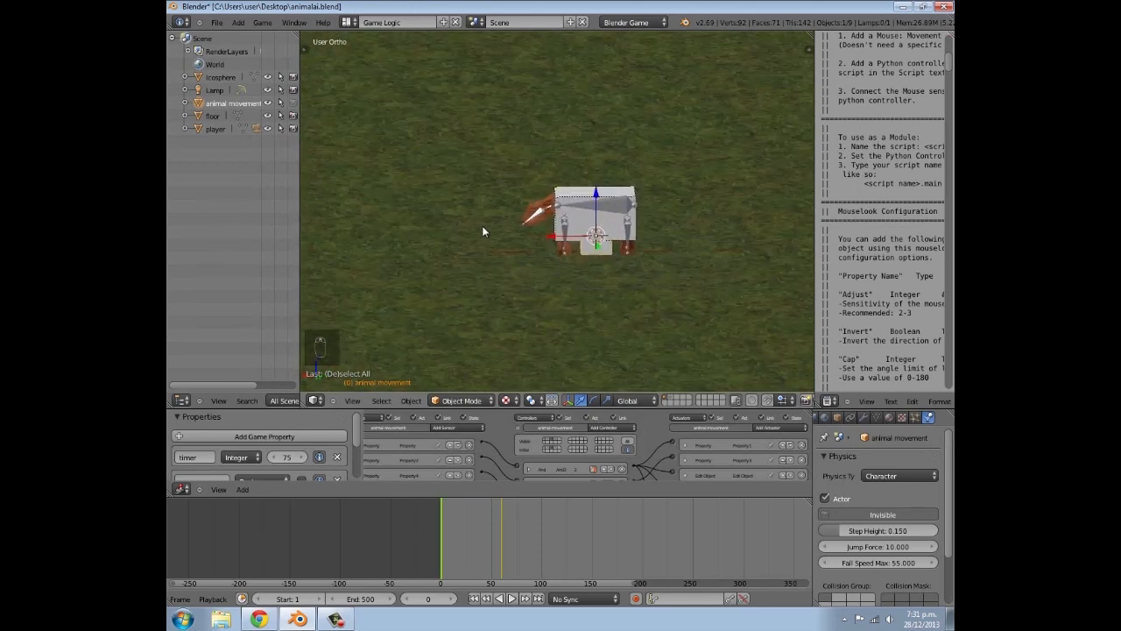
scroll(505, 258, "up", 4)
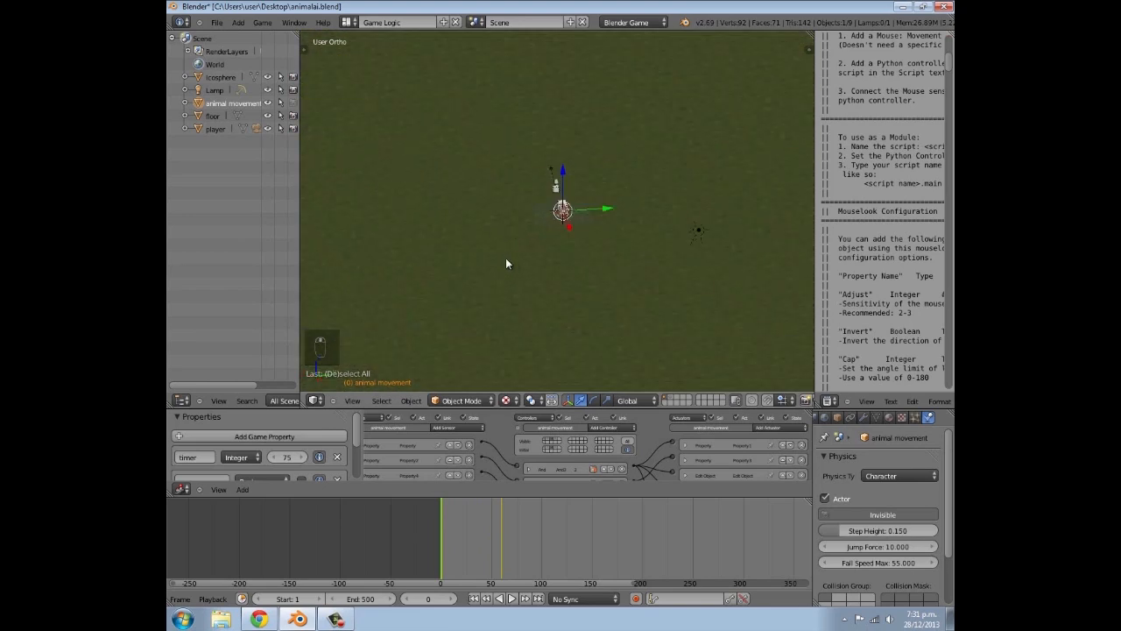
middle_click_drag(505, 257, 468, 313)
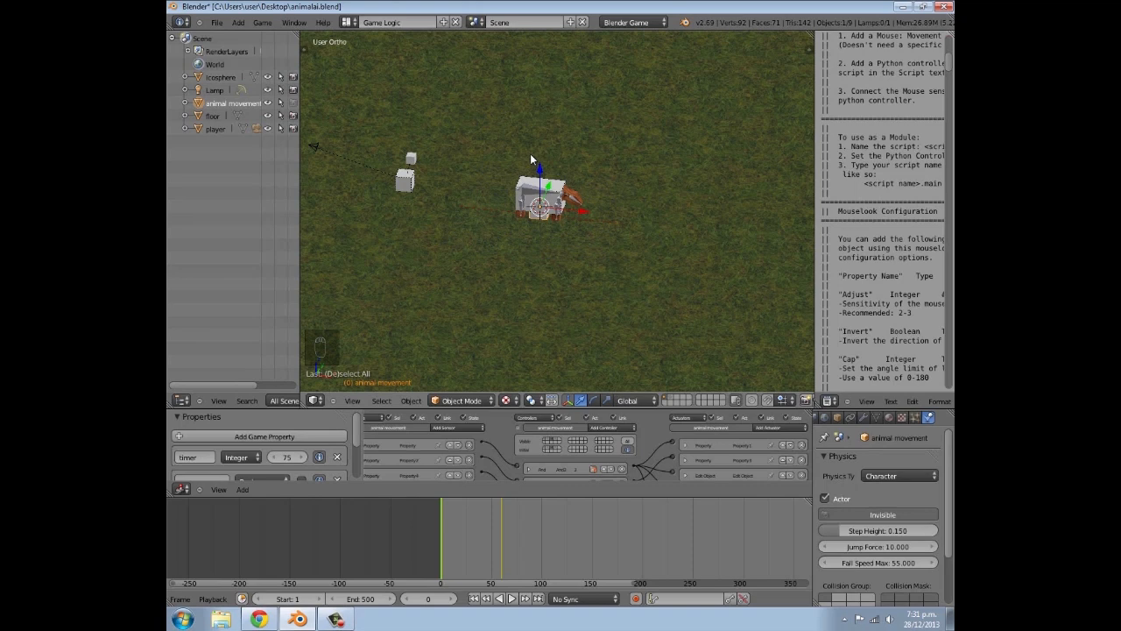
scroll(505, 159, "up", 4)
middle_click_drag(505, 159, 595, 200)
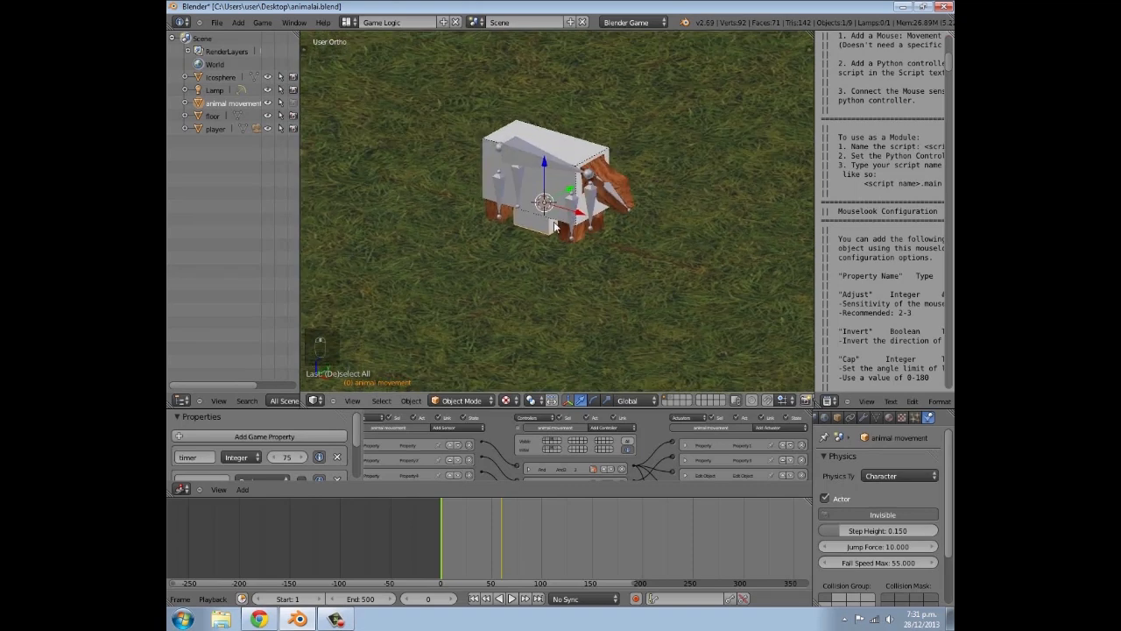
scroll(628, 237, "down", 4)
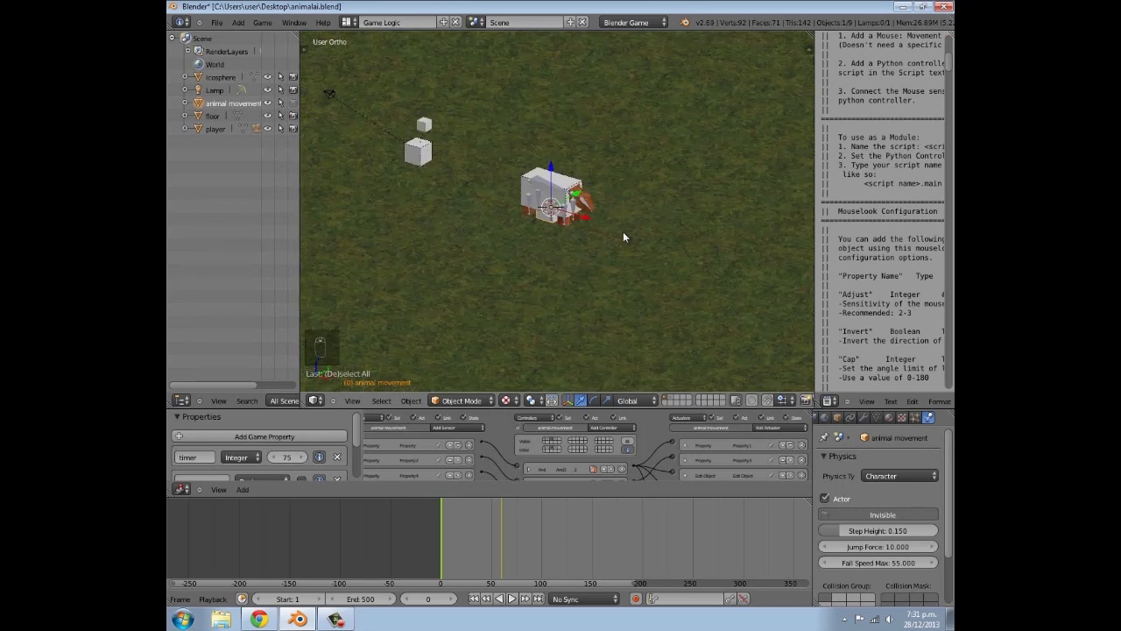
middle_click_drag(627, 203, 659, 211)
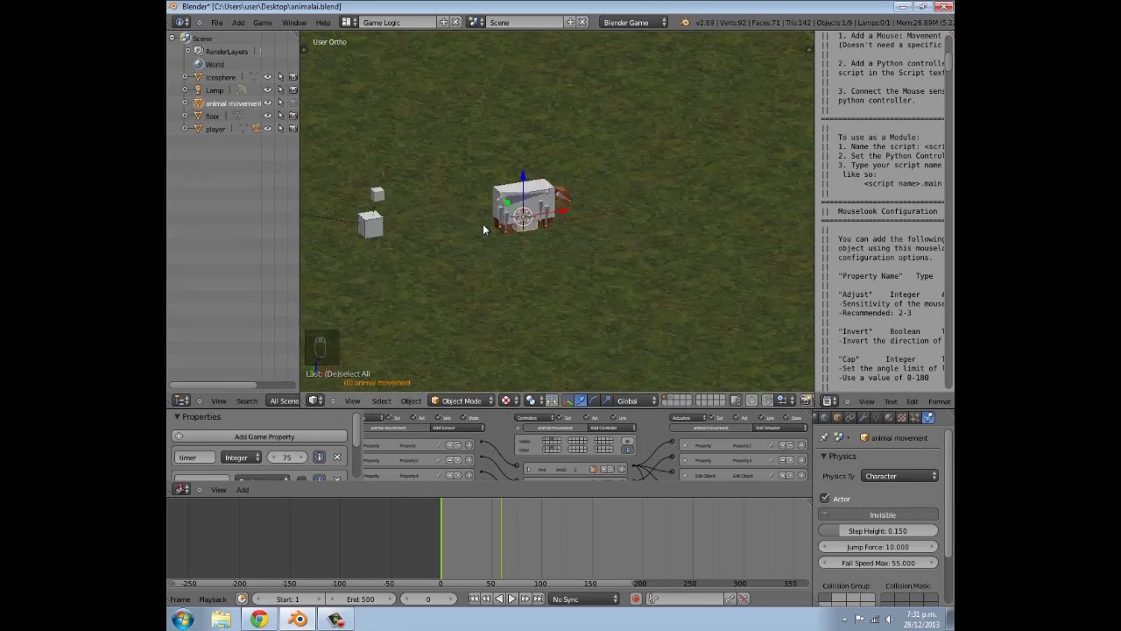
middle_click_drag(604, 209, 481, 243)
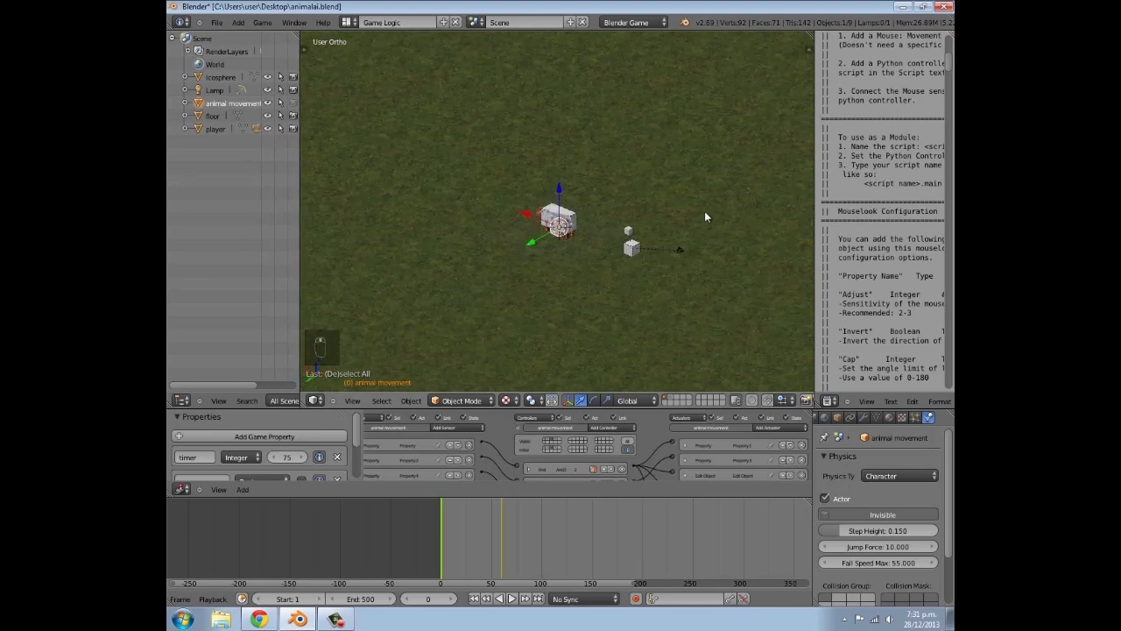
middle_click_drag(704, 211, 646, 216)
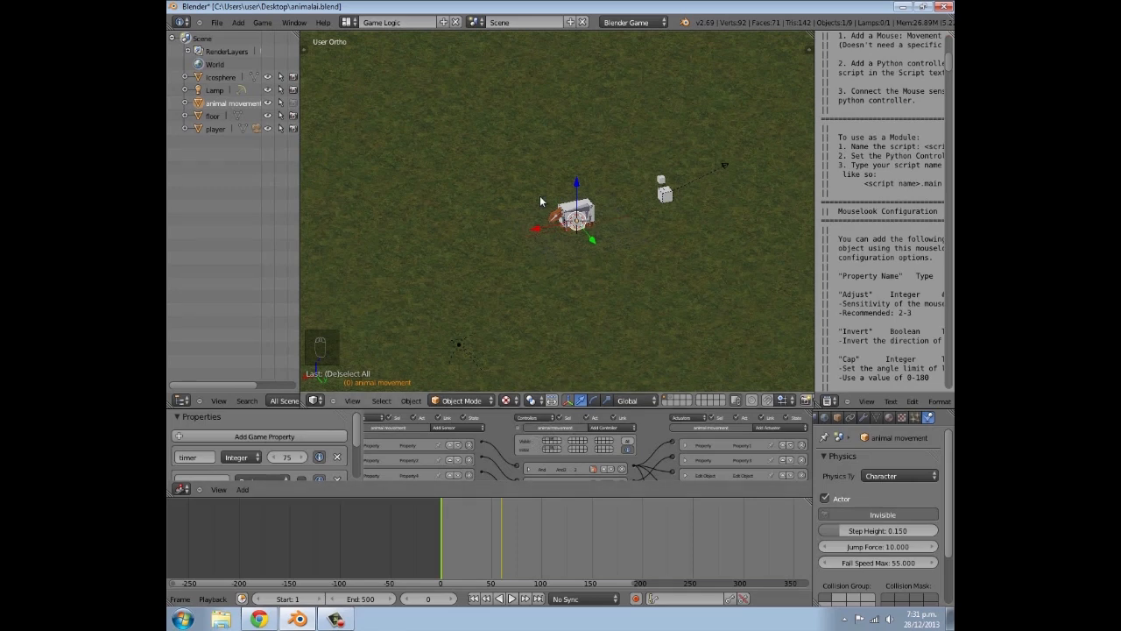
scroll(530, 238, "up", 7)
middle_click_drag(489, 209, 631, 241)
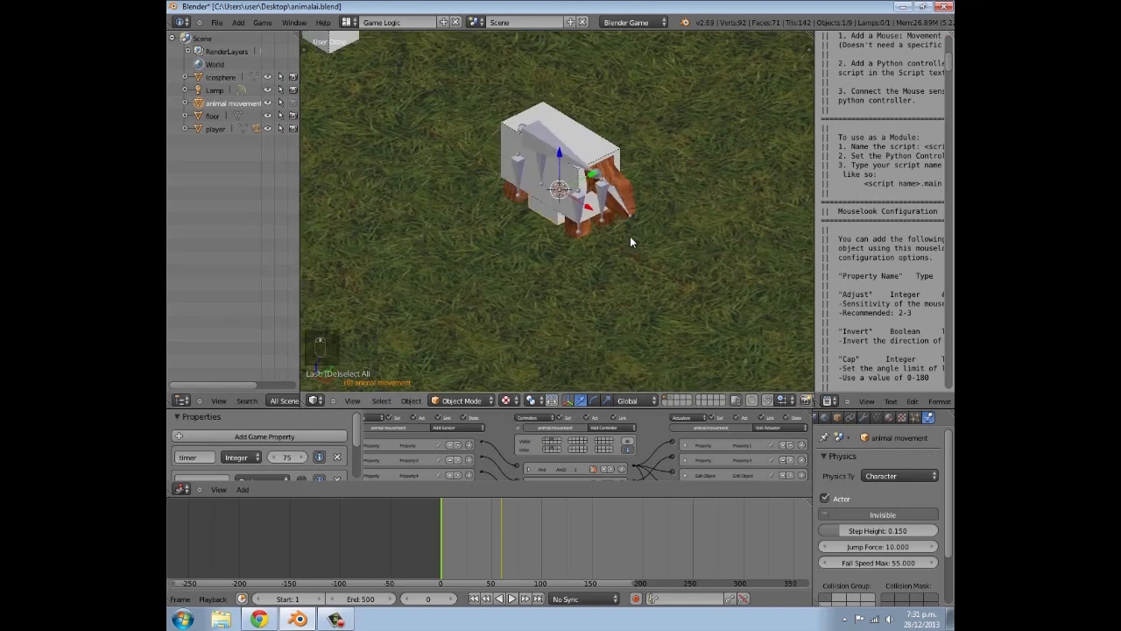
scroll(564, 240, "down", 6)
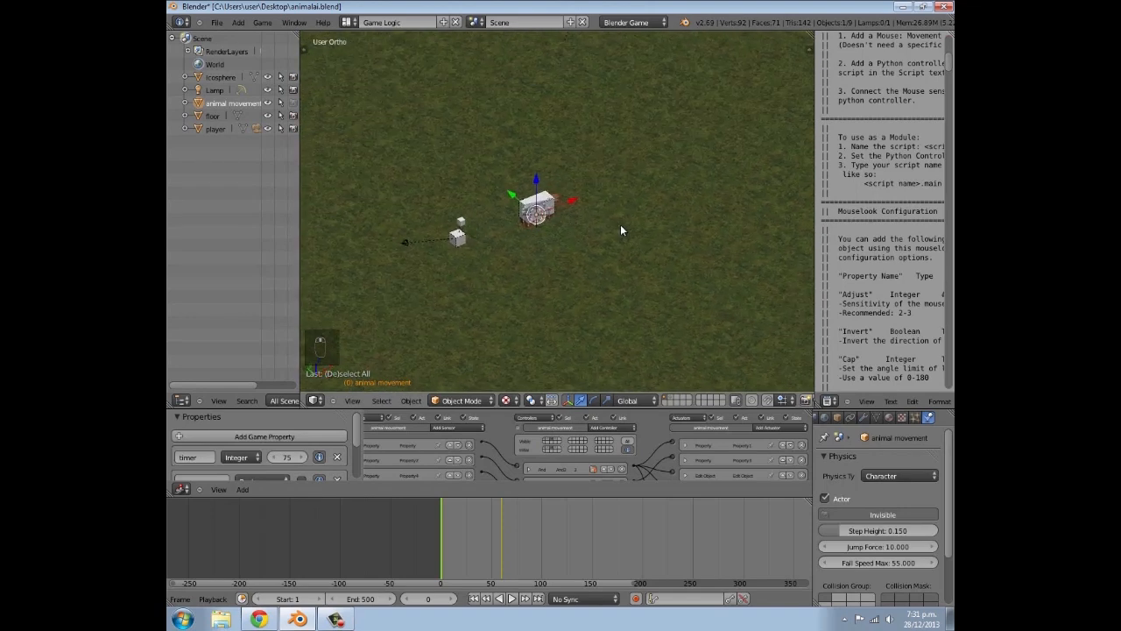
middle_click_drag(576, 215, 619, 228)
scroll(586, 243, "up", 2)
middle_click_drag(686, 190, 632, 253, "shift")
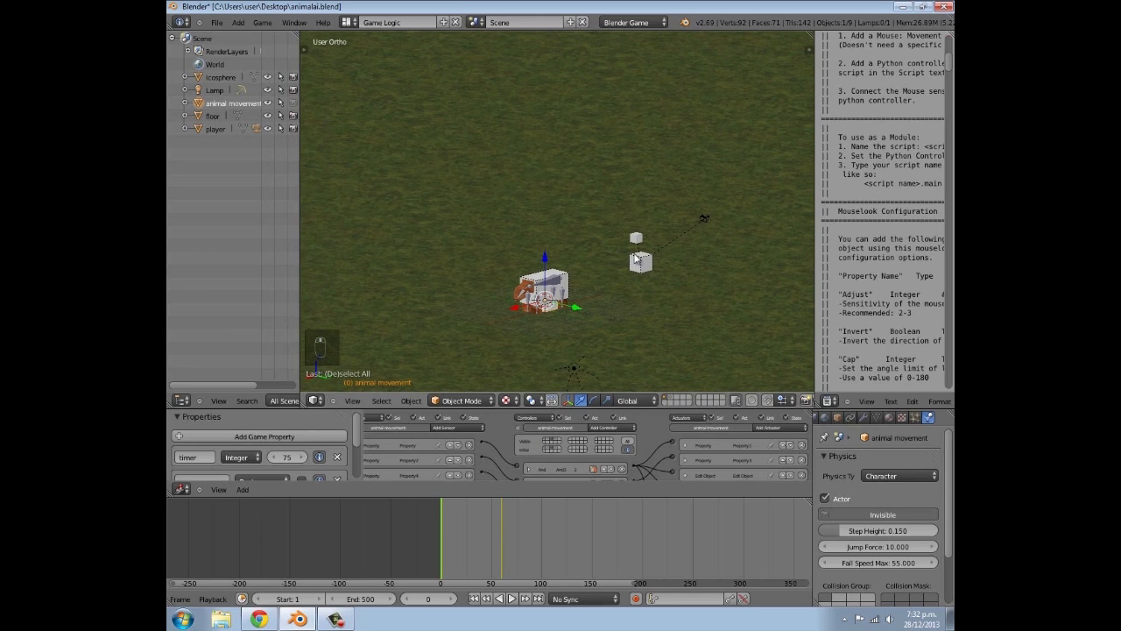